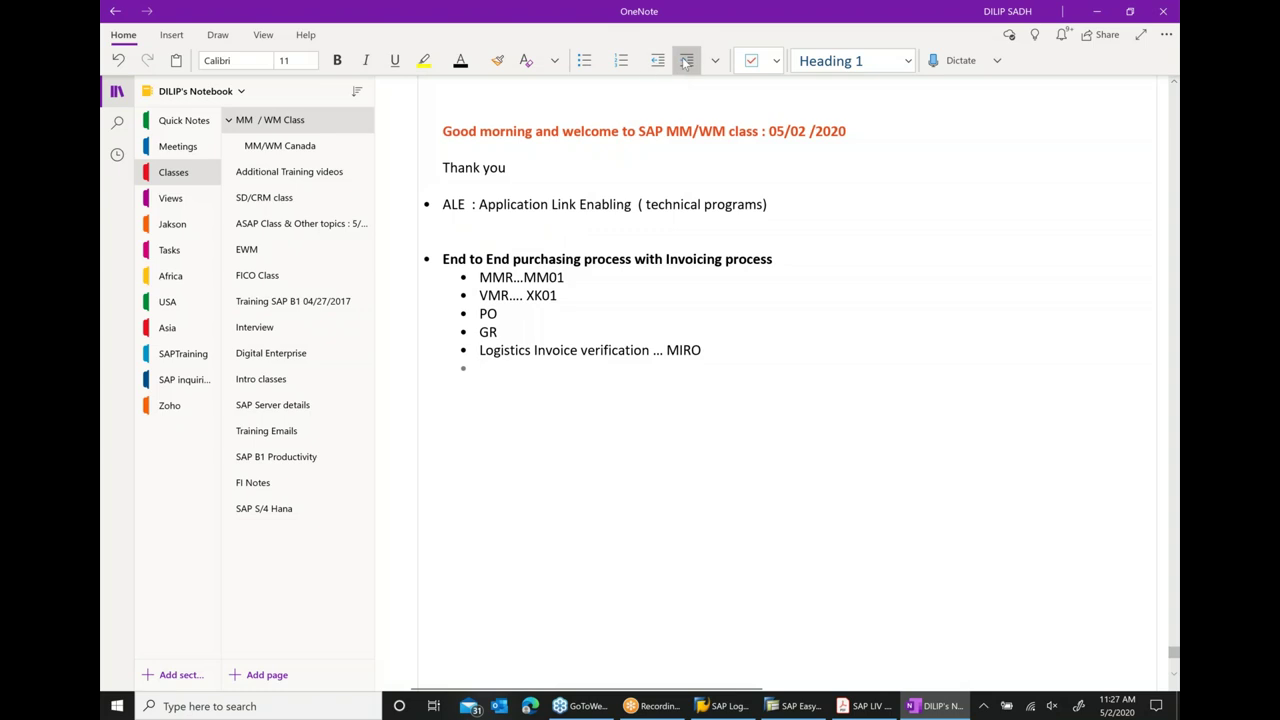
# - Add the sub-bullet "Verify Accounting doc" under the Logistics Invoice verification bullet, correcting the misspelled word "Accounting"
pyautogui.write('VERIFY')
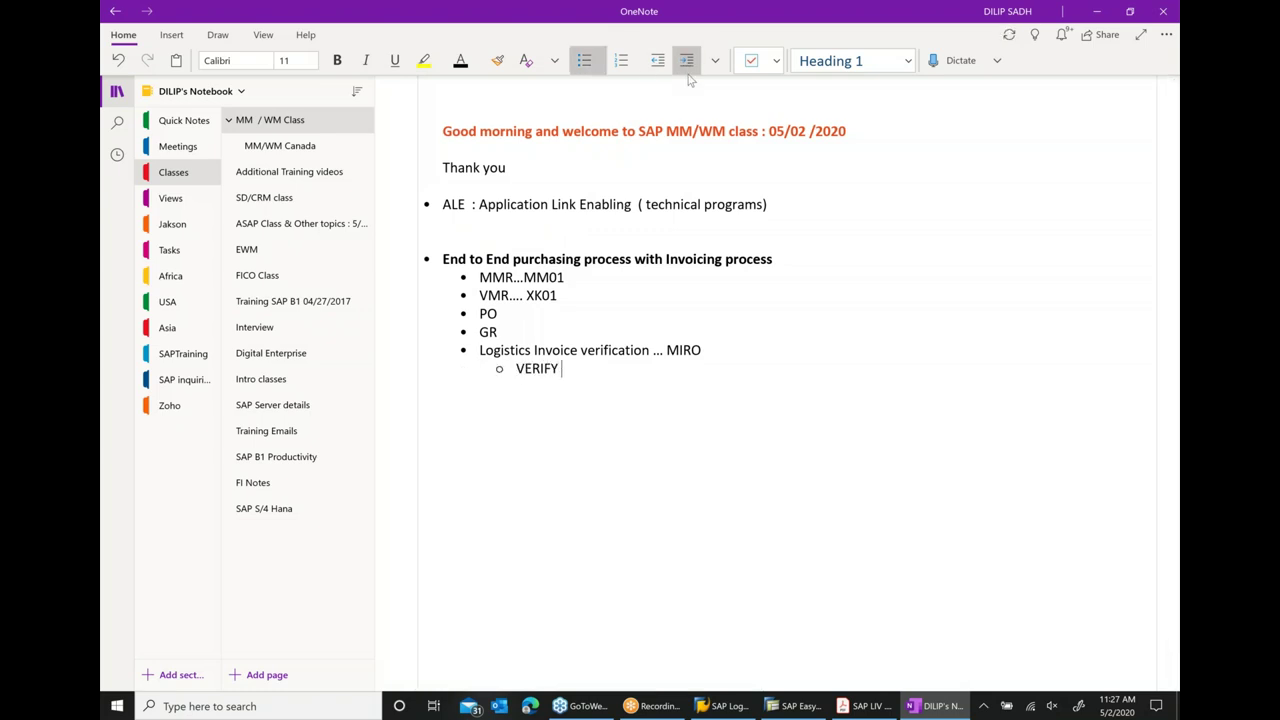
pyautogui.press('BackSpace')
pyautogui.press('BackSpace')
pyautogui.press('BackSpace')
pyautogui.press('BackSpace')
pyautogui.press('BackSpace')
pyautogui.write('erify Accouting doc')
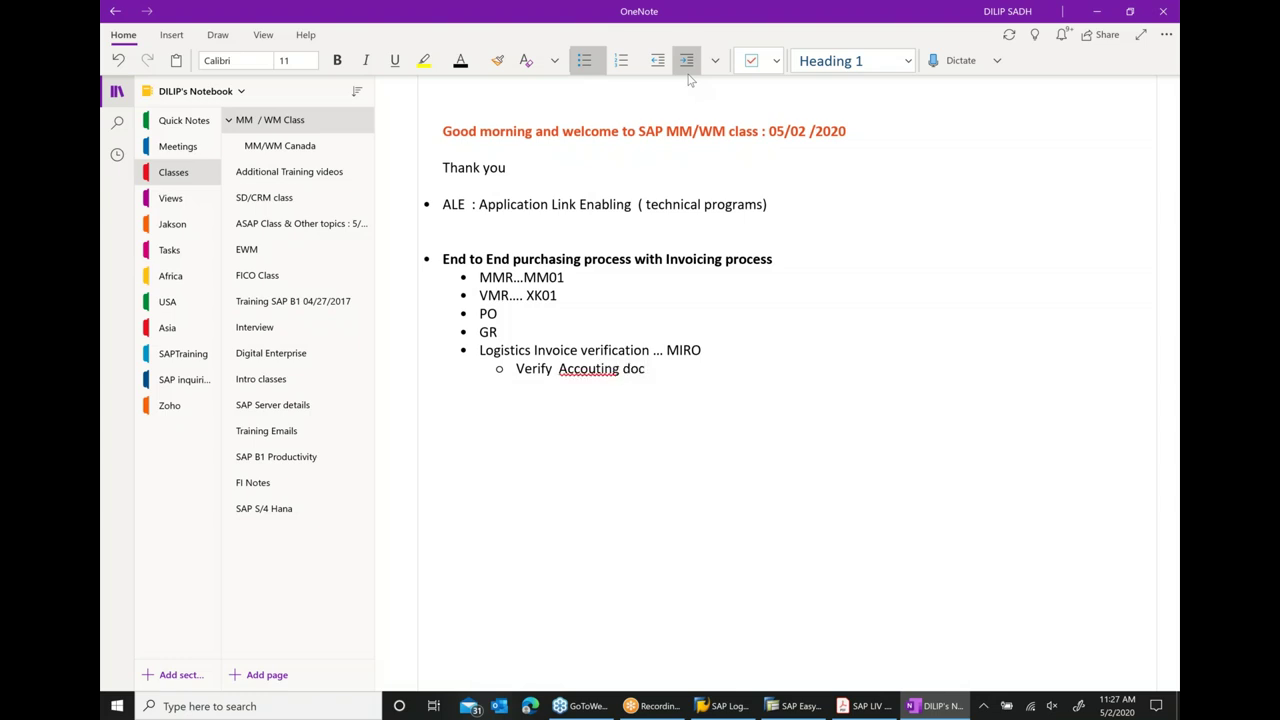
pyautogui.rightClick(593, 373)
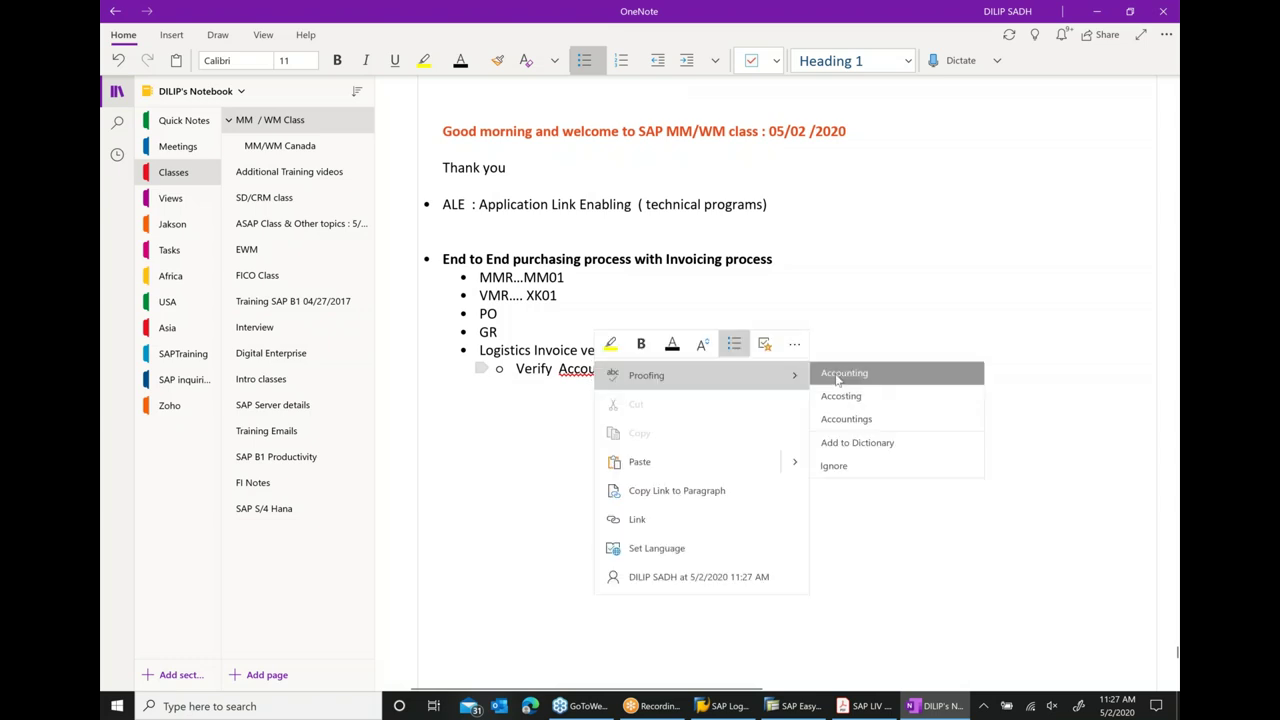
pyautogui.click(860, 372)
# - Add the bullet "Display Vendor Balances in finance" at the same list level as the Logistics Invoice verification bullet
pyautogui.press('Return')
pyautogui.hotkey('shift', 'Tab')
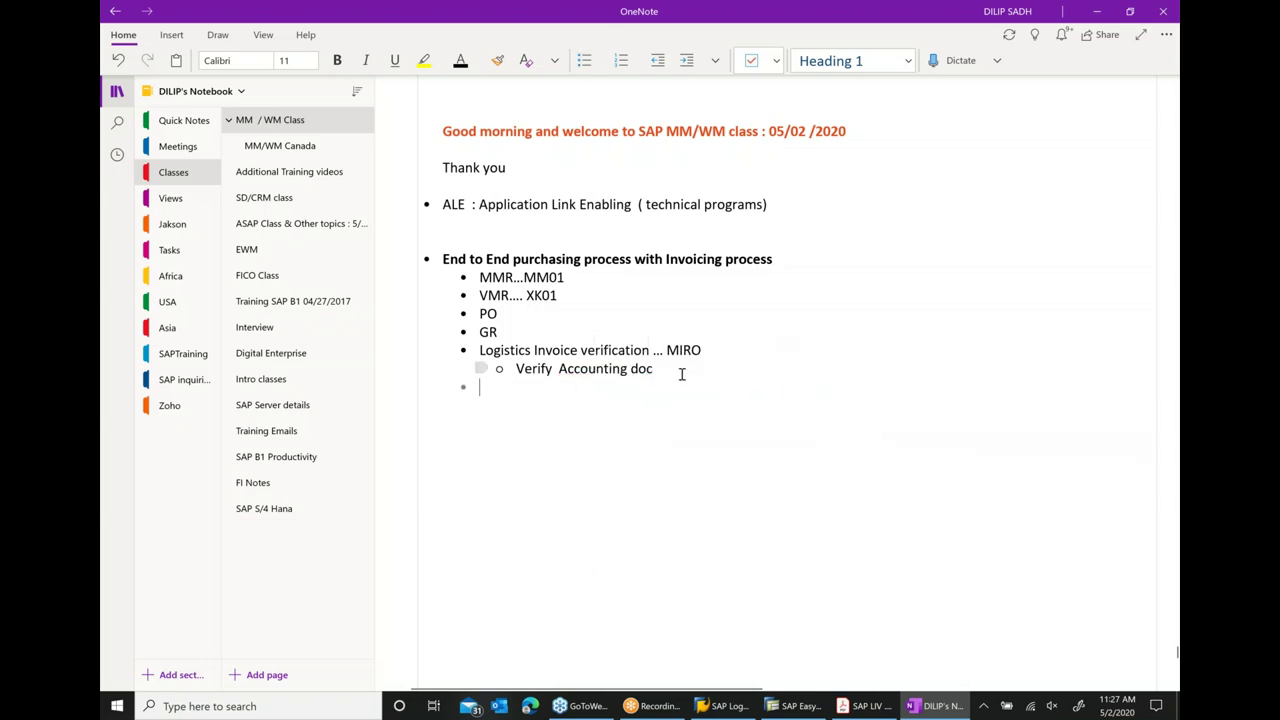
pyautogui.write('Disp')
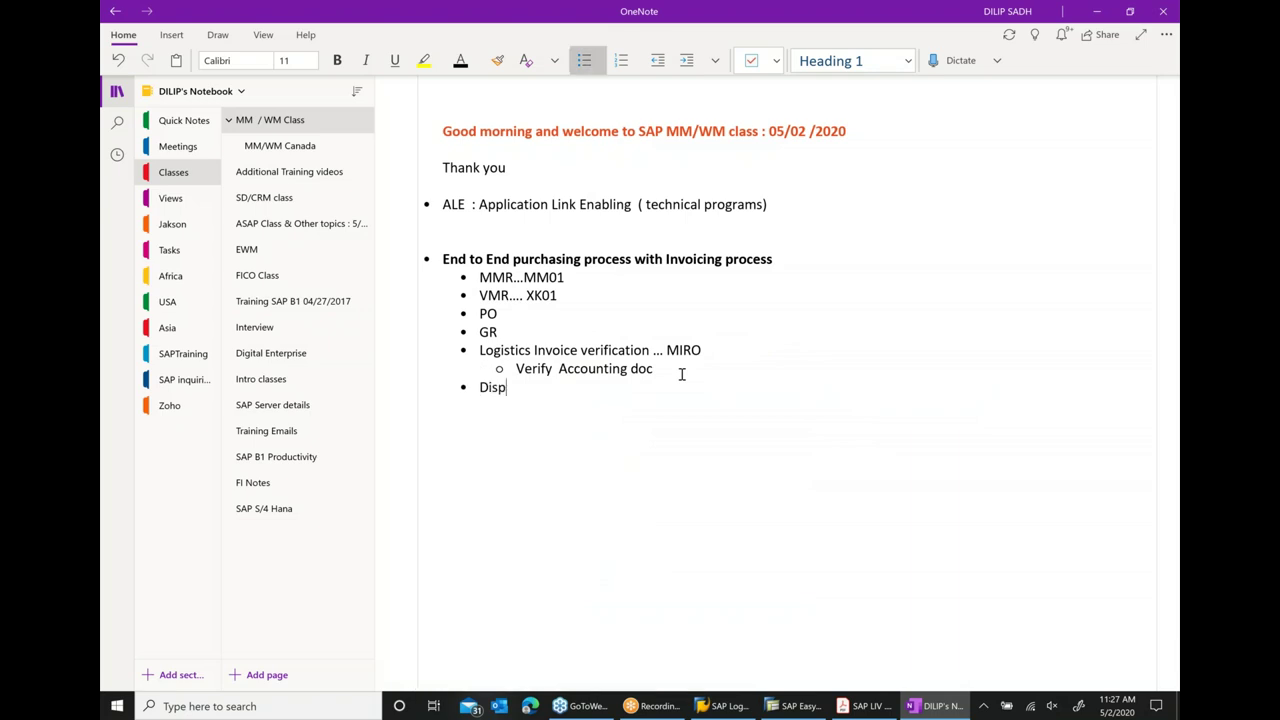
pyautogui.write('lay Vendor Balances in finacn')
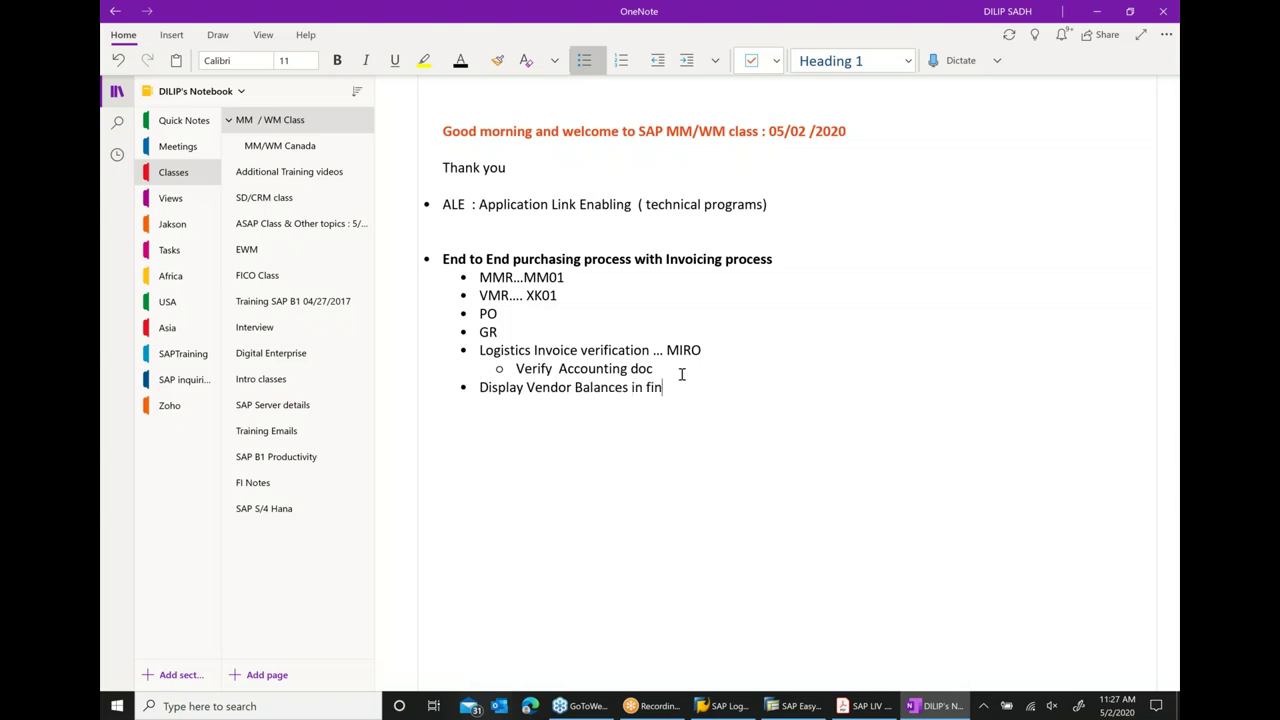
pyautogui.press('BackSpace')
pyautogui.press('BackSpace')
pyautogui.write('nce')
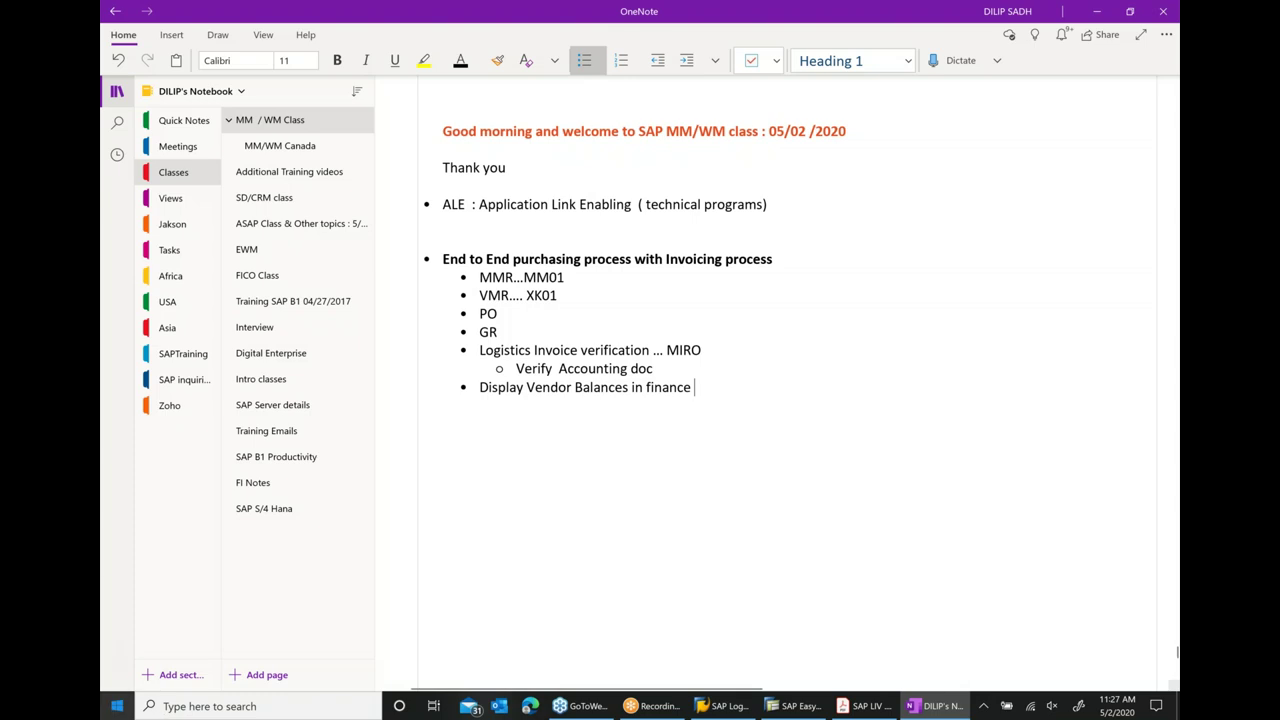
# - Switch to the SAP Easy Access window and start transaction mm01 to create a material
pyautogui.click(800, 706)
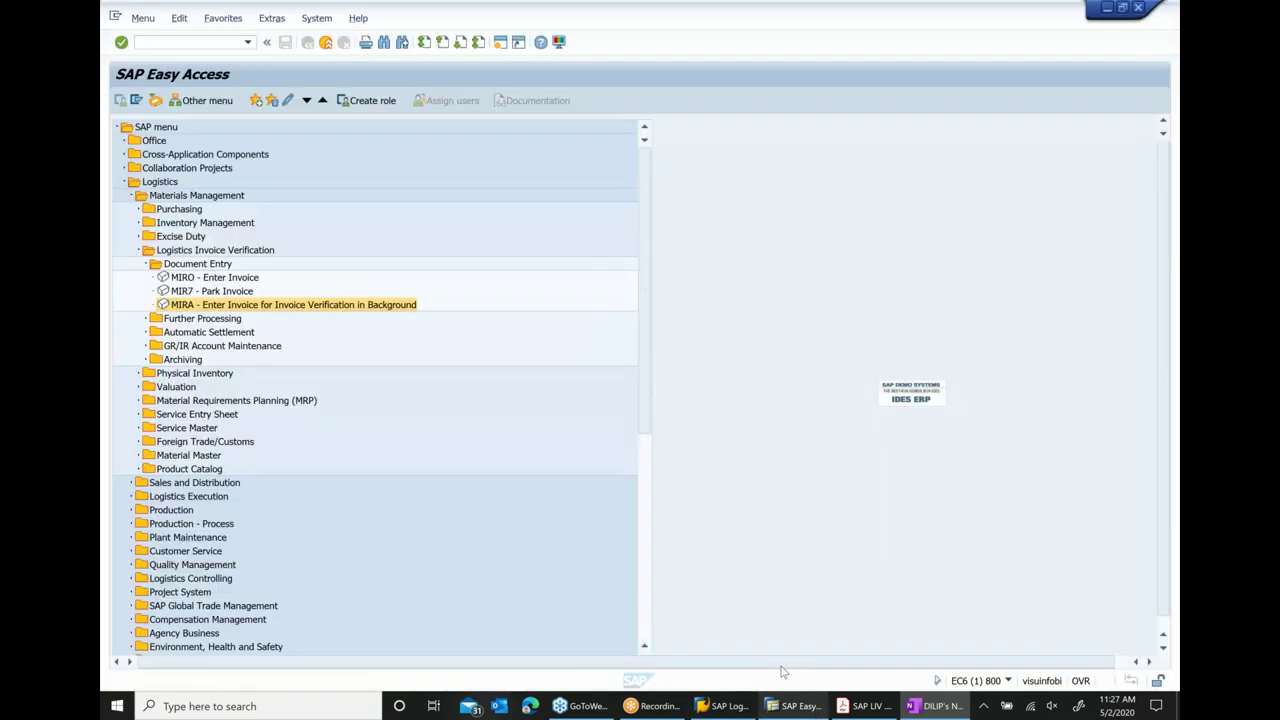
pyautogui.click(169, 44)
pyautogui.write('mm')
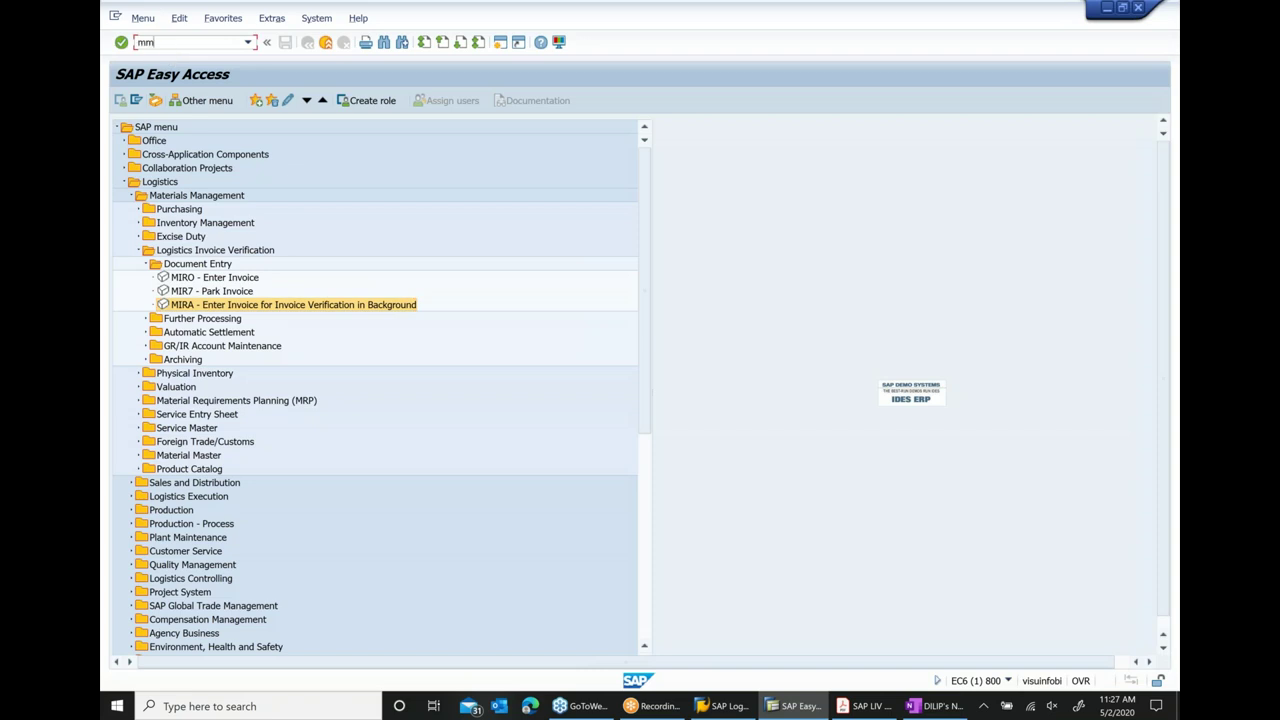
pyautogui.write('01')
pyautogui.press('Return')
# - Set the industry sector to M Mechanical Engineering and the material type to ROH - Raw Material
pyautogui.press('Tab')
pyautogui.press('m')
pyautogui.press('Tab')
pyautogui.press('r')
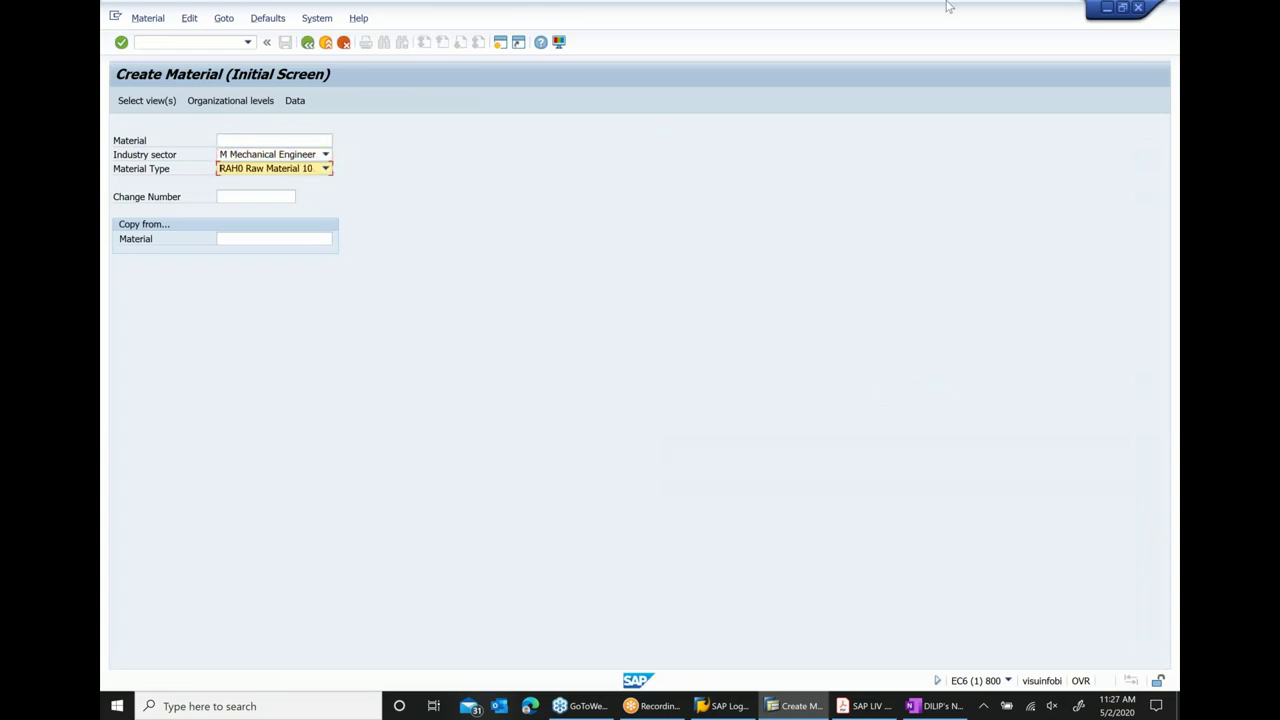
pyautogui.click(325, 169)
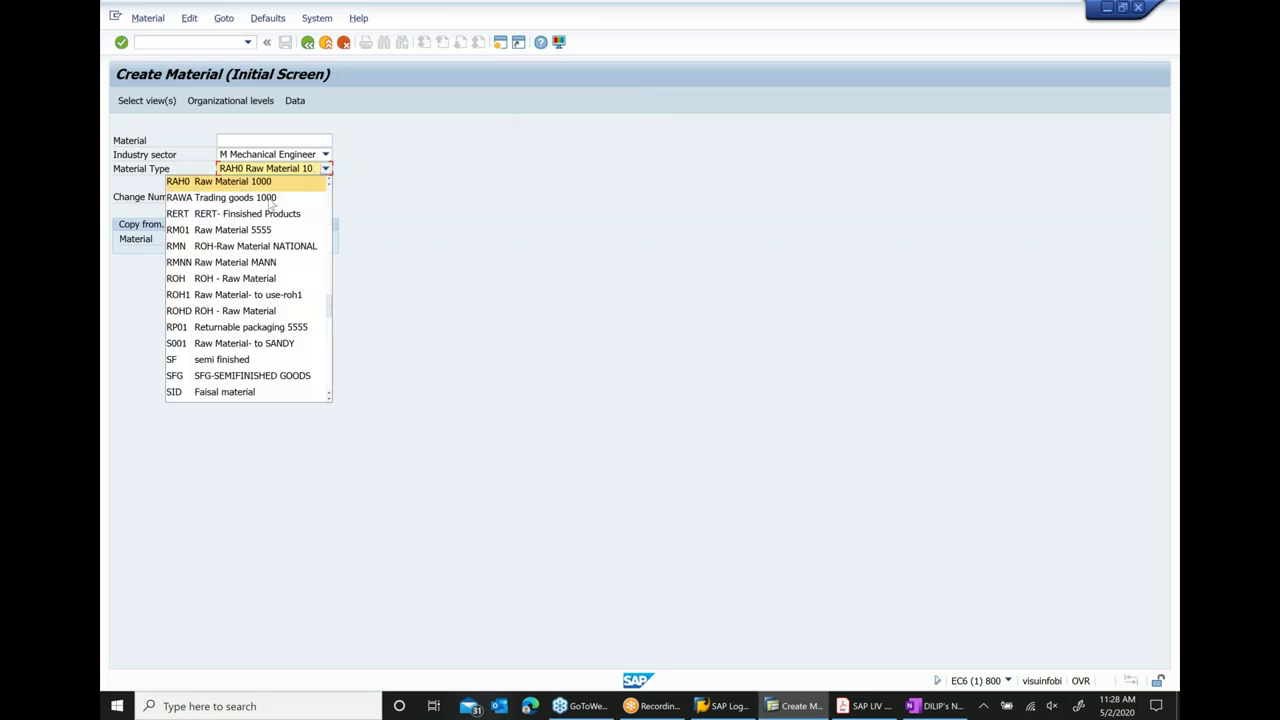
pyautogui.click(253, 280)
# - Choose material 29655 as the copy-from reference and continue to the view selection
pyautogui.click(288, 240)
pyautogui.press('BackSpace')
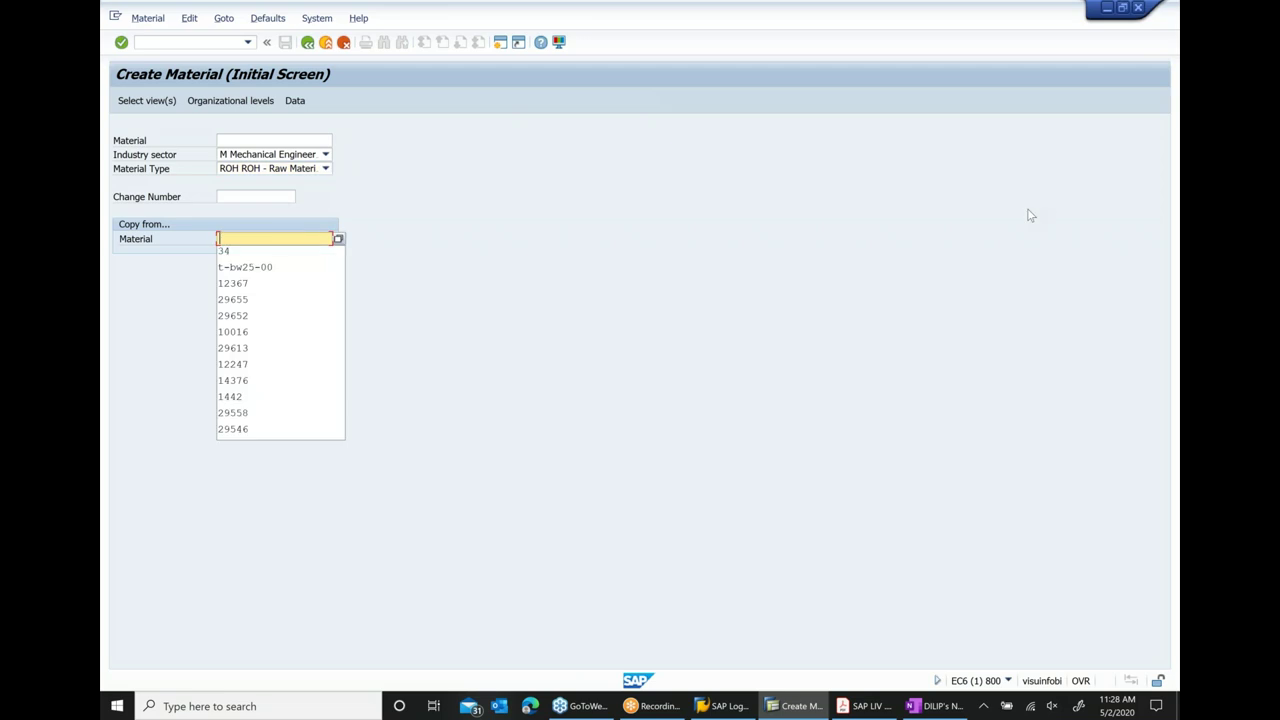
pyautogui.press('Down')
pyautogui.press('Down')
pyautogui.press('Down')
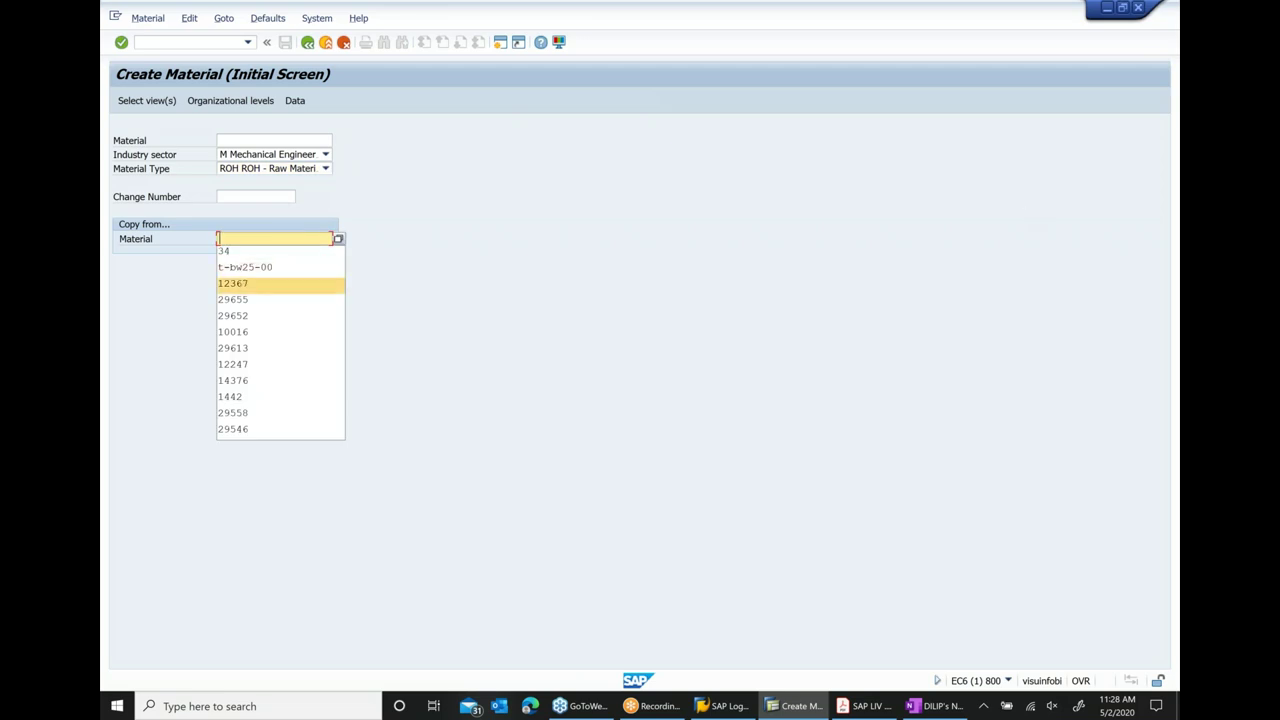
pyautogui.press('Down')
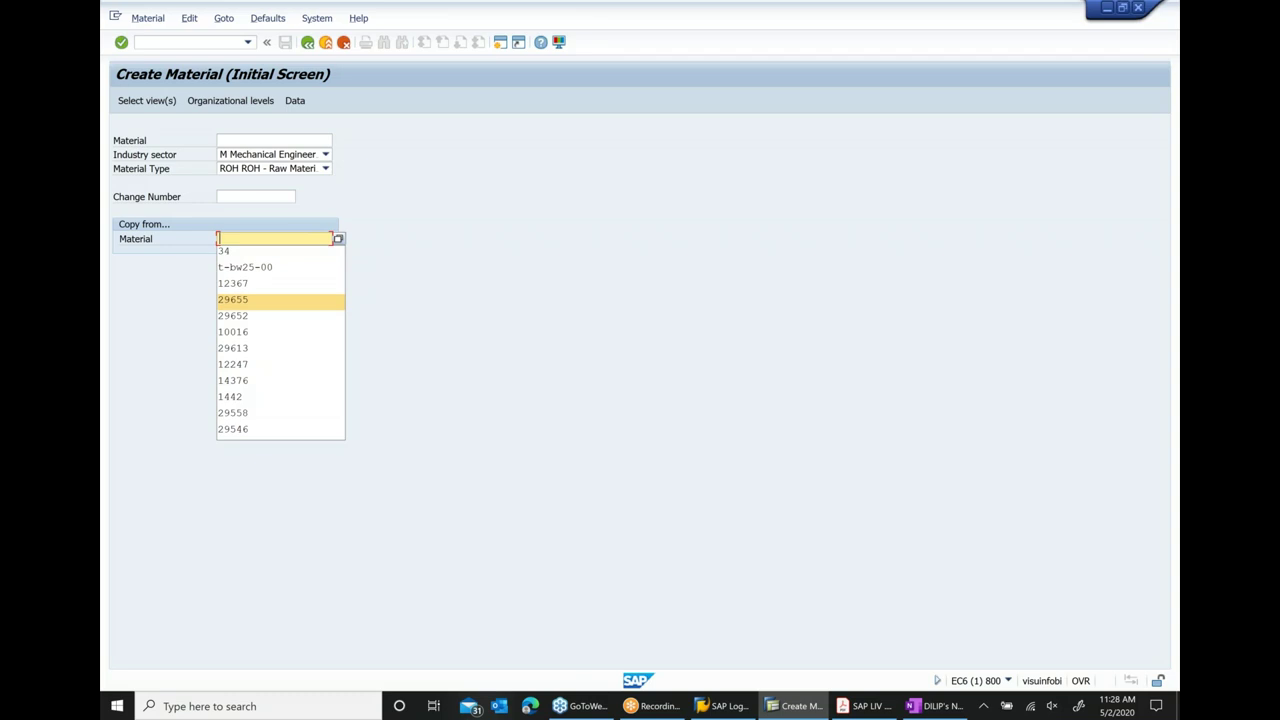
pyautogui.press('Return')
pyautogui.press('Return')
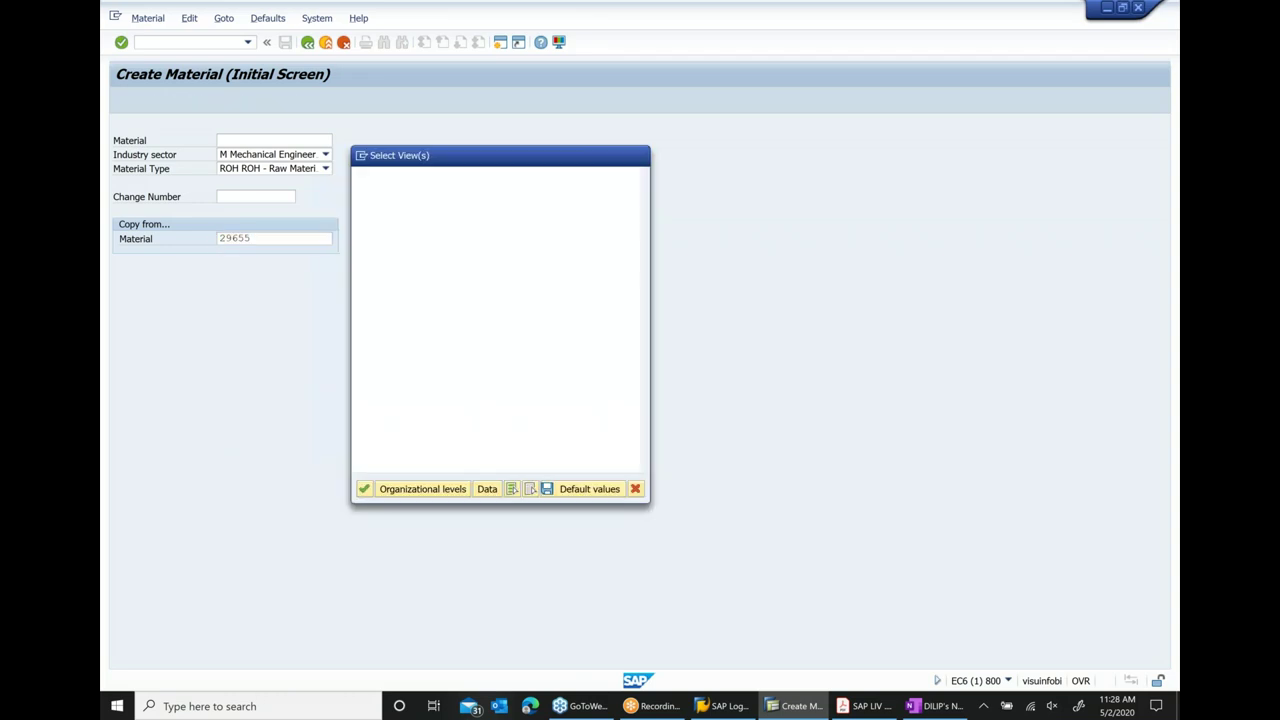
# - Accept the view selection and set the storage location to 0001 for plant 1000, continuing to the material data
pyautogui.press('Return')
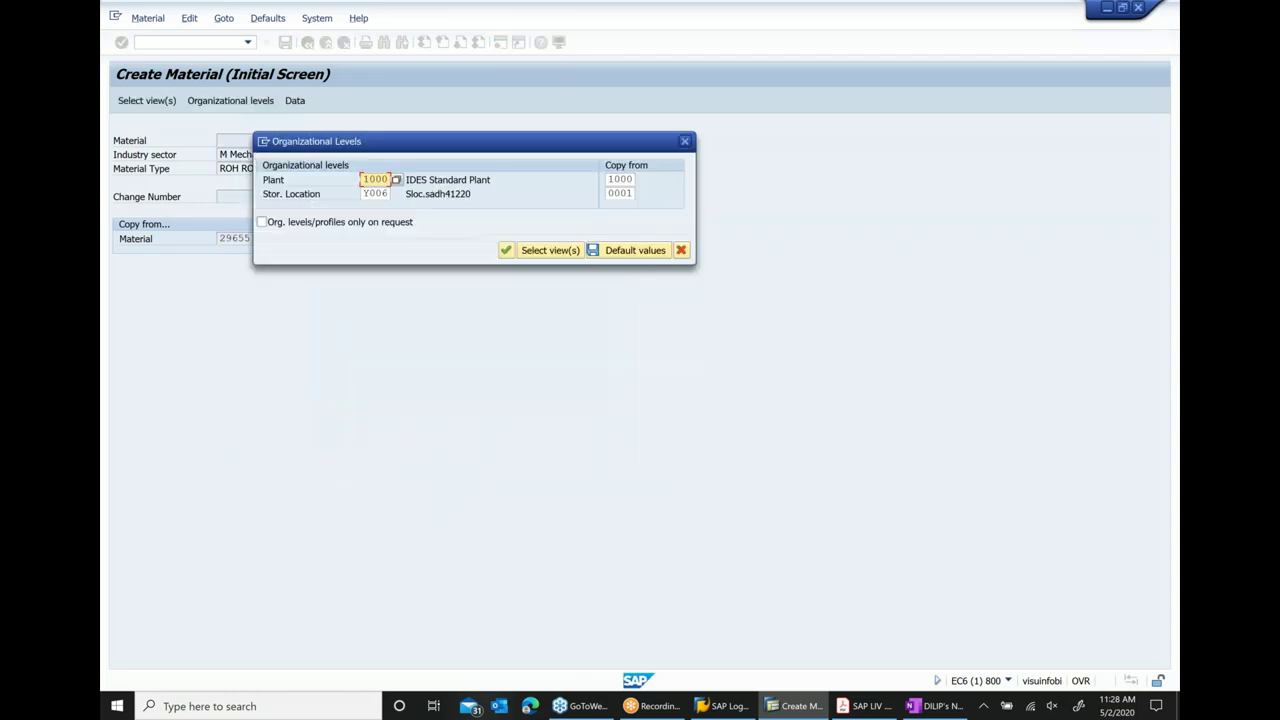
pyautogui.click(372, 193)
pyautogui.write('0001')
pyautogui.click(549, 252)
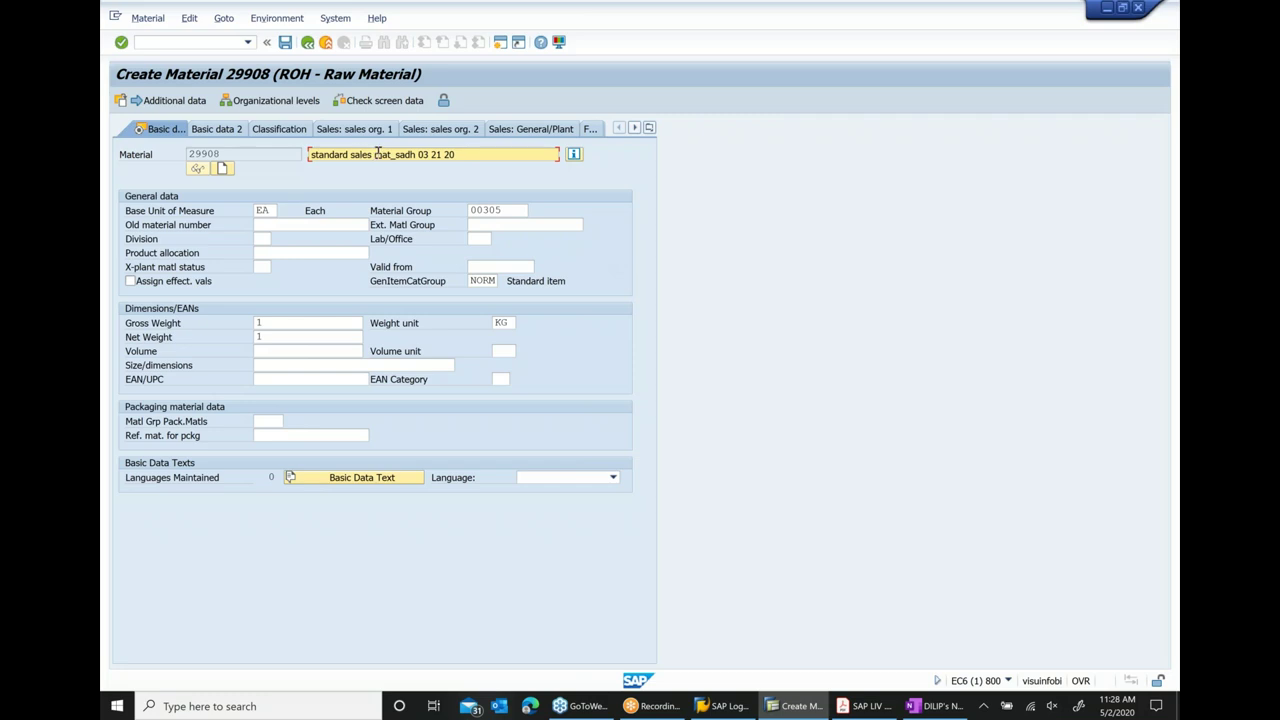
# - Change the material description to "standard purch mat" followed by an underscore, the instructor's surname and "5 2 20"
pyautogui.press('BackSpace')
pyautogui.press('BackSpace')
pyautogui.press('BackSpace')
pyautogui.press('BackSpace')
pyautogui.press('BackSpace')
pyautogui.press('BackSpace')
pyautogui.write('p')
pyautogui.write('ucr')
pyautogui.press('Delete')
pyautogui.press('Delete')
pyautogui.press('Delete')
pyautogui.press('Delete')
pyautogui.press('Delete')
pyautogui.press('Delete')
pyautogui.press('Delete')
pyautogui.press('Delete')
pyautogui.press('Delete')
pyautogui.press('Delete')
pyautogui.press('Delete')
pyautogui.press('Delete')
pyautogui.press('Delete')
pyautogui.press('BackSpace')
pyautogui.write('rch mat _sadh 5 2 20')
pyautogui.press('Return')
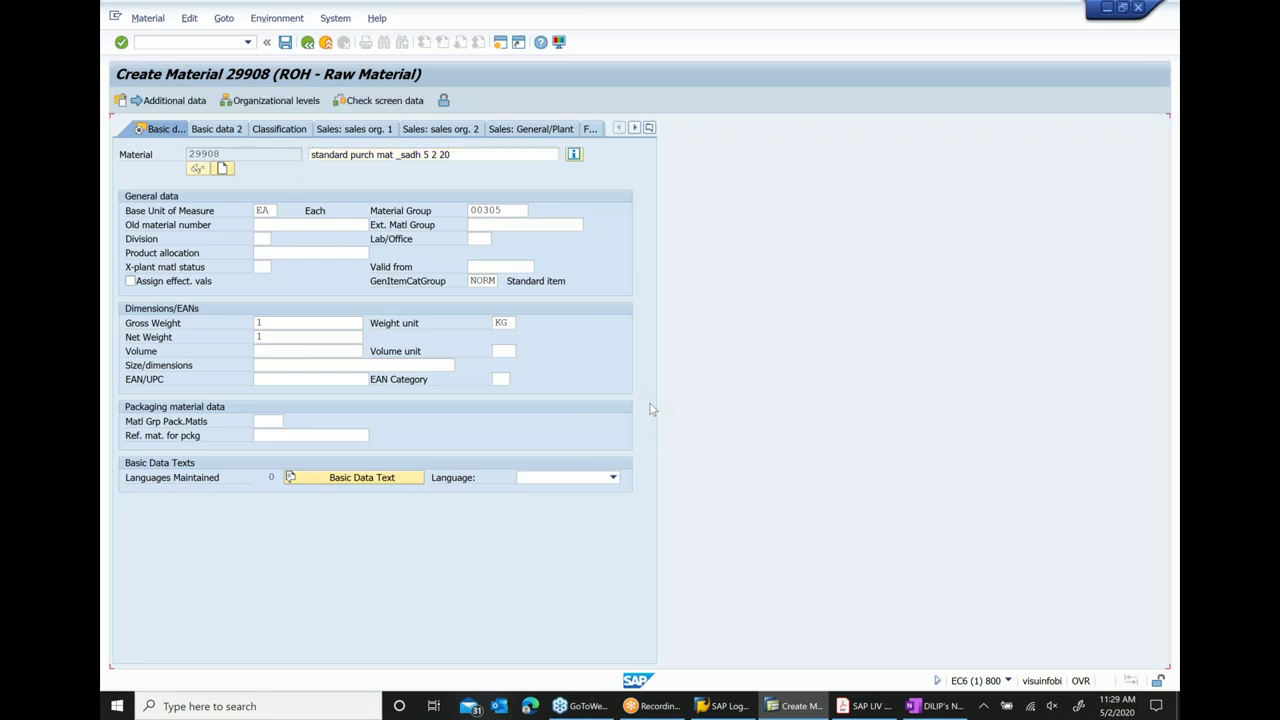
# - Set the purchasing group to 000 in the Purchasing view and continue to the Accounting view
pyautogui.press('Return')
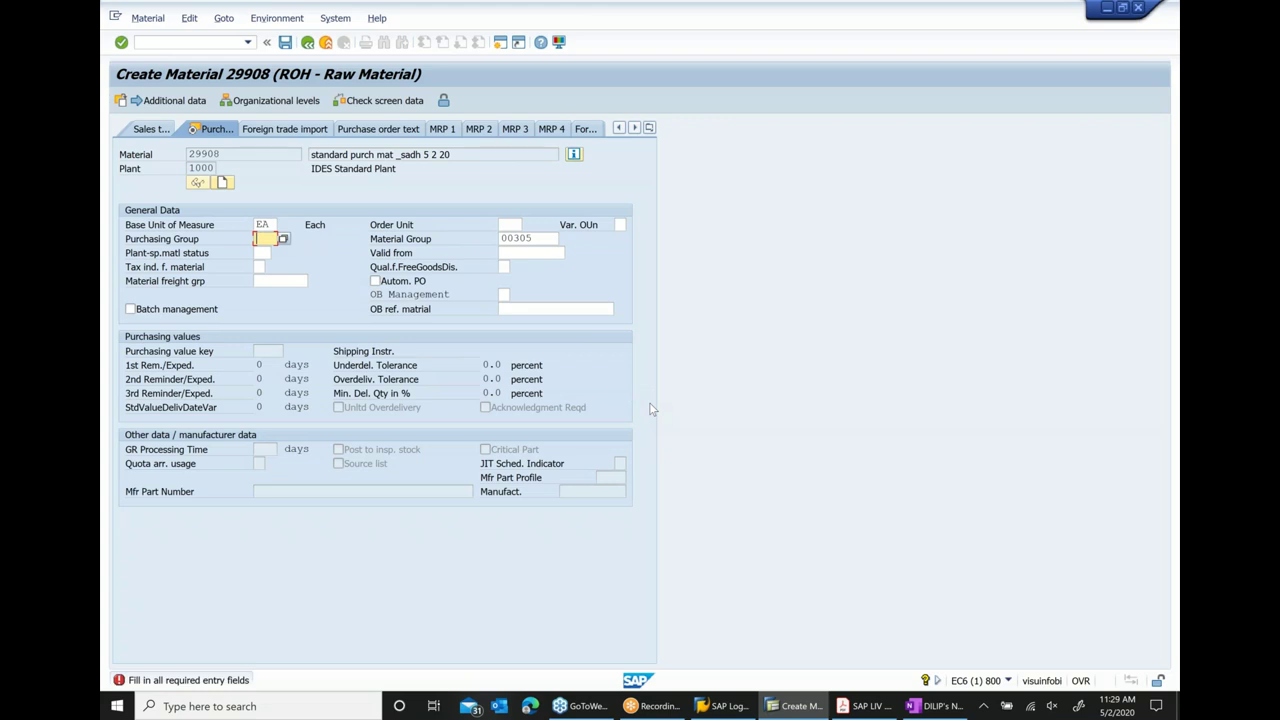
pyautogui.write('000')
pyautogui.press('Return')
pyautogui.press('Return')
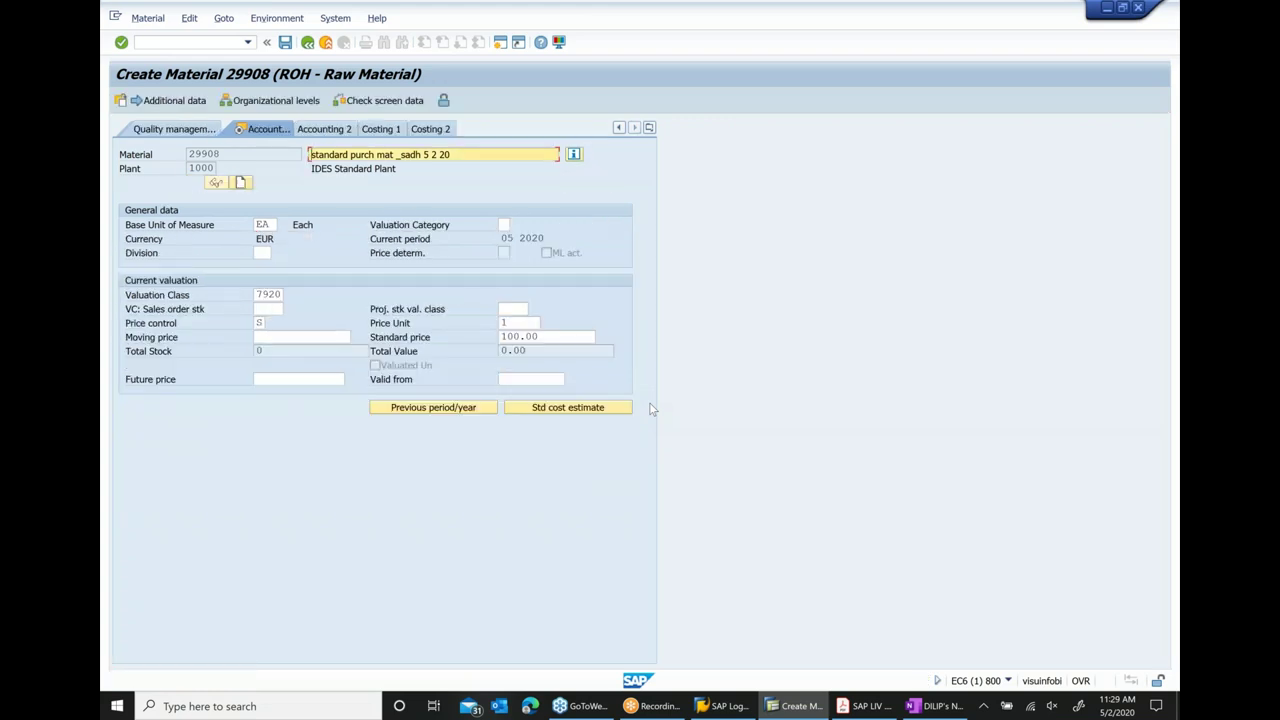
# - Set the valuation class to 3000 (Raw materials 1) and save the new material
pyautogui.press('Return')
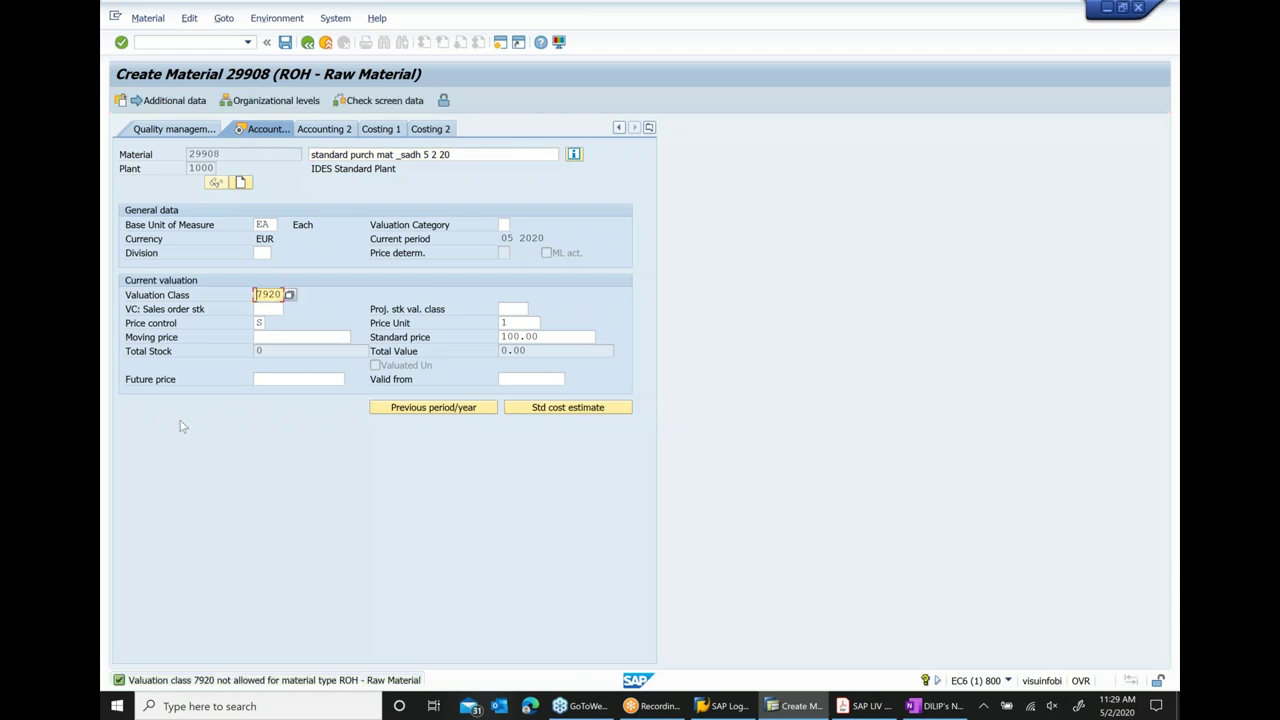
pyautogui.click(290, 295)
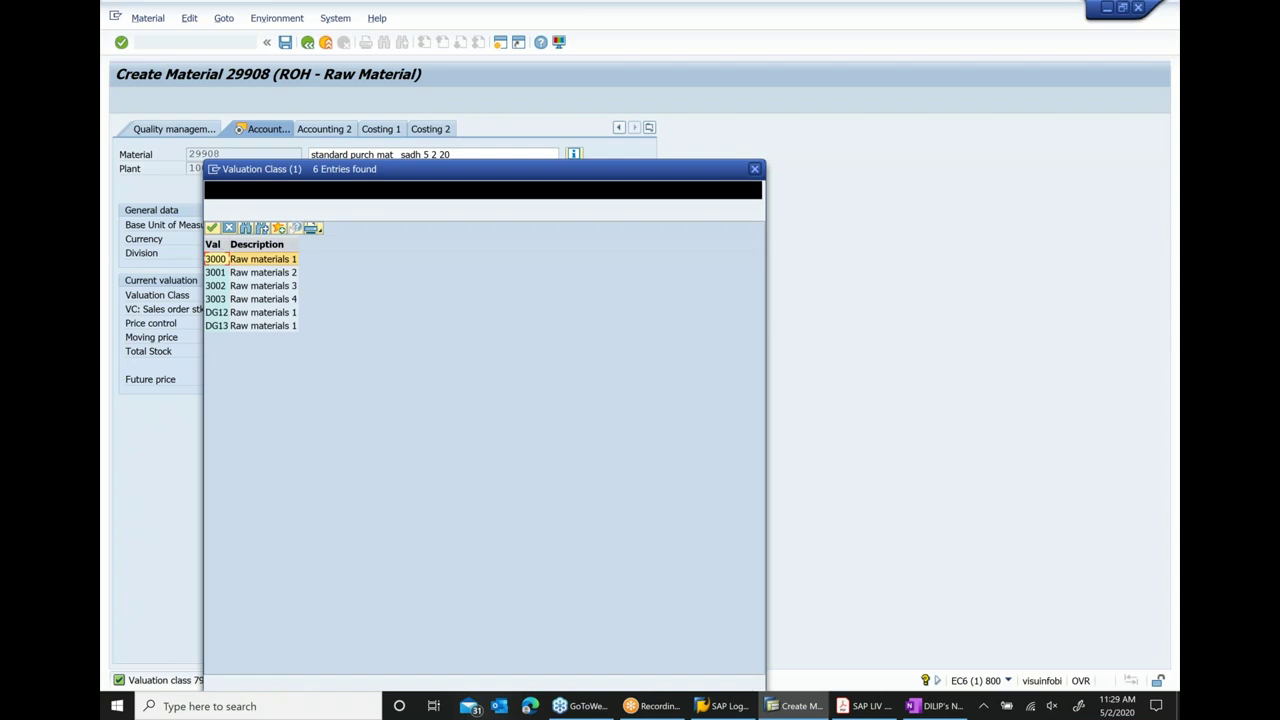
pyautogui.doubleClick(252, 262)
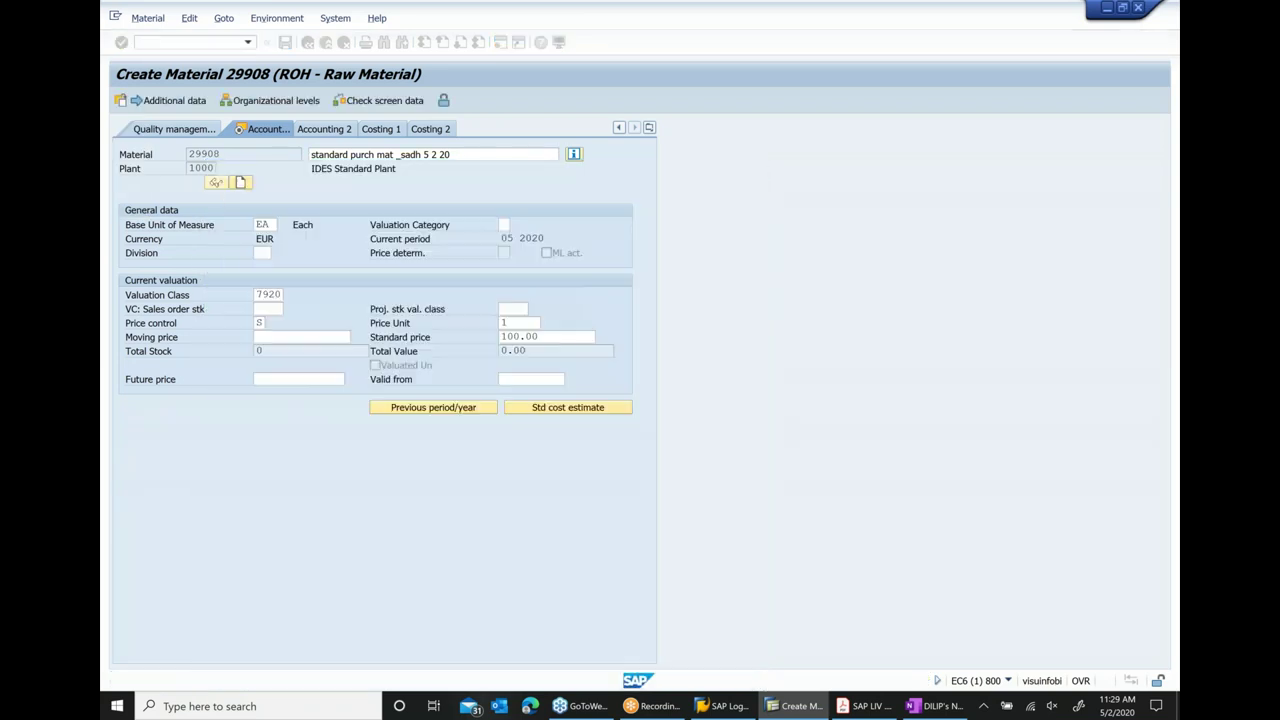
pyautogui.click(723, 706)
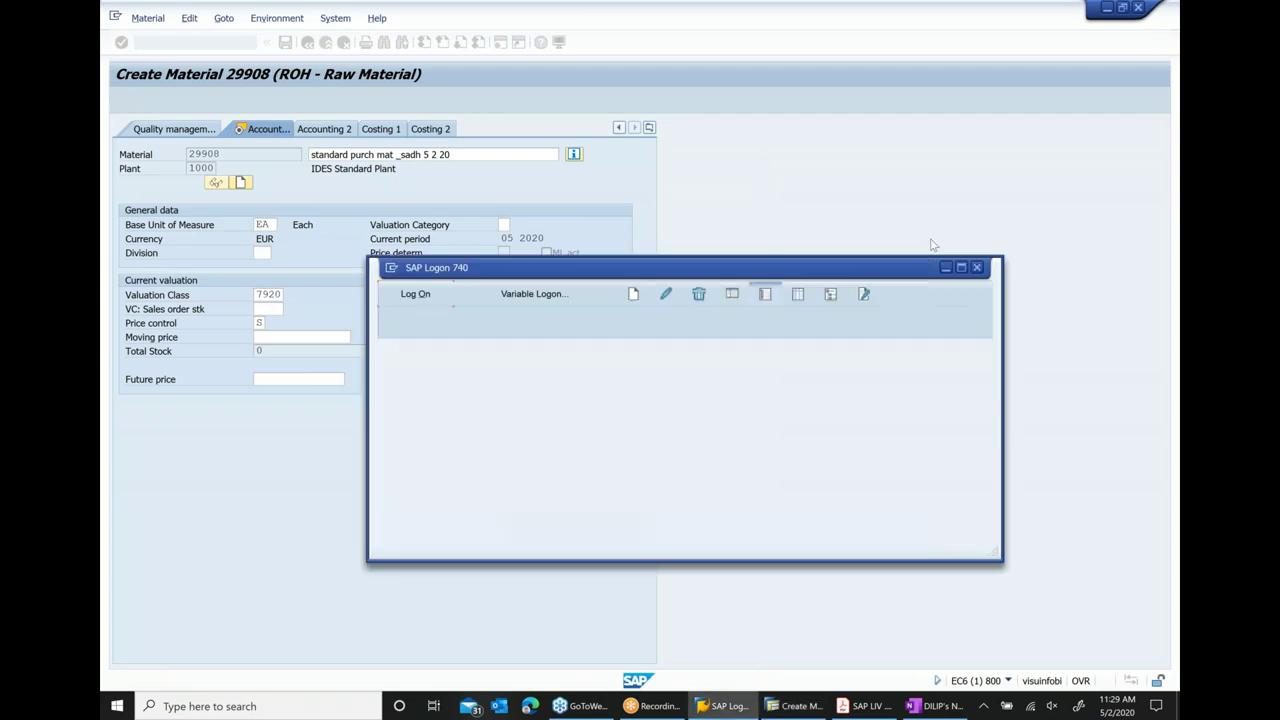
pyautogui.click(945, 268)
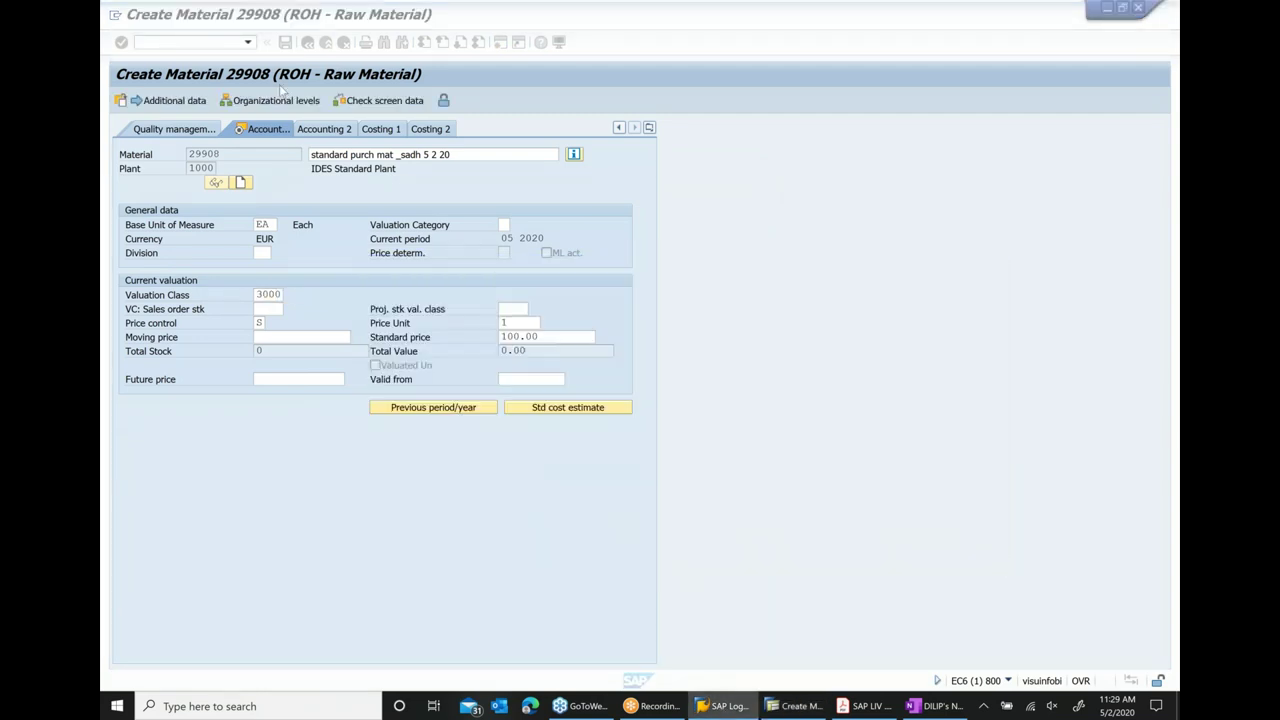
pyautogui.press('Return')
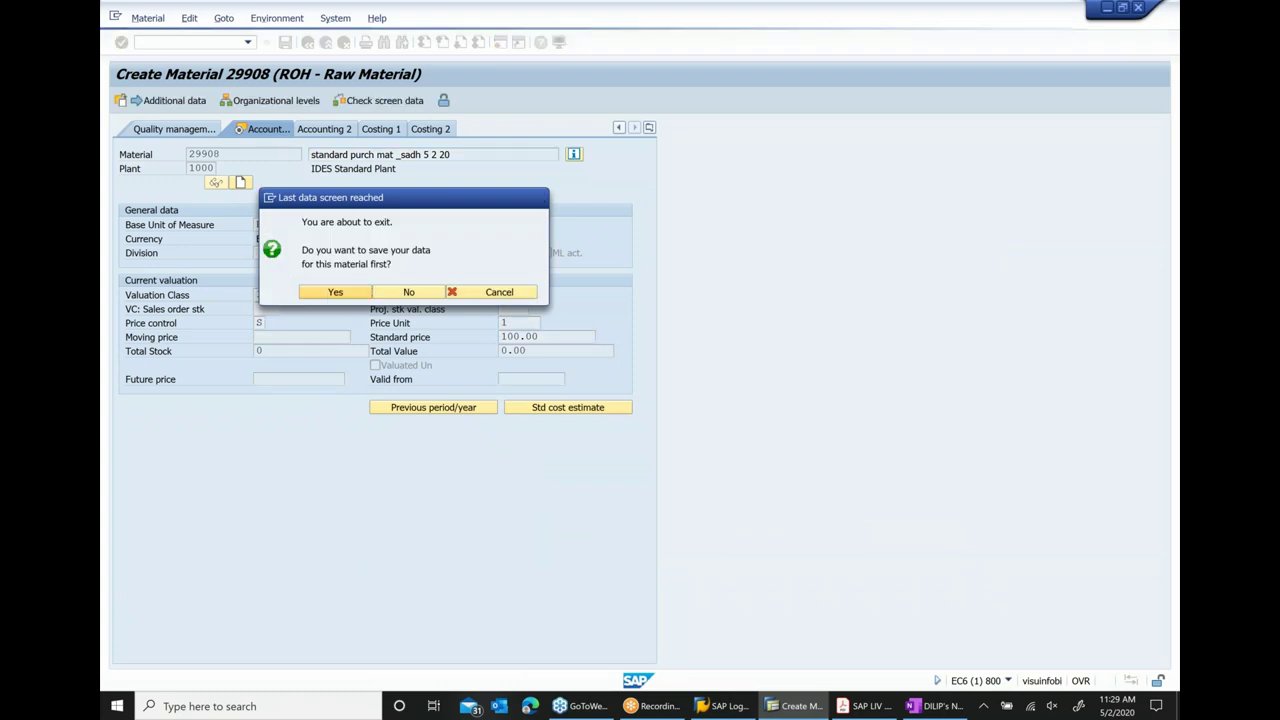
pyautogui.press('Return')
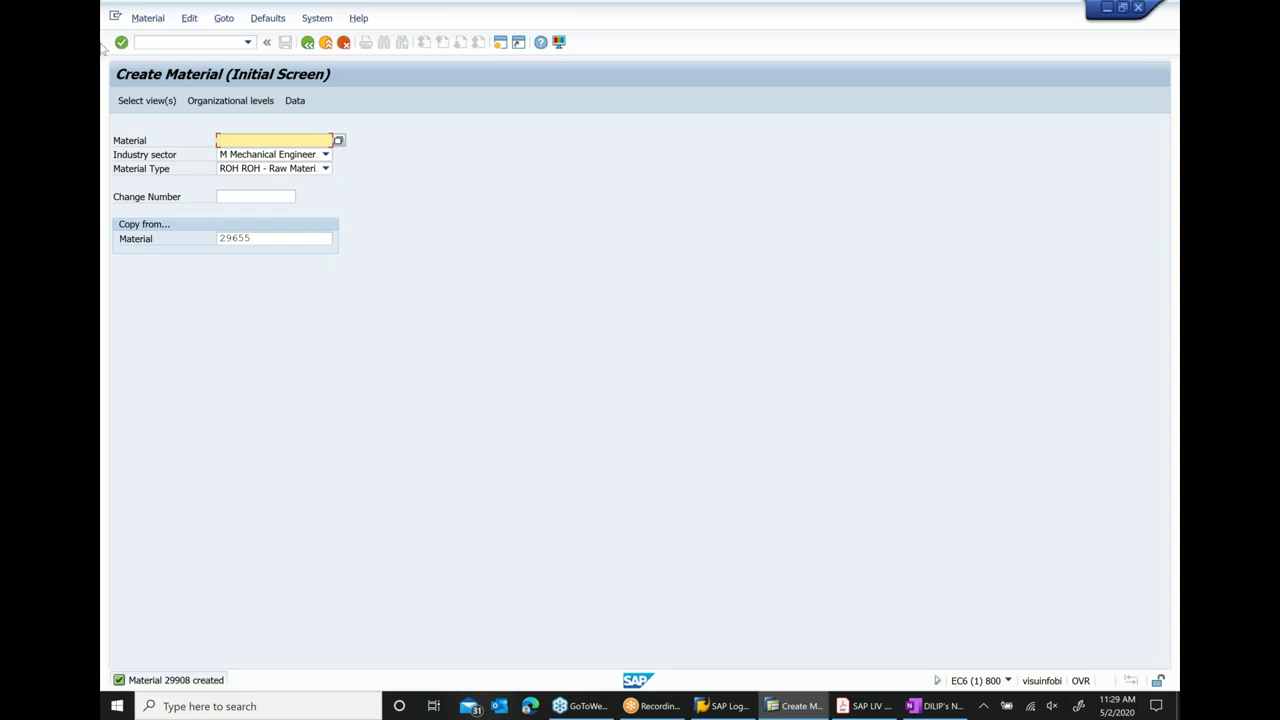
# - Open the display screen for the newly created material and copy its material number
pyautogui.click(148, 18)
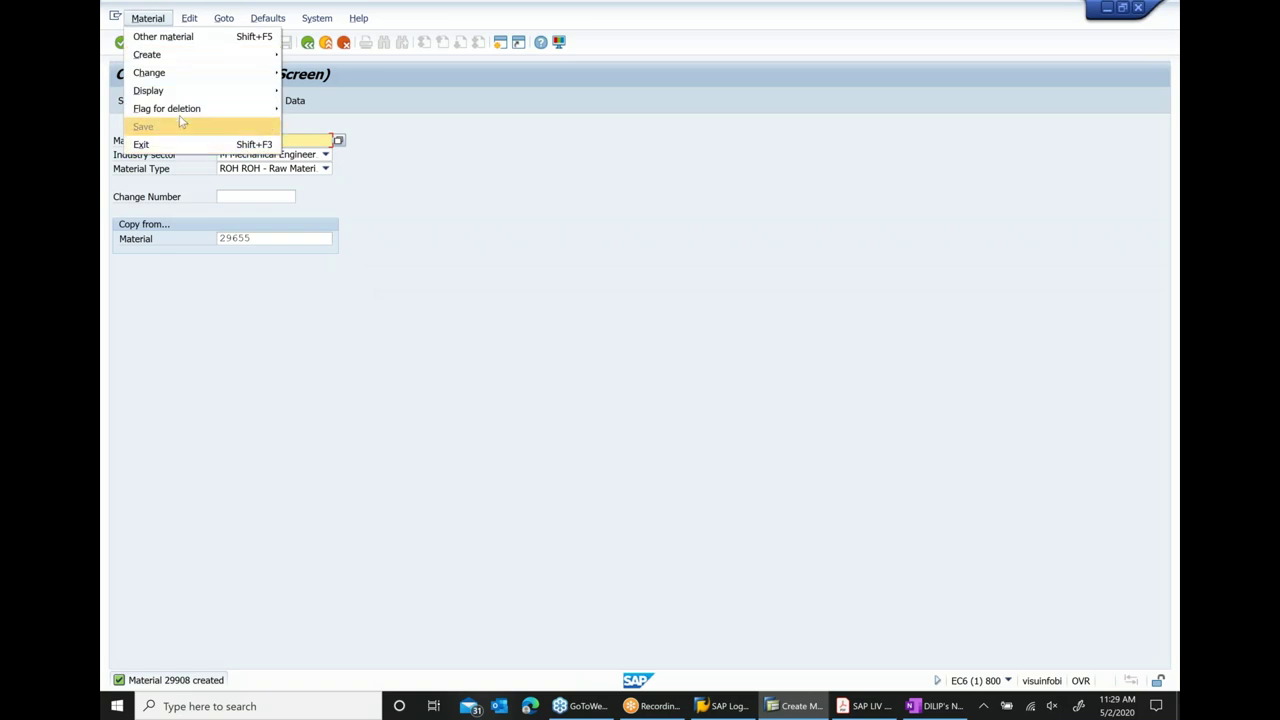
pyautogui.click(305, 89)
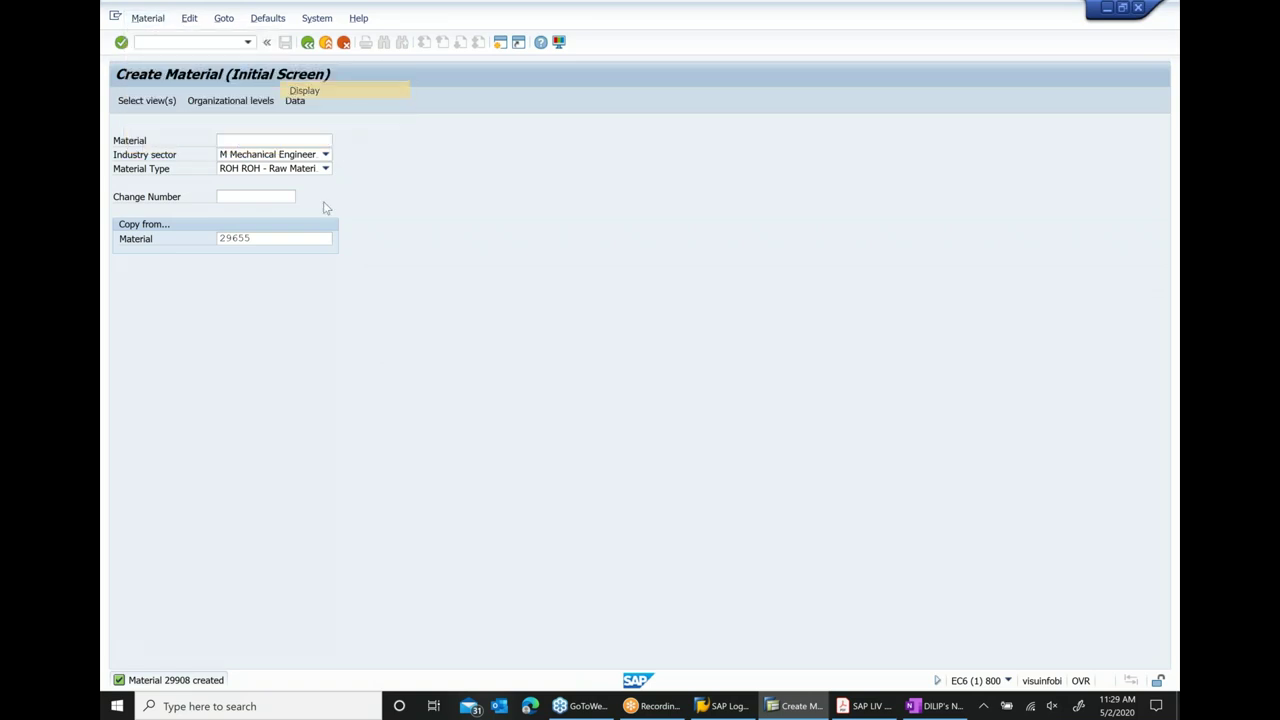
pyautogui.doubleClick(217, 140)
pyautogui.hotkey('ctrl', 'c')
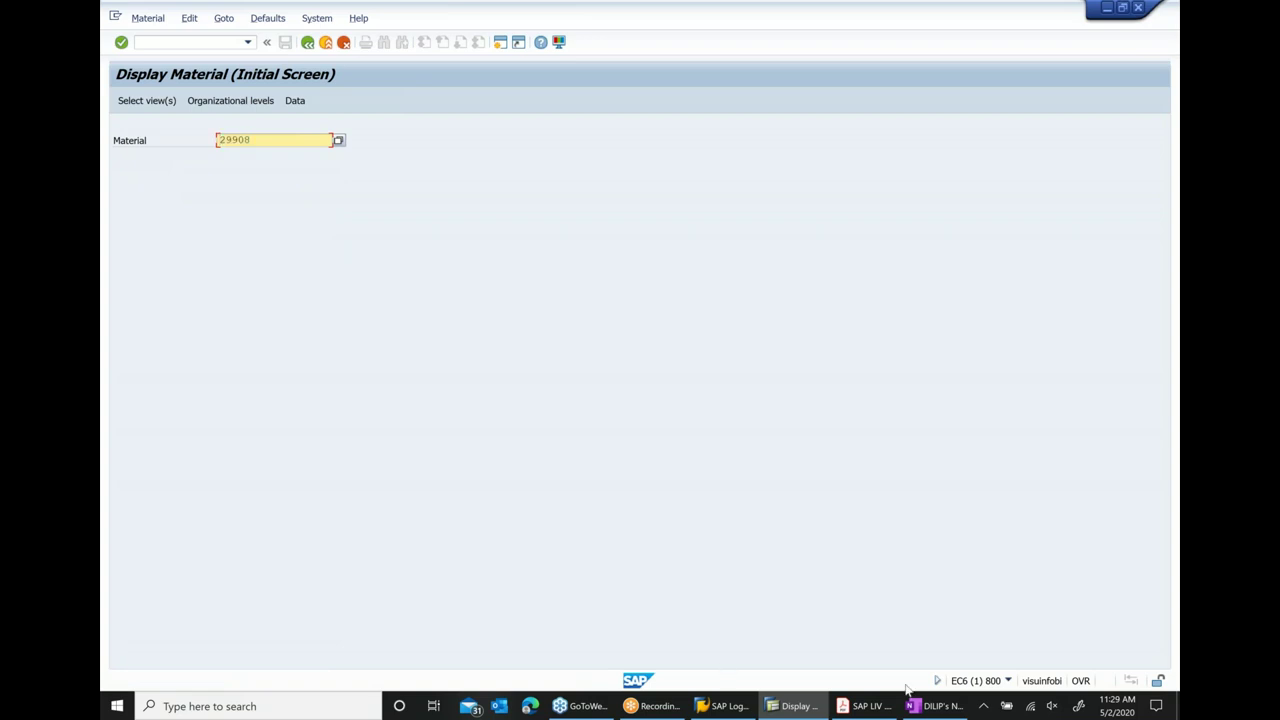
# - Switch to OneNote and append "...29908" after MM01 in the MMR bullet
pyautogui.click(925, 706)
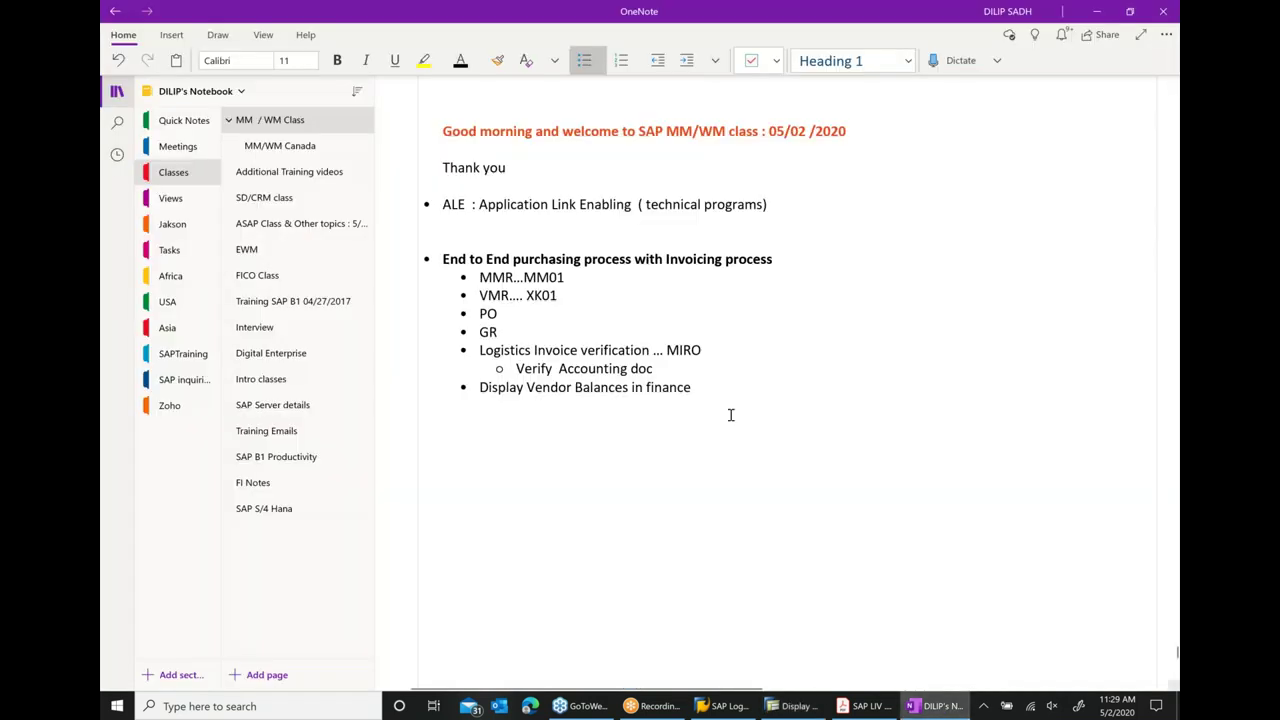
pyautogui.click(653, 283)
pyautogui.write('...')
pyautogui.hotkey('ctrl', 'v')
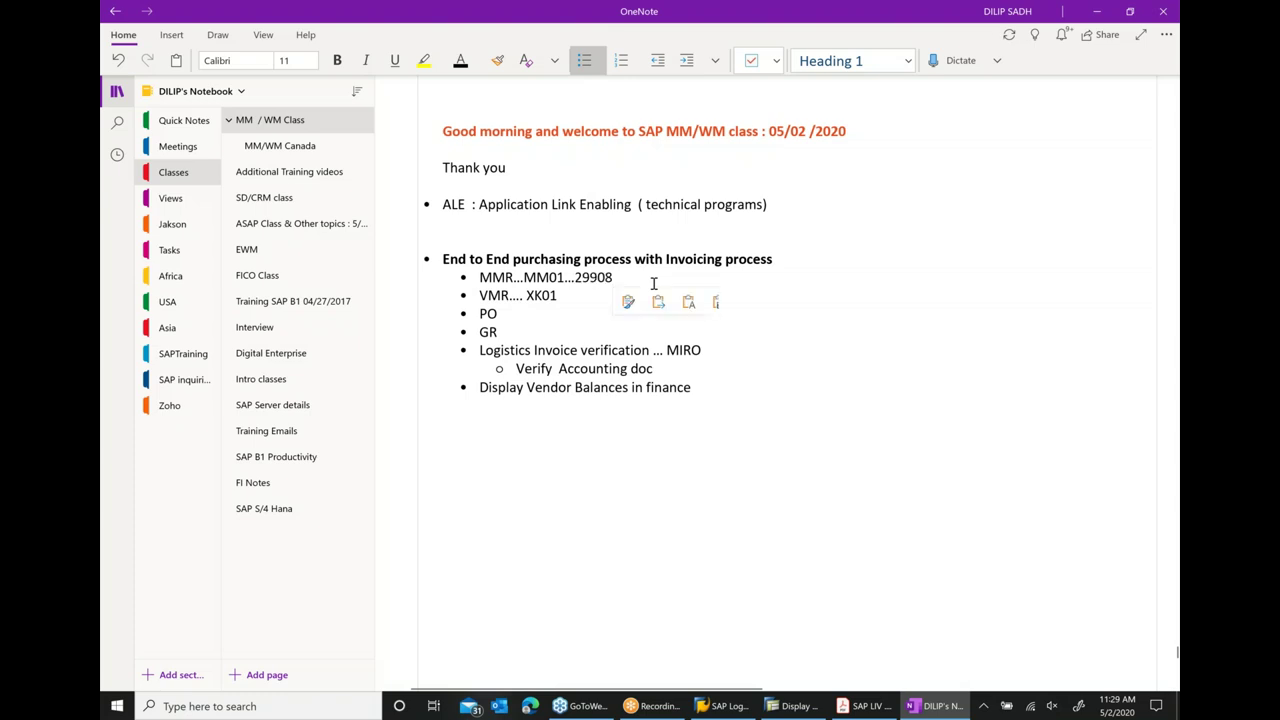
# - Switch back to SAP and start transaction /nxk01 to create a vendor
pyautogui.click(790, 706)
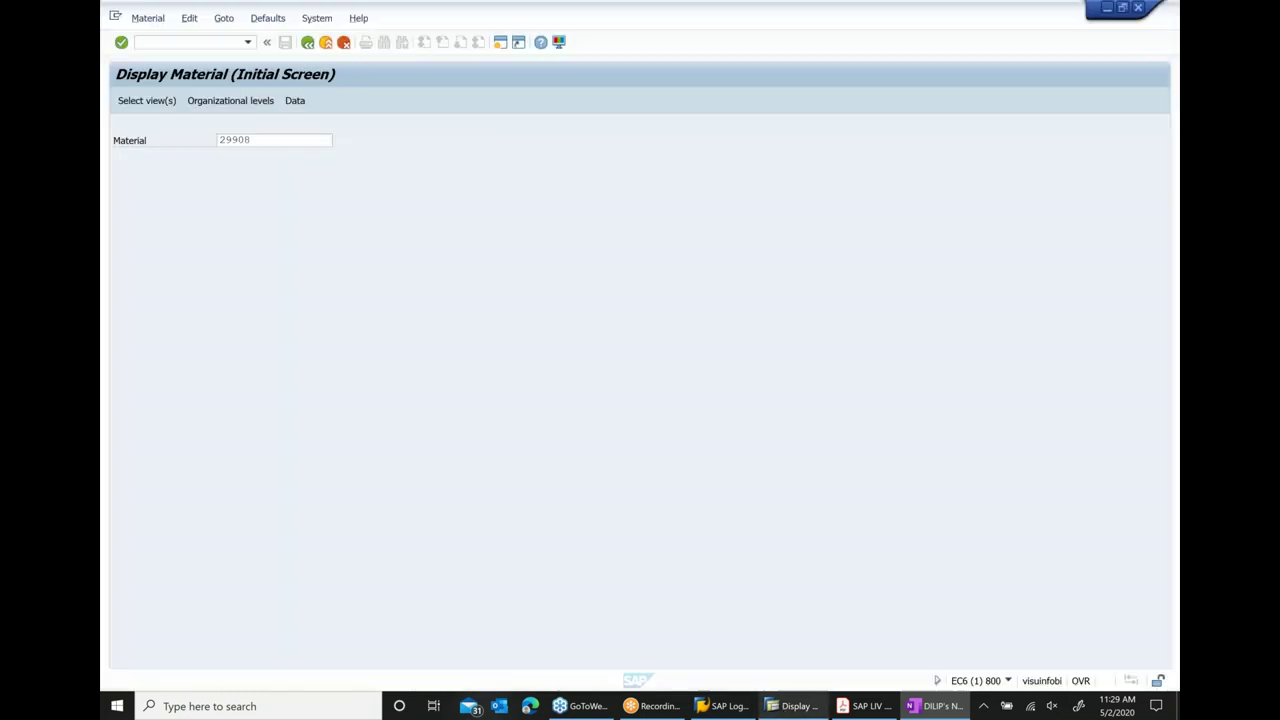
pyautogui.click(169, 41)
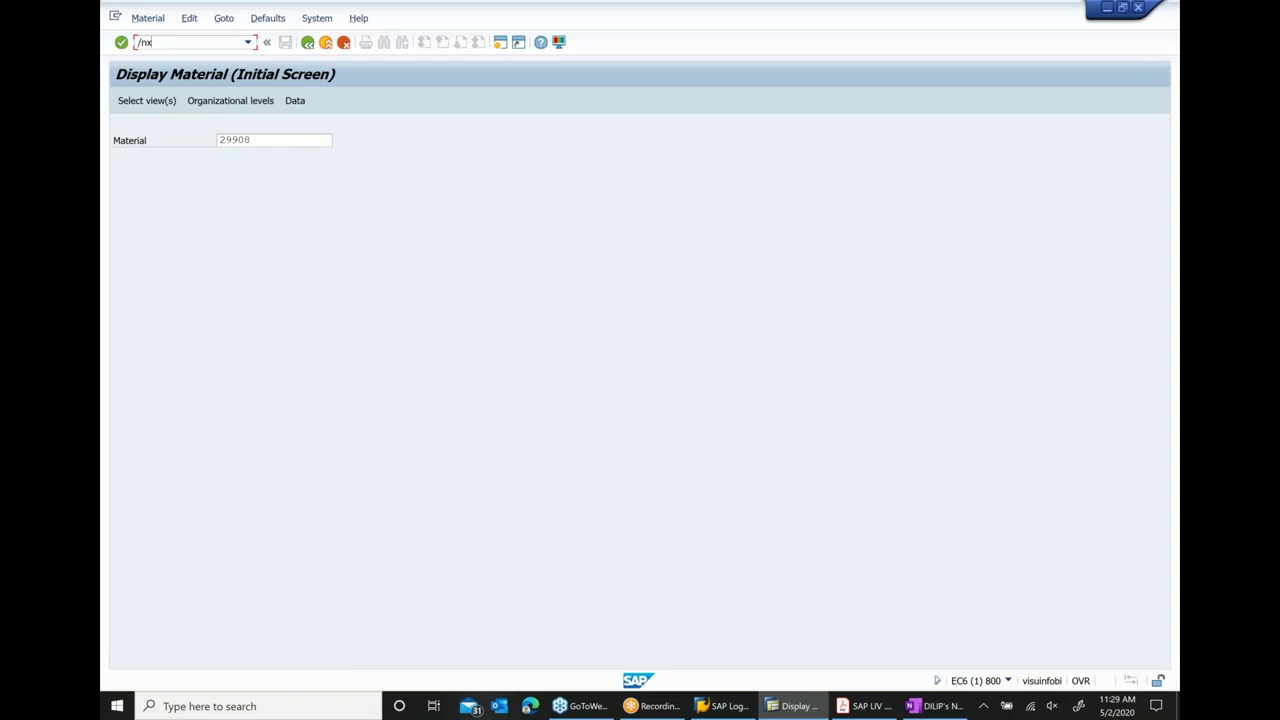
pyautogui.write('/nxk01')
pyautogui.press('Return')
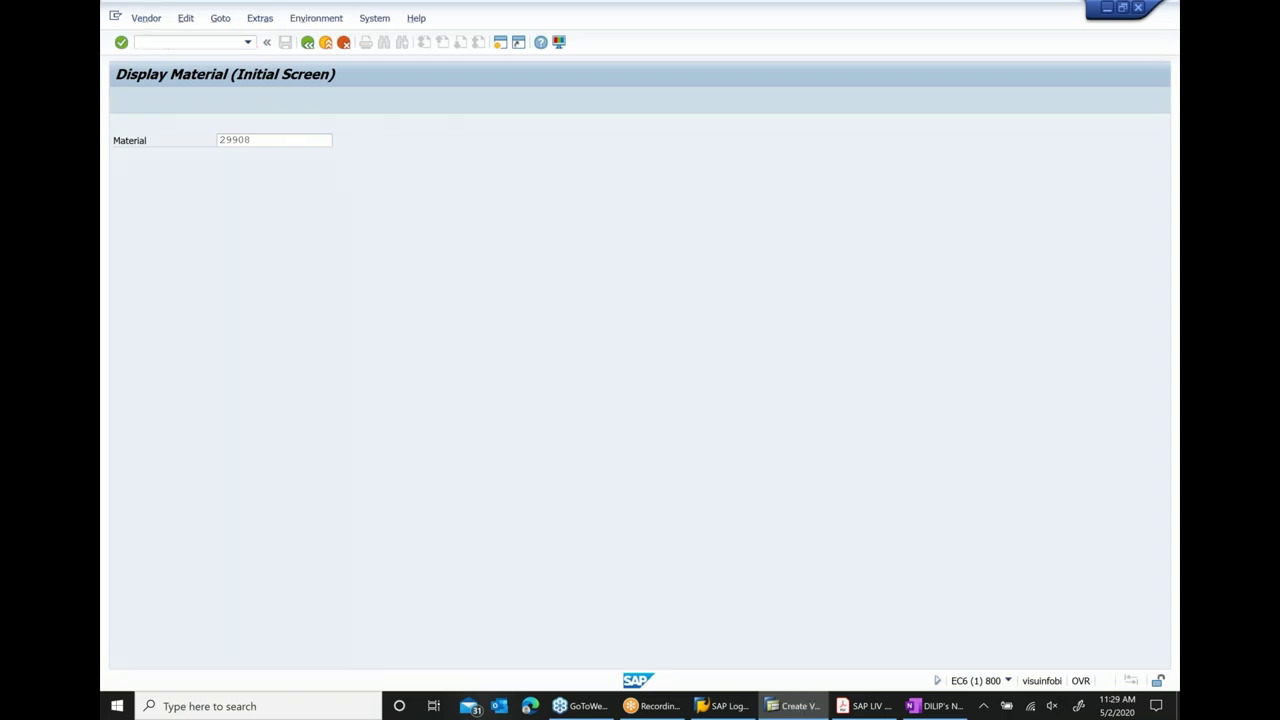
# - Set the new vendor's company code to 1000, purchasing organization to 1000 and account group to LIEF
pyautogui.click(274, 168)
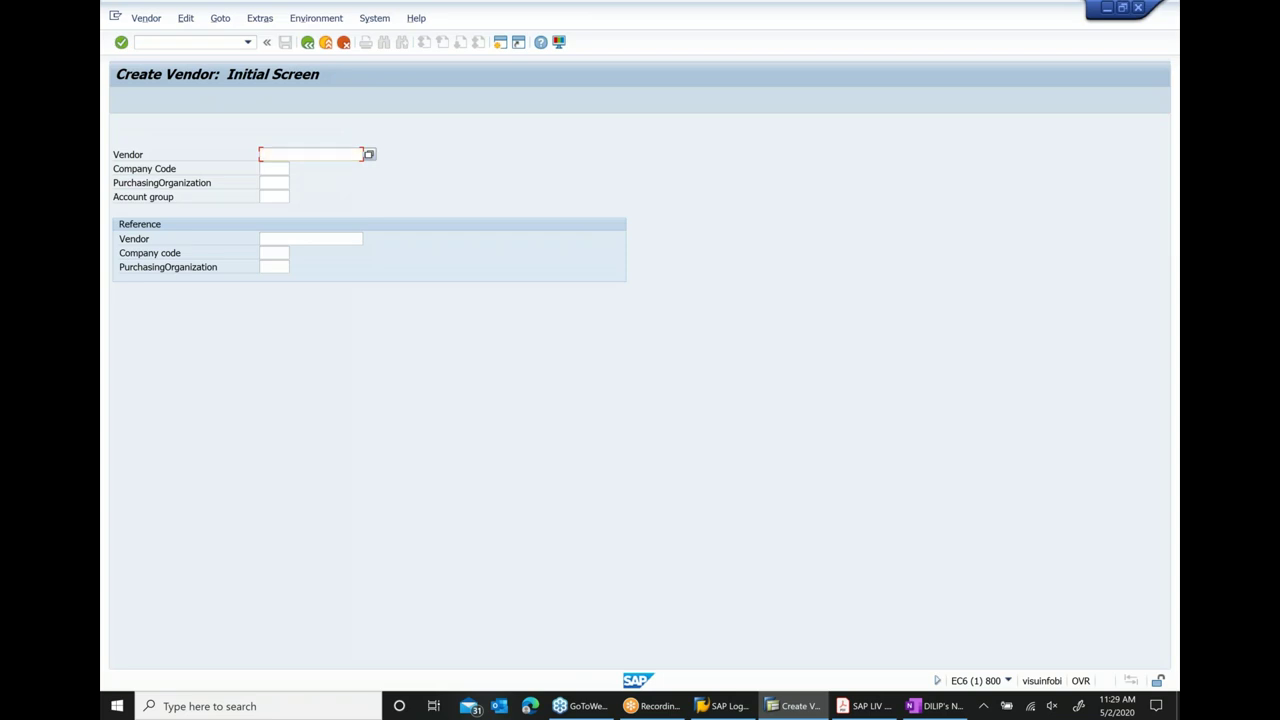
pyautogui.write('1000')
pyautogui.click(274, 182)
pyautogui.write('1000')
pyautogui.click(274, 196)
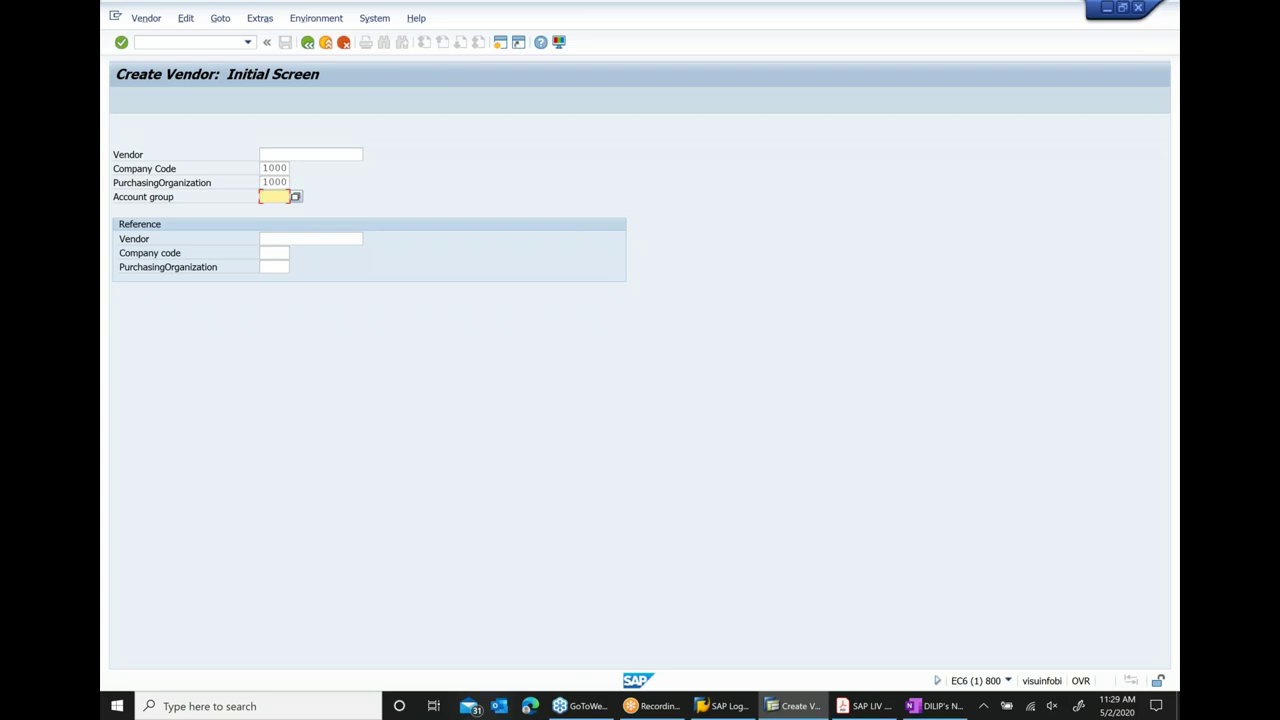
pyautogui.click(275, 210)
# - Search reference vendors in purchasing organization 1000 by the instructor's surname with a leading wildcard, sort by vendor and pick the Staples entry dated 1 13 2013
pyautogui.click(330, 239)
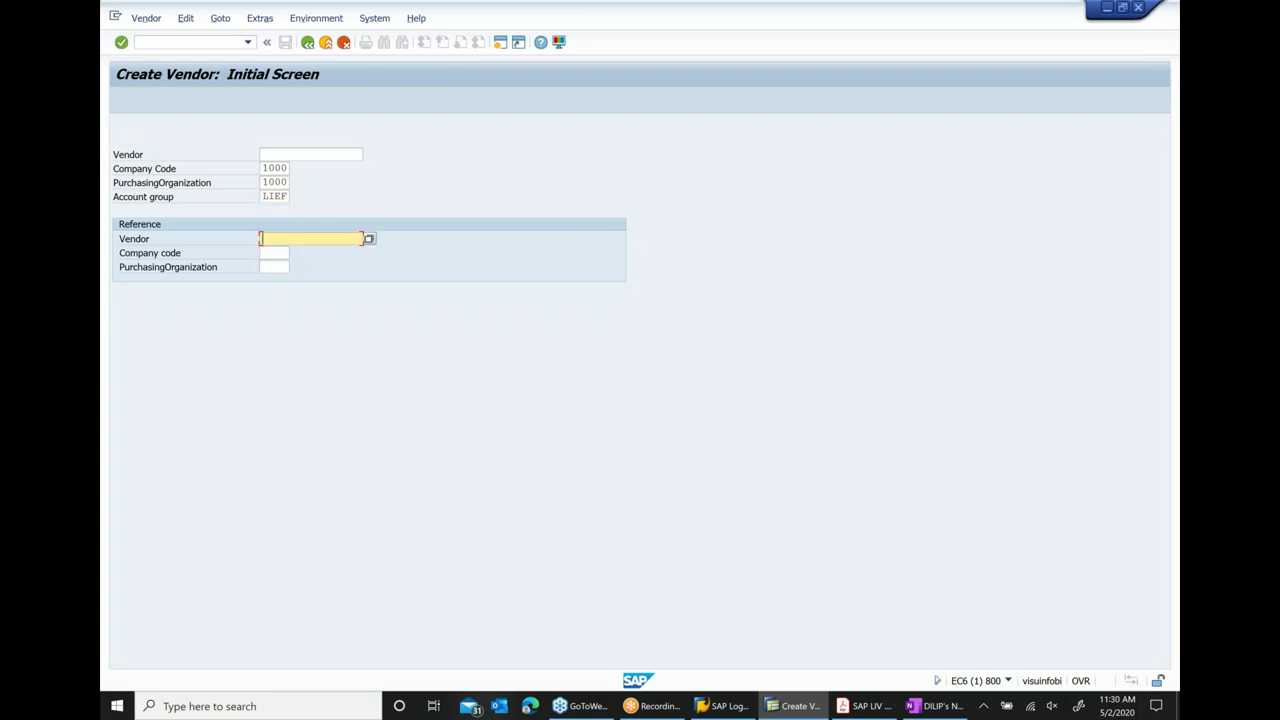
pyautogui.press('F4')
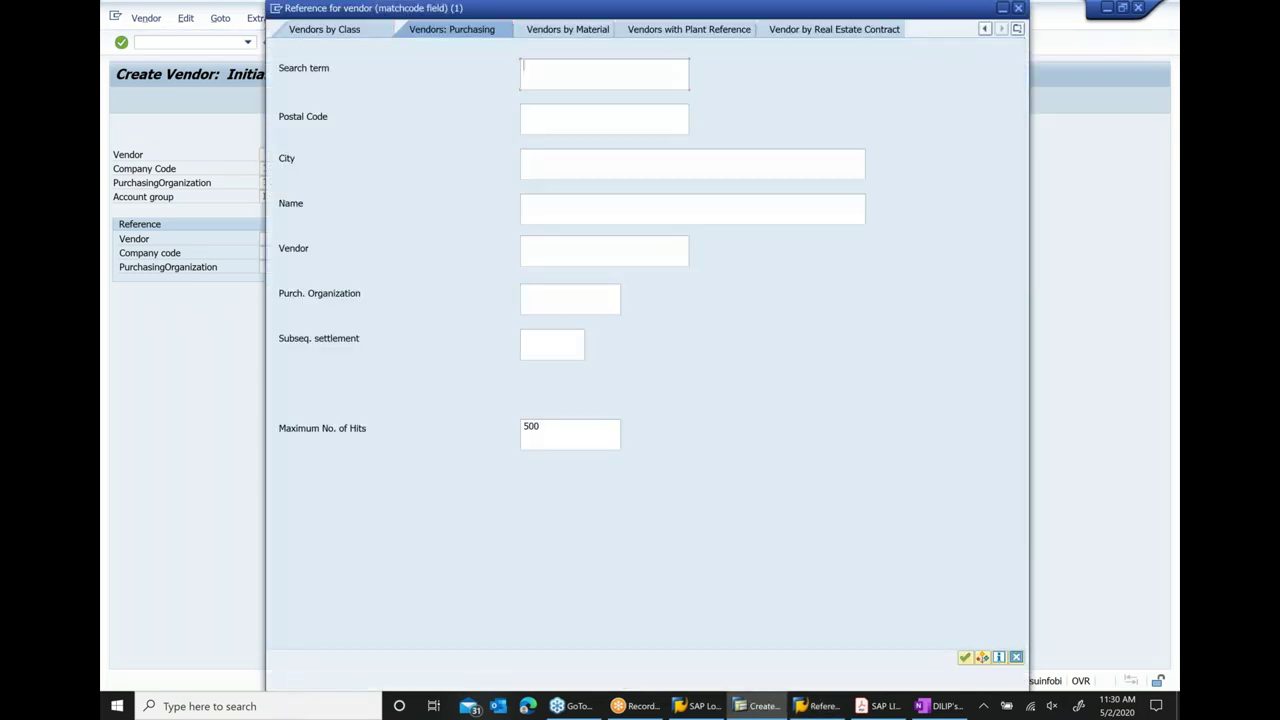
pyautogui.click(549, 312)
pyautogui.write('1000')
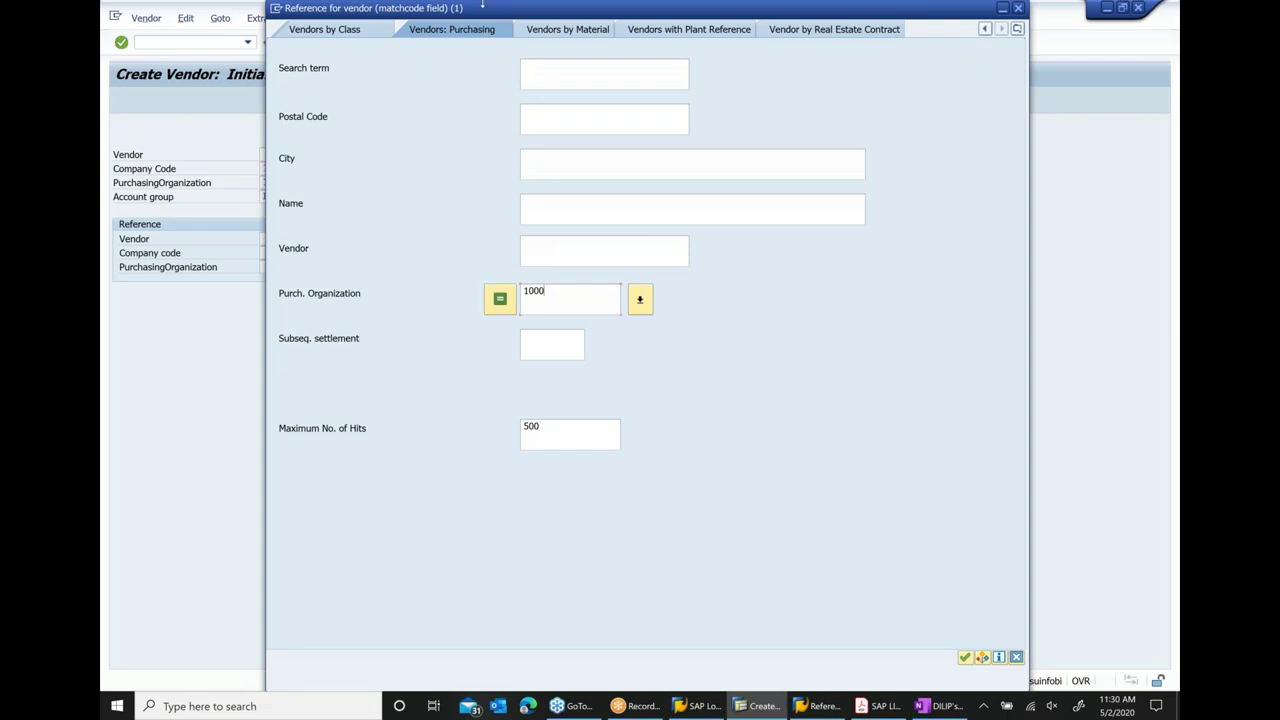
pyautogui.click(540, 74)
pyautogui.write('*sadh')
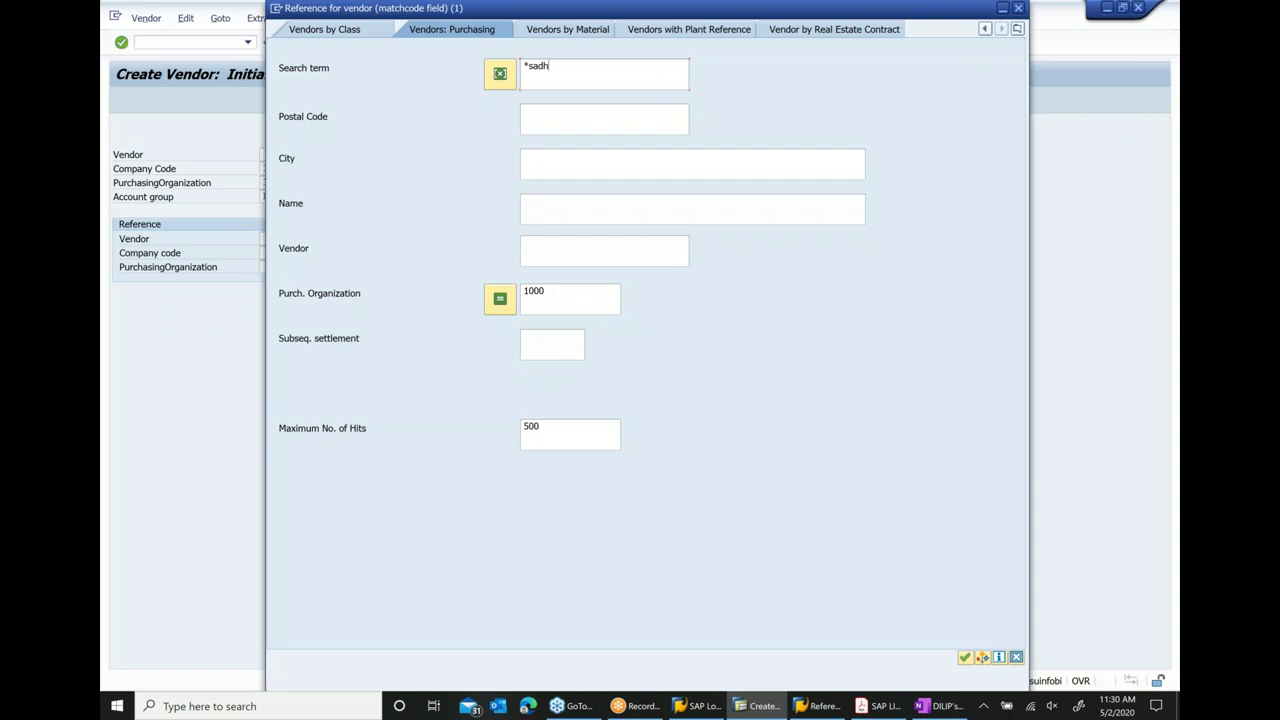
pyautogui.press('Return')
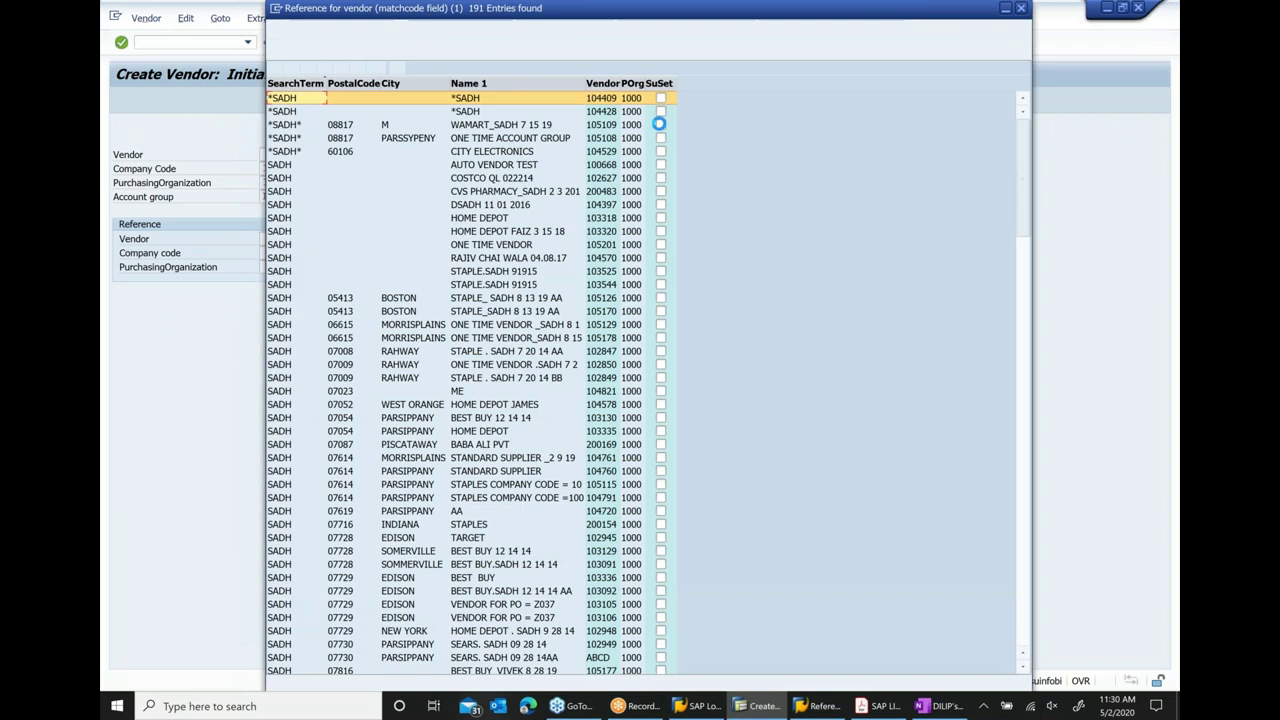
pyautogui.click(601, 83)
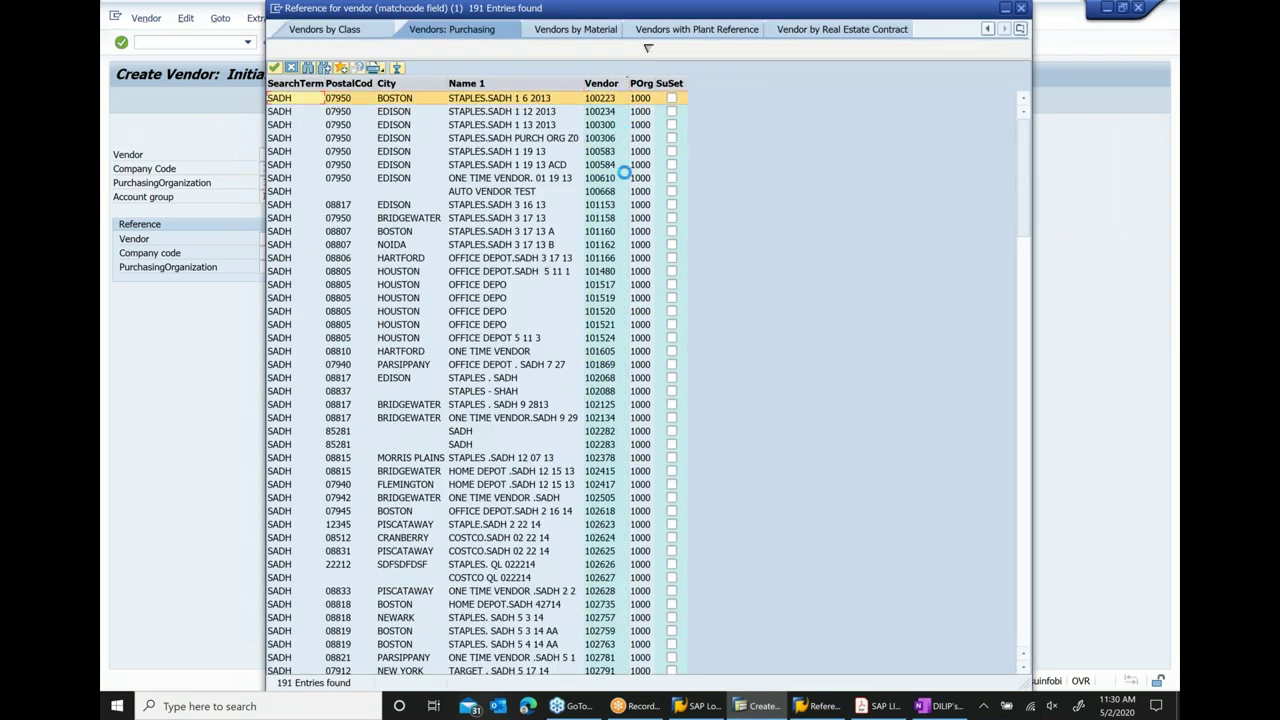
pyautogui.doubleClick(612, 125)
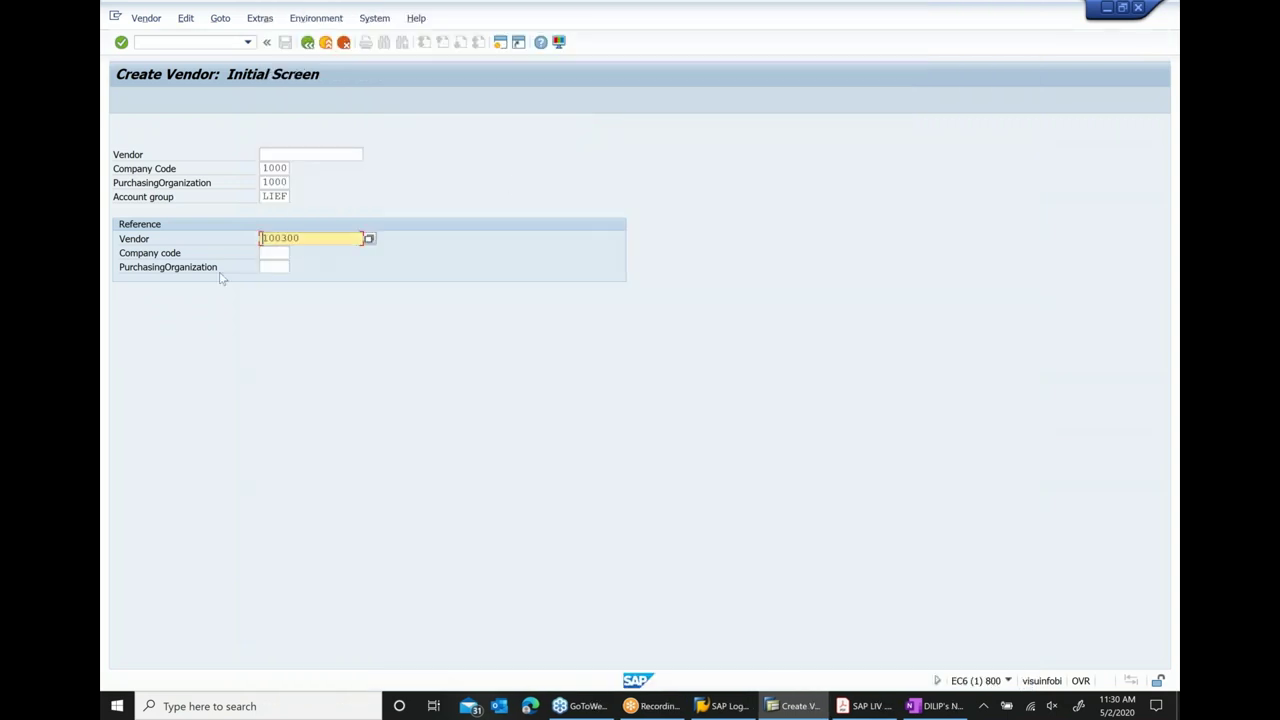
# - Set the reference company code and purchasing organization to 1000 and continue to the vendor's address data
pyautogui.click(266, 253)
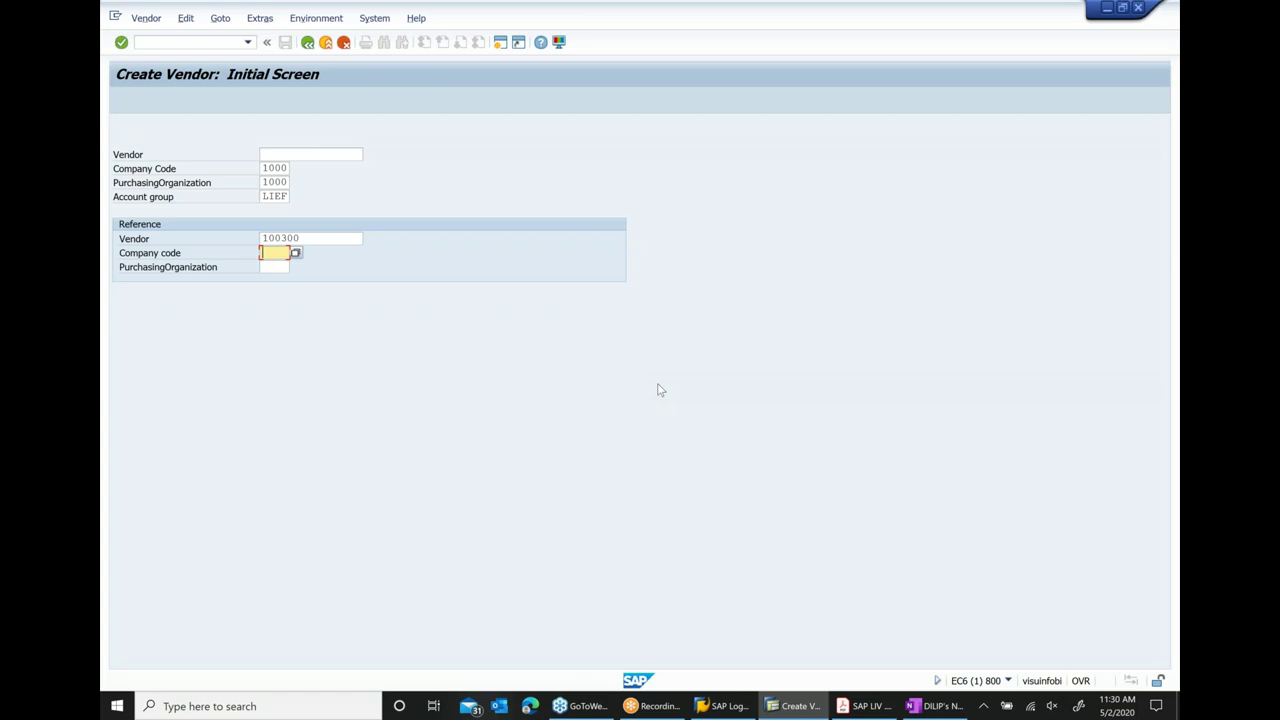
pyautogui.write('1000')
pyautogui.press('Tab')
pyautogui.write('1000')
pyautogui.press('Return')
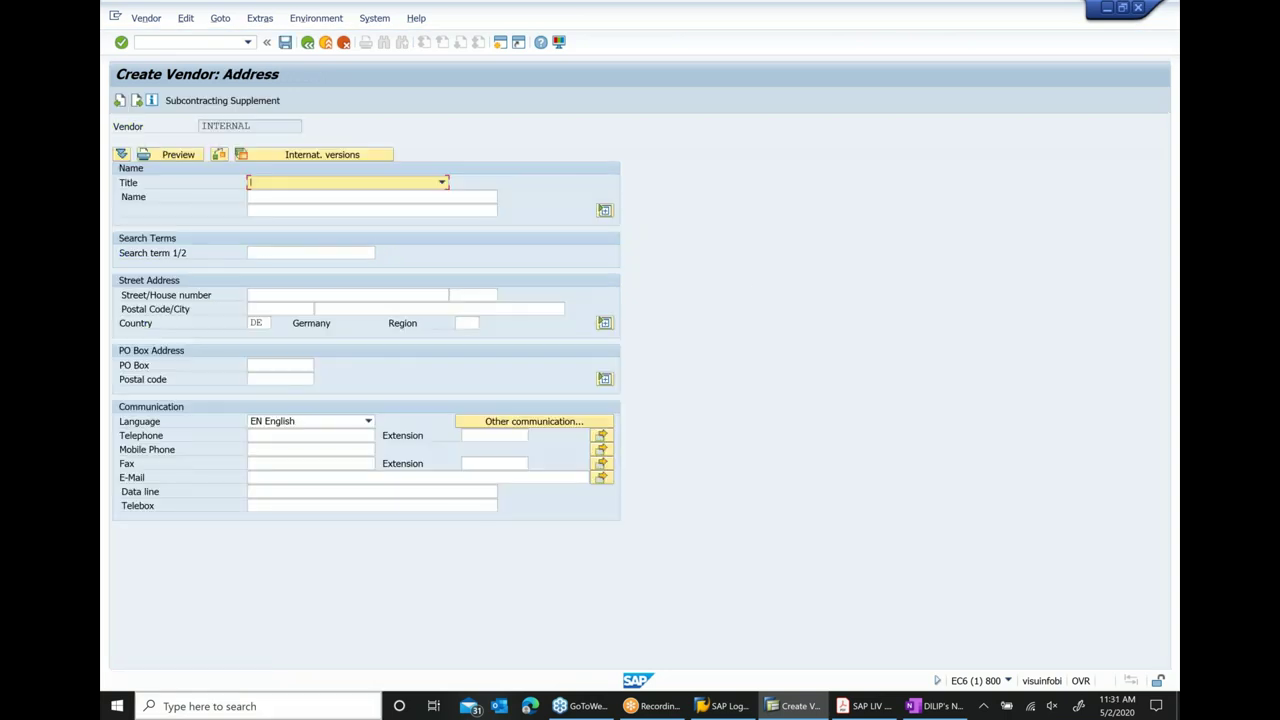
# - Fill in the vendor name with the previously used Costco entry dated 05 02 20 and reuse the earlier search term
pyautogui.click(265, 195)
pyautogui.click(265, 195)
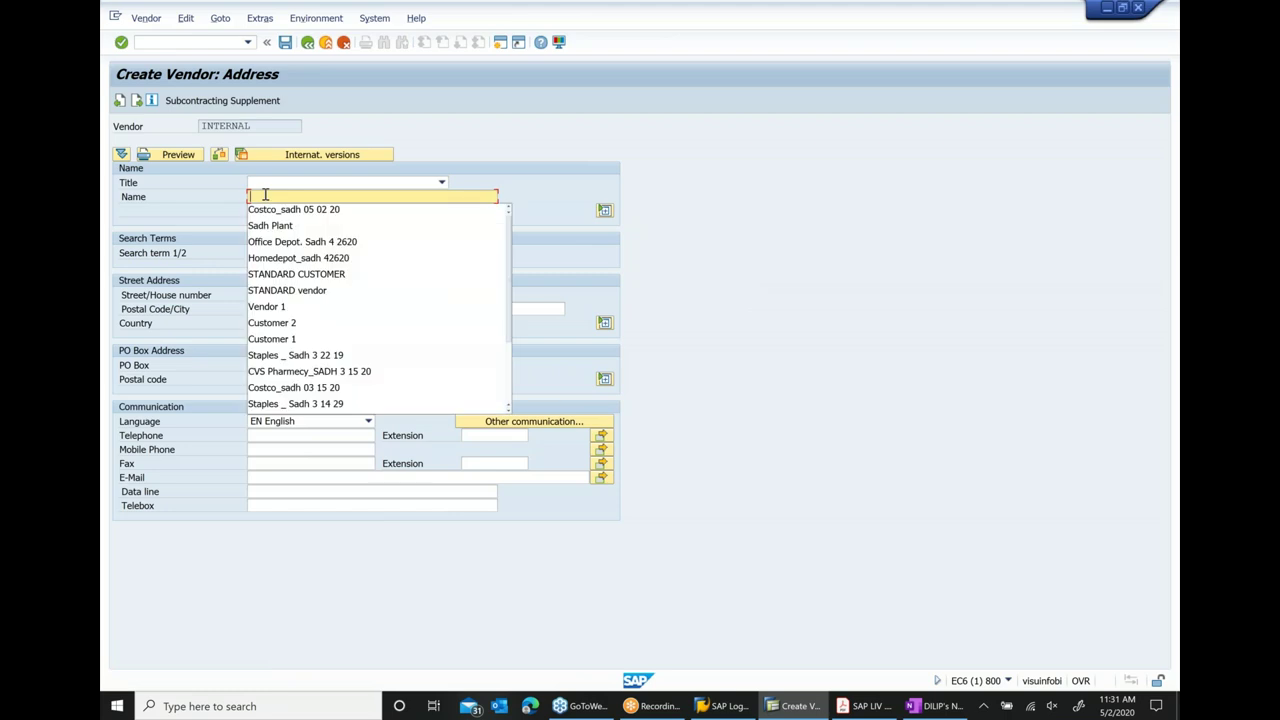
pyautogui.press('Down')
pyautogui.press('Return')
pyautogui.click(305, 251)
pyautogui.click(305, 251)
pyautogui.press('Down')
pyautogui.press('Return')
# - Fill in the vendor's street, house number, postal code, city and region, and continue to the control data
pyautogui.press('Tab')
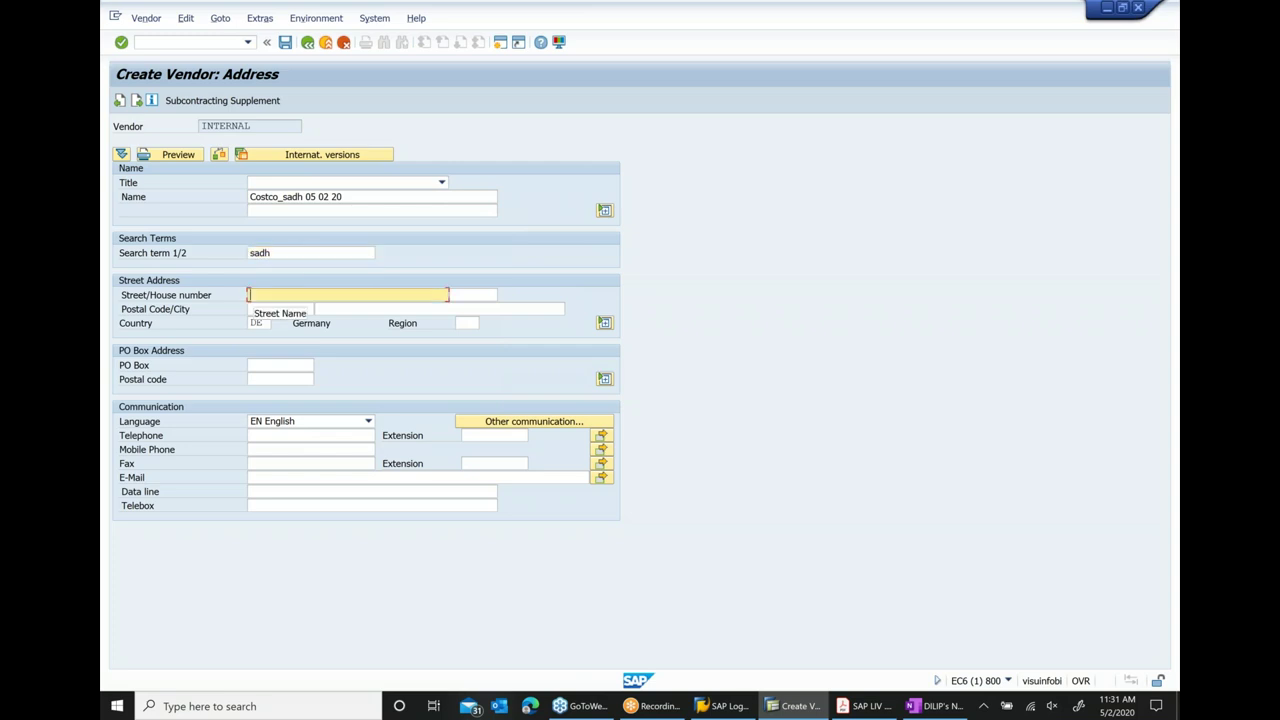
pyautogui.write('route 18')
pyautogui.press('Tab')
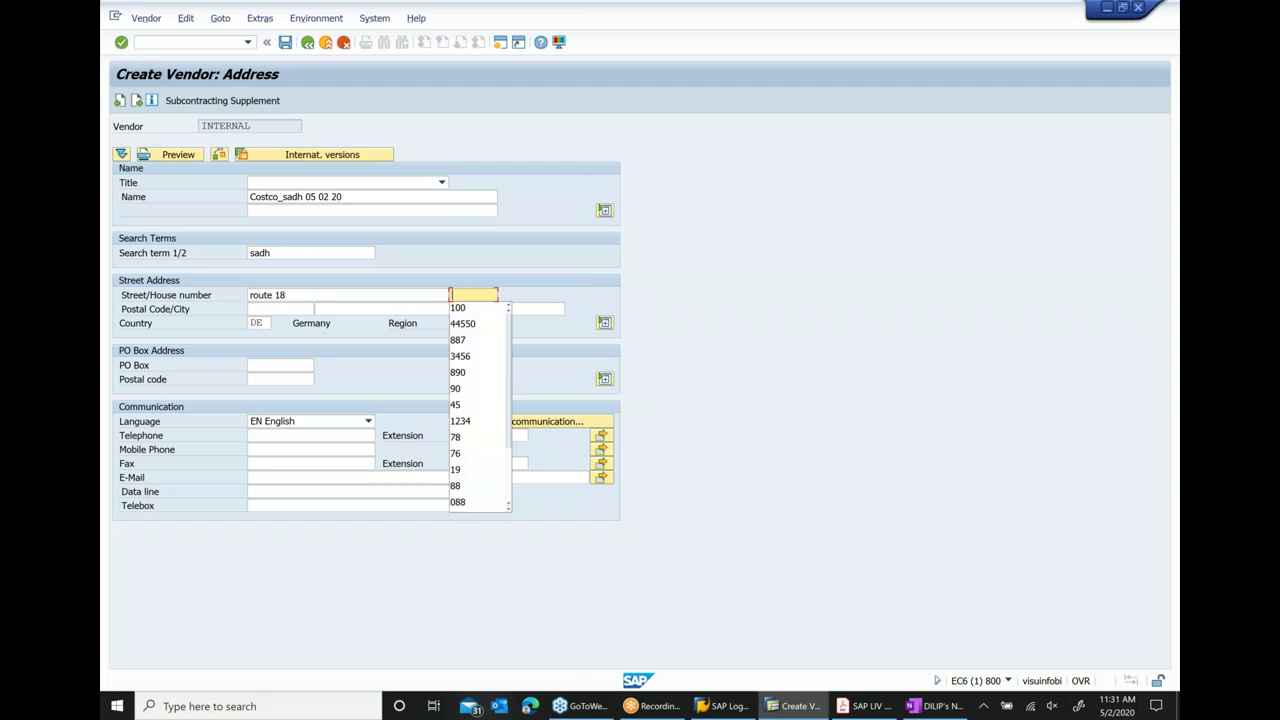
pyautogui.press('Down')
pyautogui.press('Tab')
pyautogui.press('Down')
pyautogui.press('Tab')
pyautogui.press('Down')
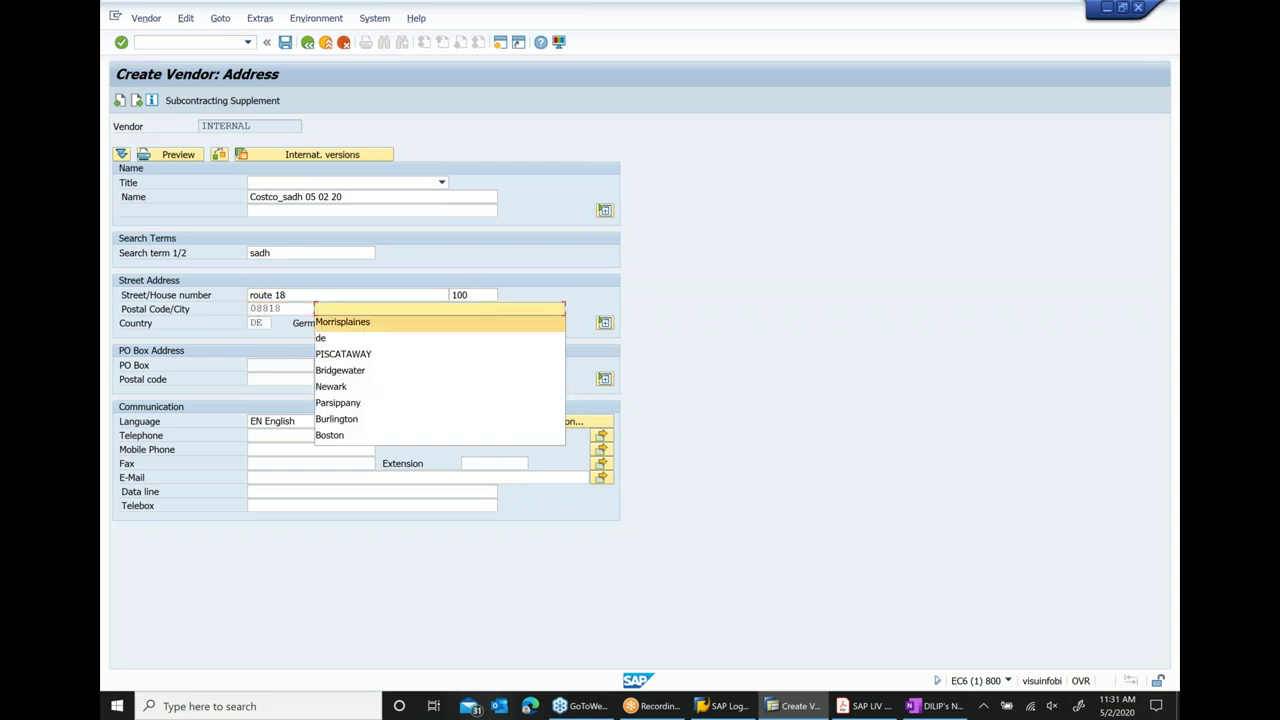
pyautogui.press('Tab')
pyautogui.press('Tab')
pyautogui.press('Down')
pyautogui.press('Tab')
pyautogui.press('Return')
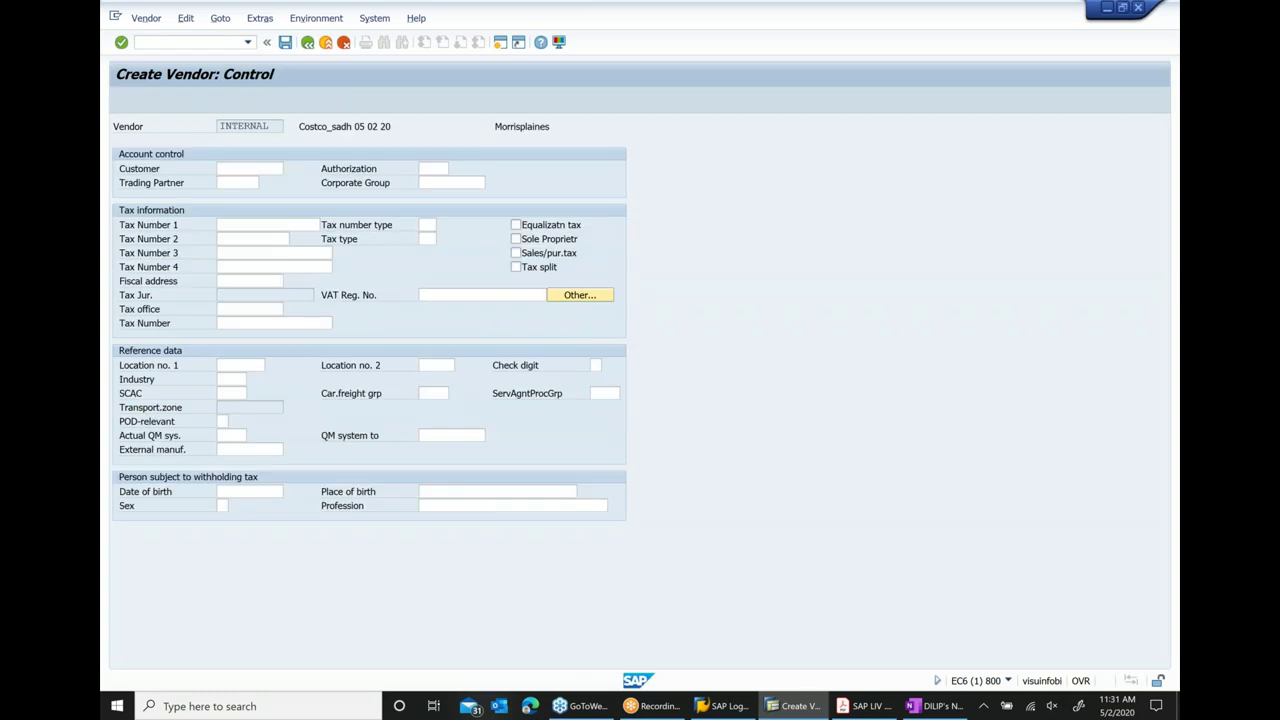
# - Accept the data copied from the reference vendor on the remaining screens and save the new vendor
pyautogui.press('Return')
pyautogui.press('Return')
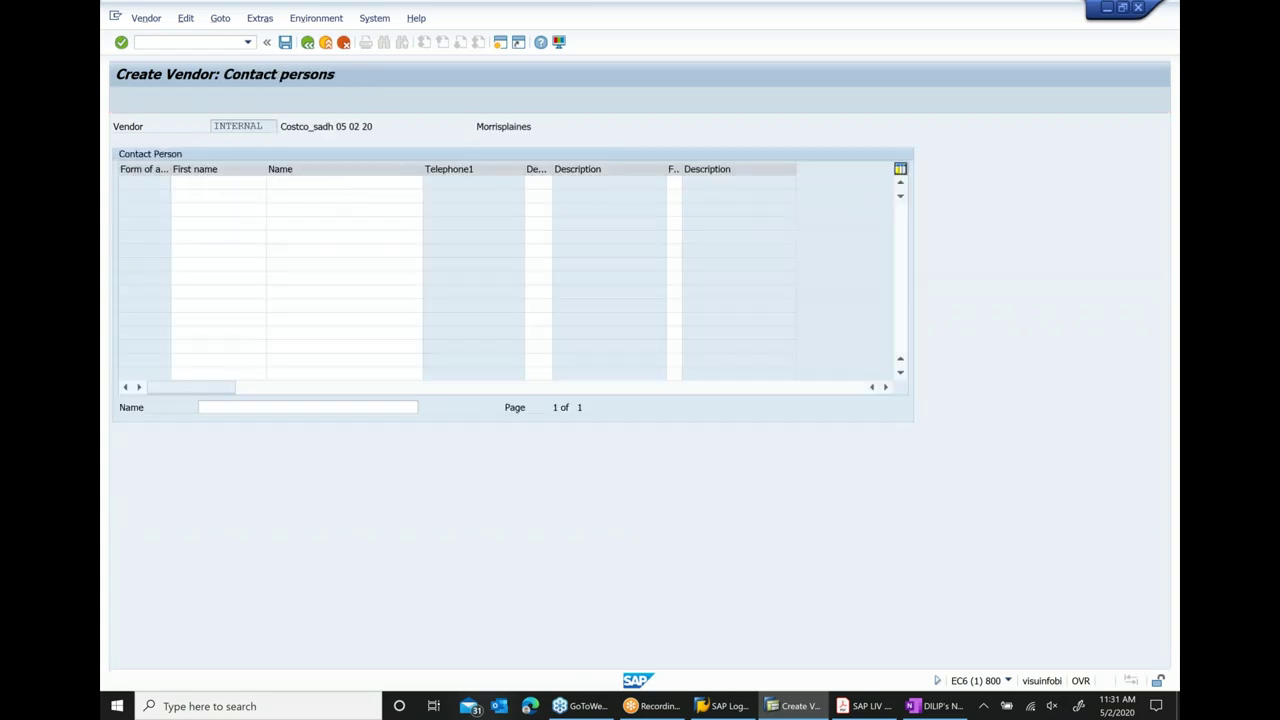
pyautogui.press('Return')
pyautogui.press('Return')
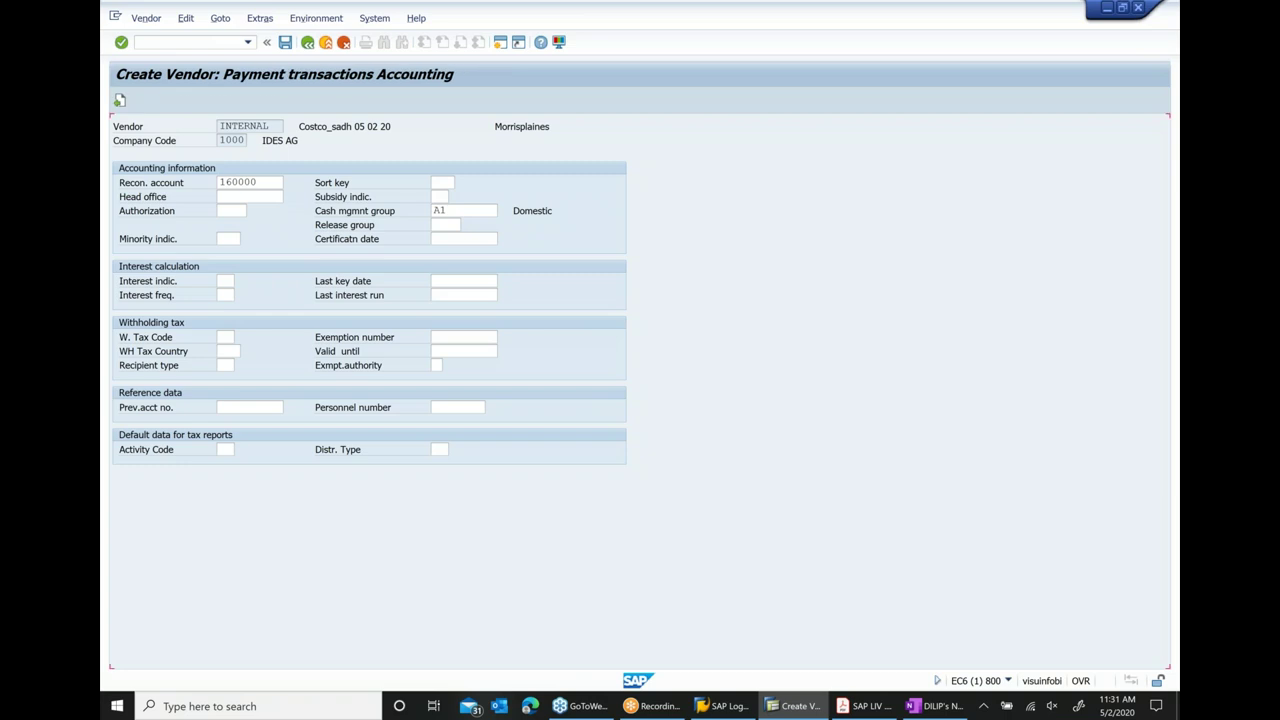
pyautogui.press('Return')
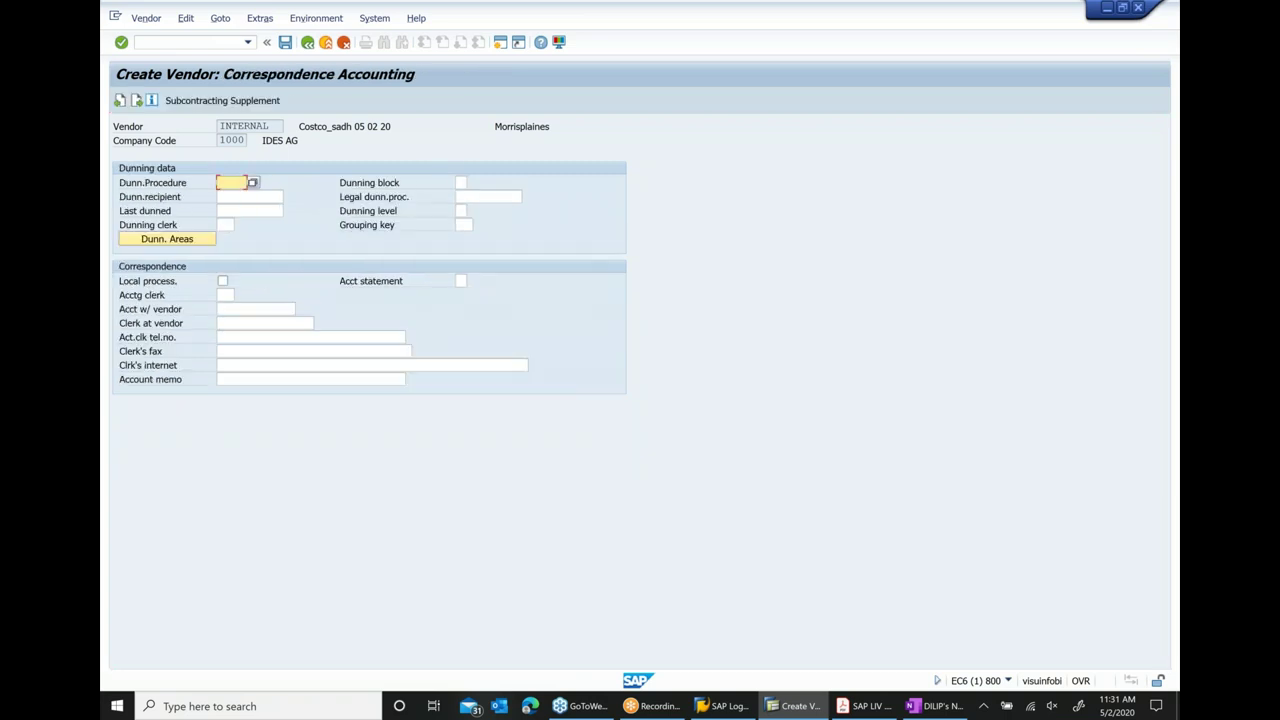
pyautogui.press('Return')
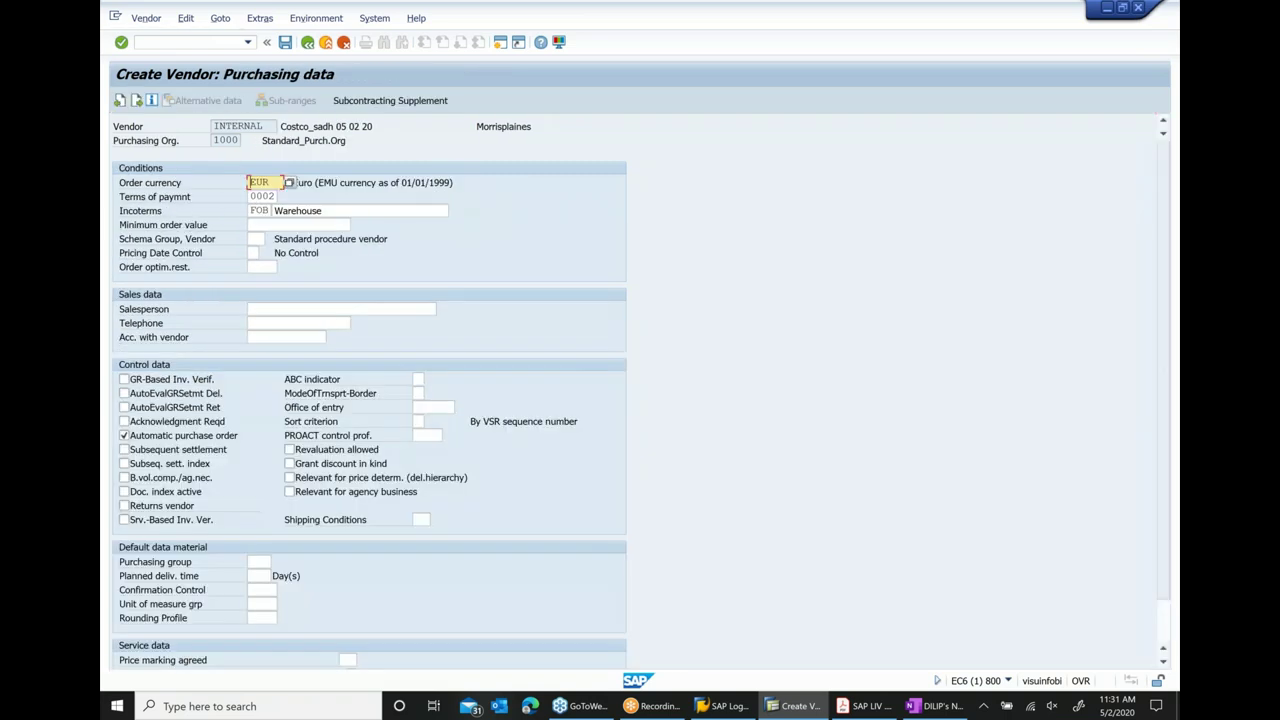
pyautogui.press('Return')
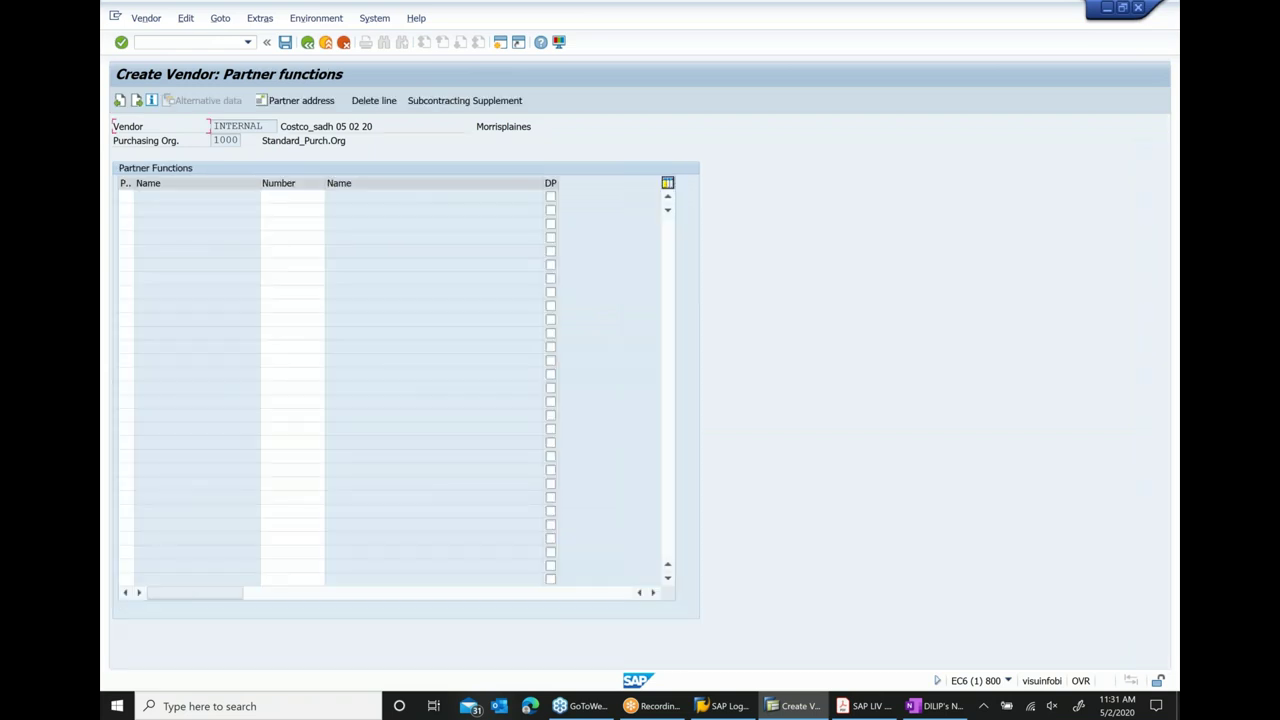
pyautogui.press('Return')
pyautogui.press('Return')
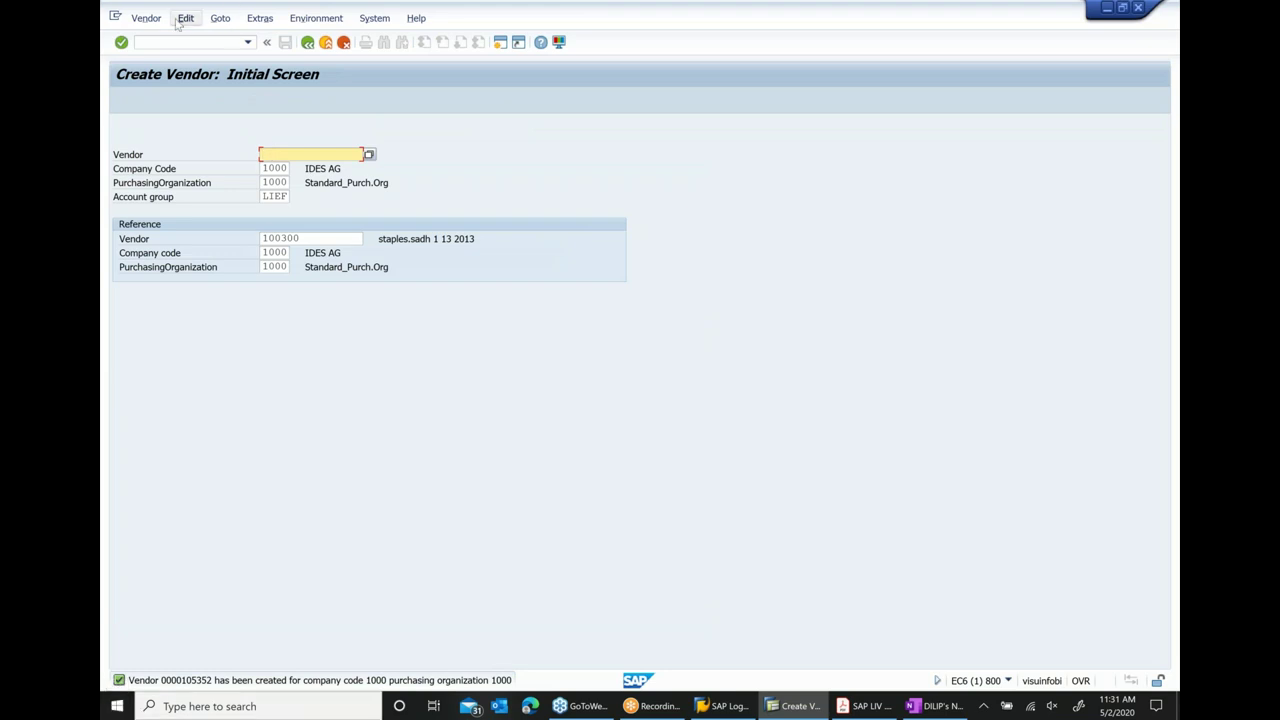
# - Open the display screen for the newly created vendor and copy its vendor number
pyautogui.click(148, 19)
pyautogui.click(150, 75)
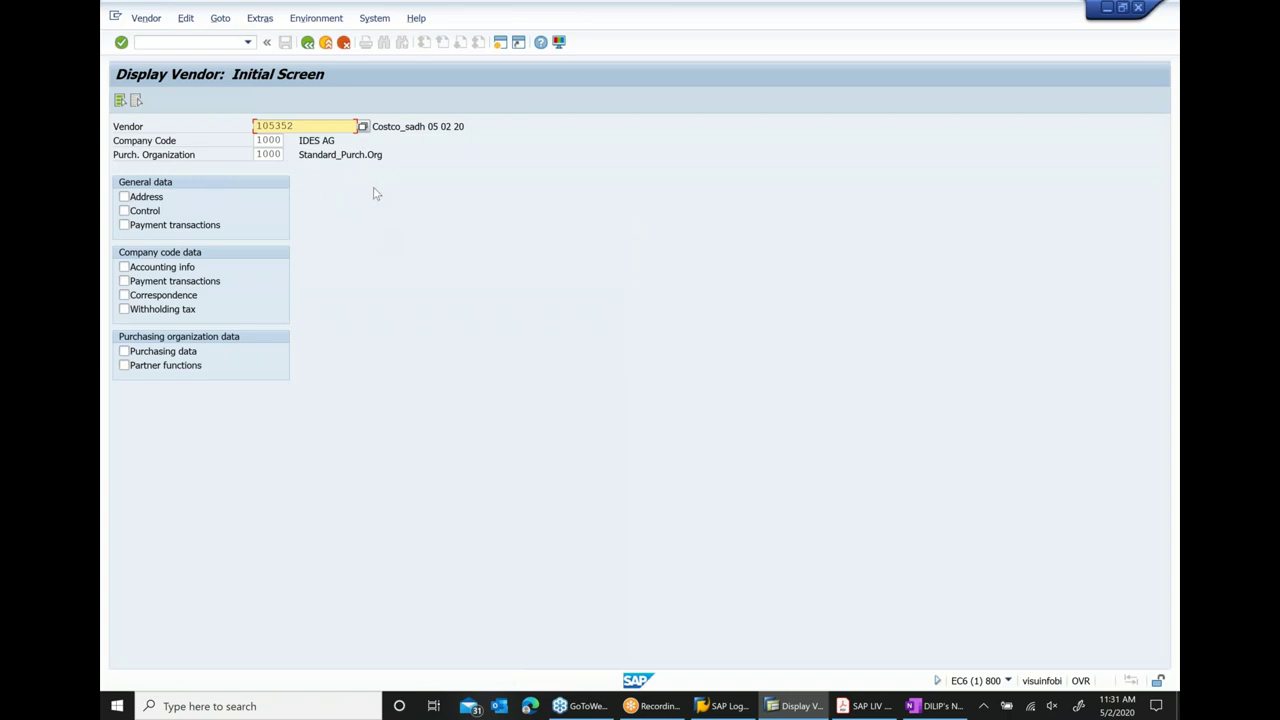
pyautogui.doubleClick(253, 126)
pyautogui.hotkey('ctrl', 'c')
# - Switch to OneNote and append "...." and the copied vendor number after XK01 in the VMR bullet
pyautogui.click(937, 706)
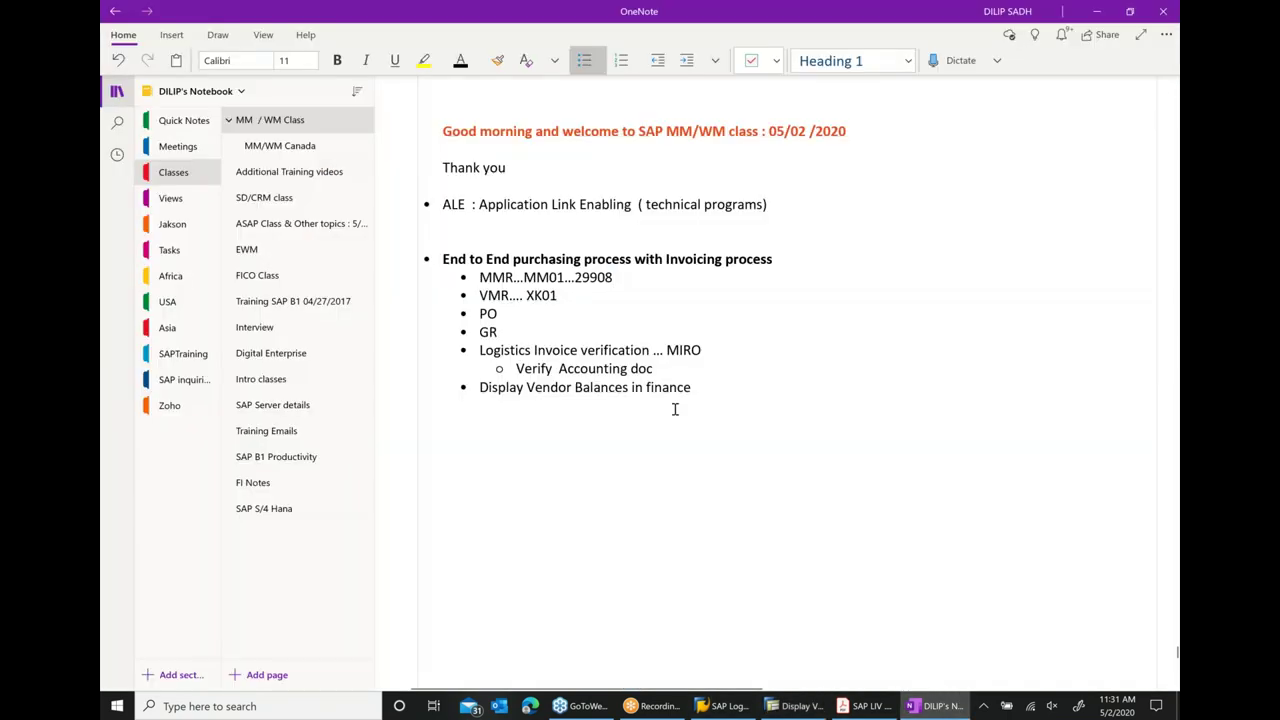
pyautogui.click(590, 298)
pyautogui.write('....')
pyautogui.hotkey('ctrl', 'v')
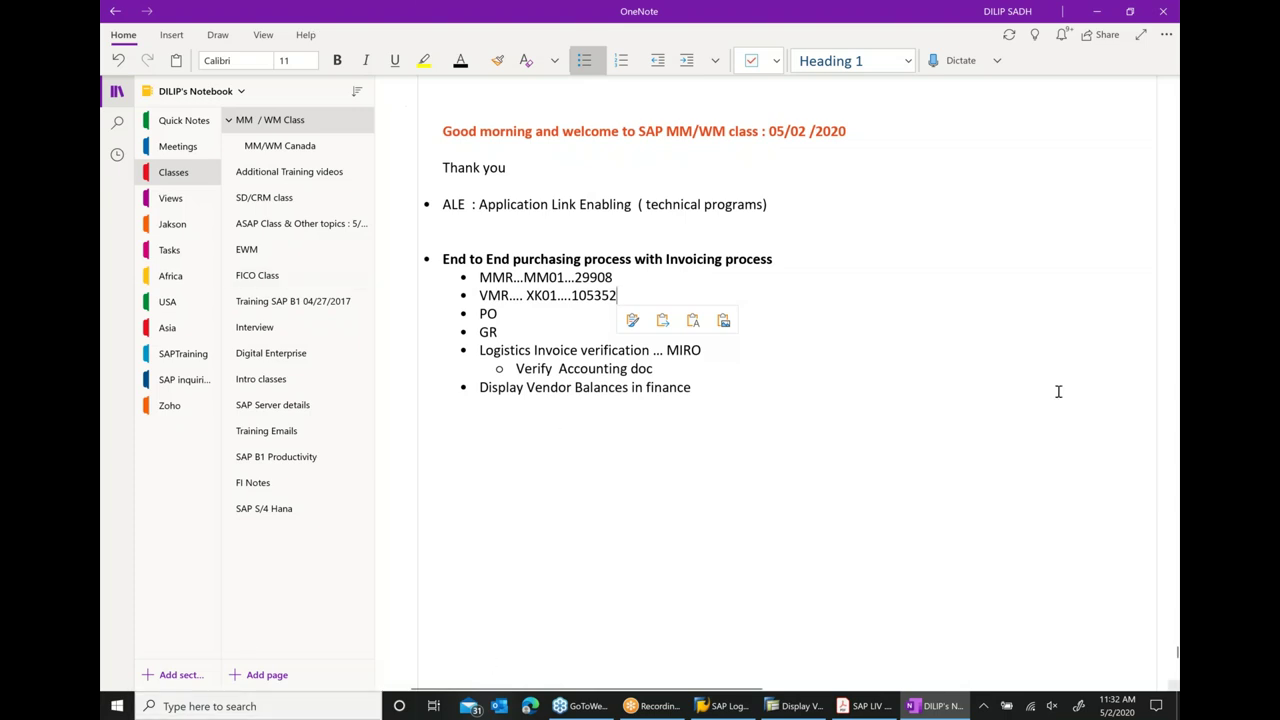
# - Switch back to SAP and start transaction /nme21n to create a purchase order
pyautogui.click(531, 318)
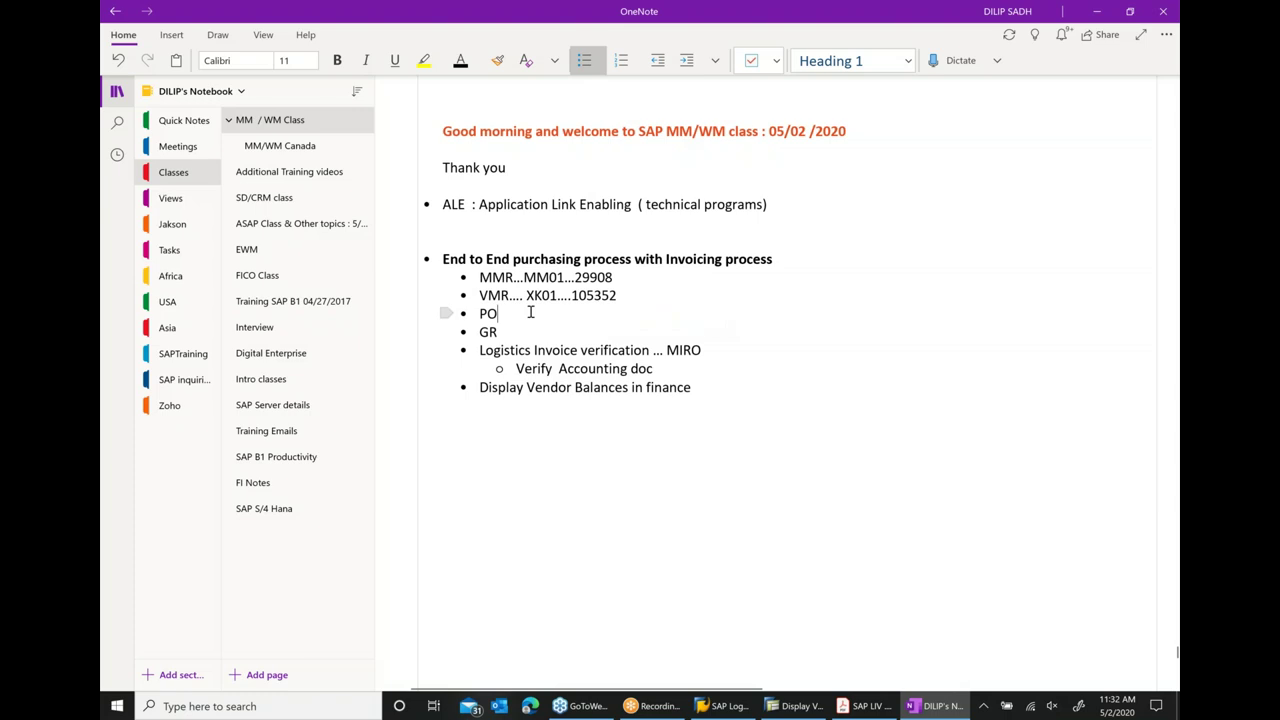
pyautogui.click(803, 706)
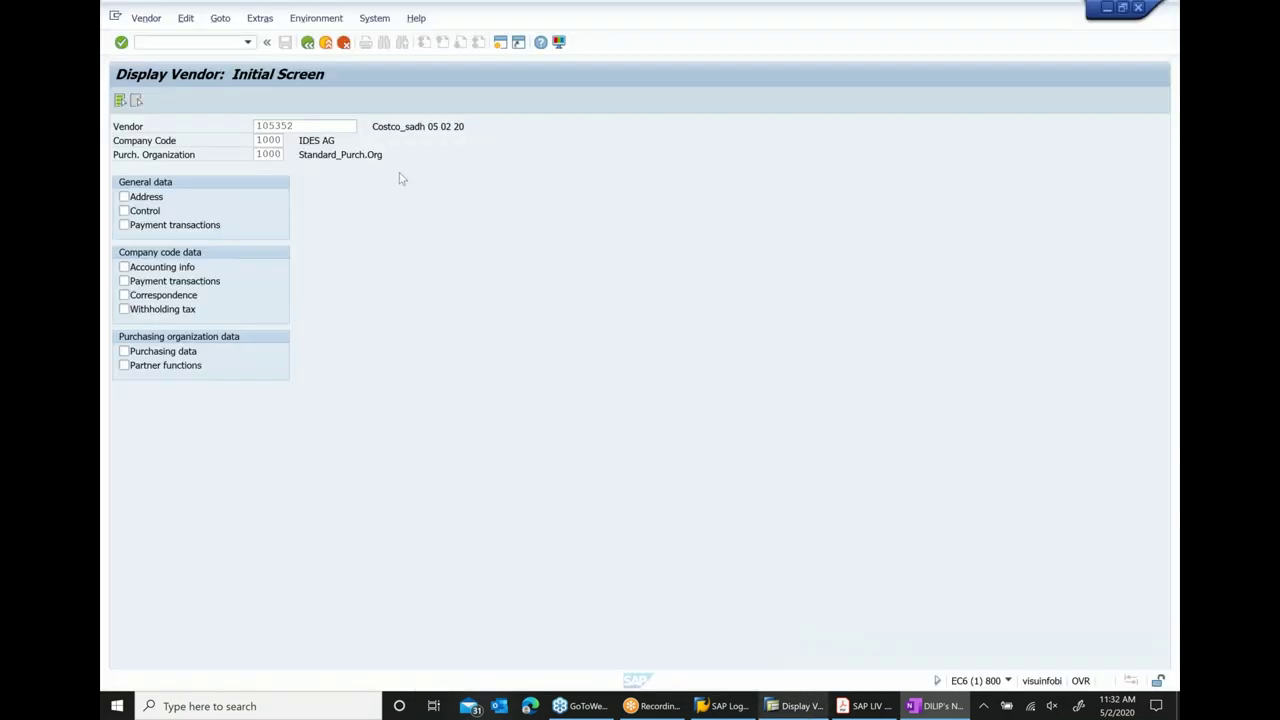
pyautogui.click(163, 19)
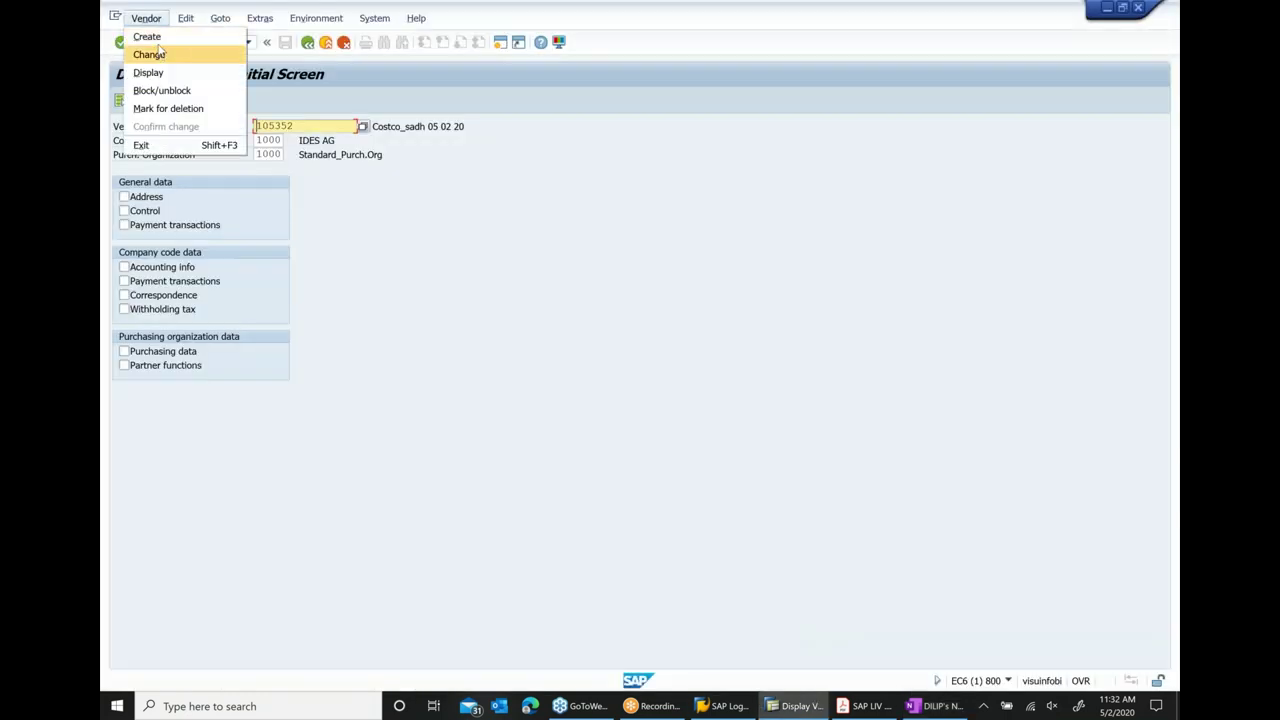
pyautogui.click(106, 77)
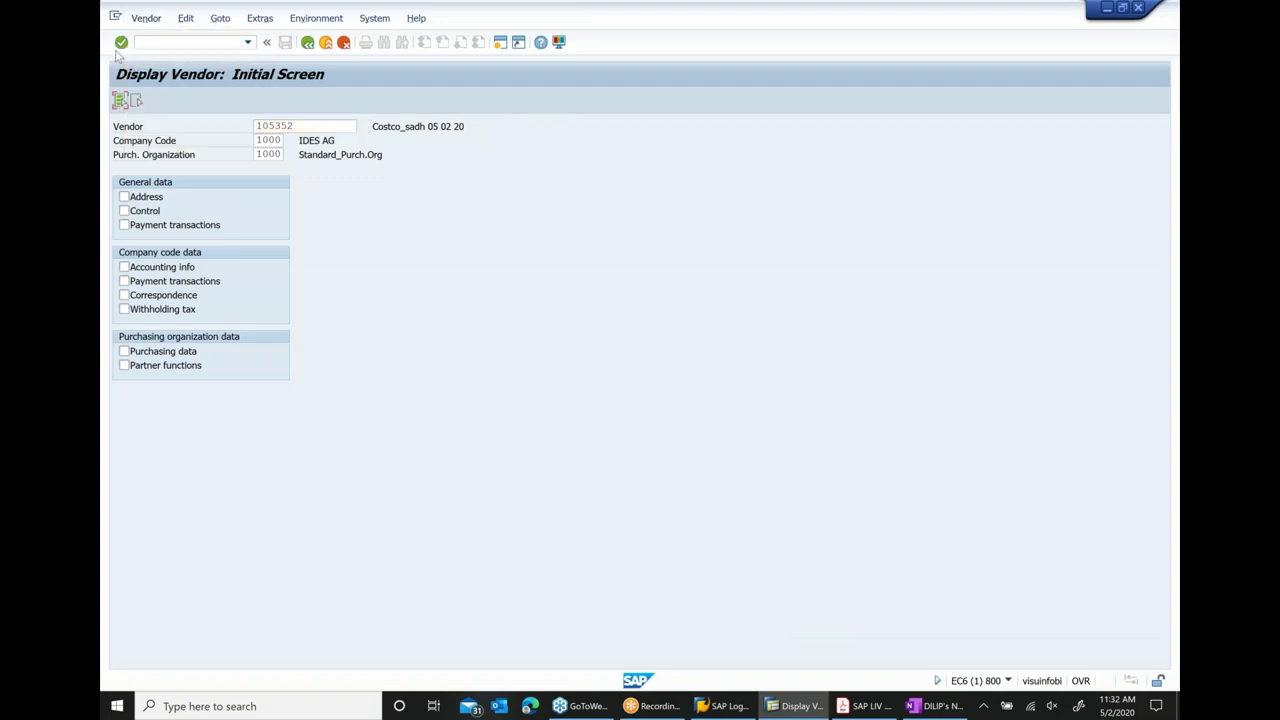
pyautogui.write('/nme21n')
pyautogui.press('Return')
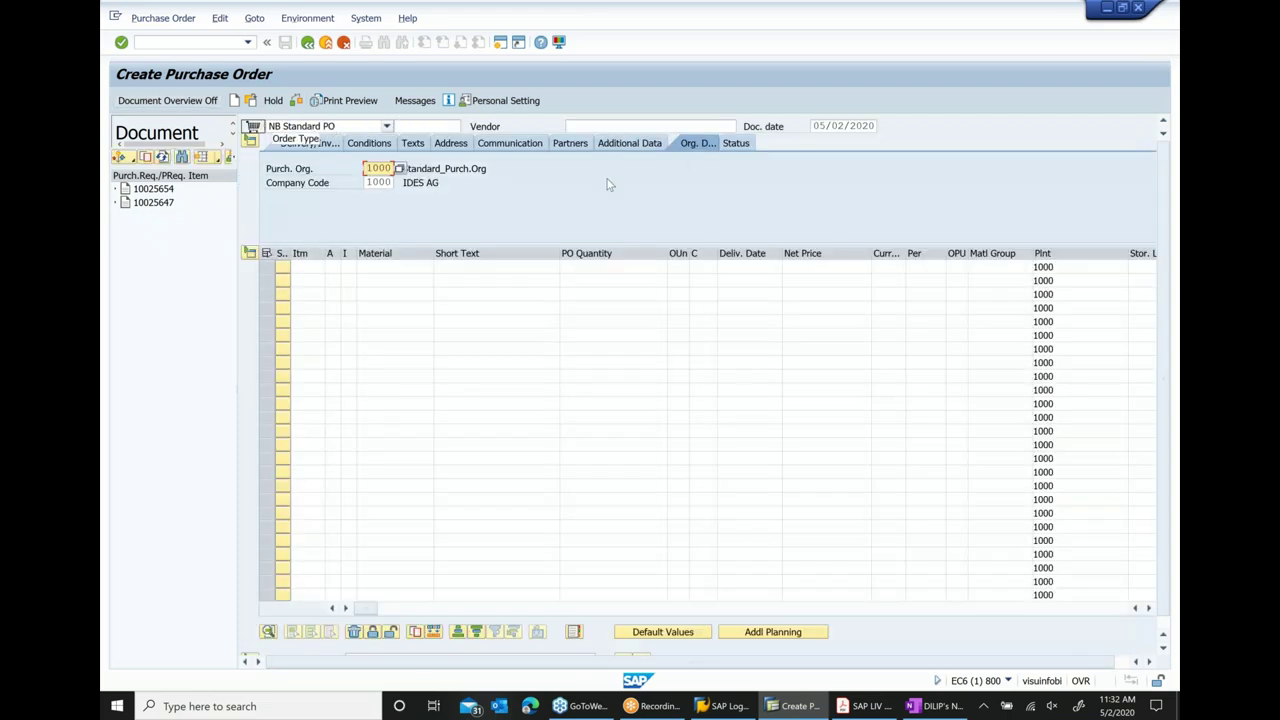
# - Enter the newly created Costco vendor's number as the vendor of the standard purchase order and confirm it
pyautogui.click(589, 124)
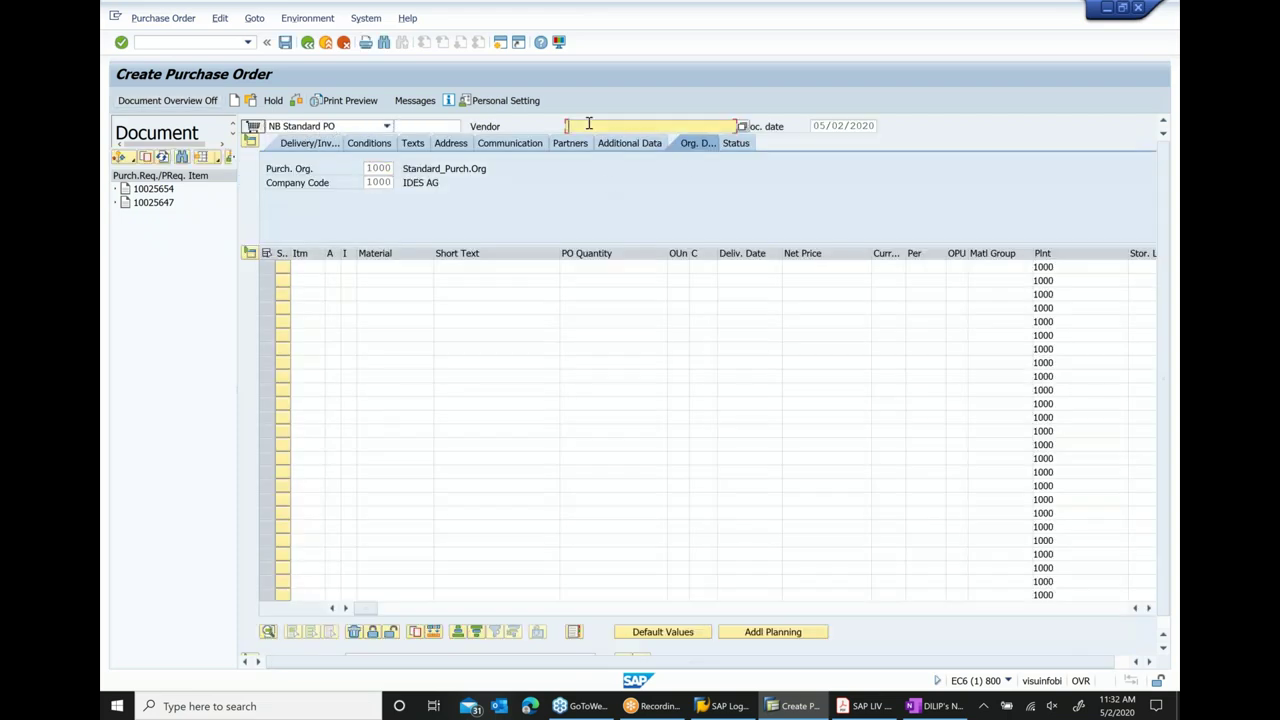
pyautogui.write('105362')
pyautogui.press('Return')
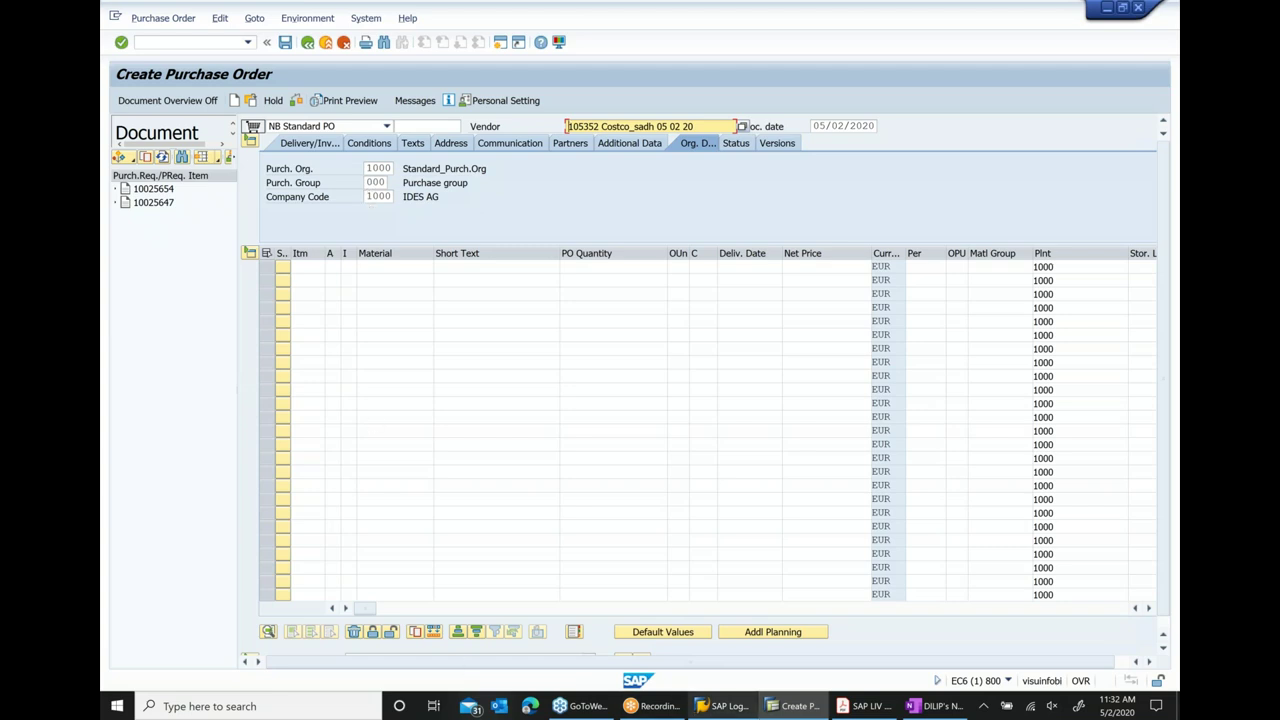
# - Look up the material number in the OneNote notes and enter material 29908 in the purchase order's first item line
pyautogui.click(940, 706)
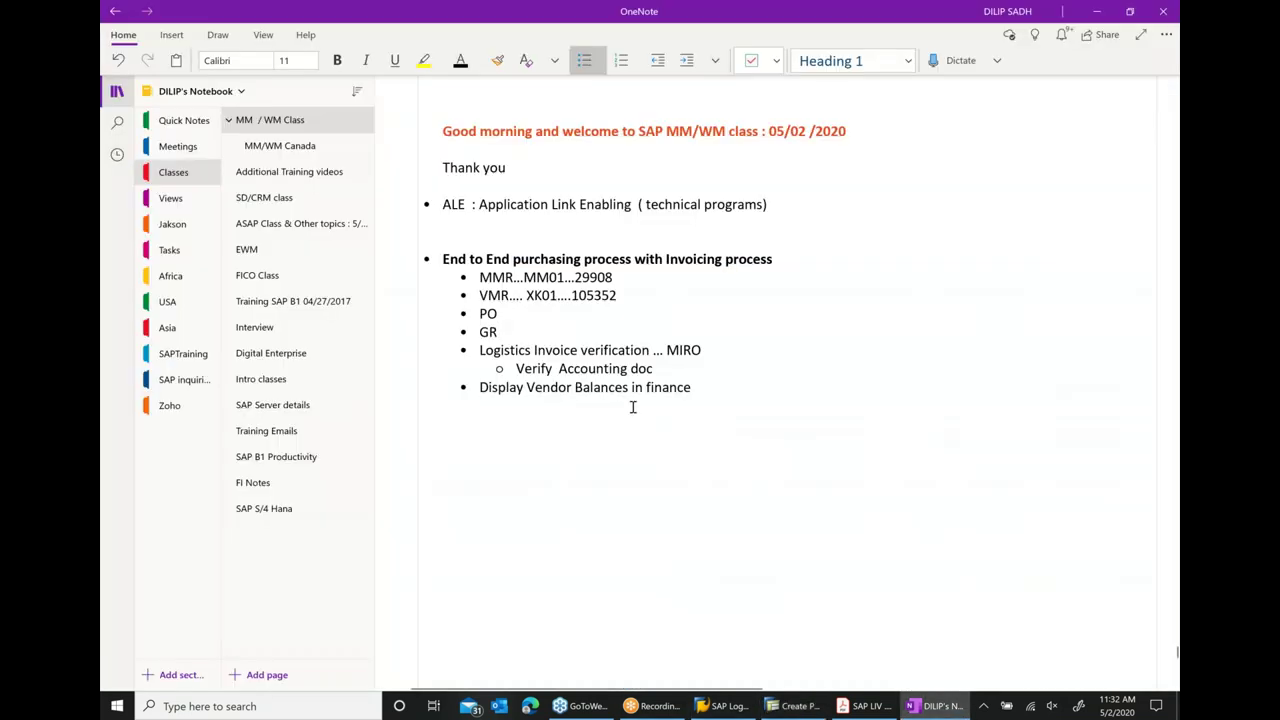
pyautogui.click(793, 706)
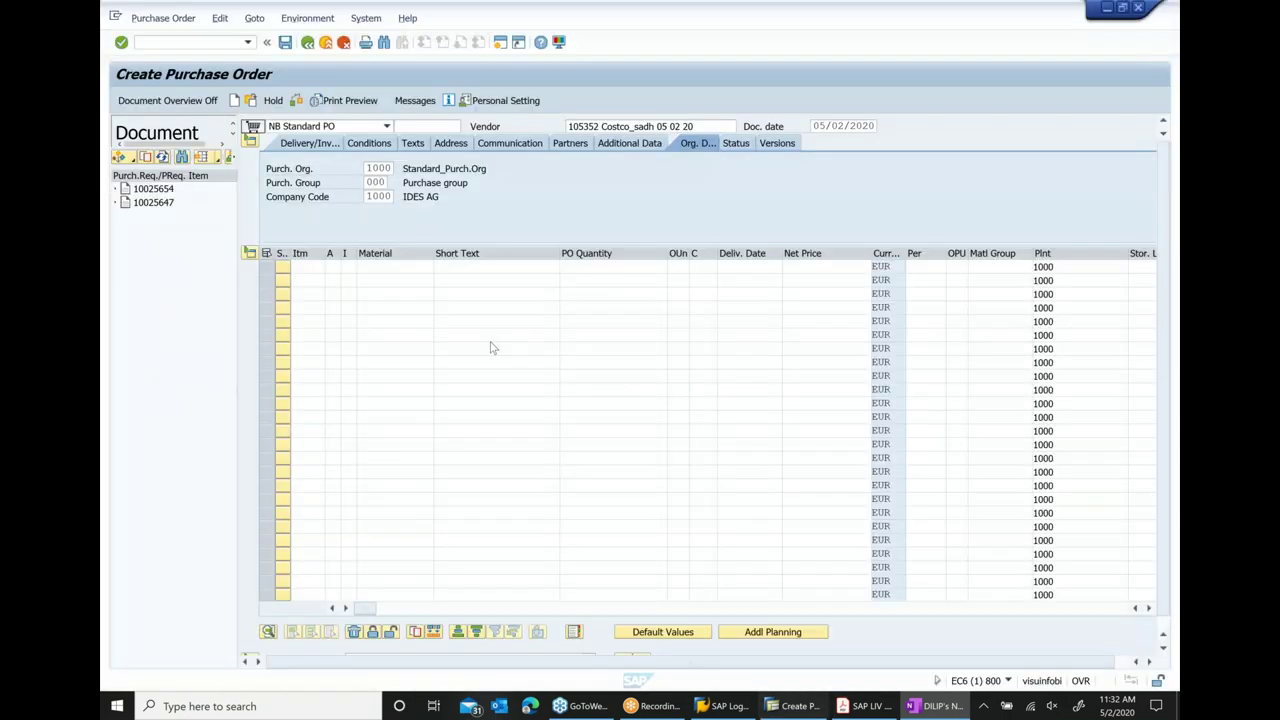
pyautogui.click(401, 268)
pyautogui.write('29908')
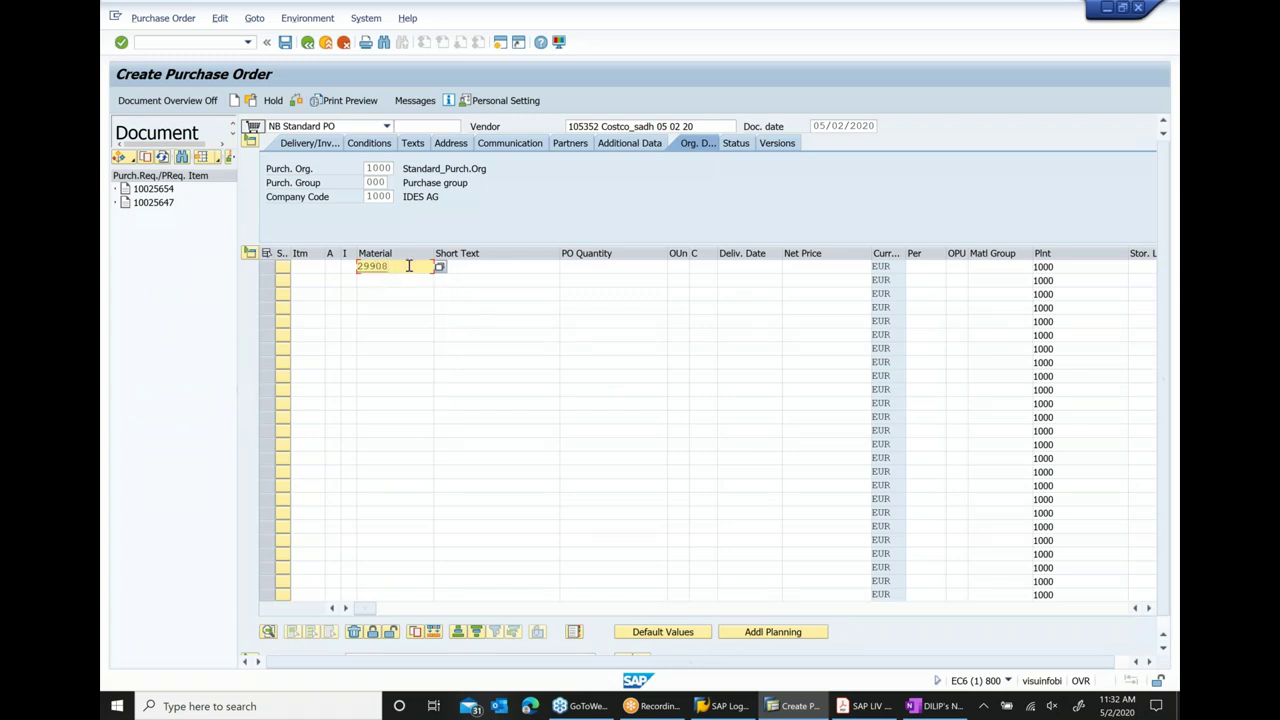
# - Set the first item line's PO quantity to 100 and confirm the line
pyautogui.click(591, 266)
pyautogui.write('100')
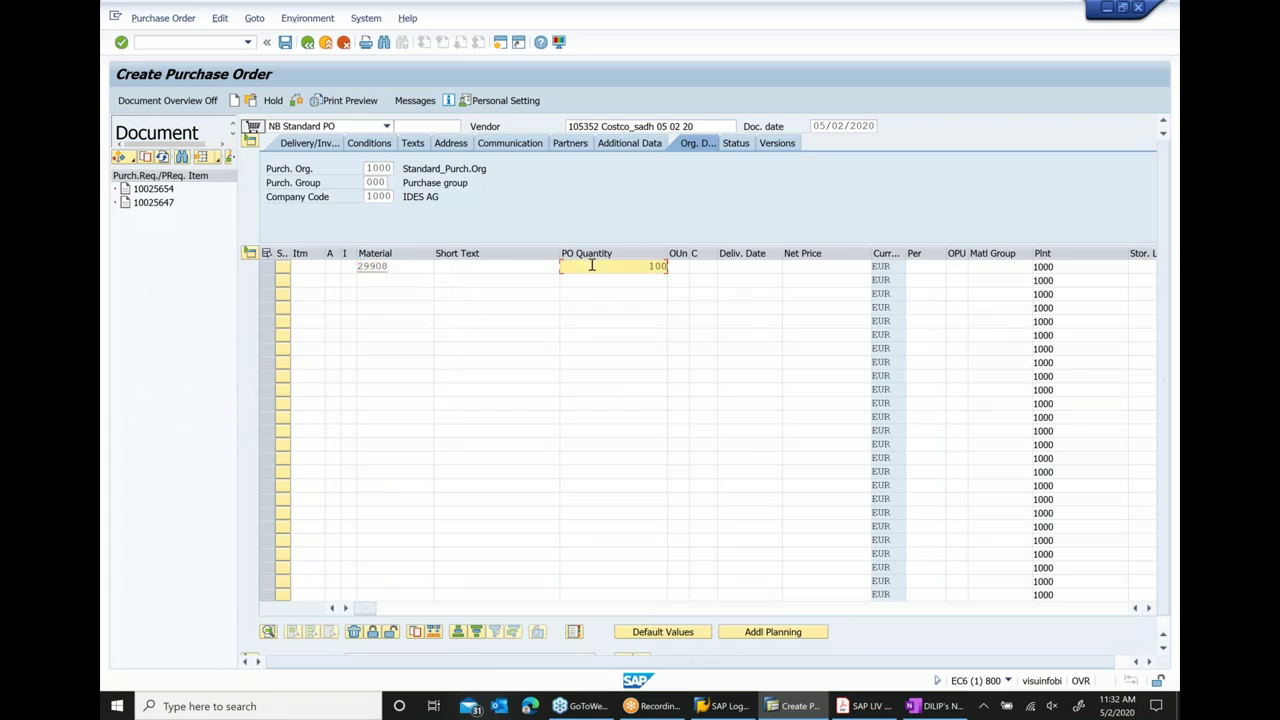
pyautogui.press('Return')
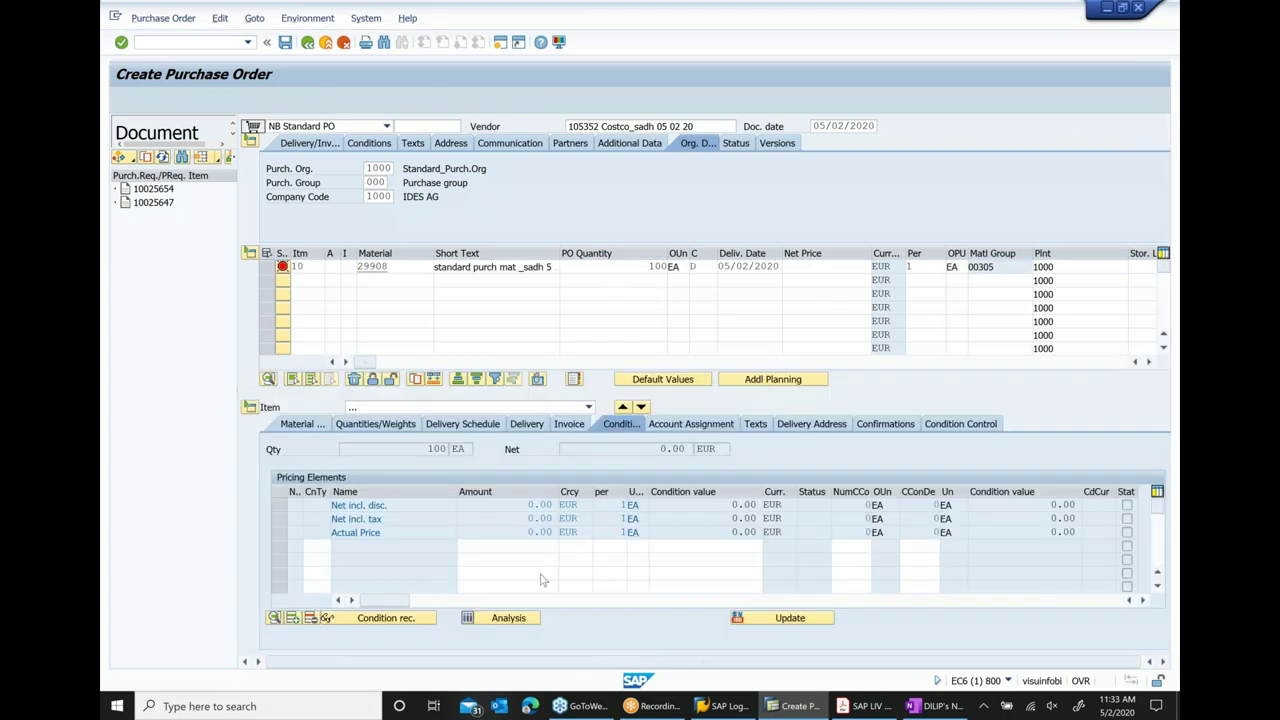
pyautogui.press('Return')
# - Add a PBXX gross price condition of 10 EUR to the item and save the purchase order
pyautogui.press('Down')
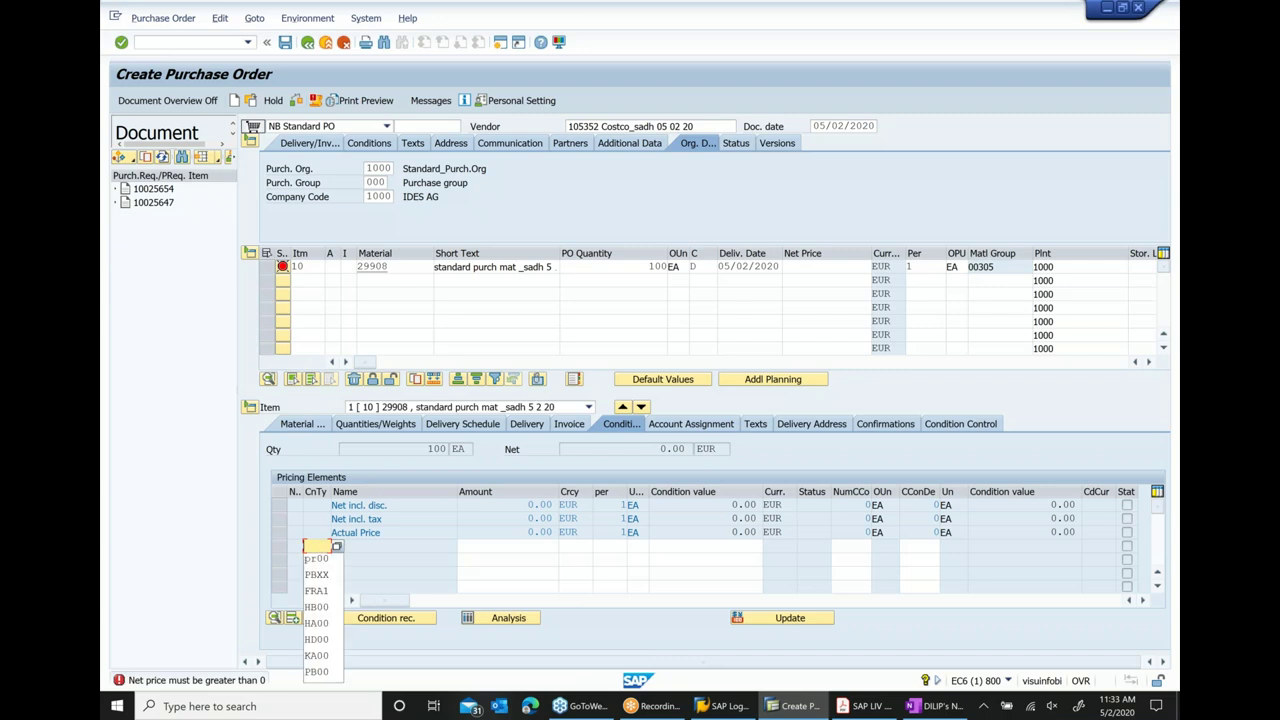
pyautogui.press('Down')
pyautogui.press('Return')
pyautogui.press('Tab')
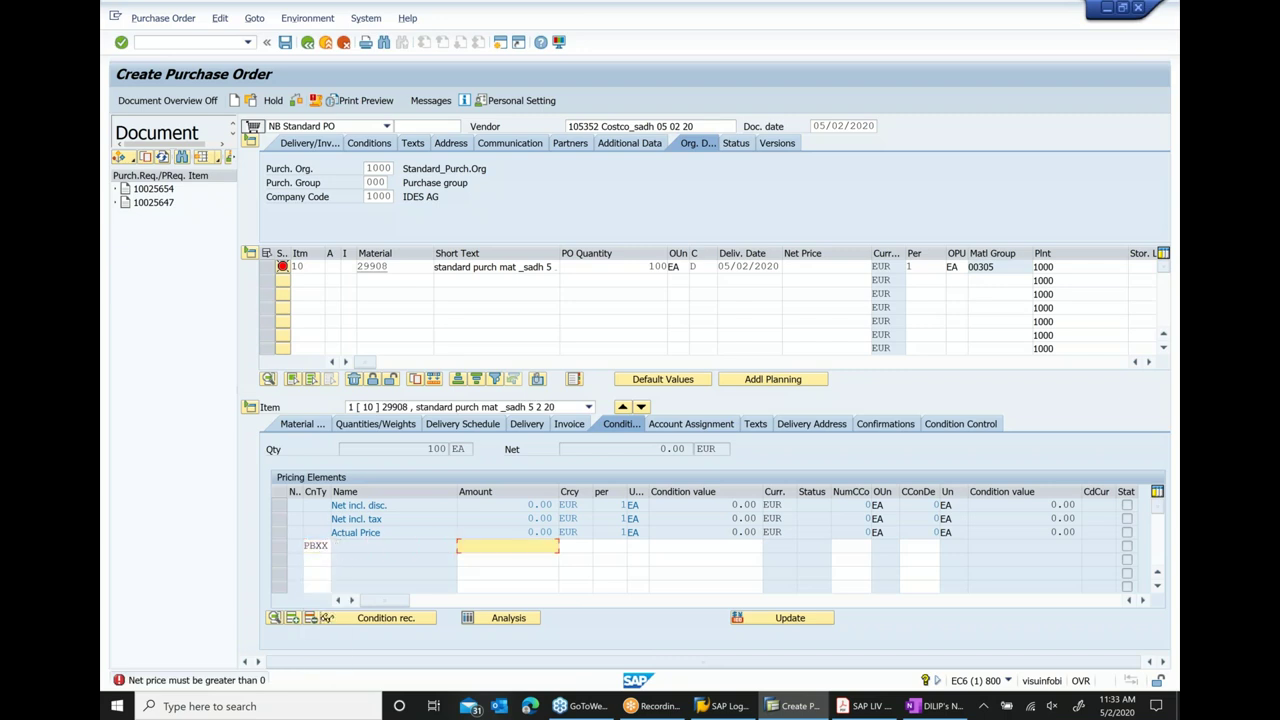
pyautogui.write('10')
pyautogui.press('Return')
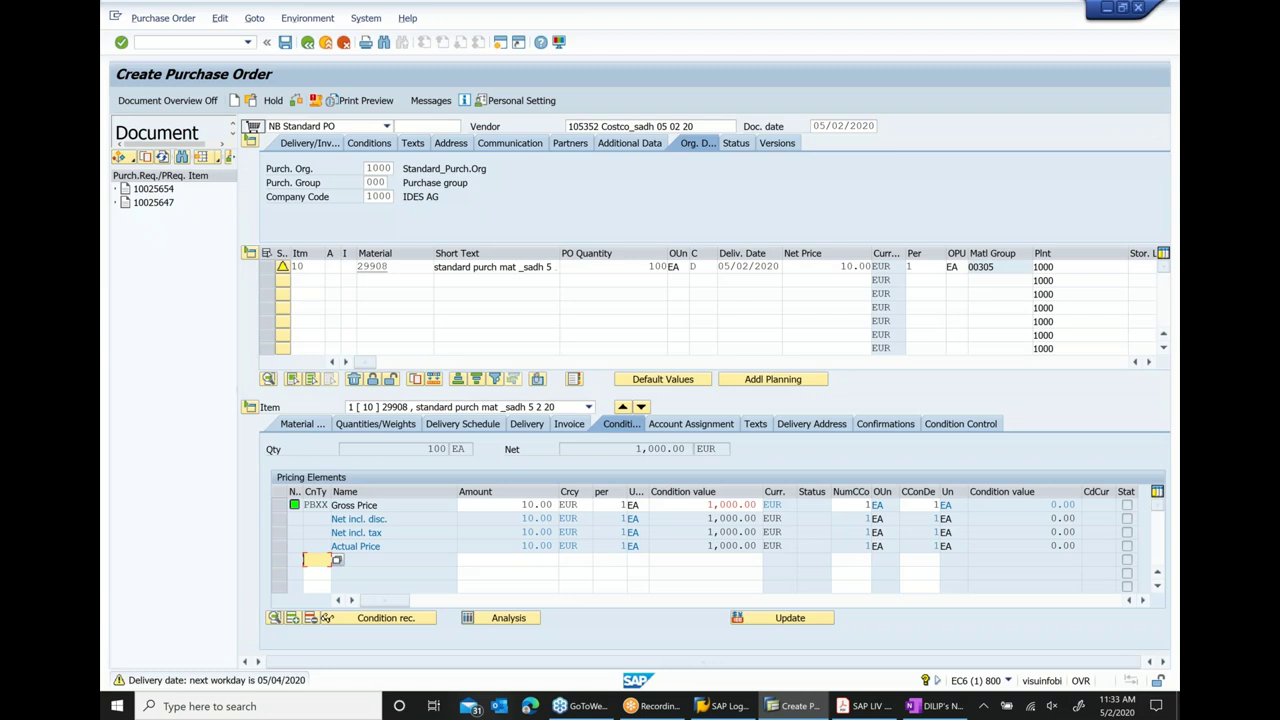
pyautogui.click(285, 42)
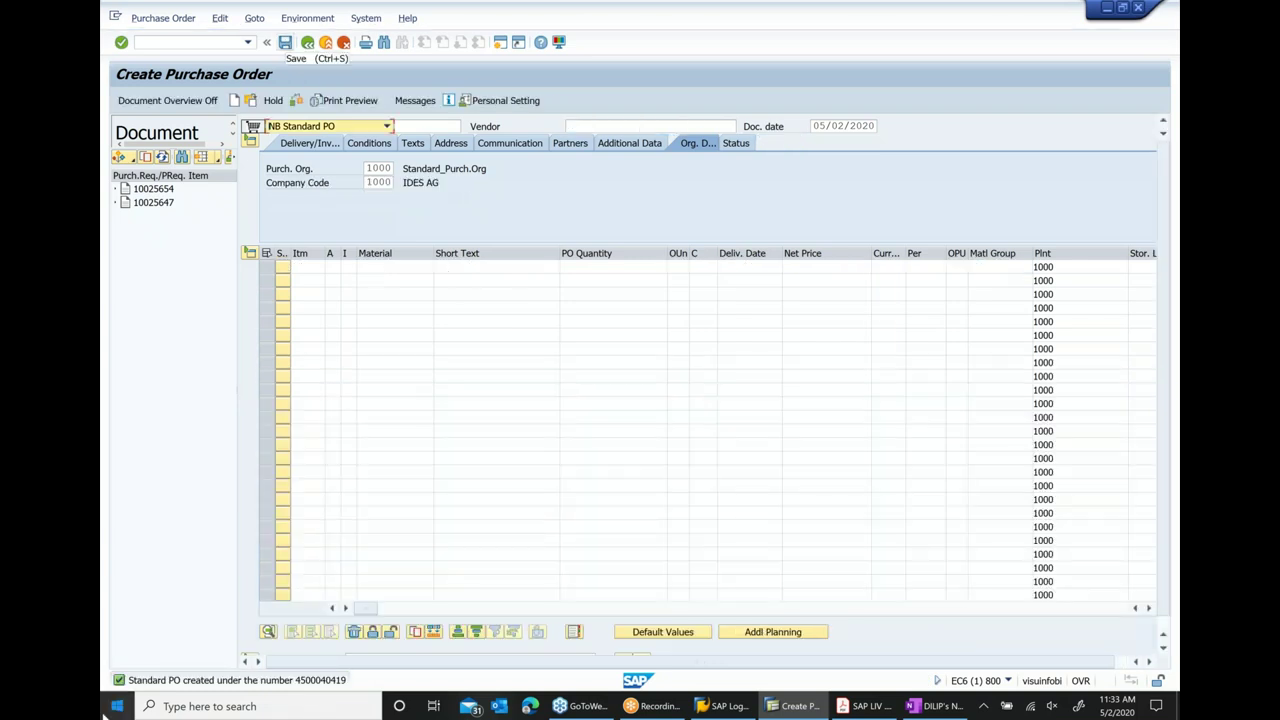
# - Copy the saved purchase order's number from the other-document selection dialog, then close the dialog
pyautogui.click(166, 19)
pyautogui.click(170, 35)
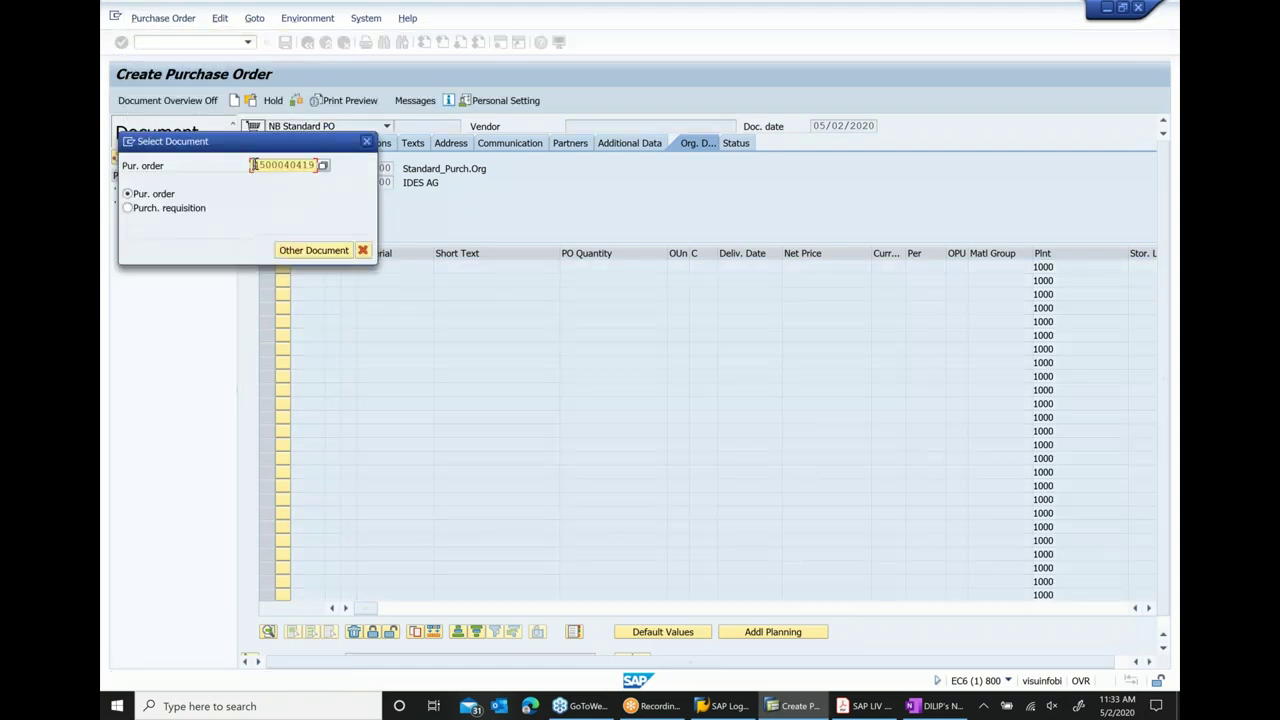
pyautogui.moveTo(254, 165); pyautogui.dragTo(347, 175)
pyautogui.click(366, 141)
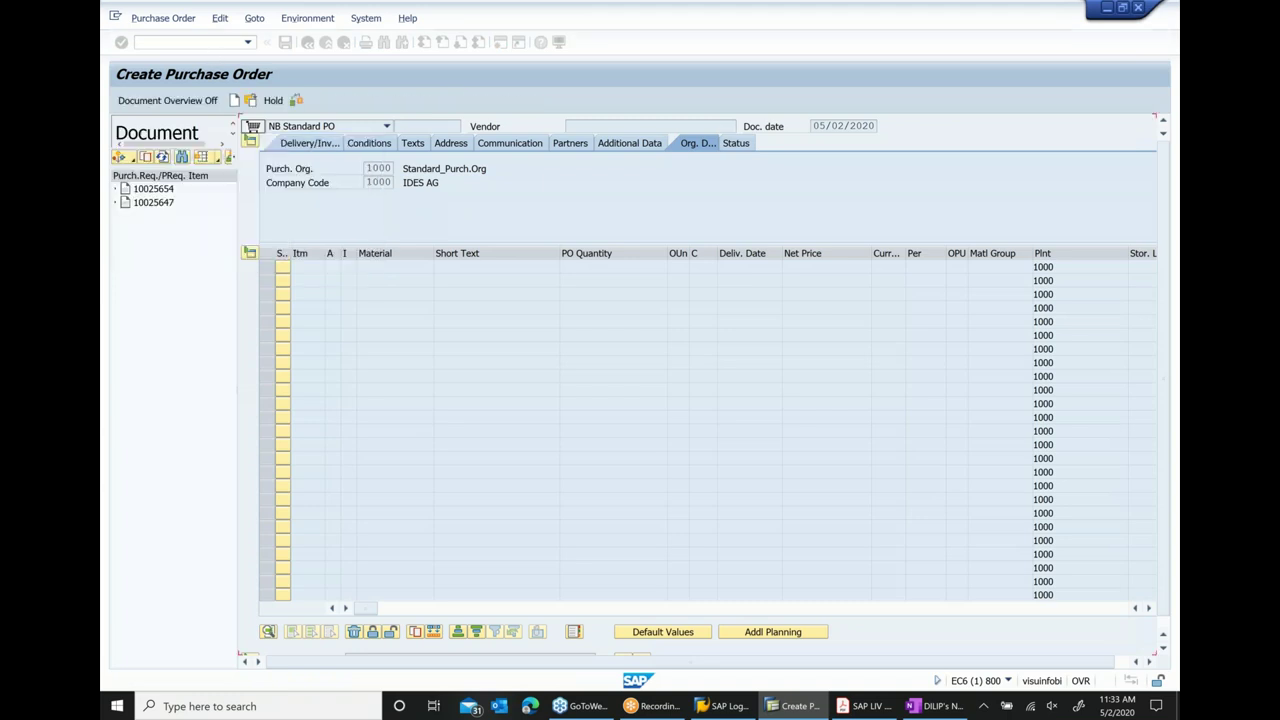
# - Start transaction /nmigo and load the copied purchase order into a goods receipt with reference R01 Purchase Order
pyautogui.write('/nm')
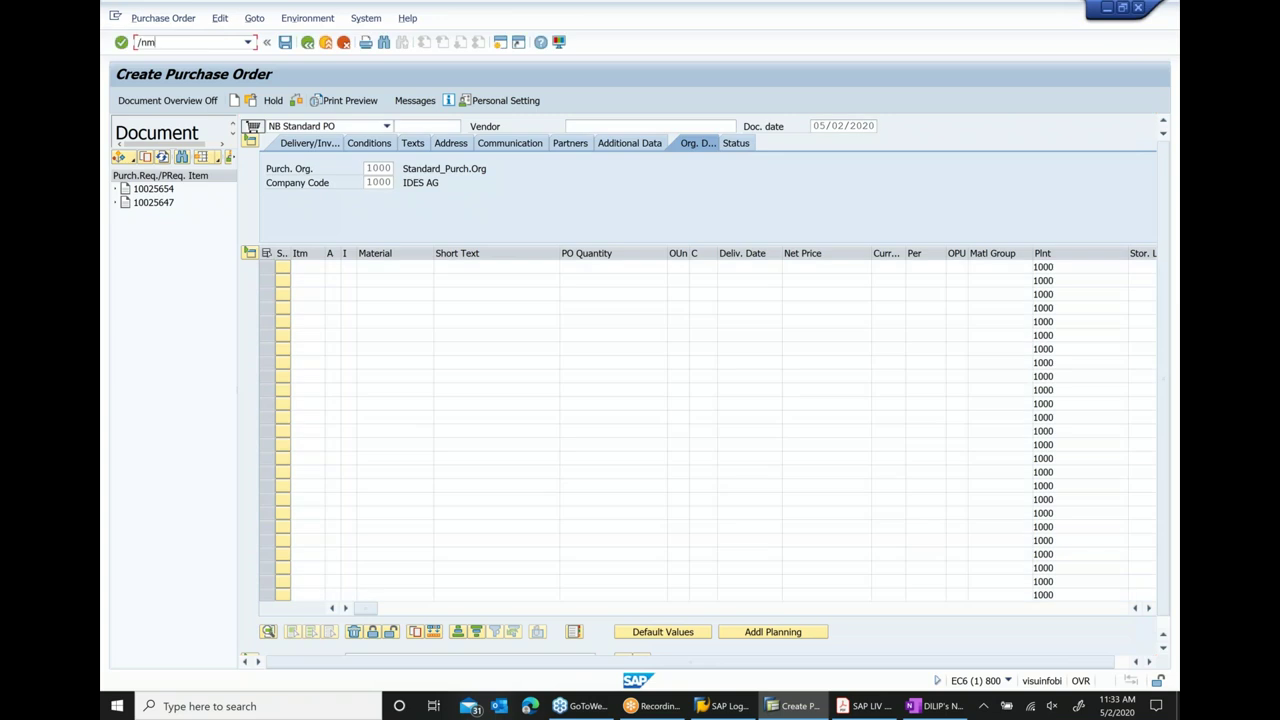
pyautogui.write('igo')
pyautogui.press('Return')
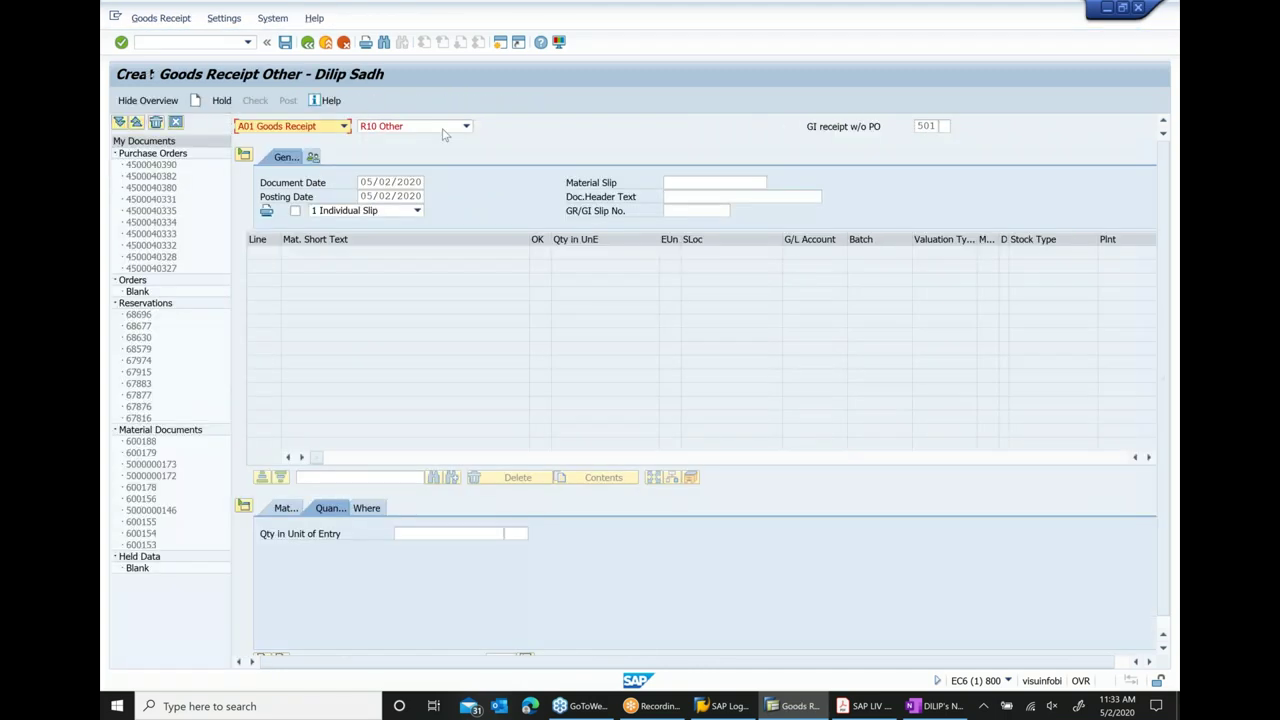
pyautogui.click(425, 133)
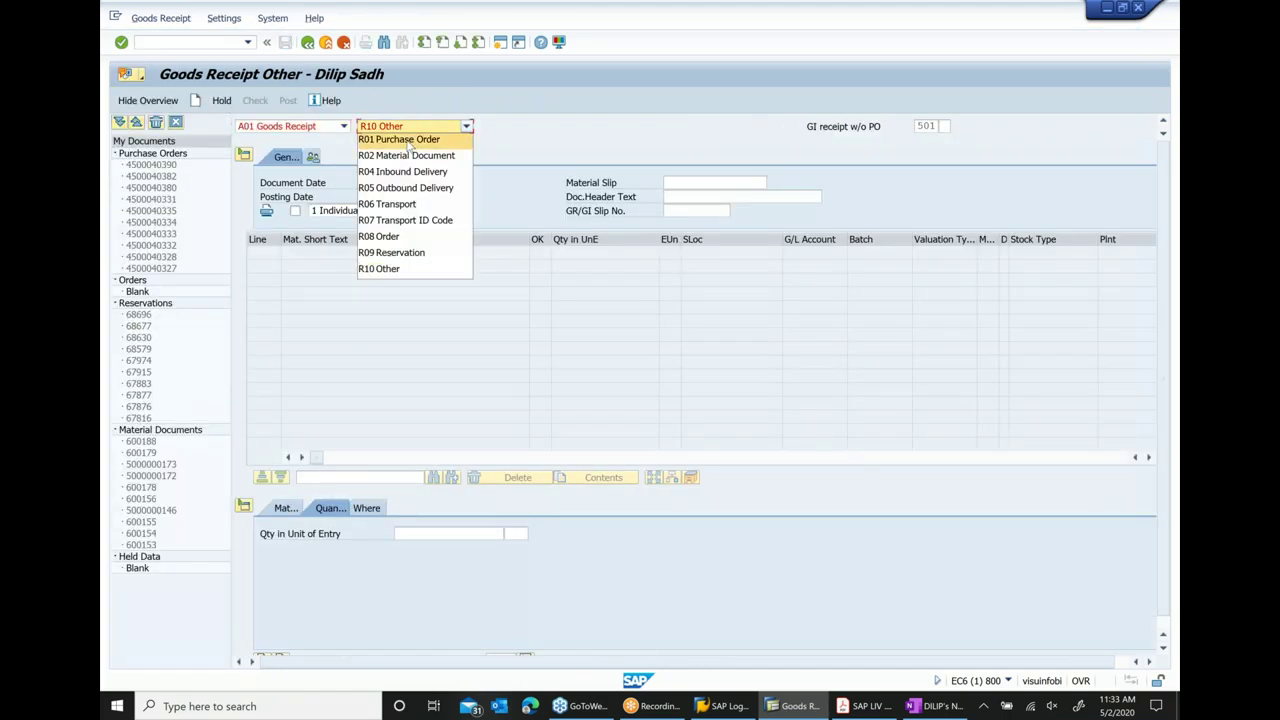
pyautogui.click(530, 134)
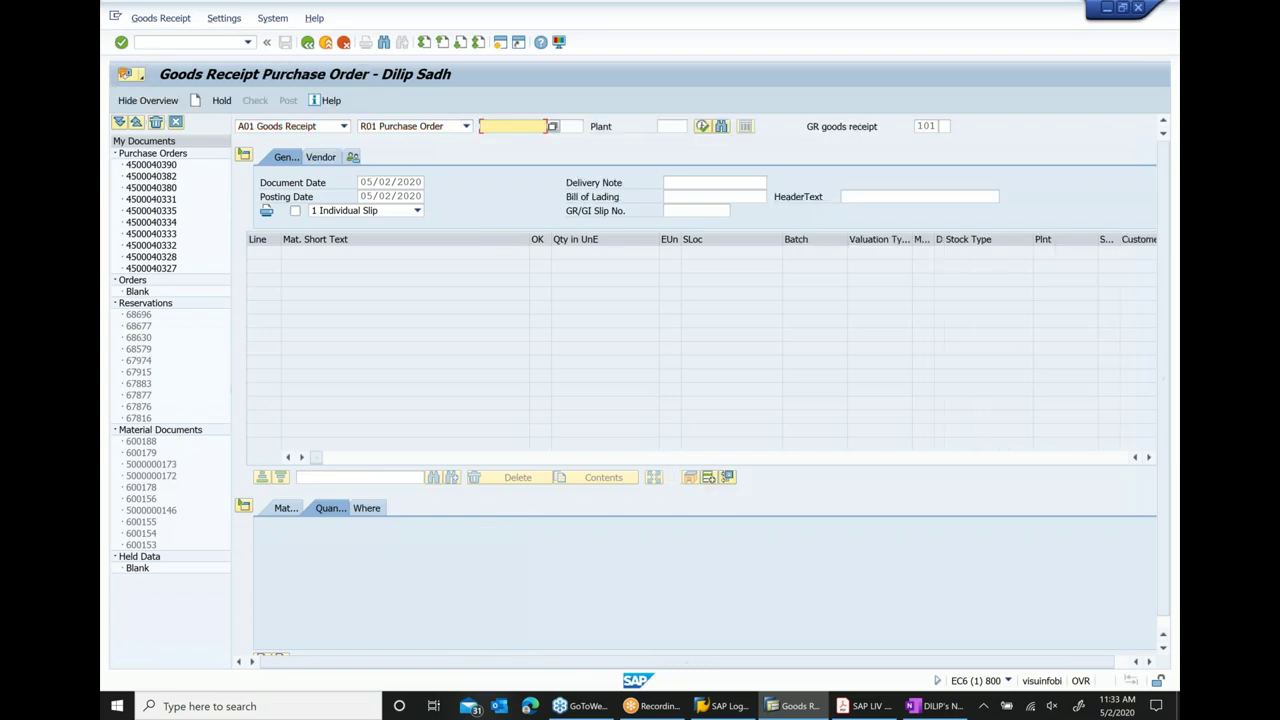
pyautogui.press('Return')
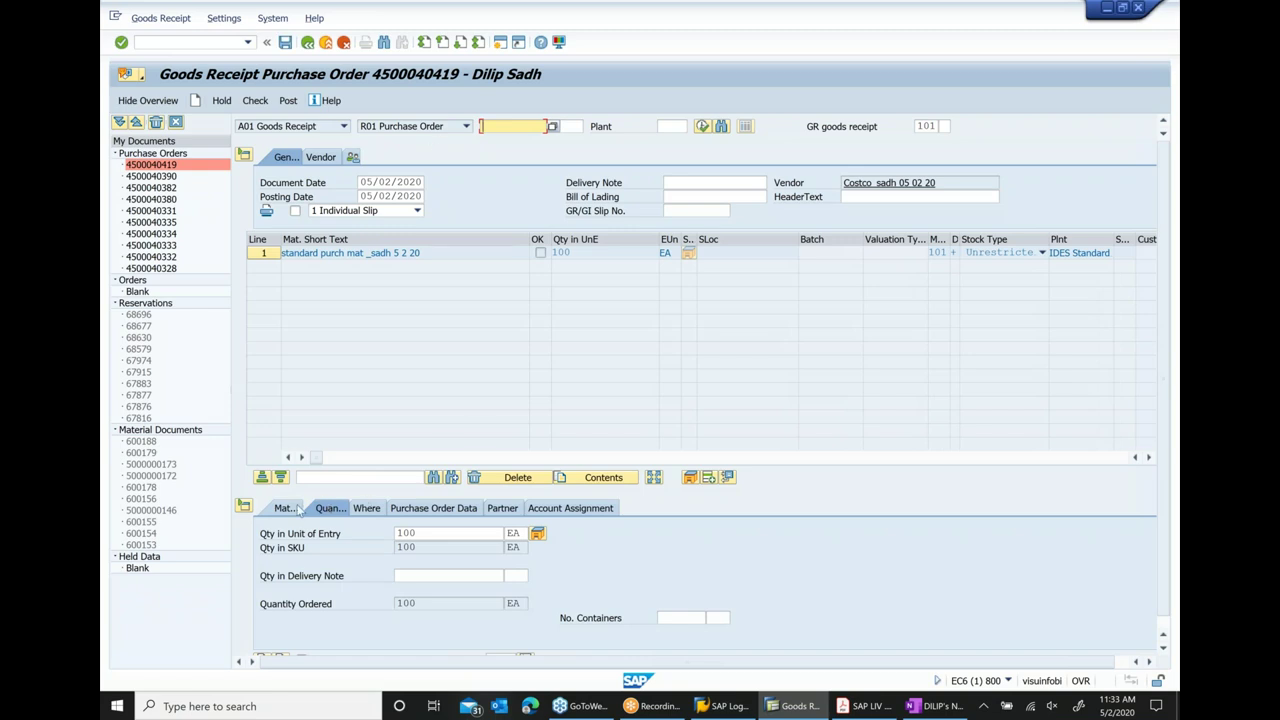
# - Review the receipt item's material and quantity details and set its storage location to 0001
pyautogui.click(297, 510)
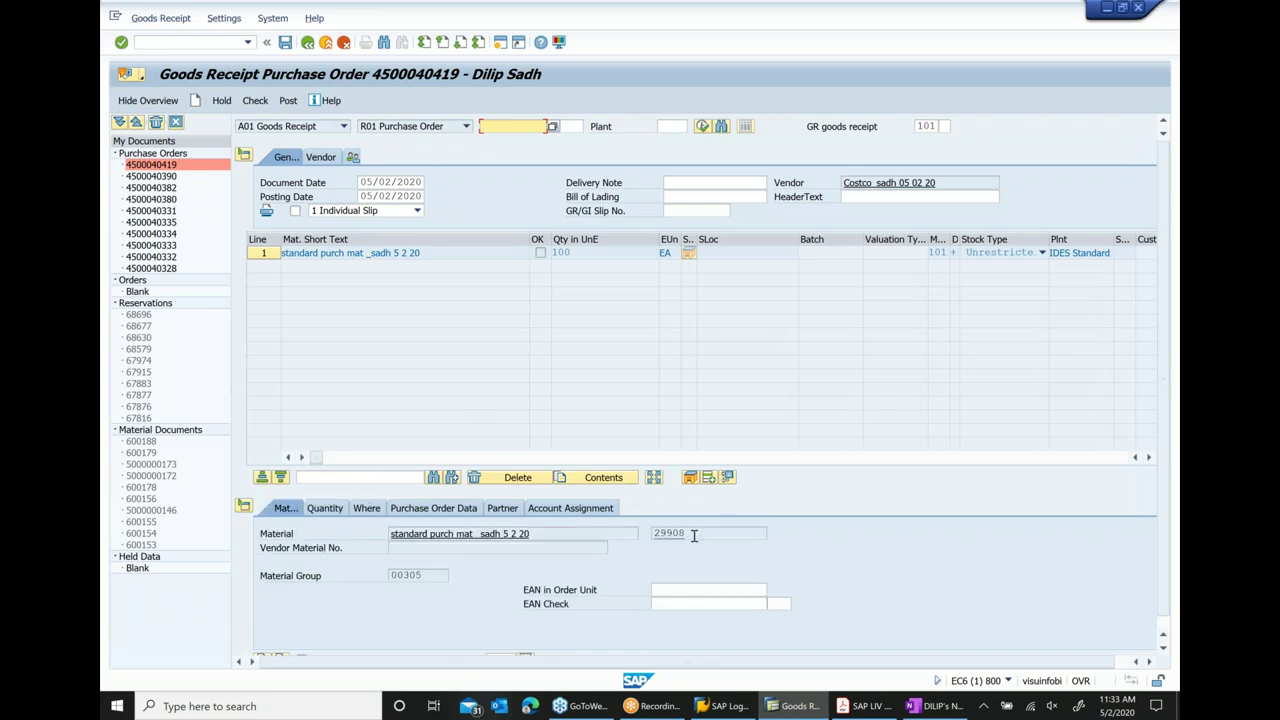
pyautogui.click(327, 510)
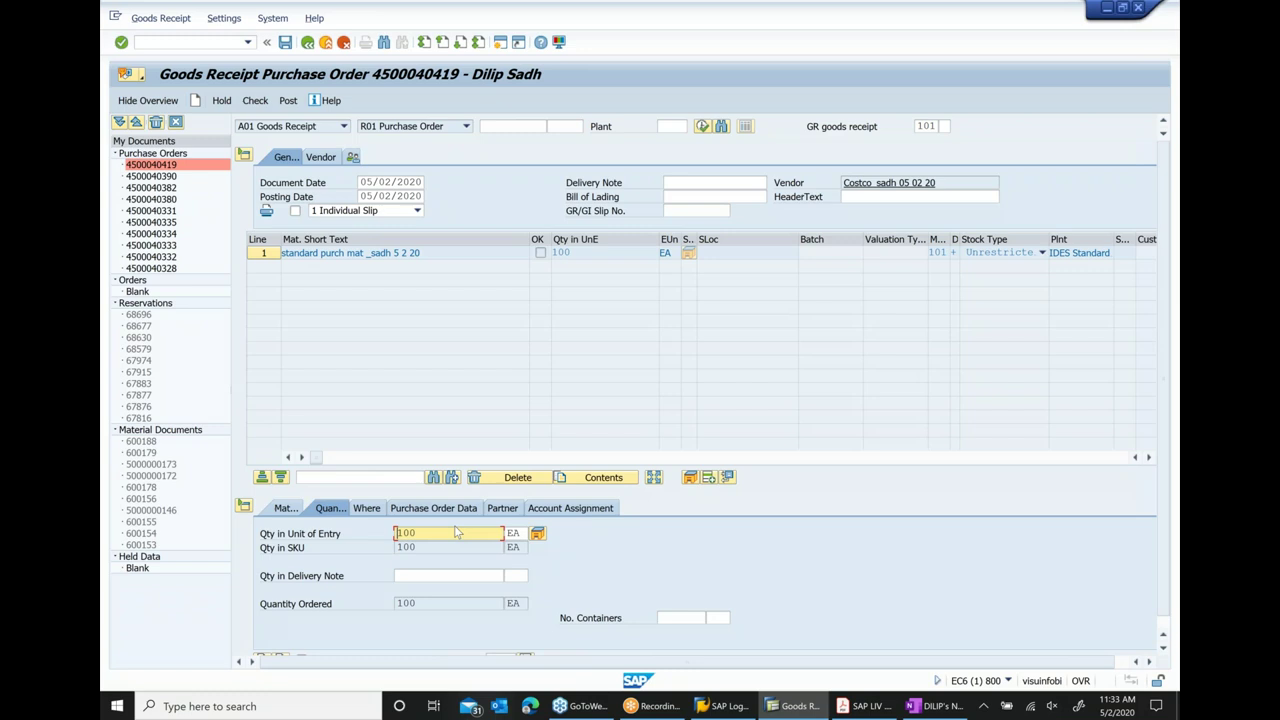
pyautogui.click(366, 508)
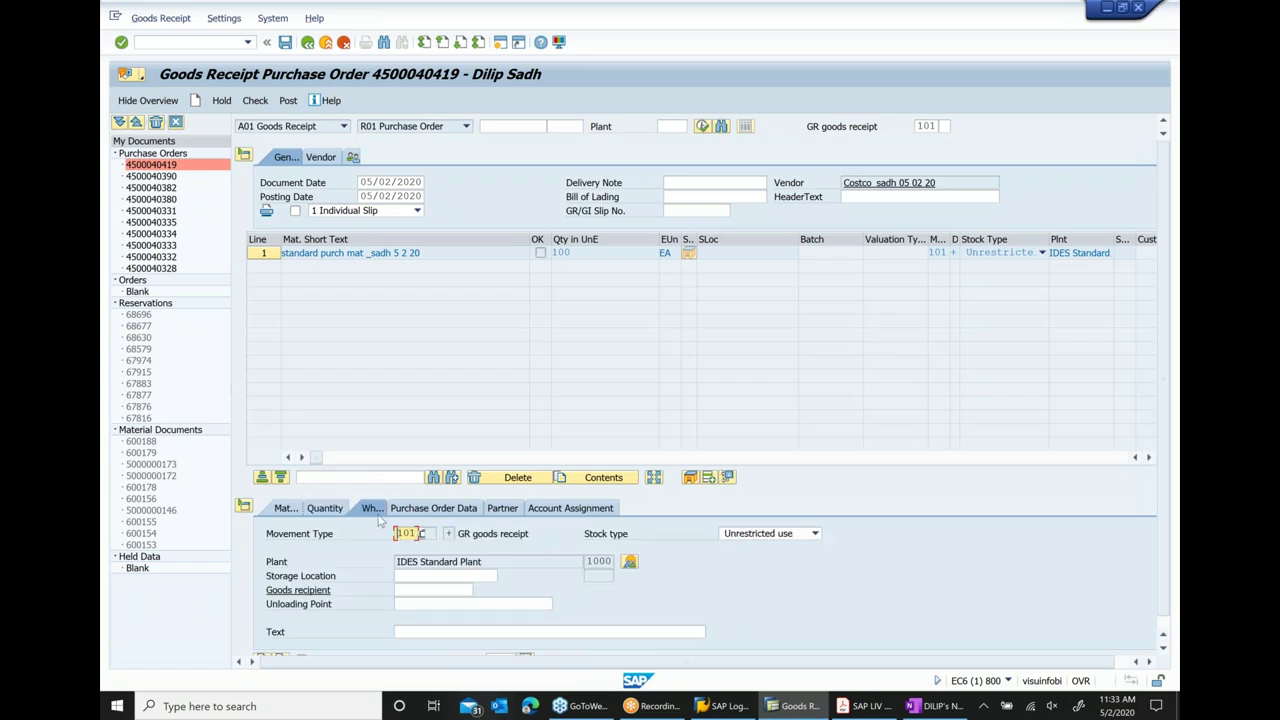
pyautogui.click(420, 576)
pyautogui.write('0001')
pyautogui.press('Return')
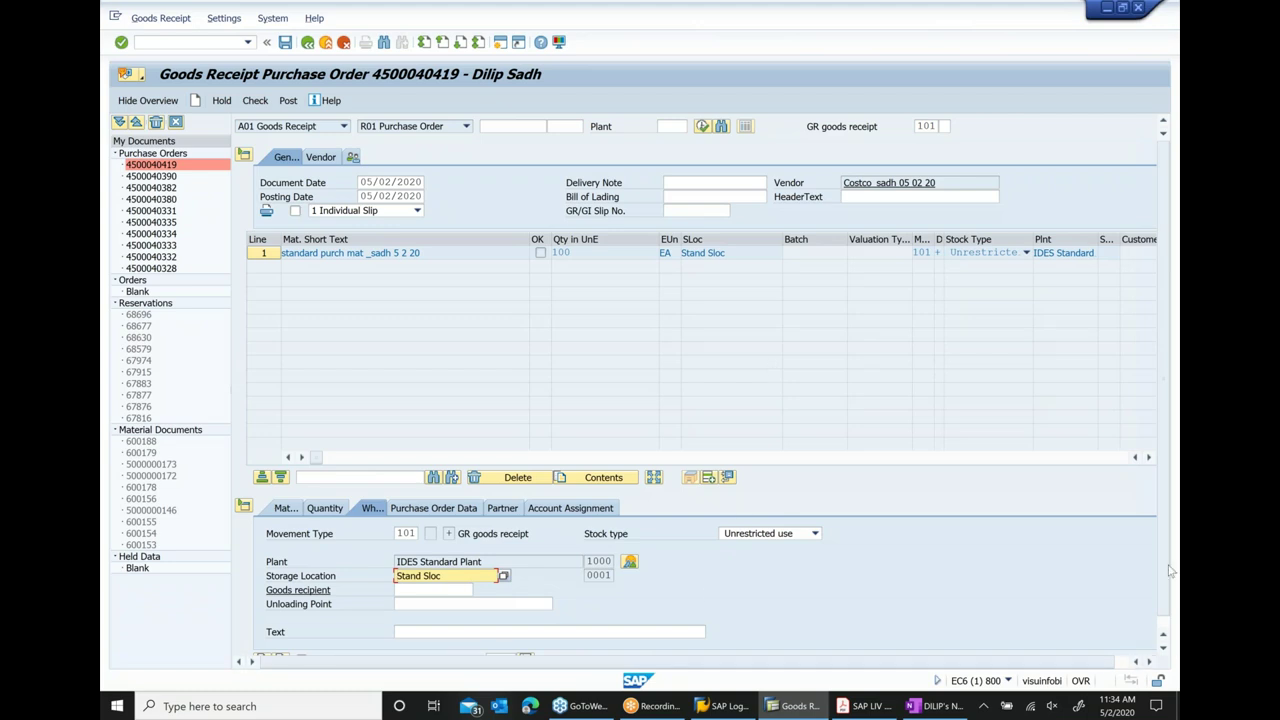
# - Mark the receipt item as OK, check the document and post the goods receipt
pyautogui.scroll(-1, 390, 662)
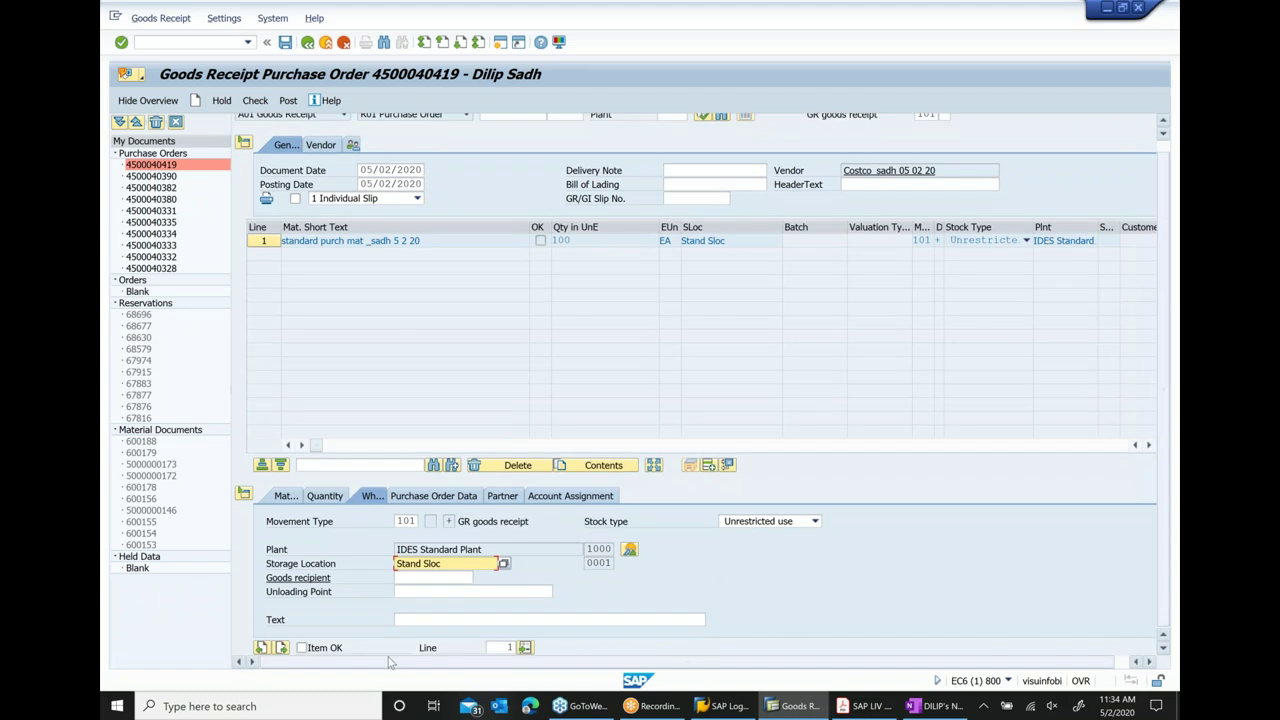
pyautogui.click(336, 647)
pyautogui.click(252, 101)
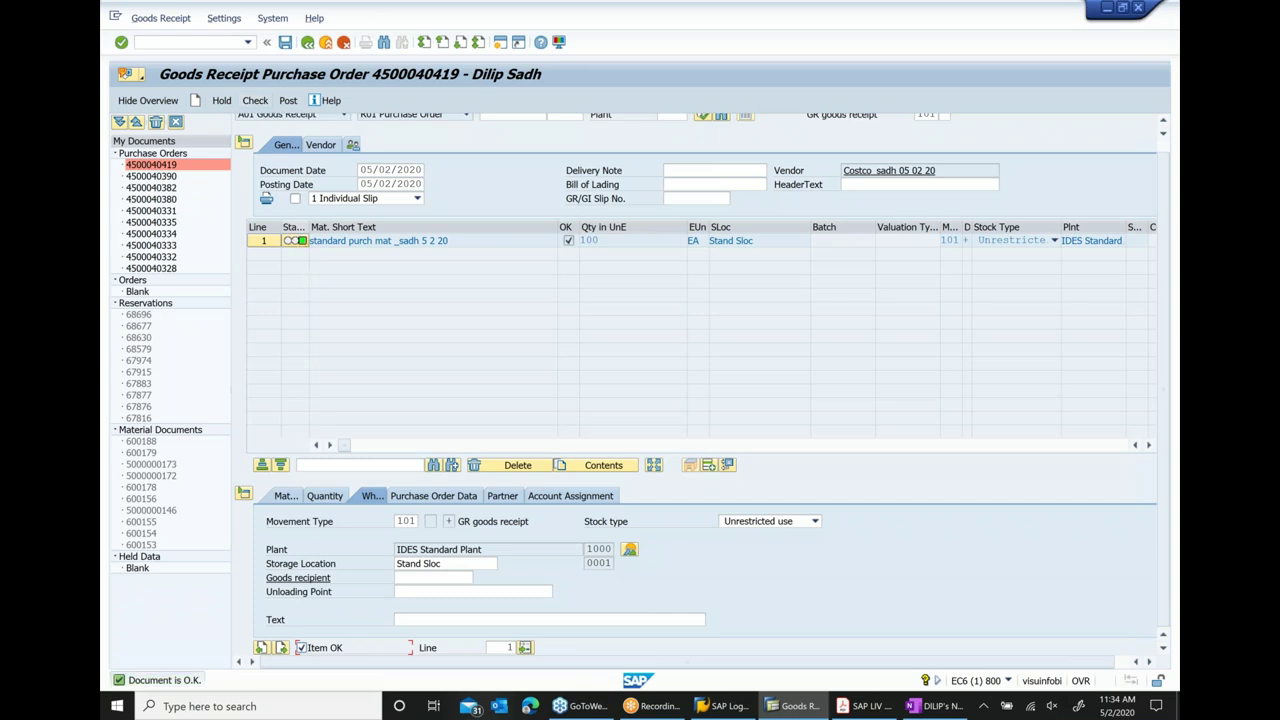
pyautogui.click(286, 42)
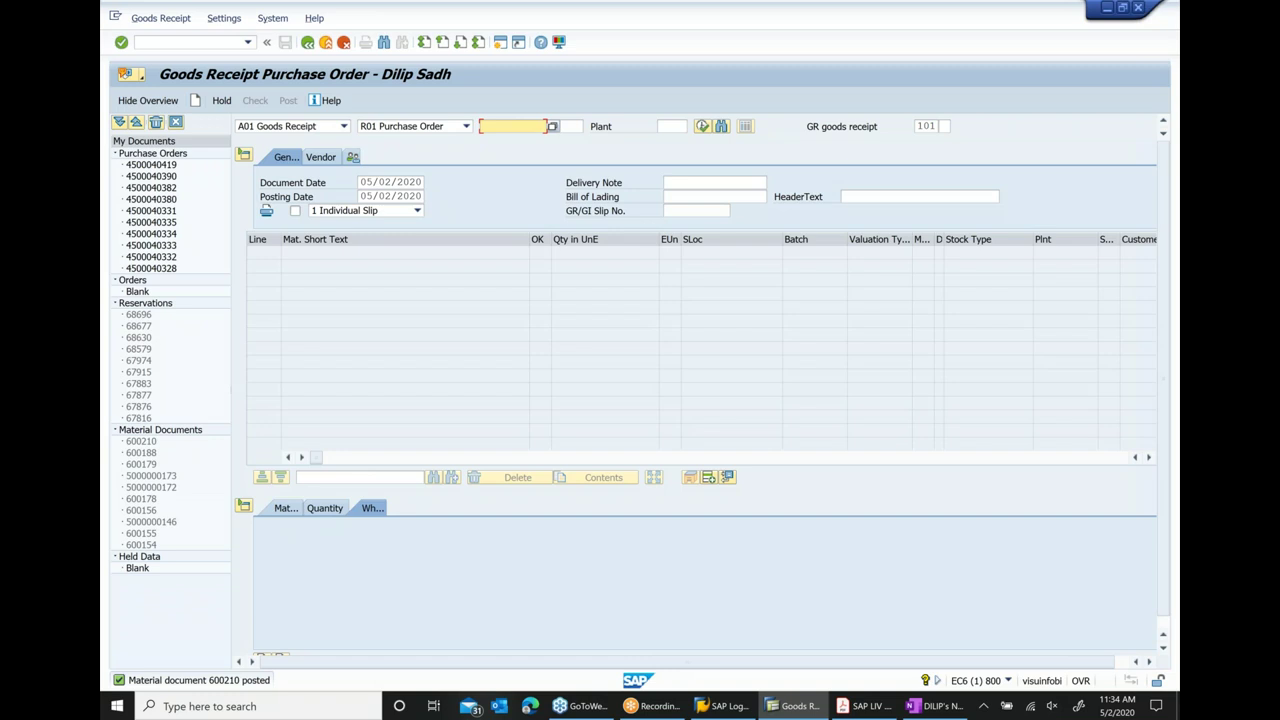
# - Return to the SAP Easy Access tree and open MIRO - Enter Invoice under Logistics Invoice Verification
pyautogui.click(307, 43)
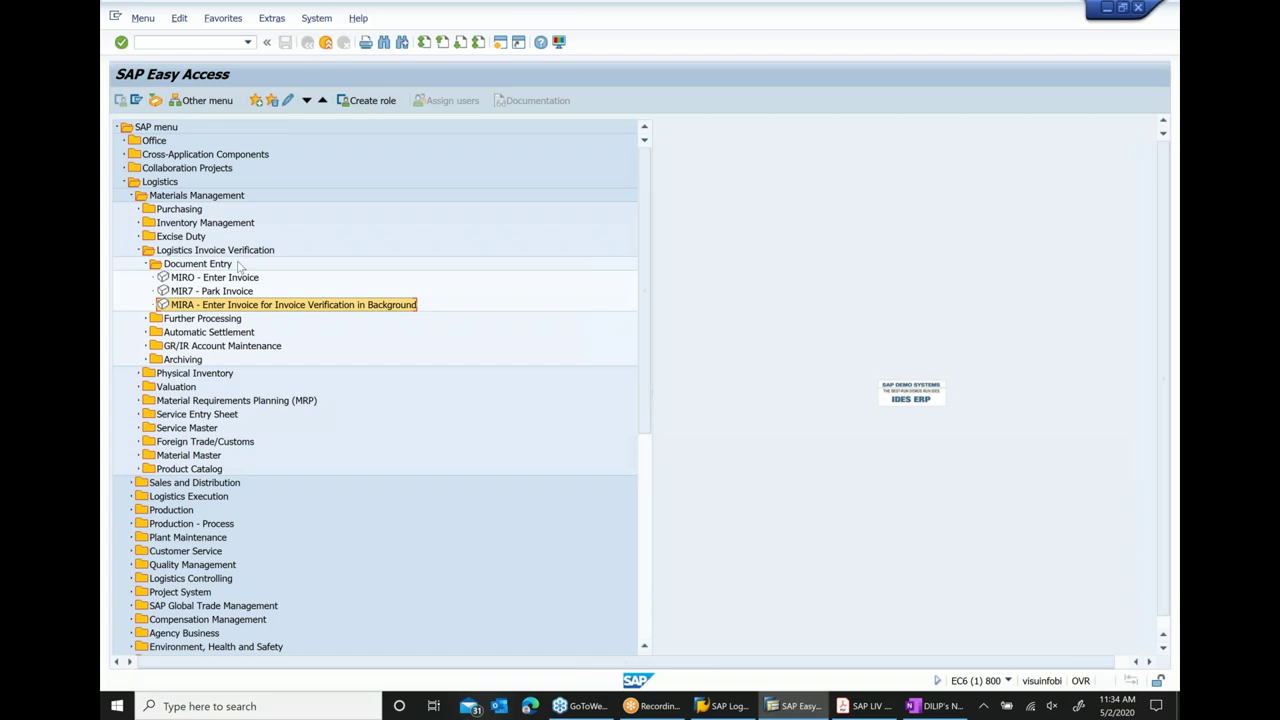
pyautogui.click(233, 278)
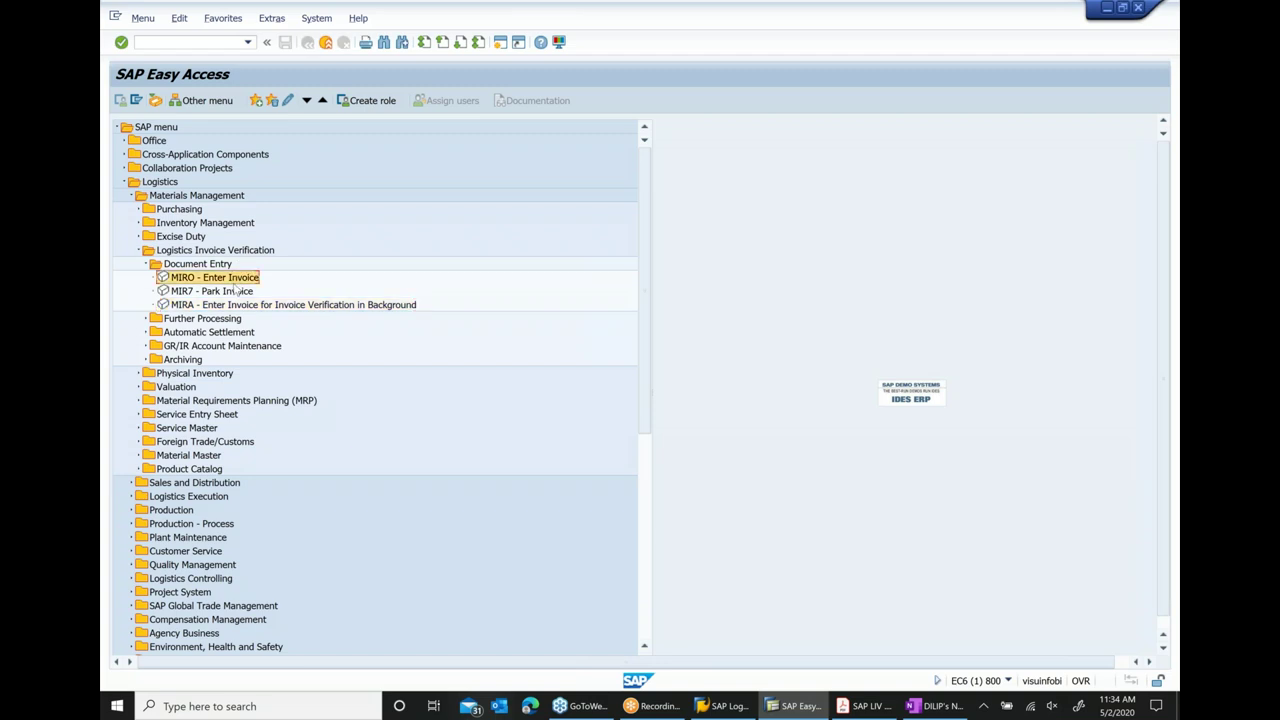
pyautogui.doubleClick(234, 280)
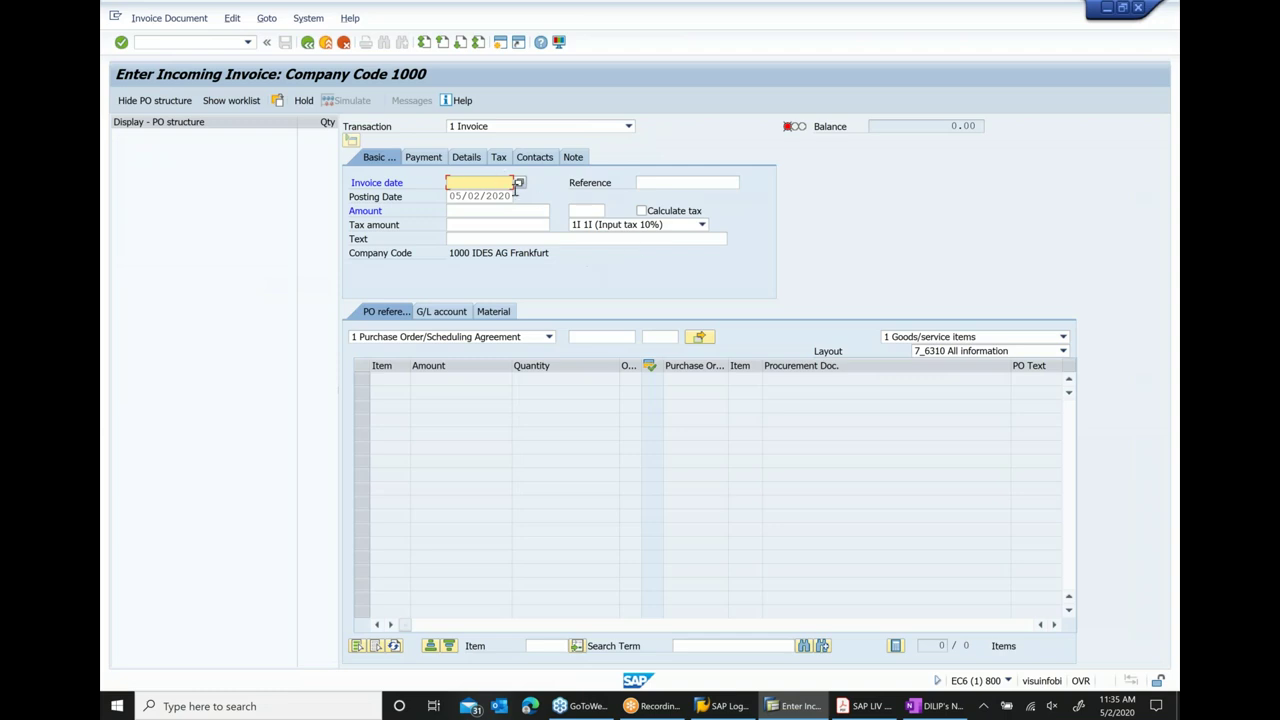
# - Set the incoming invoice's invoice date to 05/02/2020 using the calendar
pyautogui.click(520, 184)
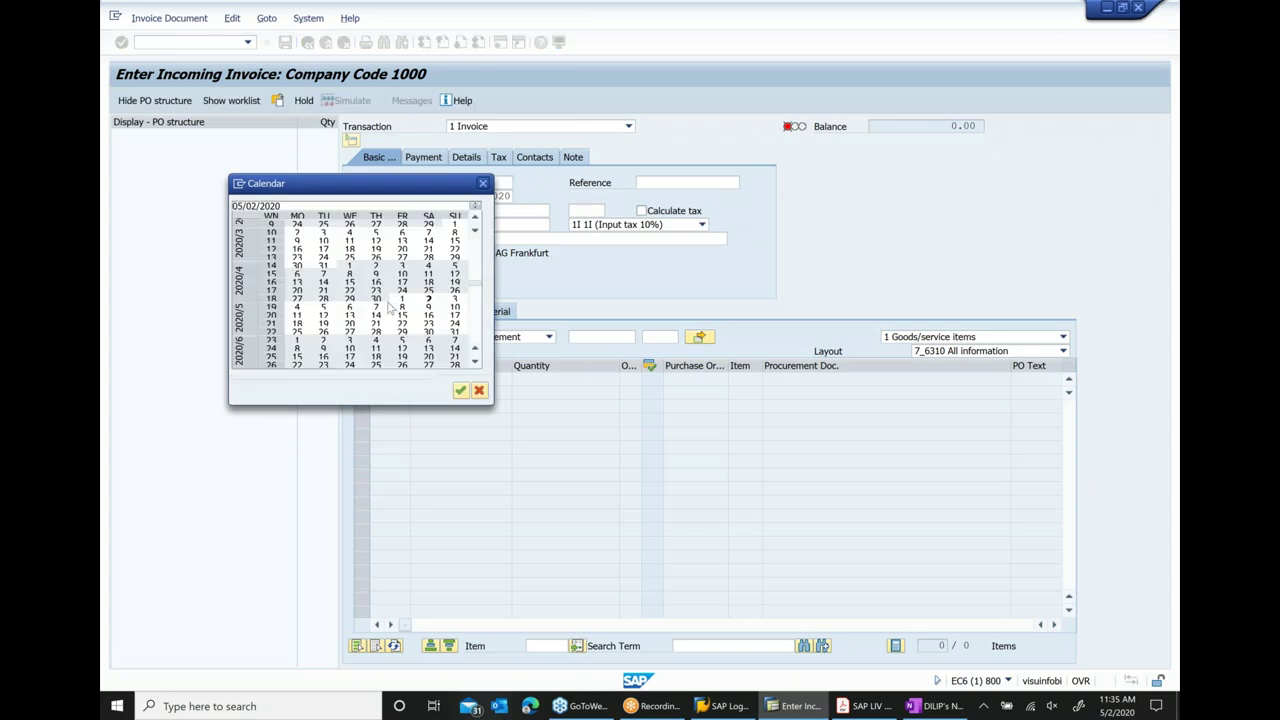
pyautogui.doubleClick(425, 300)
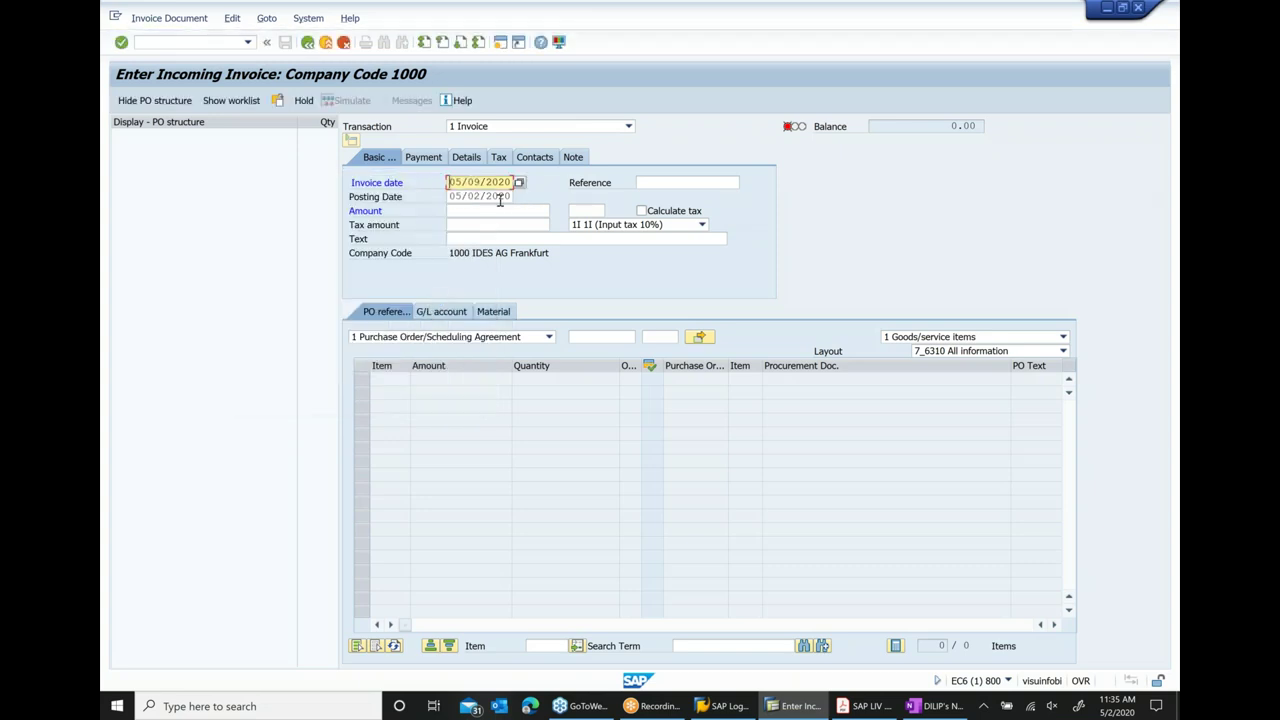
pyautogui.click(519, 183)
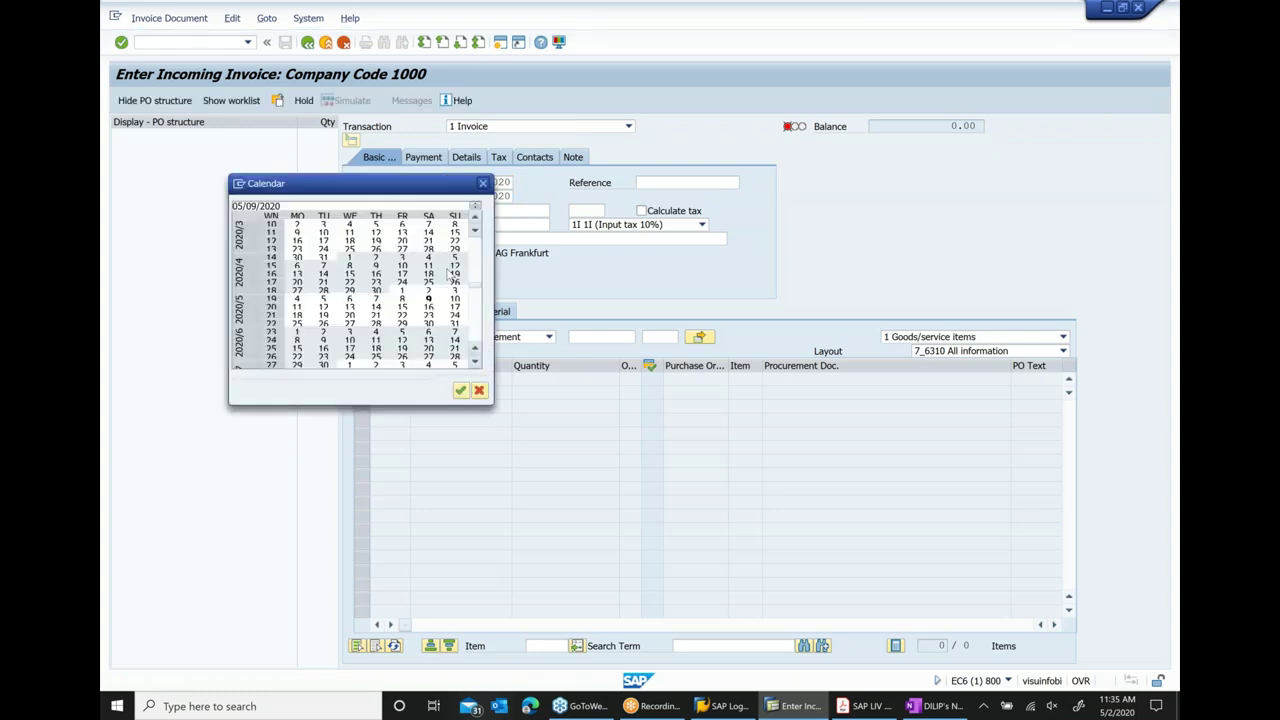
pyautogui.doubleClick(428, 297)
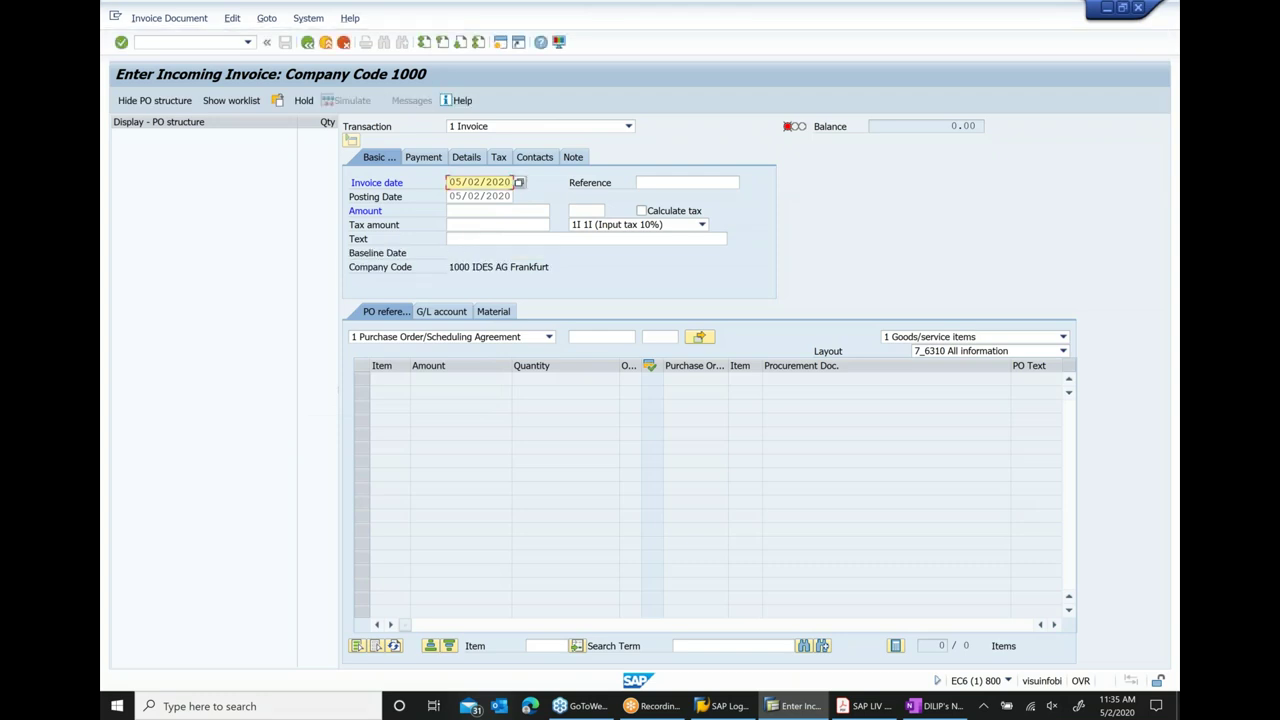
# - Enter 1000 as the invoice amount, clearing the wrongly pasted number from the amount first
pyautogui.click(490, 212)
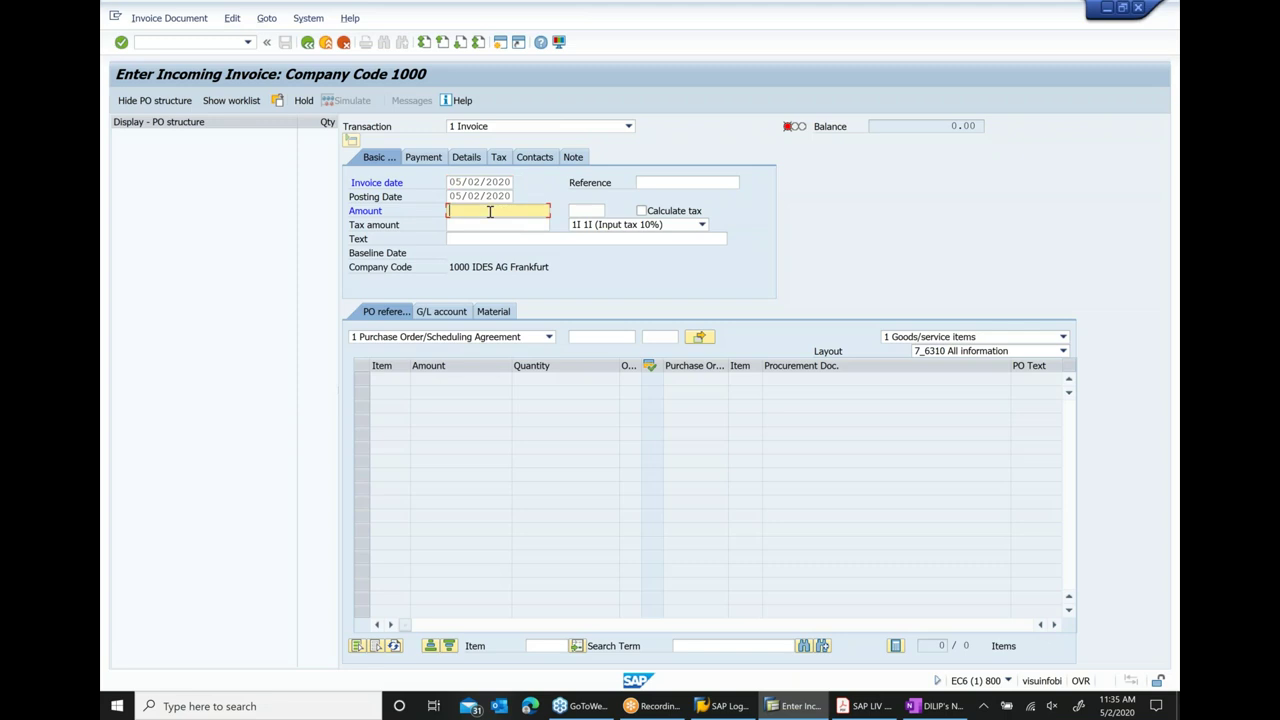
pyautogui.hotkey('ctrl', 'v')
pyautogui.press('BackSpace')
pyautogui.press('BackSpace')
pyautogui.press('BackSpace')
pyautogui.press('BackSpace')
pyautogui.press('BackSpace')
pyautogui.press('BackSpace')
pyautogui.press('BackSpace')
pyautogui.press('BackSpace')
pyautogui.press('BackSpace')
pyautogui.press('BackSpace')
pyautogui.write('19')
pyautogui.write('0')
pyautogui.press('BackSpace')
pyautogui.press('BackSpace')
pyautogui.write('000')
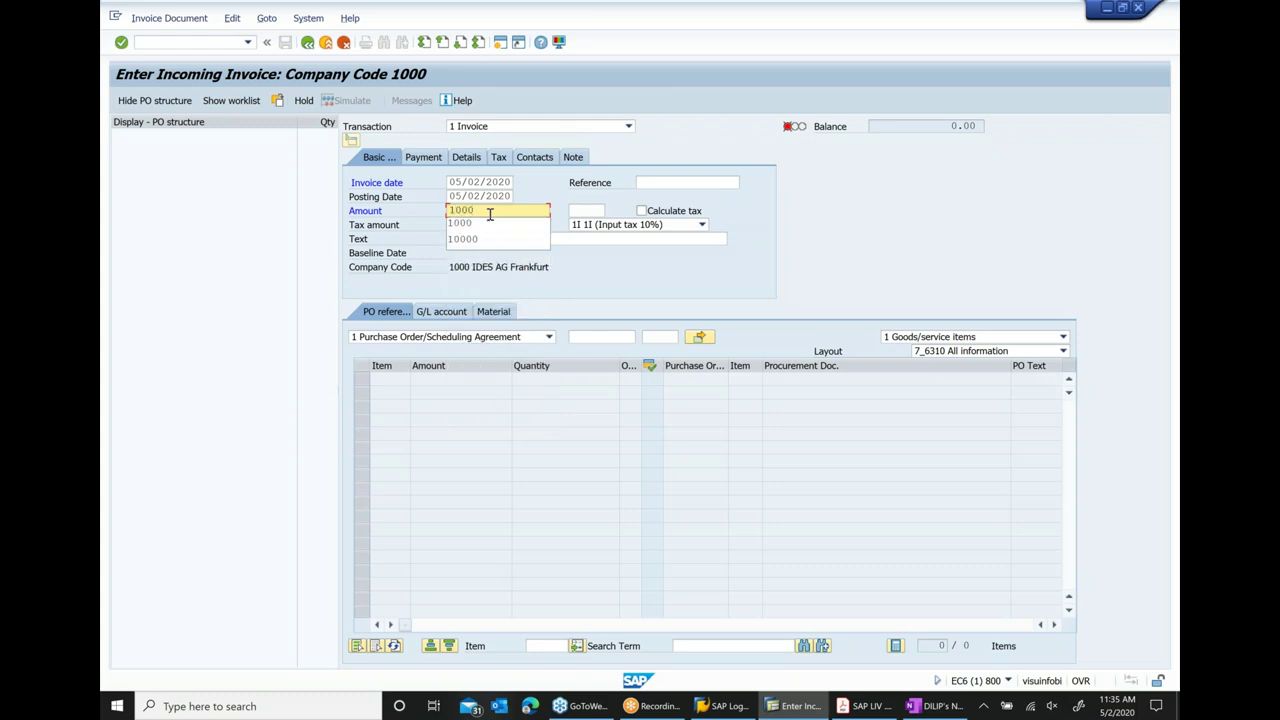
# - Reference the copied purchase order number in the invoice and load its items
pyautogui.click(604, 339)
pyautogui.hotkey('ctrl', 'v')
pyautogui.press('Return')
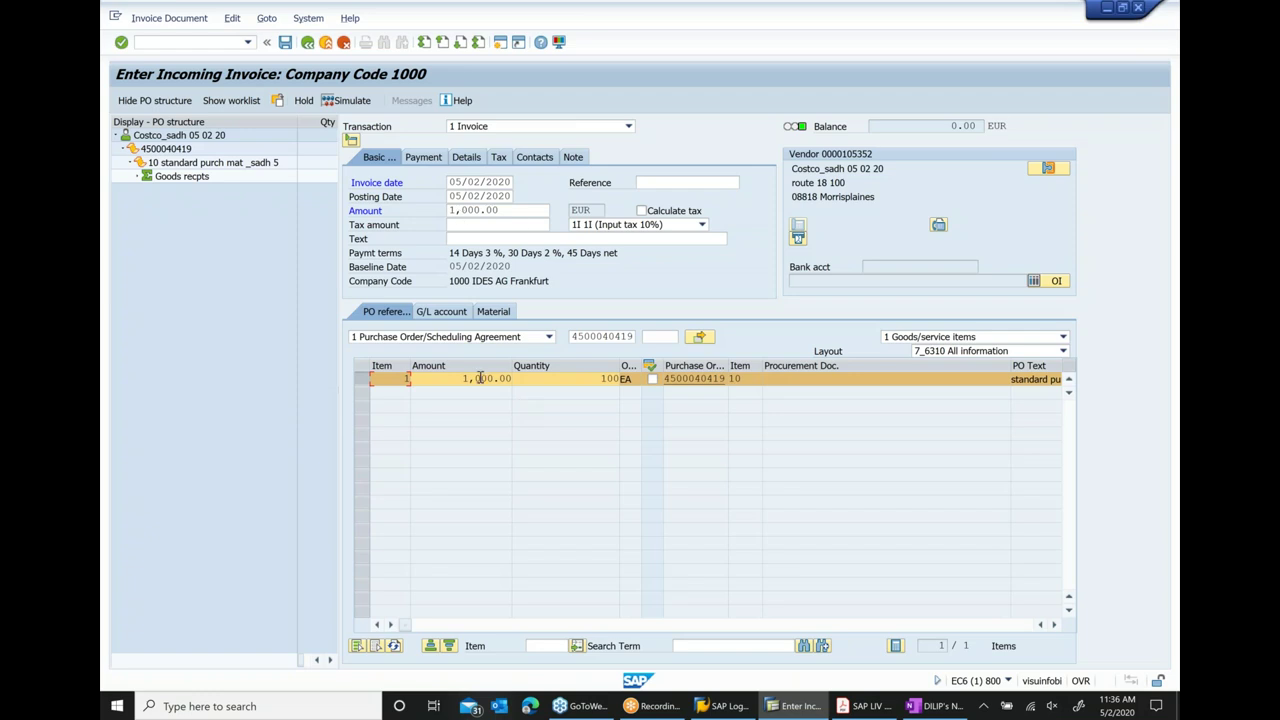
# - Check the invoice's posting status and balance, and post the invoice
pyautogui.moveTo(801, 128)
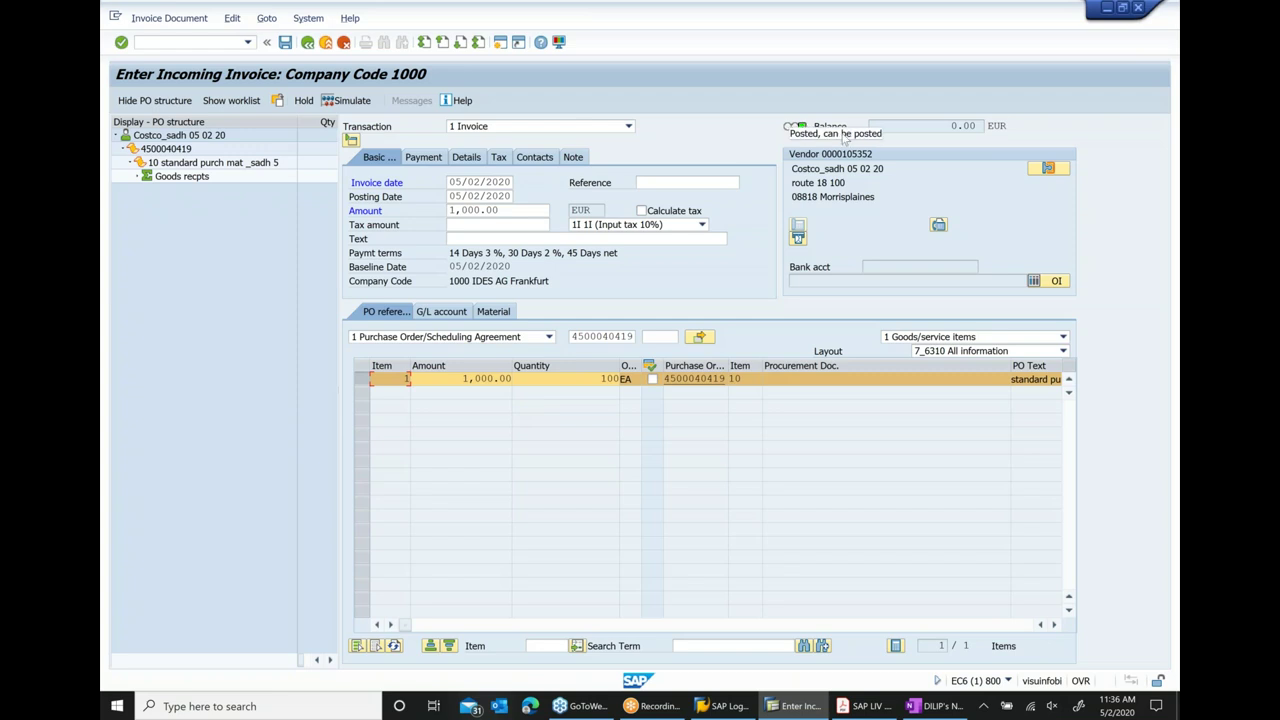
pyautogui.doubleClick(941, 128)
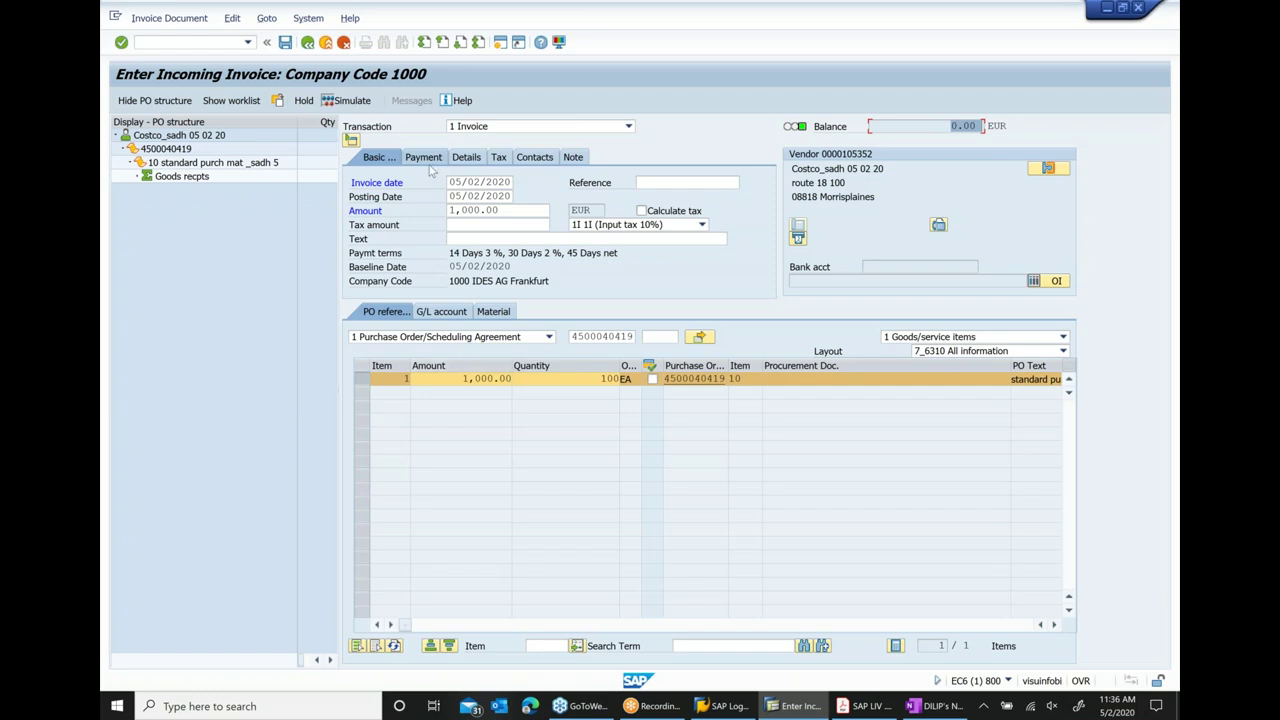
pyautogui.click(285, 43)
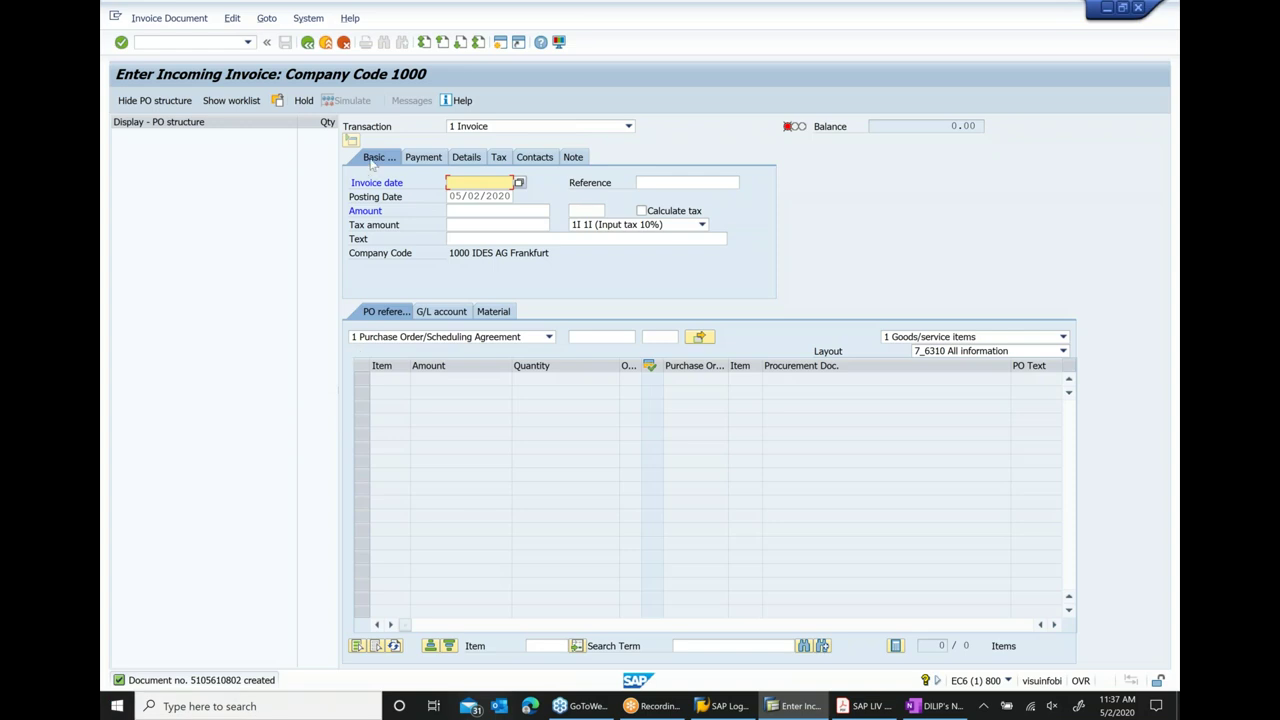
# - Leave invoice entry and locate the MIR4 Display Invoice Document transaction under the further processing of Logistics Invoice Verification
pyautogui.click(325, 45)
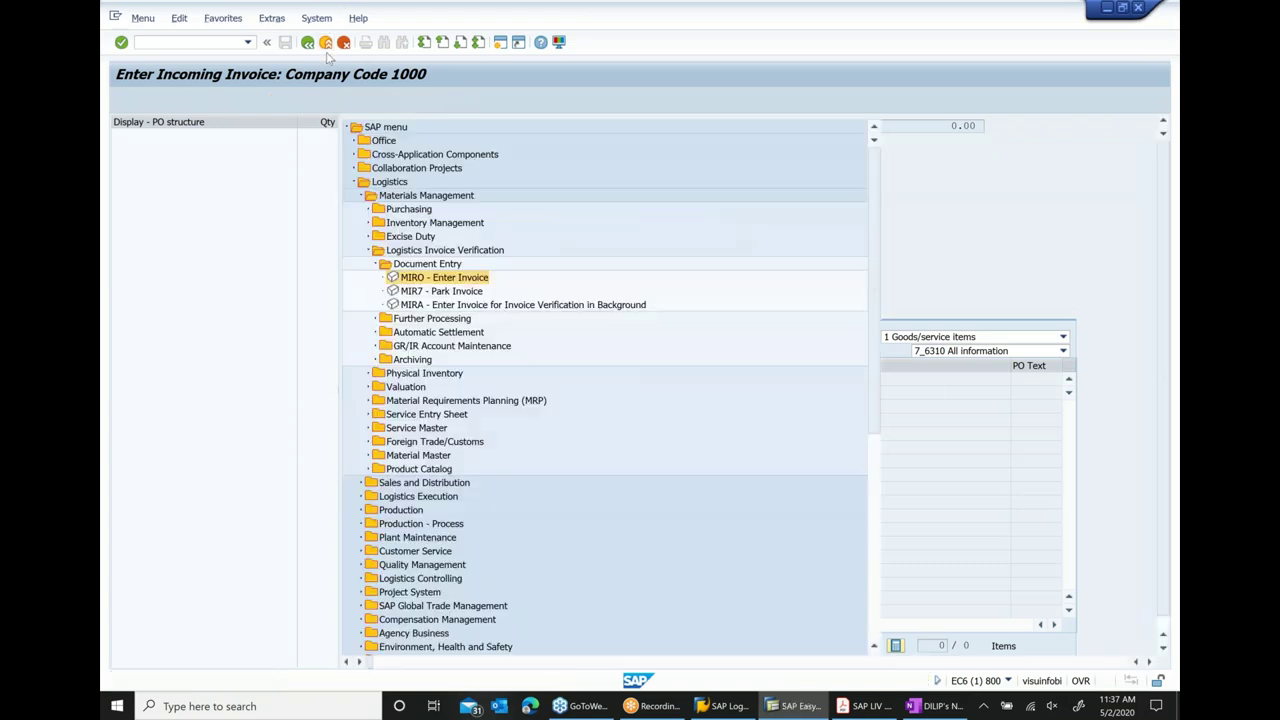
pyautogui.click(201, 320)
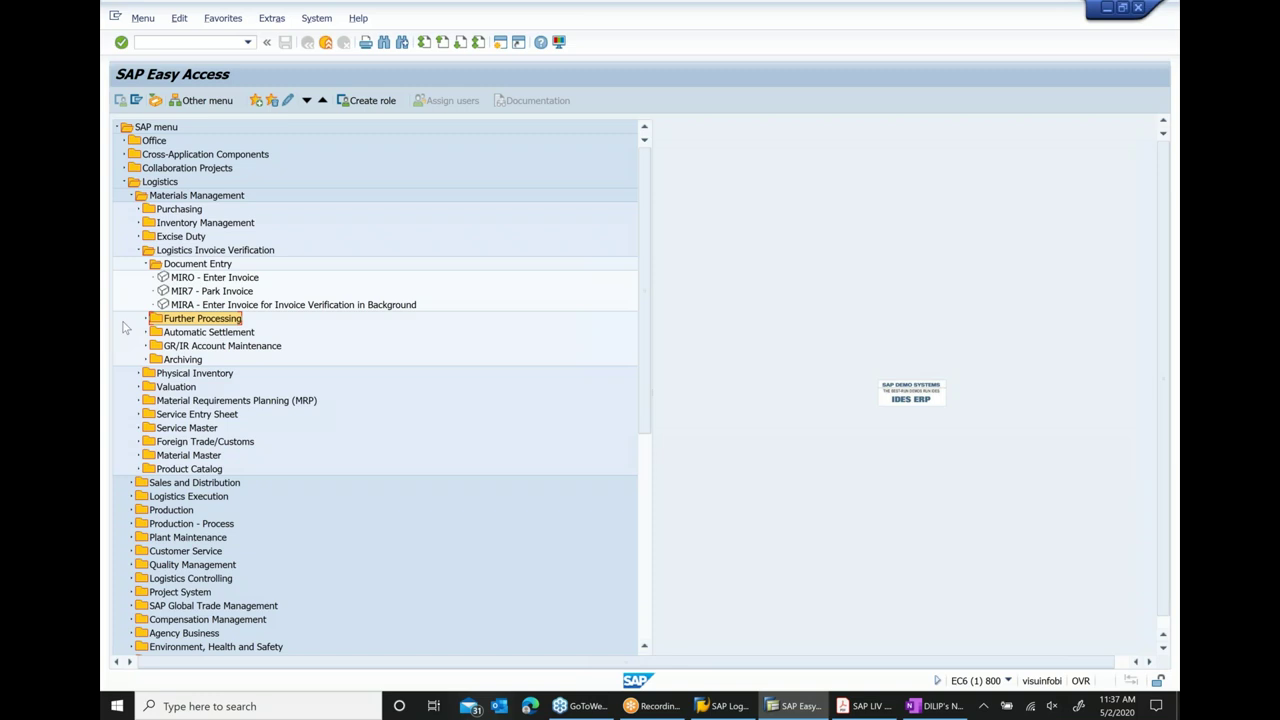
pyautogui.click(146, 318)
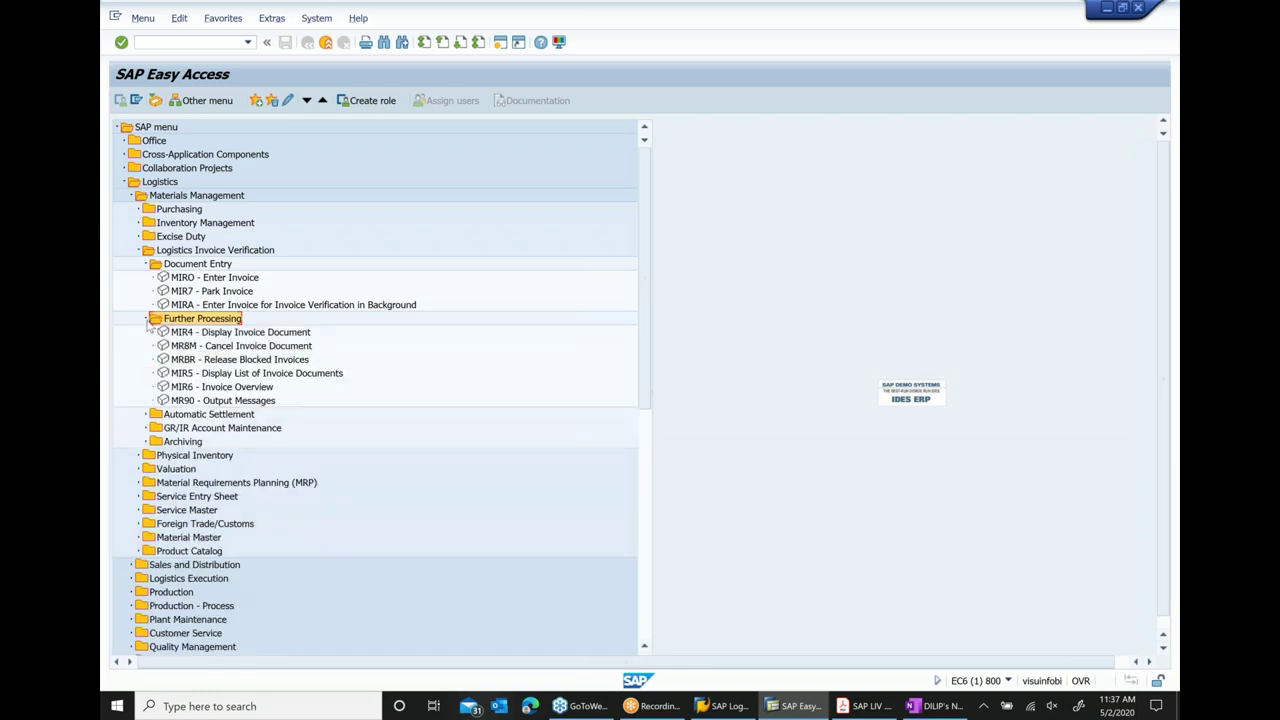
pyautogui.click(216, 336)
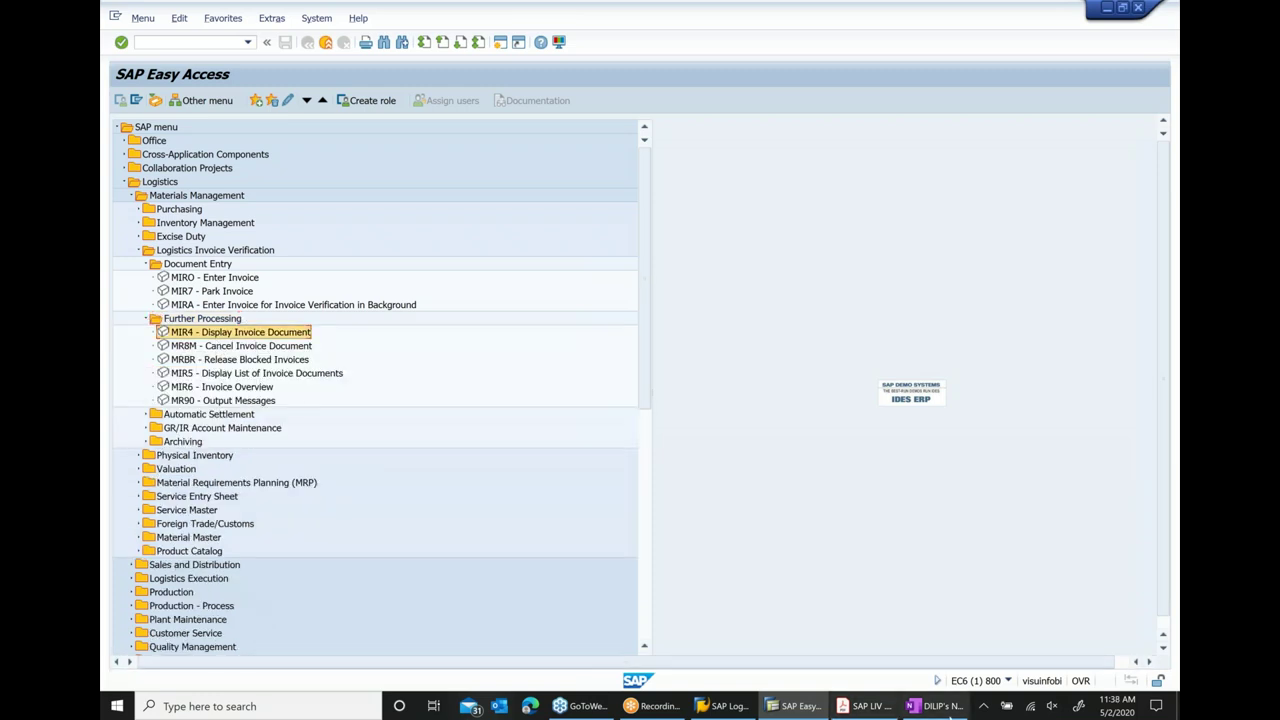
# - Switch to the OneNote class notes and append "...MIR4" to the "Verify Accounting doc" line
pyautogui.click(937, 706)
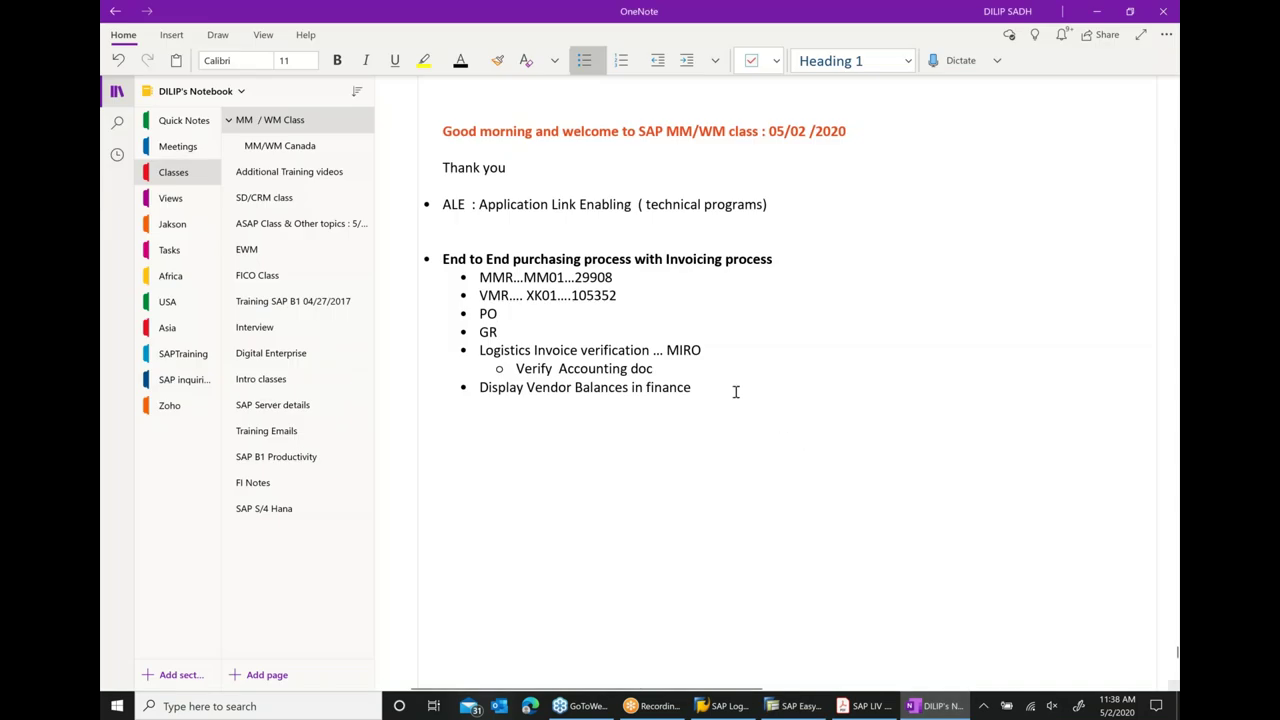
pyautogui.write('...')
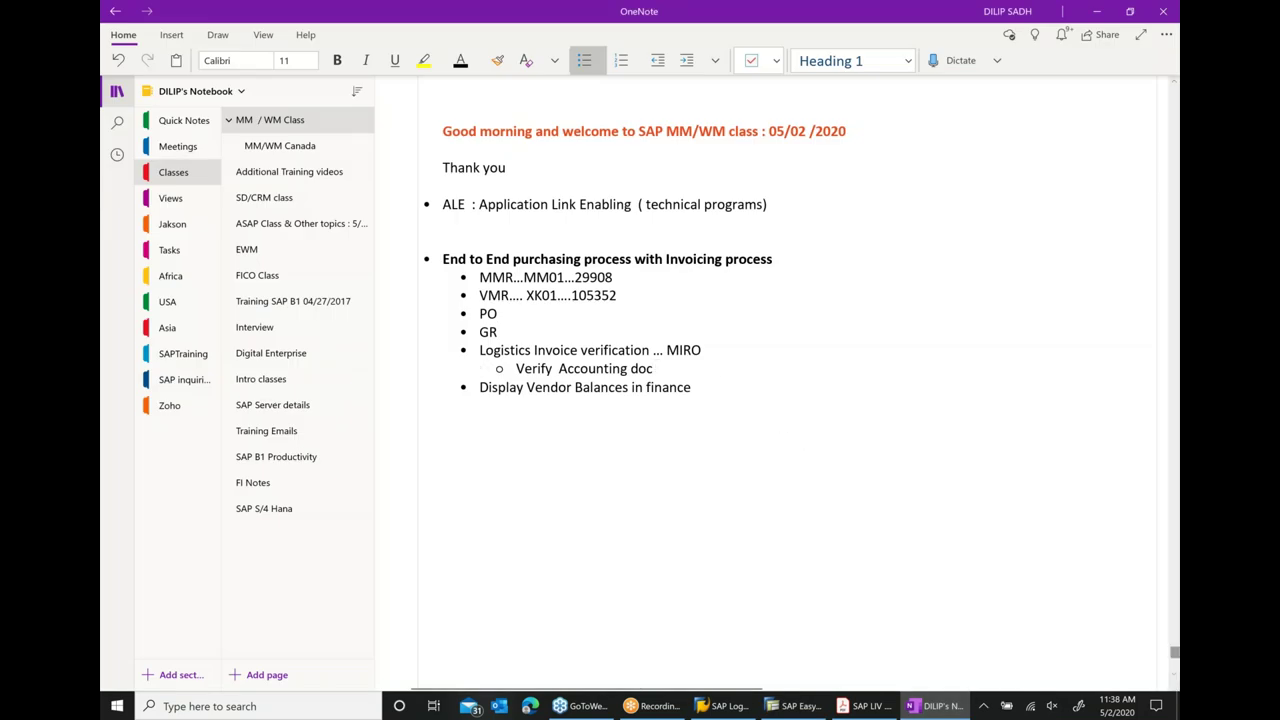
pyautogui.write('MIR4')
# - Return to SAP and display the posted invoice document with transaction MIR4
pyautogui.click(795, 706)
pyautogui.click(203, 335)
pyautogui.doubleClick(201, 339)
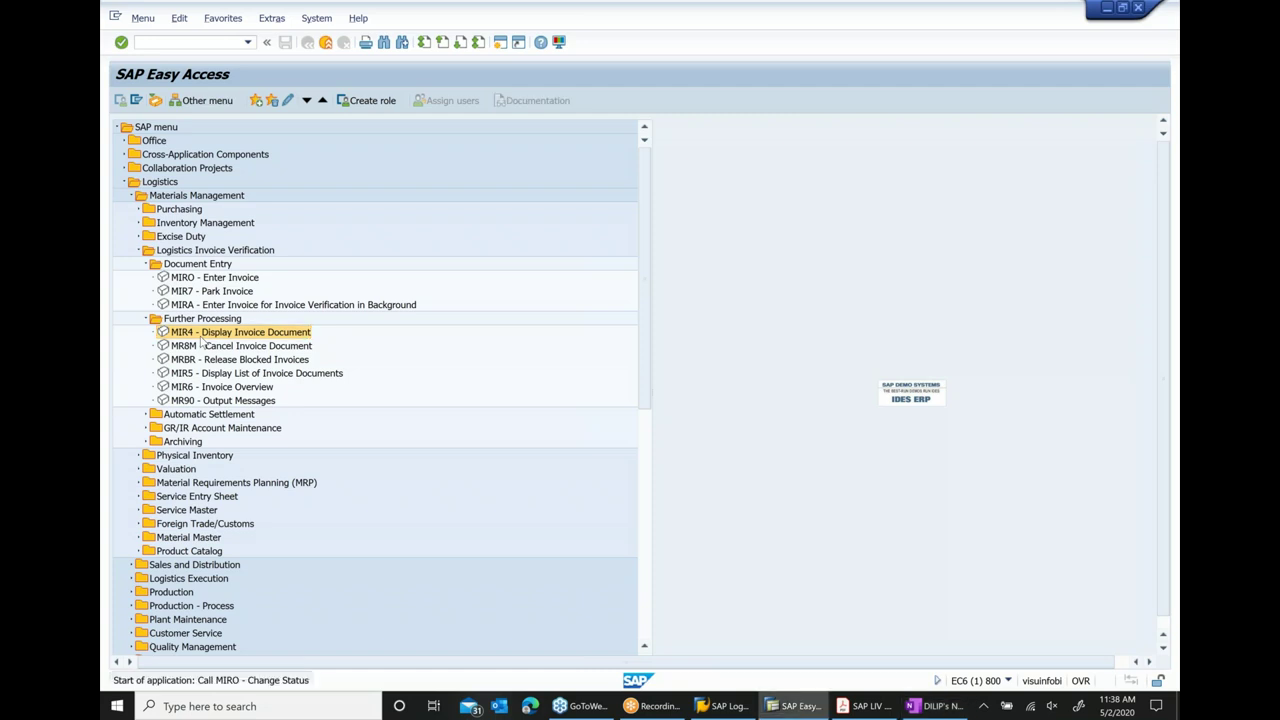
pyautogui.press('Return')
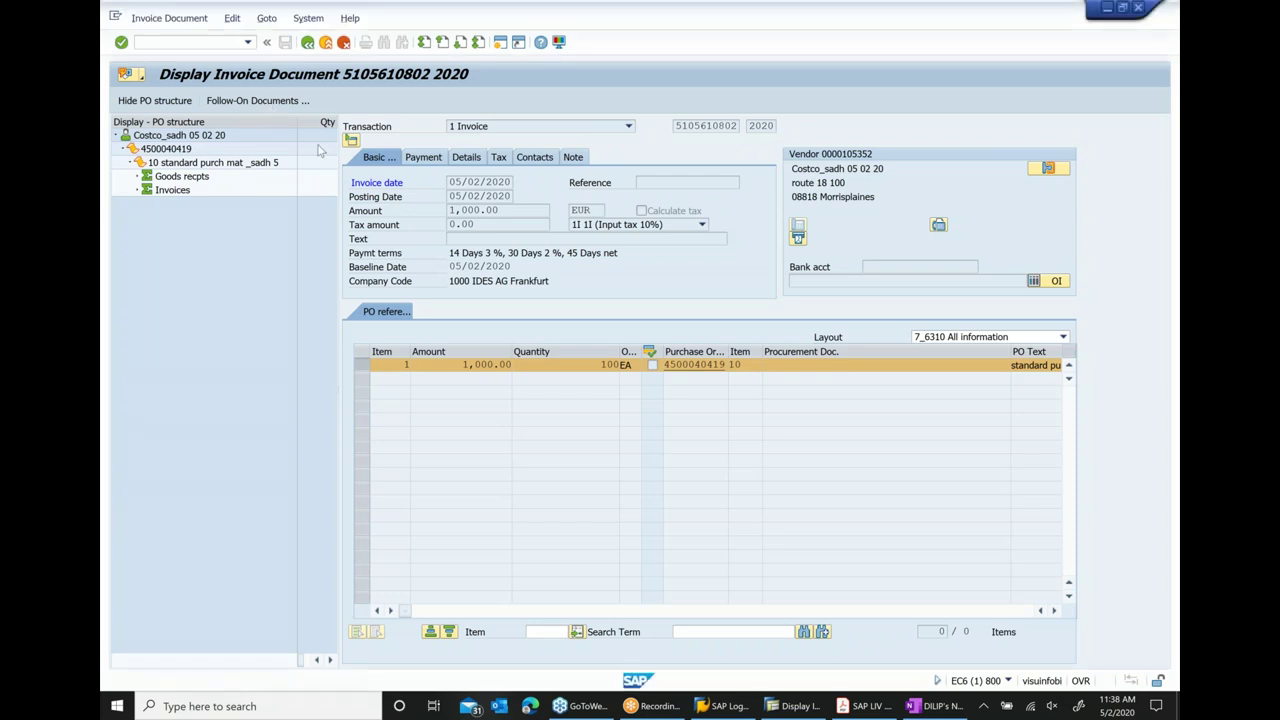
# - Open the invoice's follow-on accounting document and examine the vendor and goods received/invoice received line items with their amounts
pyautogui.click(262, 102)
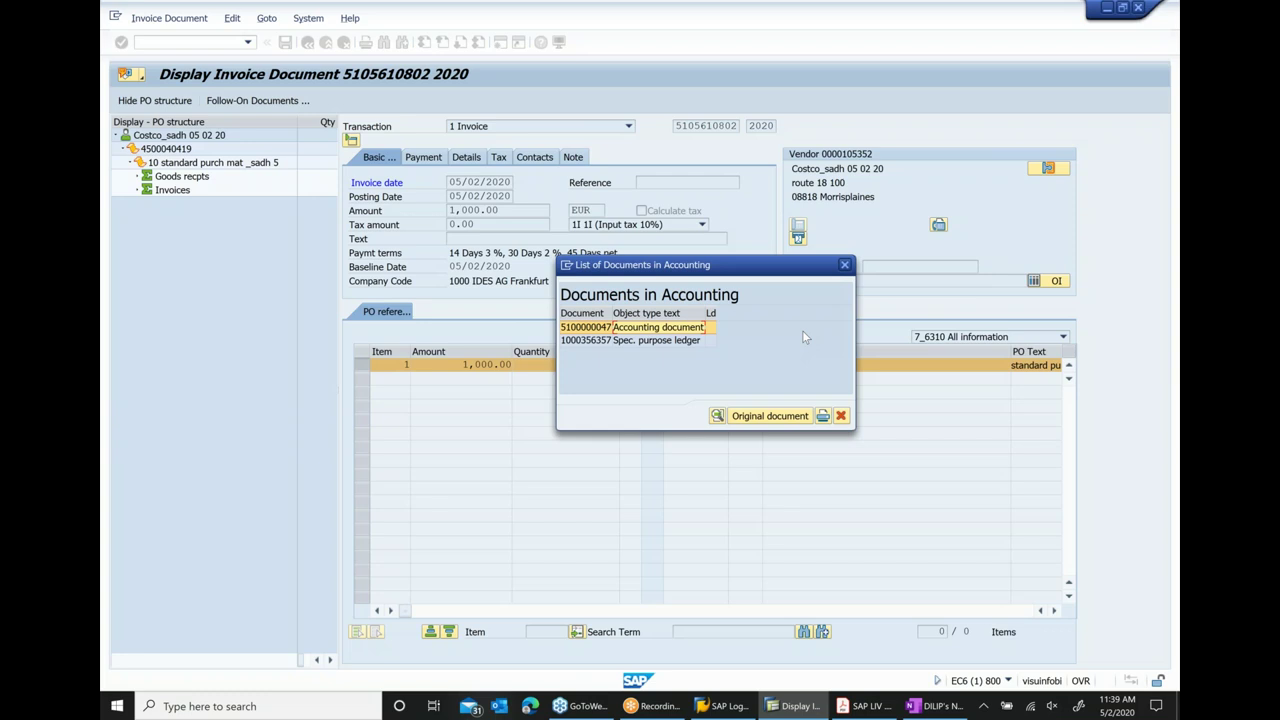
pyautogui.click(612, 330)
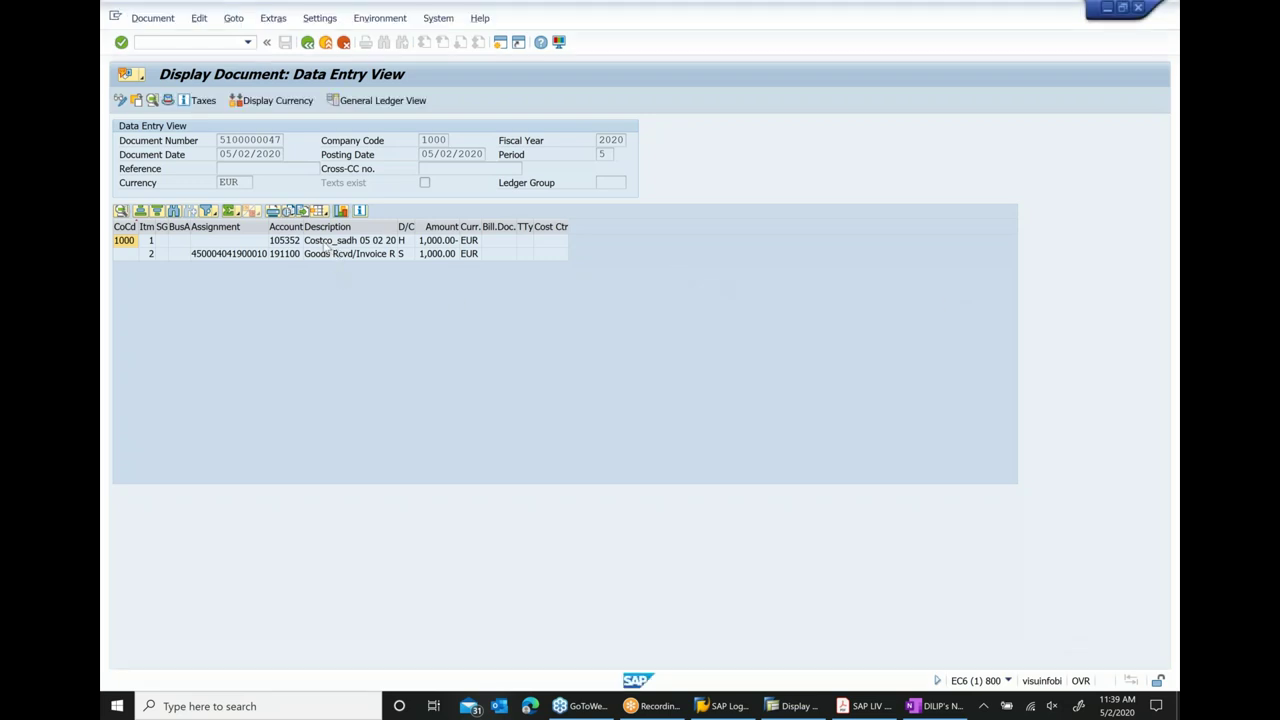
pyautogui.click(150, 242)
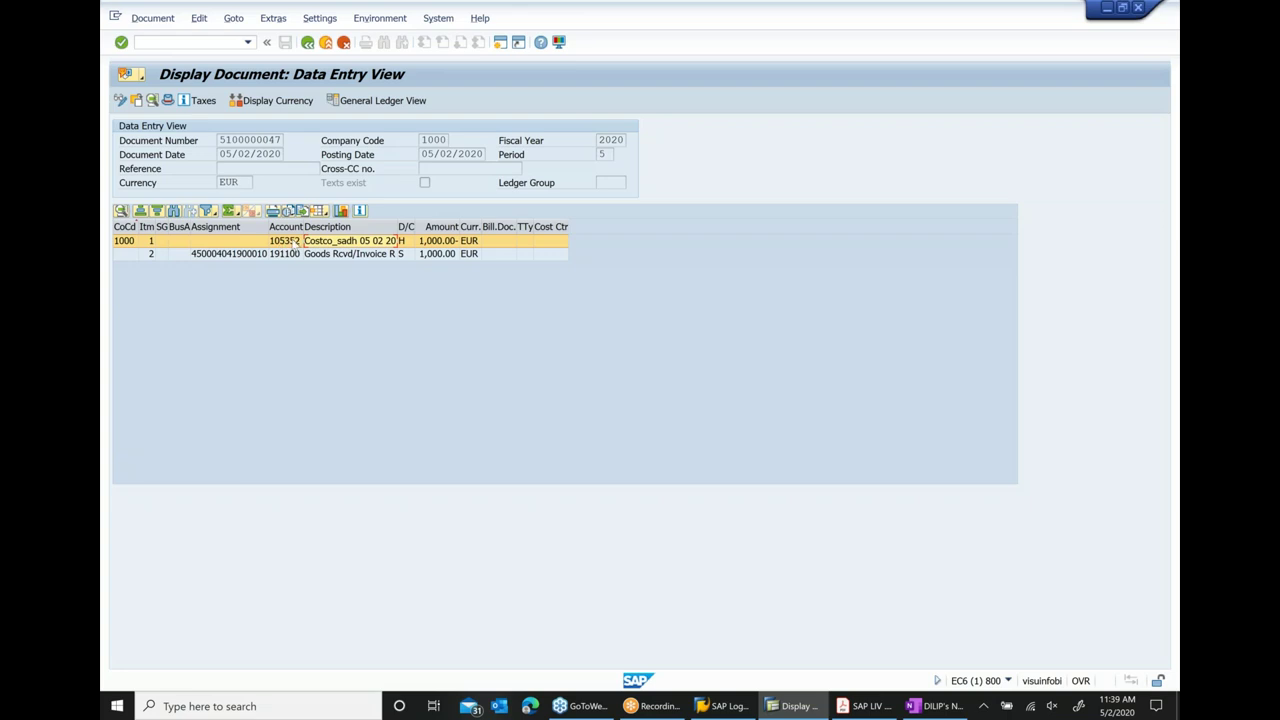
pyautogui.click(456, 242)
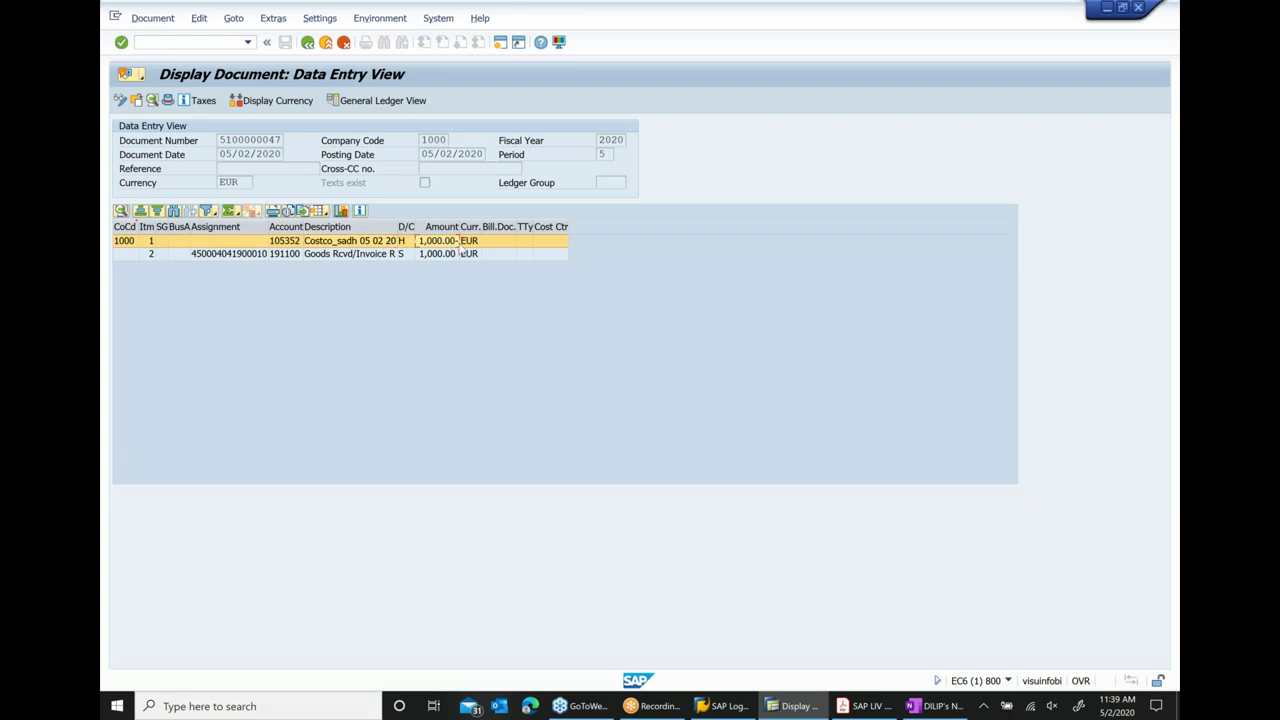
pyautogui.click(315, 256)
pyautogui.click(444, 256)
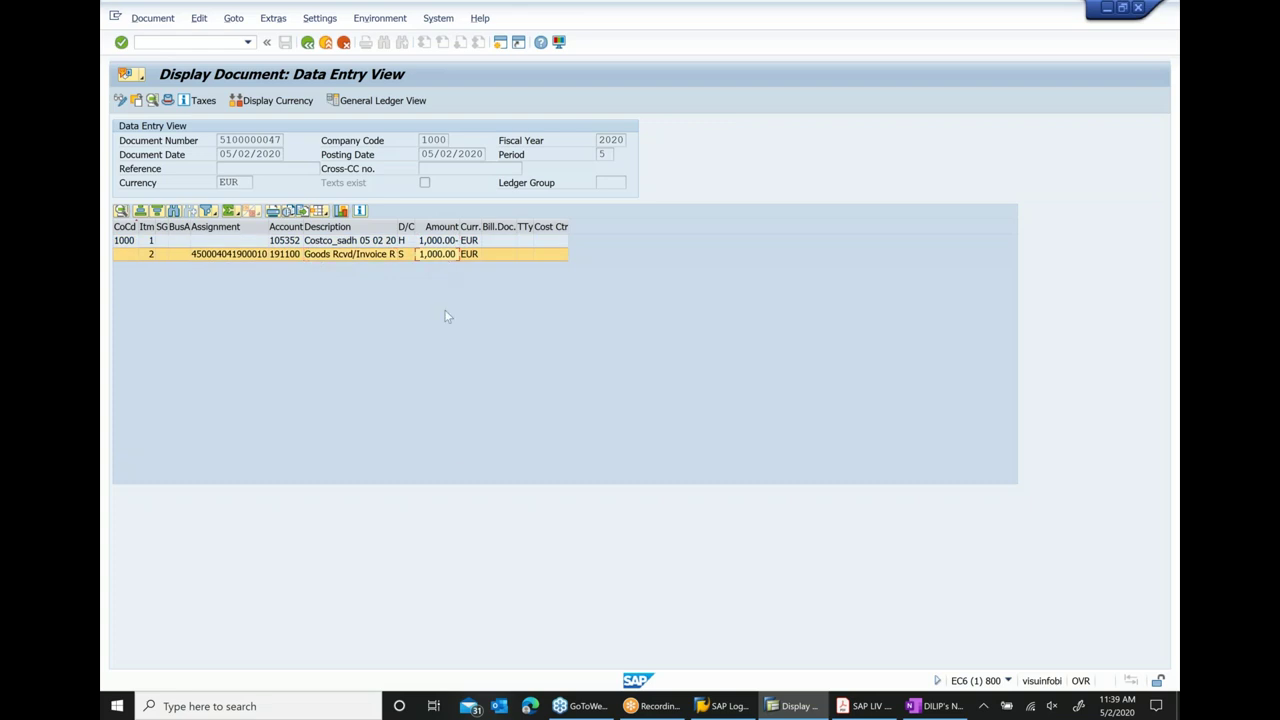
# - In the OneNote notes, add indented sub-bullets "CREDIT : Vendor Account" and "Debit : GR/IR clearing Account" under the MIR4 line
pyautogui.click(937, 706)
pyautogui.click(719, 368)
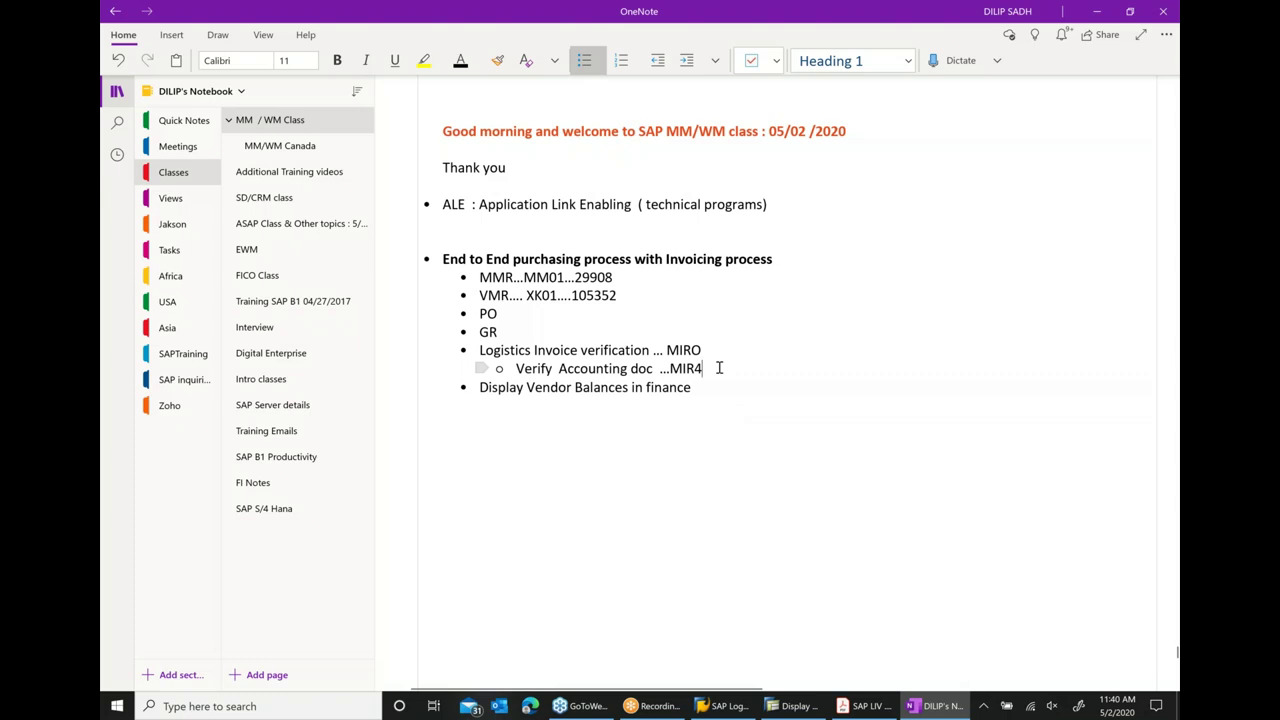
pyautogui.press('Return')
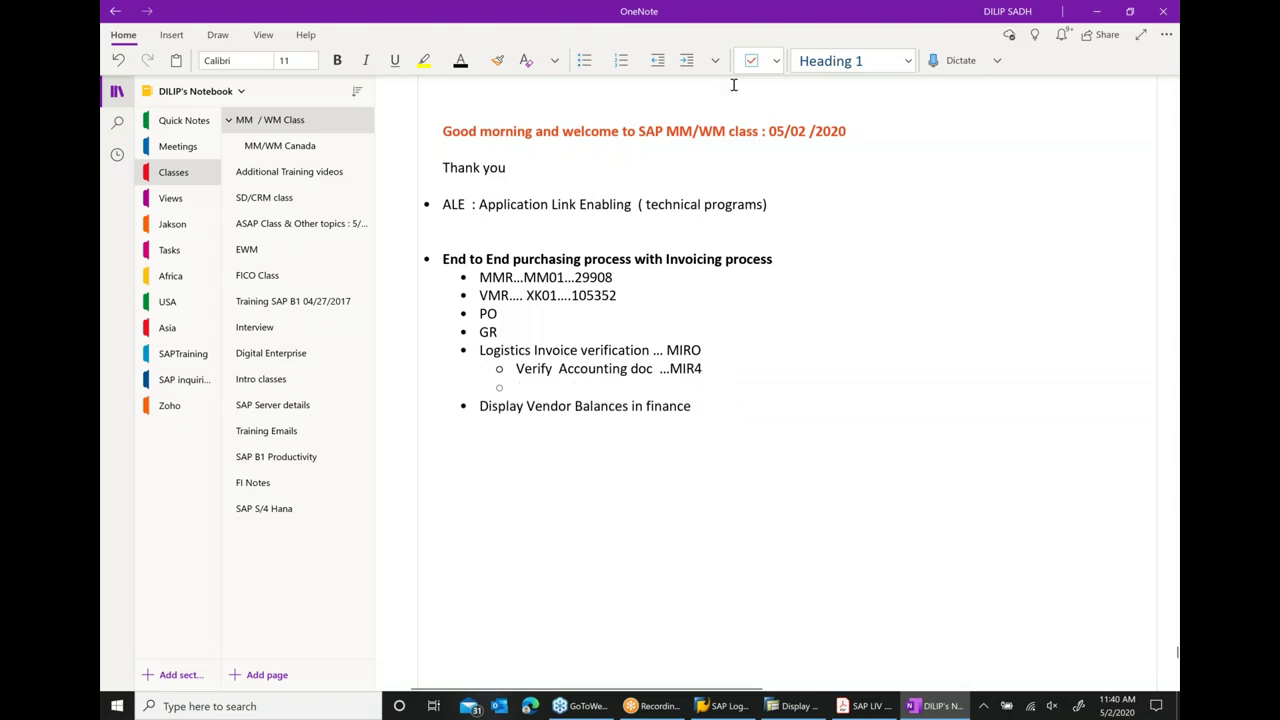
pyautogui.click(686, 61)
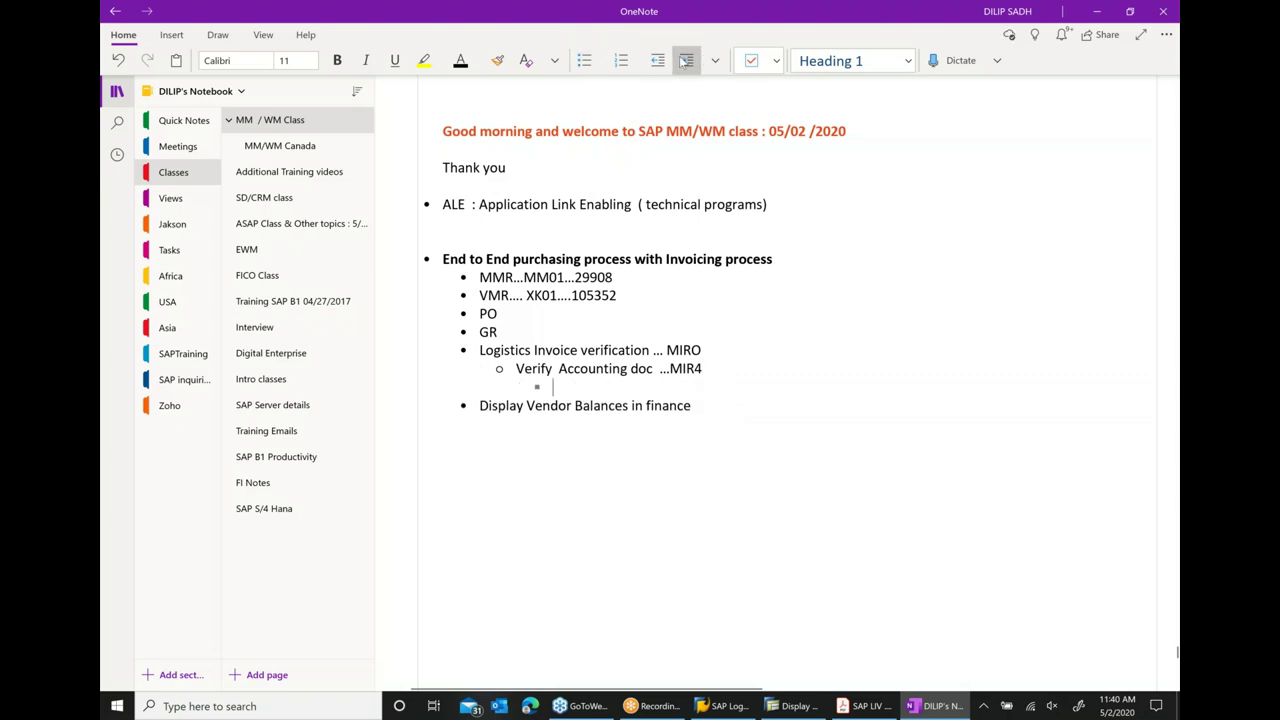
pyautogui.write('CREDIT ')
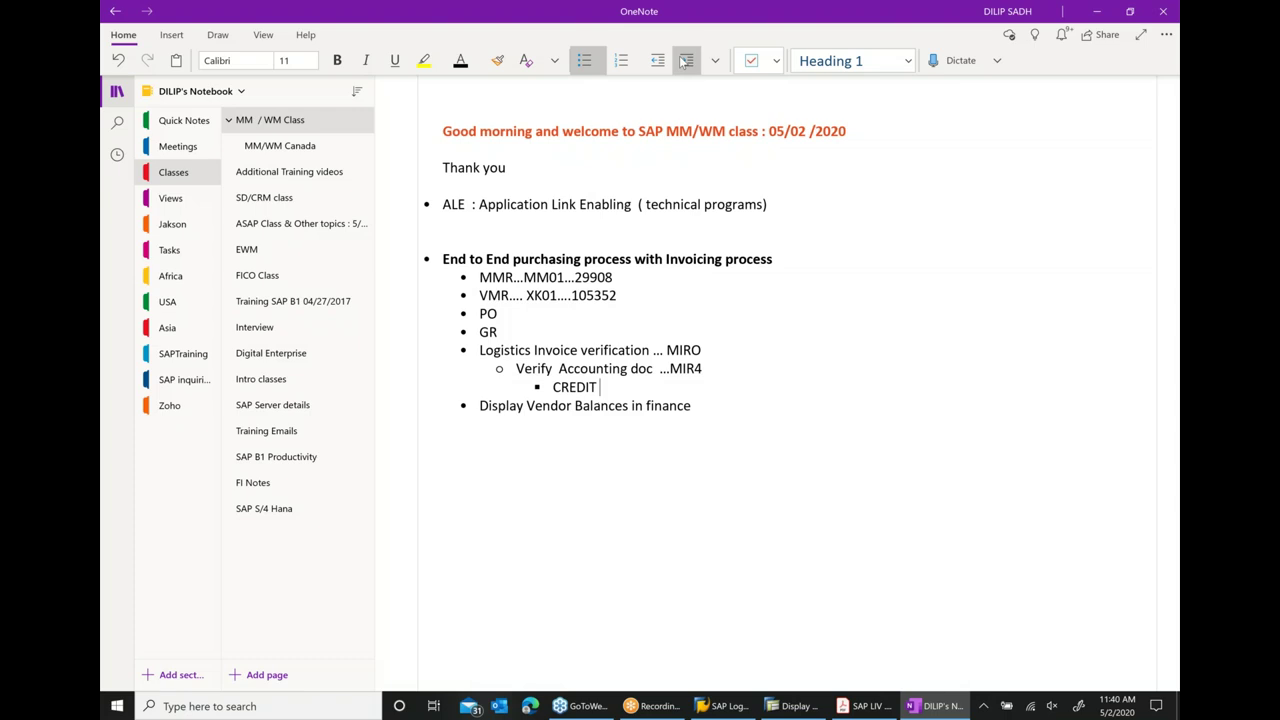
pyautogui.write(': Vendor Account')
pyautogui.press('Return')
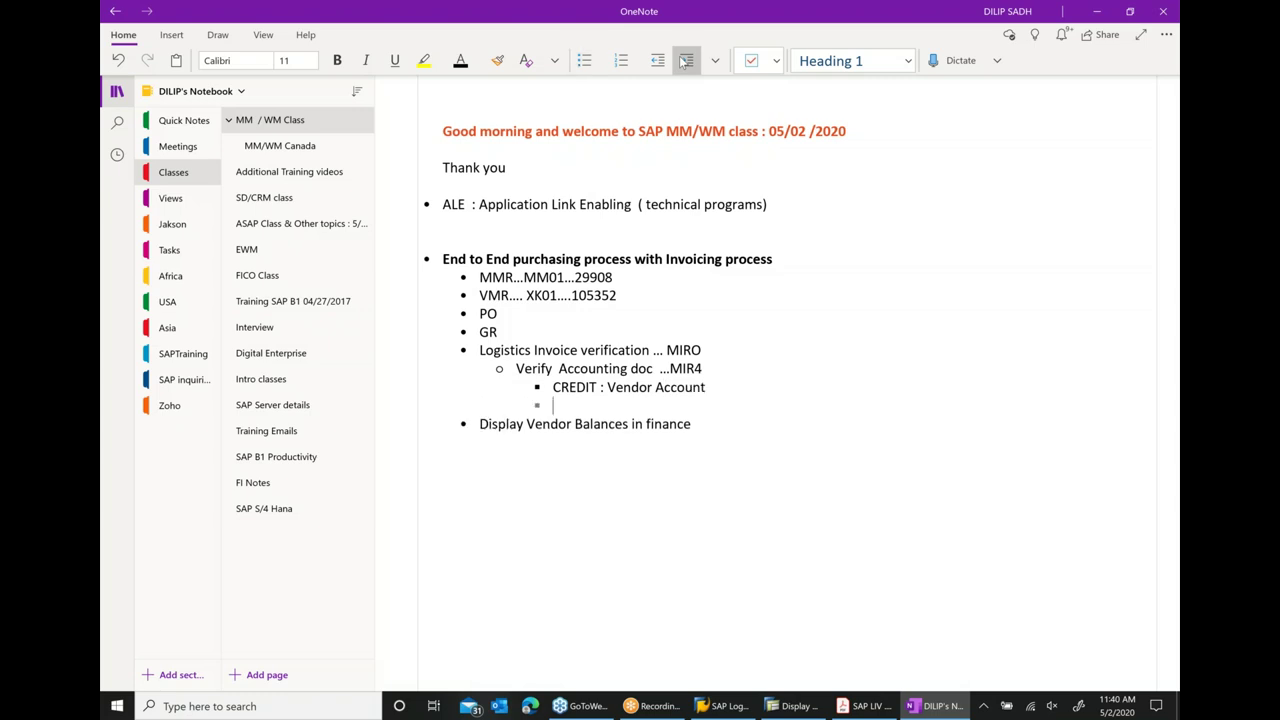
pyautogui.write('De')
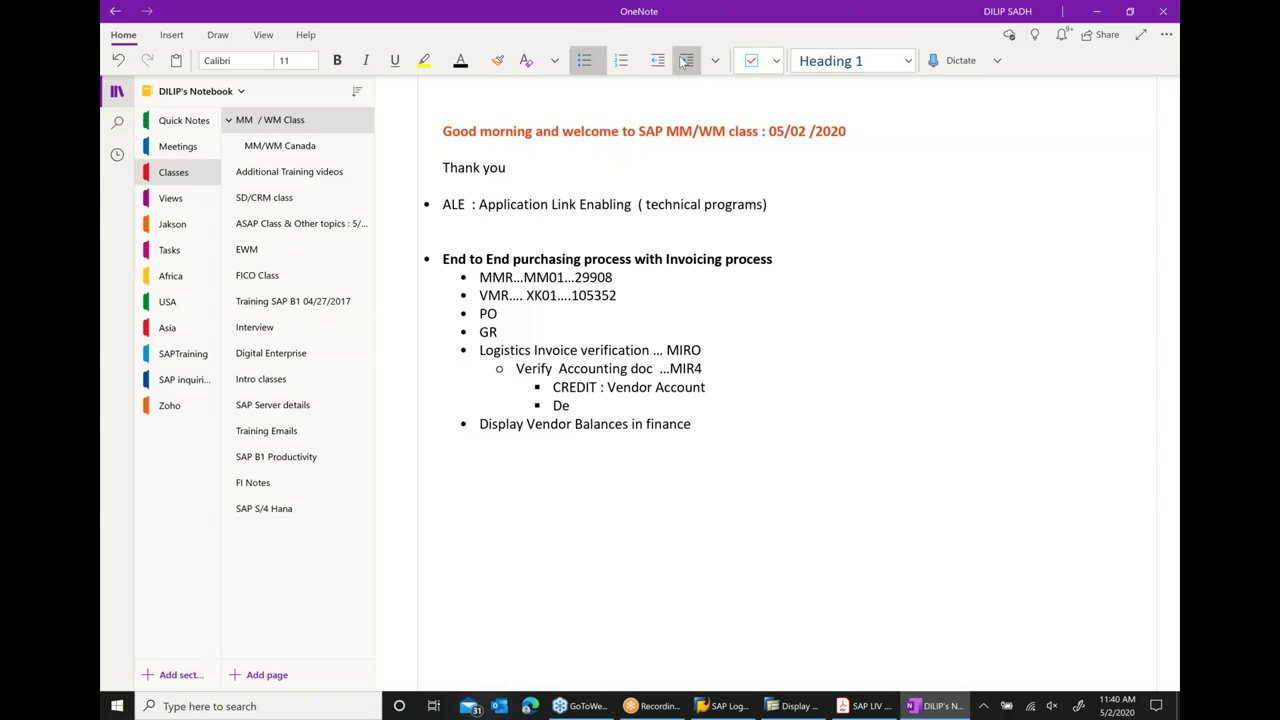
pyautogui.write('bit  : GR/IR clear Acco')
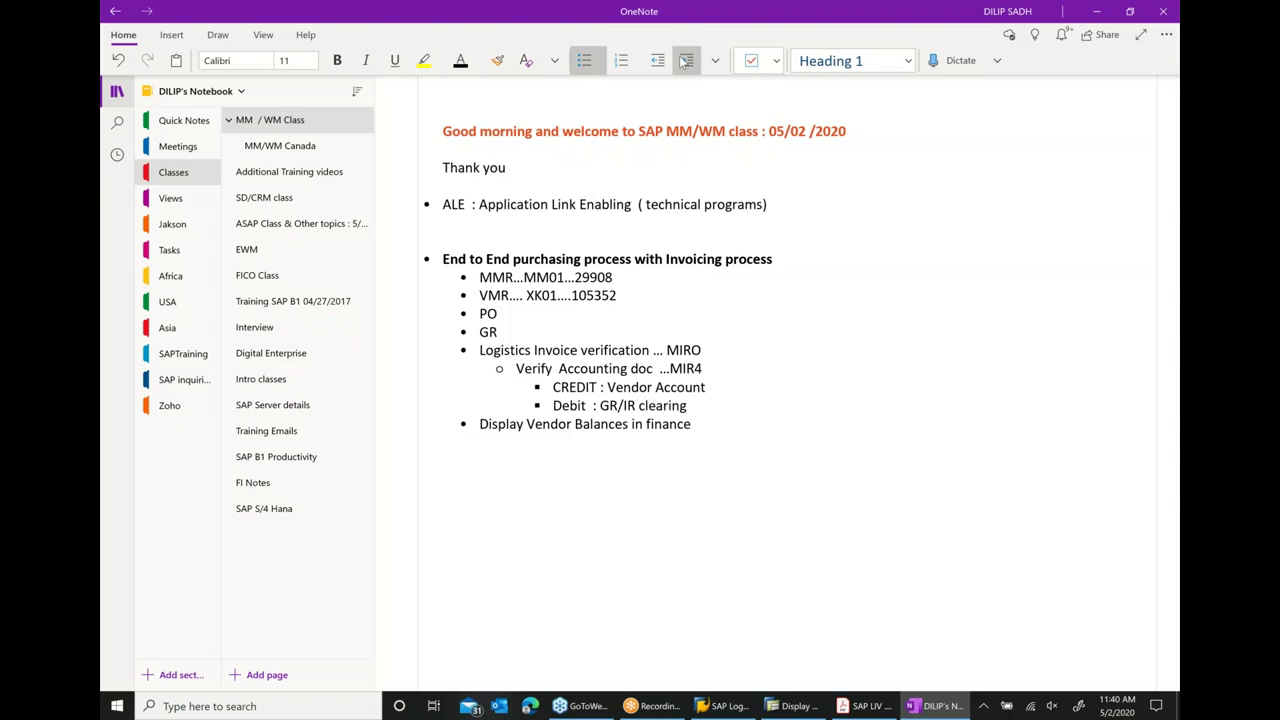
pyautogui.write('unt')
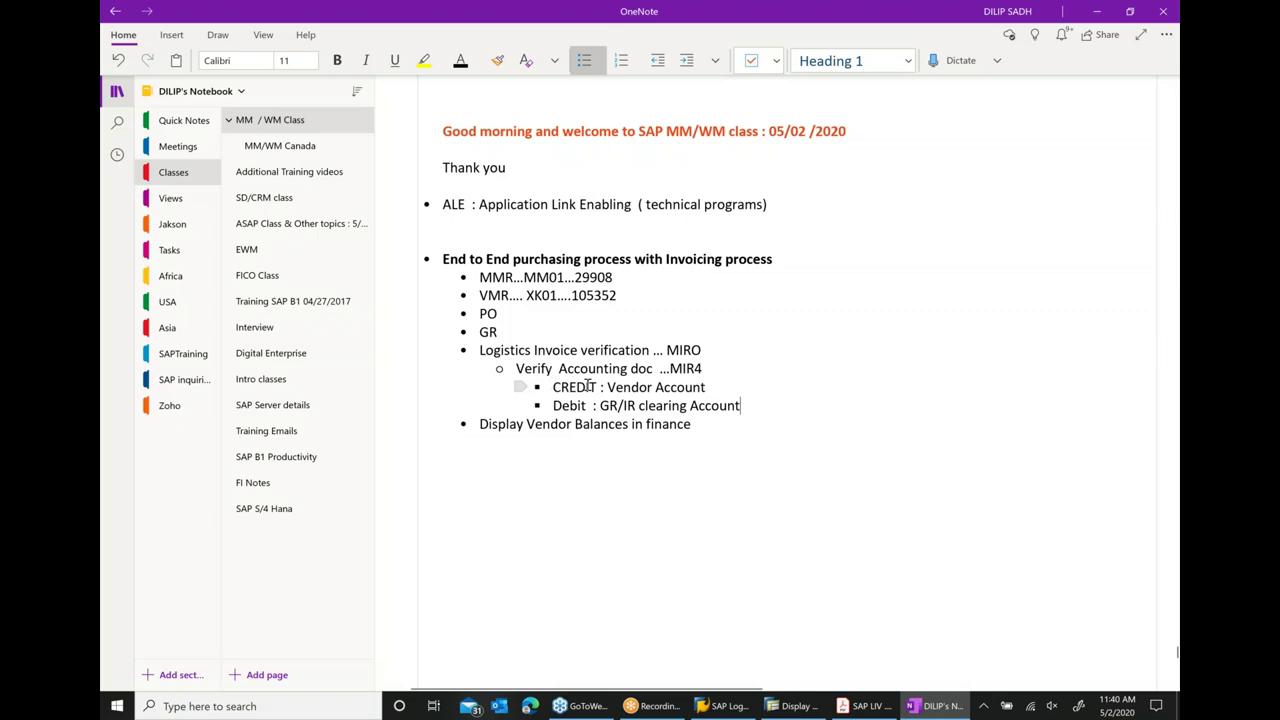
# - Format the credit and debit sub-bullets as bold dark red text
pyautogui.moveTo(553, 387); pyautogui.dragTo(742, 406)
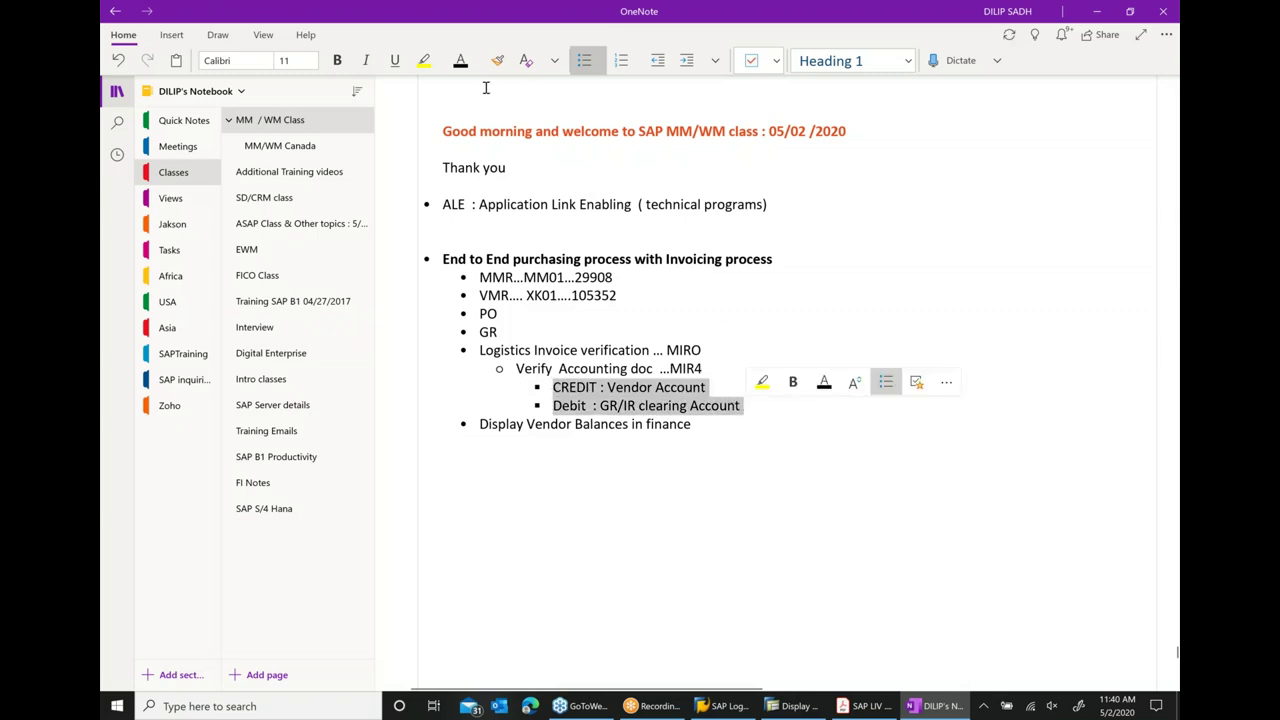
pyautogui.click(337, 60)
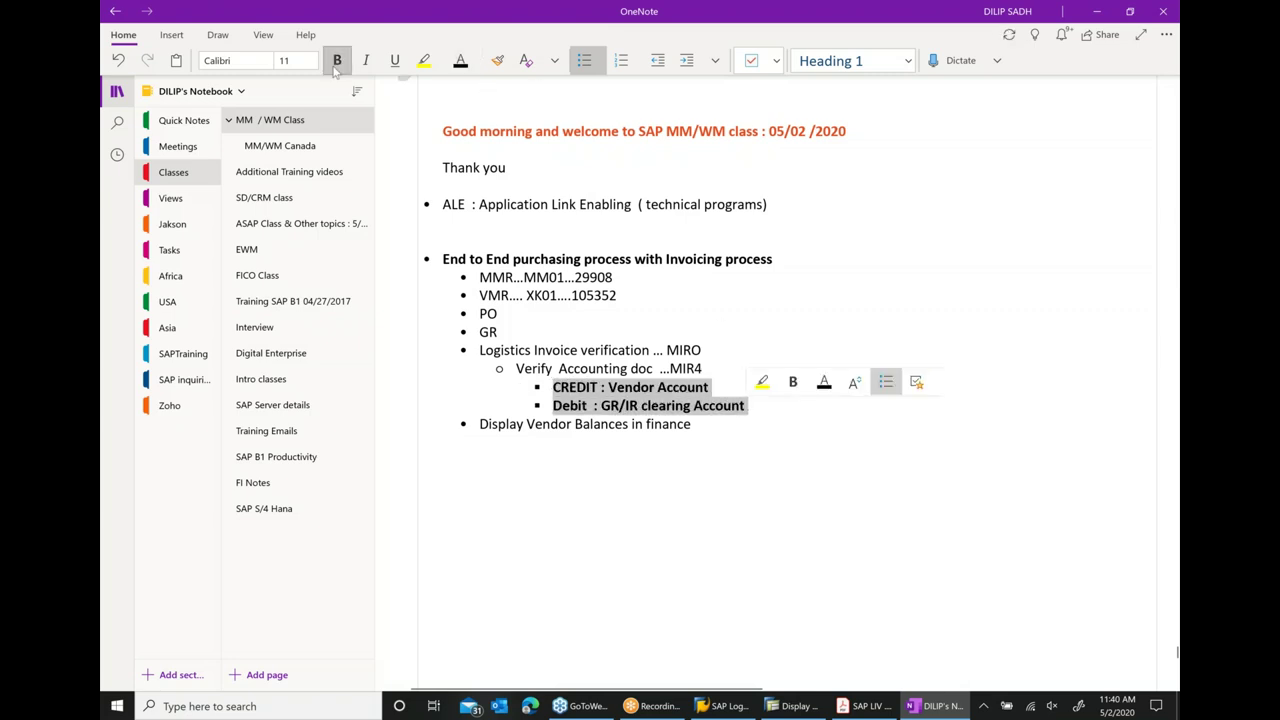
pyautogui.click(478, 61)
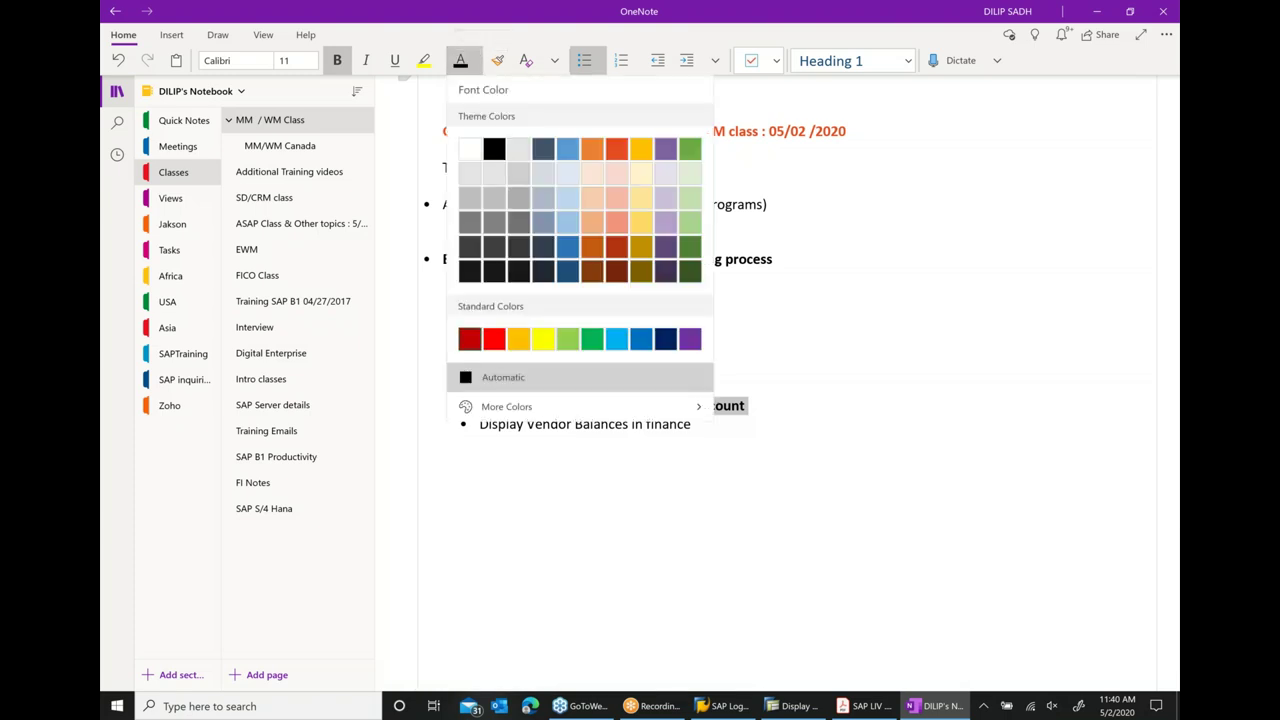
pyautogui.click(470, 339)
pyautogui.click(677, 465)
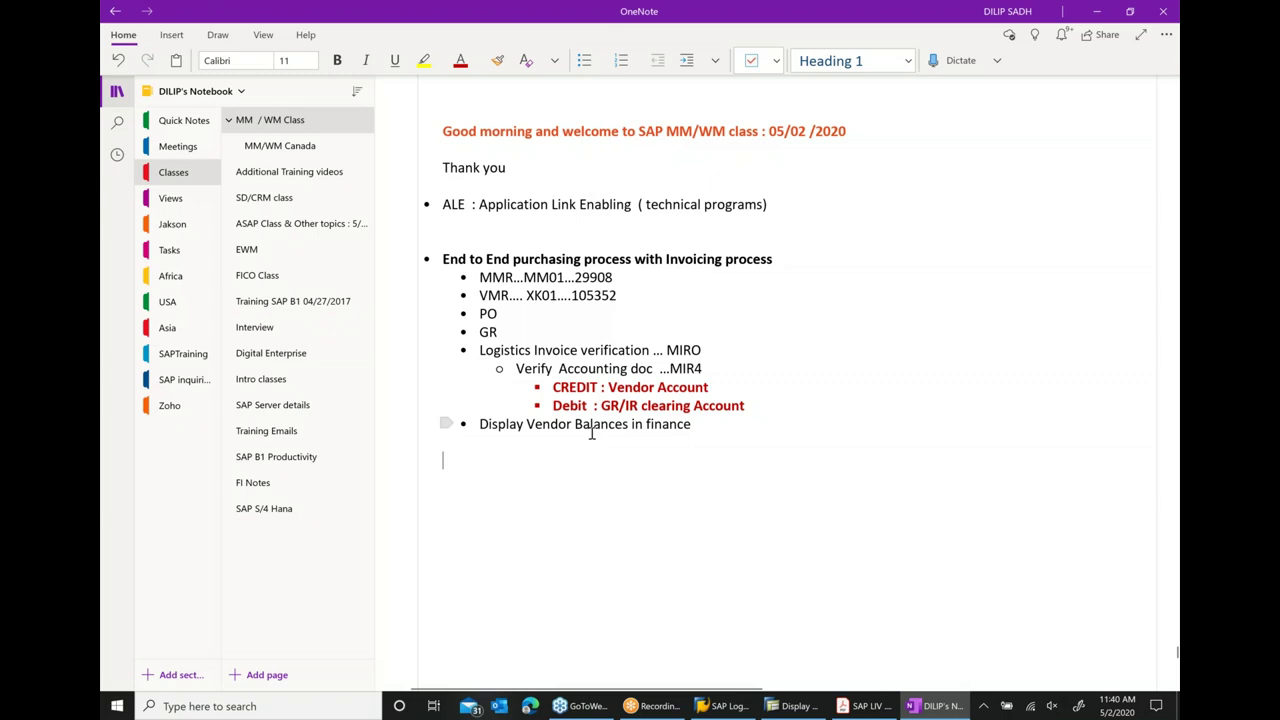
# - Switch back to SAP and exit the accounting document and invoice display to the SAP Easy Access screen
pyautogui.click(787, 707)
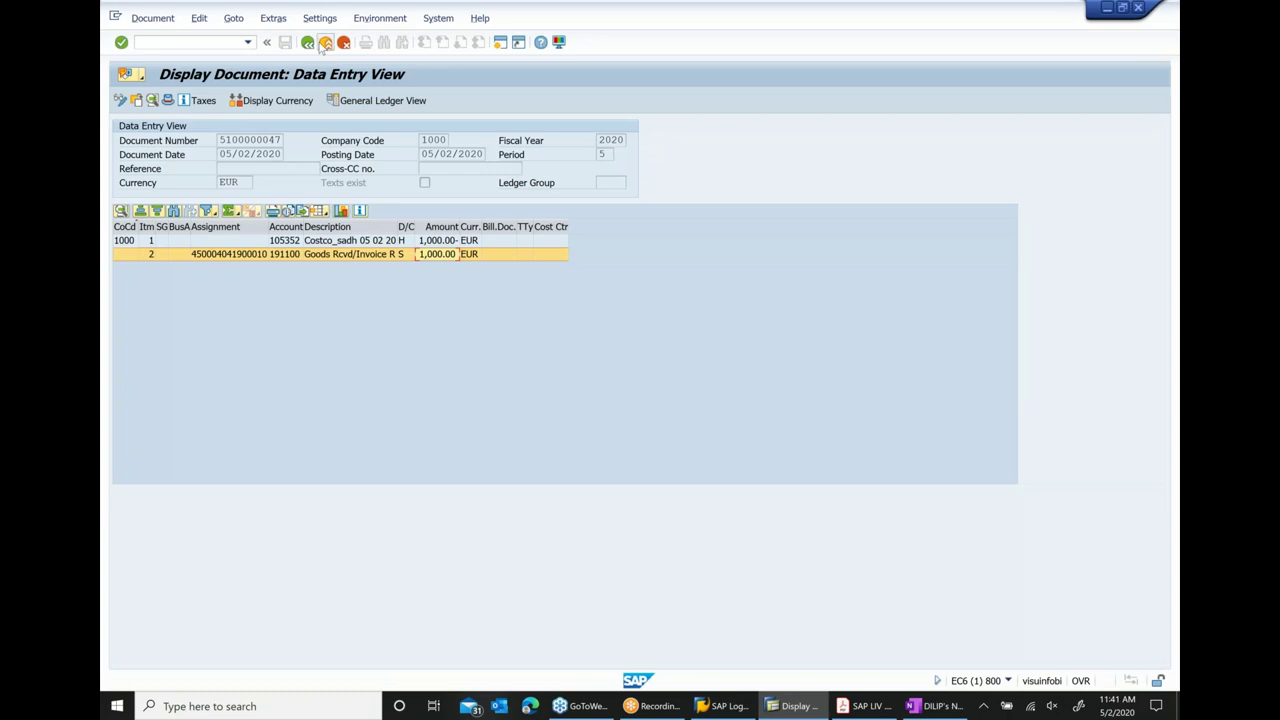
pyautogui.click(325, 42)
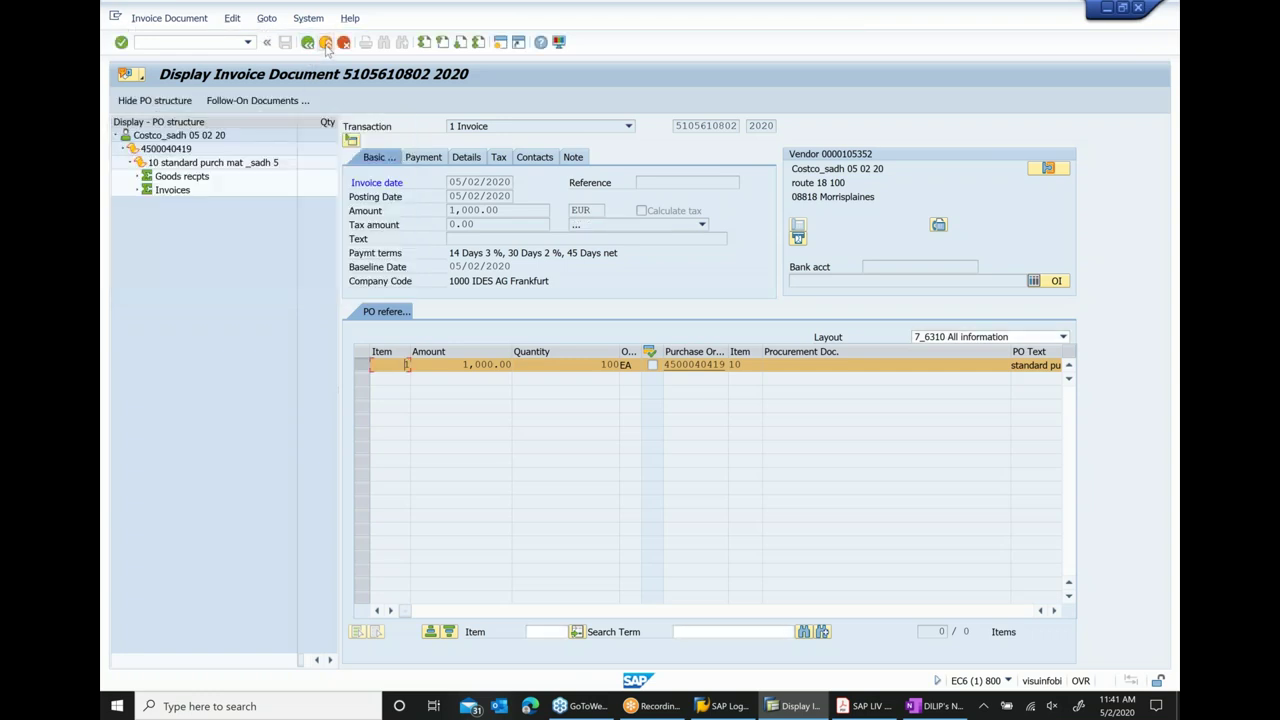
pyautogui.click(326, 44)
pyautogui.hotkey('shift', 'F3')
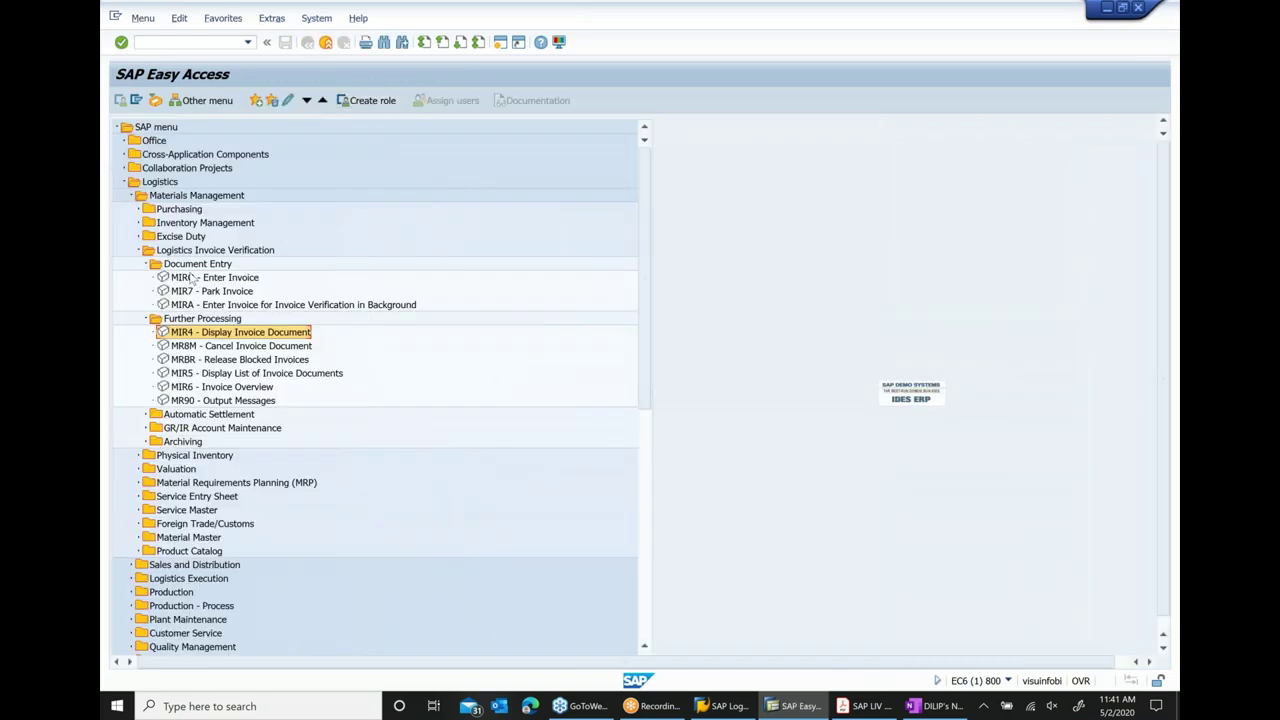
# - Collapse Logistics and expand Accounting, Financial Accounting, Accounts Payable and Account to list the vendor account transactions
pyautogui.click(124, 182)
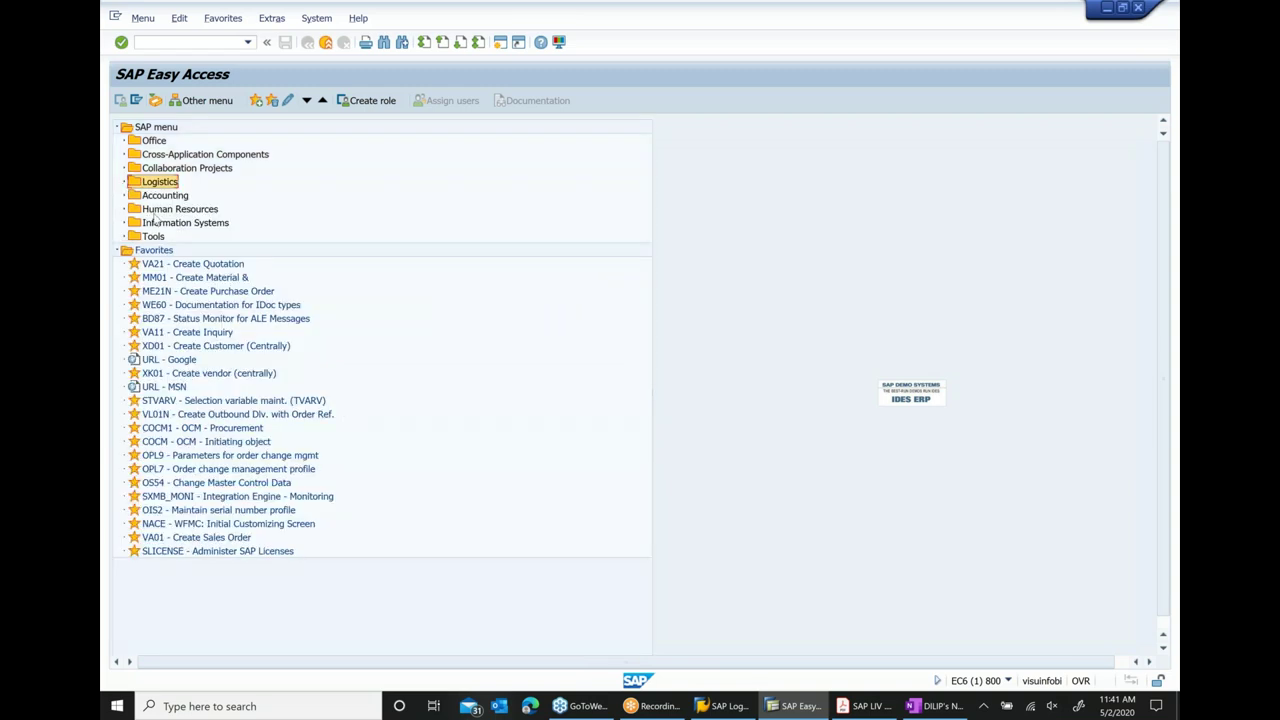
pyautogui.click(160, 196)
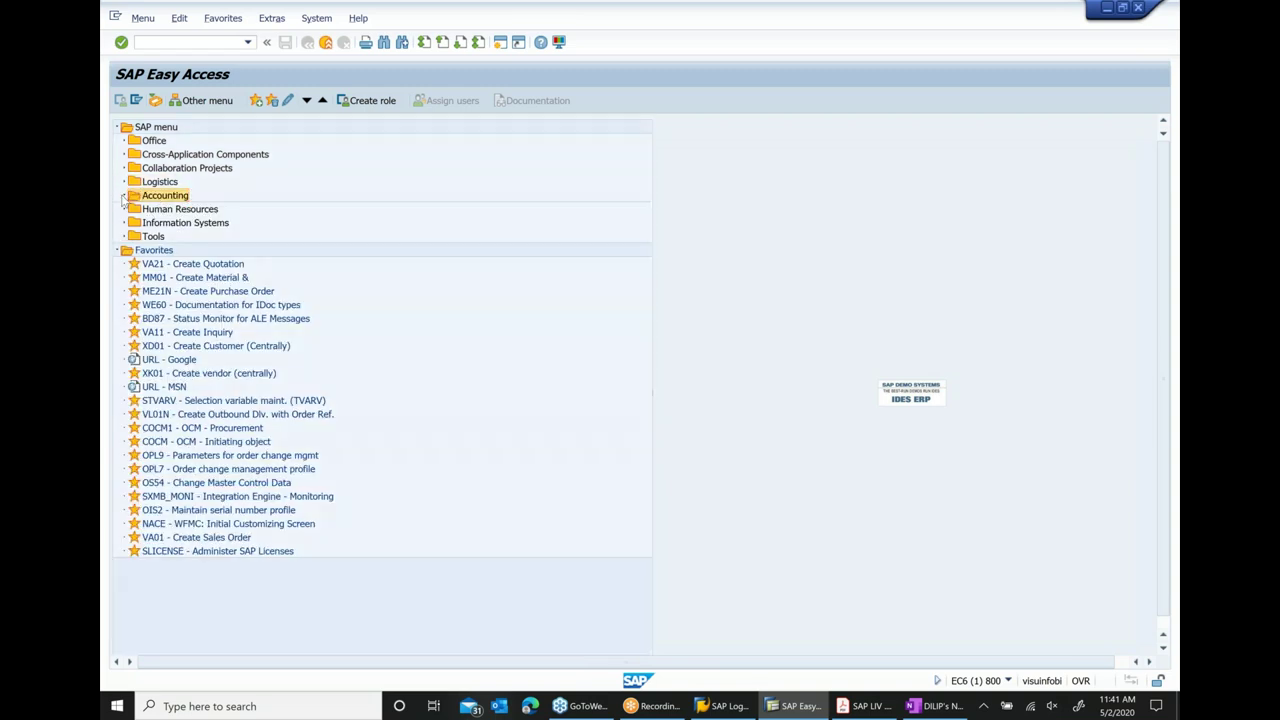
pyautogui.click(124, 196)
pyautogui.click(140, 212)
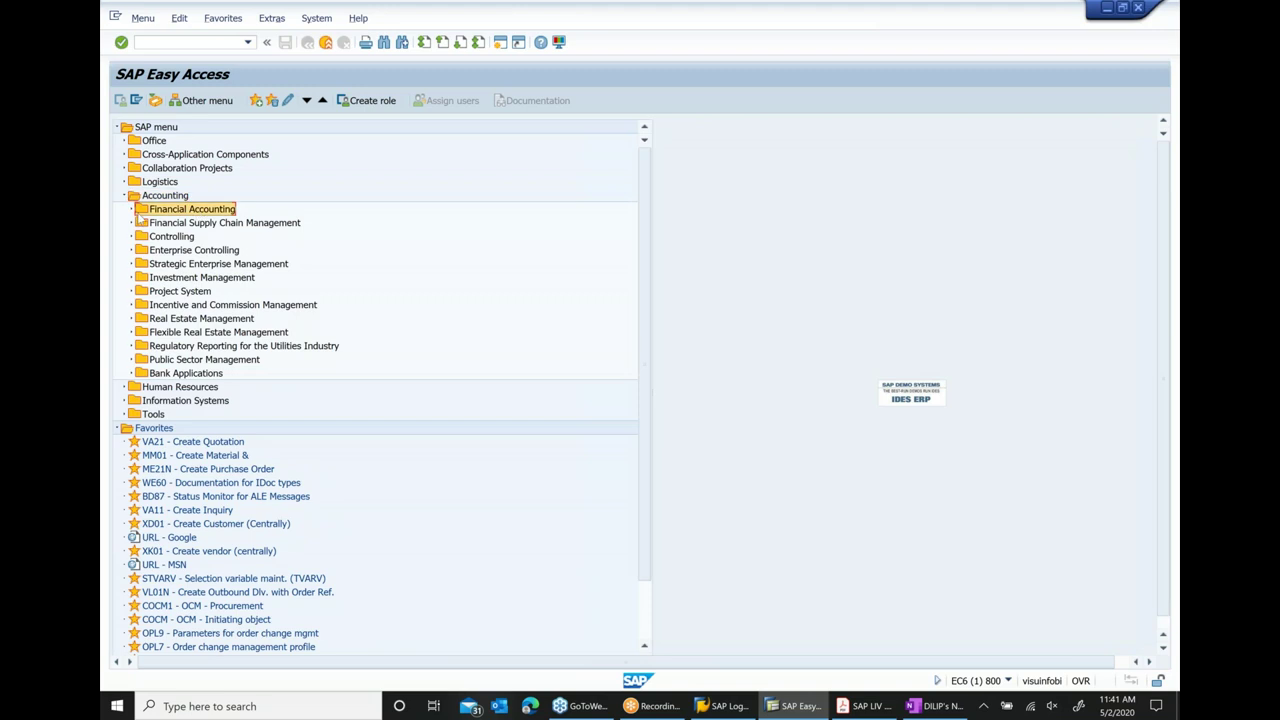
pyautogui.click(132, 211)
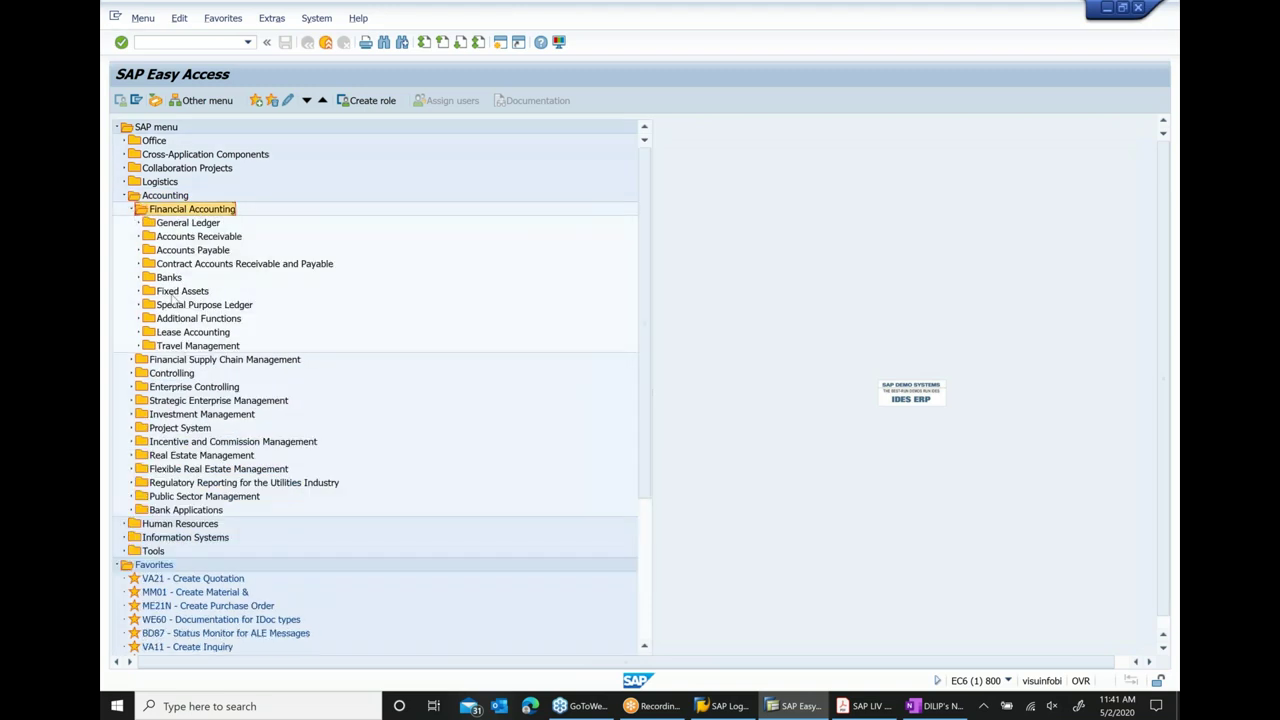
pyautogui.click(193, 249)
pyautogui.click(140, 250)
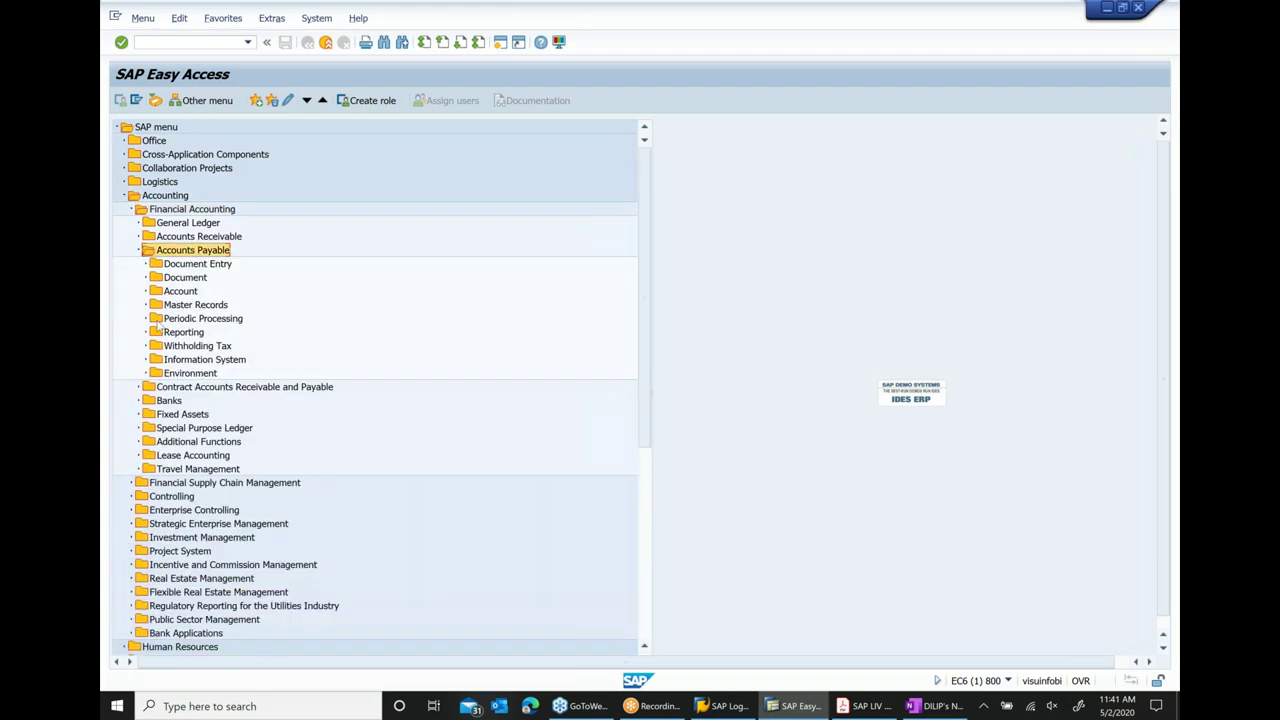
pyautogui.click(173, 293)
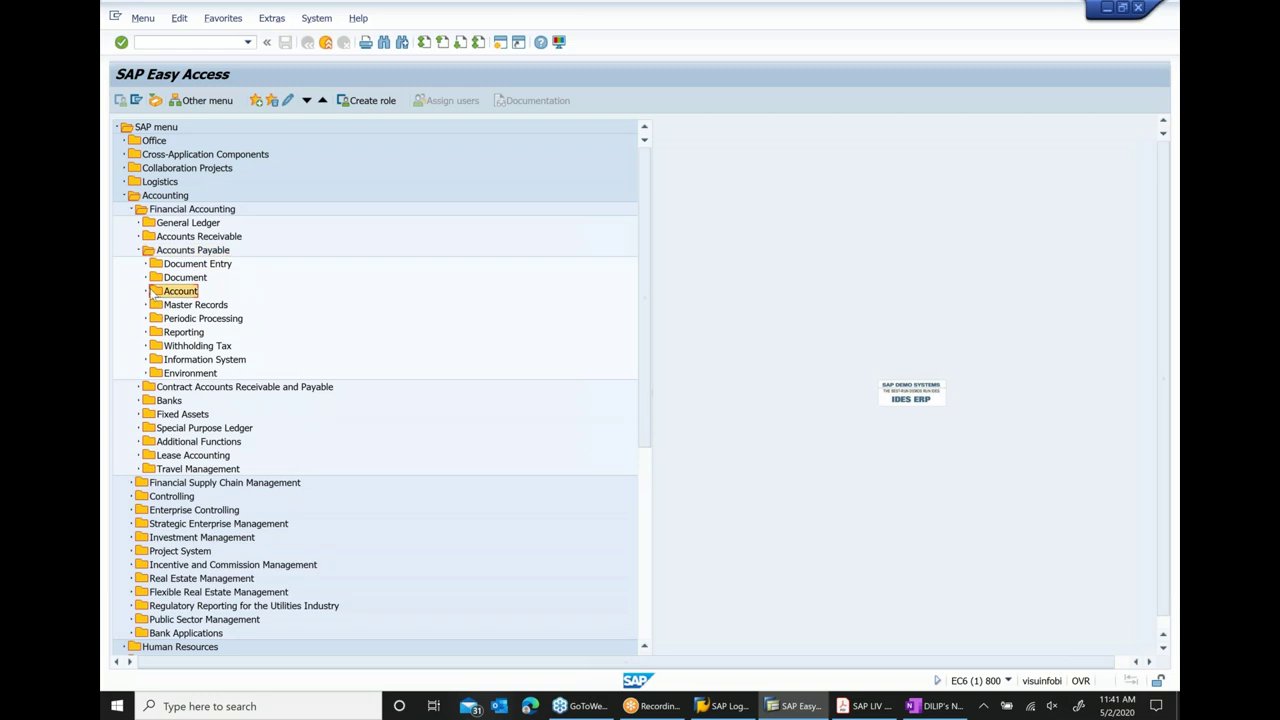
pyautogui.click(146, 291)
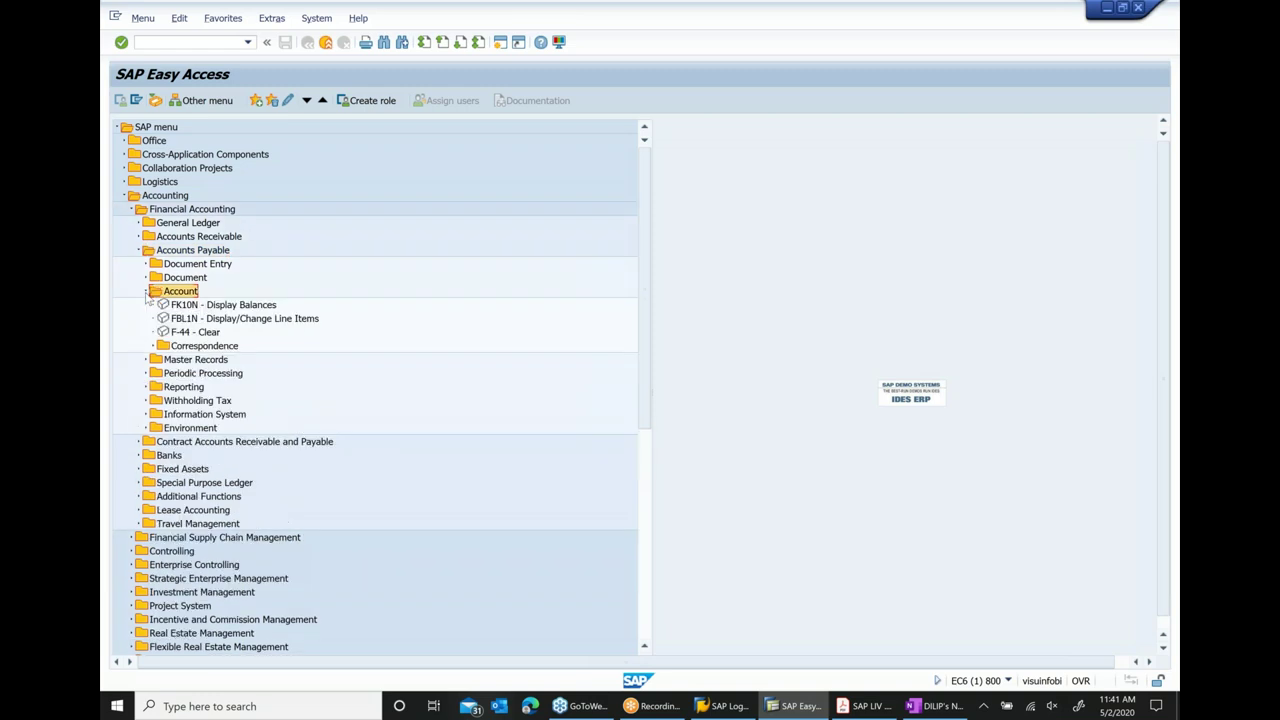
# - Select transaction FK10N - Display Balances, and append "...FK10N" to the "Display Vendor Balances in finance" bullet in the OneNote notes
pyautogui.click(228, 308)
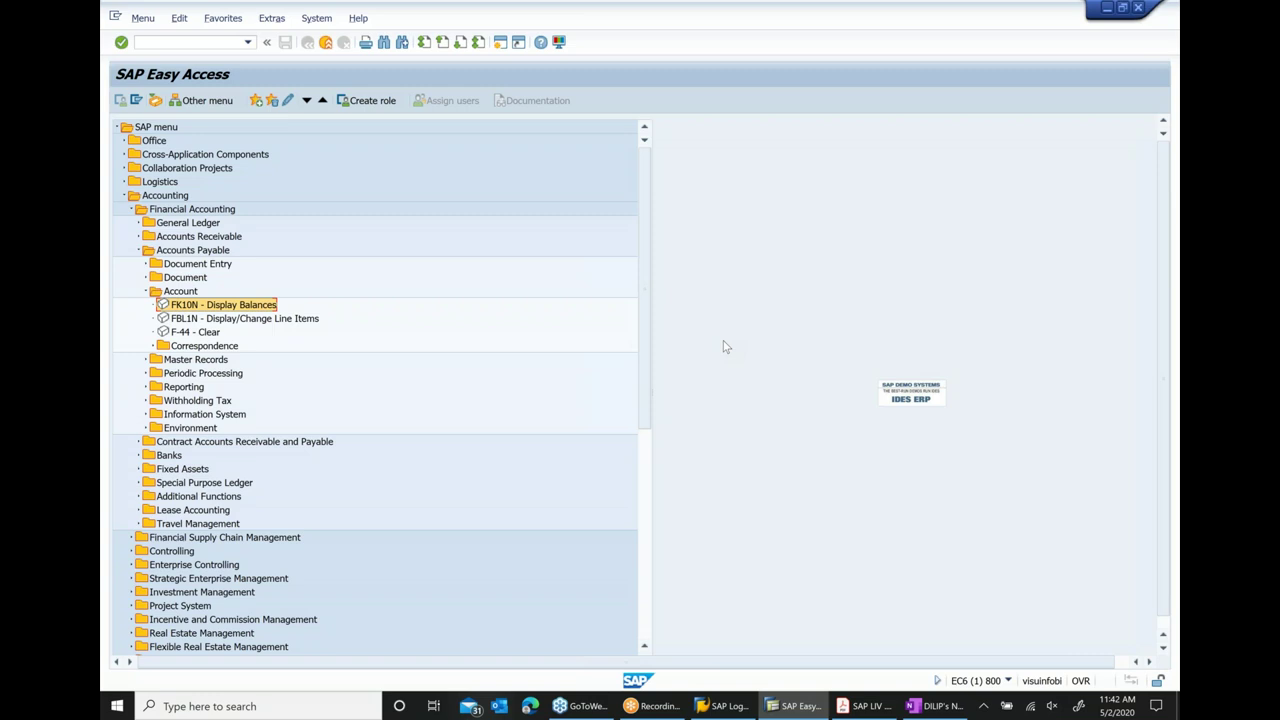
pyautogui.click(906, 708)
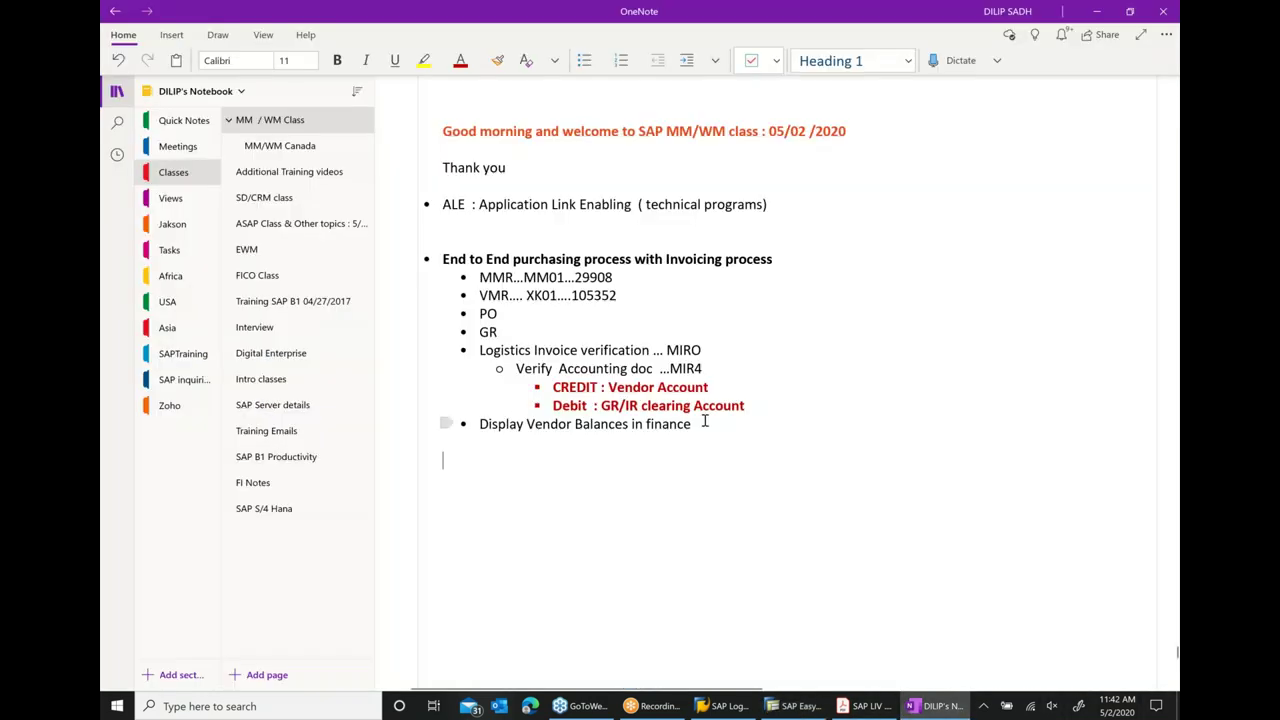
pyautogui.write('...FK')
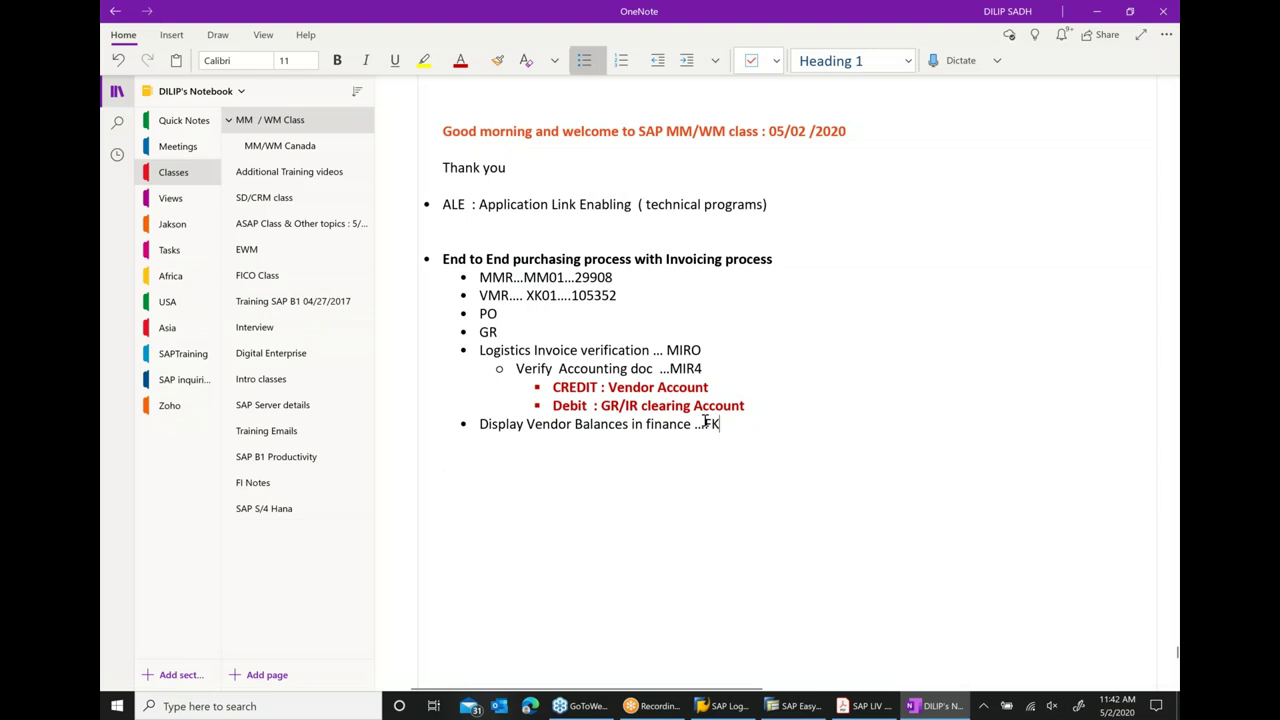
pyautogui.write('10N')
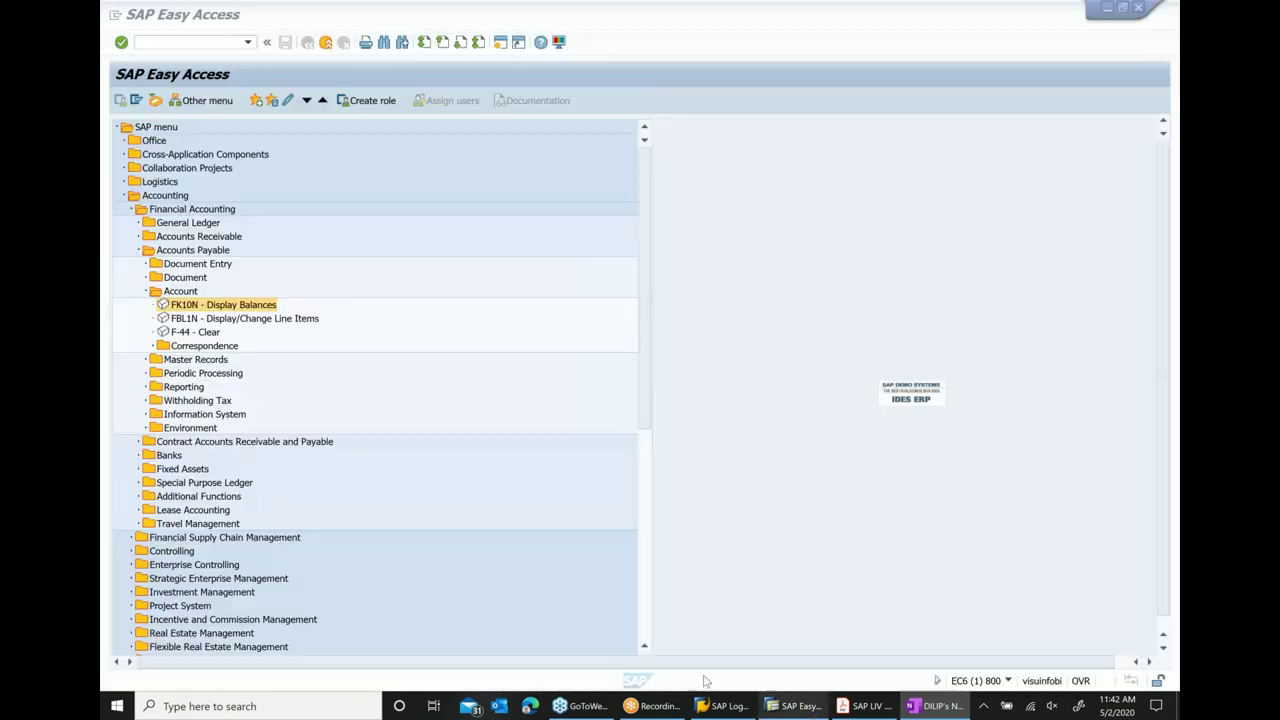
# - Switch back to SAP, run FK10N for the prefilled vendor, company code 1000 and fiscal year 2020, and examine the credit and balance columns
pyautogui.click(795, 706)
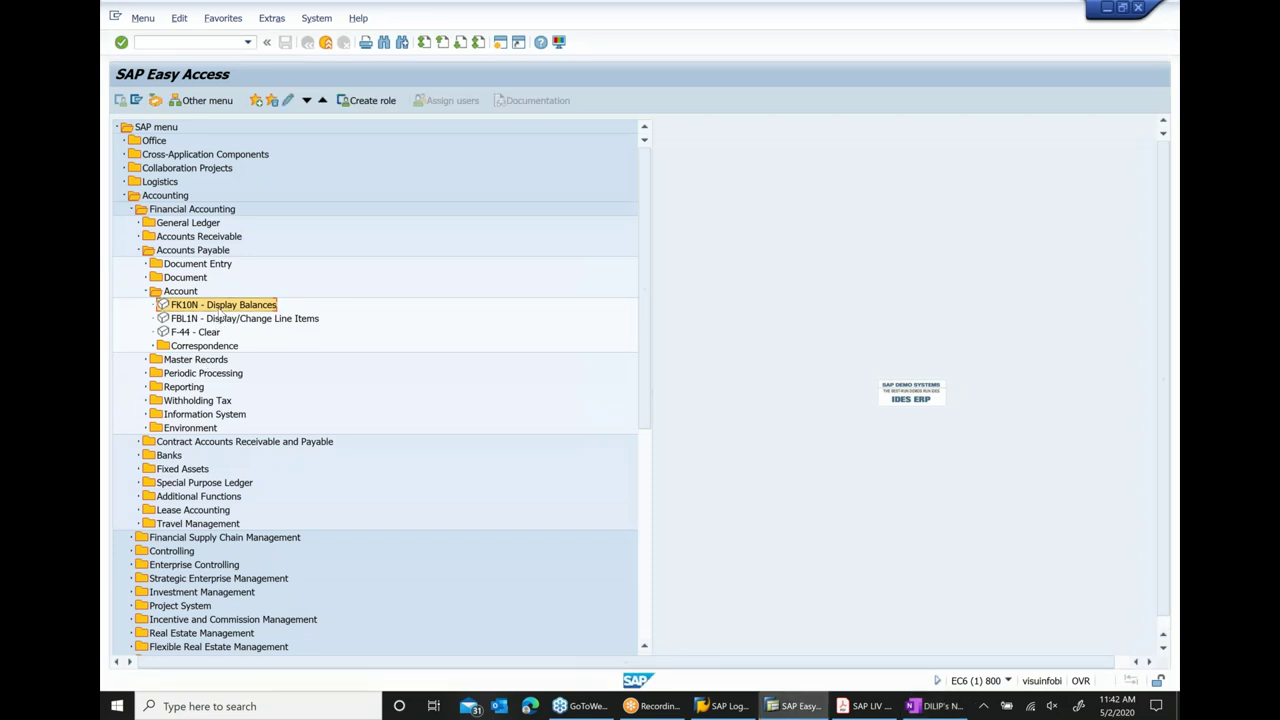
pyautogui.press('Return')
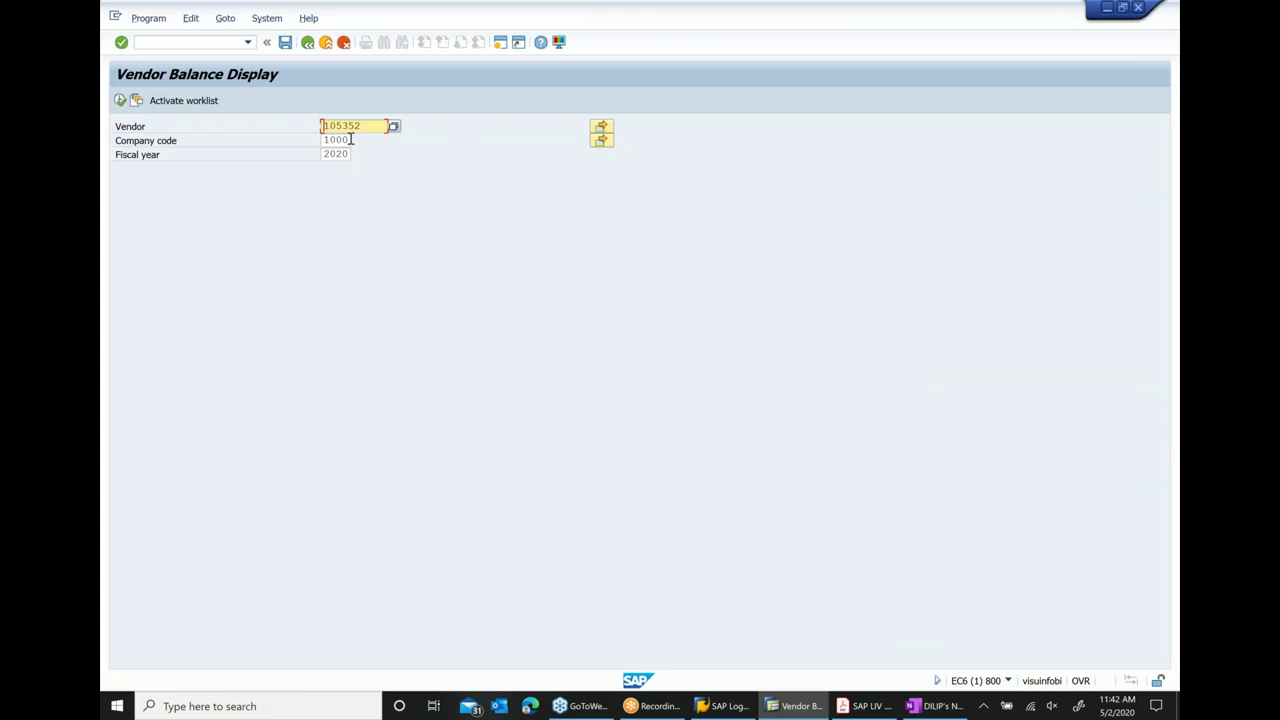
pyautogui.click(122, 101)
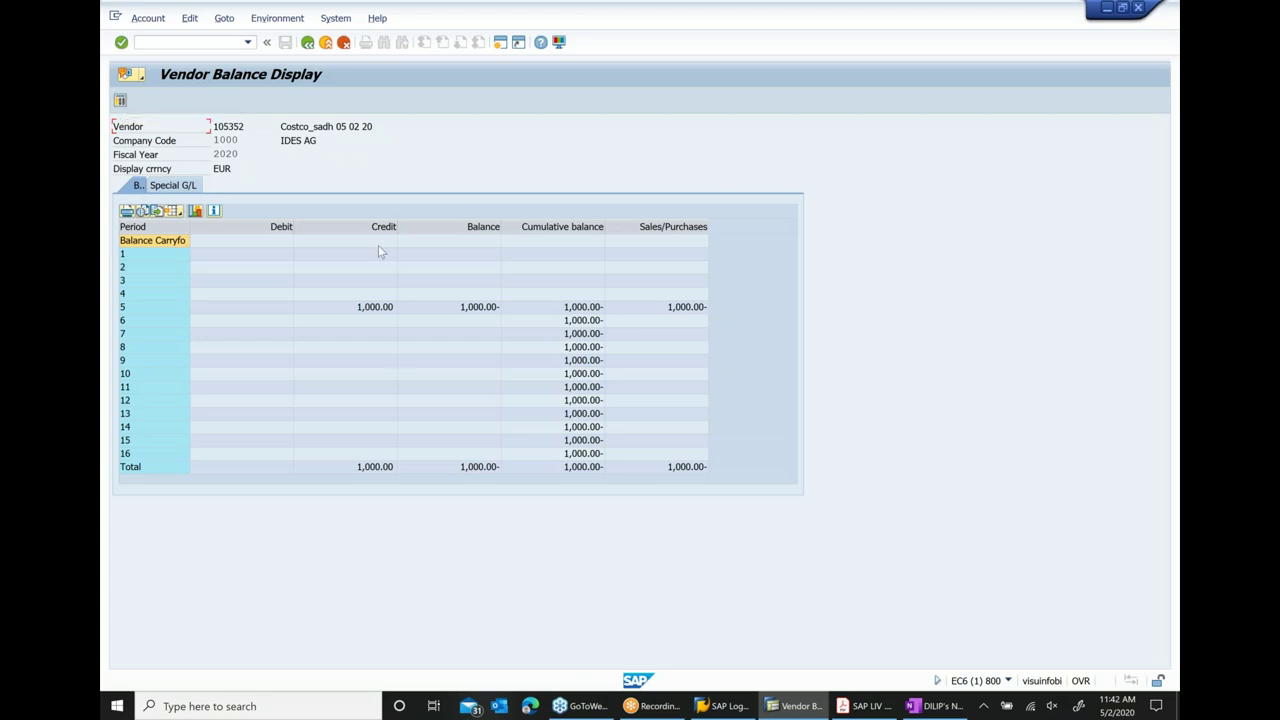
pyautogui.doubleClick(216, 127)
pyautogui.click(380, 226)
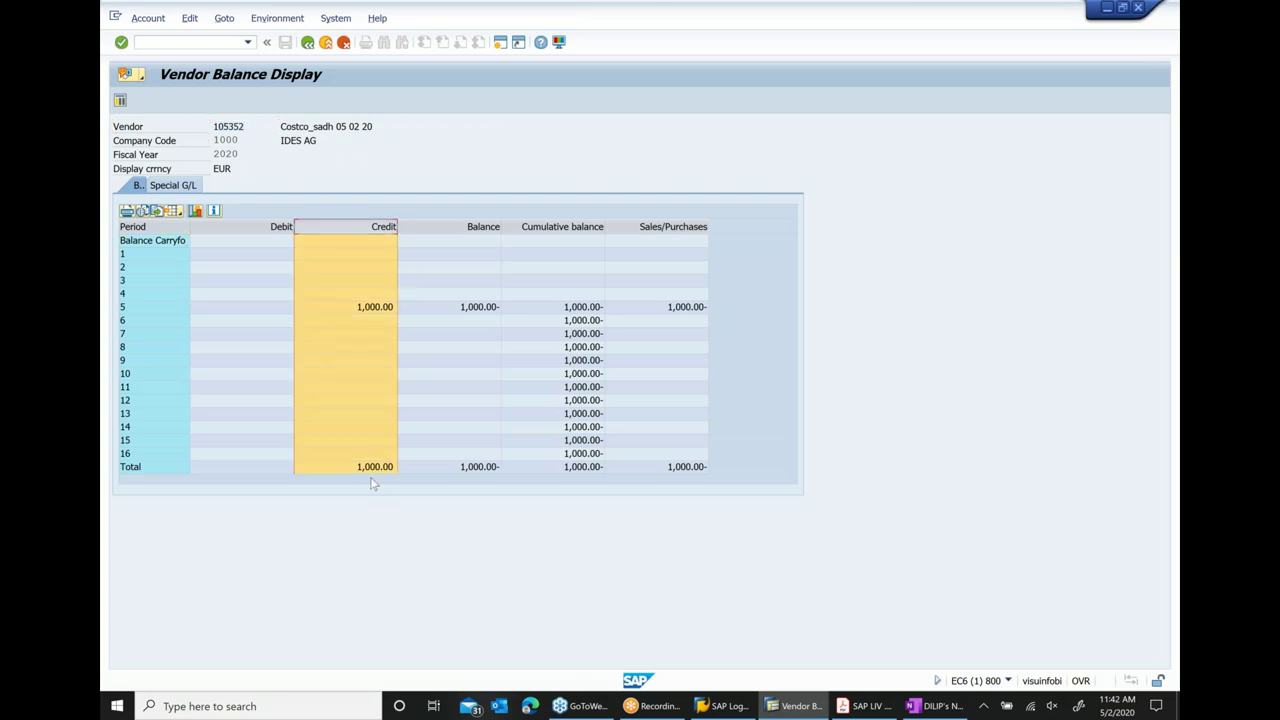
pyautogui.click(473, 229)
pyautogui.click(479, 466)
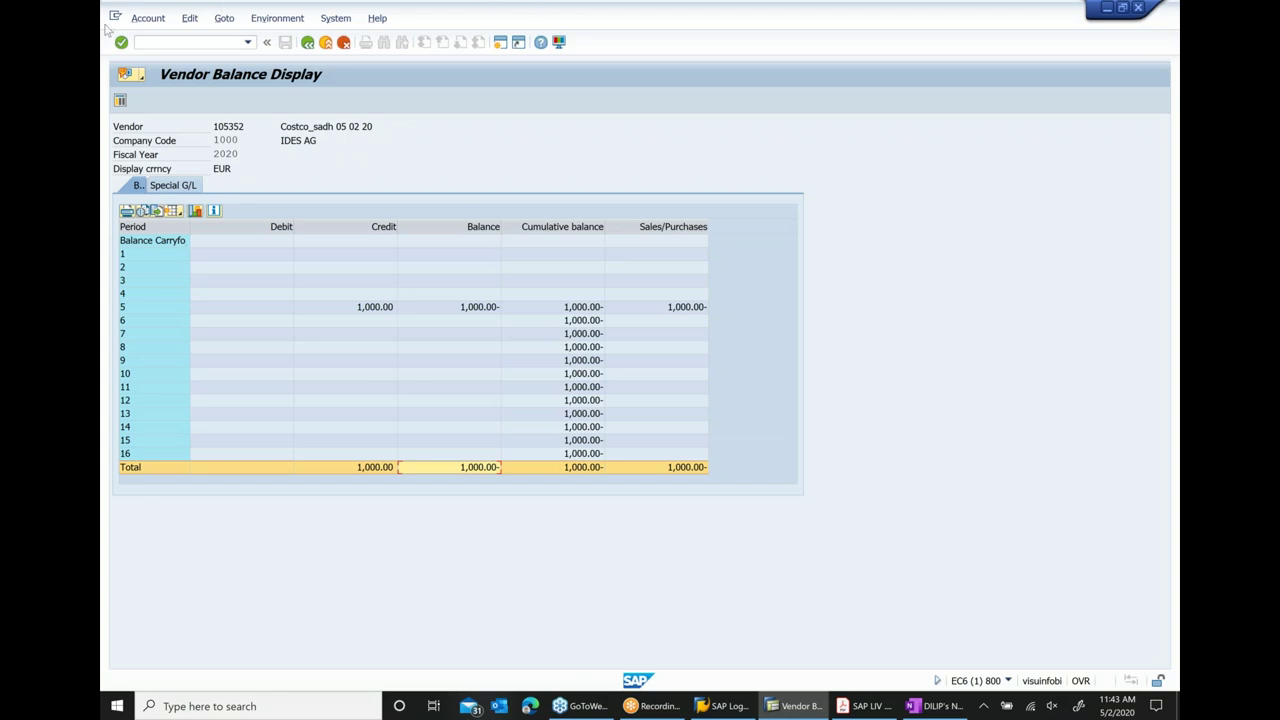
# - Switch to the SAP LIV PDF in Acrobat Reader and view page 16, "Information from an Invoice"
pyautogui.click(862, 704)
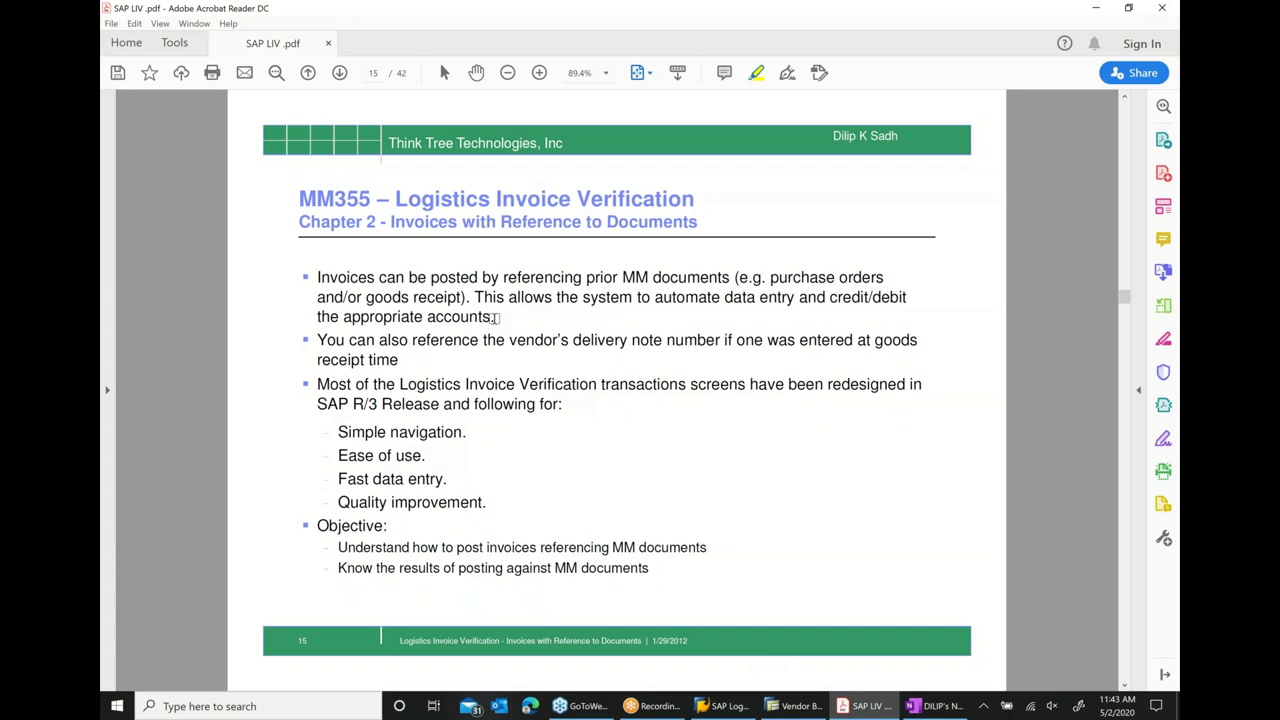
pyautogui.click(340, 73)
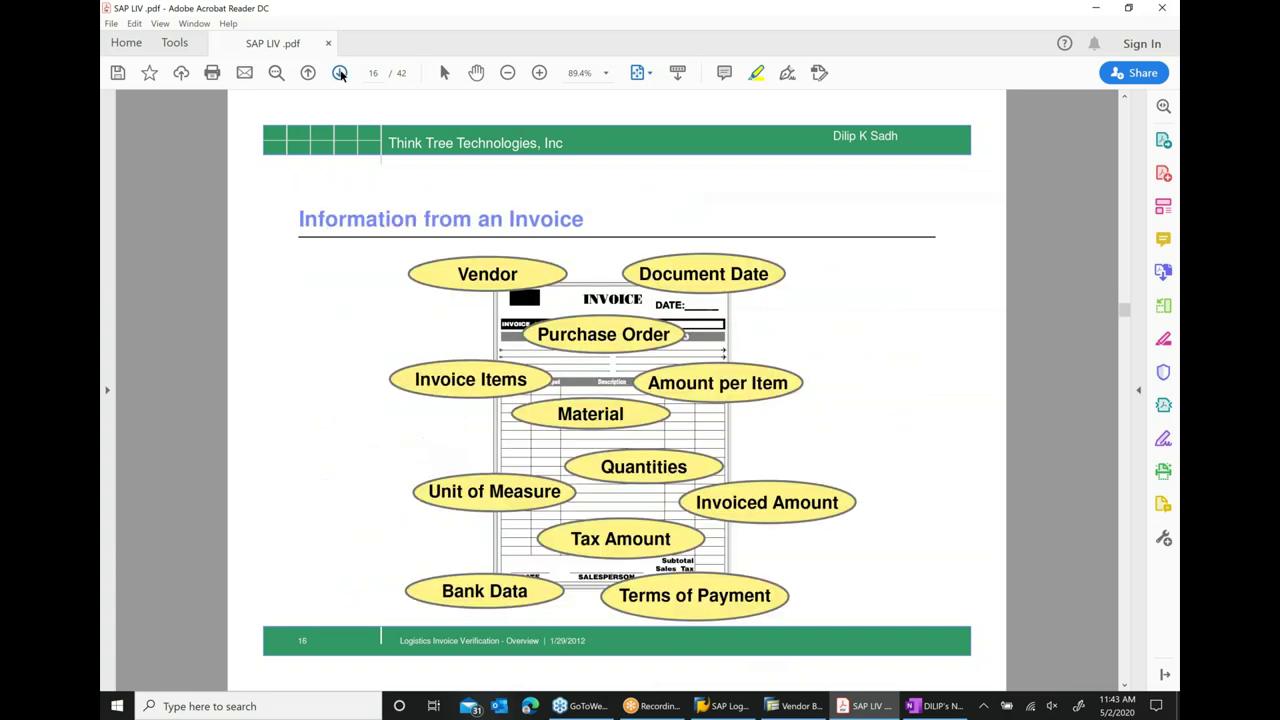
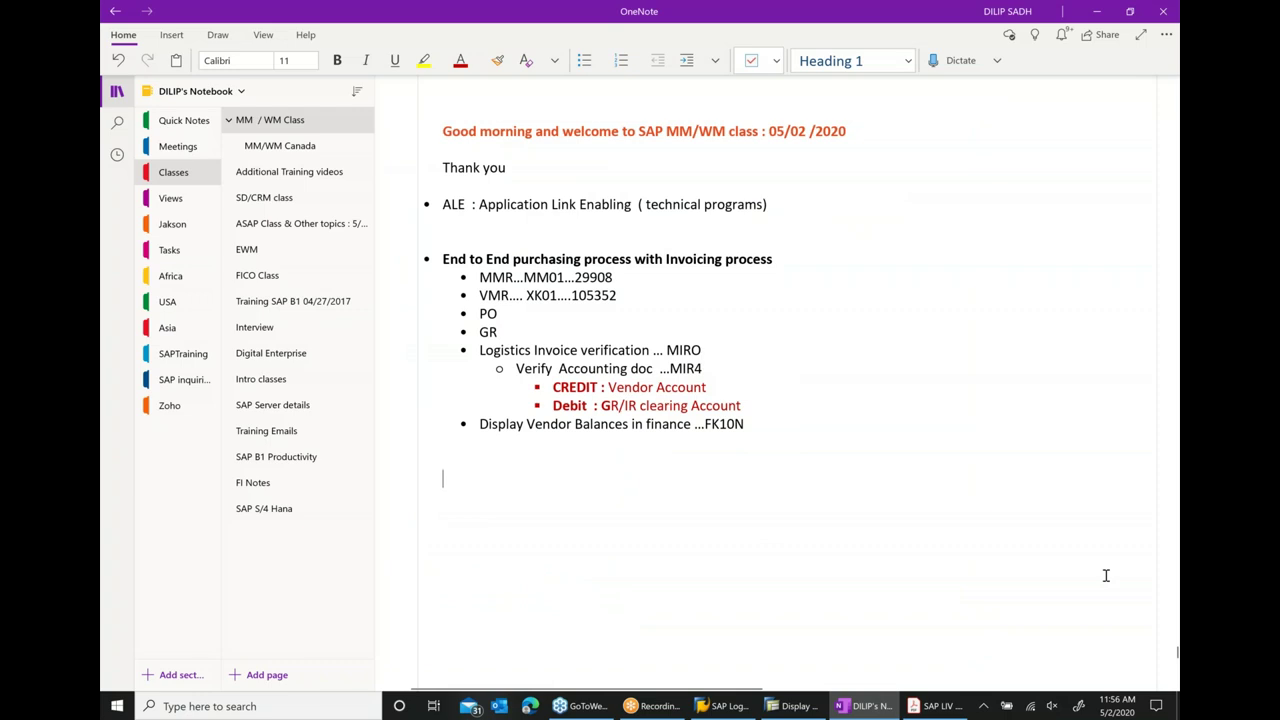
# - Below the existing list in the OneNote notes, add the bullet "End to end purchasing process with COST CENTER"
pyautogui.hotkey('ctrl', '.')
pyautogui.write('End')
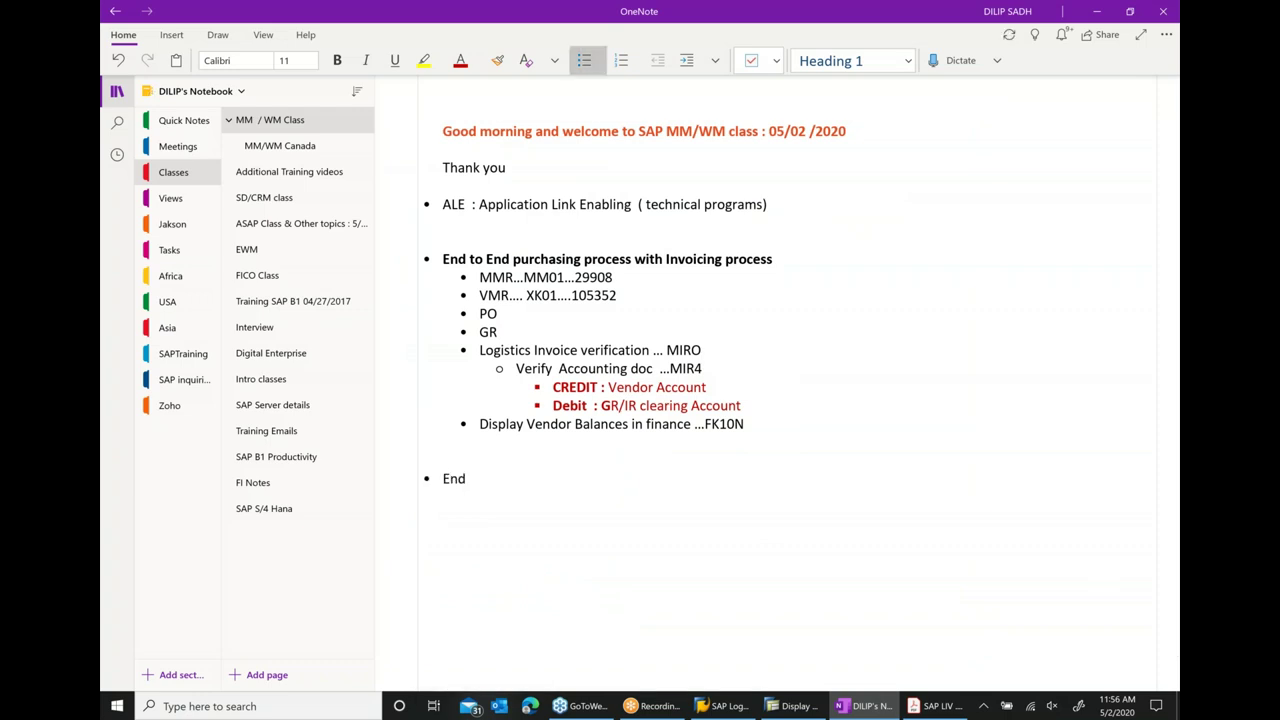
pyautogui.write(' to end purchasing proces')
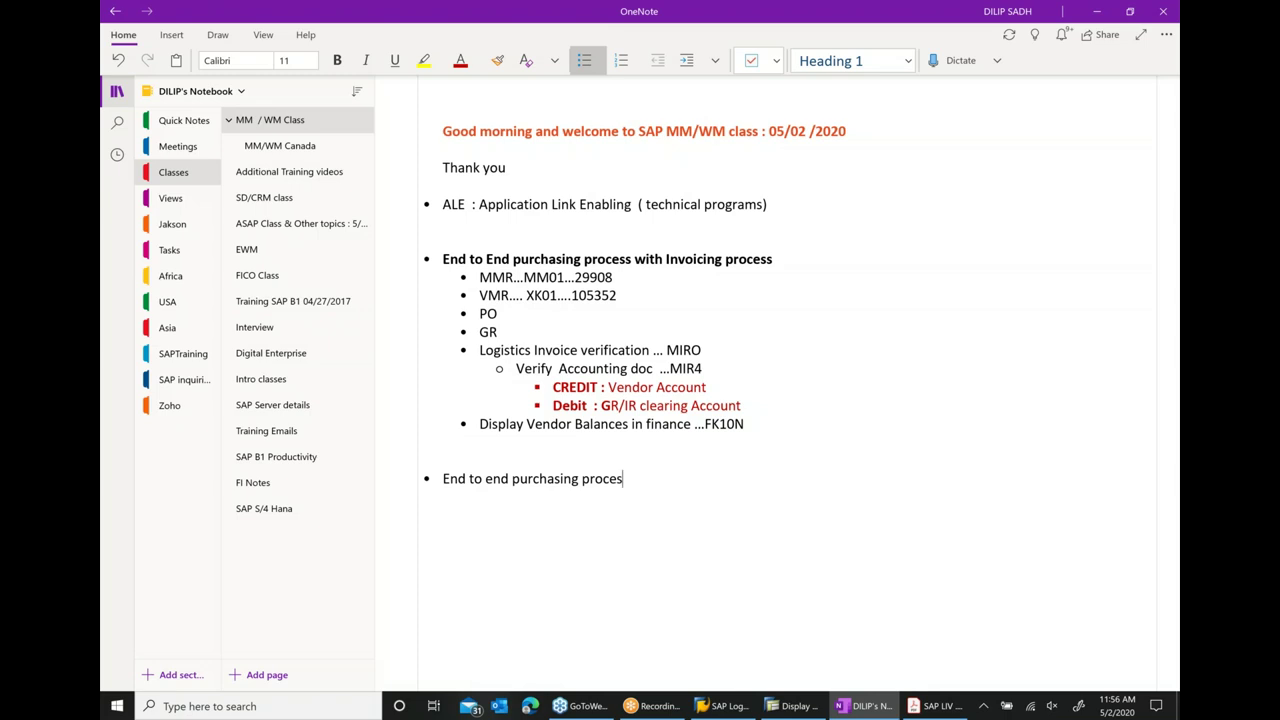
pyautogui.write('s with COST CENTER')
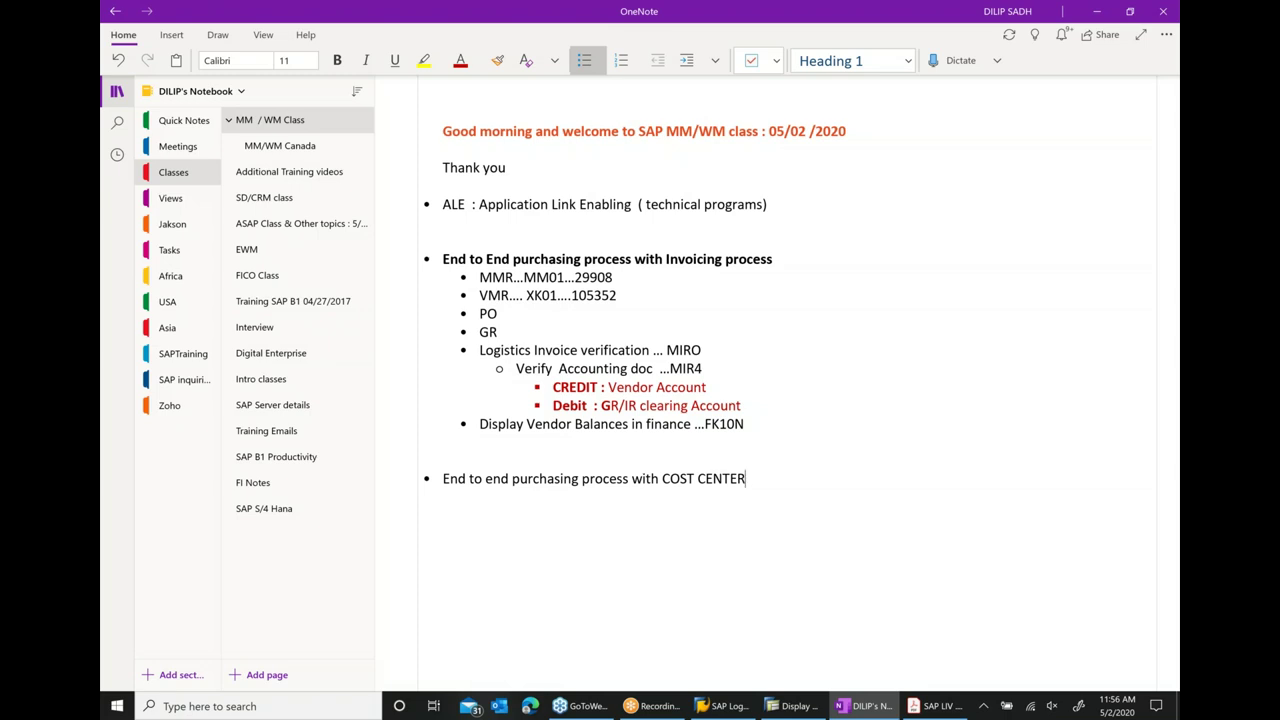
# - Add indented sub-bullets "PO with Cost center", "GR" and "LIV" under the COST CENTER bullet
pyautogui.press('Return')
pyautogui.click(687, 64)
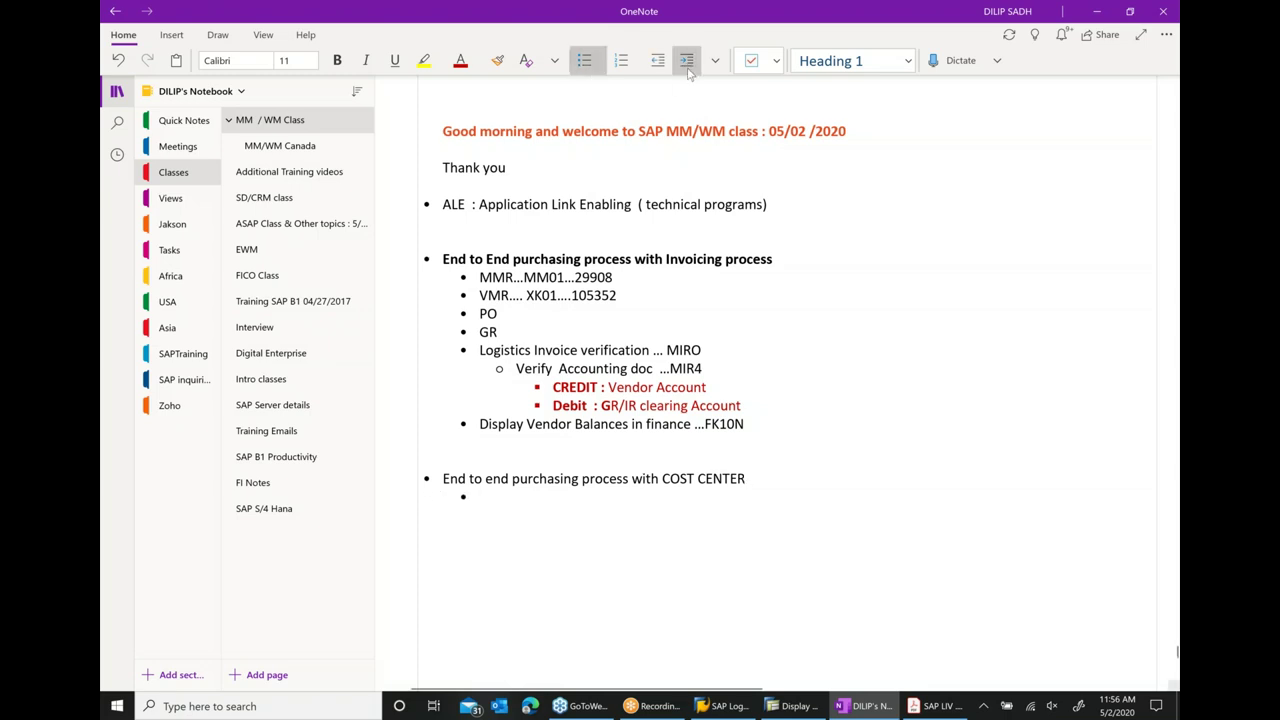
pyautogui.write('PO with Cost center')
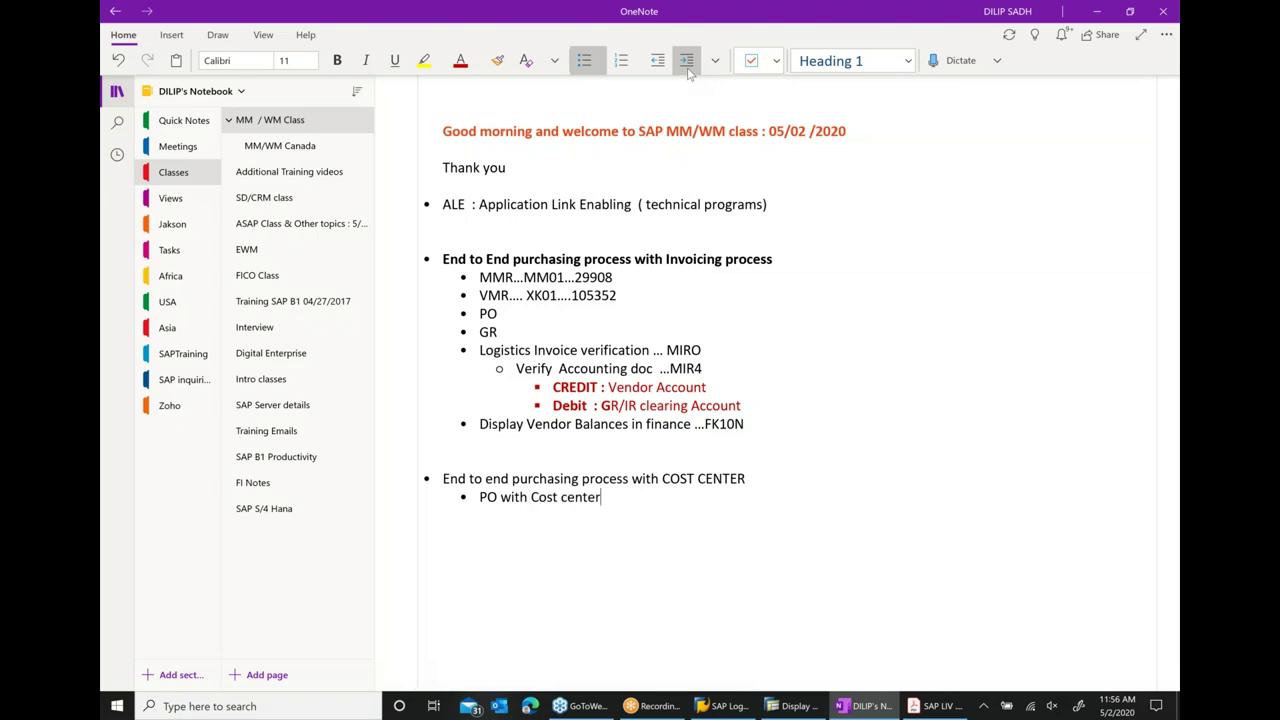
pyautogui.press('Return')
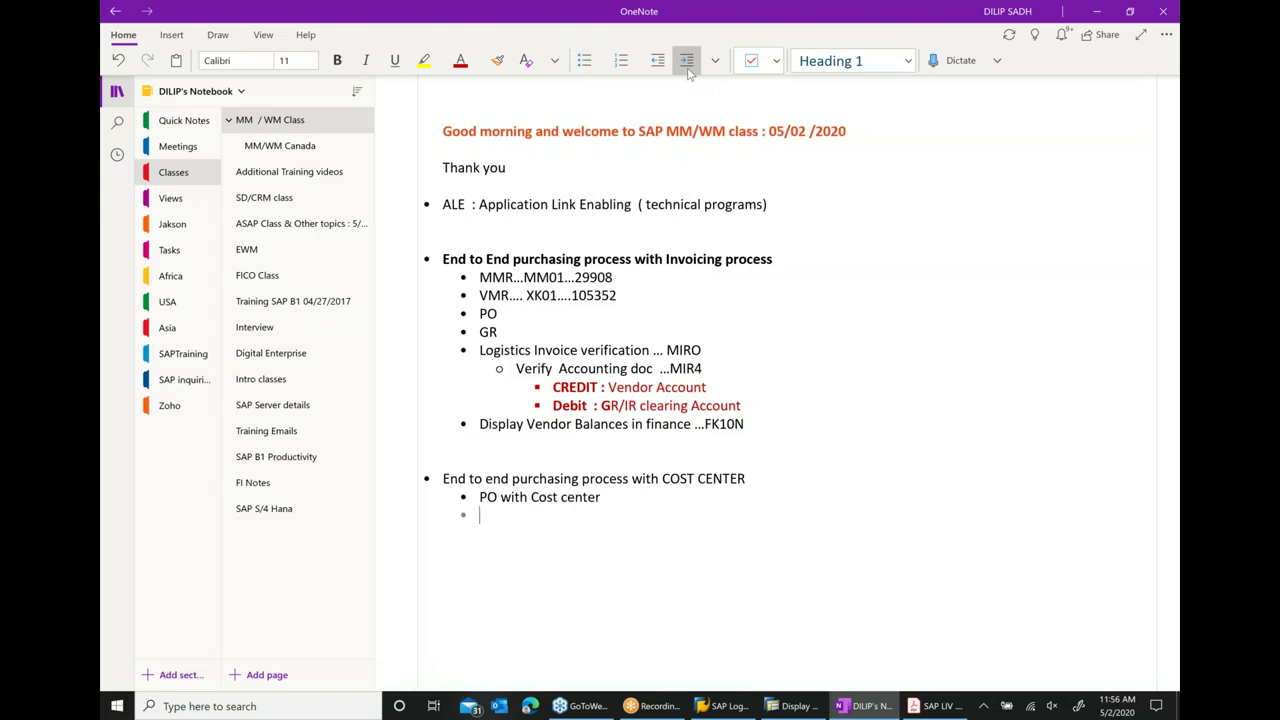
pyautogui.write('GR')
pyautogui.press('Return')
pyautogui.write('LIV')
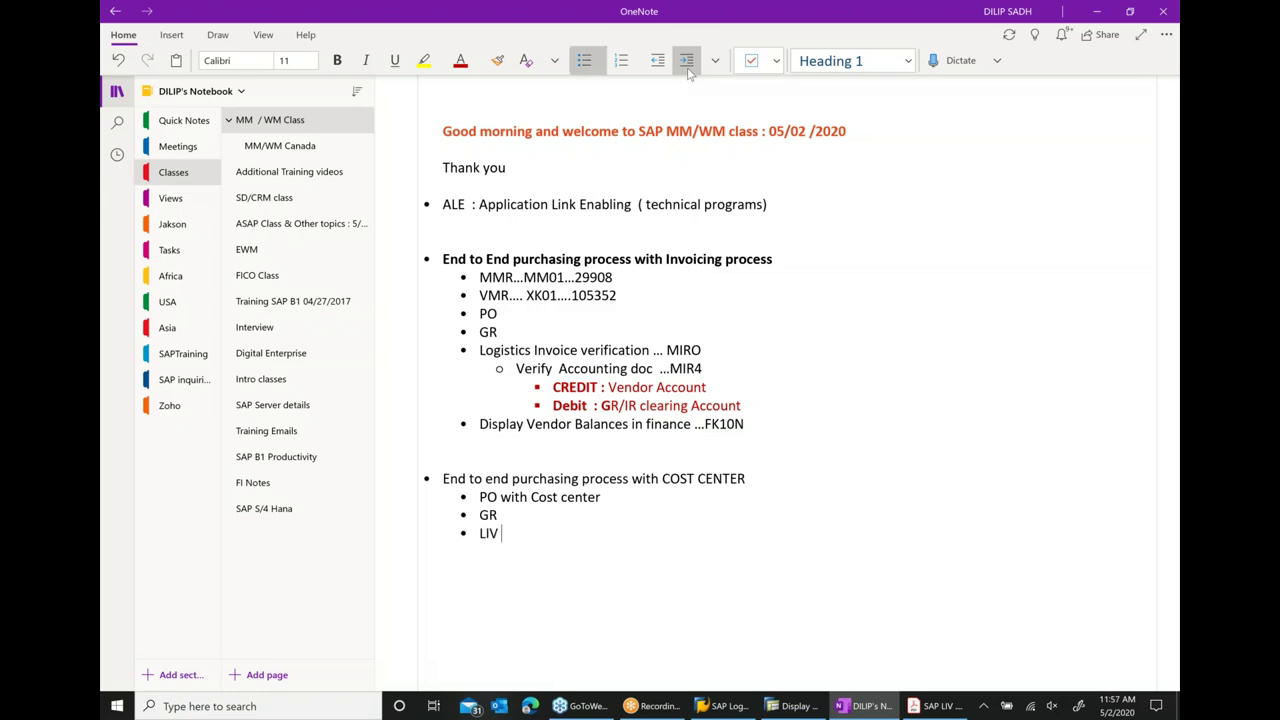
# - Add the sub-bullet "Verify LIV ....MIR4" and append "....MIRO" to the LIV sub-bullet
pyautogui.press('Return')
pyautogui.write('Veif')
pyautogui.press('BackSpace')
pyautogui.press('BackSpace')
pyautogui.write('rify')
pyautogui.write(' LI ')
pyautogui.write('a')
pyautogui.press('BackSpace')
pyautogui.write('....MIR4')
pyautogui.click(535, 537)
pyautogui.write('....M')
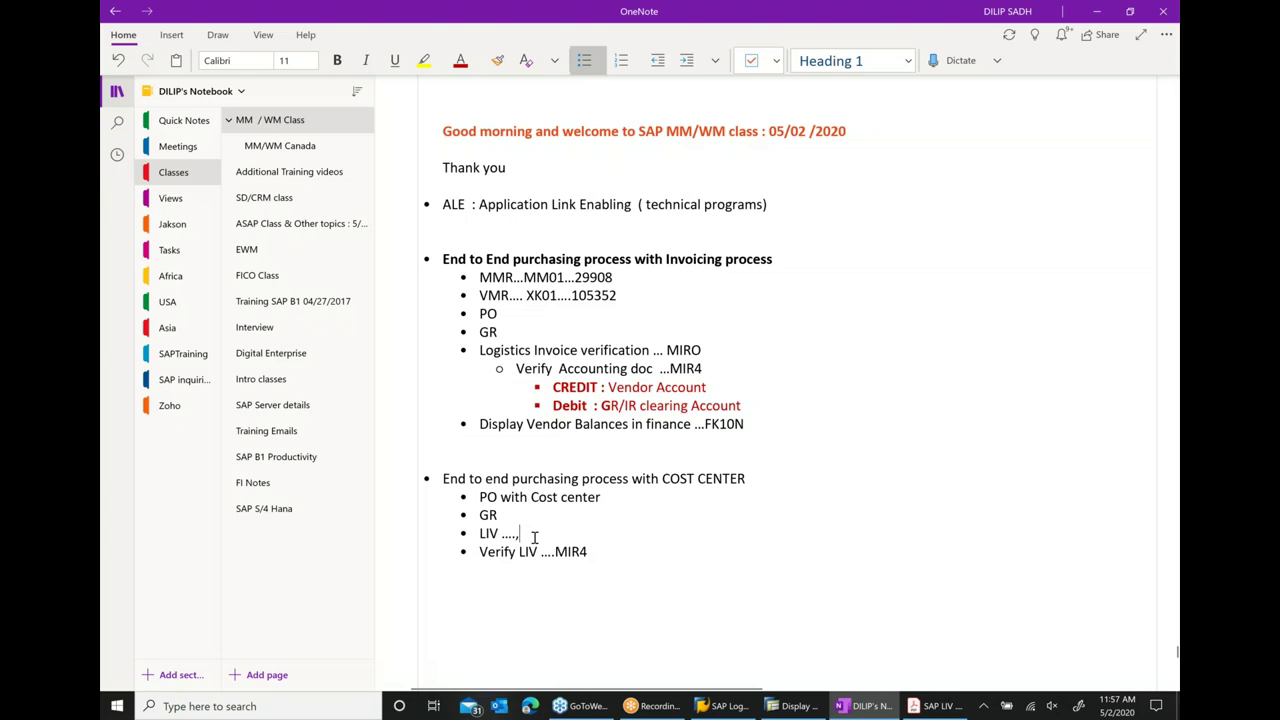
pyautogui.write('IRO')
# - Make the "End to end purchasing process with COST CENTER" line bold
pyautogui.moveTo(745, 478); pyautogui.dragTo(432, 478)
pyautogui.click(474, 449)
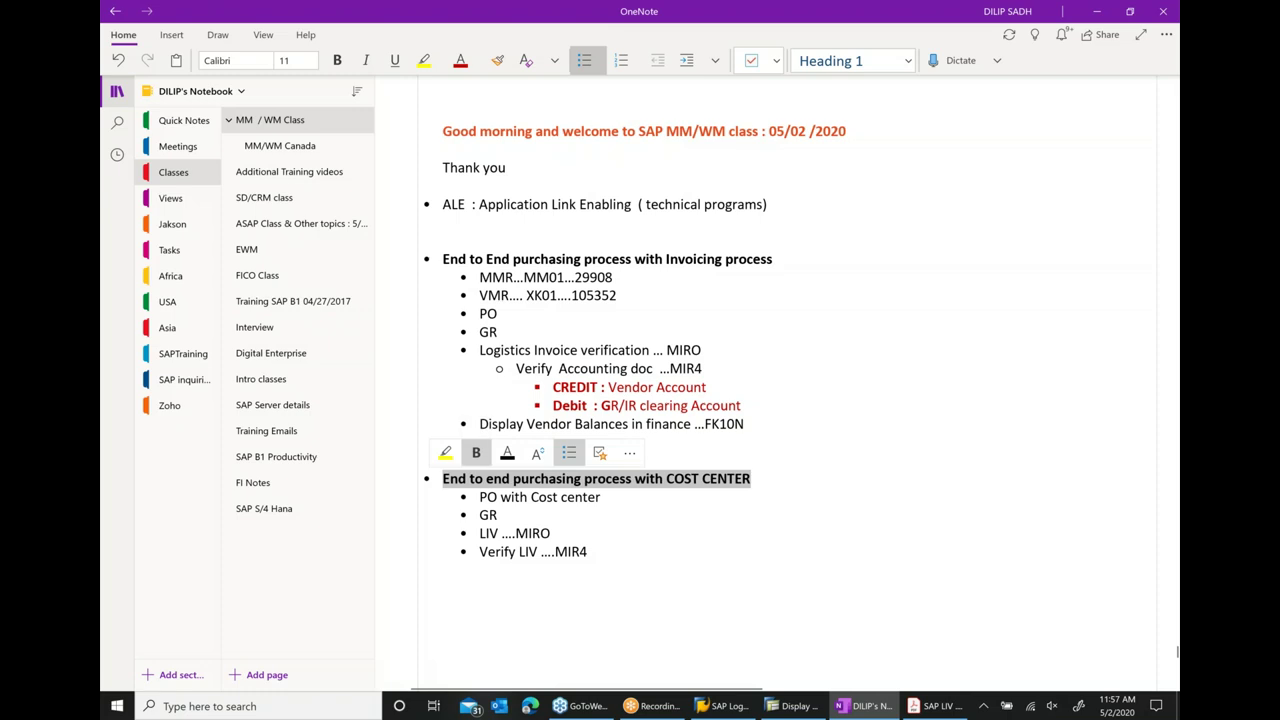
pyautogui.scroll(-2, 644, 328)
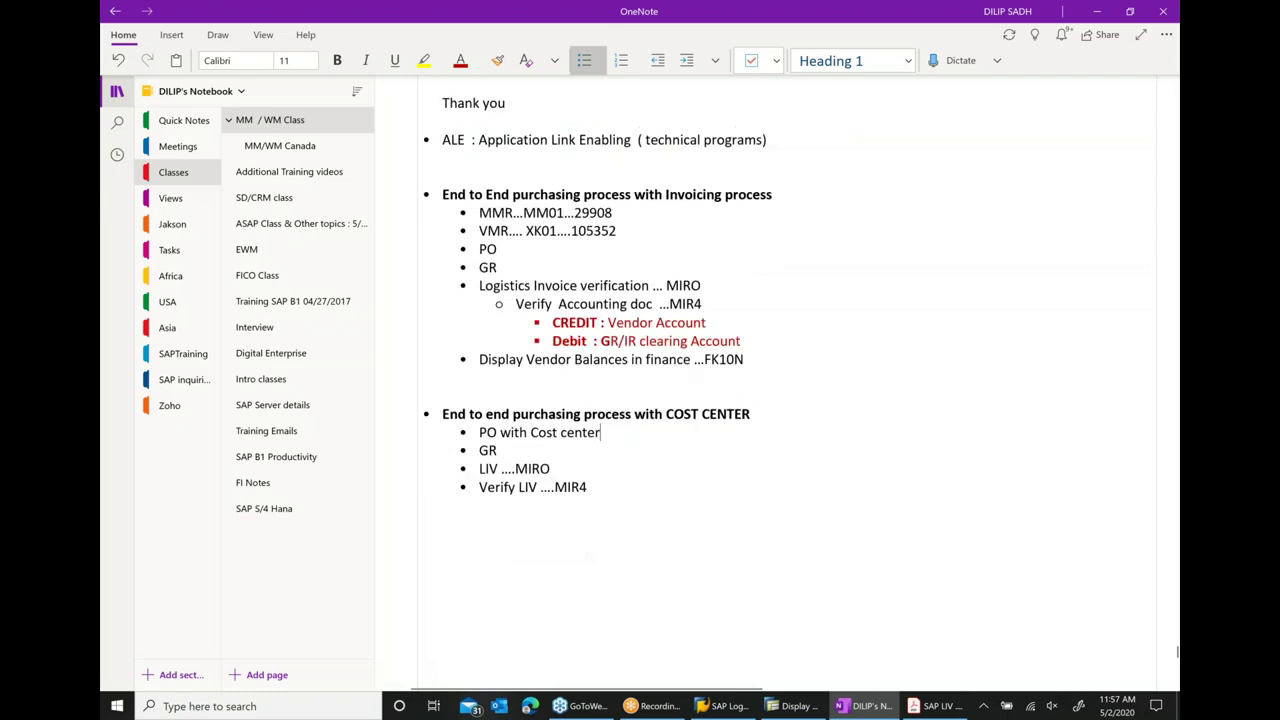
# - Switch back to SAP and leave the accounting document by starting transaction ME21N to create a purchase order
pyautogui.click(795, 706)
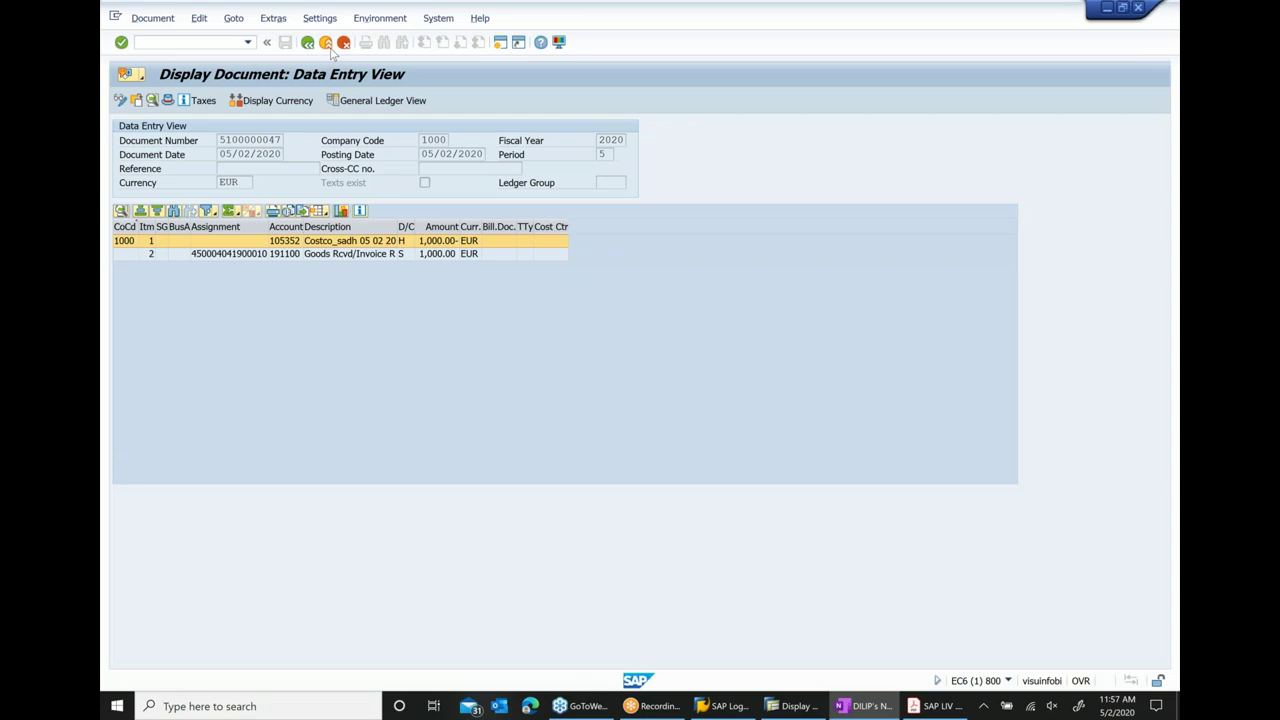
pyautogui.click(212, 38)
pyautogui.write('/NME21')
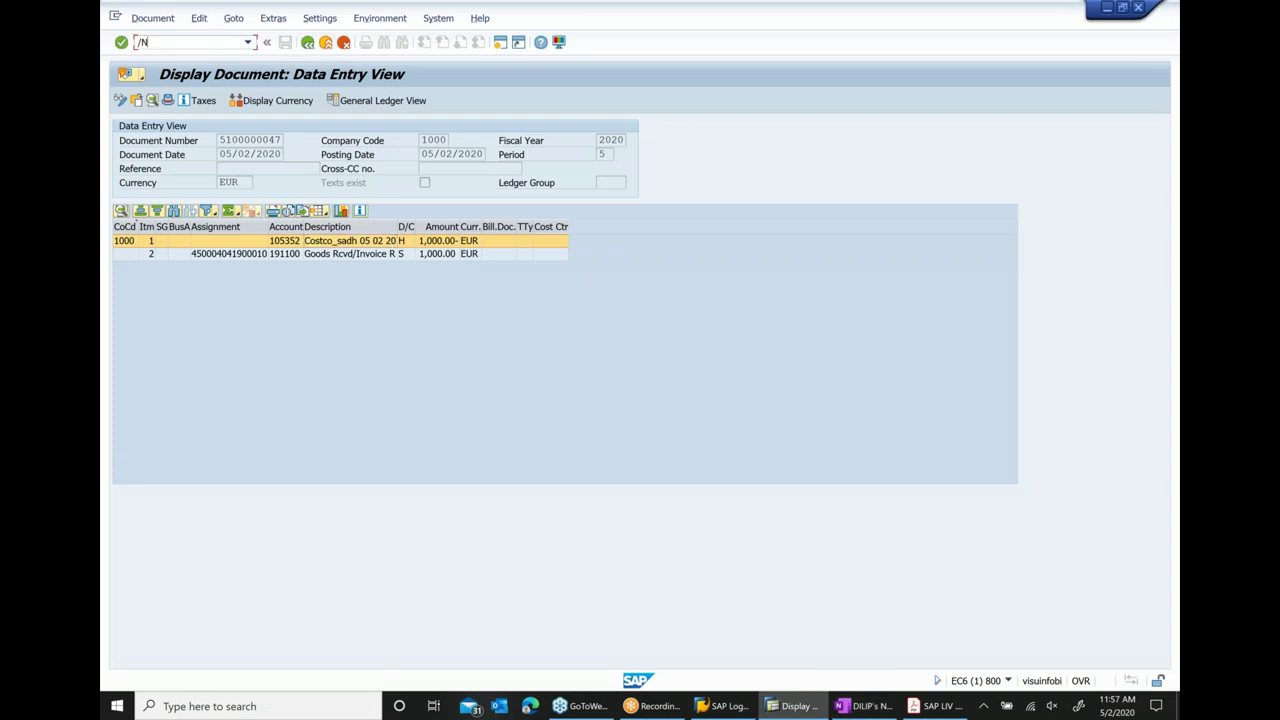
pyautogui.write('N')
pyautogui.press('Return')
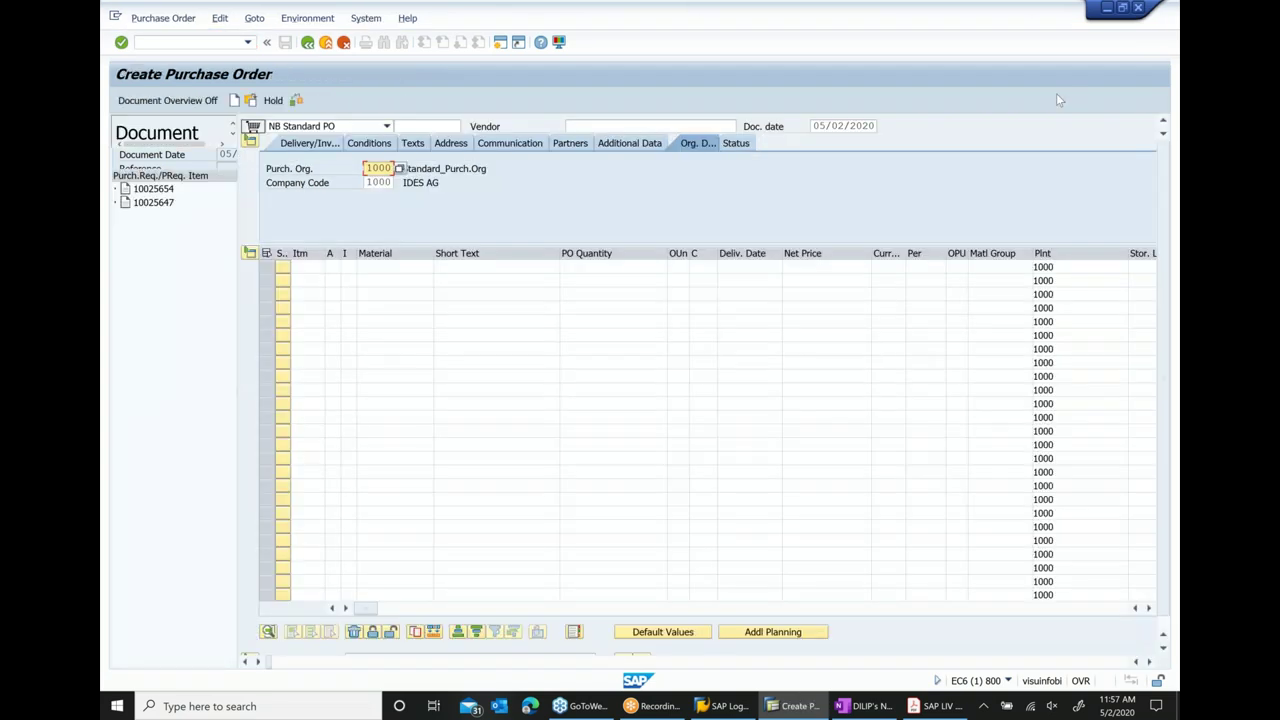
# - Set the purchase order's vendor to the Costco vendor from the recent entries
pyautogui.click(680, 127)
pyautogui.press('Down')
pyautogui.press('Return')
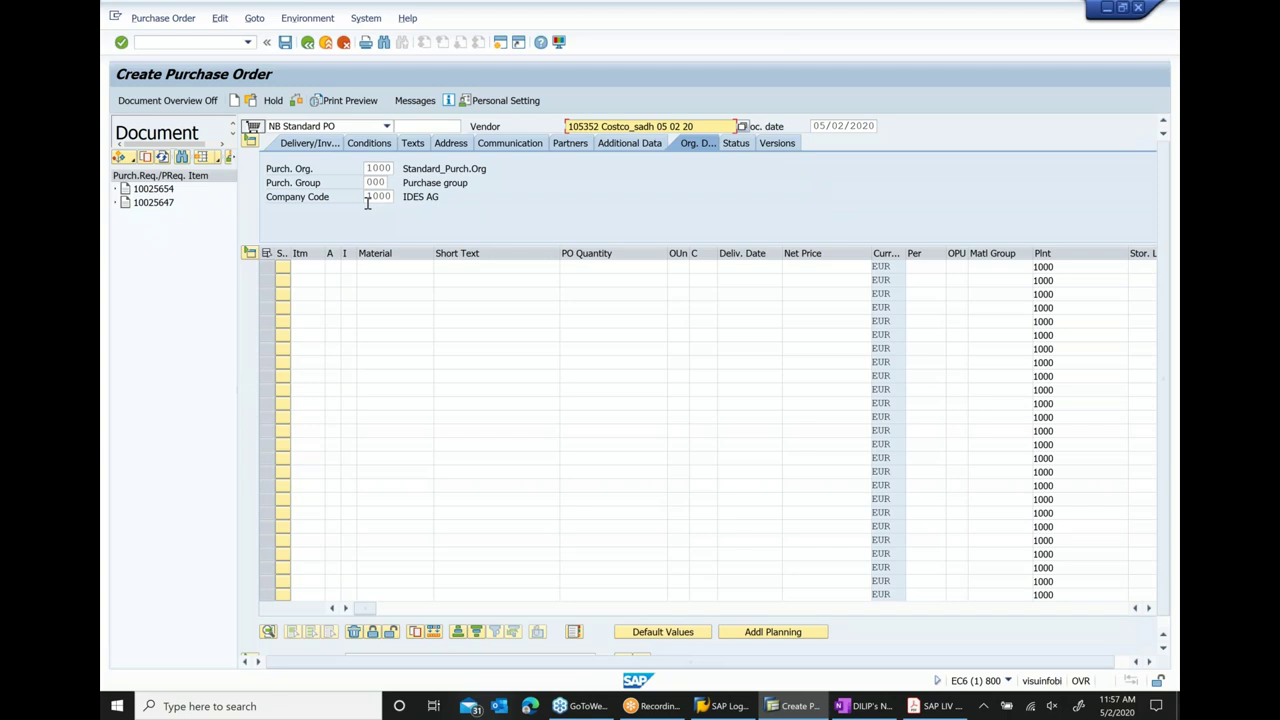
# - Enter the first purchase order item with material 29908, quantity 150 and net price 10 EUR
pyautogui.click(373, 268)
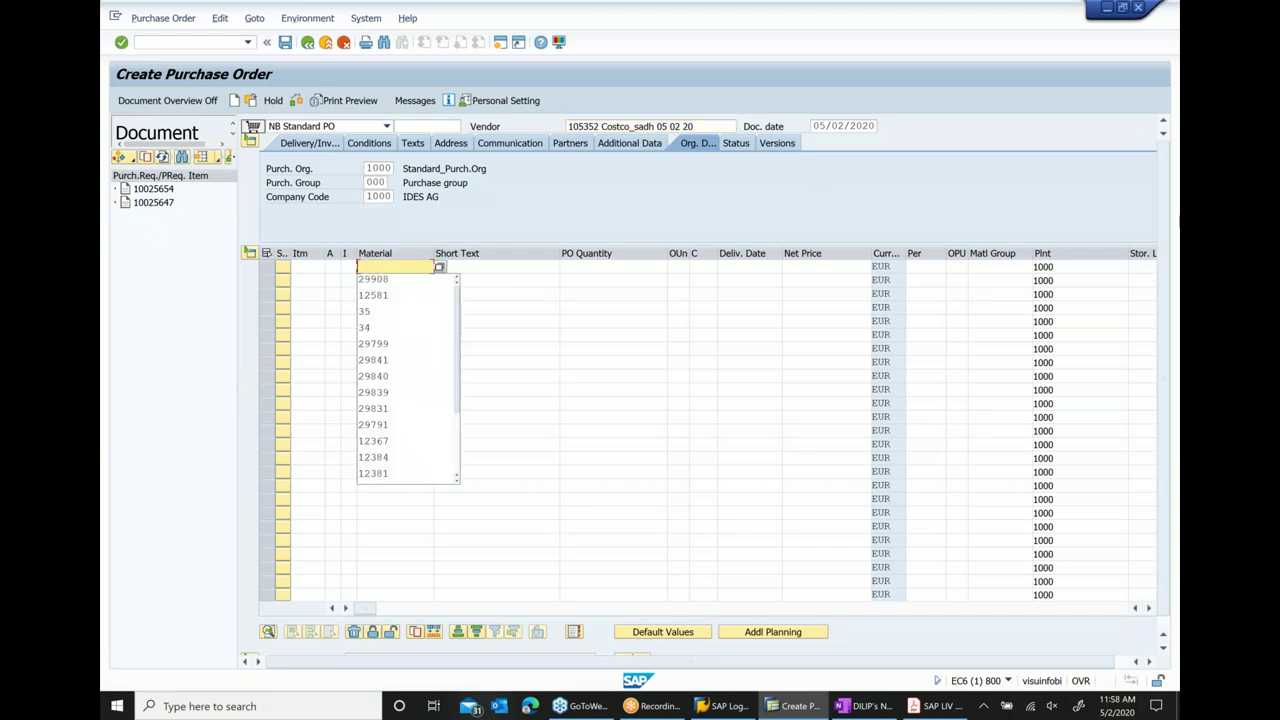
pyautogui.press('Down')
pyautogui.press('Return')
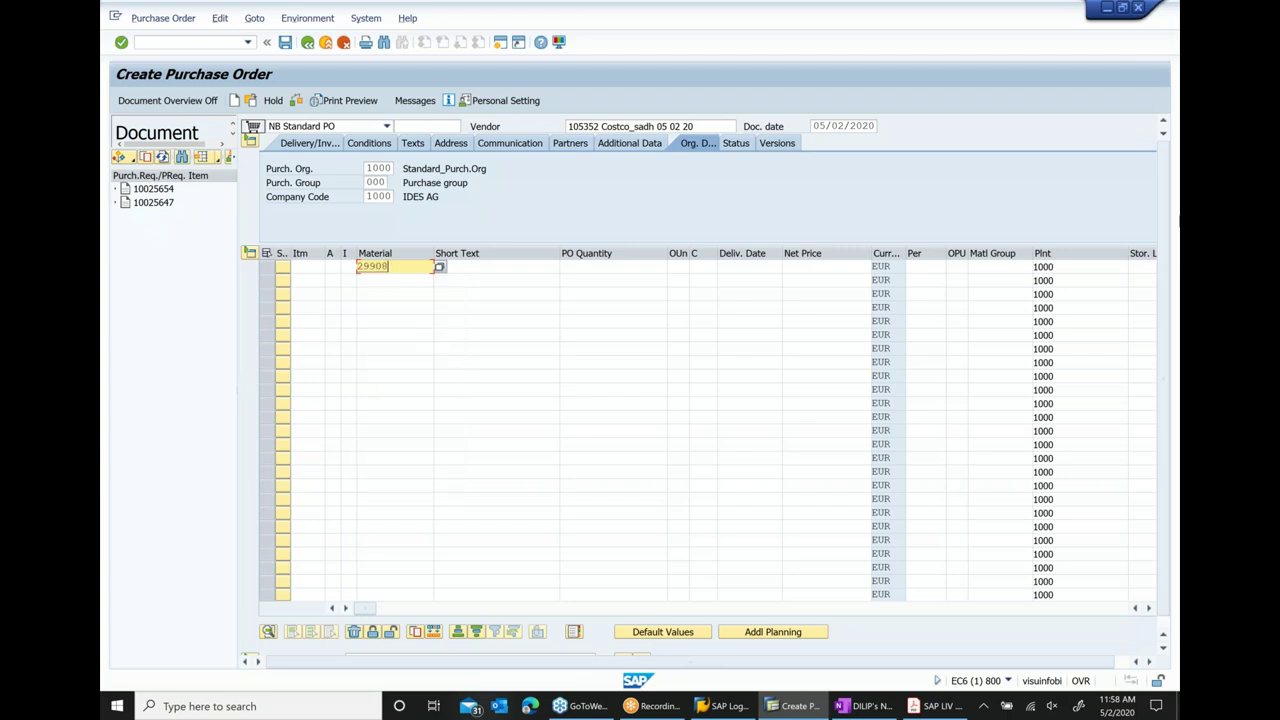
pyautogui.click(583, 268)
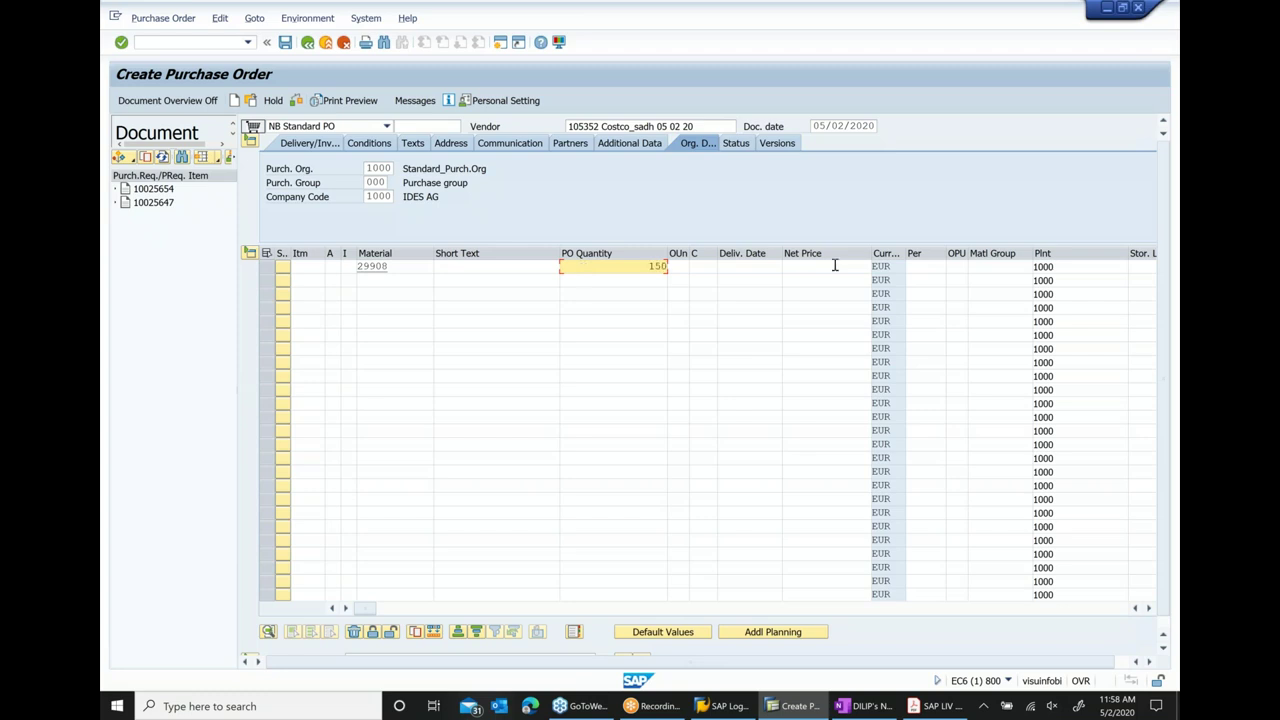
pyautogui.click(790, 270)
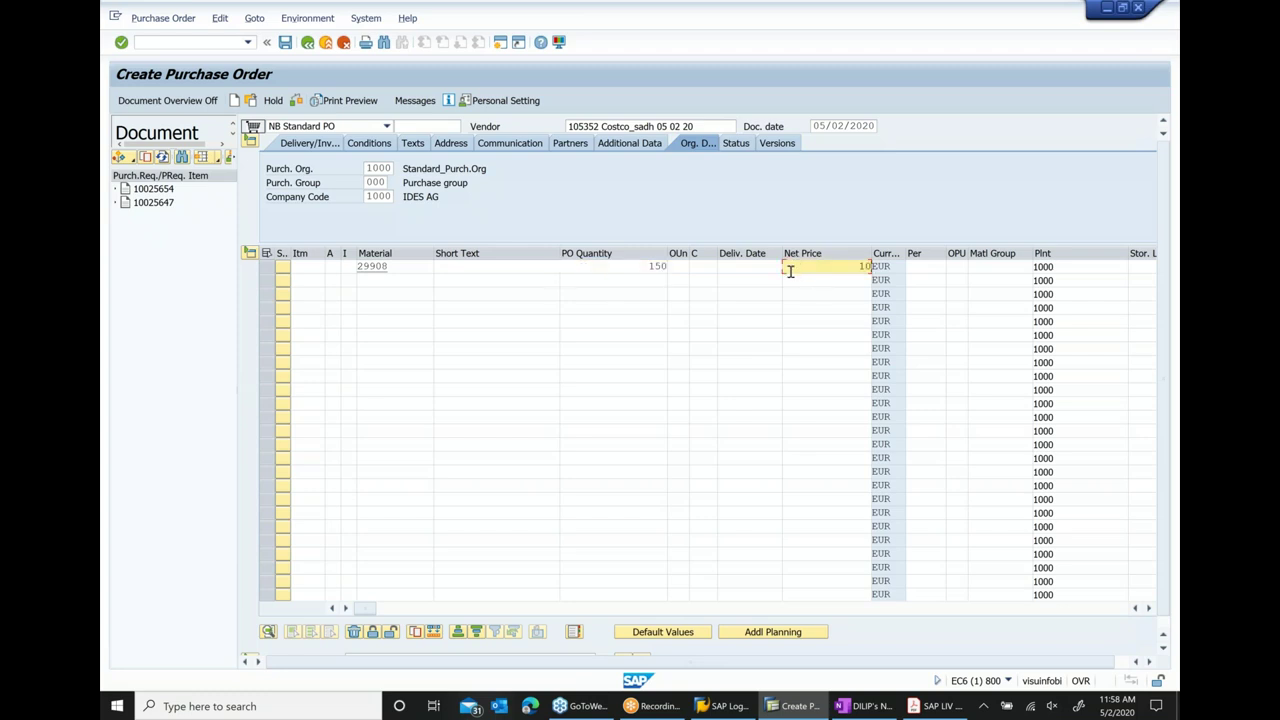
pyautogui.press('Return')
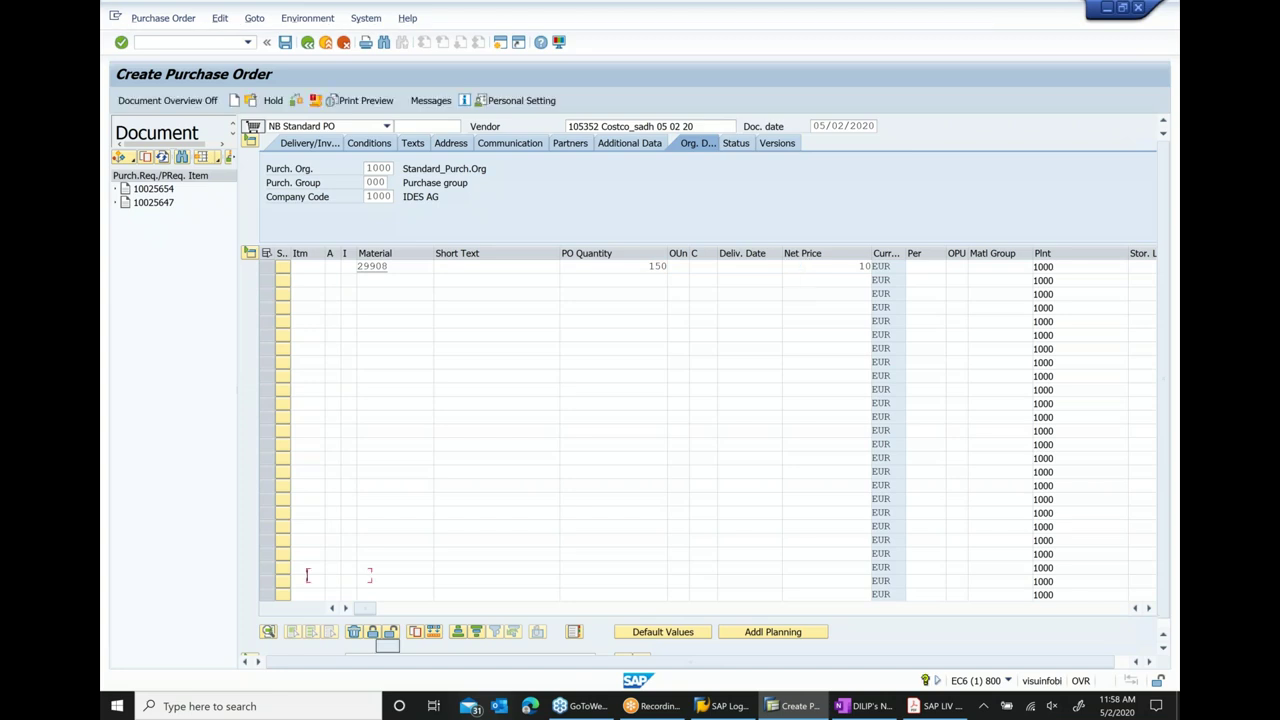
pyautogui.click(387, 645)
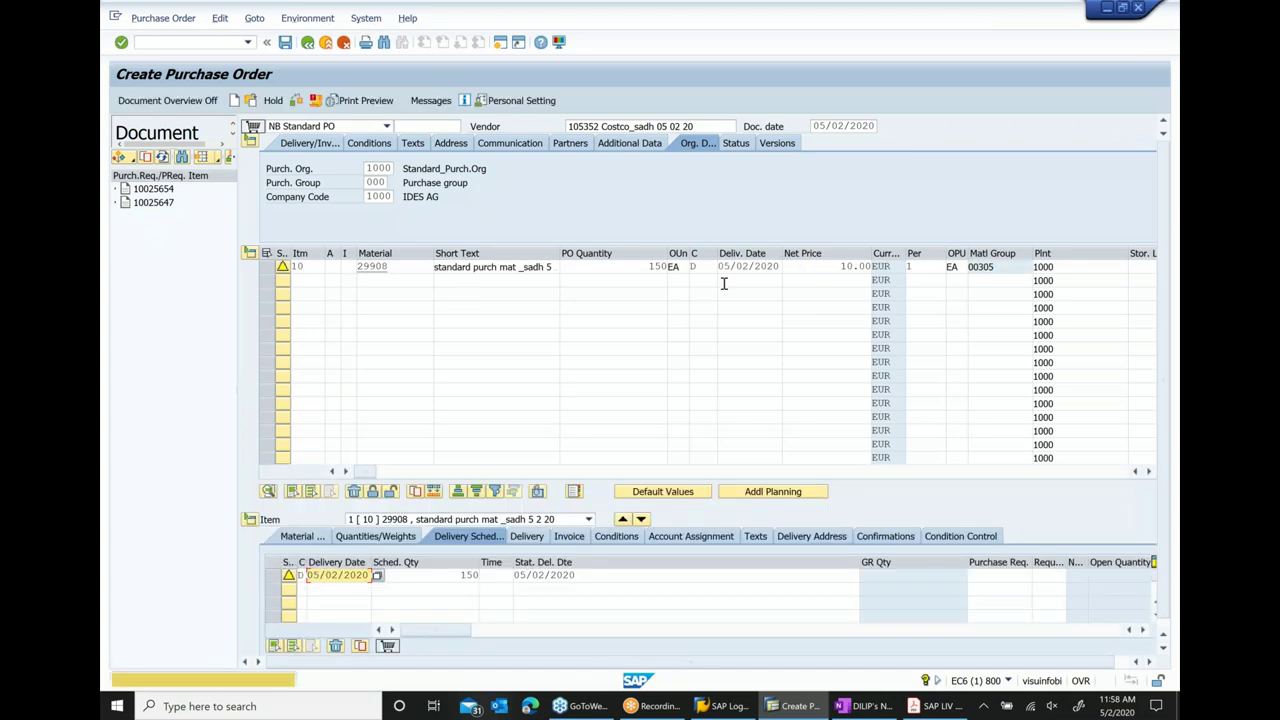
# - Assign the first purchase order item to a cost center with account assignment category K and cost center 1000
pyautogui.click(328, 267)
pyautogui.write('K')
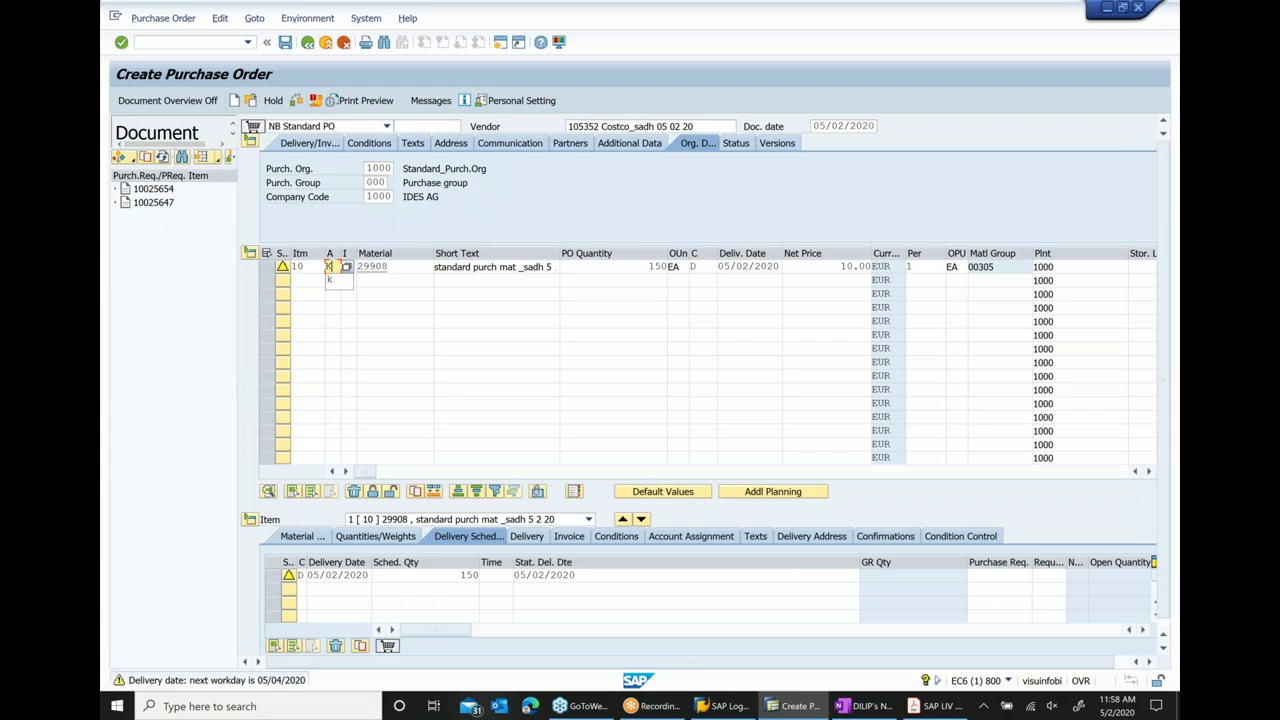
pyautogui.press('Return')
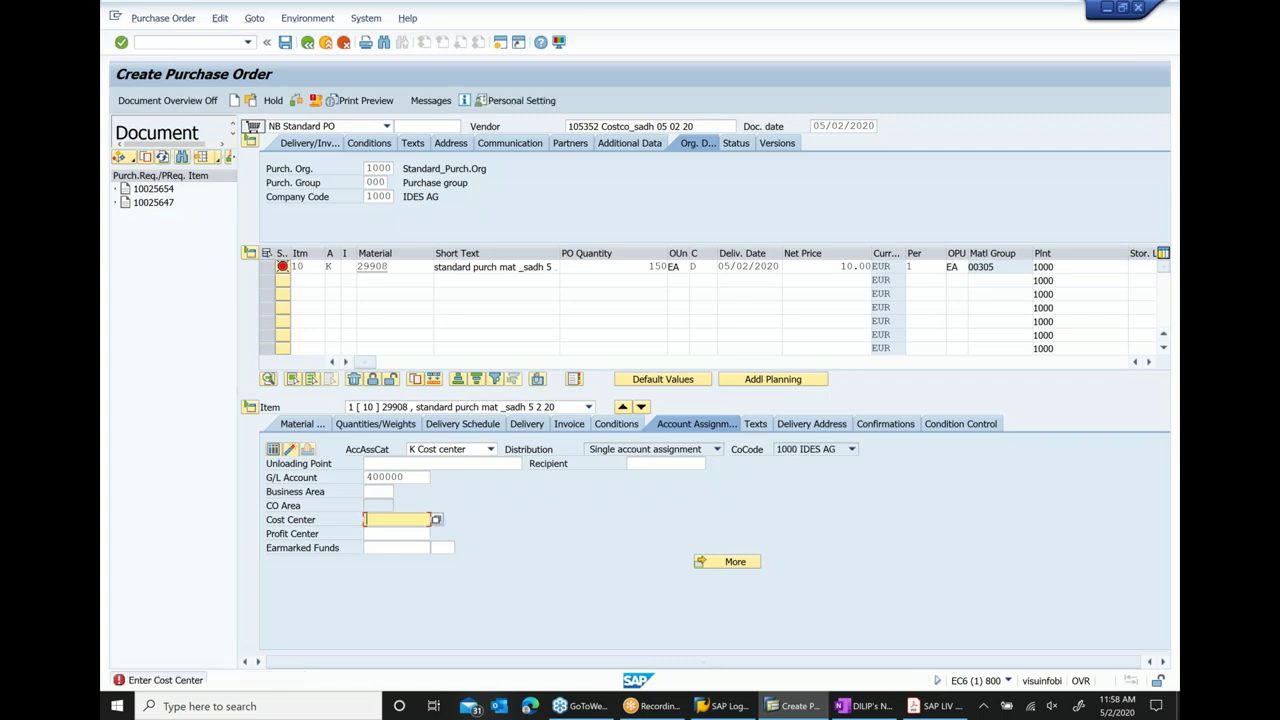
pyautogui.write('100')
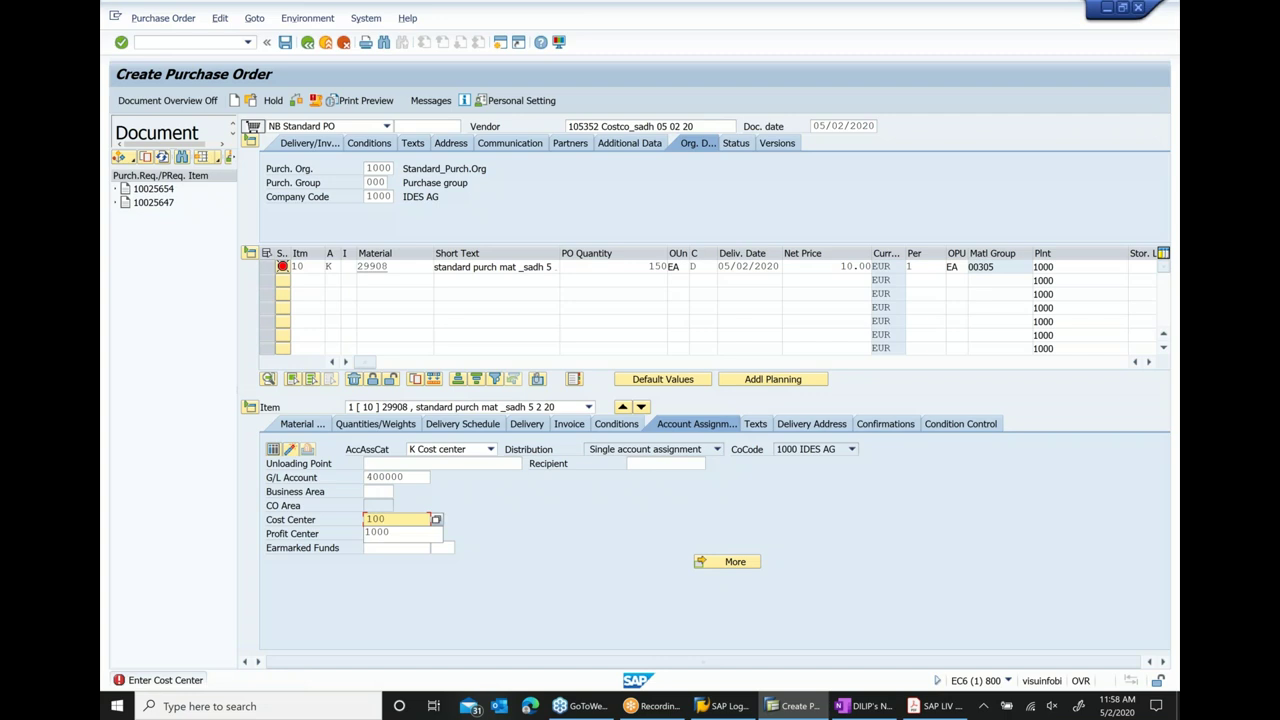
pyautogui.write('0')
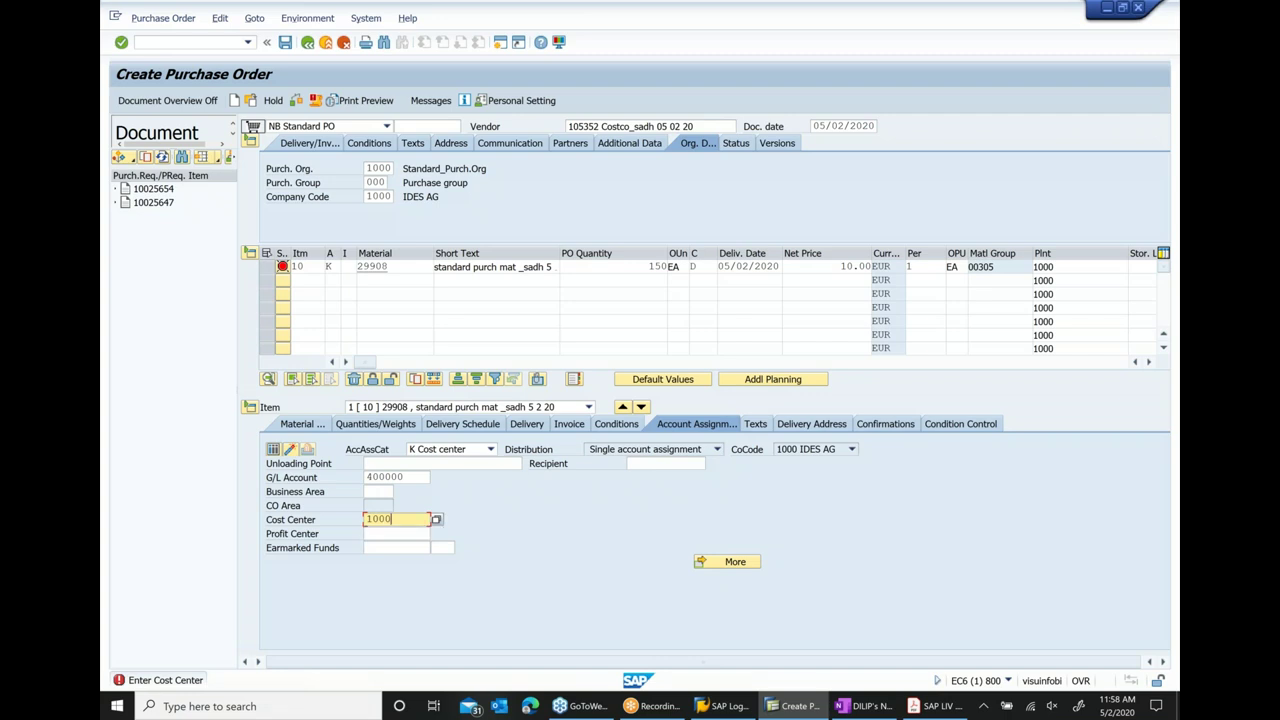
pyautogui.press('Return')
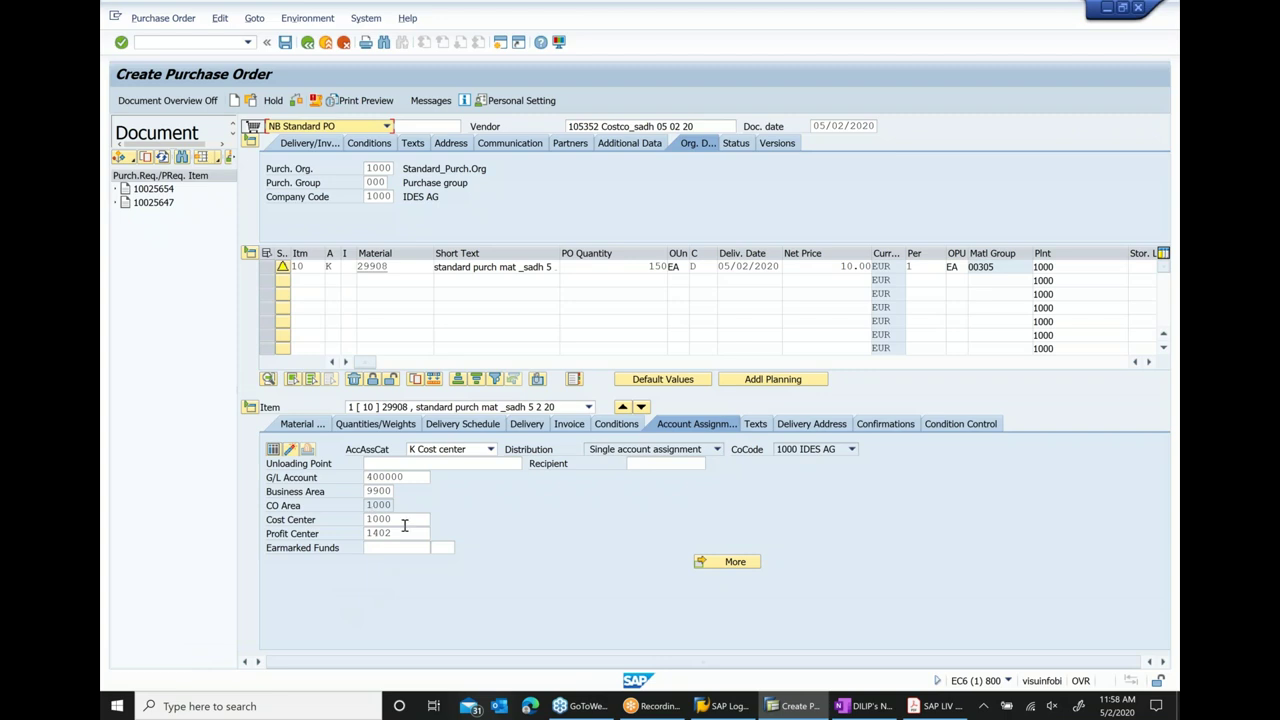
# - Save the purchase order and get its document number for copying from the document selection dialog
pyautogui.click(287, 45)
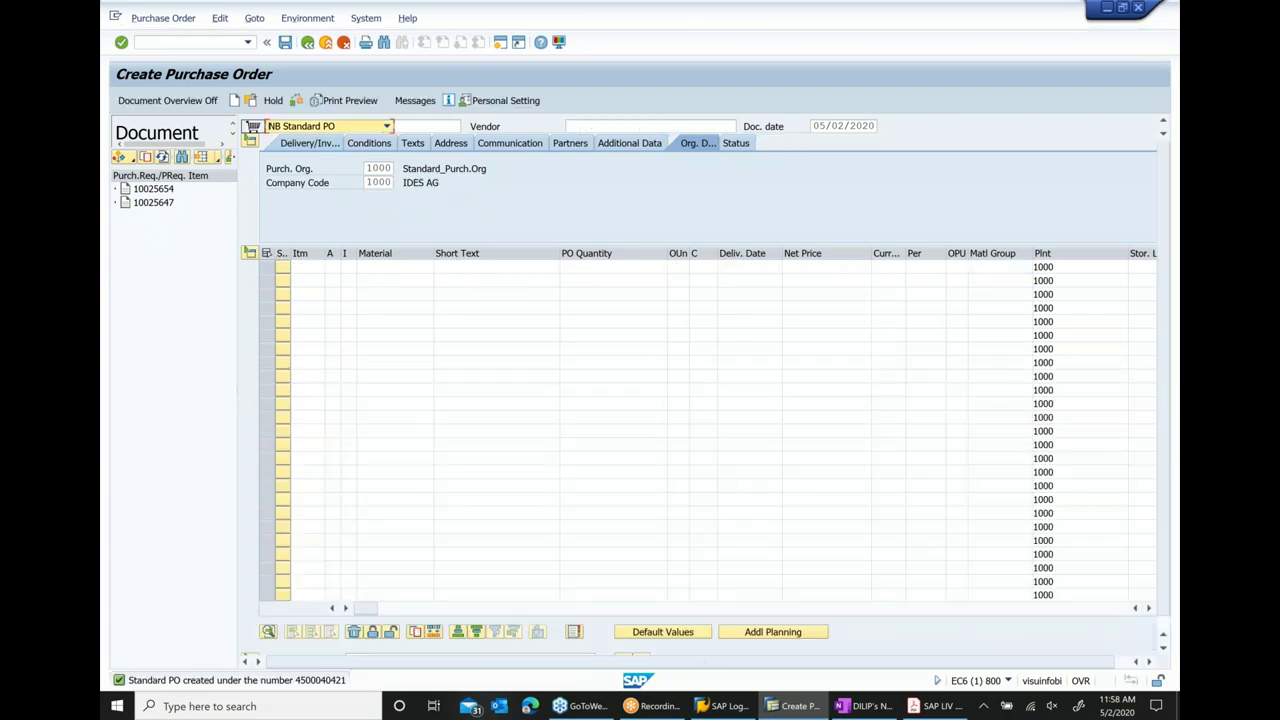
pyautogui.click(163, 18)
pyautogui.click(182, 37)
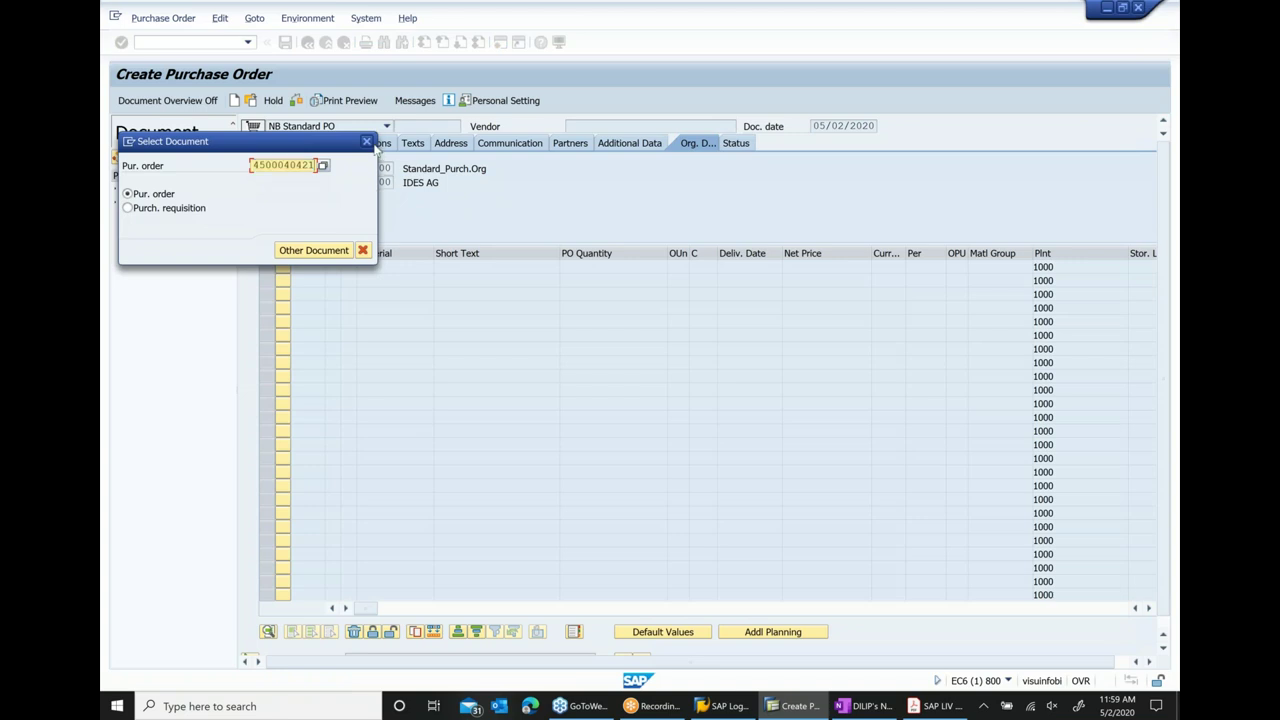
pyautogui.click(366, 141)
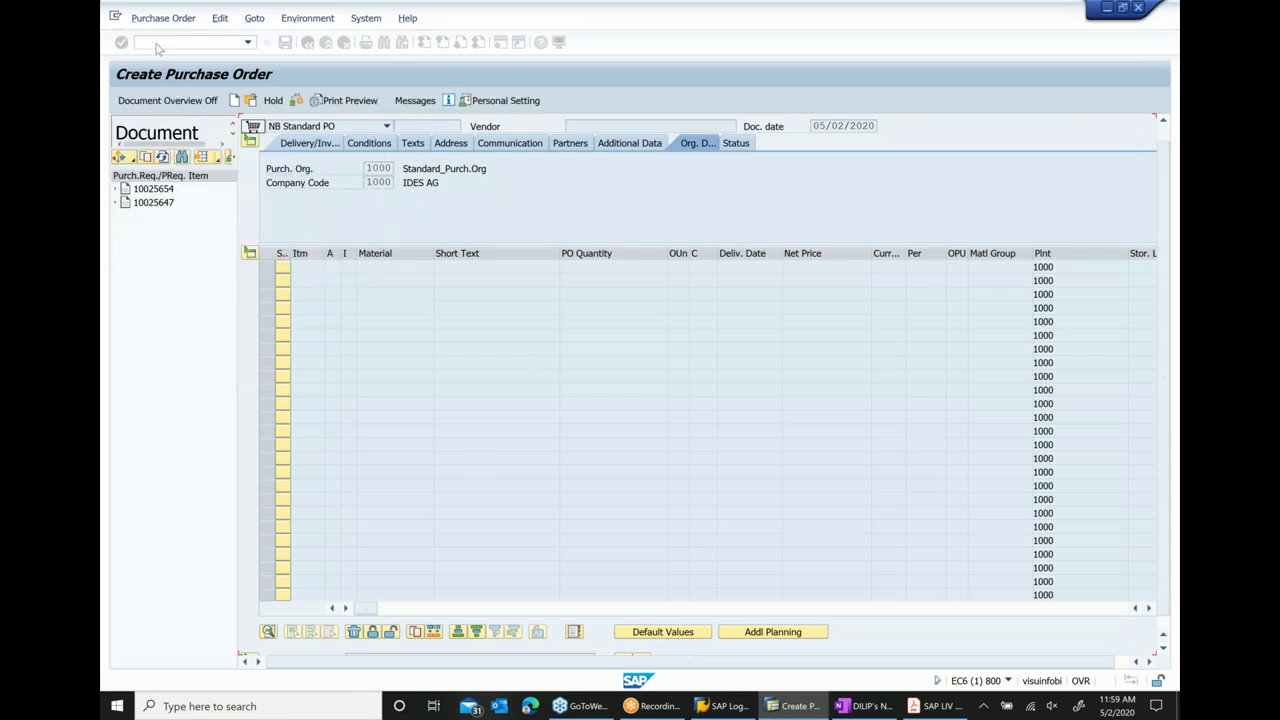
# - Start the goods receipt transaction and load the newly created purchase order using its copied number
pyautogui.write('/N')
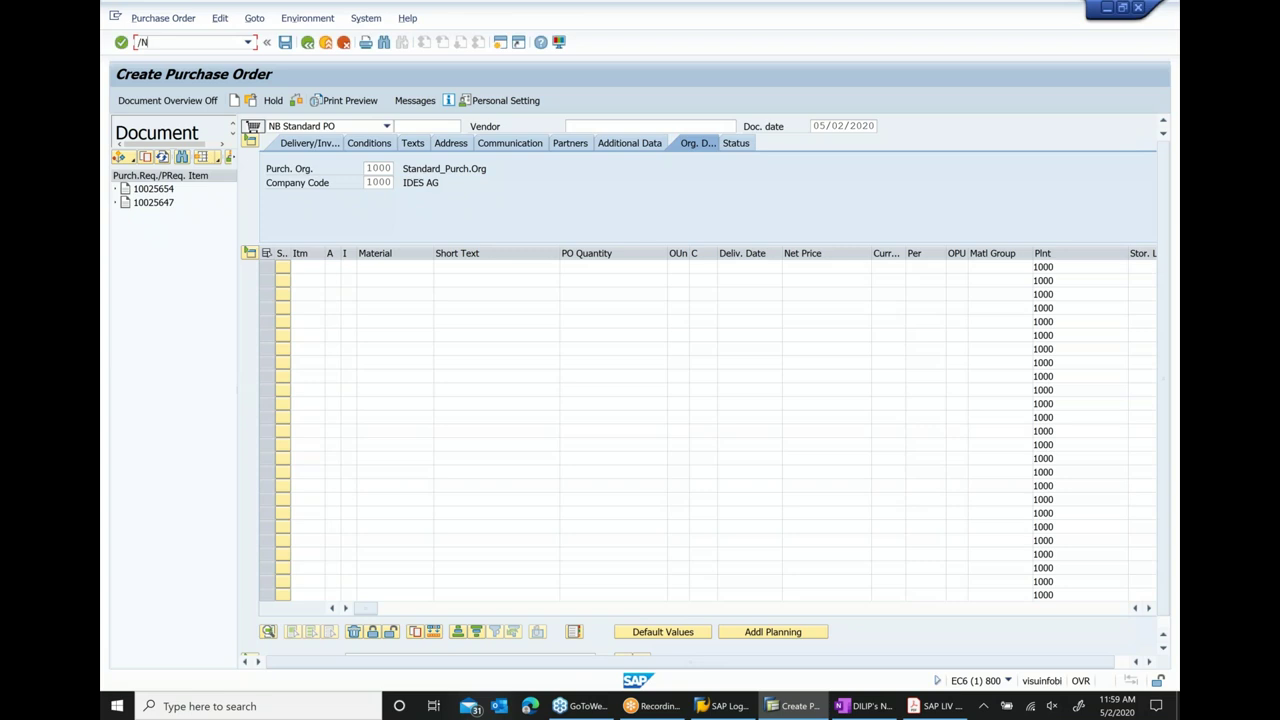
pyautogui.write('ME21N')
pyautogui.press('Return')
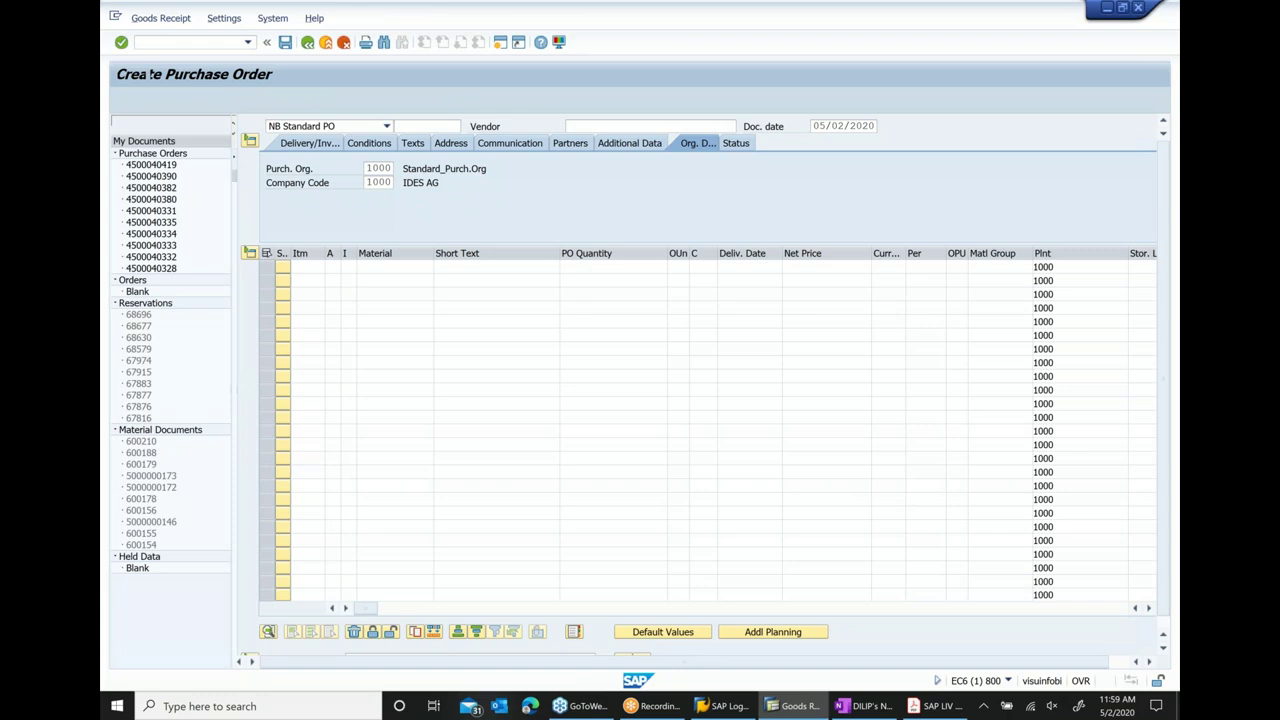
pyautogui.hotkey('ctrl', 'v')
pyautogui.press('Return')
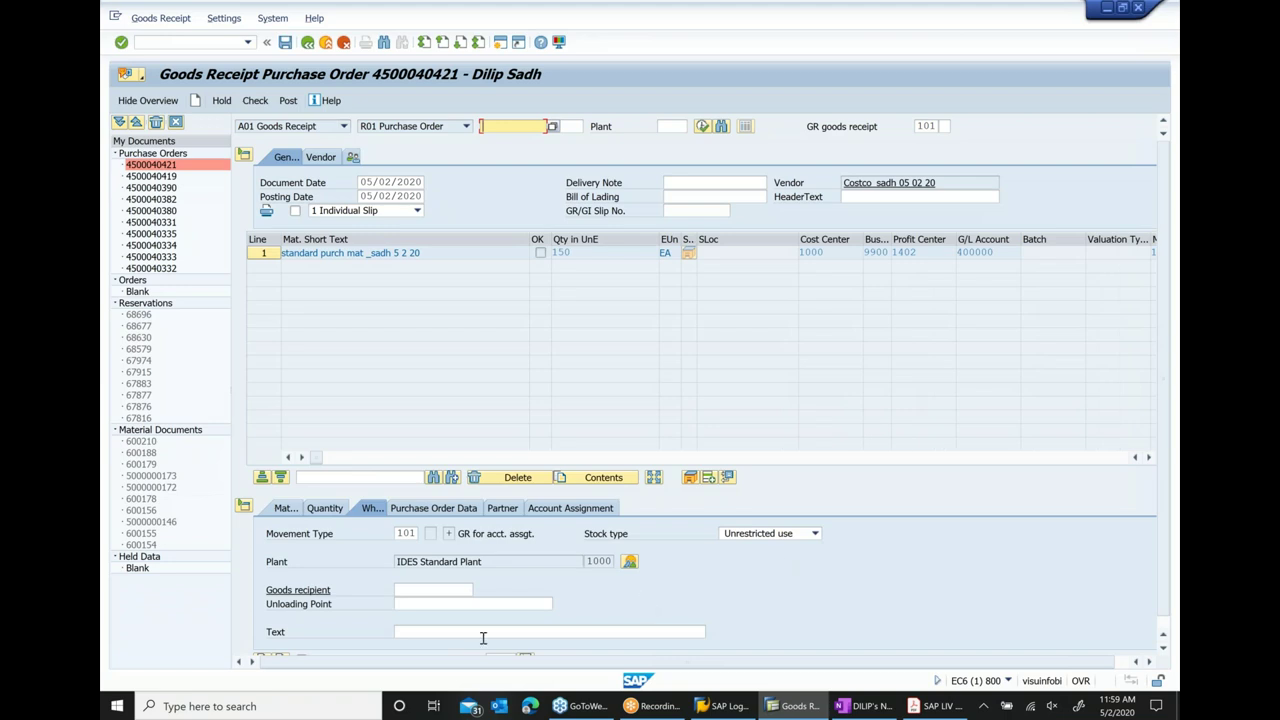
# - Mark the received item as OK and run the check on the goods receipt document
pyautogui.scroll(-1, 480, 637)
pyautogui.click(301, 648)
pyautogui.click(255, 101)
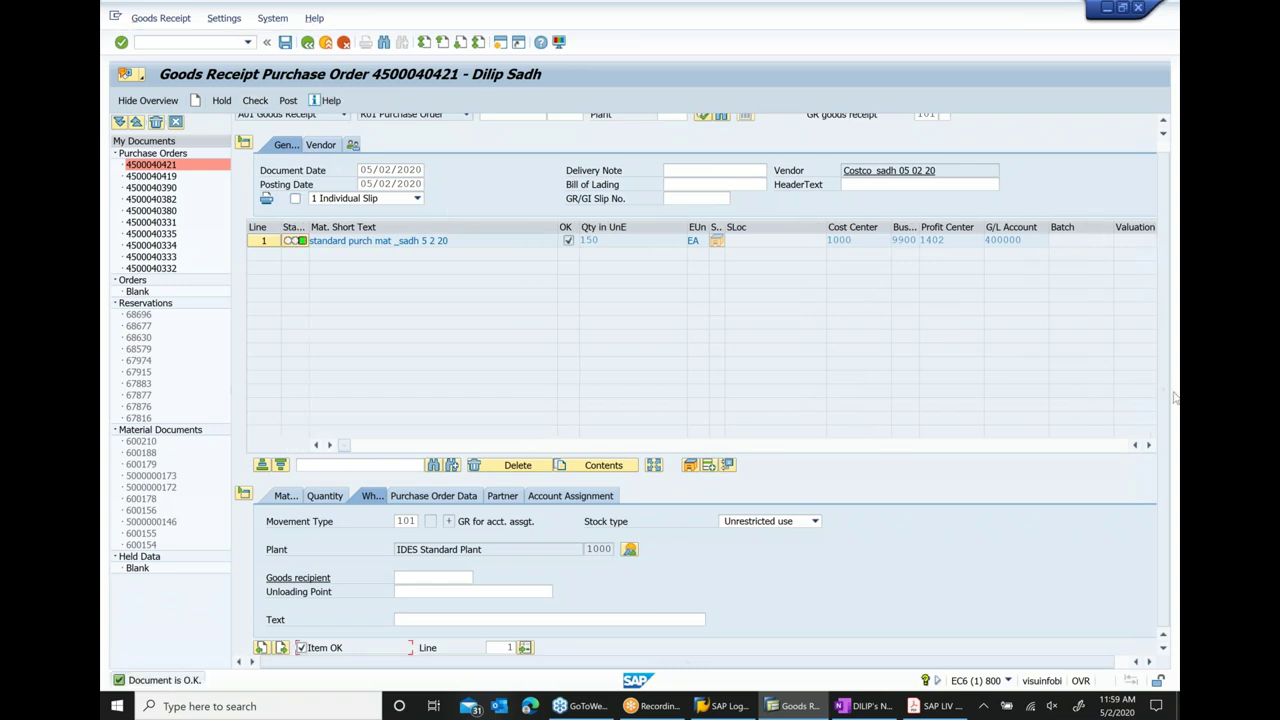
# - Examine the cost center in the item's account assignment and post the goods receipt
pyautogui.click(552, 498)
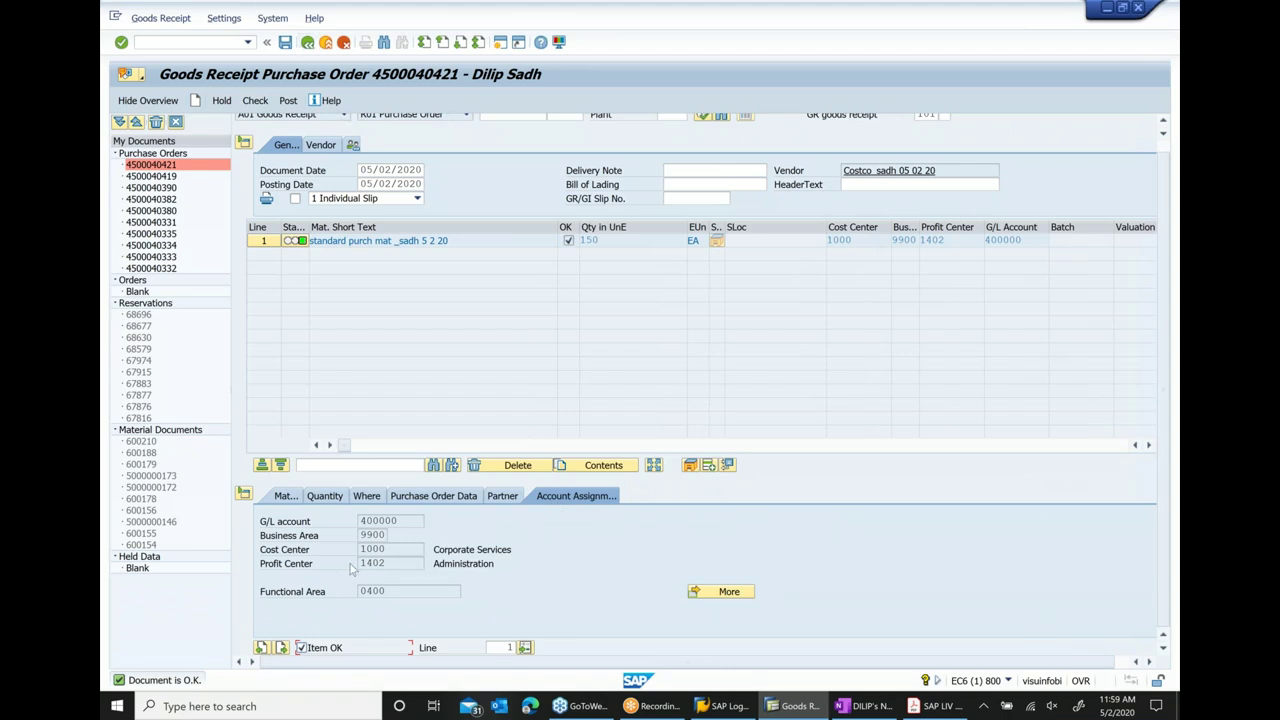
pyautogui.doubleClick(387, 550)
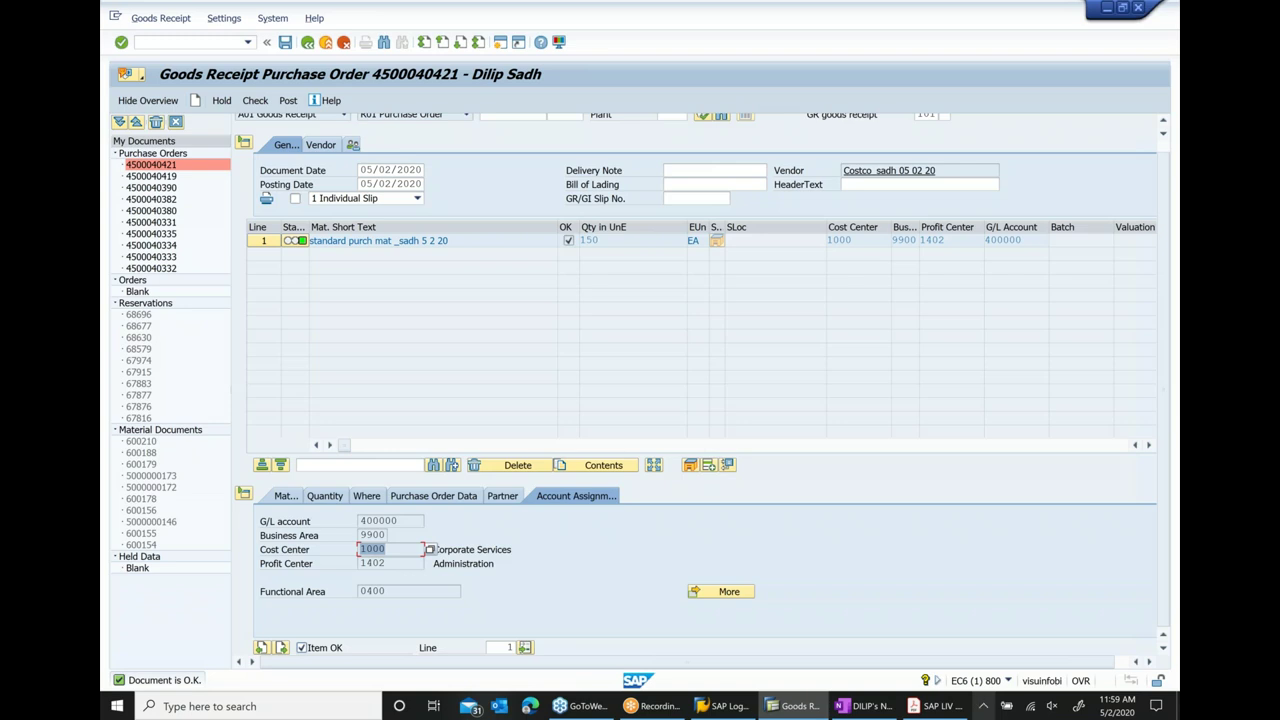
pyautogui.click(285, 42)
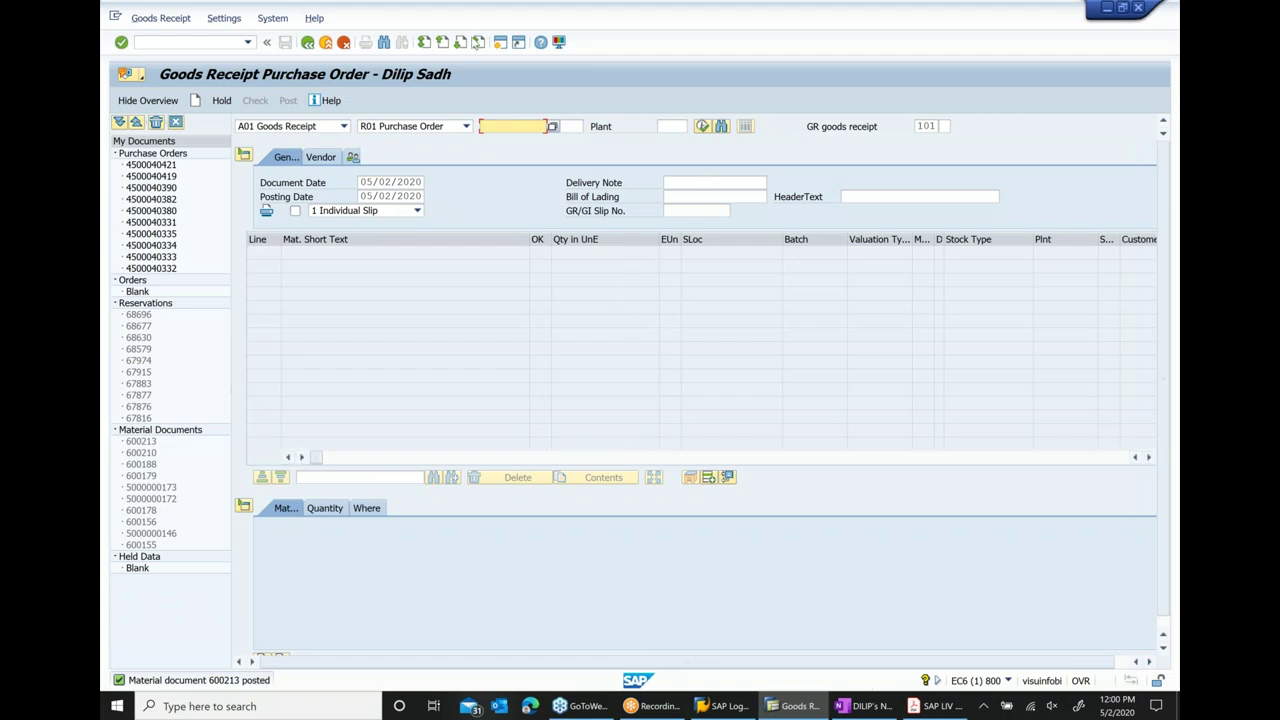
# - Leave the goods receipt, open MIRO - Enter Invoice and set the invoice date to 05/02/2020
pyautogui.click(308, 43)
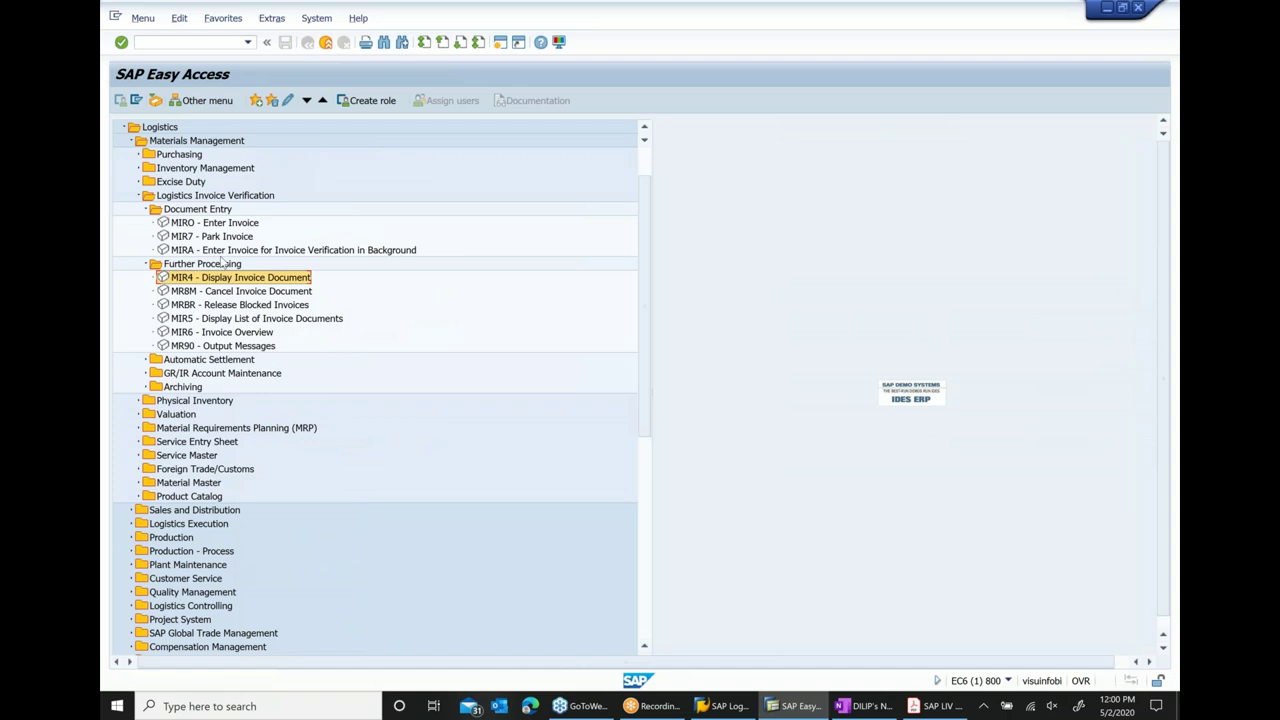
pyautogui.click(240, 224)
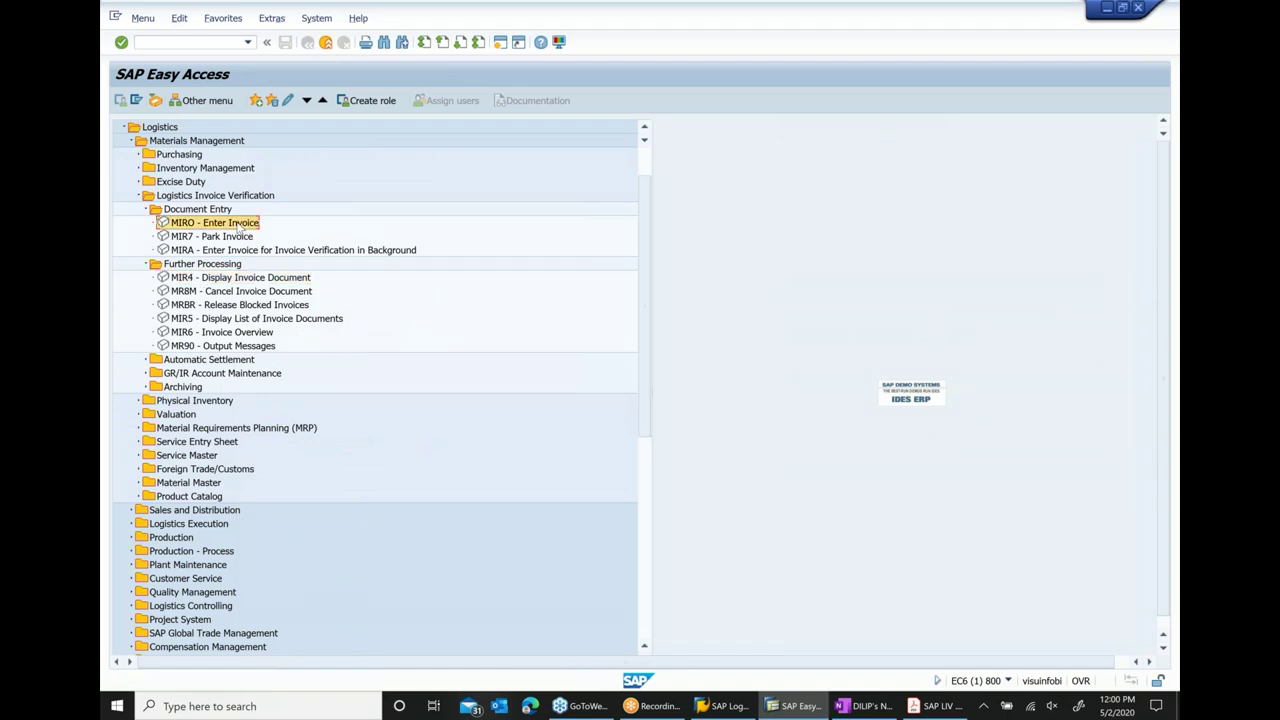
pyautogui.doubleClick(240, 224)
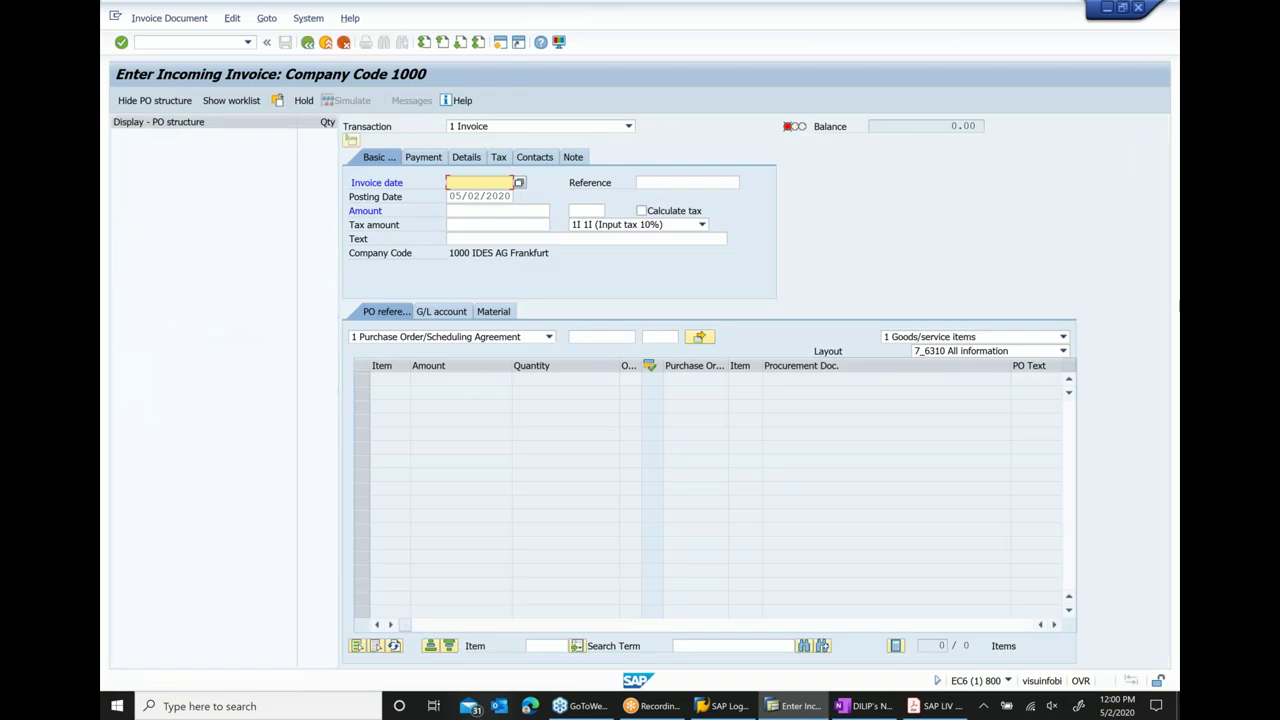
pyautogui.press('BackSpace')
pyautogui.press('Down')
pyautogui.press('Return')
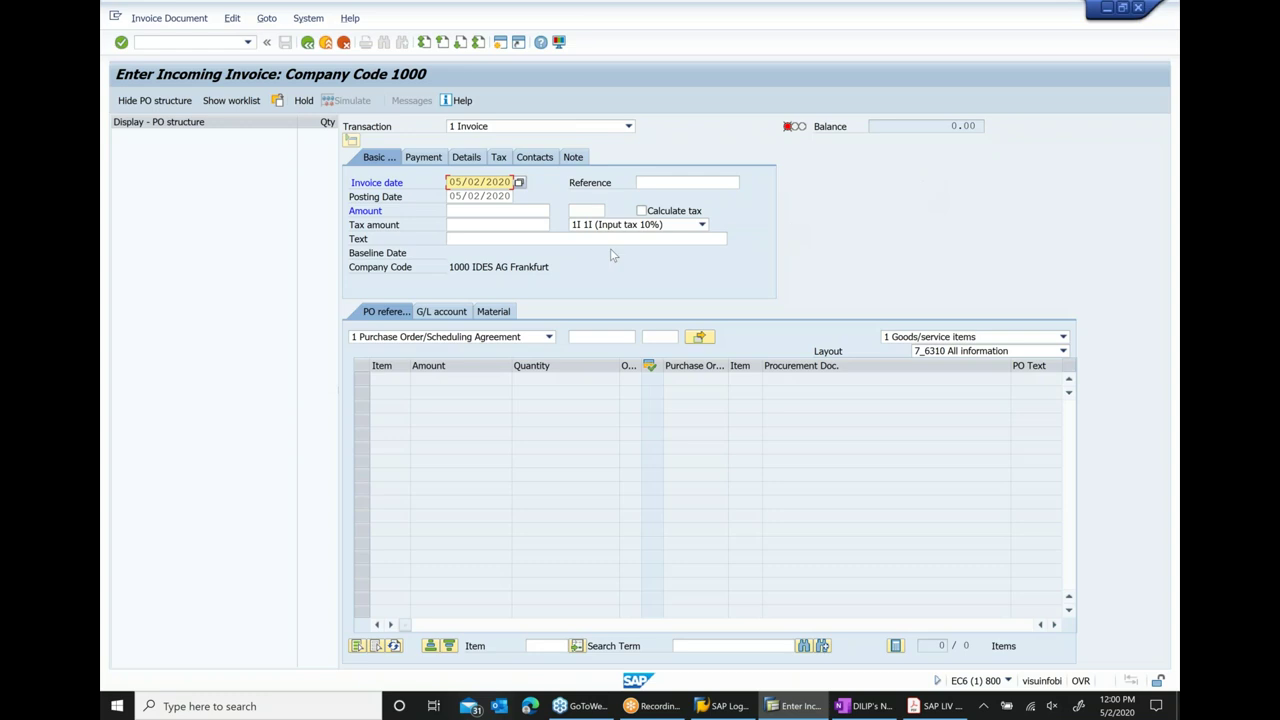
# - Enter an invoice amount of 1000 and reference the new purchase order by its copied number
pyautogui.click(461, 211)
pyautogui.write('1000')
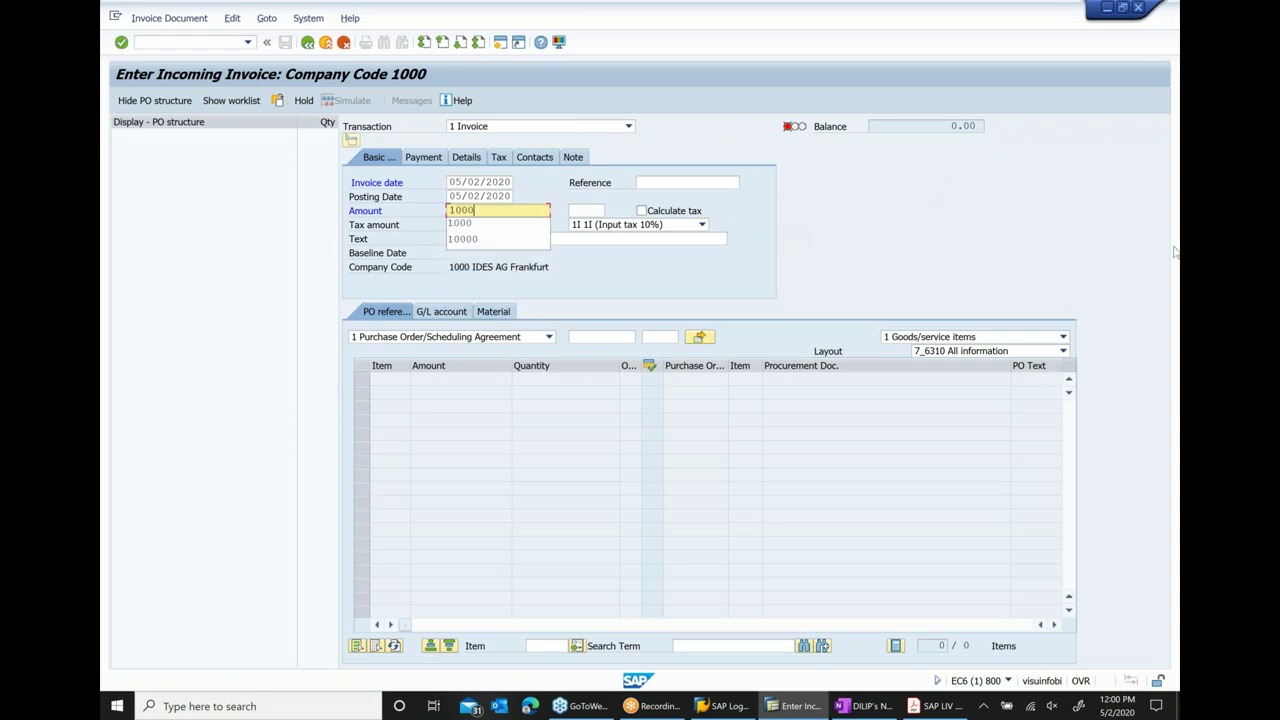
pyautogui.press('Return')
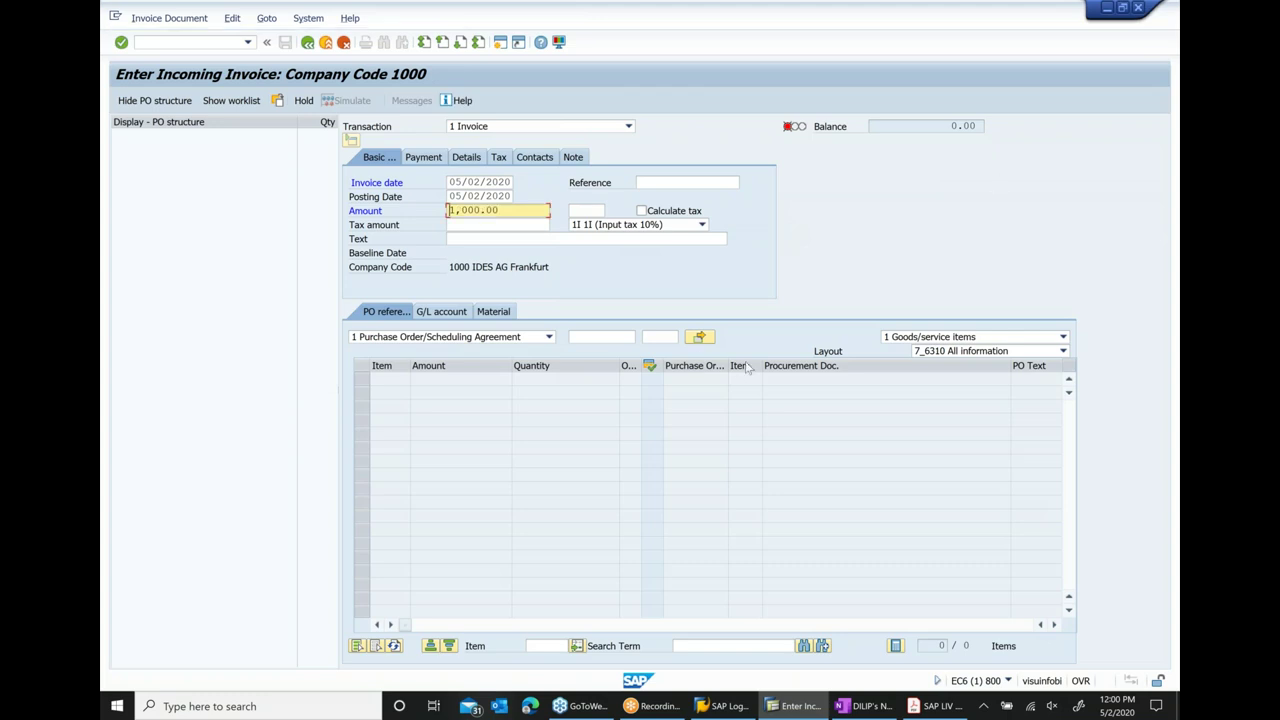
pyautogui.click(594, 337)
pyautogui.hotkey('ctrl', 'v')
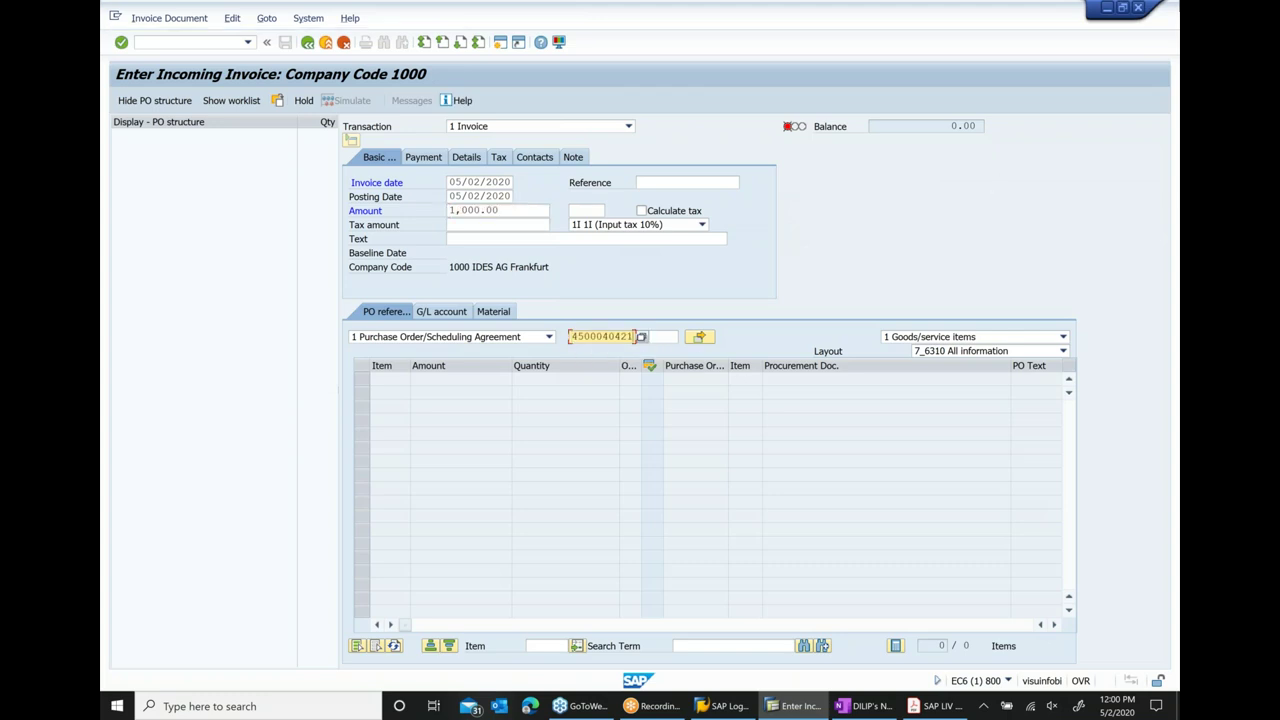
pyautogui.press('Return')
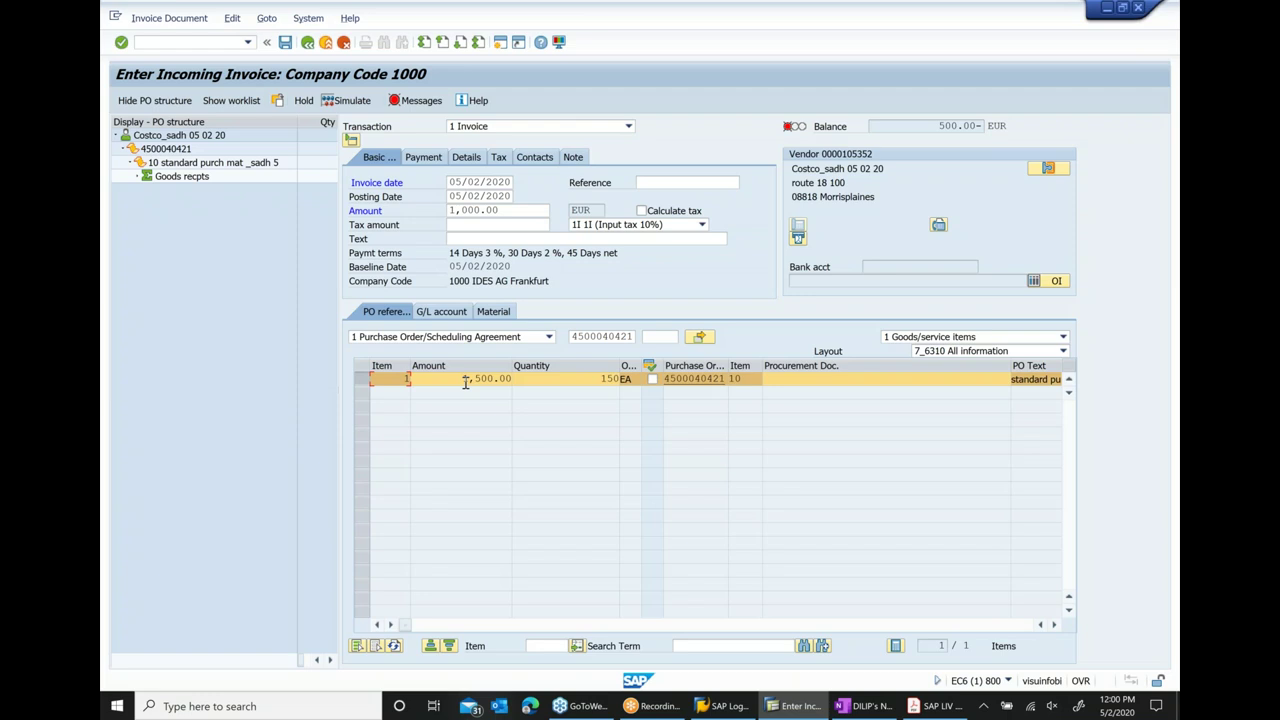
# - Change the invoice amount to 1500 to match the purchase order item and try to post the invoice
pyautogui.moveTo(789, 129)
pyautogui.moveTo(510, 211); pyautogui.dragTo(449, 211)
pyautogui.write('1500')
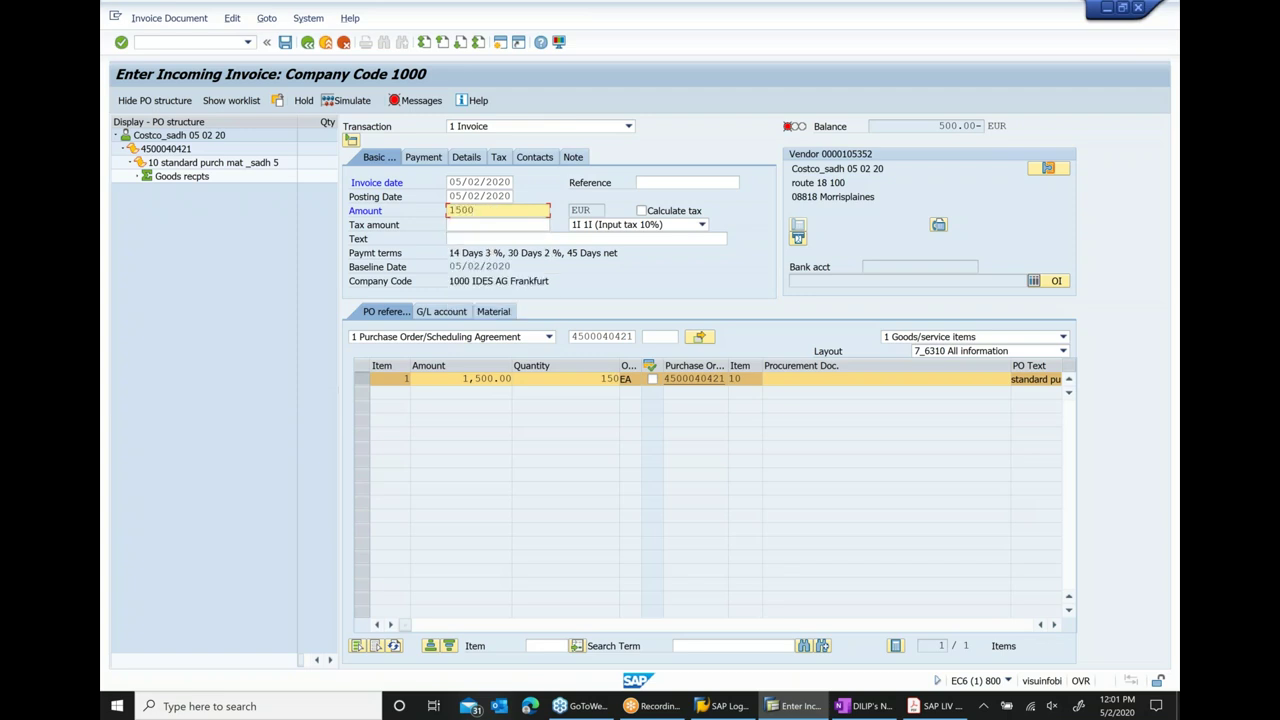
pyautogui.press('Return')
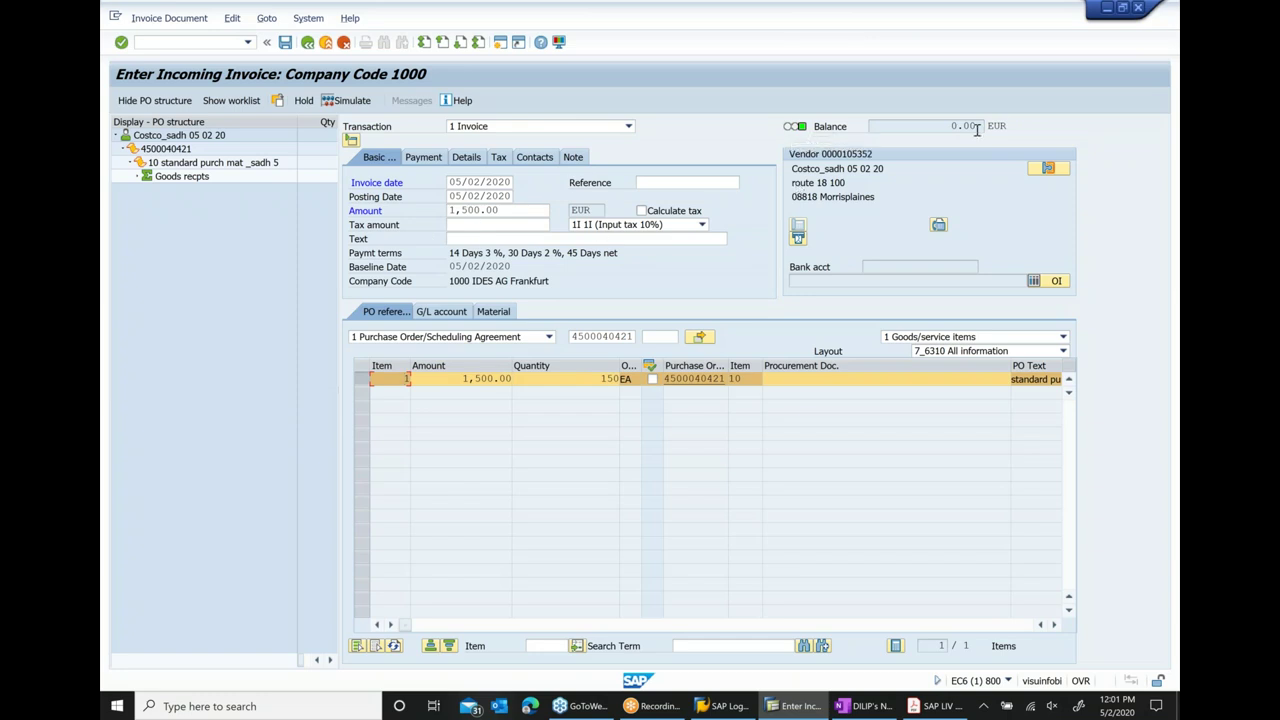
pyautogui.click(285, 43)
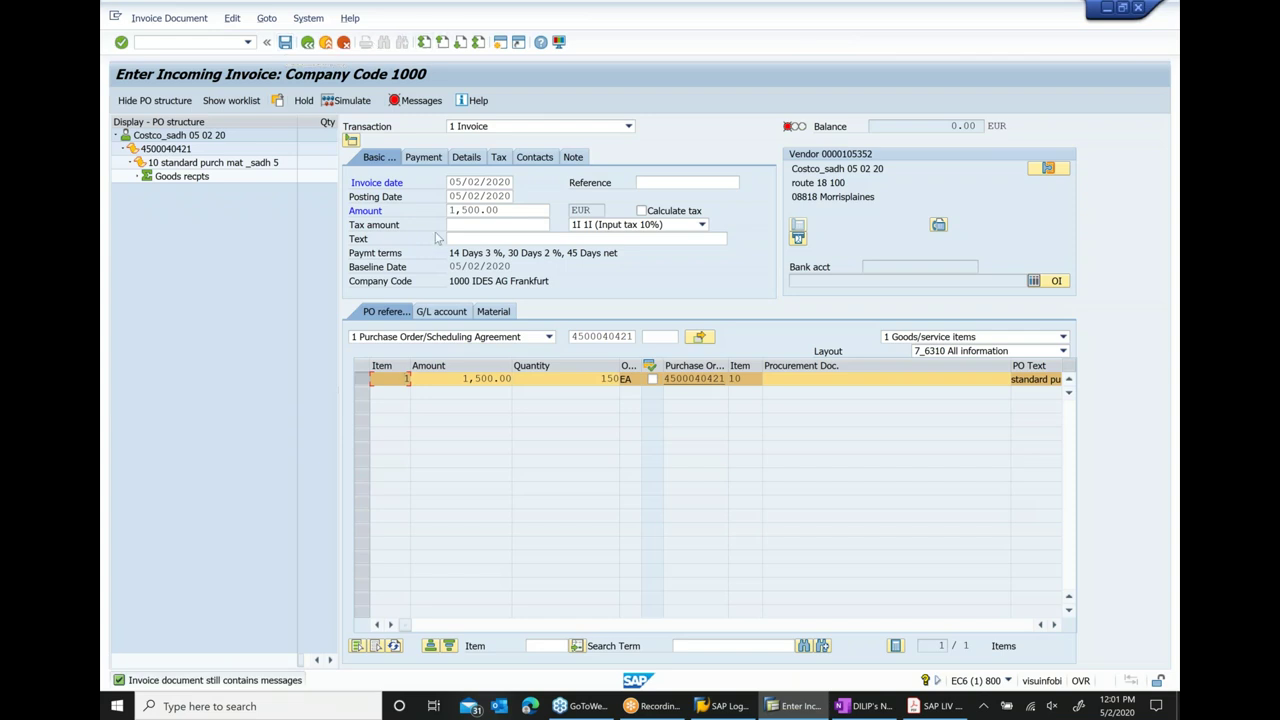
# - Restart the invoice entry transaction and set the invoice date to 05/02/2020 on the blank form
pyautogui.click(212, 44)
pyautogui.press('Return')
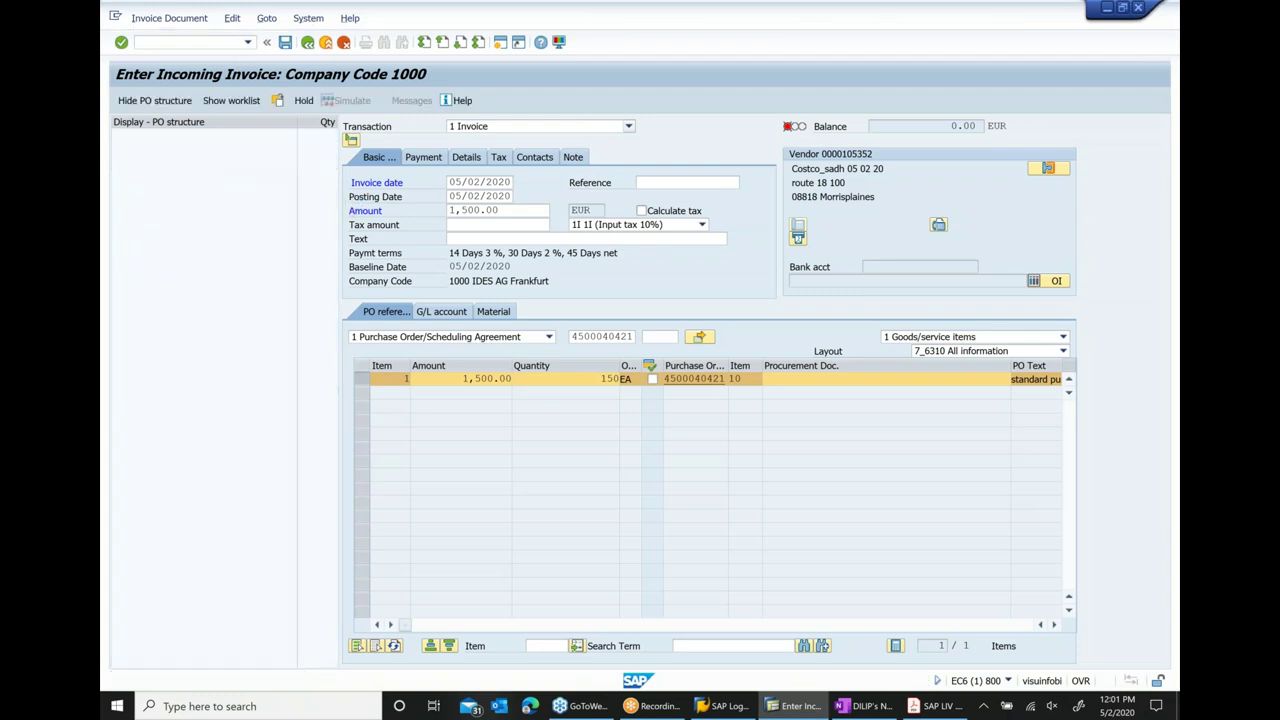
pyautogui.press('Down')
pyautogui.press('Return')
pyautogui.press('Return')
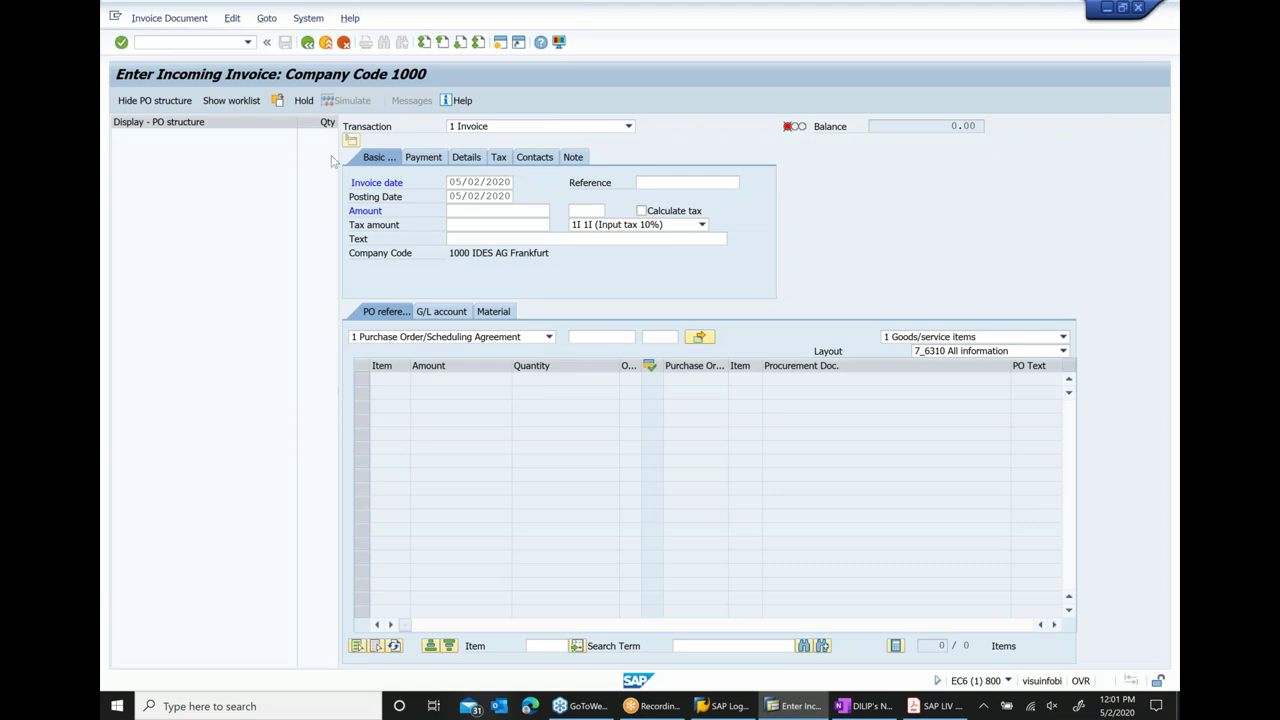
# - Enter an invoice amount of 1500 and load the item of the new purchase order by its copied number
pyautogui.click(460, 212)
pyautogui.write('1')
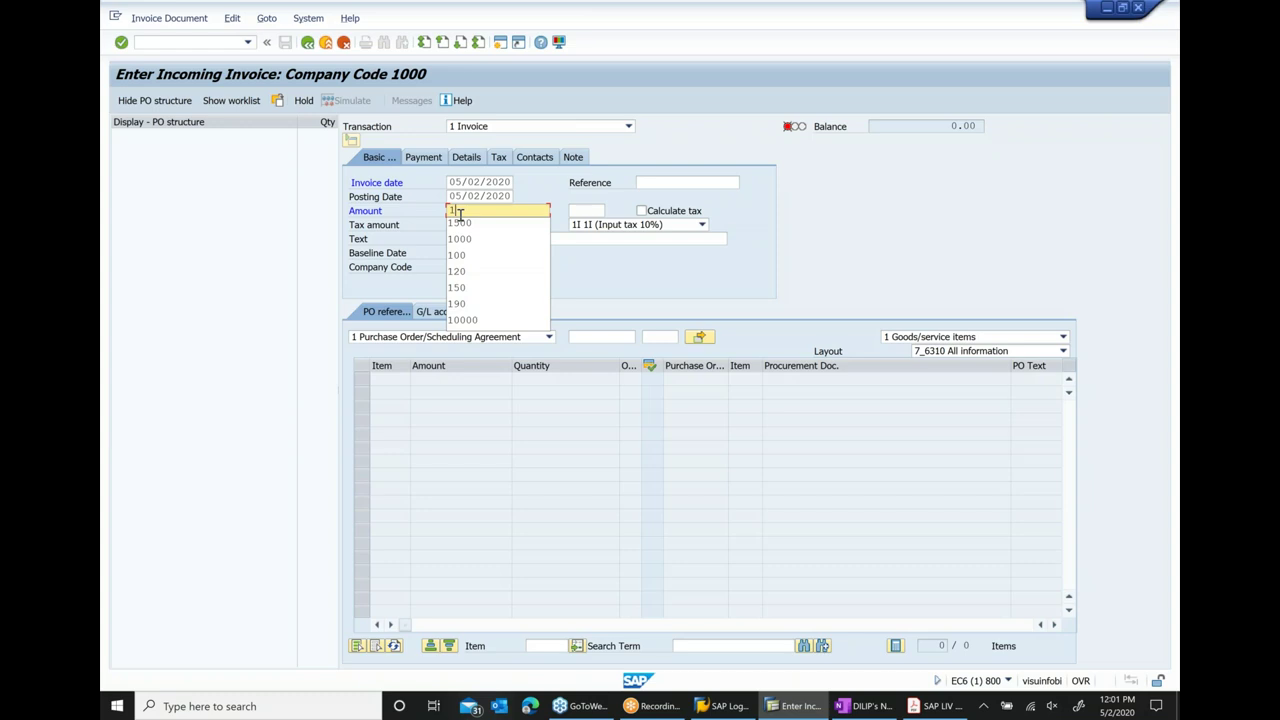
pyautogui.press('Down')
pyautogui.press('Return')
pyautogui.click(624, 337)
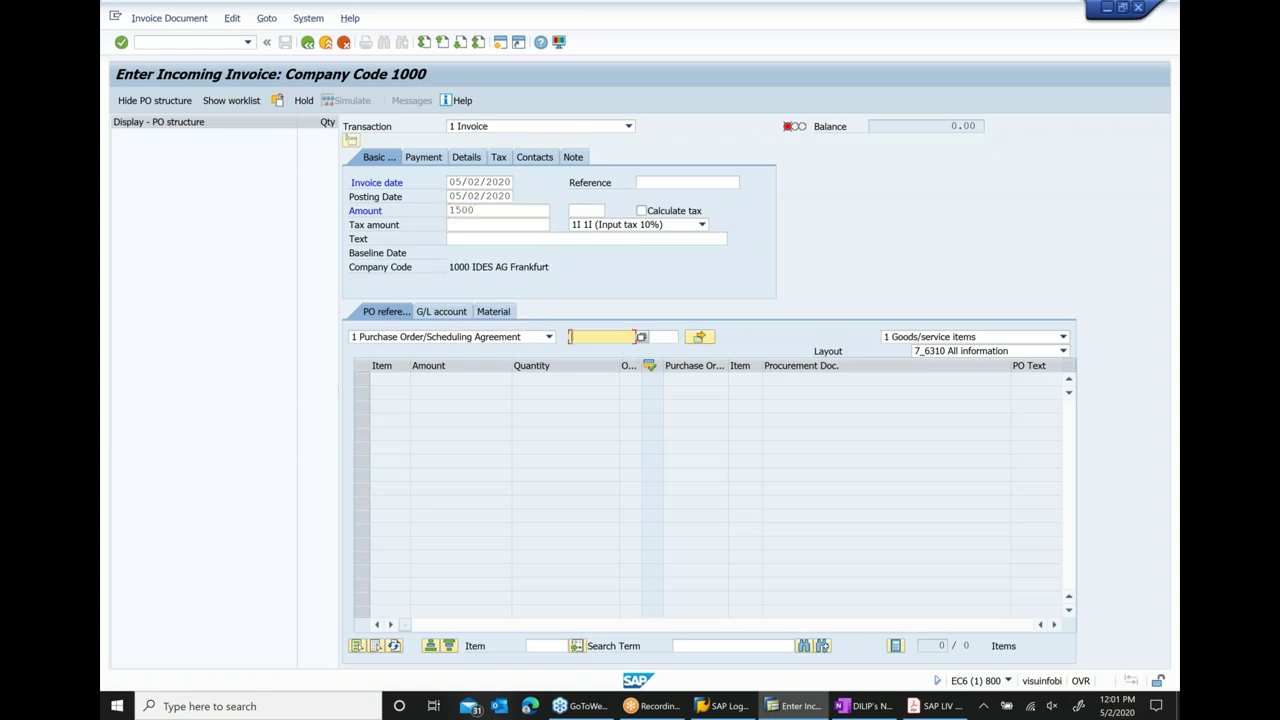
pyautogui.hotkey('ctrl', 'v')
pyautogui.press('Return')
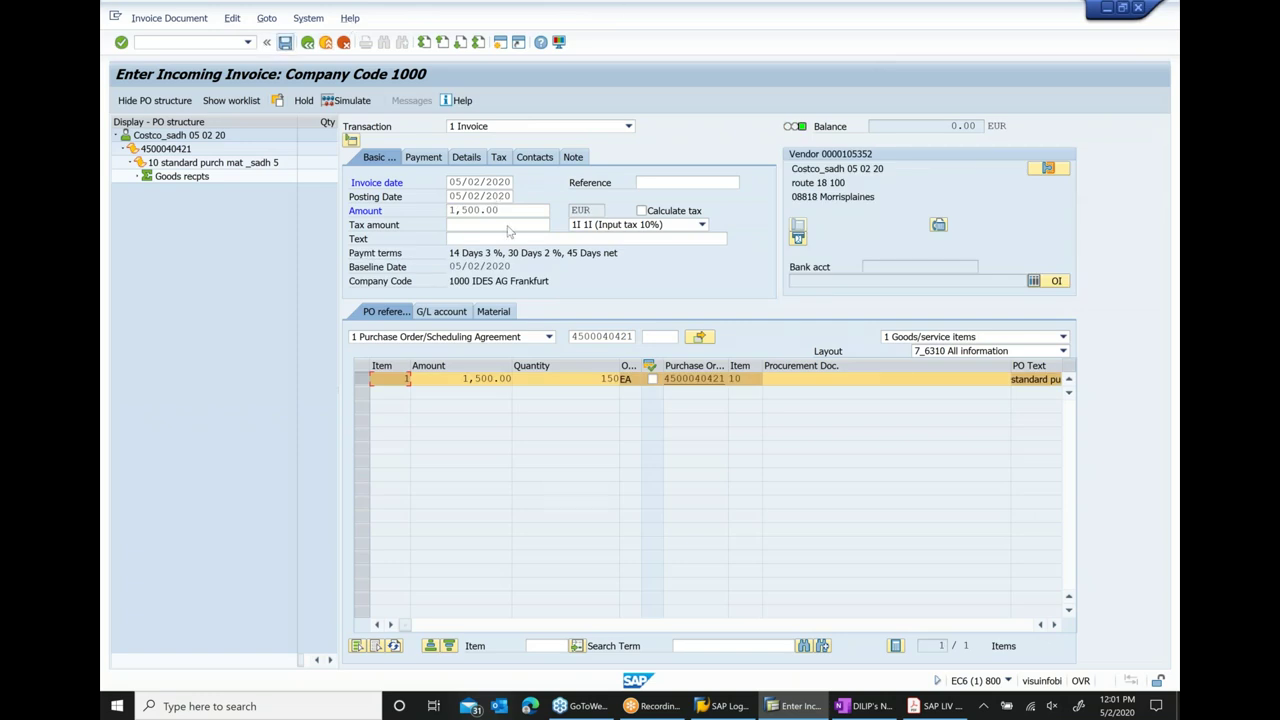
# - Try to post the re-entered invoice and examine the messages in its verification log
pyautogui.click(509, 231)
pyautogui.press('Return')
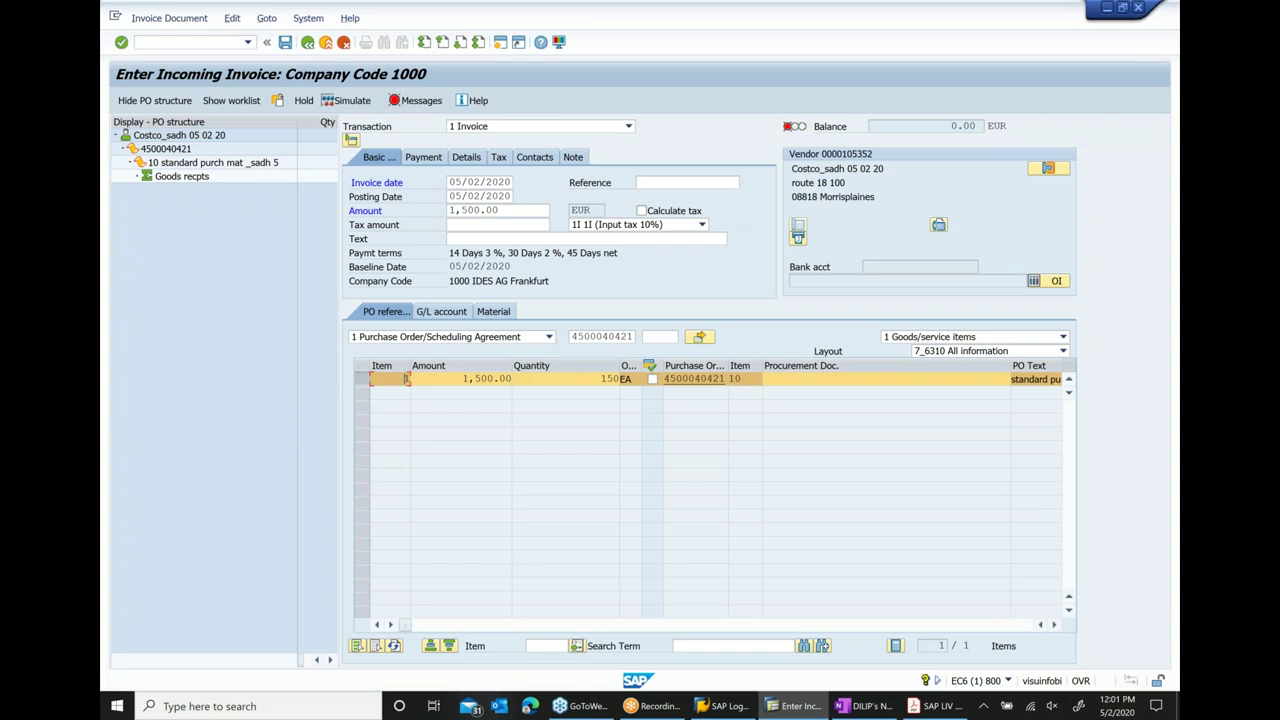
pyautogui.click(421, 100)
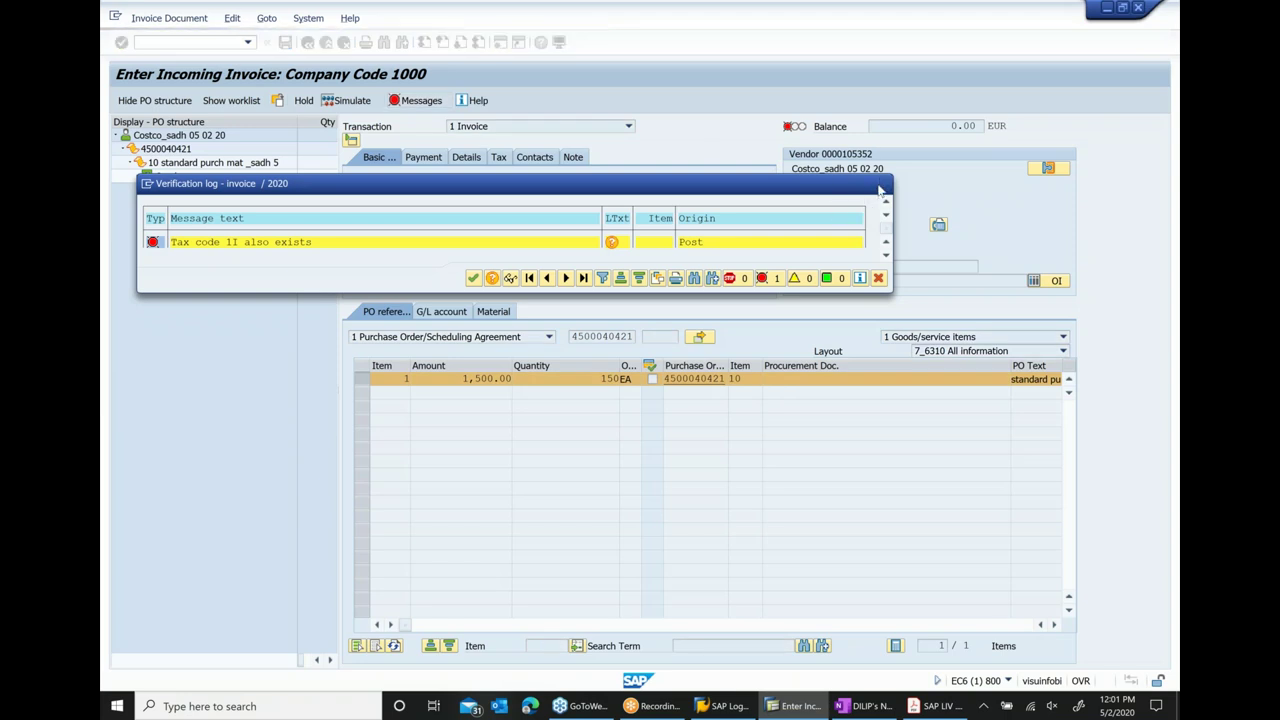
pyautogui.click(882, 185)
# - Change the invoice's tax code to 0I (Input tax 0%)
pyautogui.click(702, 225)
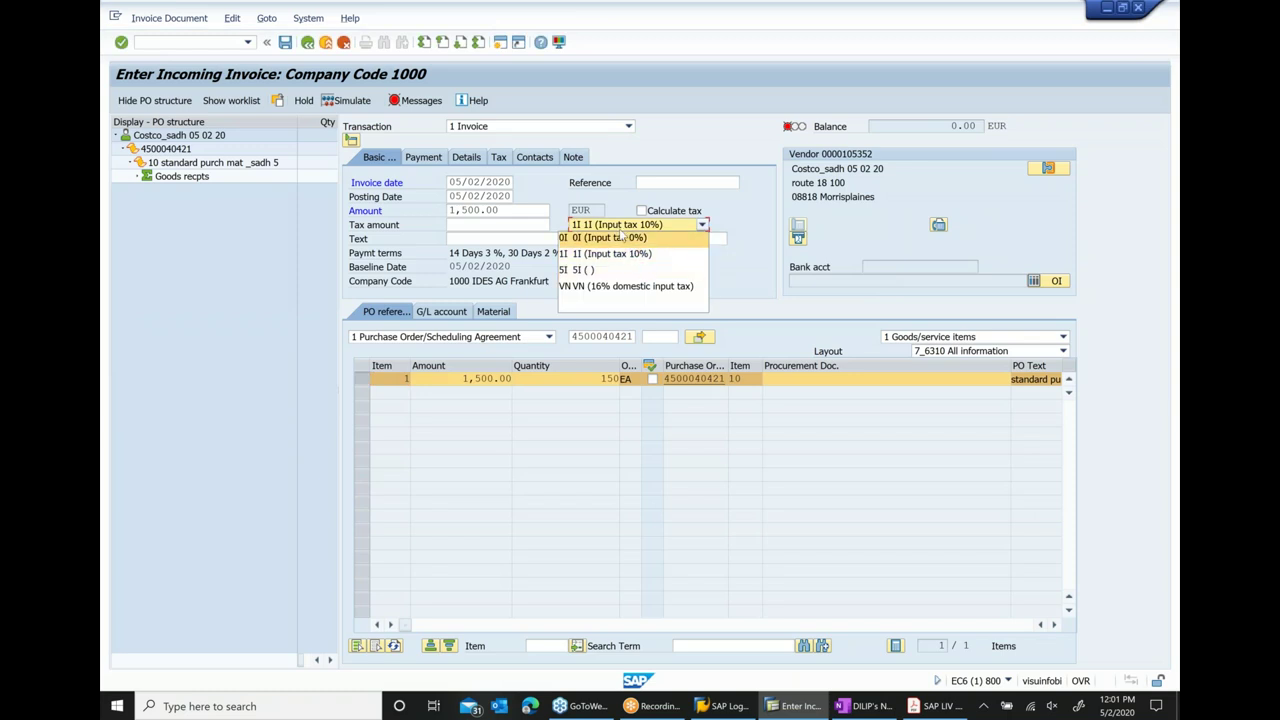
pyautogui.click(615, 253)
pyautogui.click(702, 225)
pyautogui.click(640, 237)
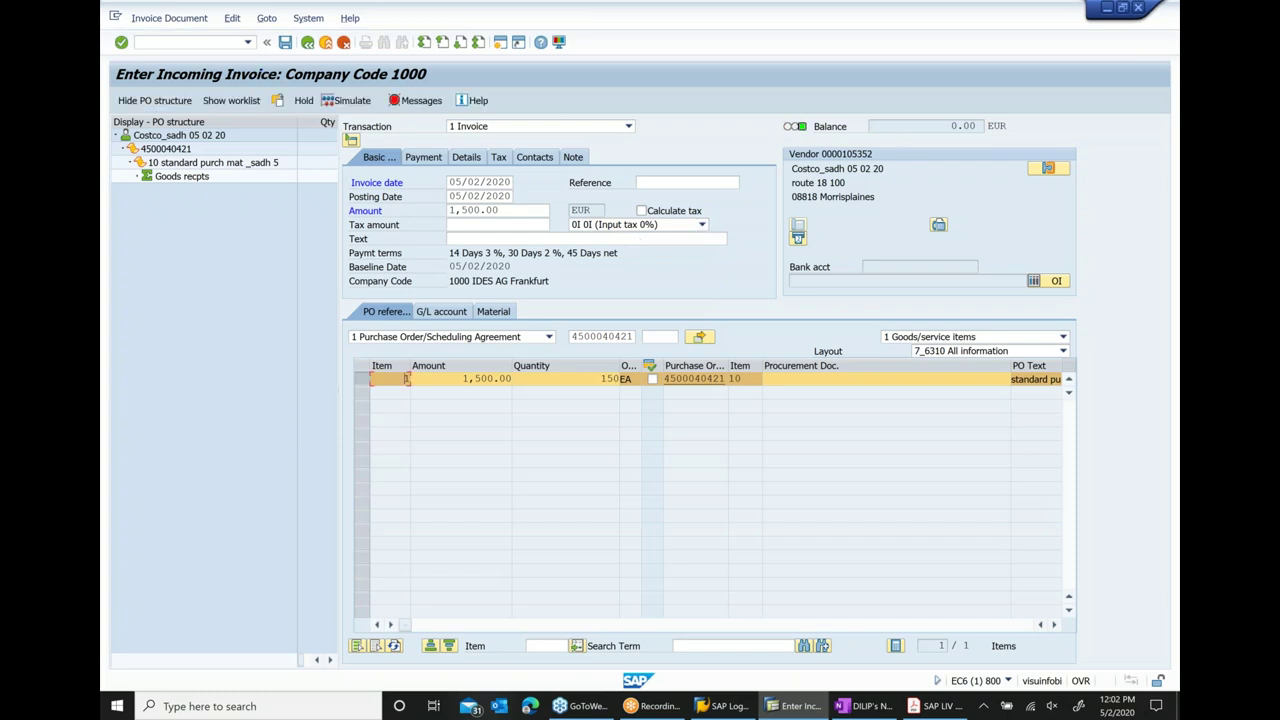
# - Try to post the invoice with the changed header tax code and examine the messages in its verification log
pyautogui.click(285, 47)
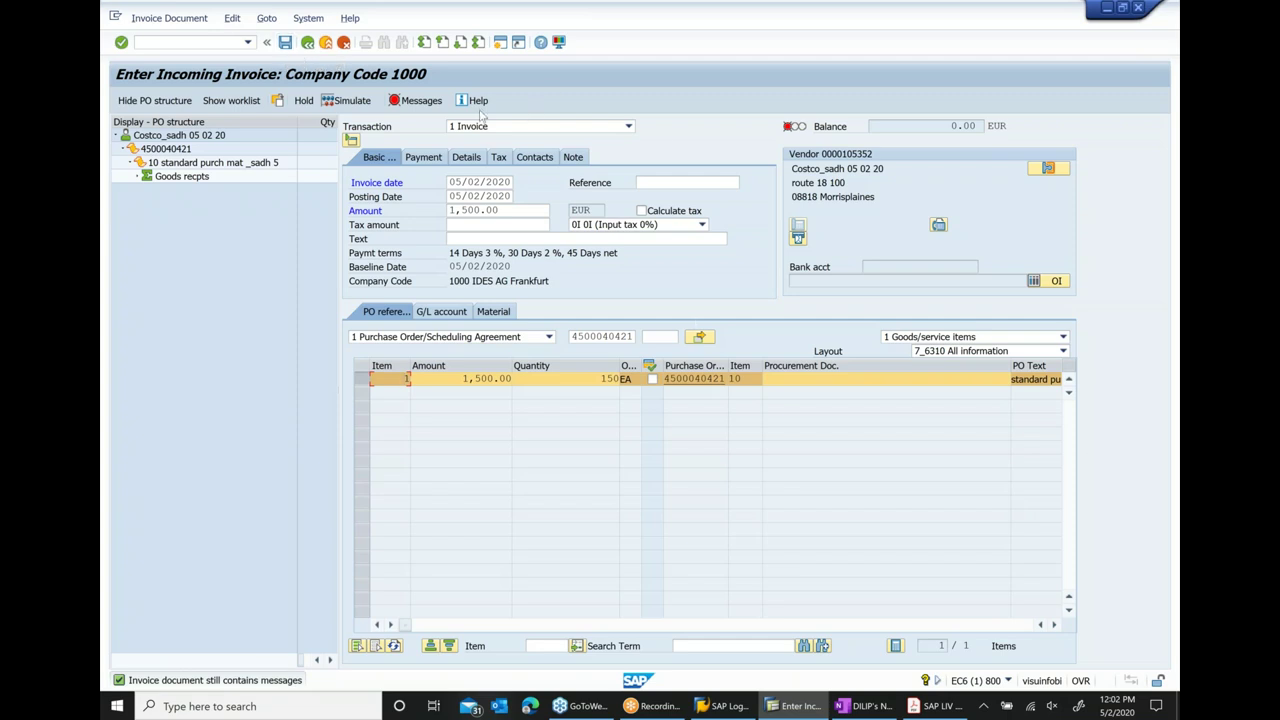
pyautogui.click(424, 104)
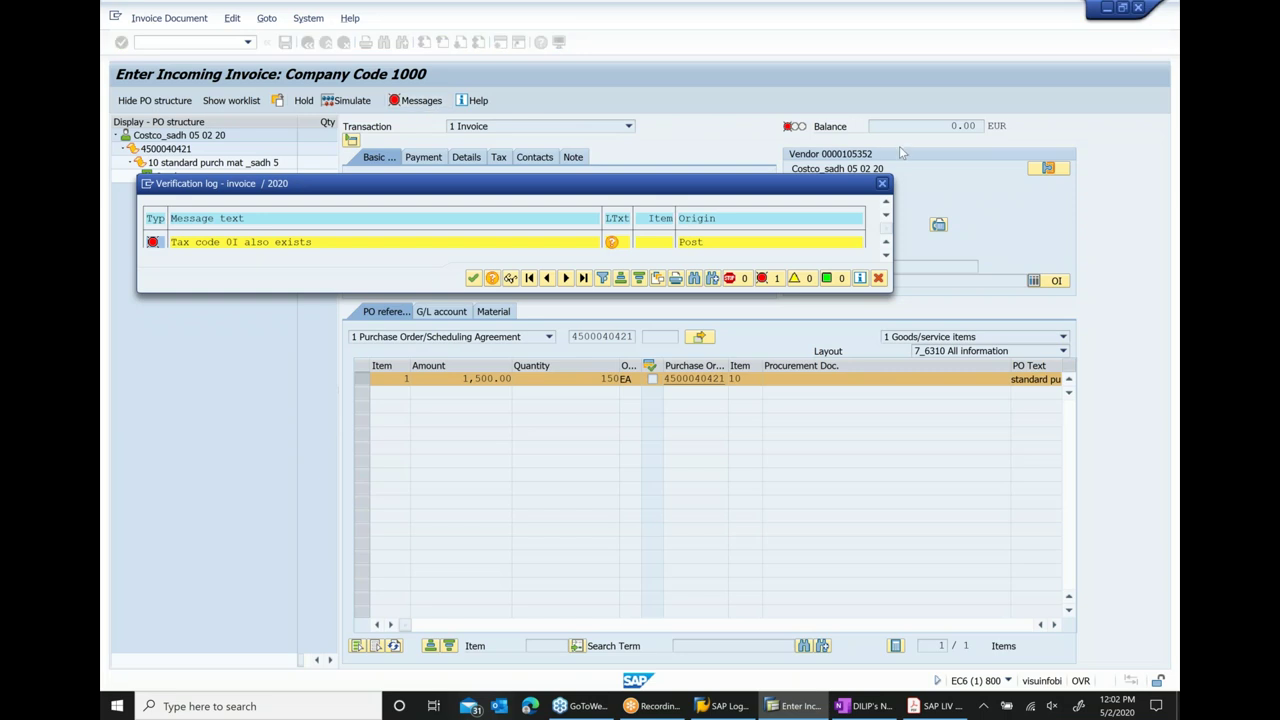
pyautogui.click(885, 185)
# - Set the invoice item's tax code to 0I (Input tax 0%) and post the invoice
pyautogui.click(1056, 624)
pyautogui.click(1056, 624)
pyautogui.click(1056, 624)
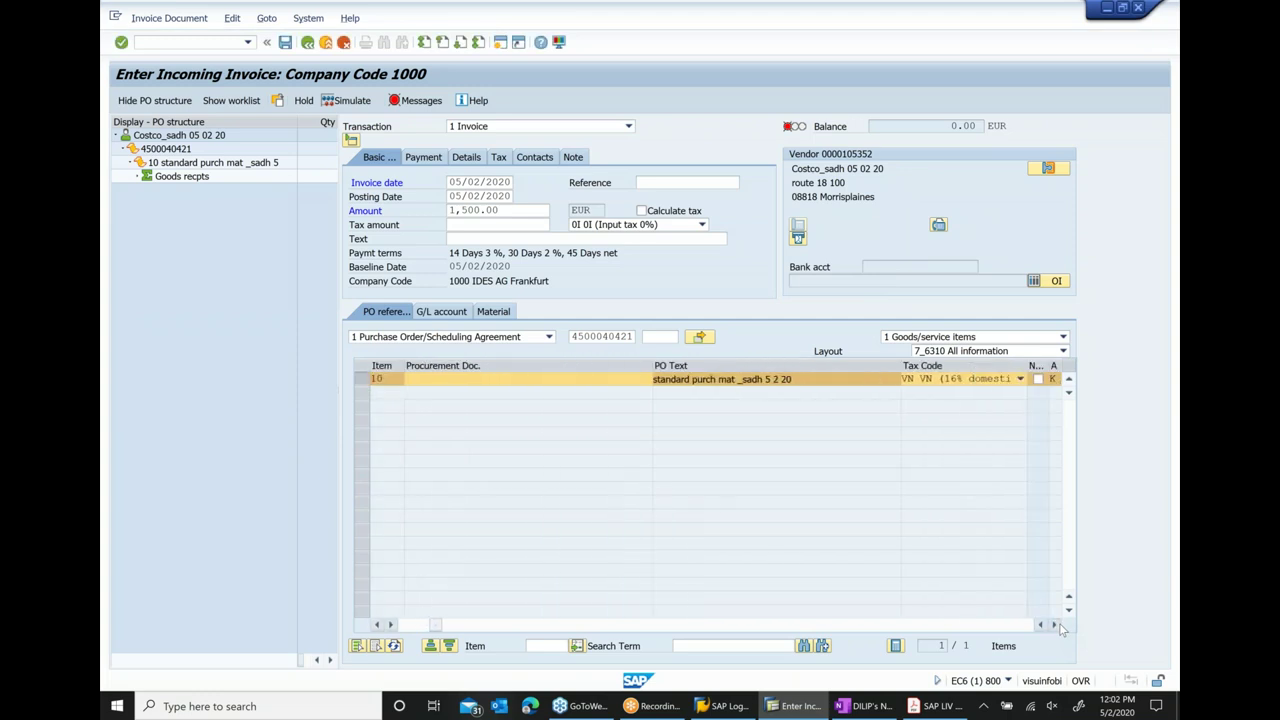
pyautogui.click(1056, 624)
pyautogui.click(985, 379)
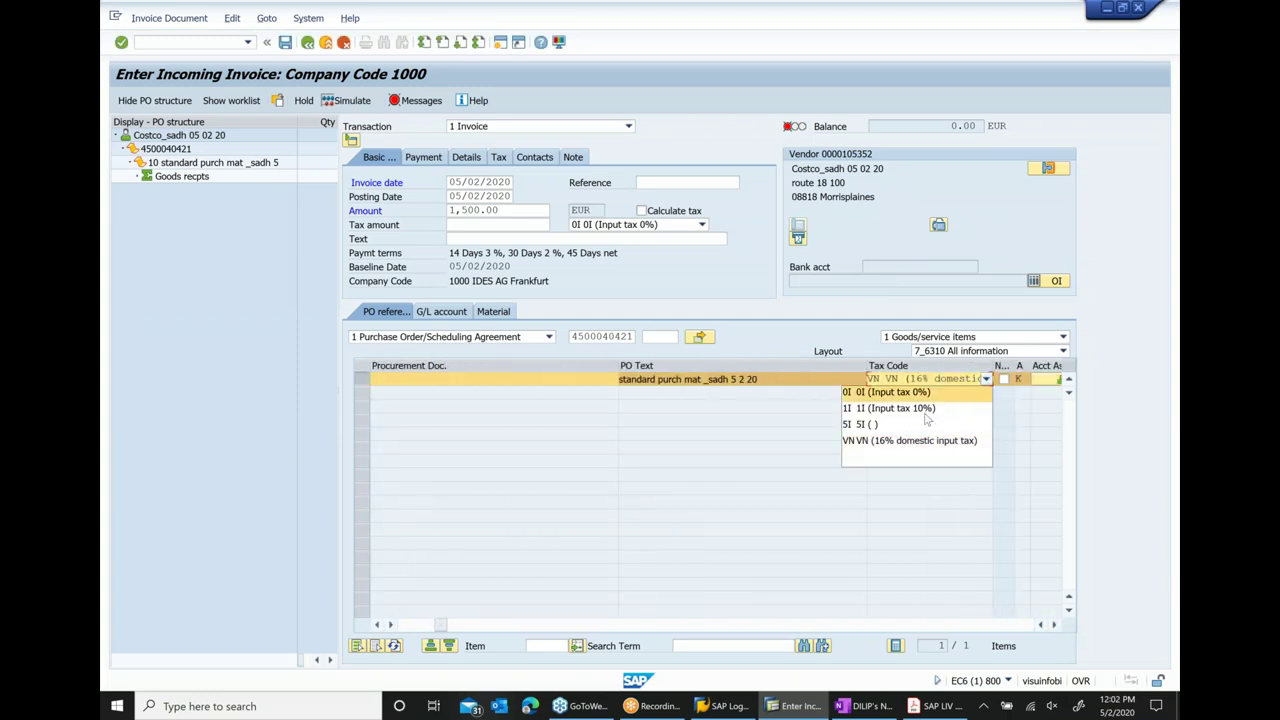
pyautogui.click(901, 458)
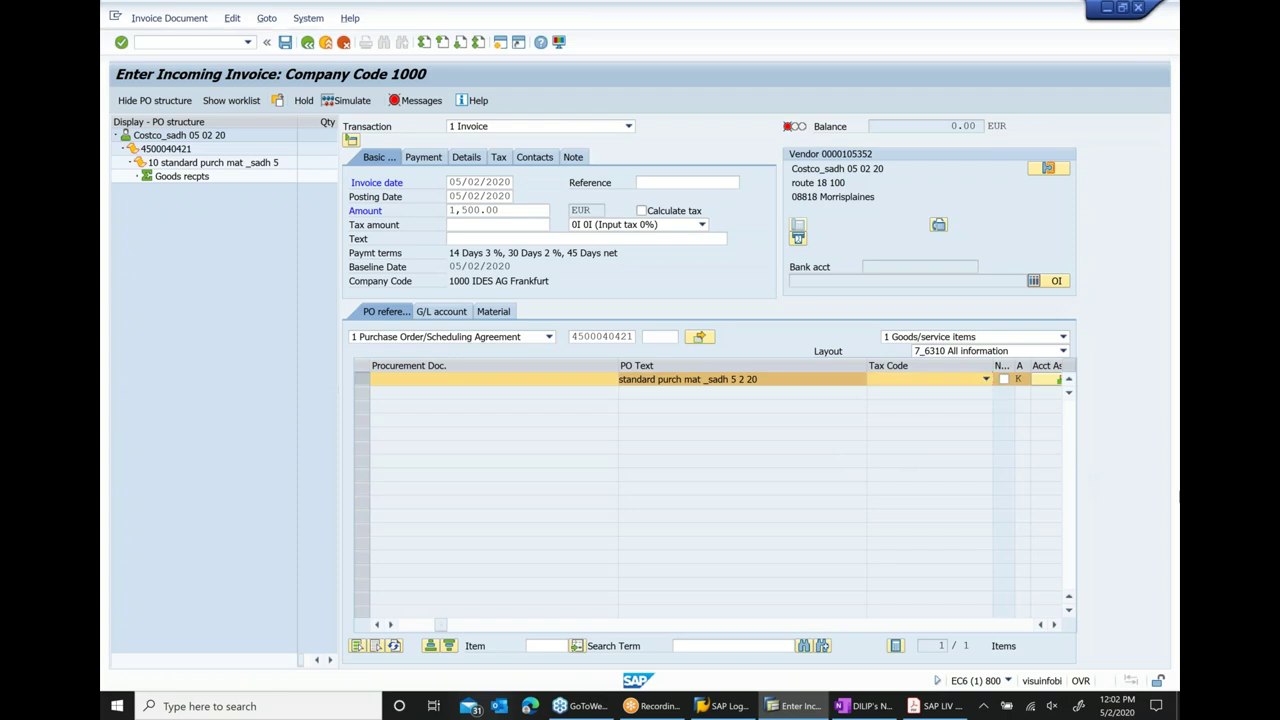
pyautogui.press('Return')
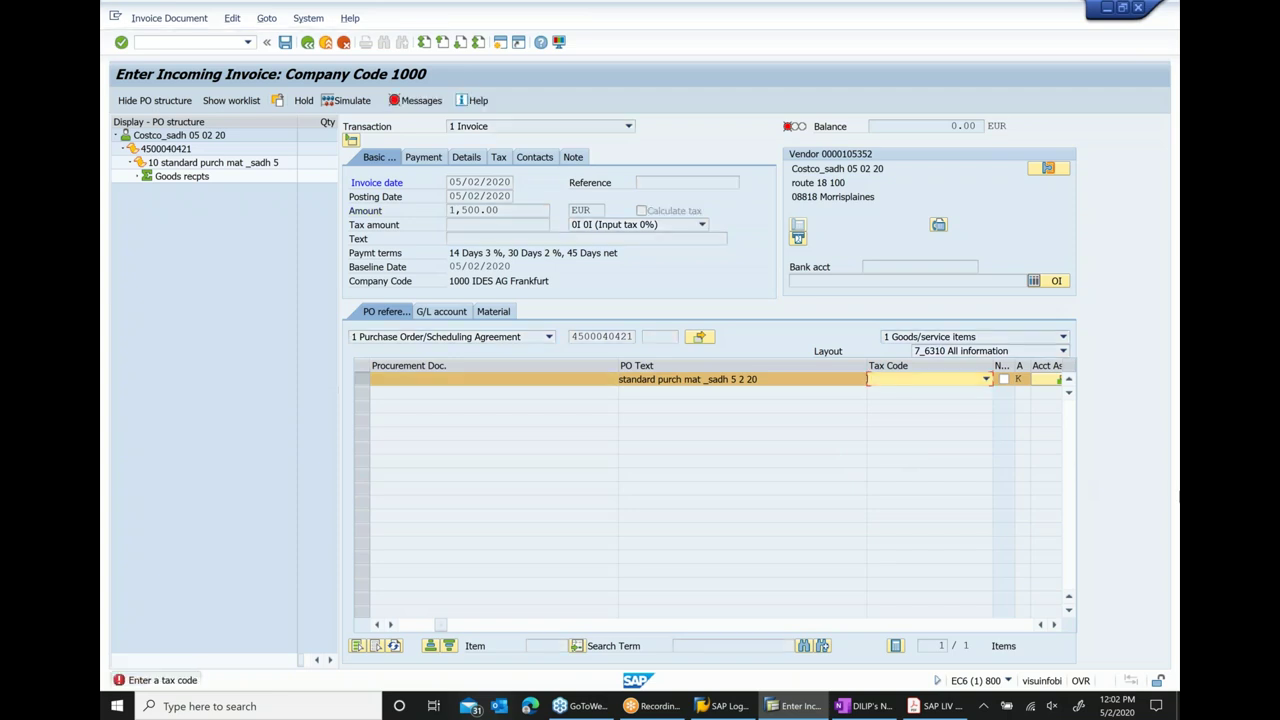
pyautogui.click(985, 379)
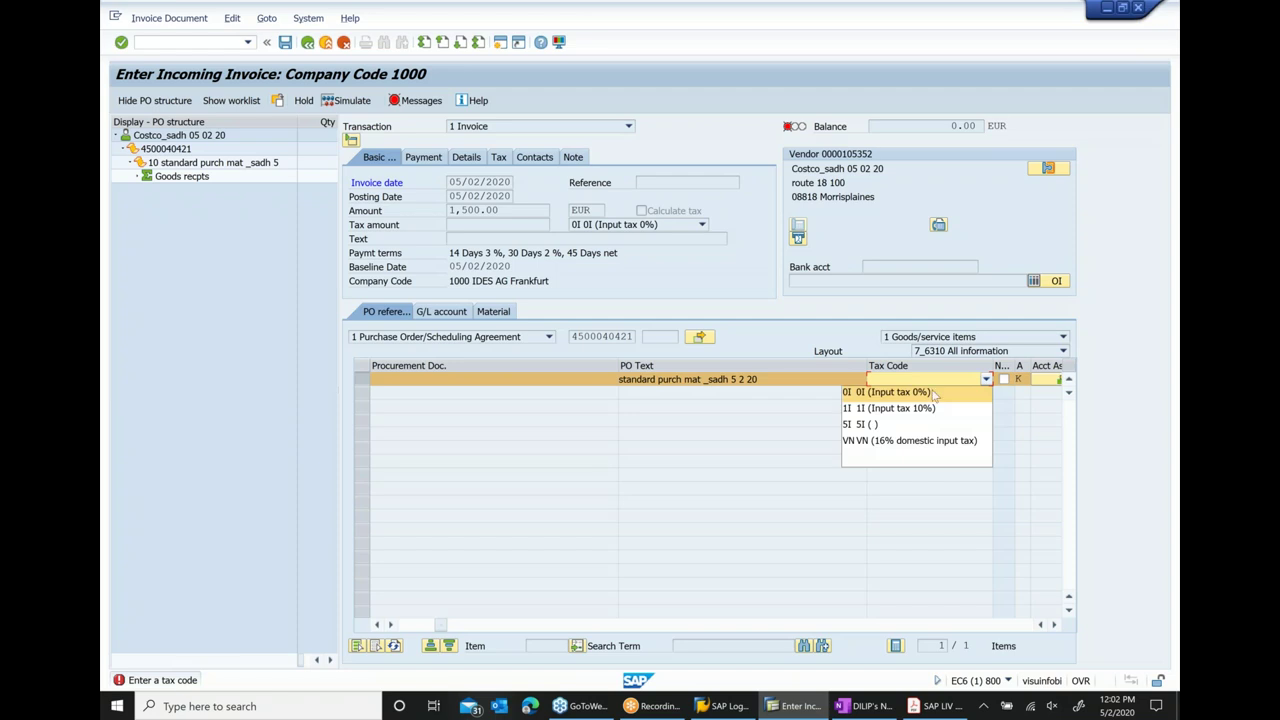
pyautogui.click(925, 393)
pyautogui.press('Return')
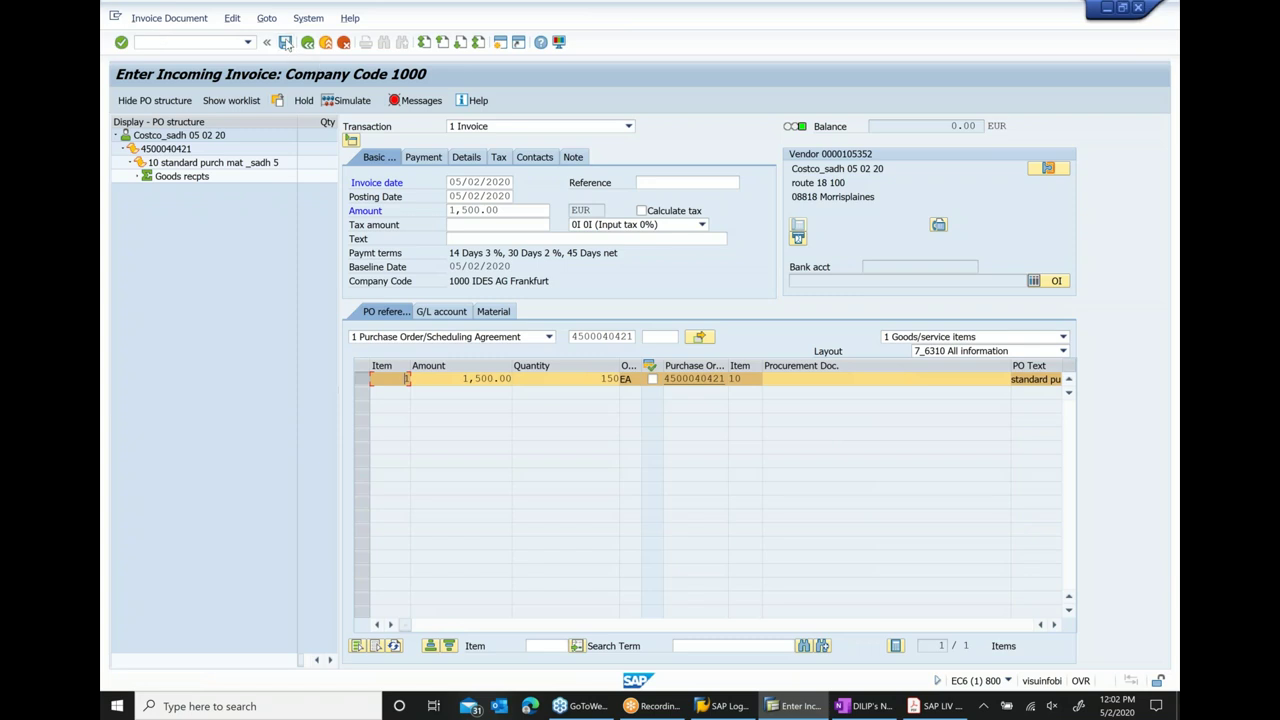
pyautogui.click(286, 45)
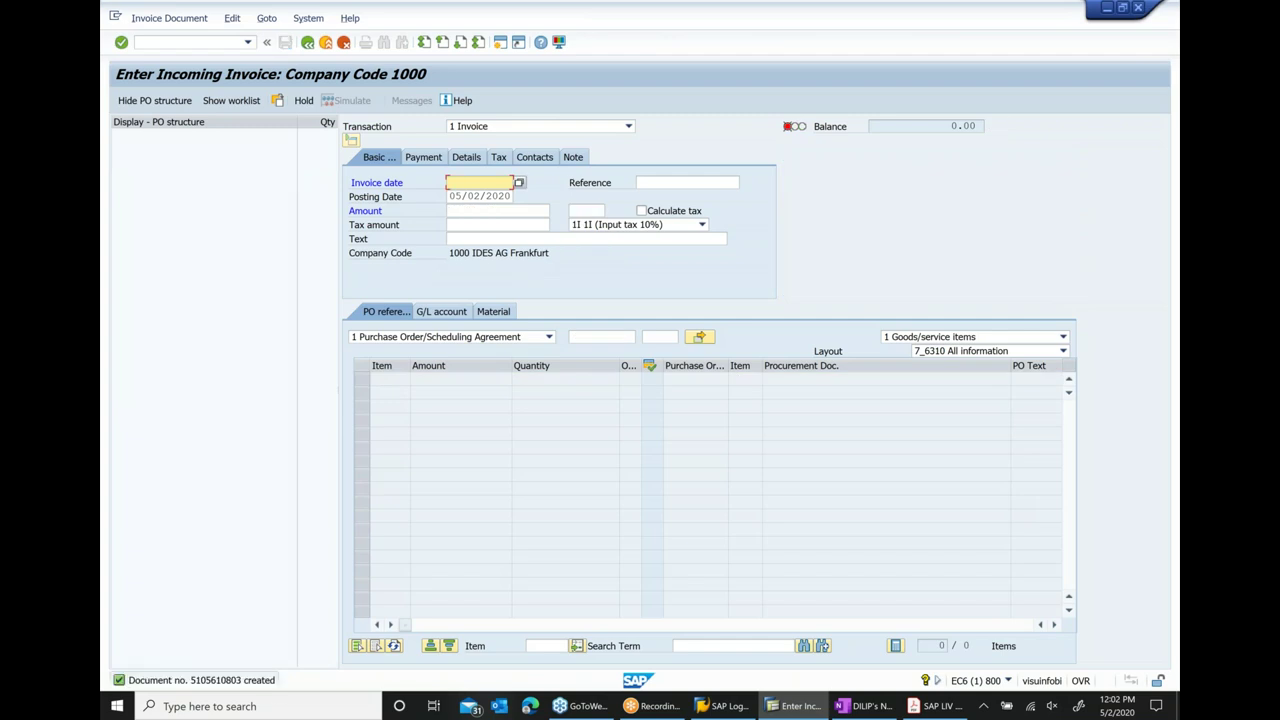
# - Open the just-posted invoice in Display Invoice Document (MIR4) and examine its header and item amounts
pyautogui.click(308, 43)
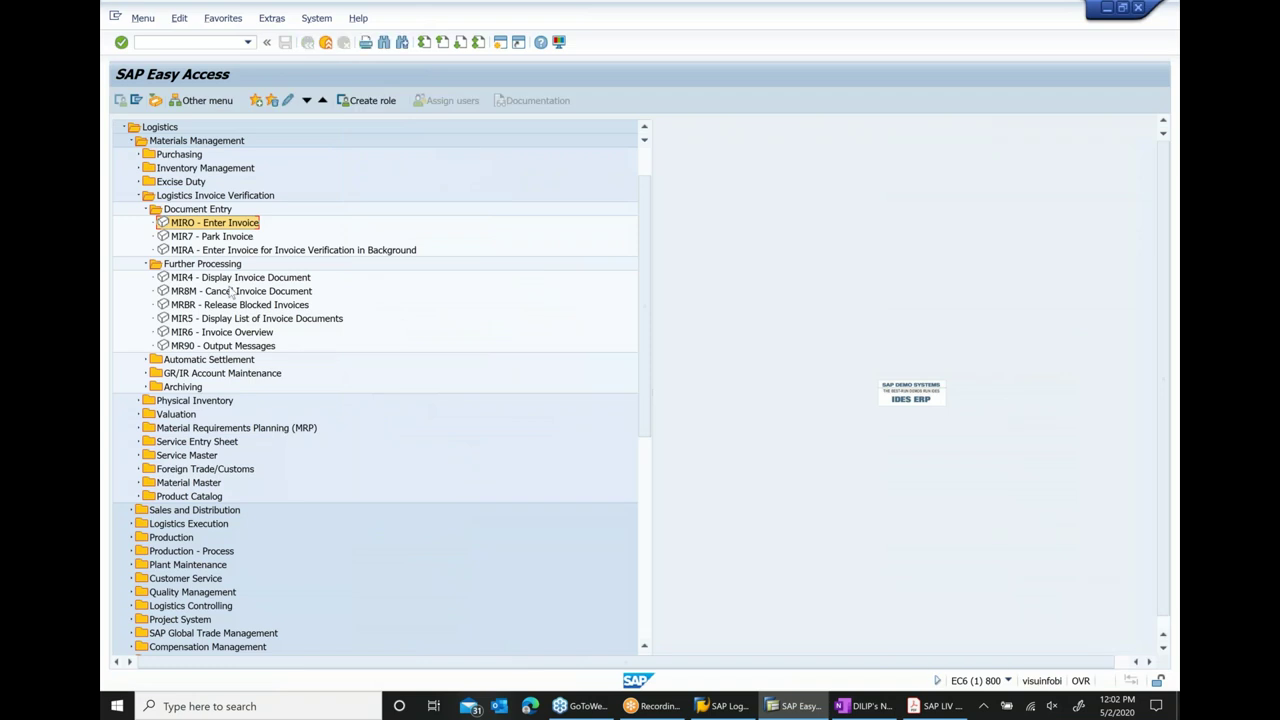
pyautogui.doubleClick(231, 279)
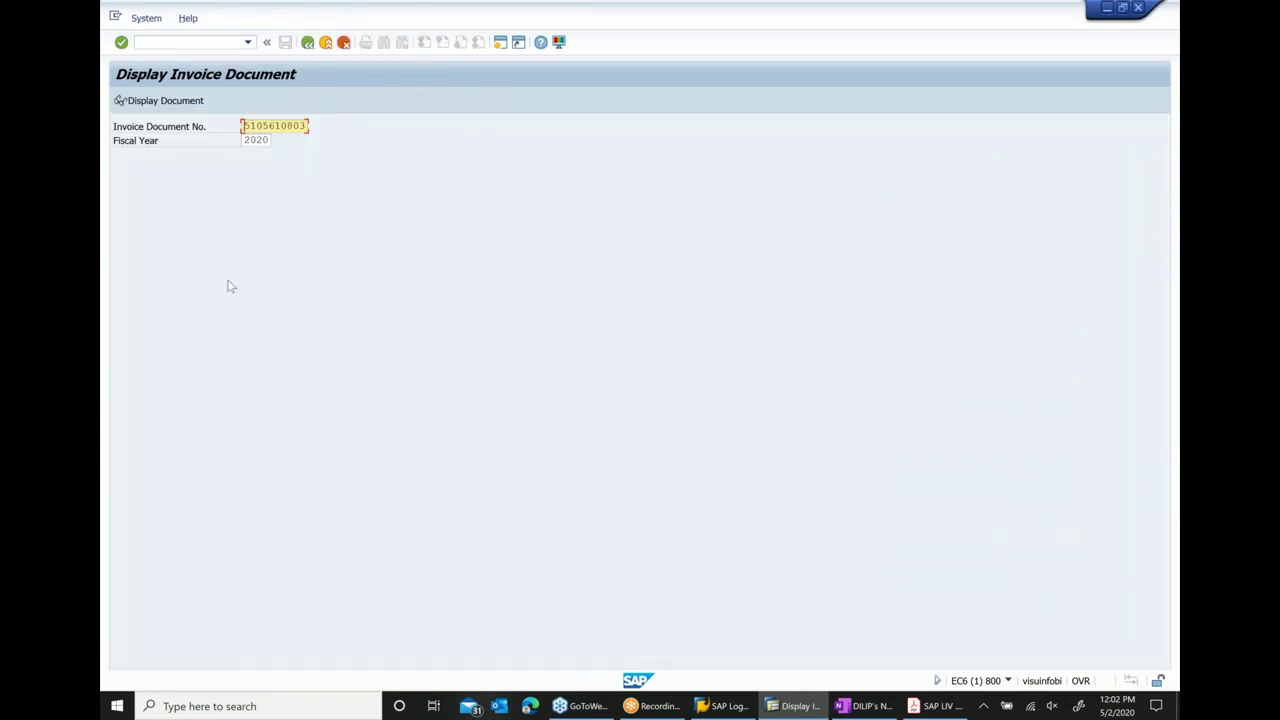
pyautogui.click(119, 100)
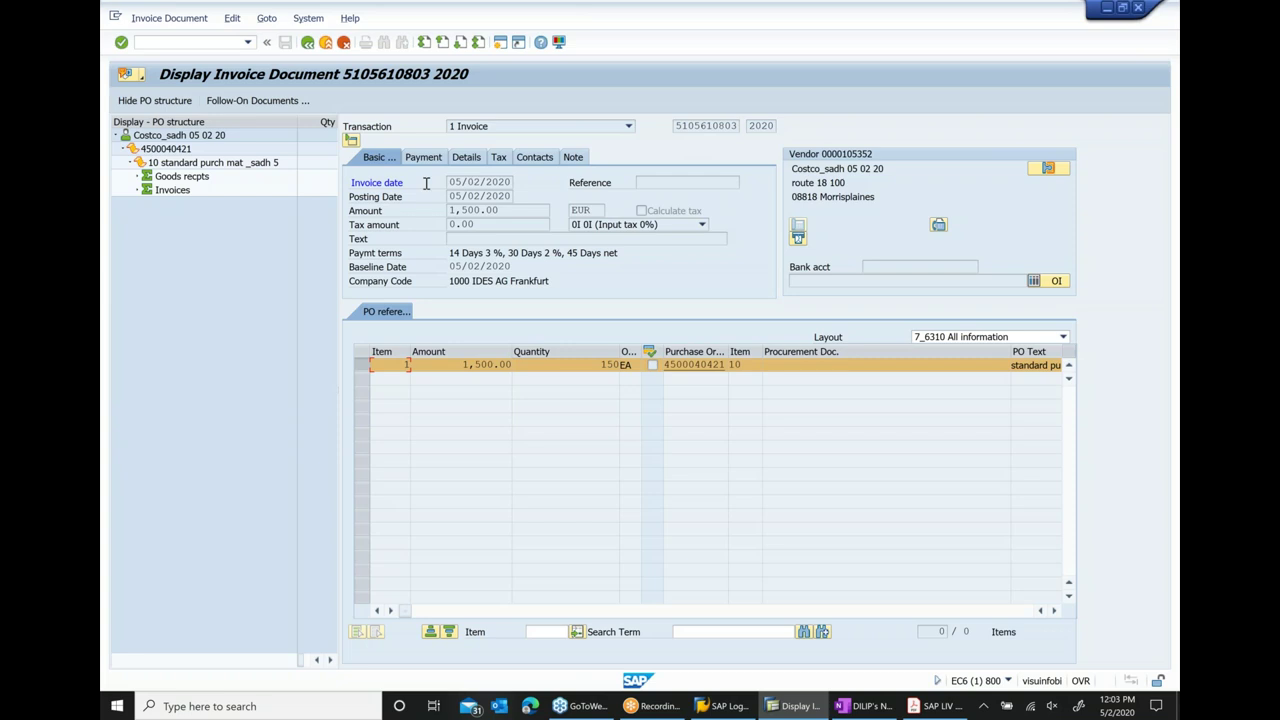
pyautogui.doubleClick(502, 210)
pyautogui.click(462, 365)
pyautogui.hotkey('shift', 'End')
pyautogui.click(309, 160)
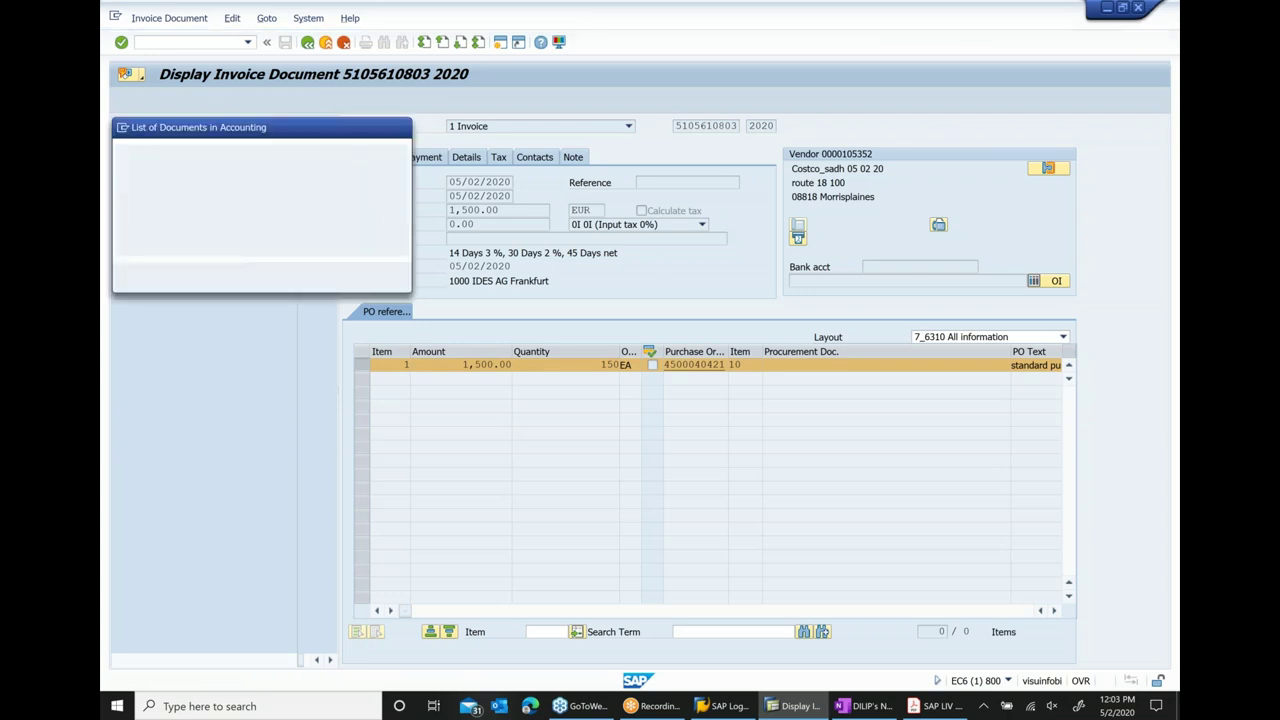
pyautogui.moveTo(319, 128); pyautogui.dragTo(419, 155)
pyautogui.click(501, 156)
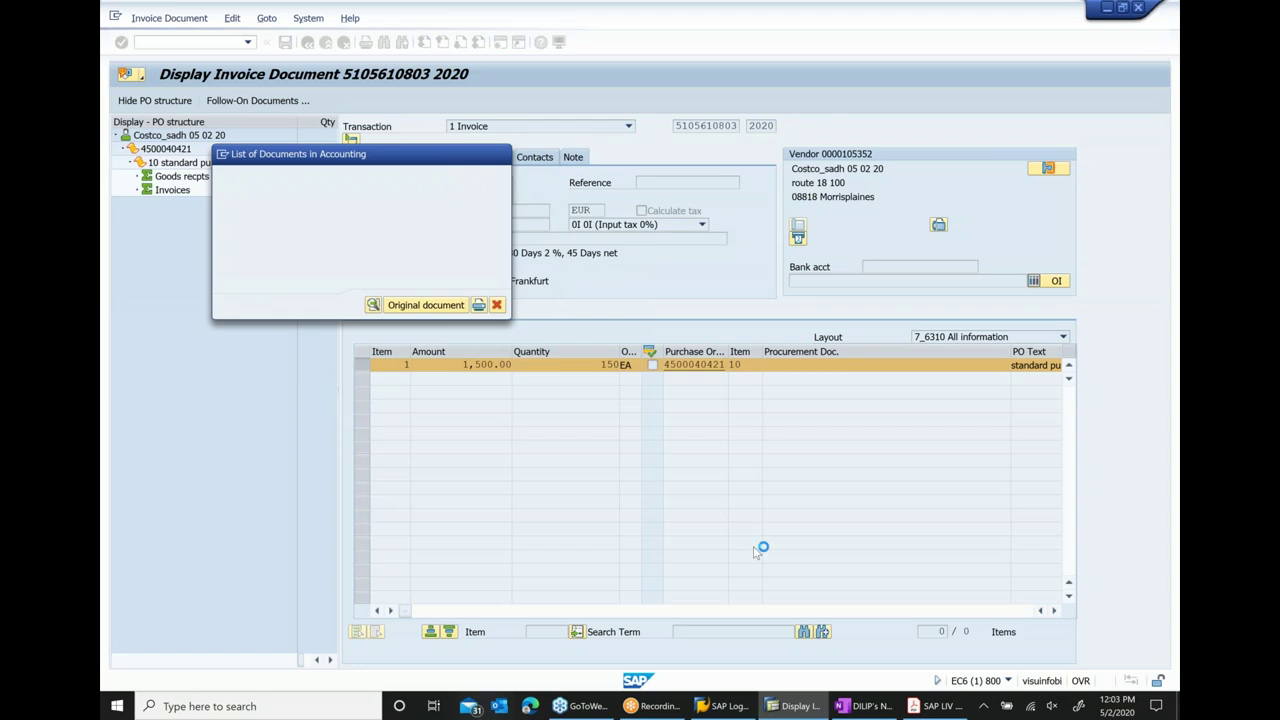
# - Examine the cost center assigned to the displayed invoice's item
pyautogui.click(1053, 610)
pyautogui.click(1053, 610)
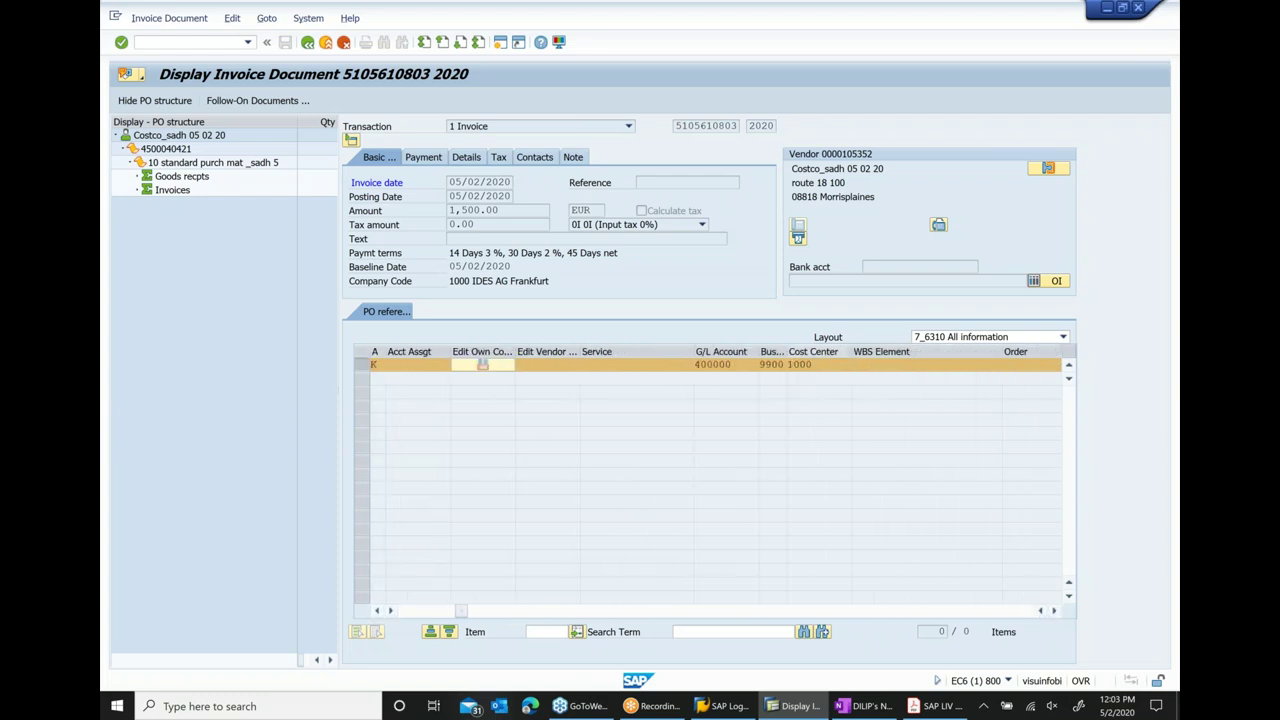
pyautogui.click(820, 363)
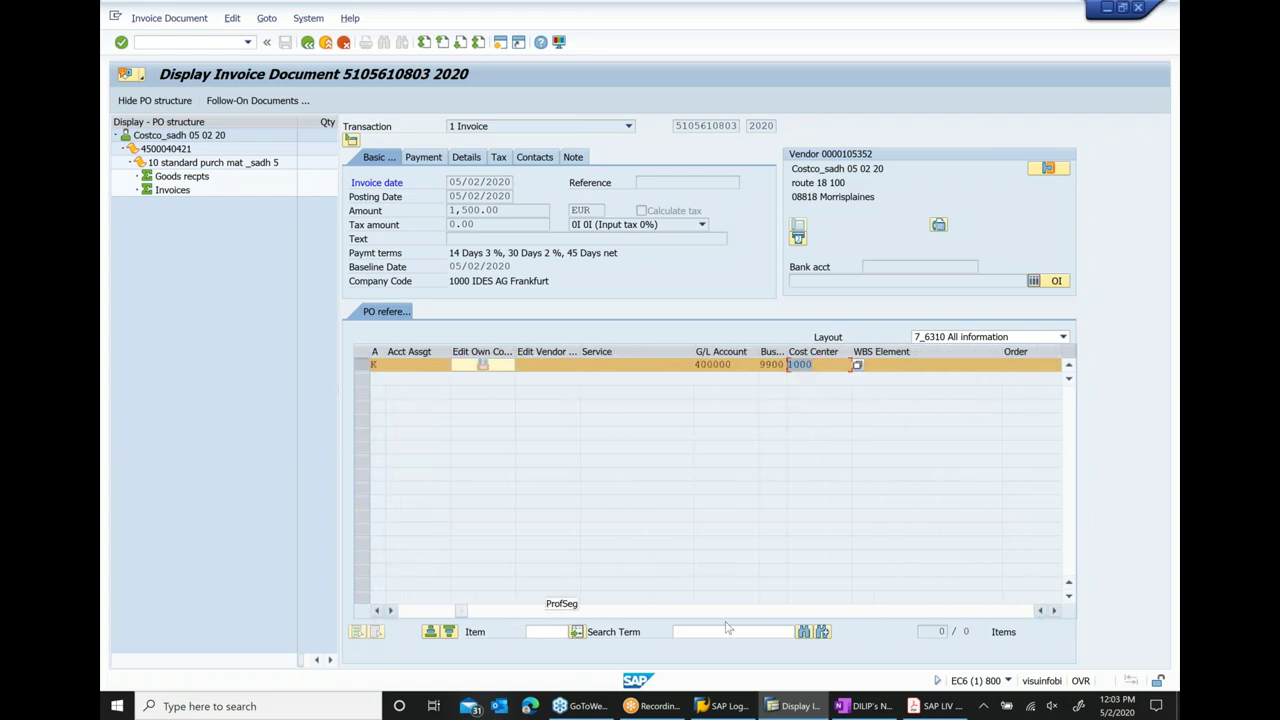
# - Open the invoice's follow-on accounting document and examine the vendor, consumption account and cost center on its line items
pyautogui.click(264, 101)
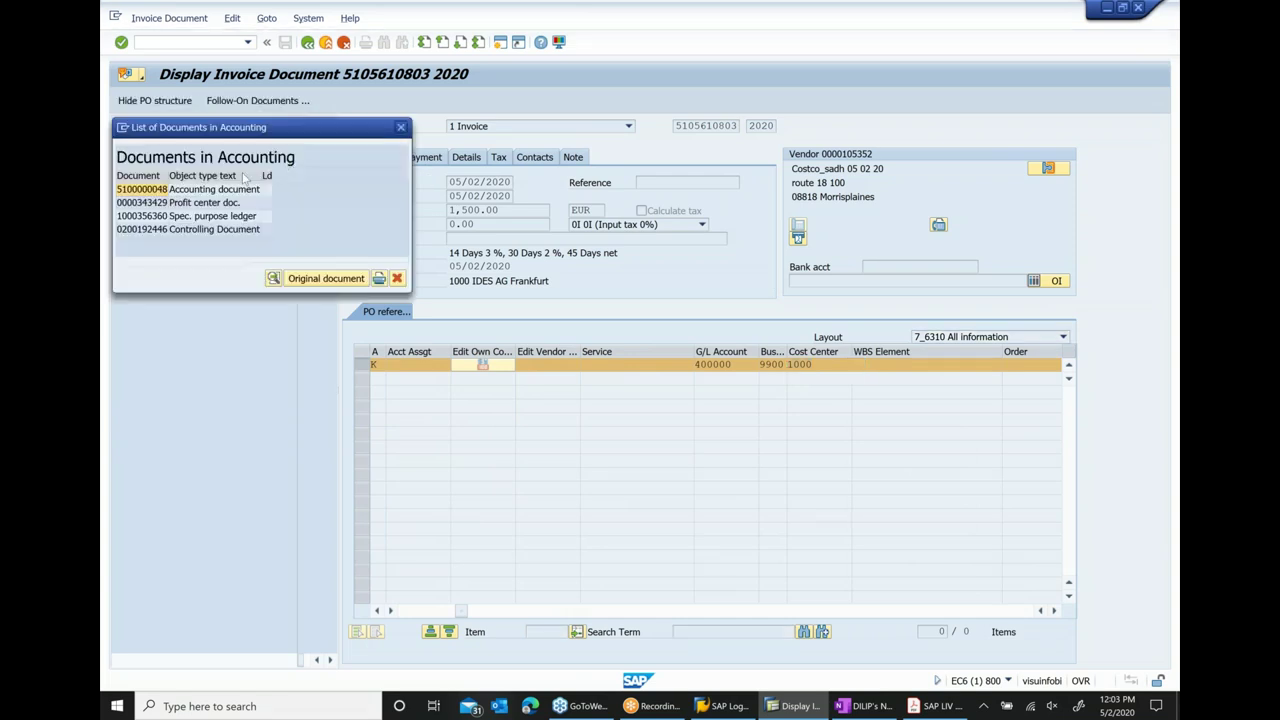
pyautogui.press('Return')
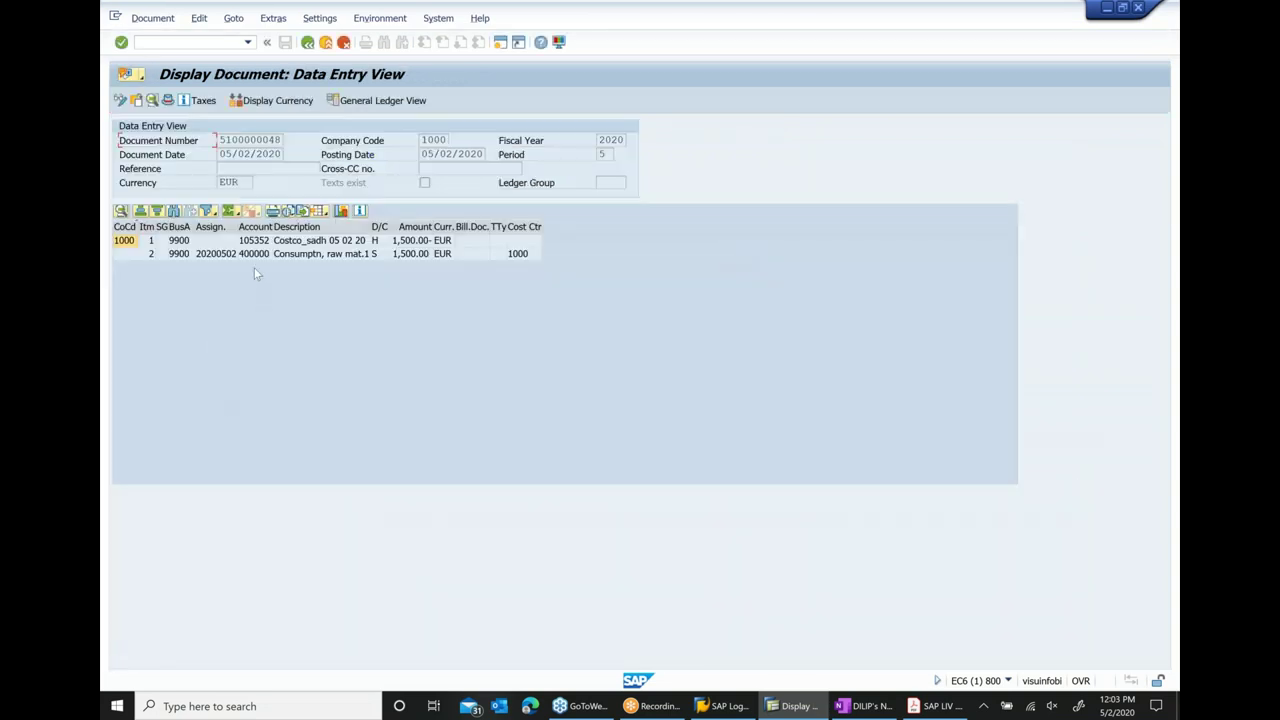
pyautogui.click(254, 242)
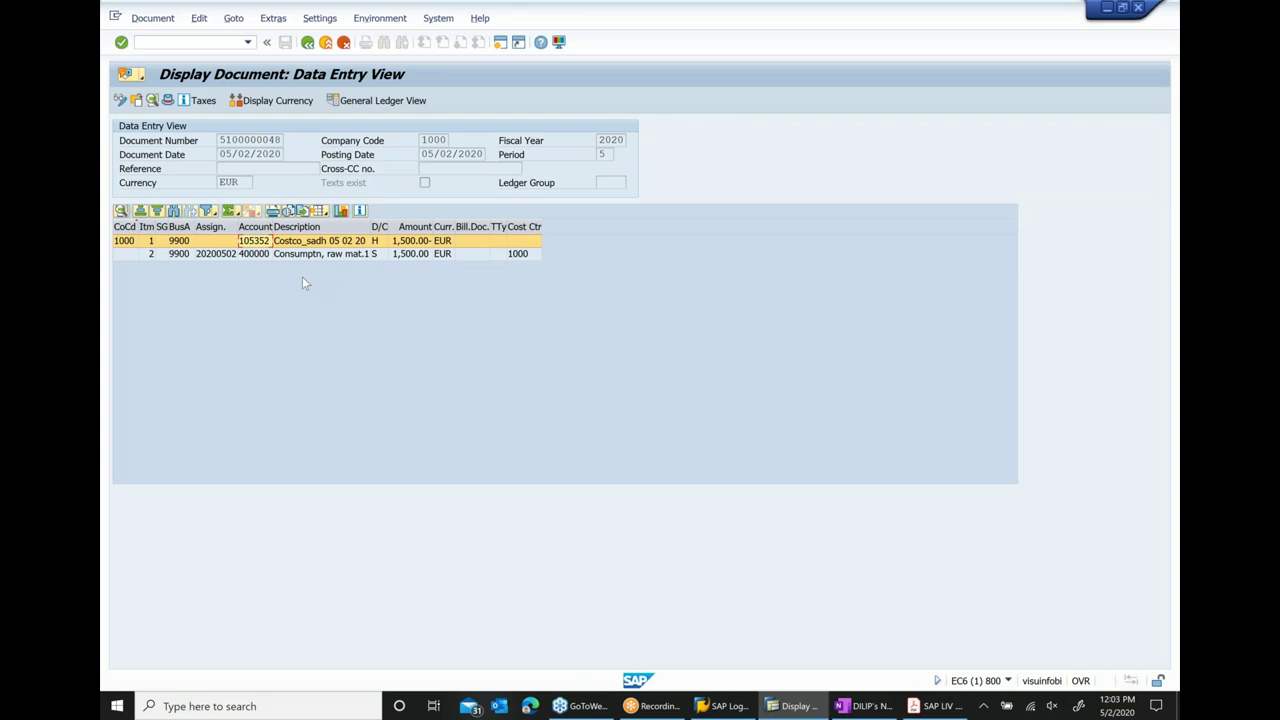
pyautogui.click(260, 255)
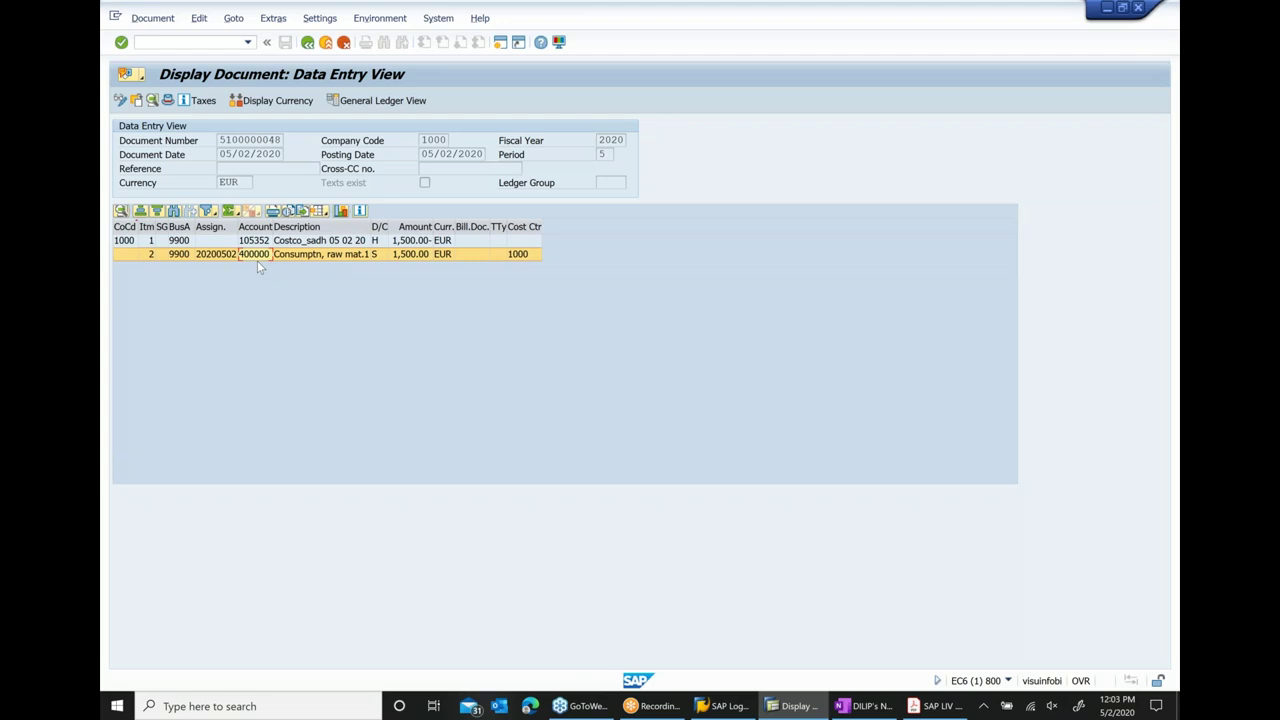
pyautogui.click(524, 258)
# - Switch to the OneNote notes and add the sub-bullet "Verify Accounting doc" under "Verify LIV ….MIR4"
pyautogui.click(865, 706)
pyautogui.click(597, 443)
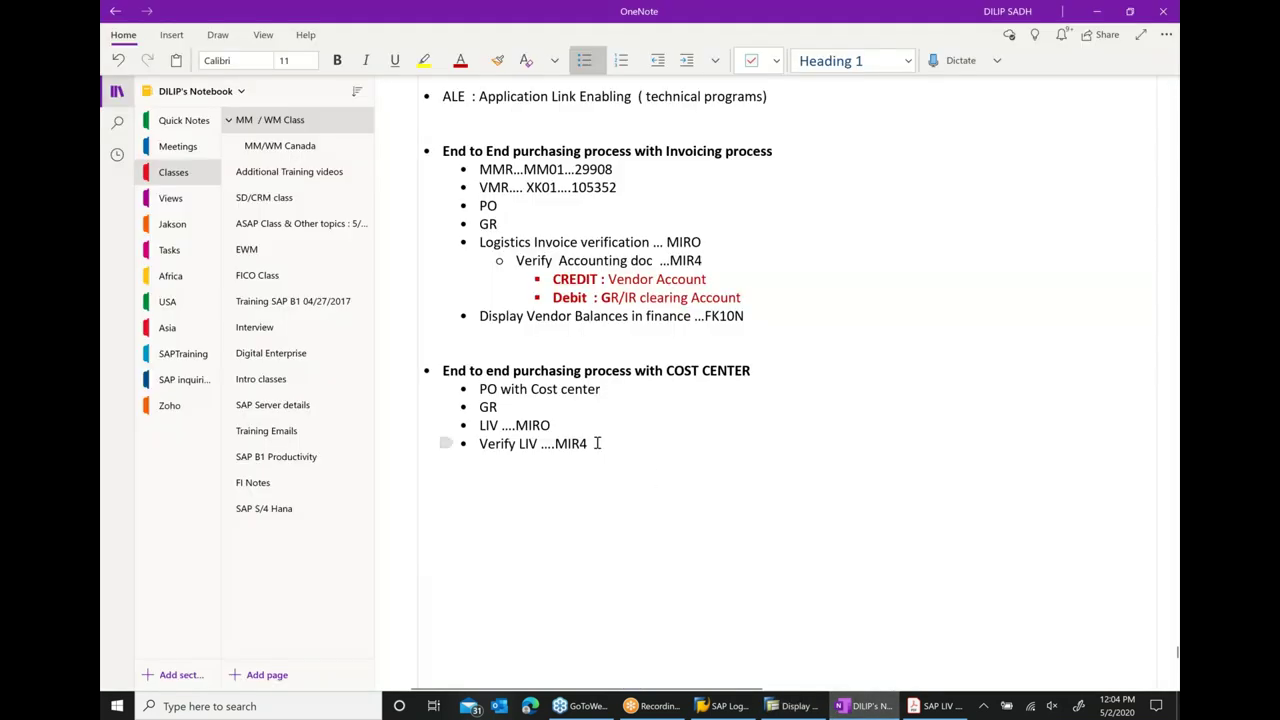
pyautogui.press('Return')
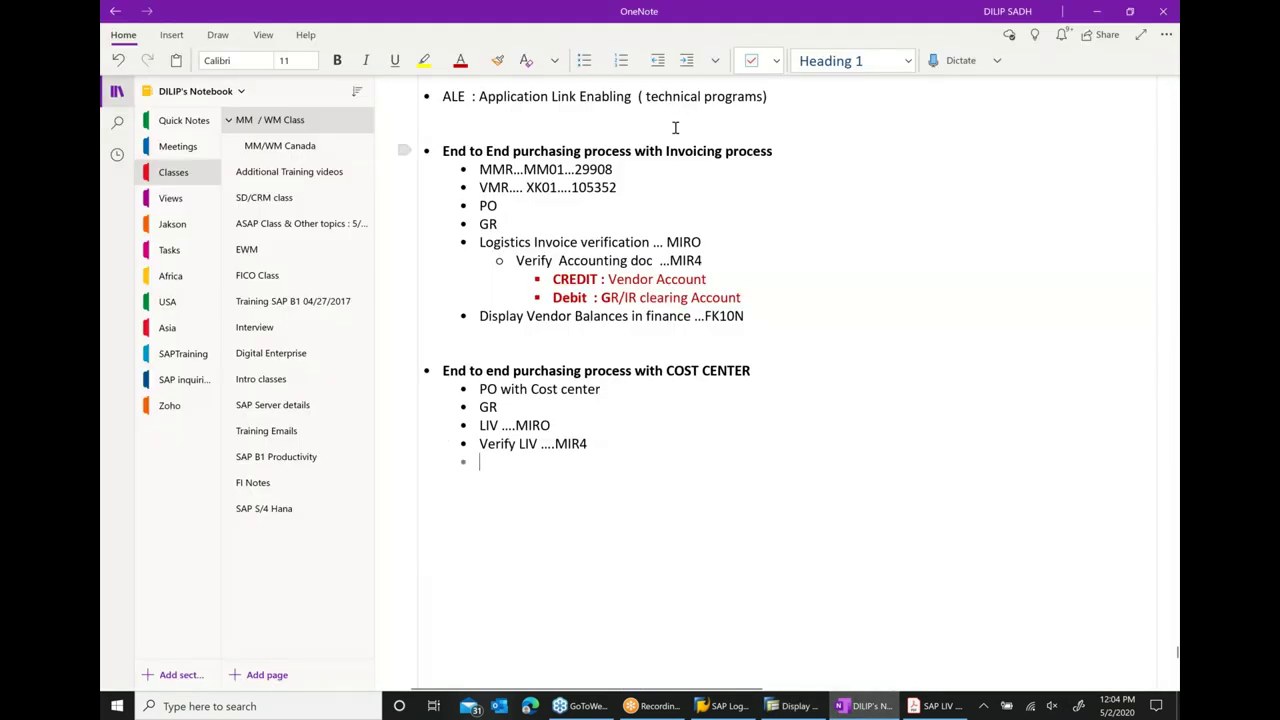
pyautogui.click(694, 67)
pyautogui.write('v')
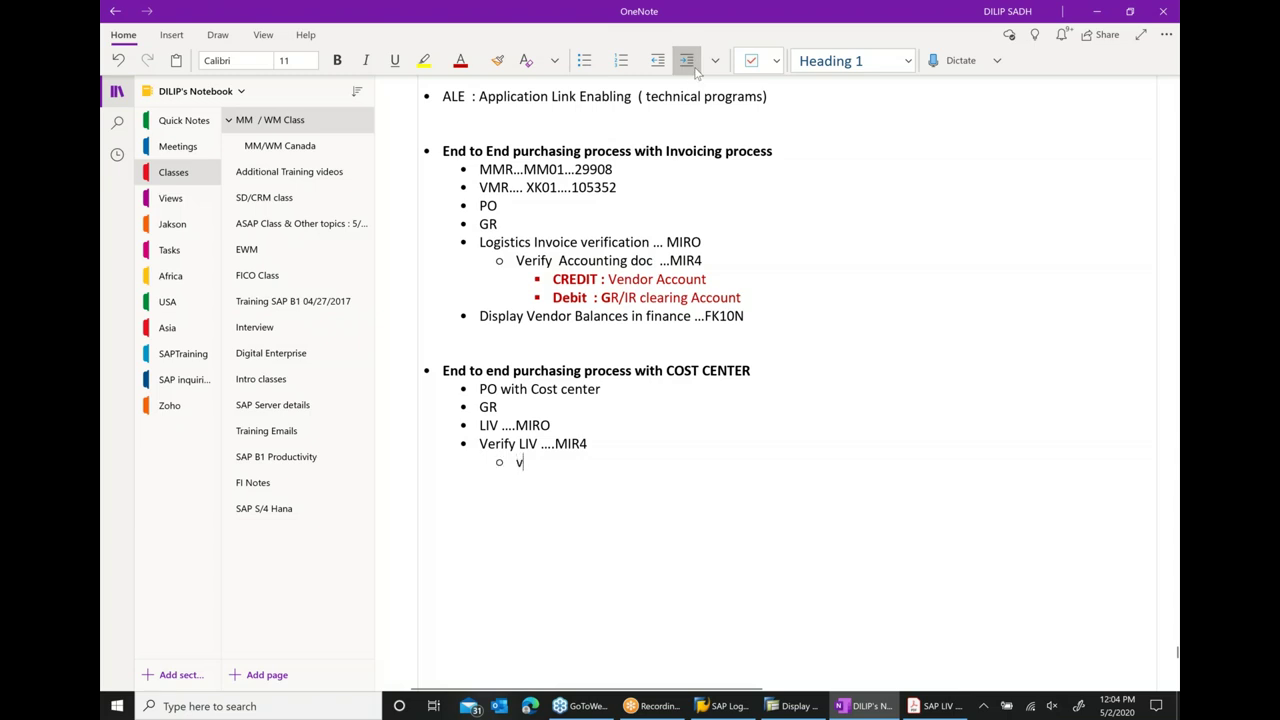
pyautogui.write('E')
pyautogui.press('BackSpace')
pyautogui.press('BackSpace')
pyautogui.write('Verify')
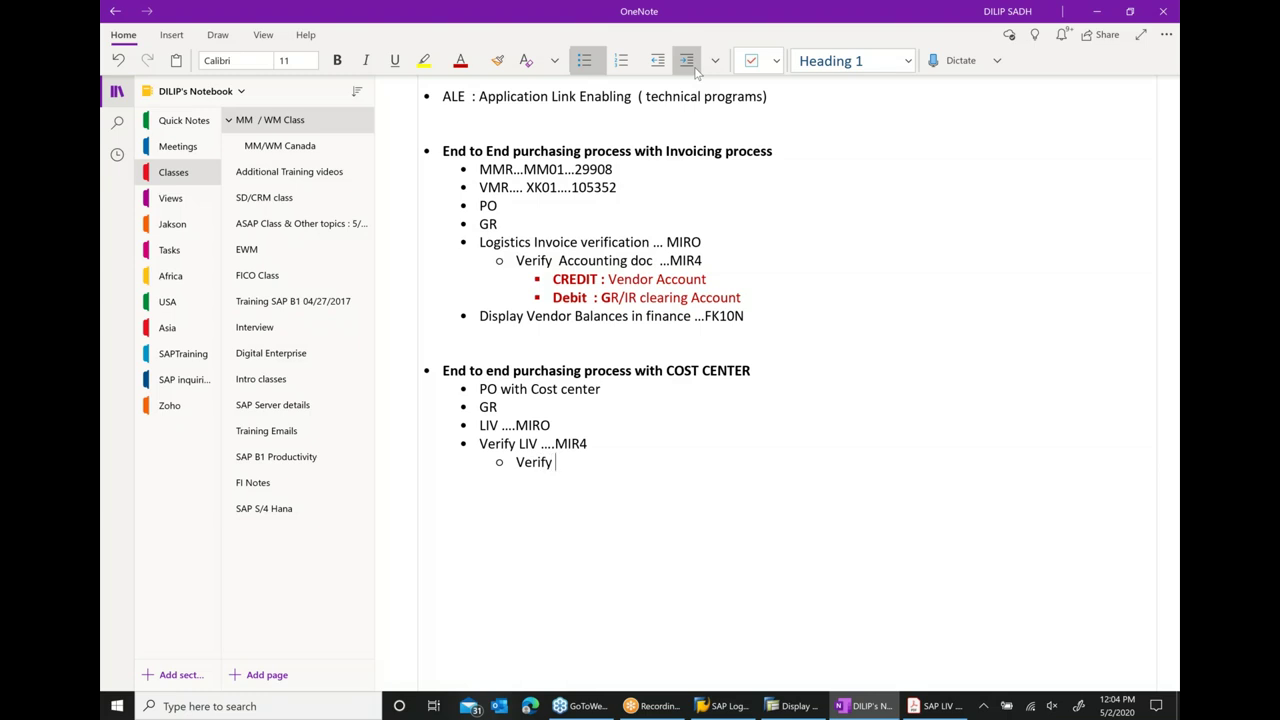
pyautogui.write(' Accounting doc')
pyautogui.press('Return')
# - Nest the bullets "Credit : vendor account" and "Debit : Cost center account" under "Verify Accounting doc", with the spelling of "center" corrected
pyautogui.click(688, 61)
pyautogui.write('Cre')
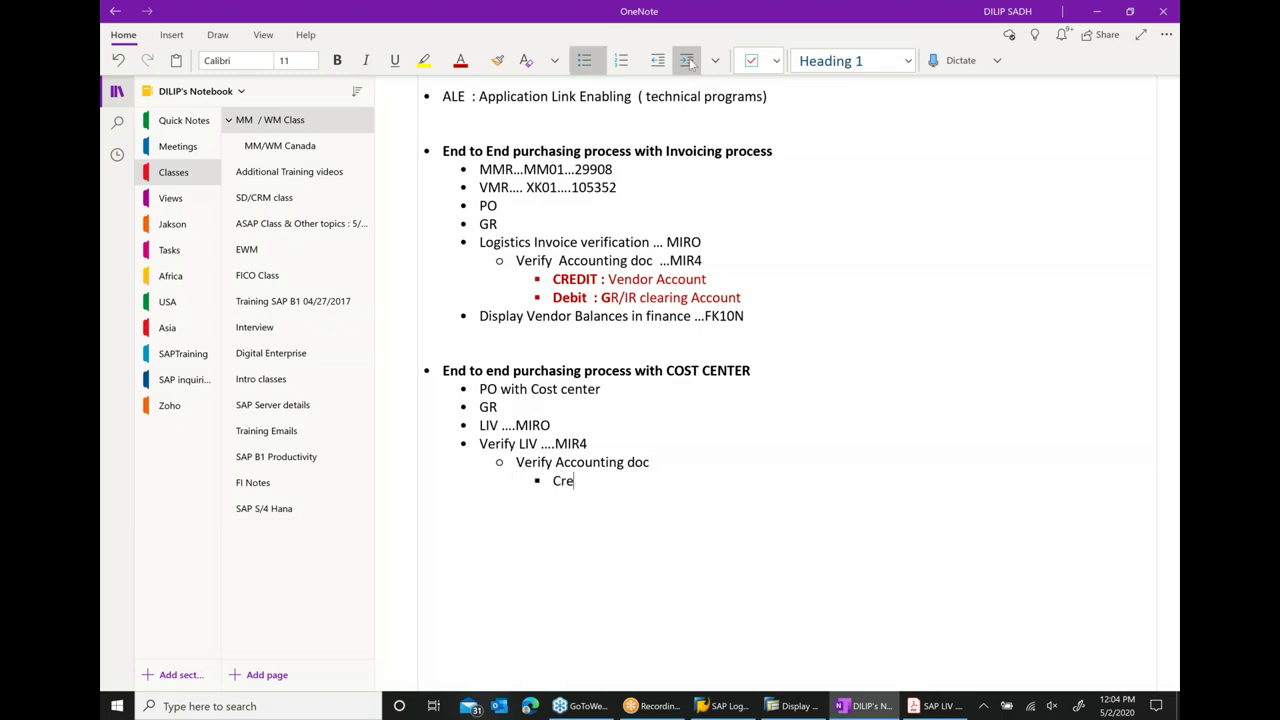
pyautogui.write('dit  : vendor accoun')
pyautogui.press('Return')
pyautogui.write('Debit  :')
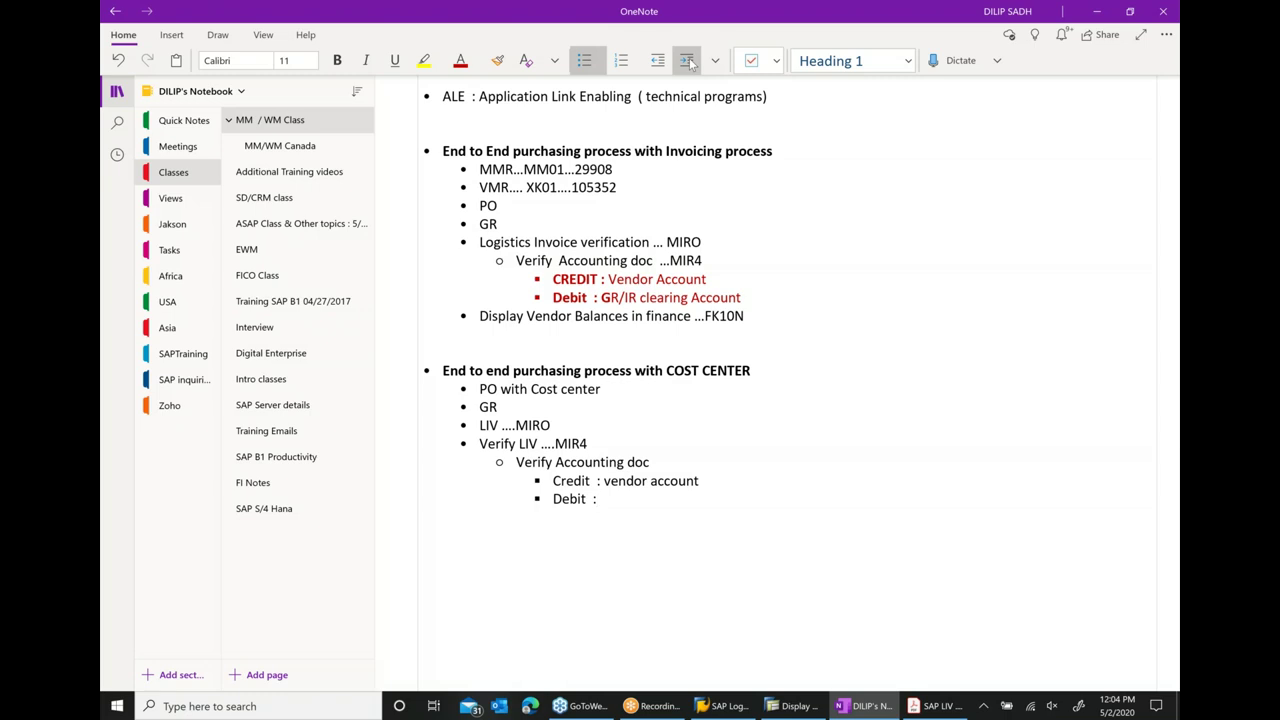
pyautogui.write('  Cost cenetr account')
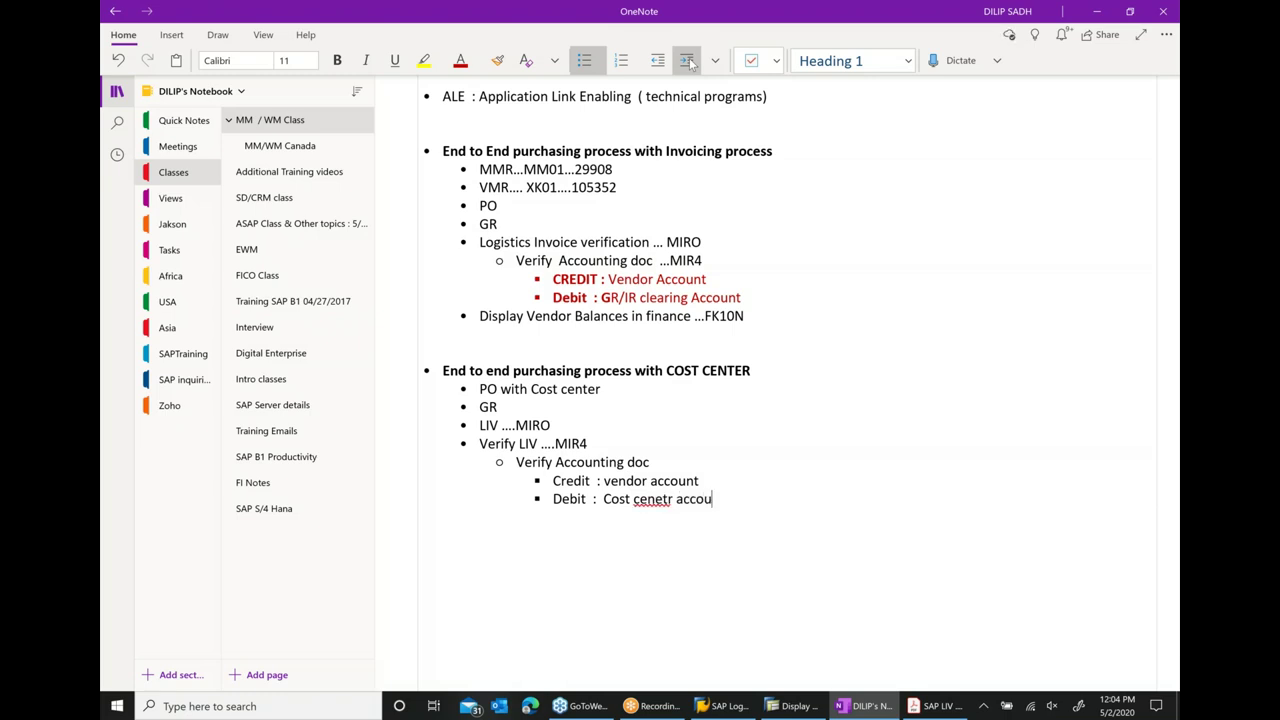
pyautogui.rightClick(660, 499)
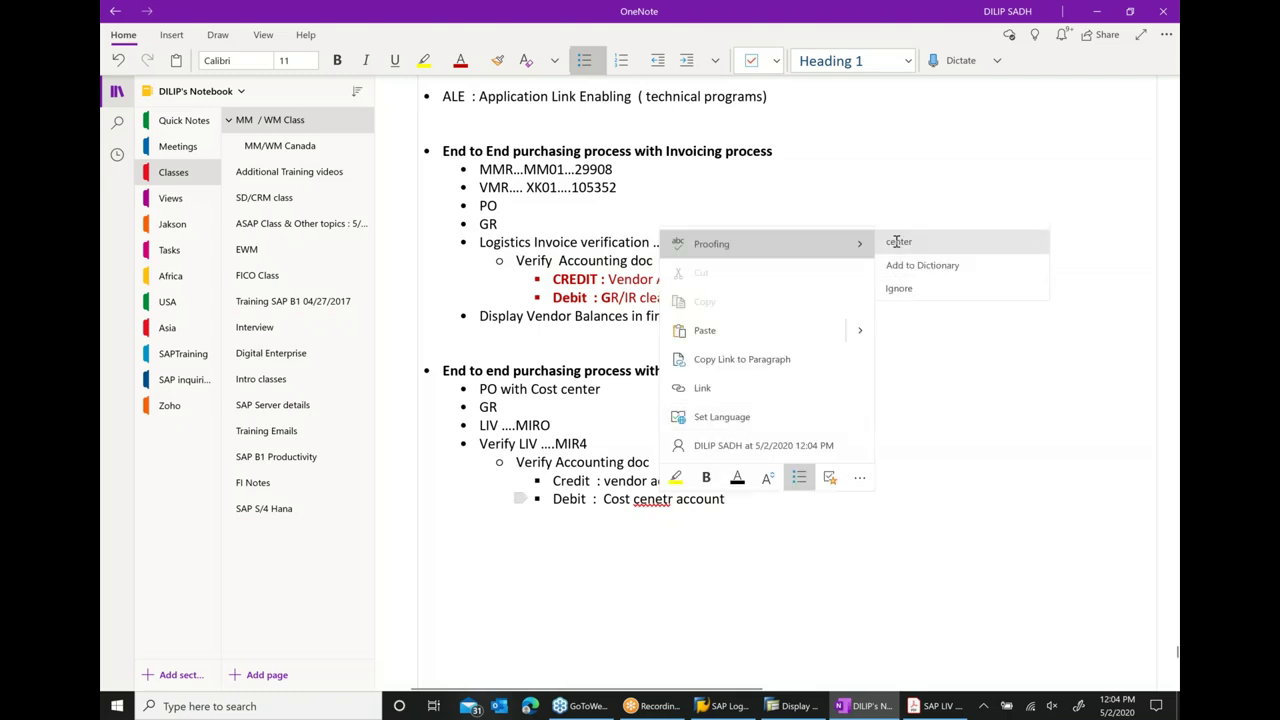
pyautogui.click(900, 241)
# - Switch back to SAP and examine the consumption line of the accounting document
pyautogui.click(790, 706)
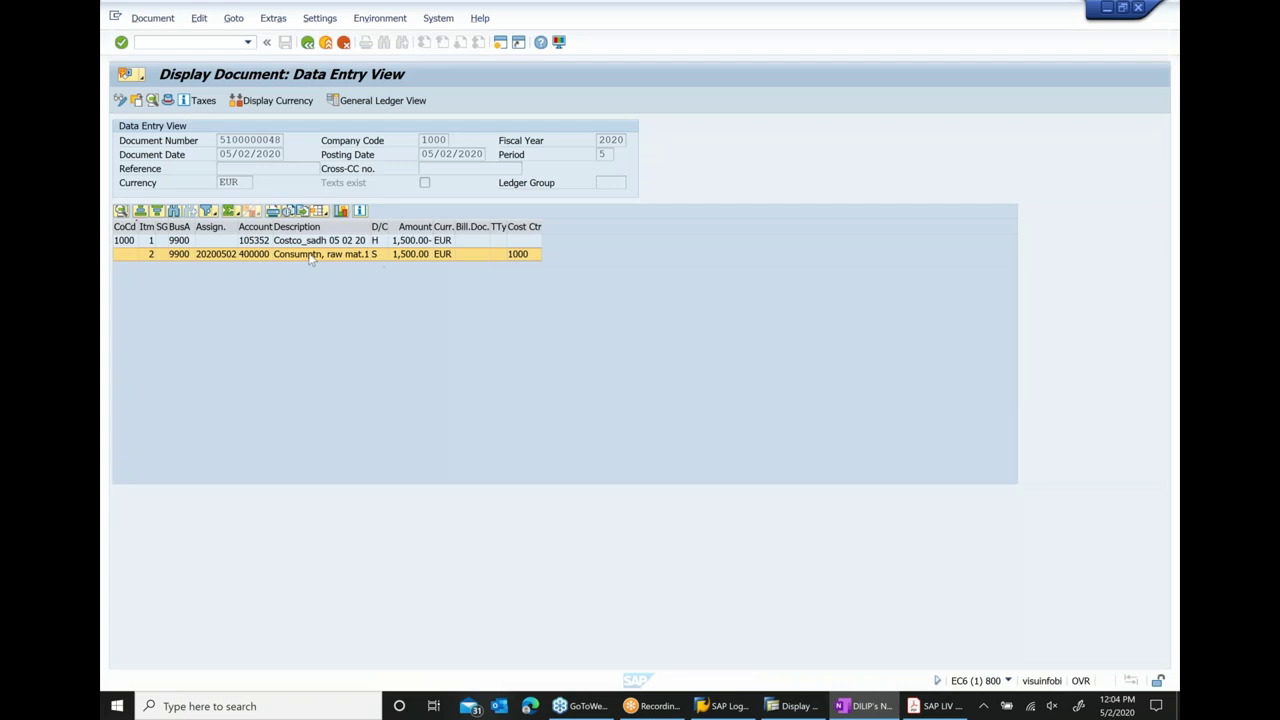
pyautogui.click(208, 256)
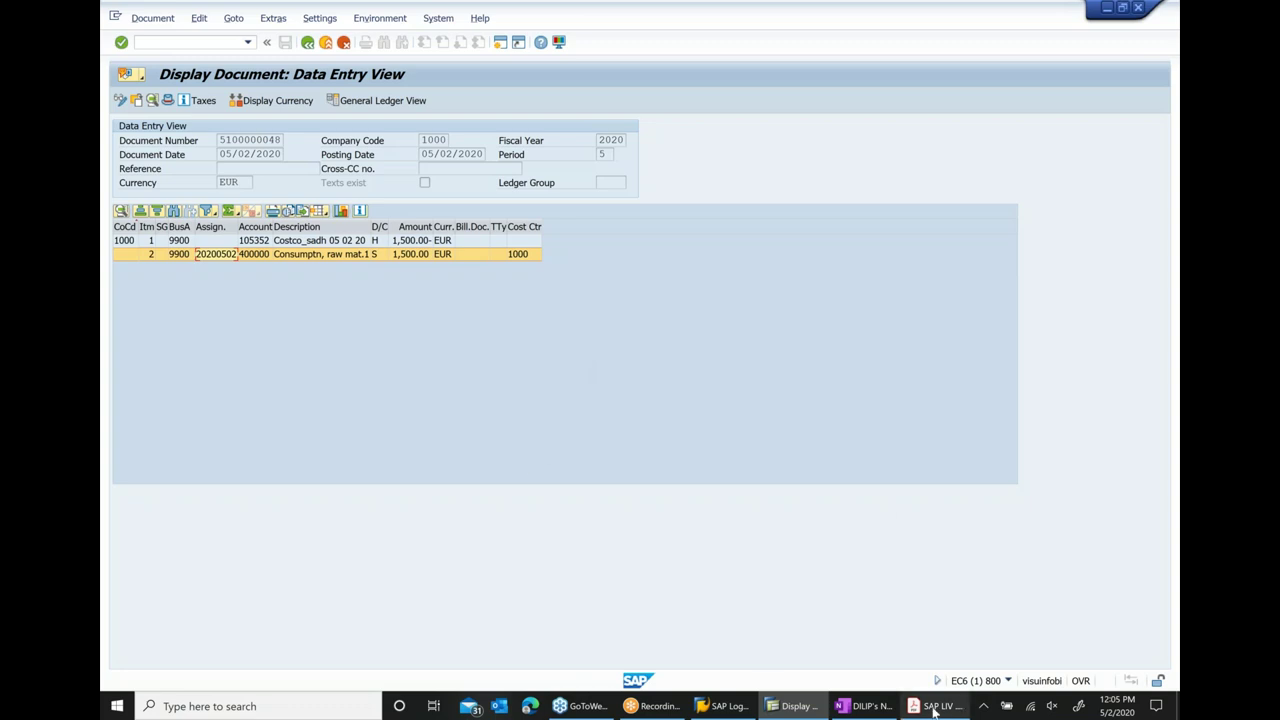
# - Add the unbulleted line "I have a GOOOOD NEWS … 10 MNTS BREAK." below the cost center process list in OneNote
pyautogui.click(871, 705)
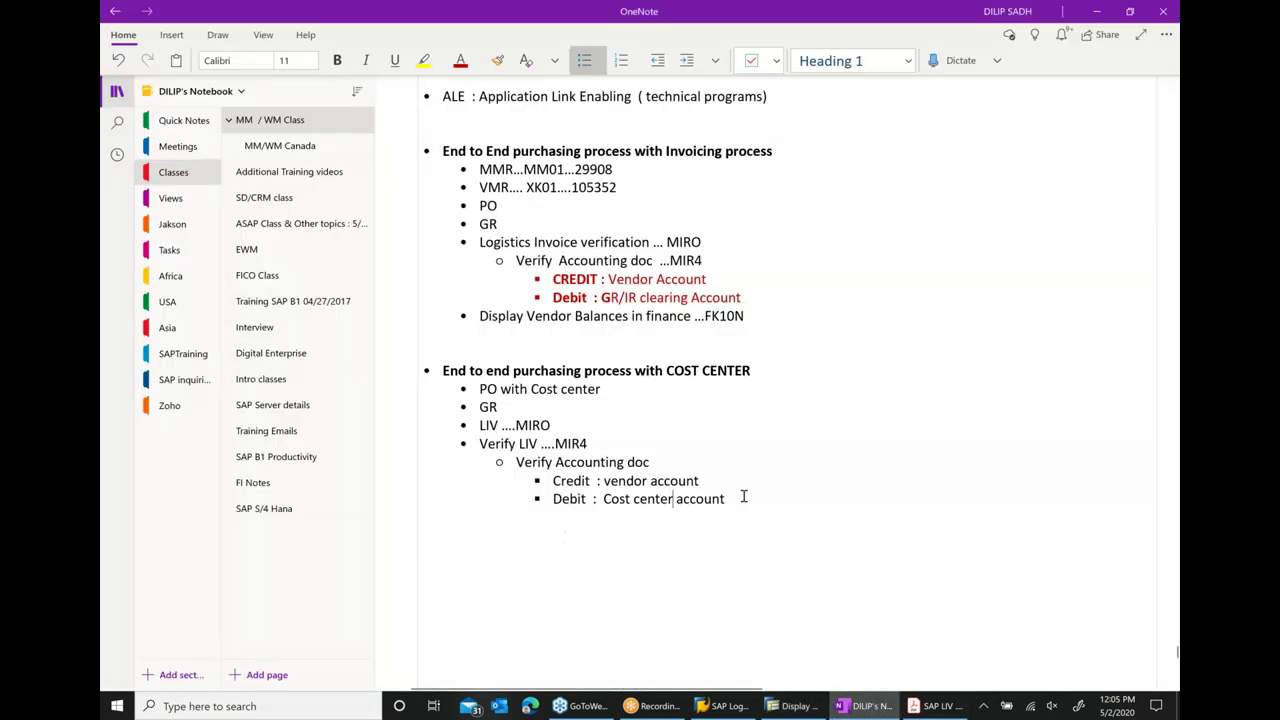
pyautogui.press('Return')
pyautogui.press('Return')
pyautogui.press('BackSpace')
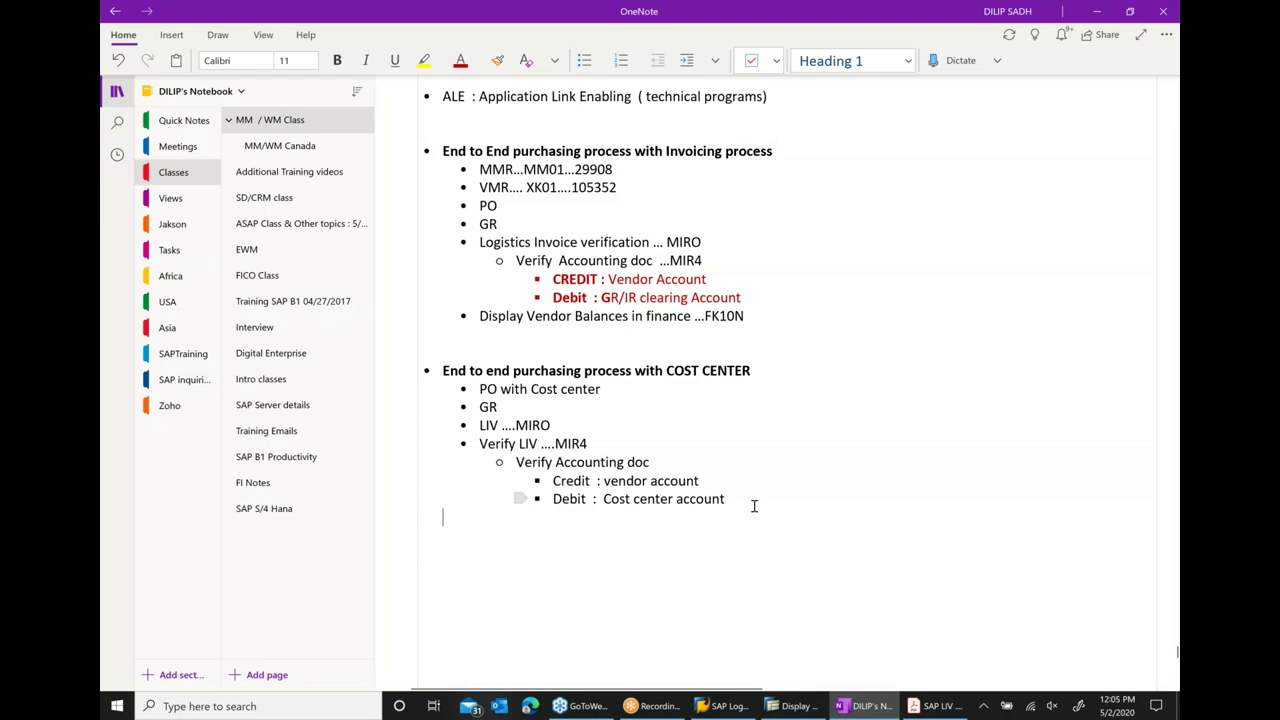
pyautogui.write('I have a GOOOOD')
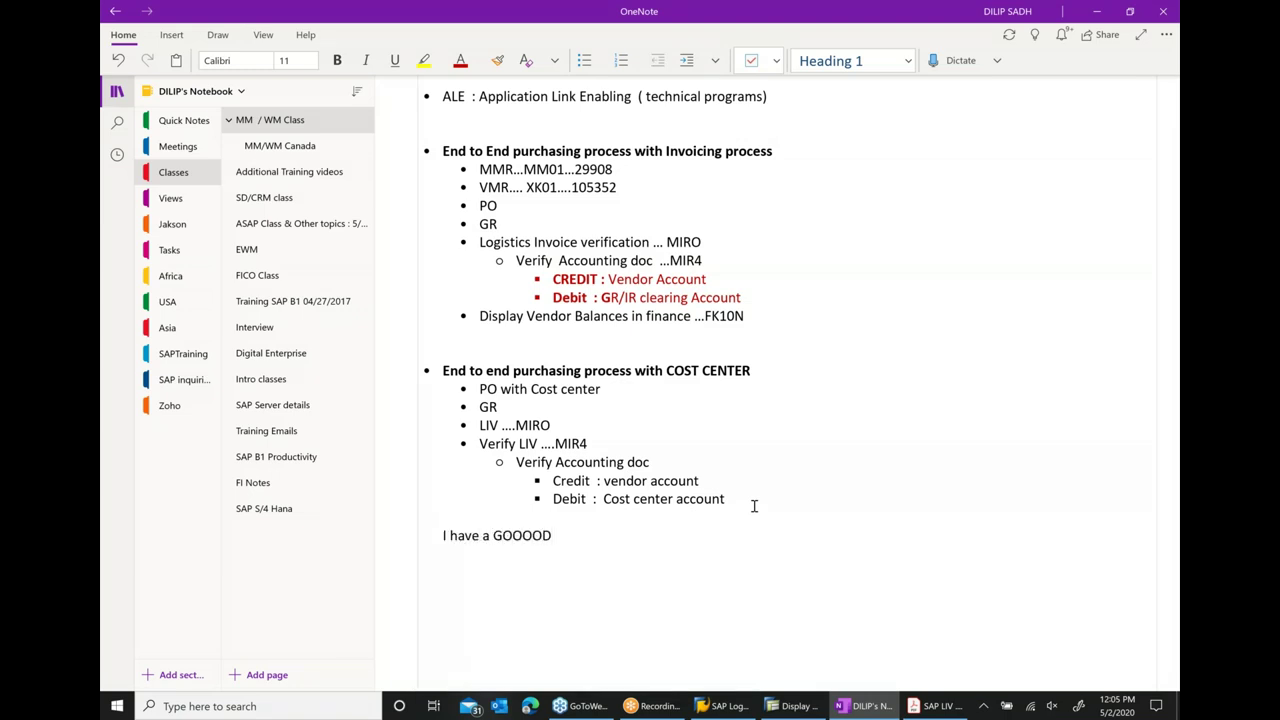
pyautogui.write(' NE WS ... 10 MNR')
pyautogui.press('BackSpace')
pyautogui.write('TS BREAK')
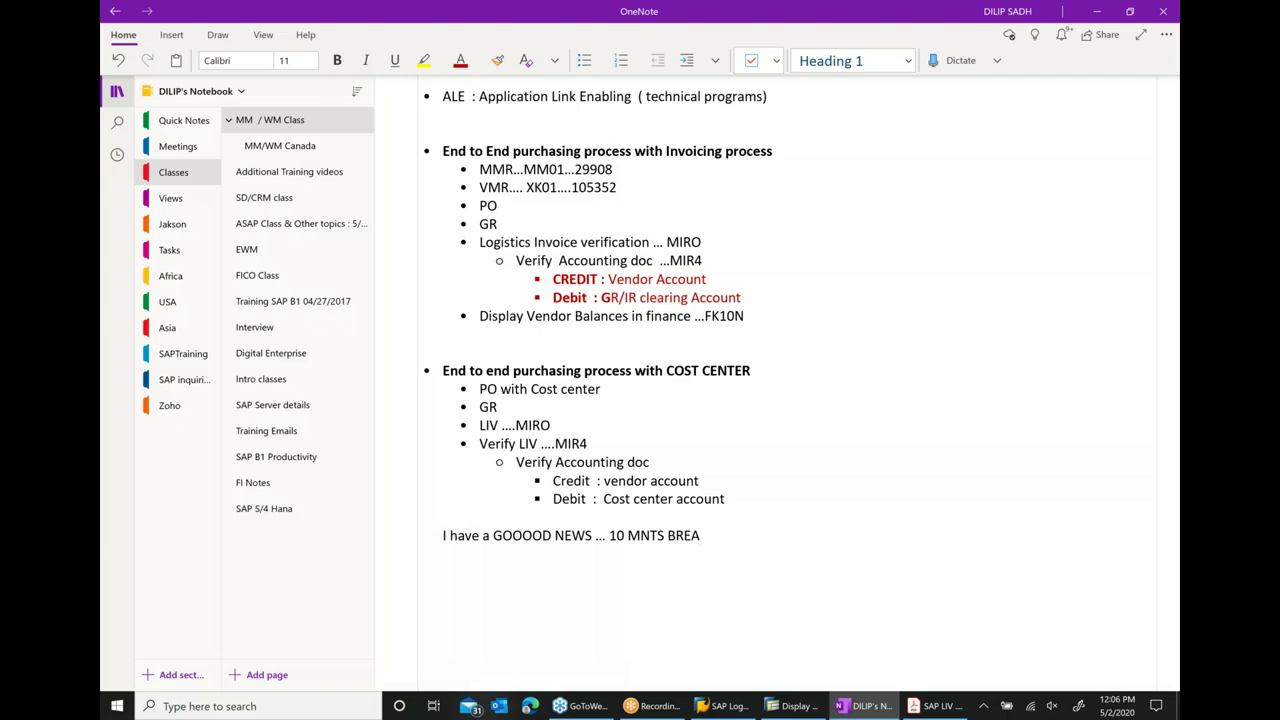
pyautogui.write('.')
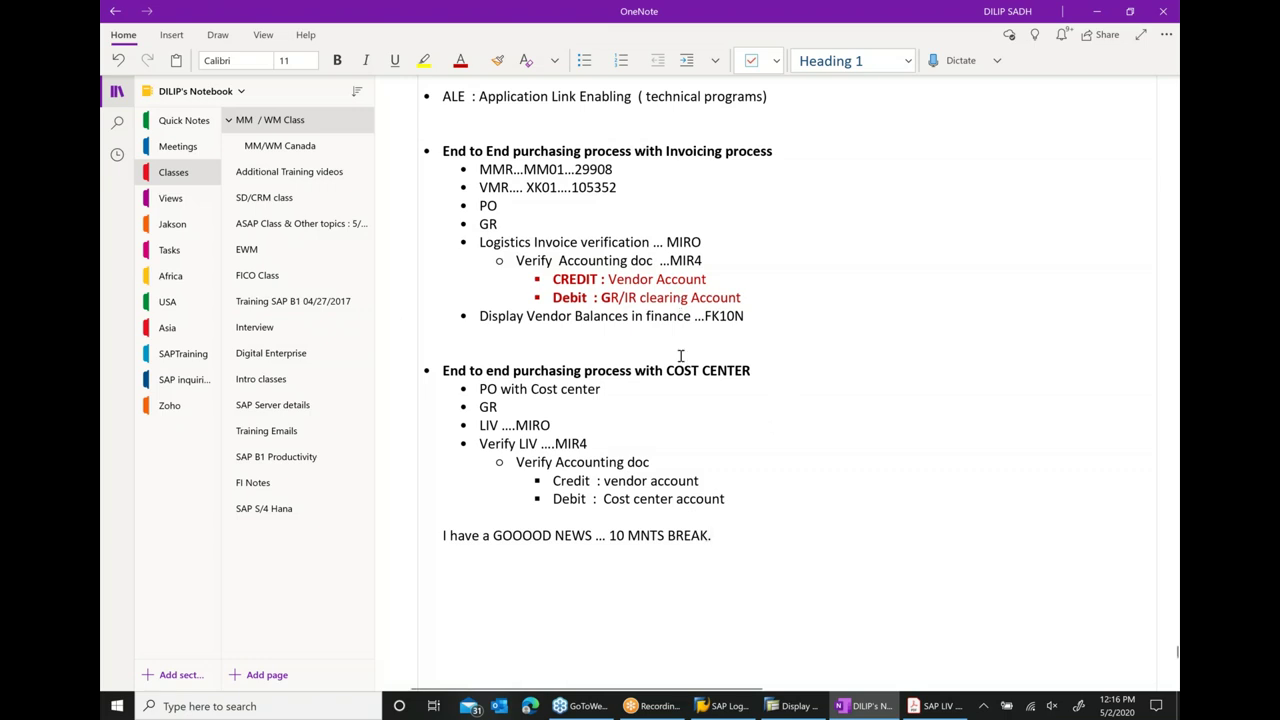
# - Color the words "COST CENTER" red in the heading "End to end purchasing process with COST CENTER"
pyautogui.moveTo(663, 370); pyautogui.dragTo(761, 369)
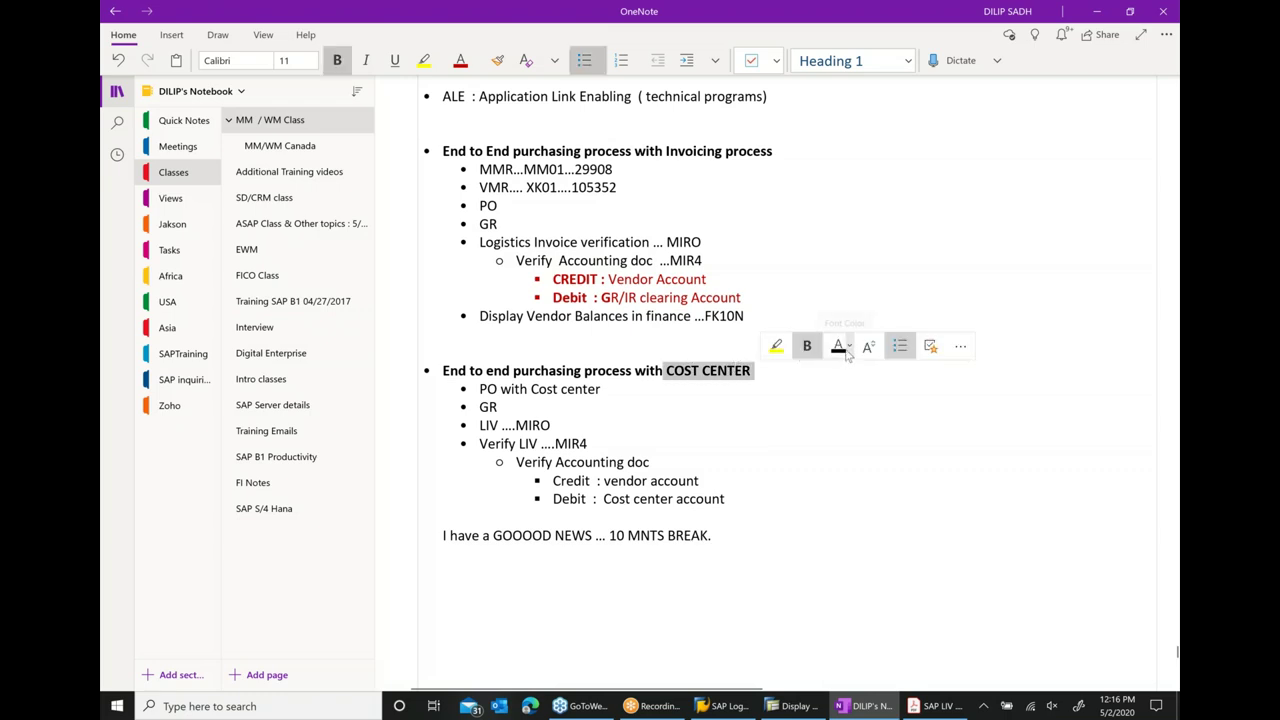
pyautogui.click(848, 346)
pyautogui.click(846, 617)
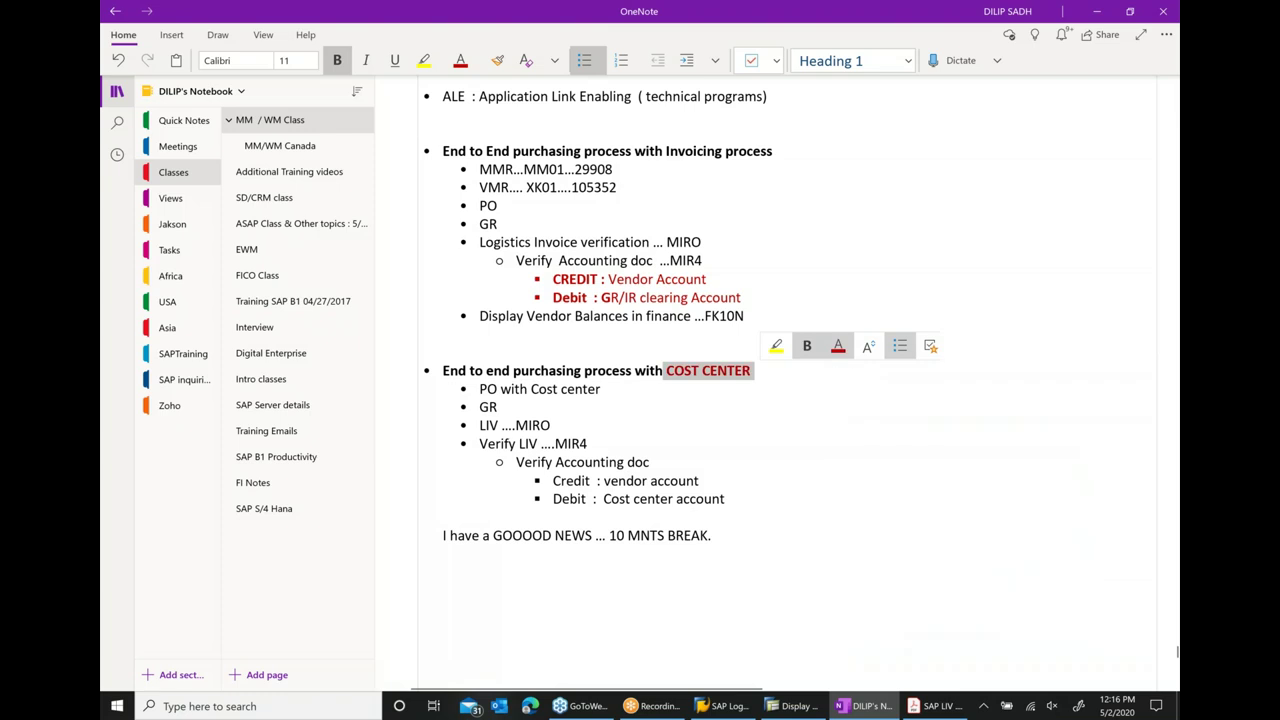
pyautogui.click(783, 530)
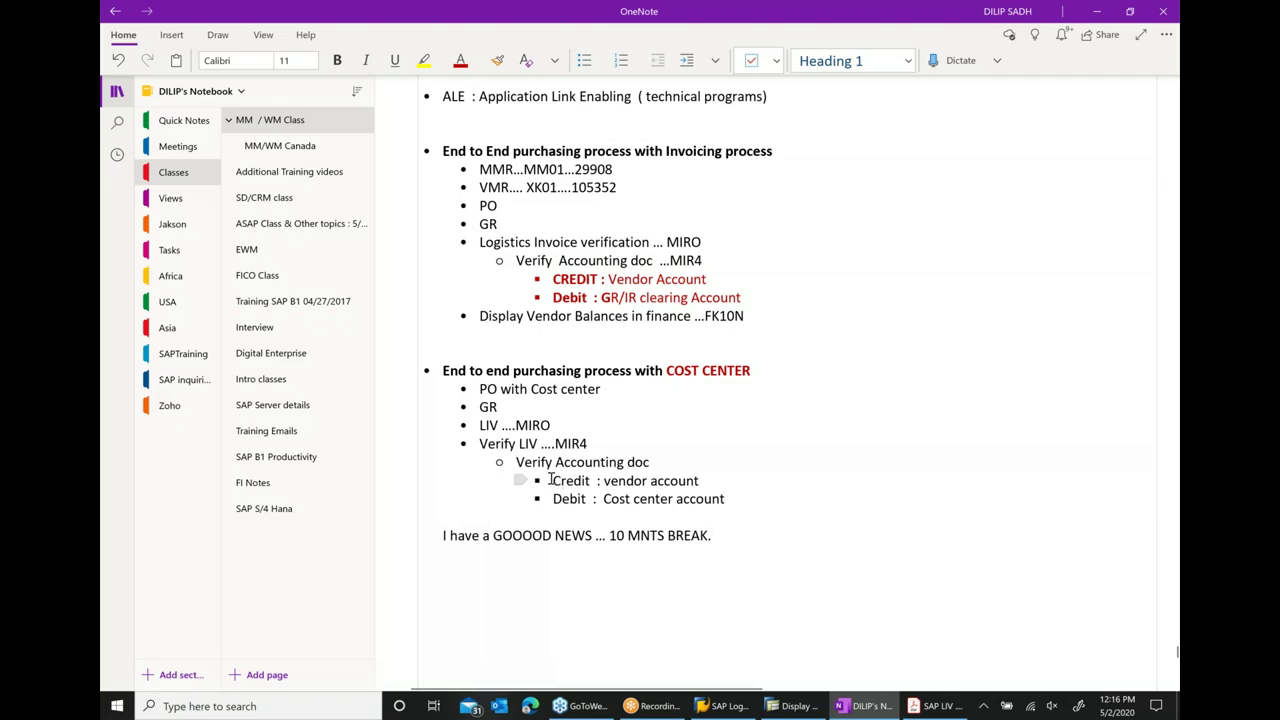
# - Color the Credit and Debit lines of the cost center process red and make the labels "Credit :" and "Debit :" bold
pyautogui.moveTo(550, 480); pyautogui.dragTo(728, 498)
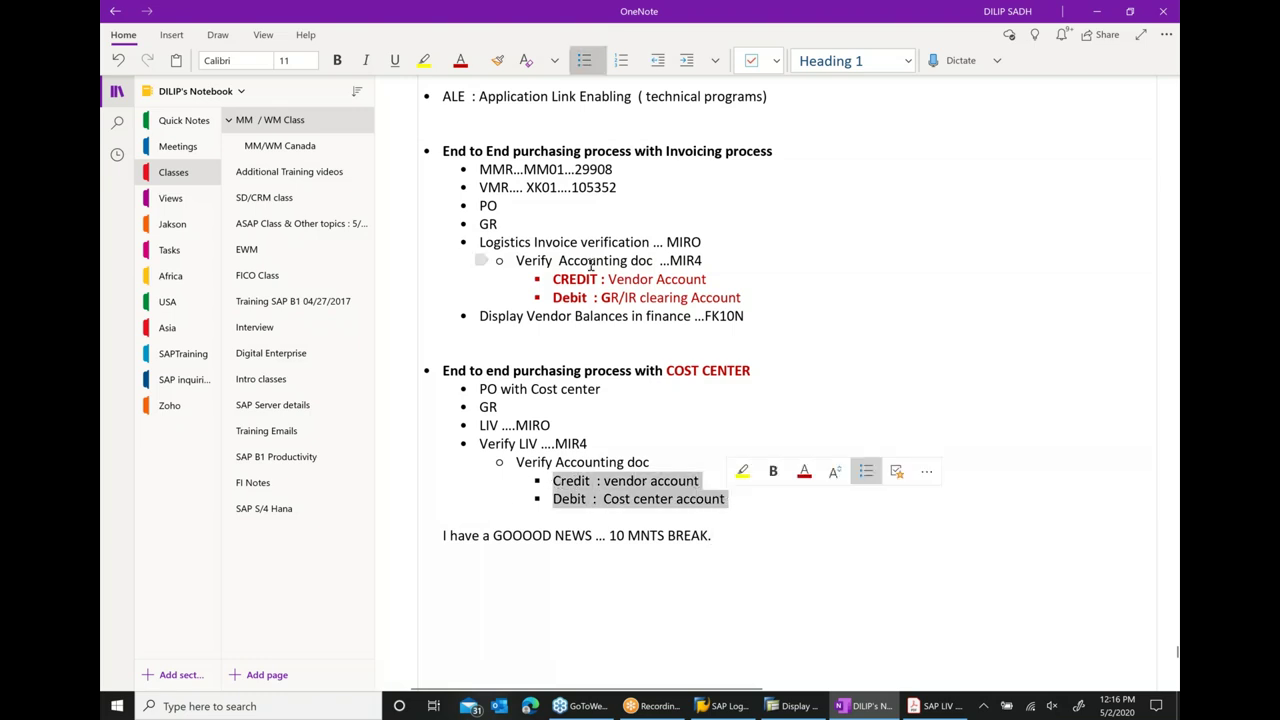
pyautogui.click(461, 62)
pyautogui.click(557, 487)
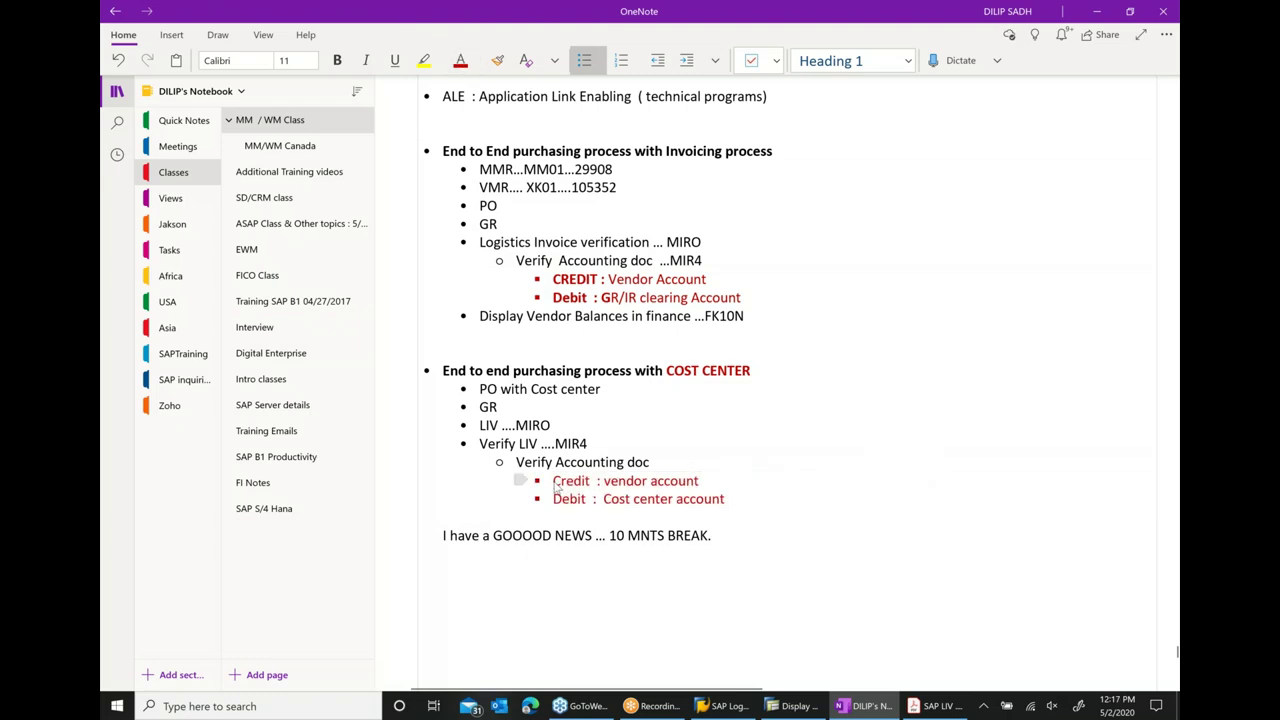
pyautogui.moveTo(553, 481); pyautogui.dragTo(601, 481)
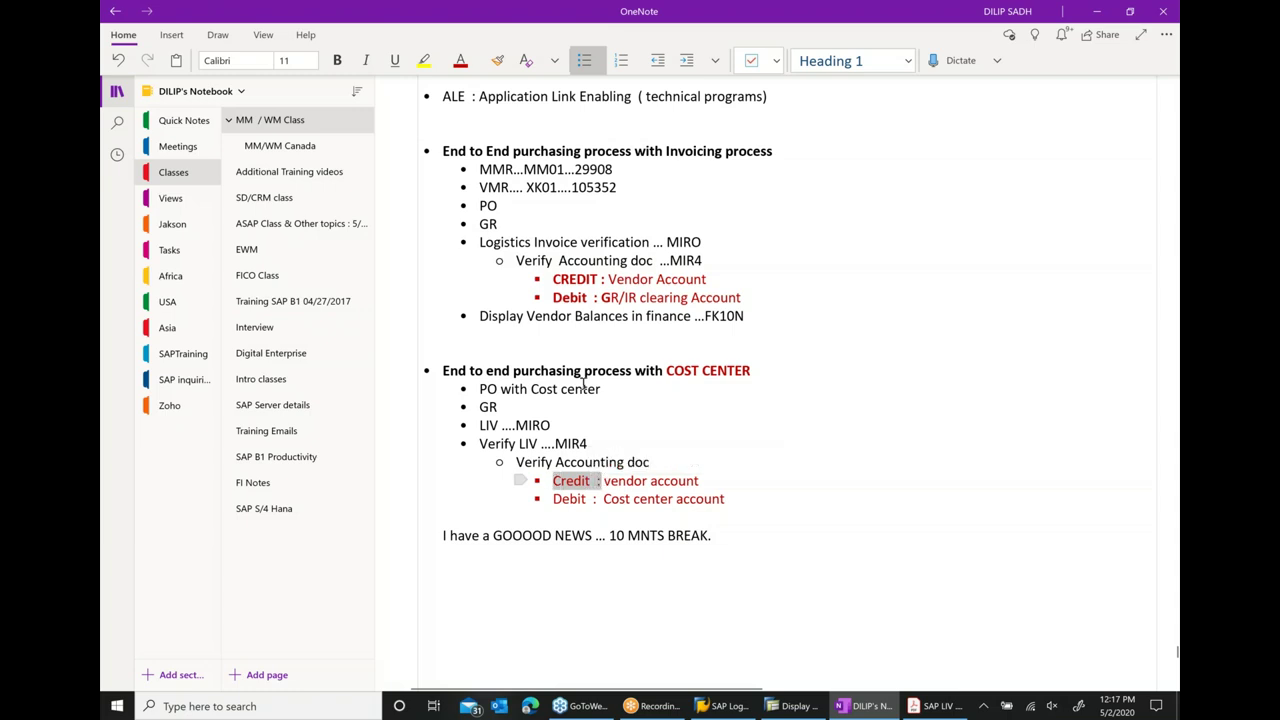
pyautogui.click(337, 60)
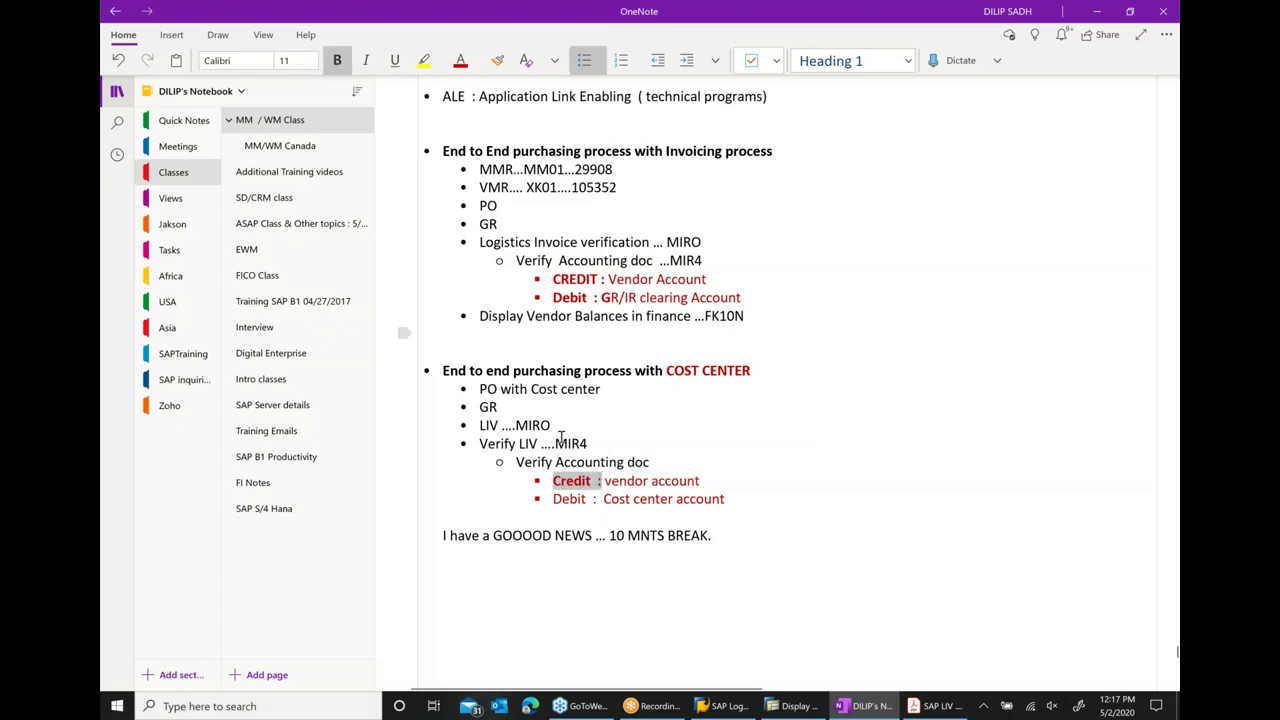
pyautogui.moveTo(553, 499); pyautogui.dragTo(600, 499)
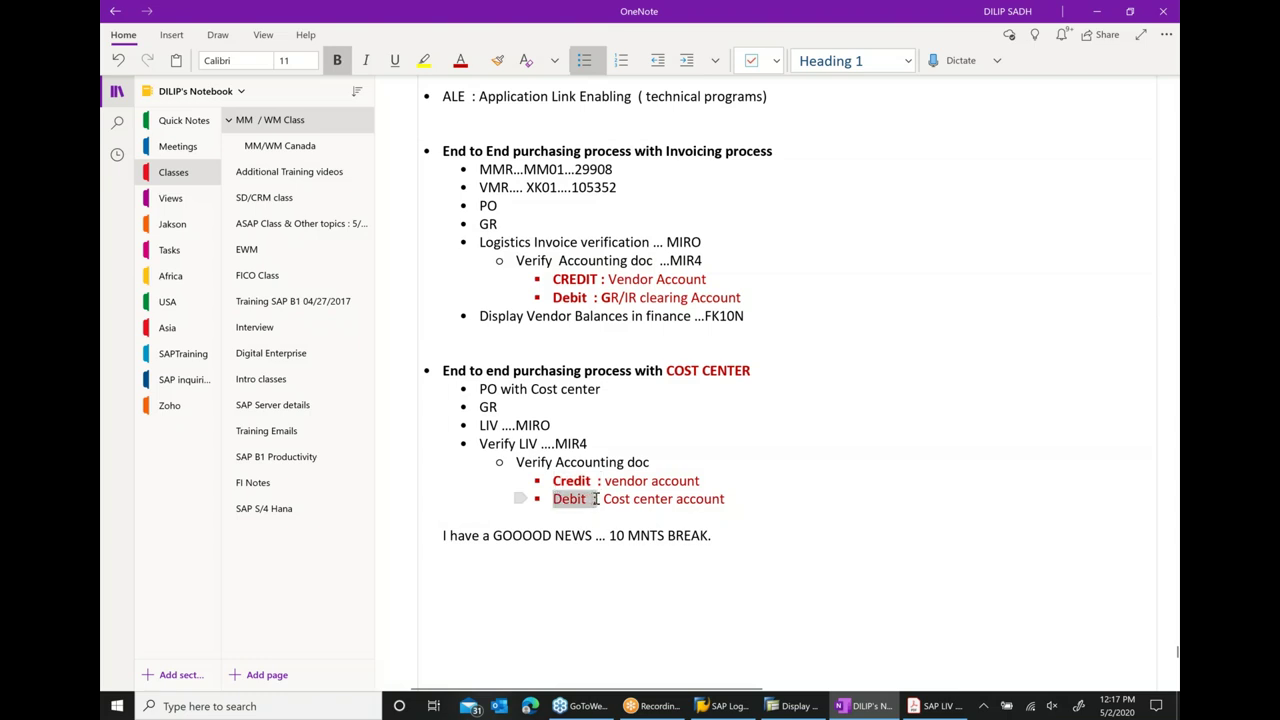
pyautogui.click(337, 60)
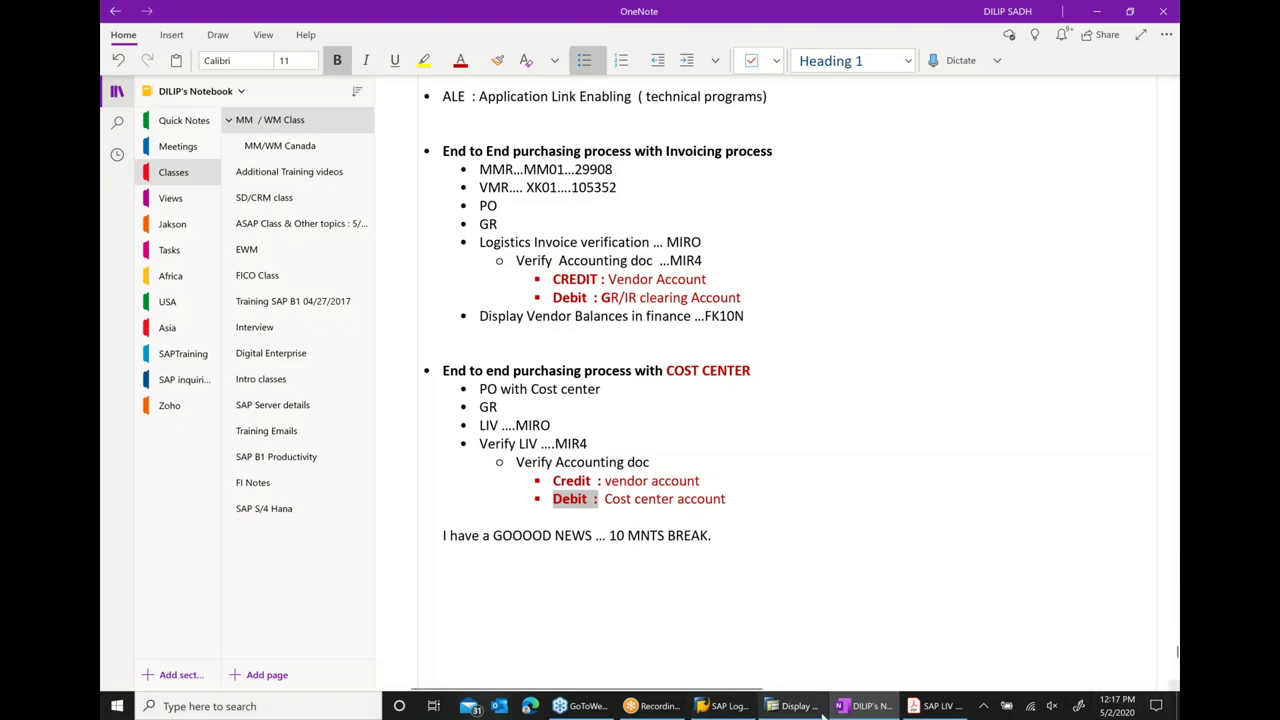
# - Switch to the SAP LIV PDF in Adobe Acrobat Reader
pyautogui.click(935, 706)
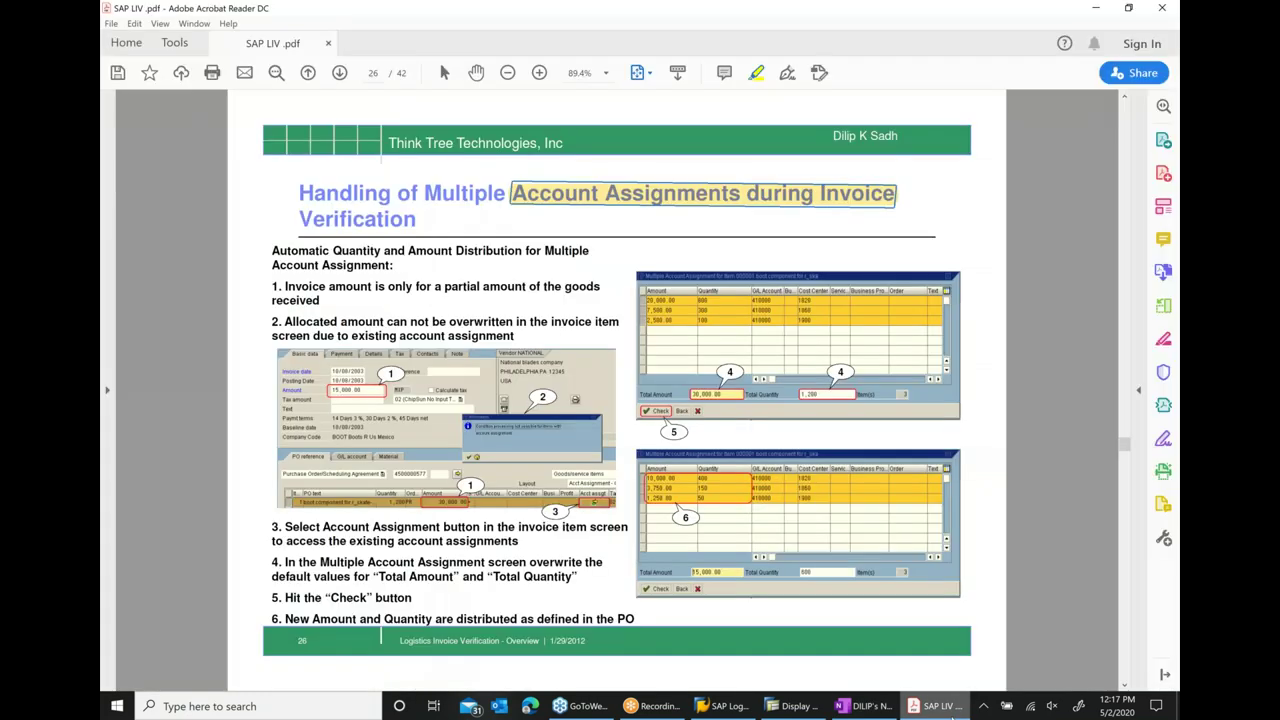
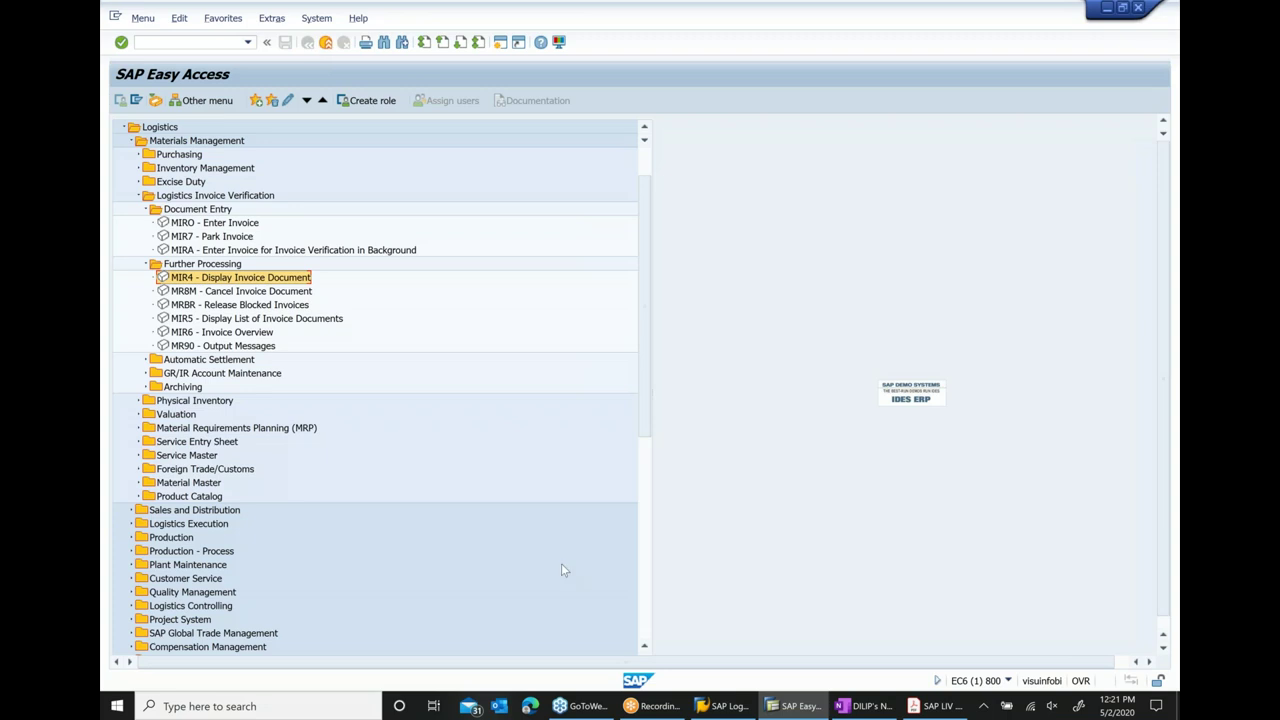
# - In SAP, cancel the preset invoice document with MR8M, using reversal reason 01 (Reversal in current period), and post the reversal
pyautogui.click(276, 291)
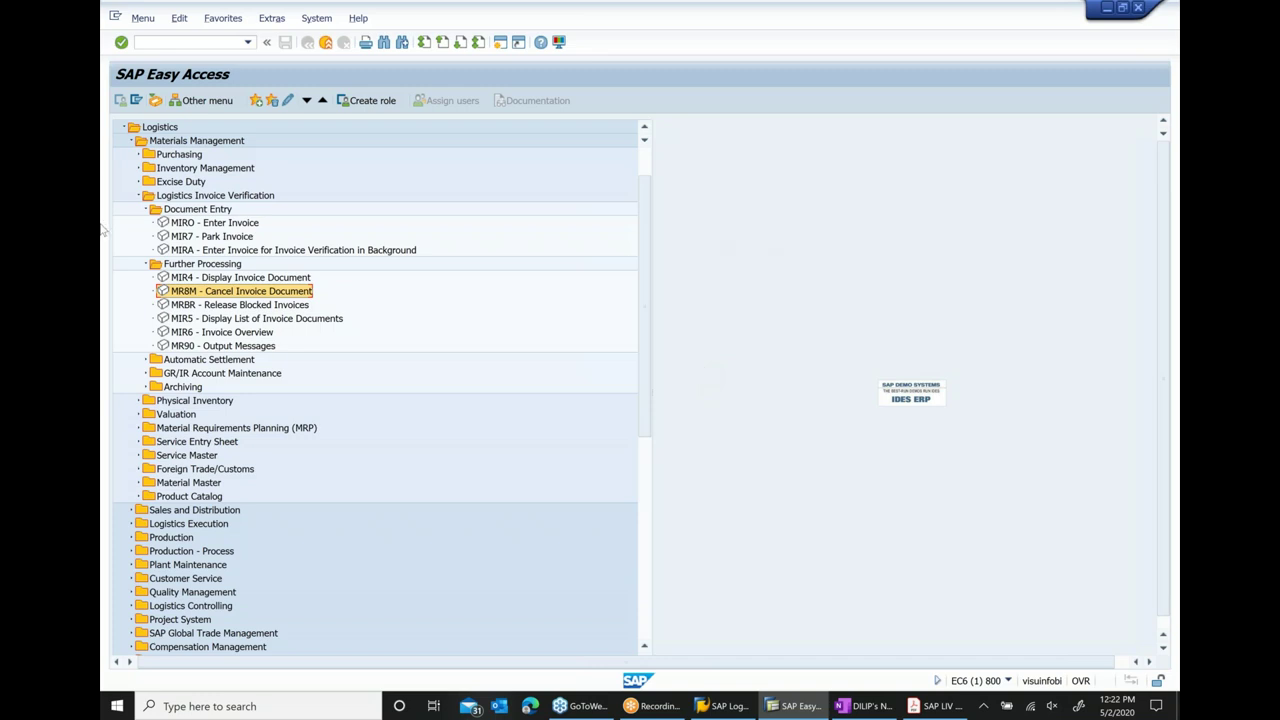
pyautogui.doubleClick(266, 292)
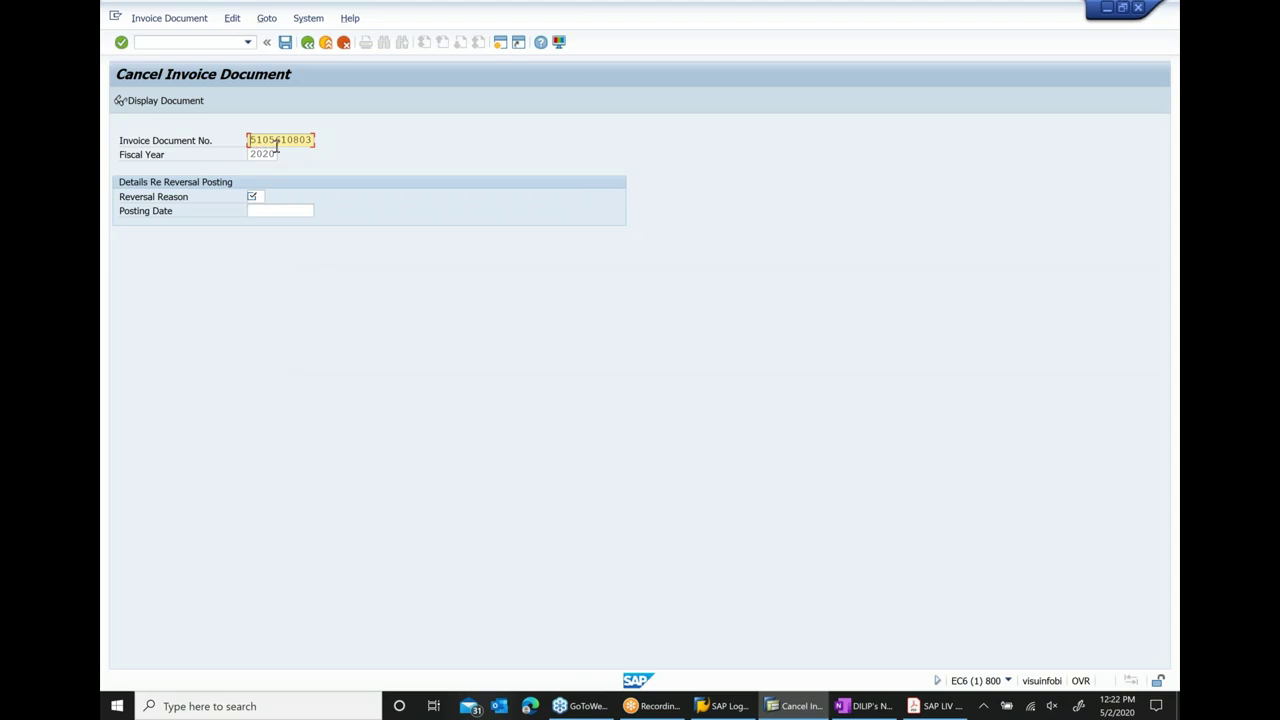
pyautogui.click(252, 197)
pyautogui.write('01')
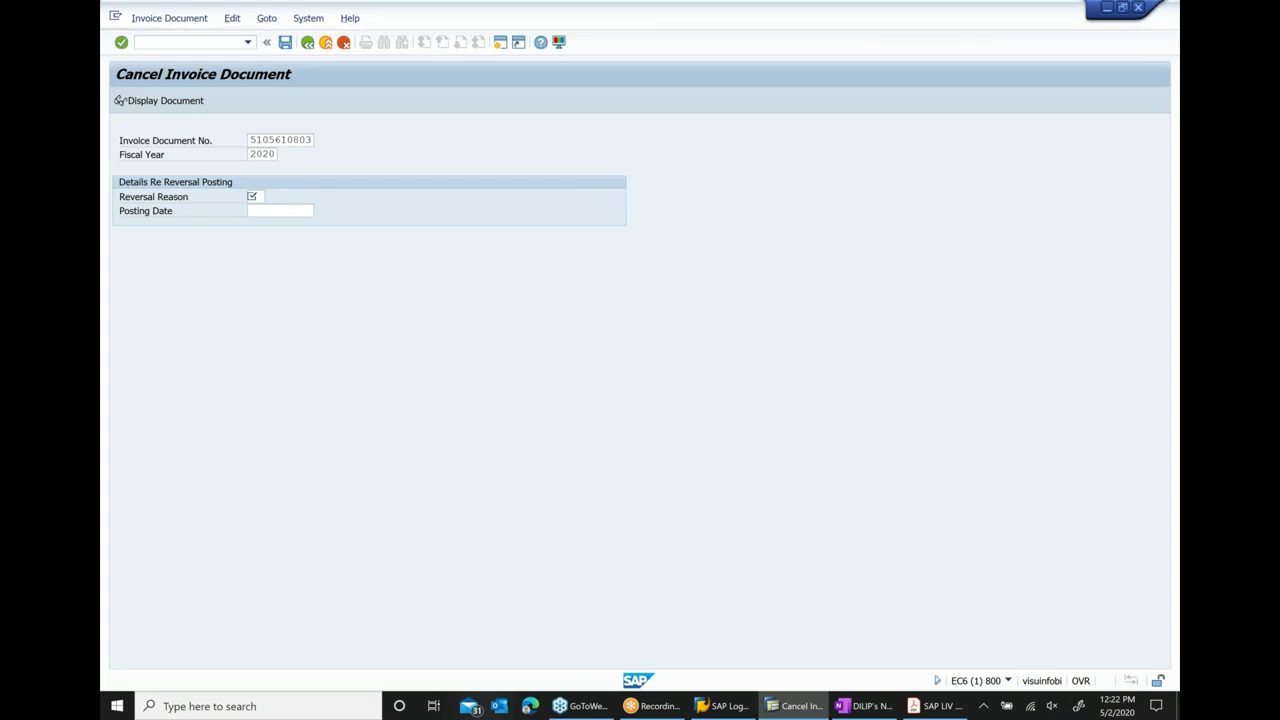
pyautogui.press('F4')
pyautogui.doubleClick(330, 259)
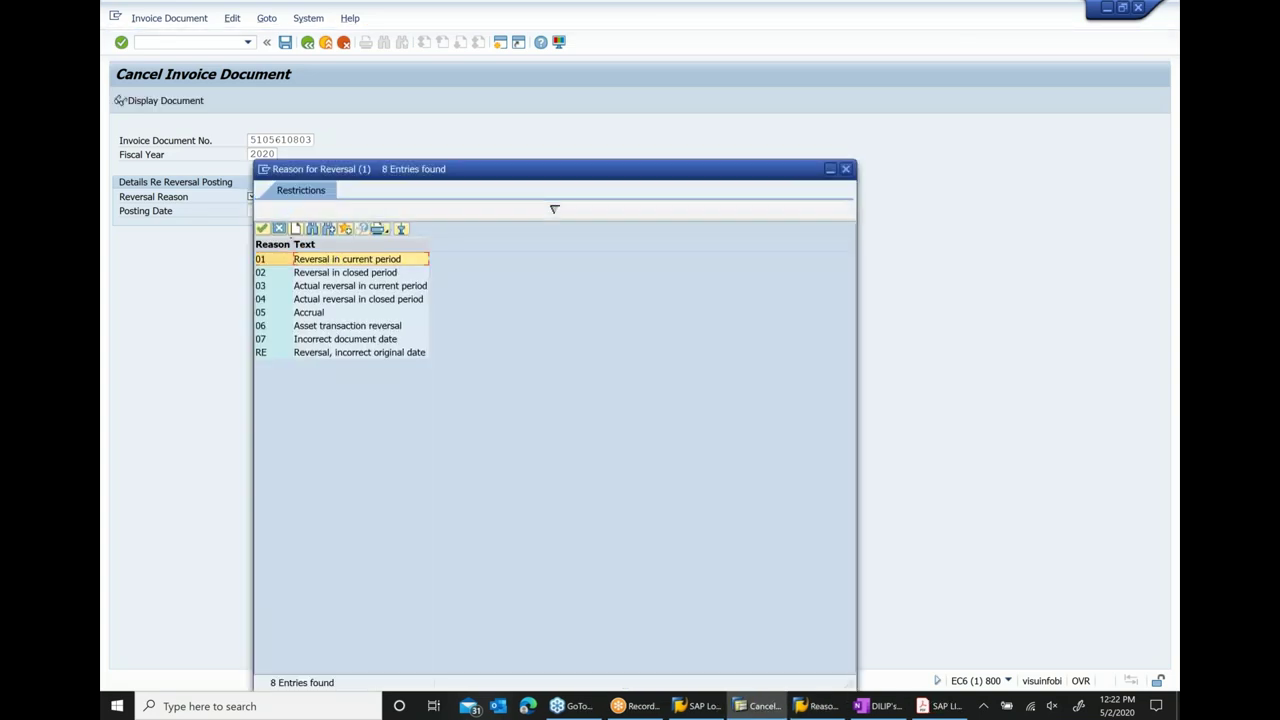
pyautogui.click(285, 44)
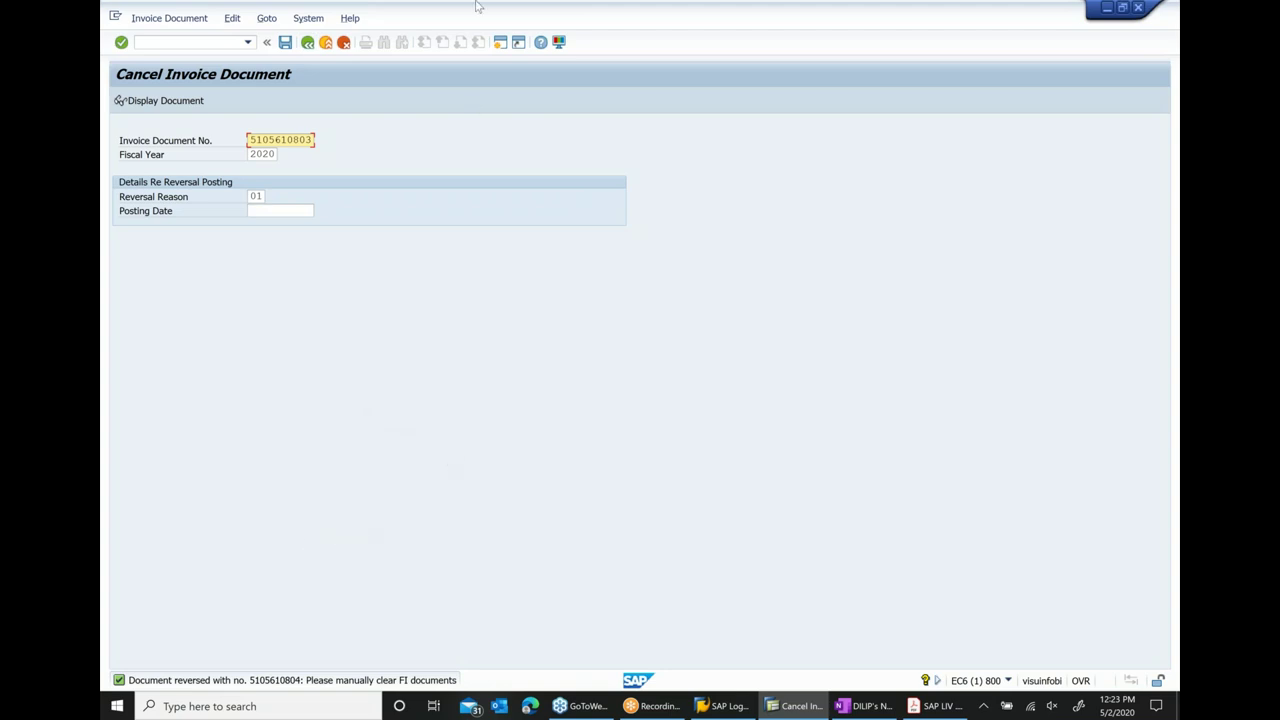
pyautogui.click(324, 48)
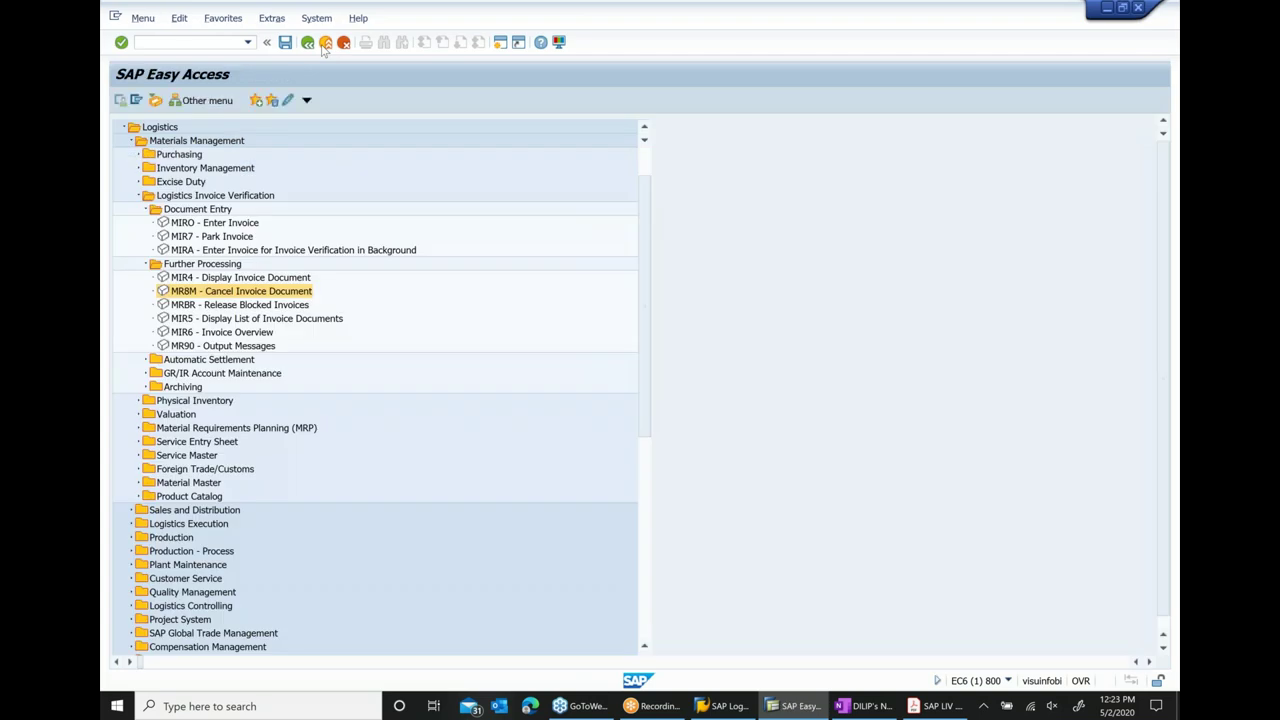
pyautogui.doubleClick(235, 279)
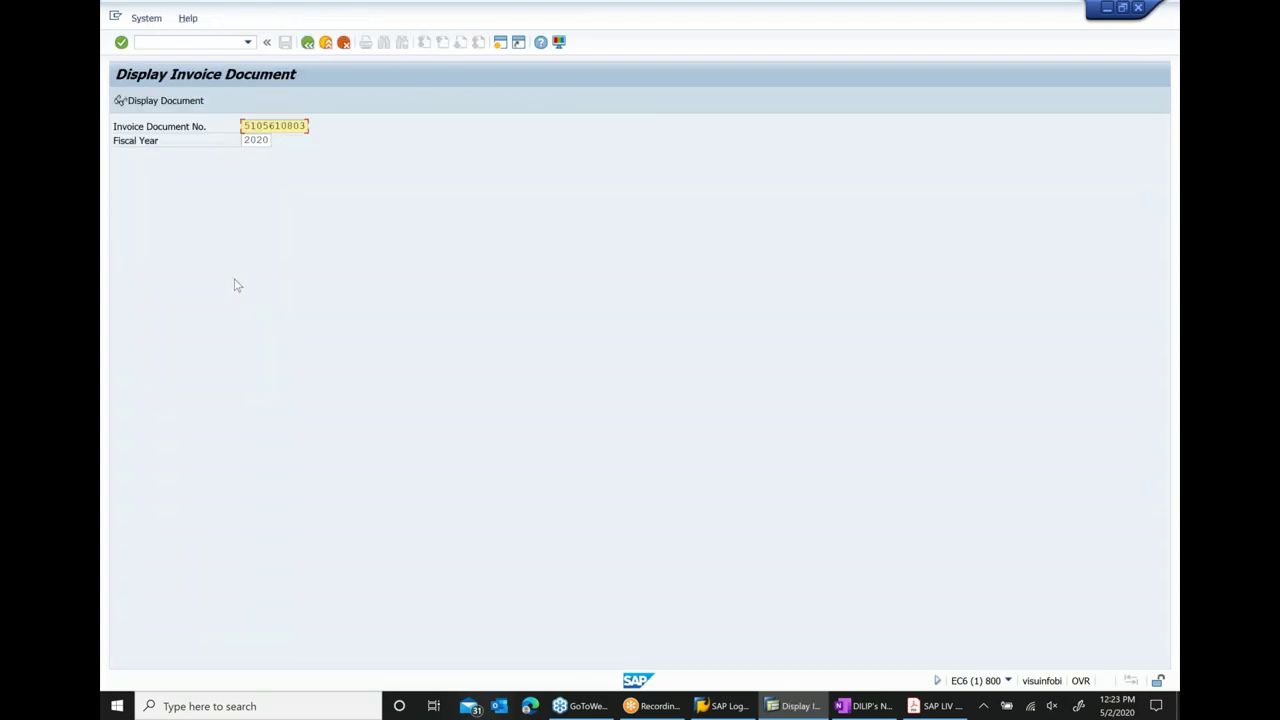
pyautogui.click(300, 126)
pyautogui.write('4')
pyautogui.press('Return')
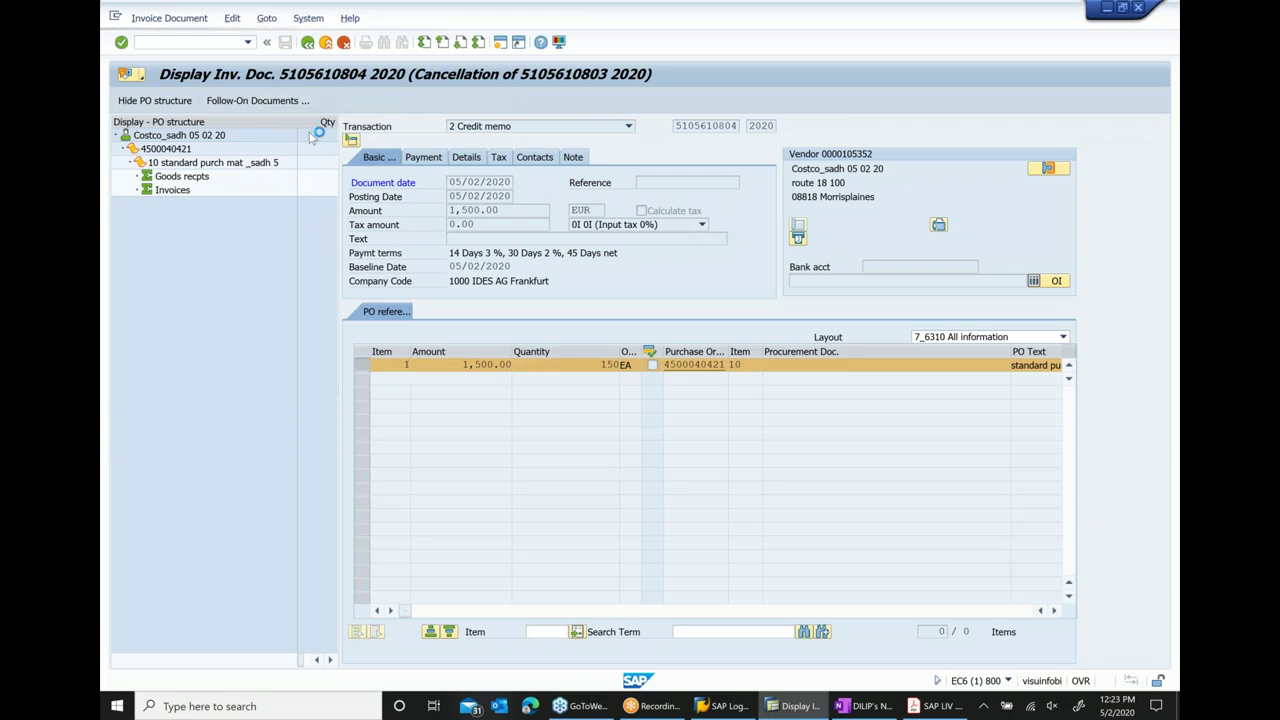
# - Open the accounting document among the reversal's follow-on documents and examine its vendor line
pyautogui.click(275, 101)
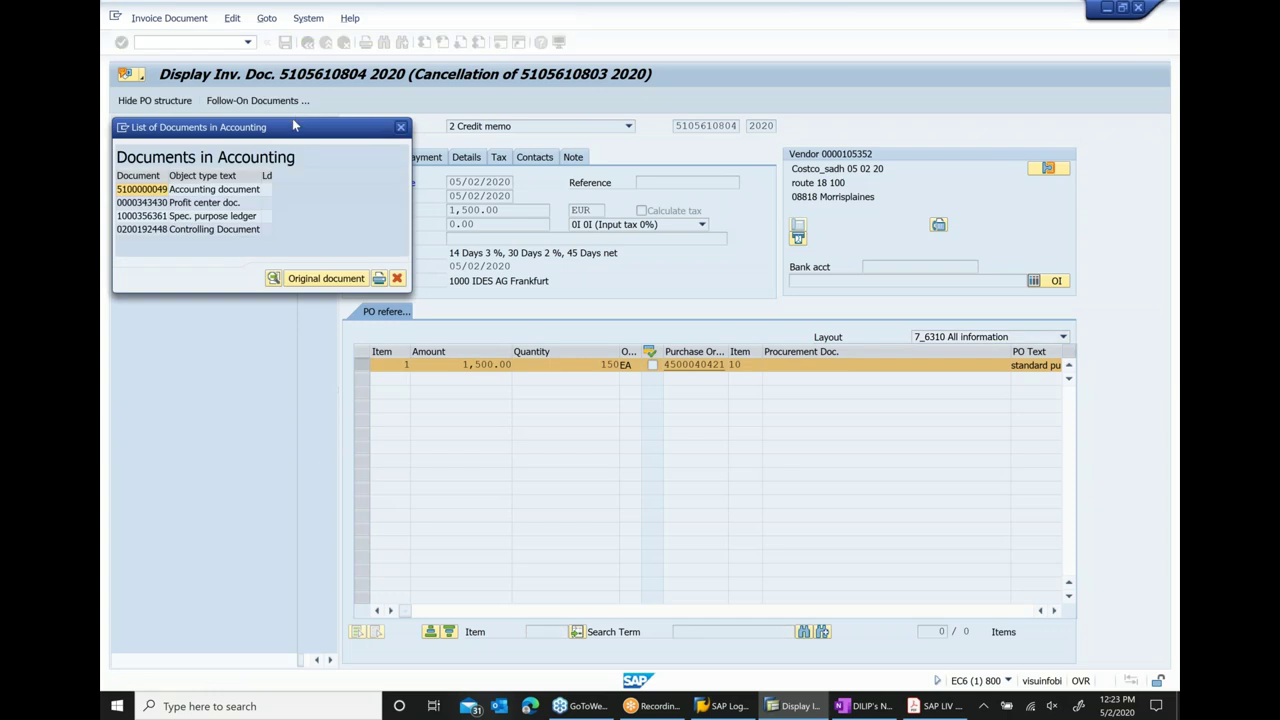
pyautogui.moveTo(294, 125); pyautogui.dragTo(736, 229)
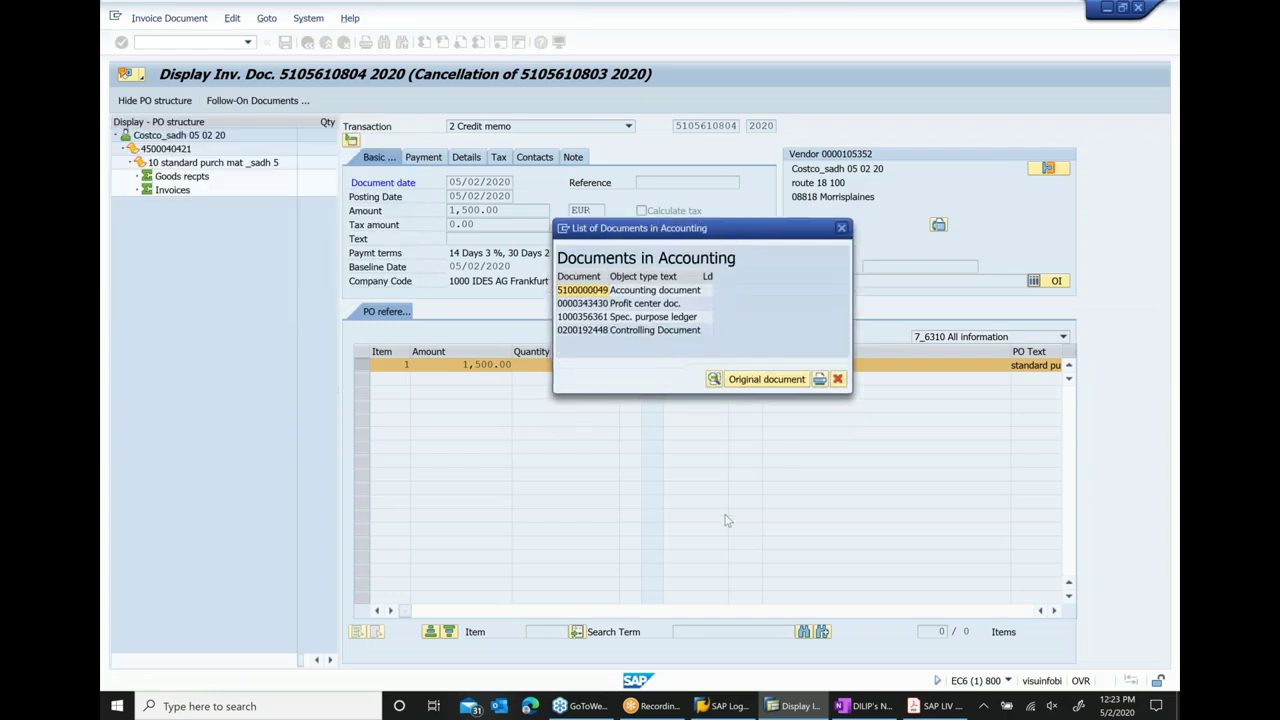
pyautogui.click(636, 290)
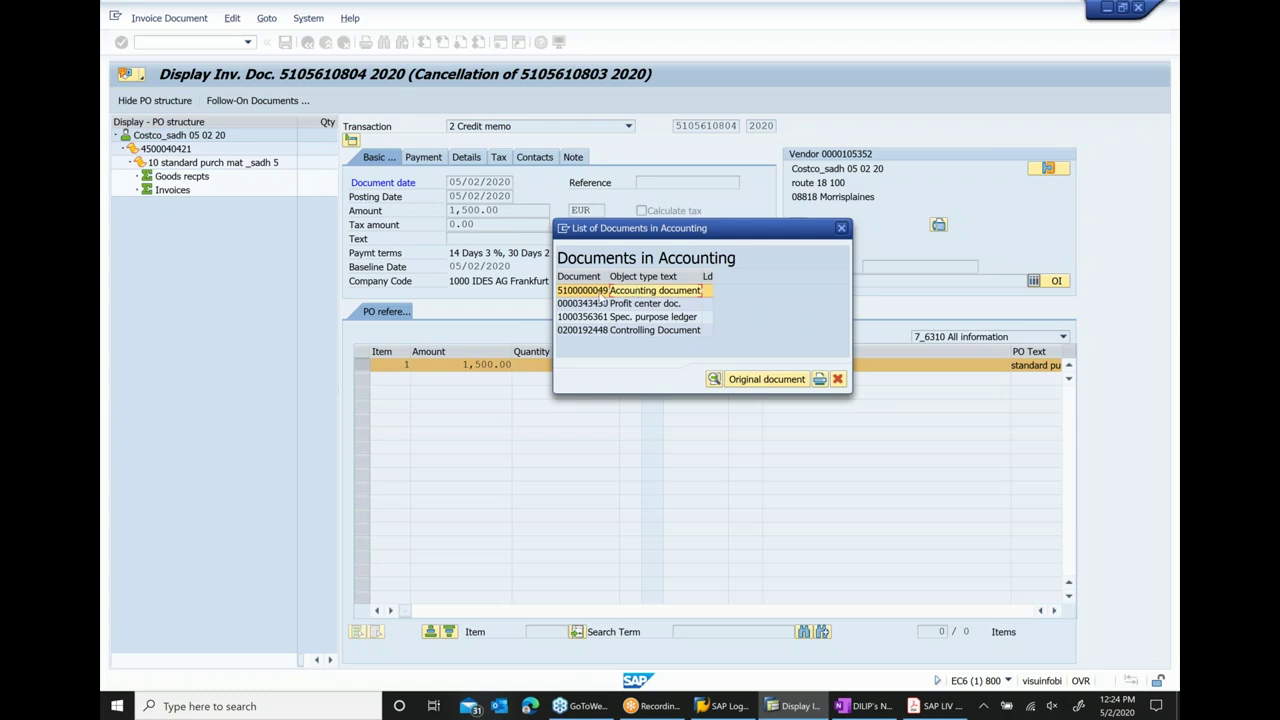
pyautogui.doubleClick(600, 292)
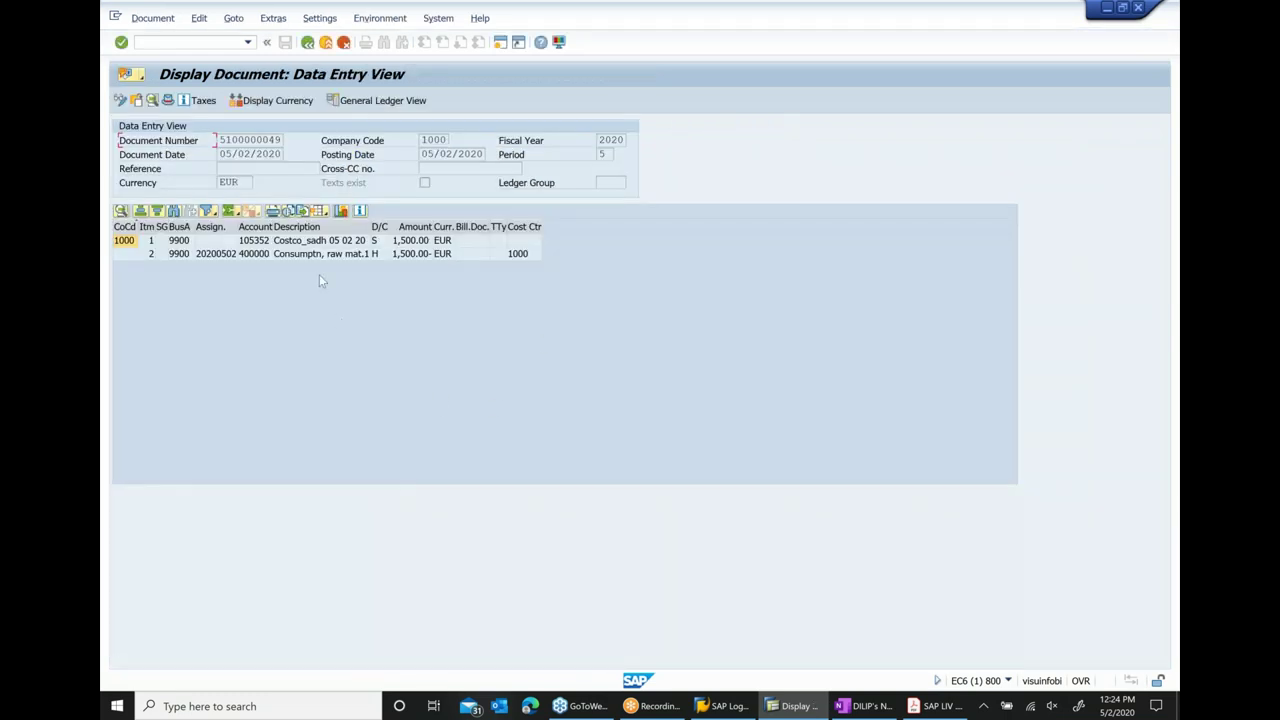
pyautogui.click(306, 242)
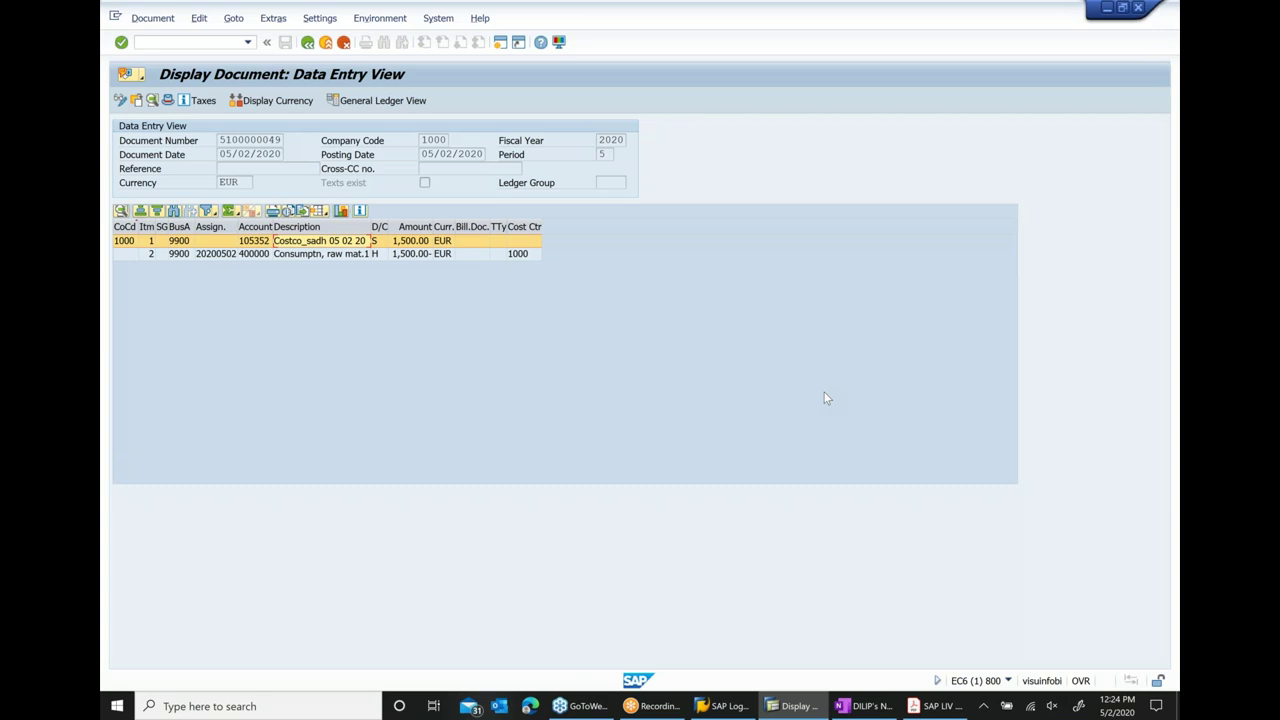
# - Switch to the OneNote notes and add the bullet "vENDOR invoice cancellation" below the break announcement
pyautogui.click(866, 706)
pyautogui.scroll(-1, 778, 559)
pyautogui.click(776, 450)
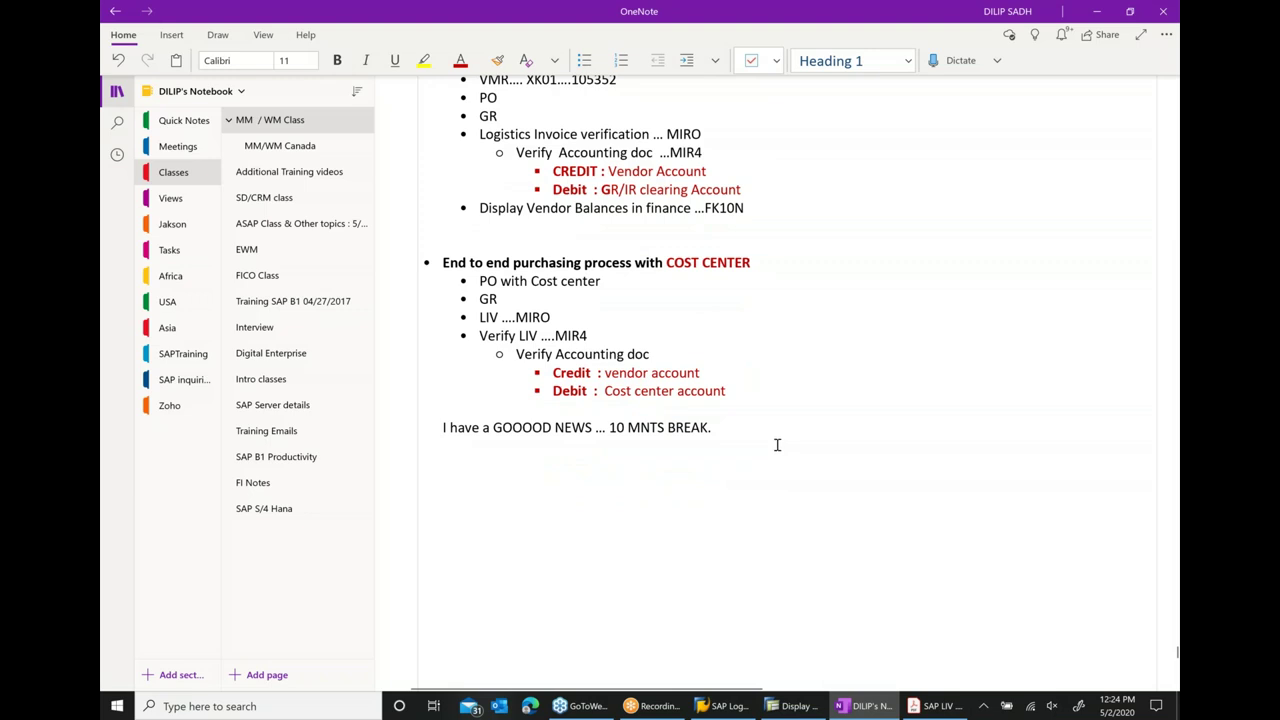
pyautogui.press('Return')
pyautogui.hotkey('ctrl', '.')
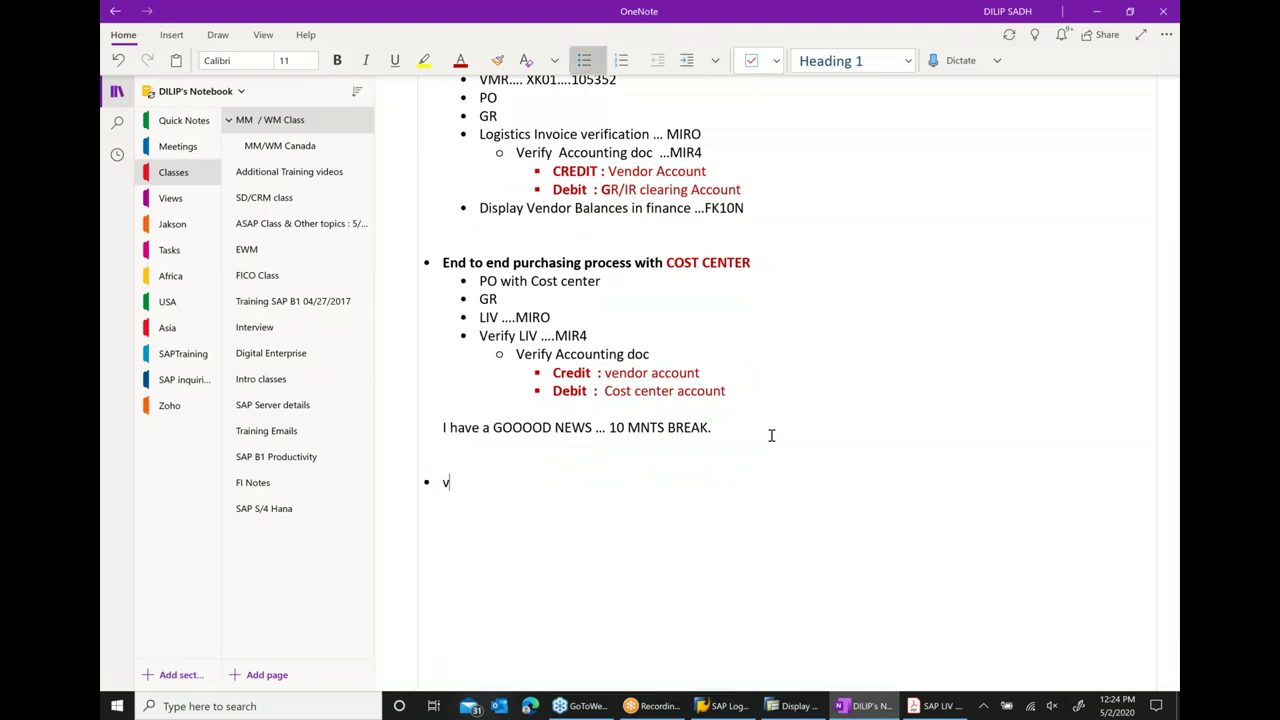
pyautogui.write('vENDOR inv')
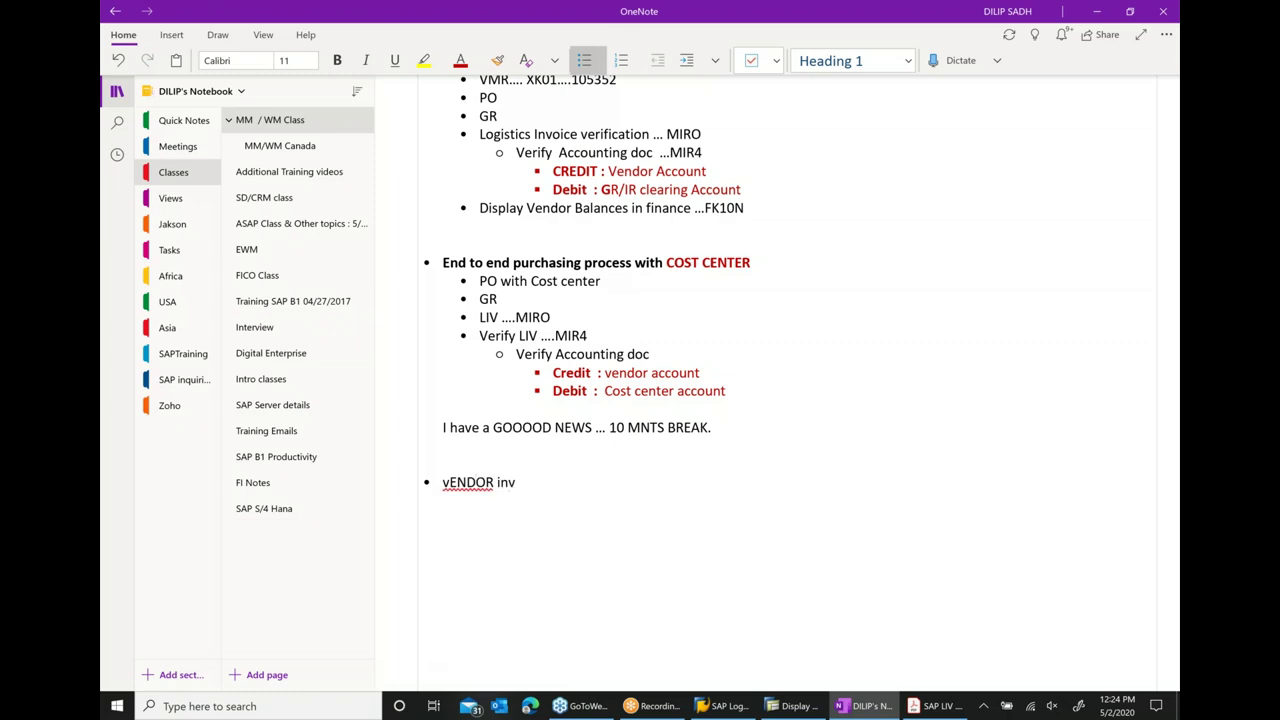
pyautogui.write('p')
pyautogui.press('BackSpace')
pyautogui.write('oice ca')
pyautogui.write('ns')
pyautogui.press('BackSpace')
pyautogui.write('cellation')
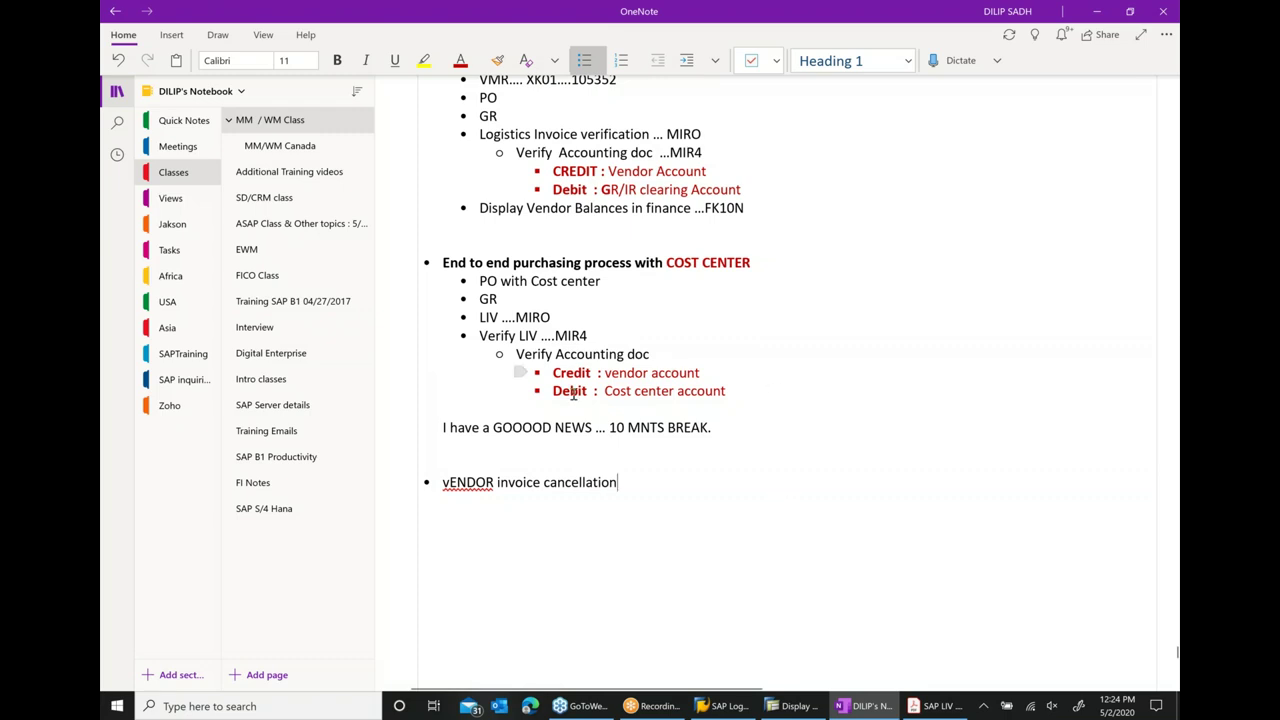
# - Correct the misspelled word in the invoice cancellation heading to "vendor" and add the indented bullet "Once invoice posted can not be changed"
pyautogui.rightClick(470, 482)
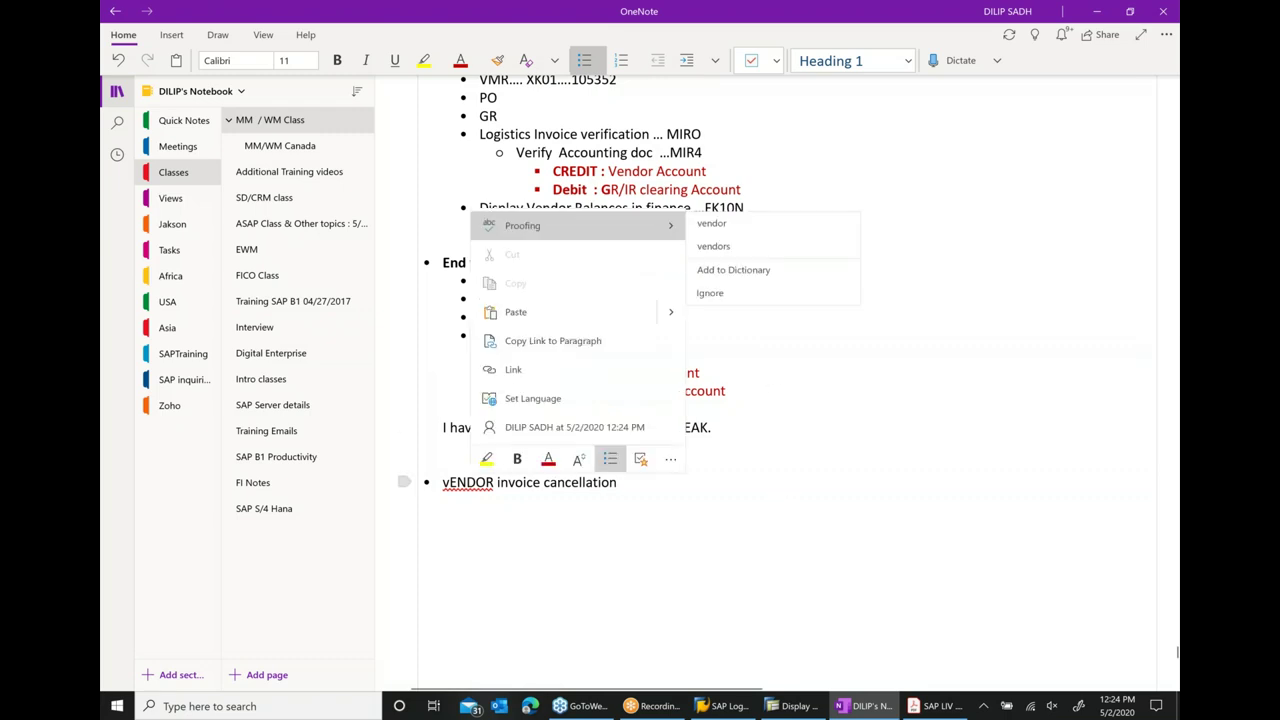
pyautogui.click(716, 223)
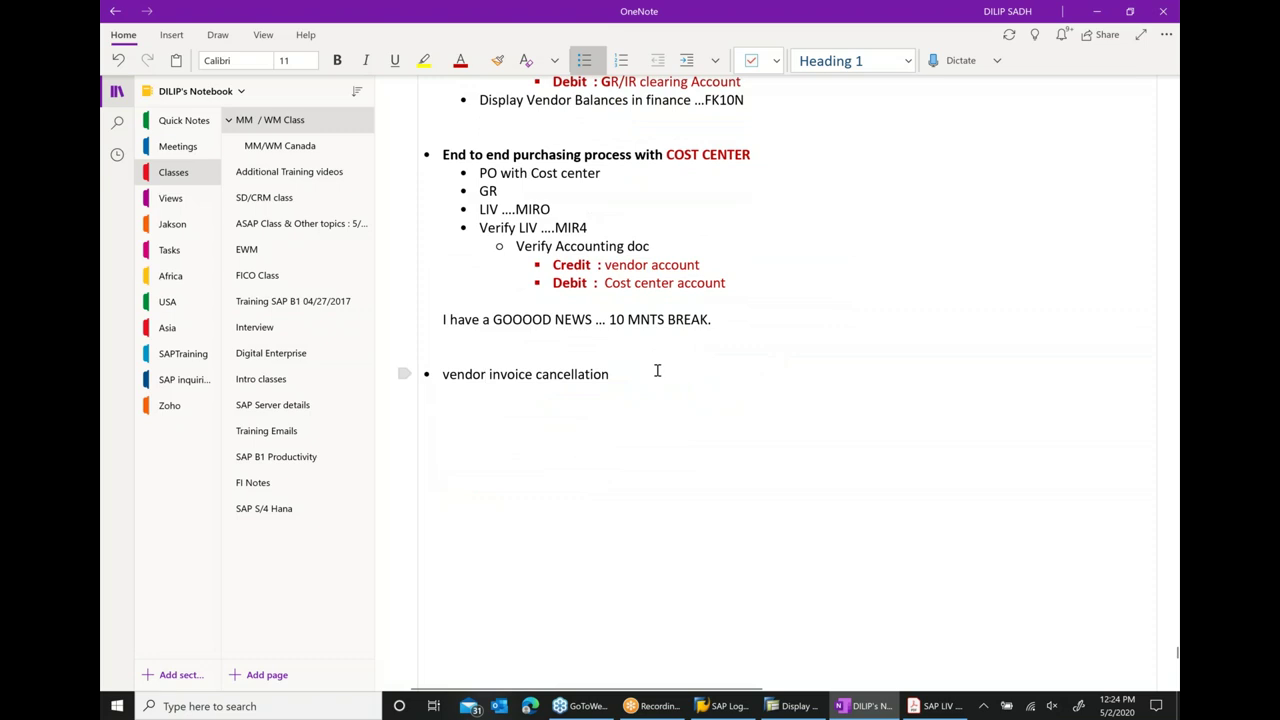
pyautogui.press('Return')
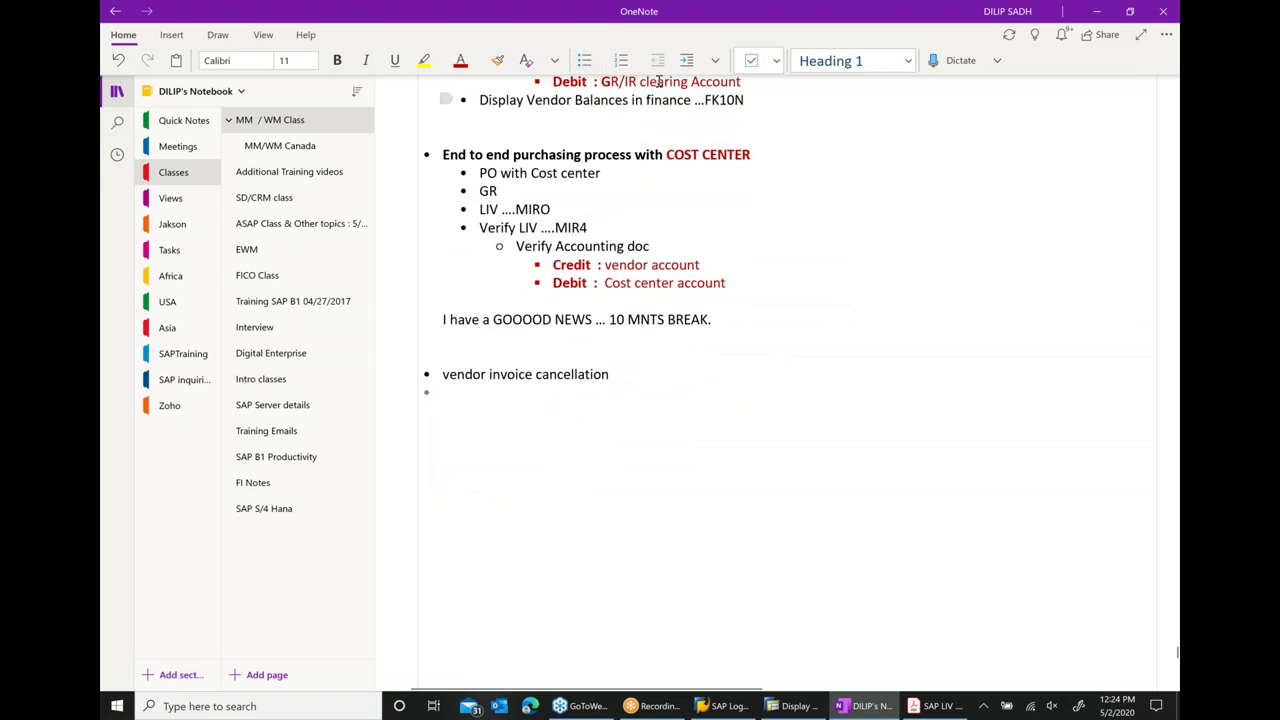
pyautogui.click(693, 62)
pyautogui.write('Once ')
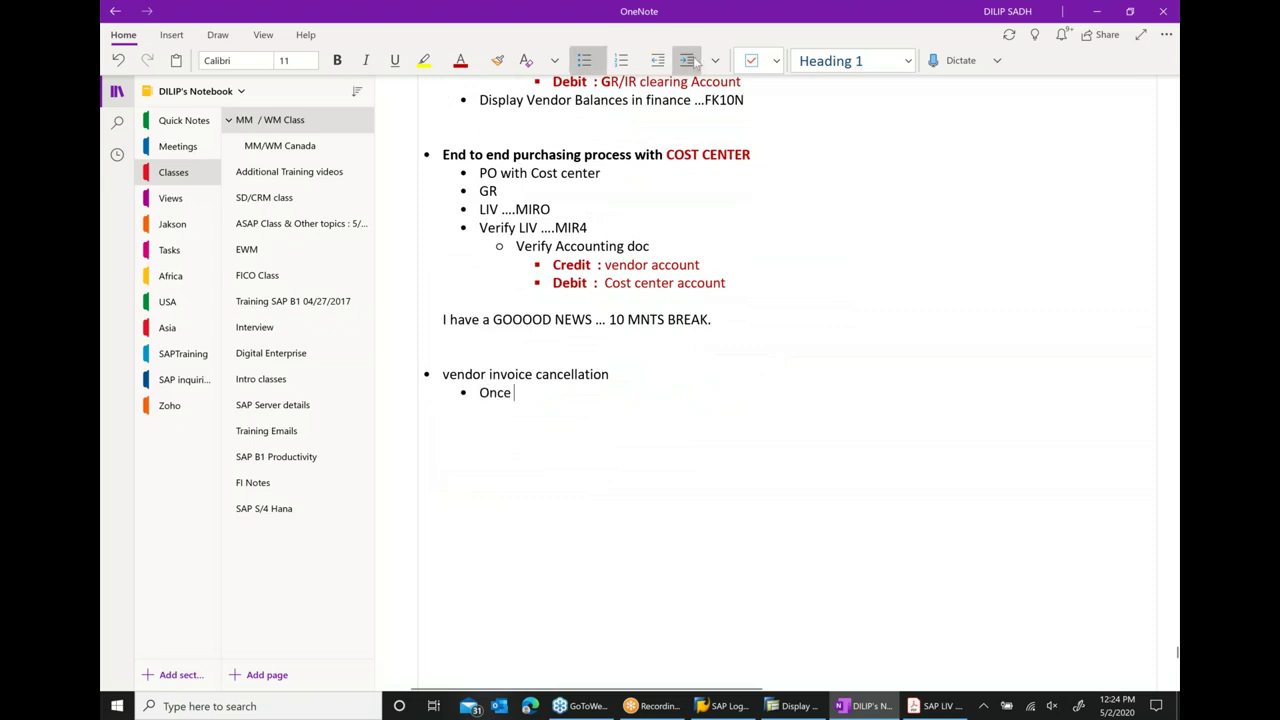
pyautogui.write('invoice post')
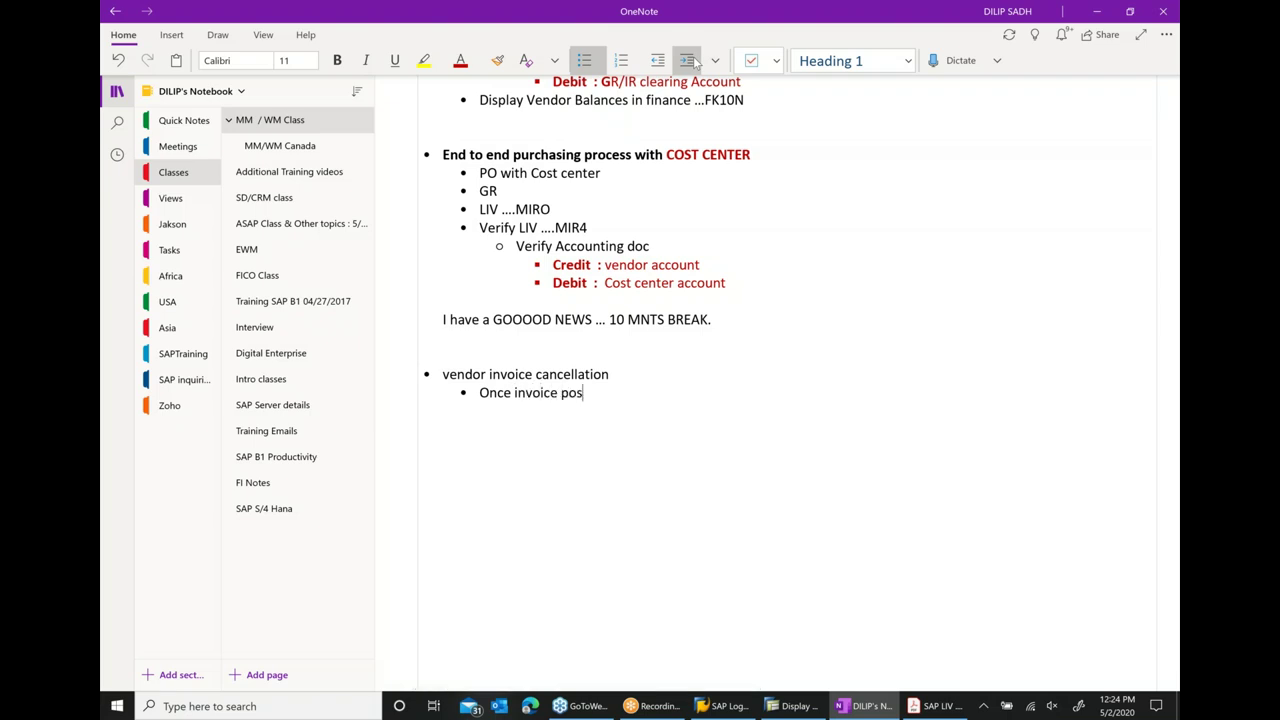
pyautogui.press('BackSpace')
pyautogui.write('ed can')
pyautogui.write(' n')
pyautogui.write('oce cl')
pyautogui.press('BackSpace')
pyautogui.press('BackSpace')
pyautogui.press('BackSpace')
pyautogui.press('BackSpace')
pyautogui.press('BackSpace')
pyautogui.write('t be changed')
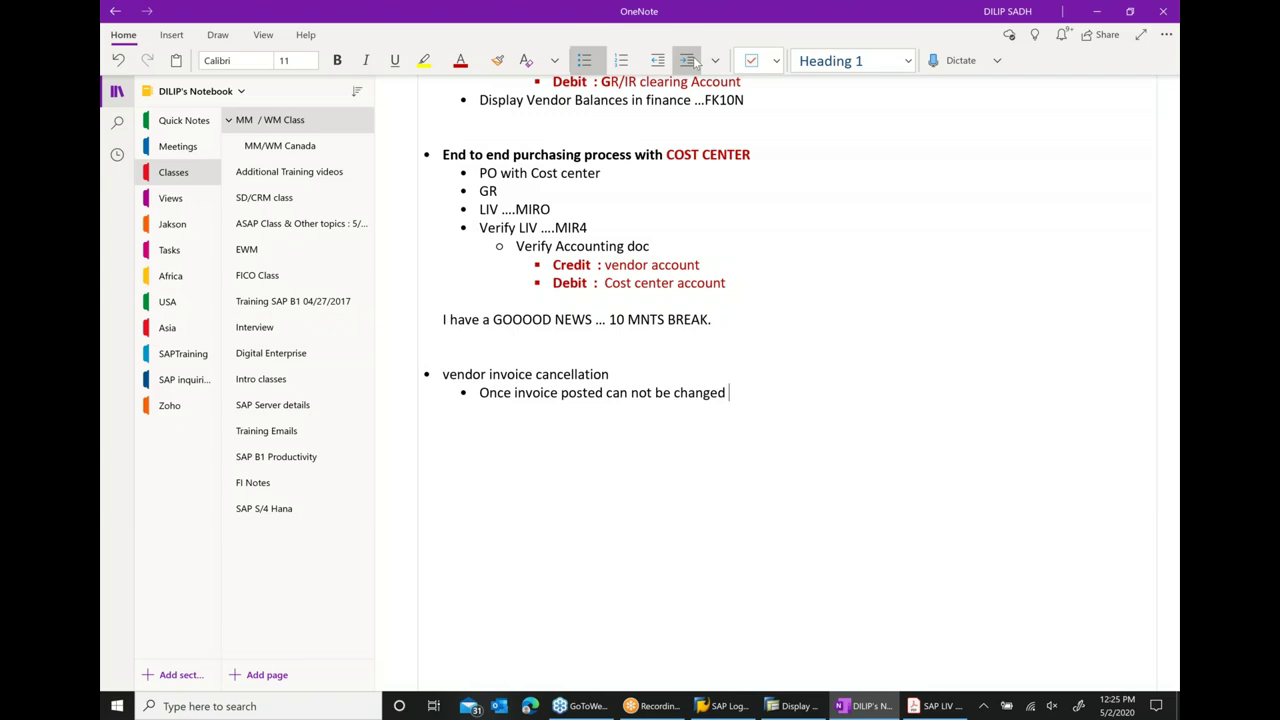
# - Add the bullet "We can cancel posted invoice ... MR8M" at the same indent level
pyautogui.press('Return')
pyautogui.write('We can c')
pyautogui.write('ancel  posted invoice ... MR8M')
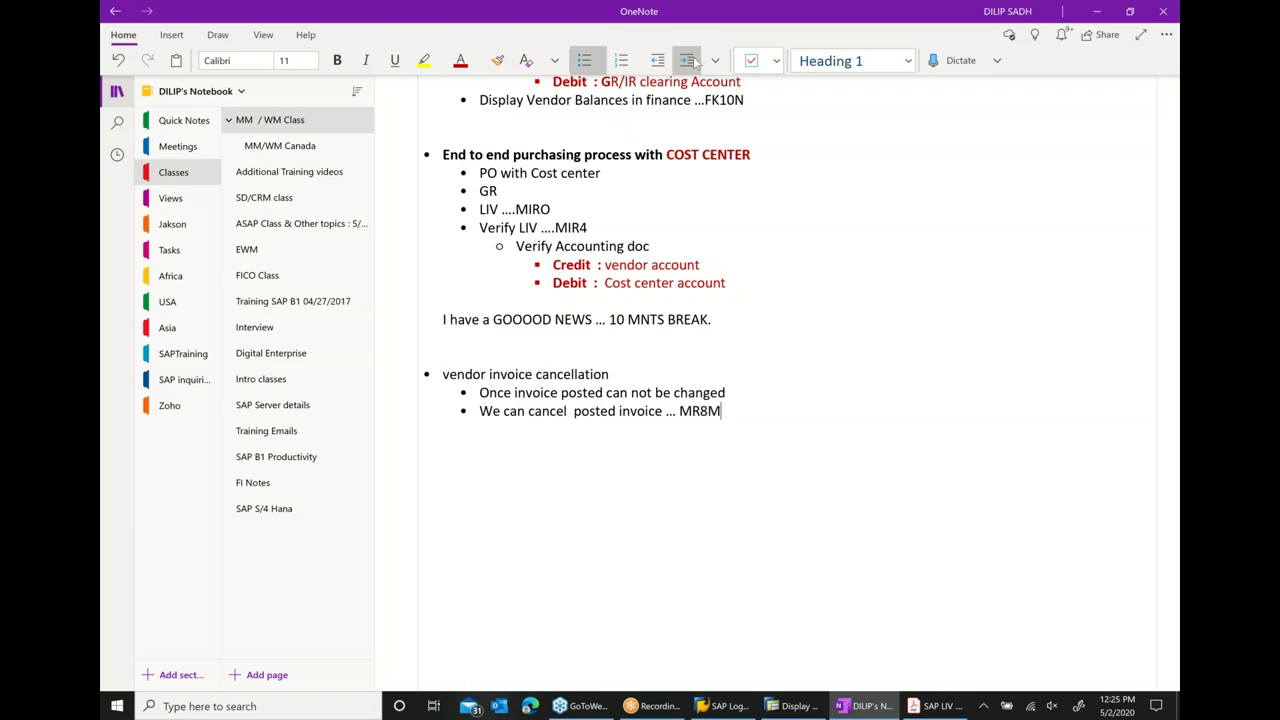
# - Add another bullet under the vendor invoice cancellation heading reading "Verfy cancelled Invoice docyment ...MIR4"
pyautogui.press('Return')
pyautogui.write('Veify')
pyautogui.press('BackSpace')
pyautogui.press('BackSpace')
pyautogui.press('BackSpace')
pyautogui.write('rti')
pyautogui.press('BackSpace')
pyautogui.write('fy cancelled Invoice do')
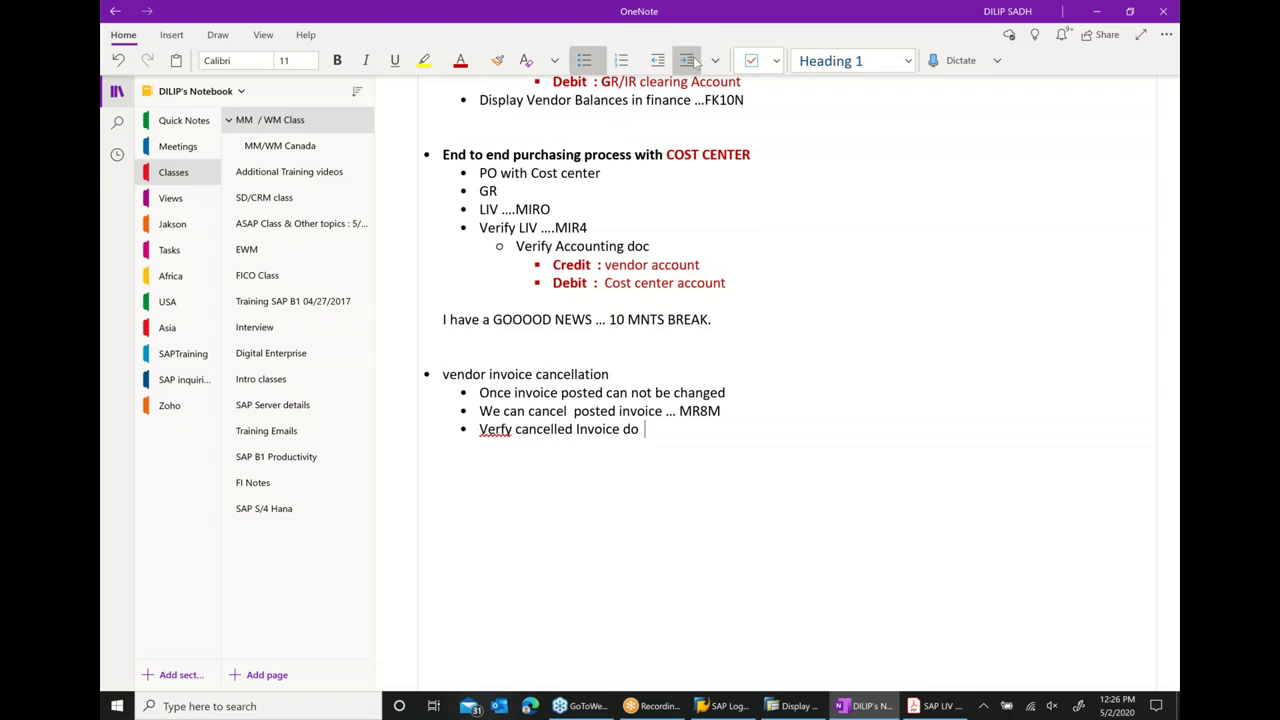
pyautogui.press('BackSpace')
pyautogui.write('cyment ... mir4')
pyautogui.press('BackSpace')
pyautogui.press('BackSpace')
pyautogui.press('BackSpace')
pyautogui.press('BackSpace')
pyautogui.press('BackSpace')
pyautogui.write('MIR')
pyautogui.press('BackSpace')
pyautogui.write('4')
# - Add the sub-bullet "Verify Accounting doc" one level below the MIR4 bullet and start a new line after it
pyautogui.press('Return')
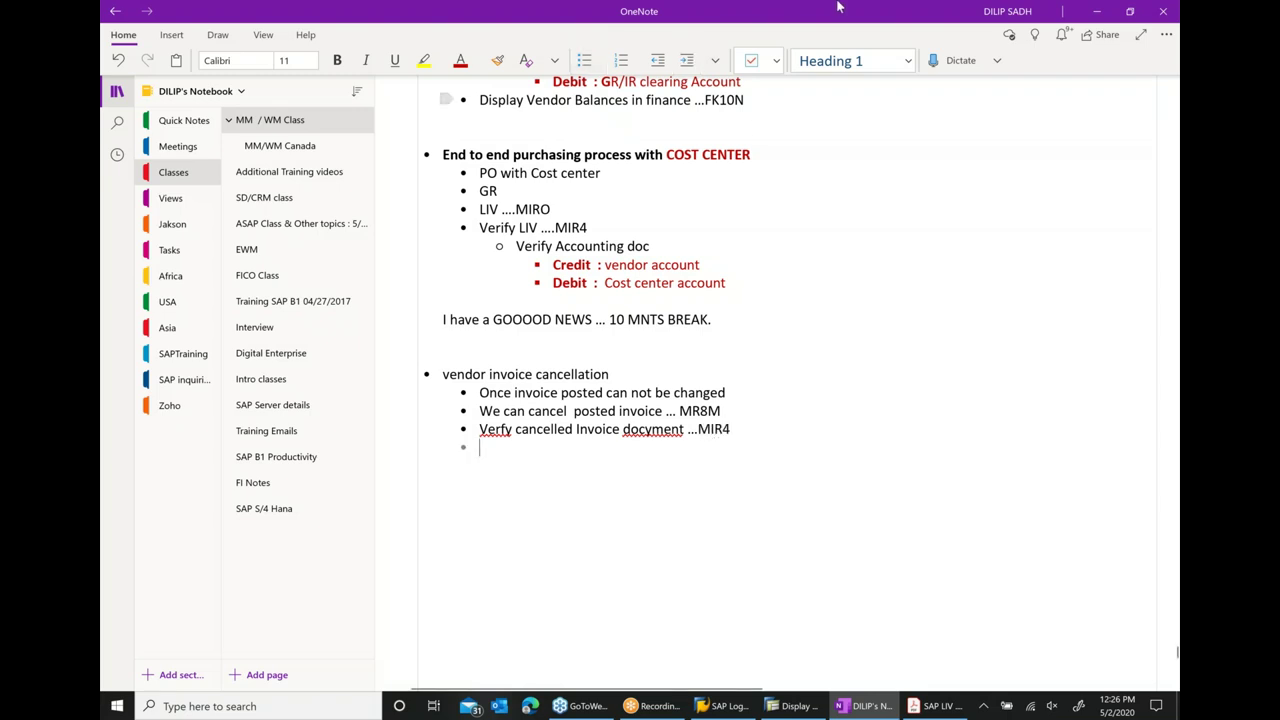
pyautogui.click(690, 61)
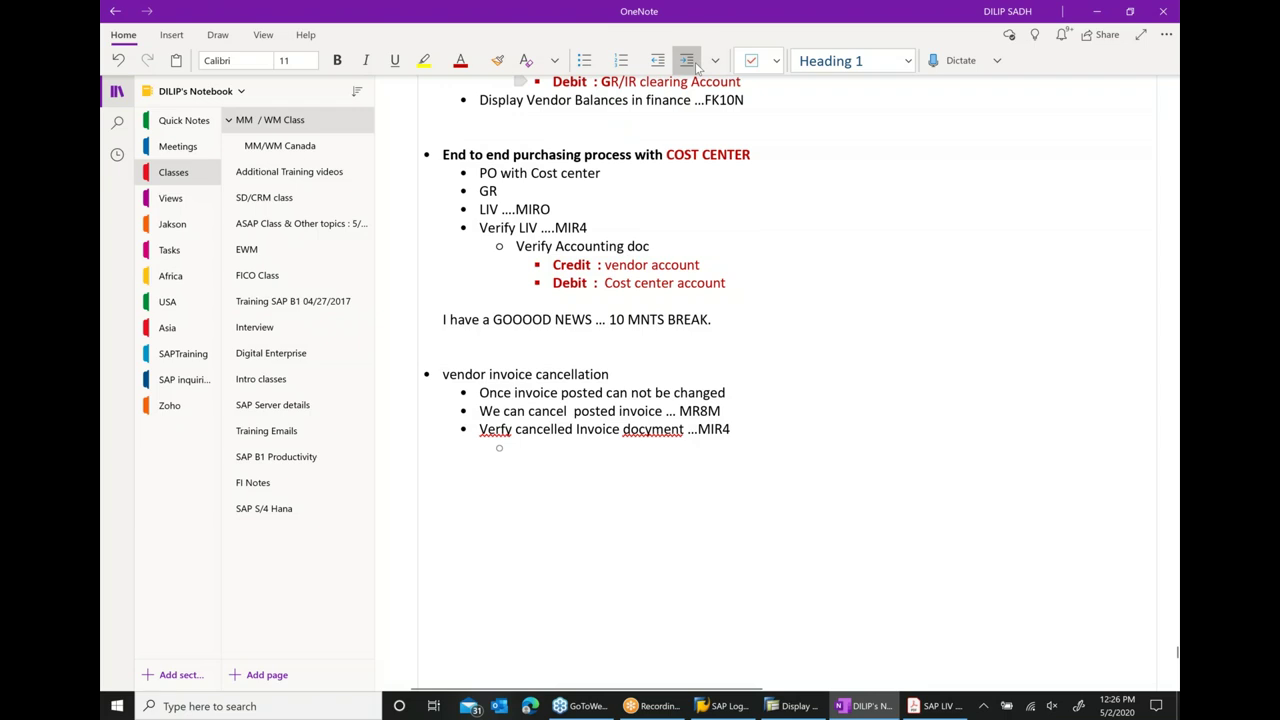
pyautogui.write('Verify Accounting doc')
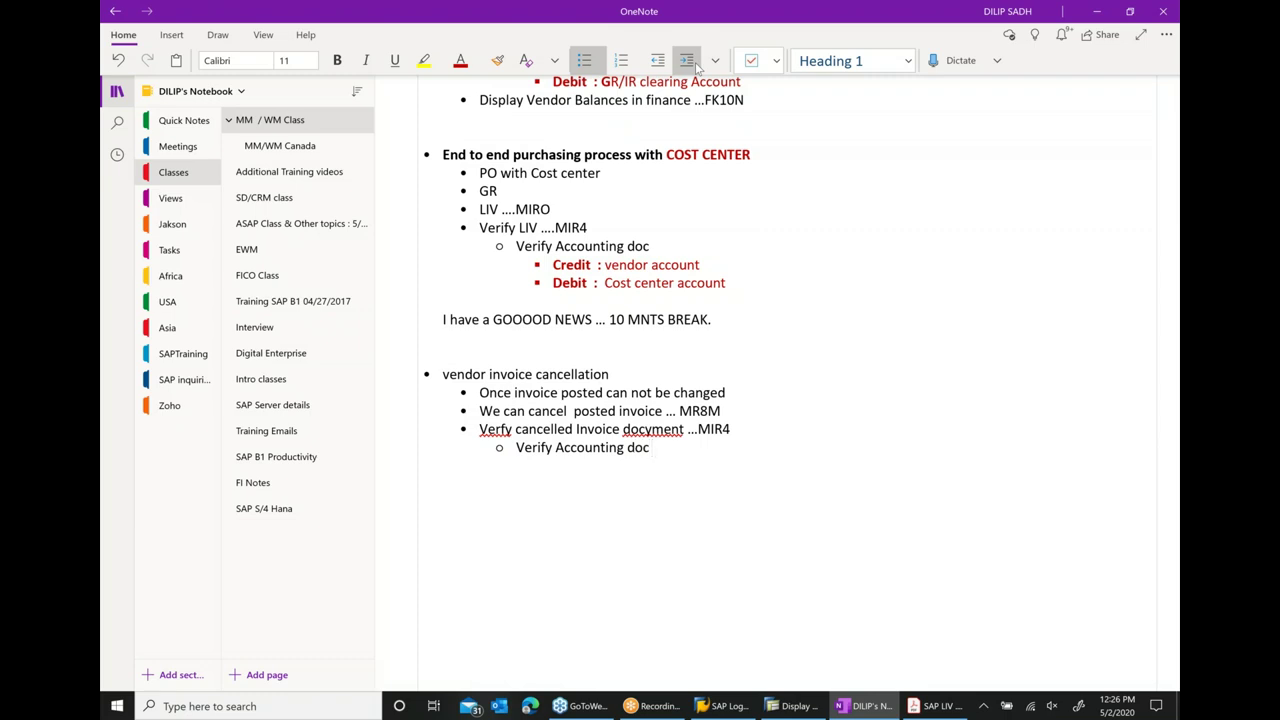
pyautogui.press('Return')
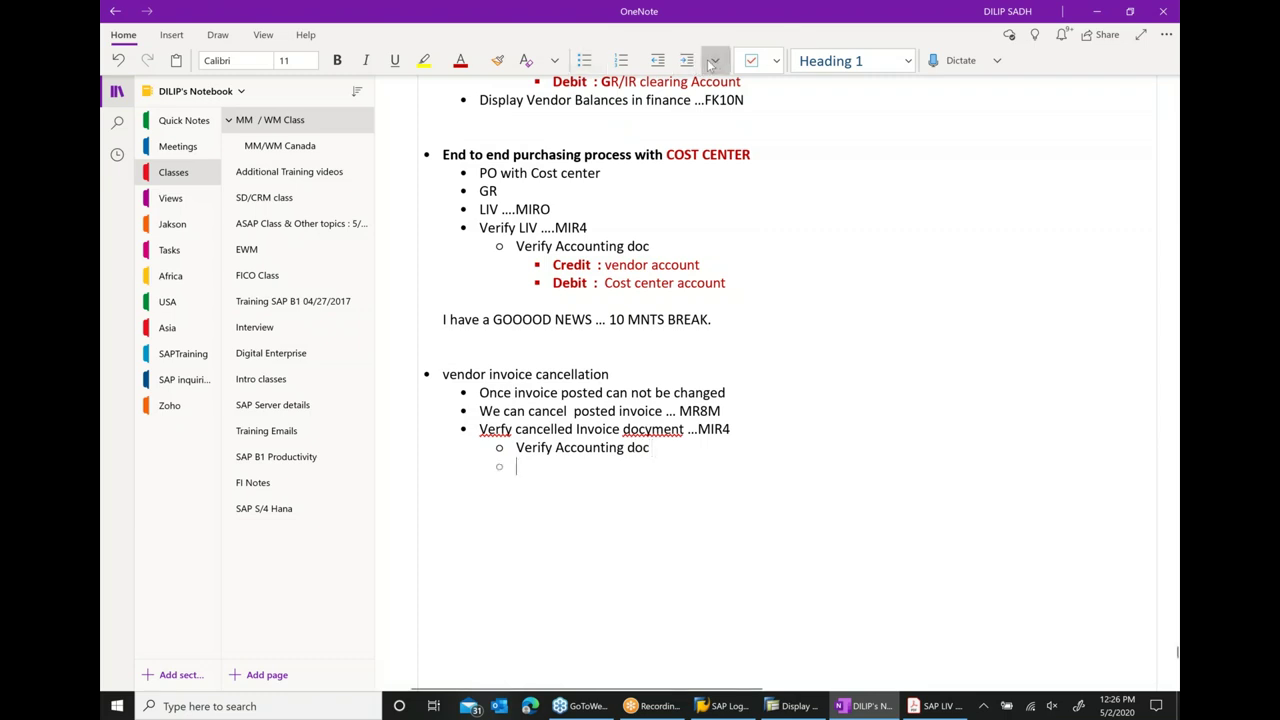
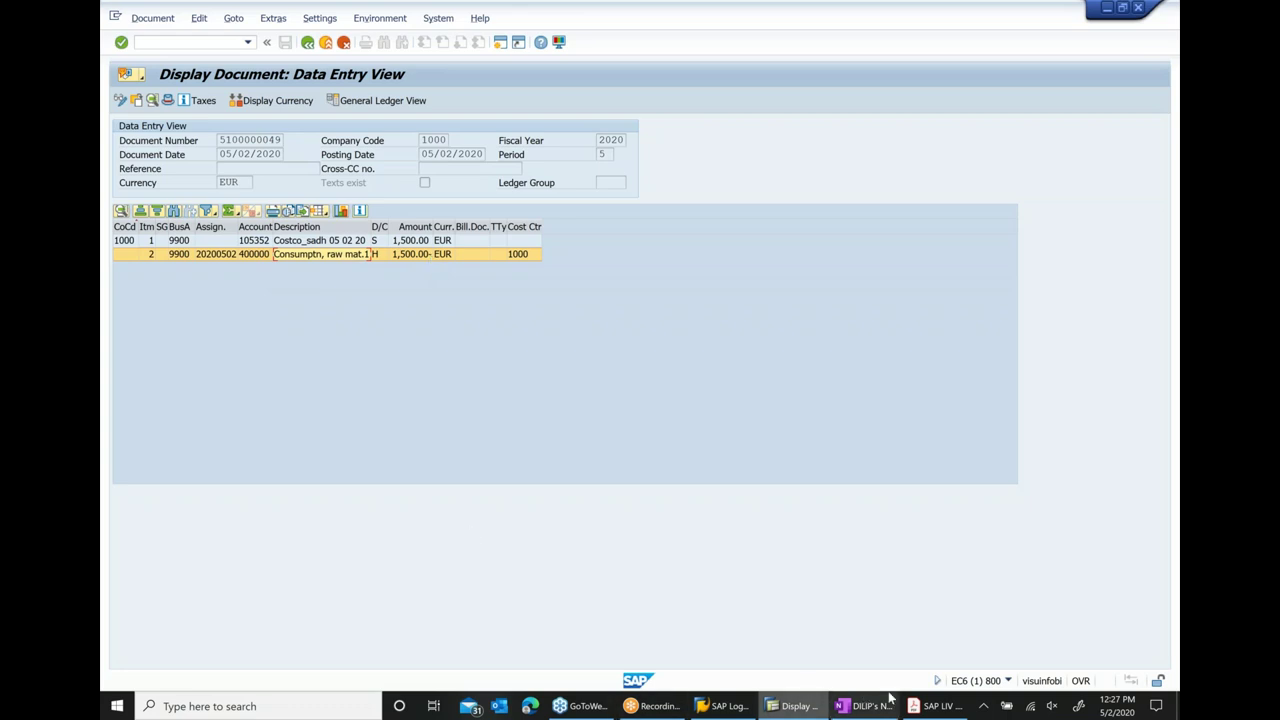
# - Switch to OneNote and add the bullet "Verify Vendor balances .... Fk10N" below the Debit line, one level further out
pyautogui.moveTo(865, 706)
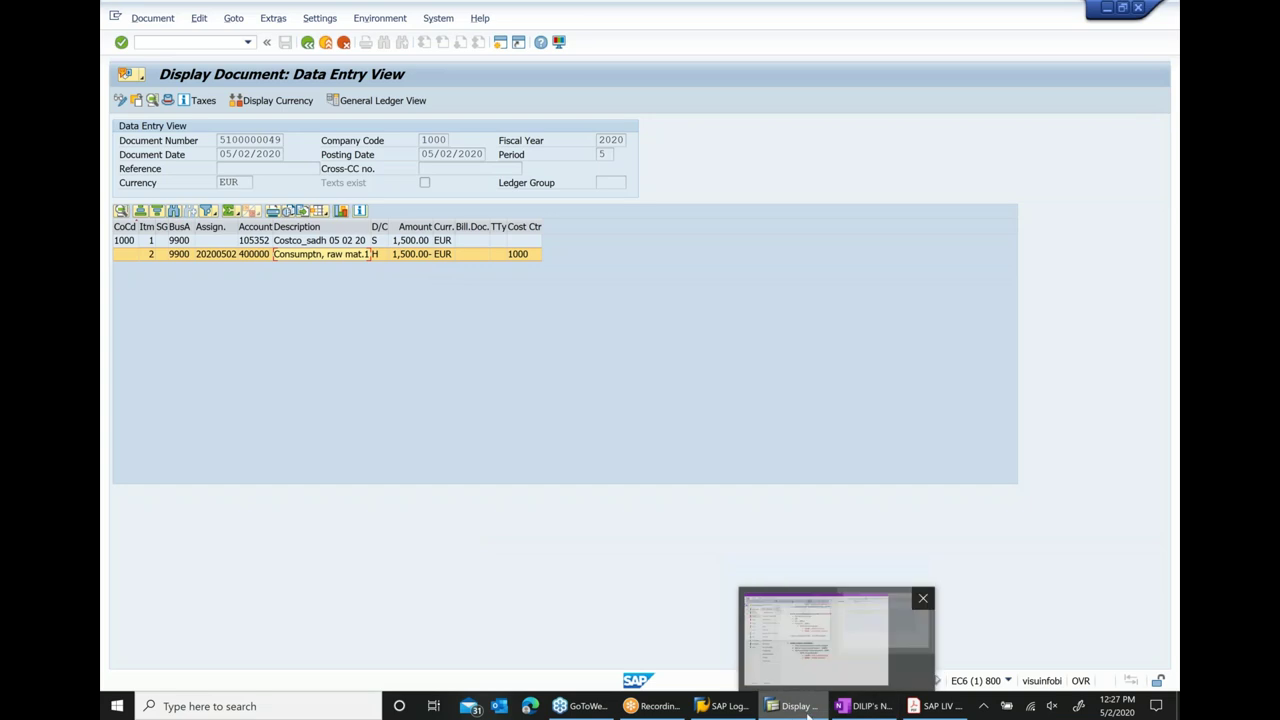
pyautogui.moveTo(795, 706)
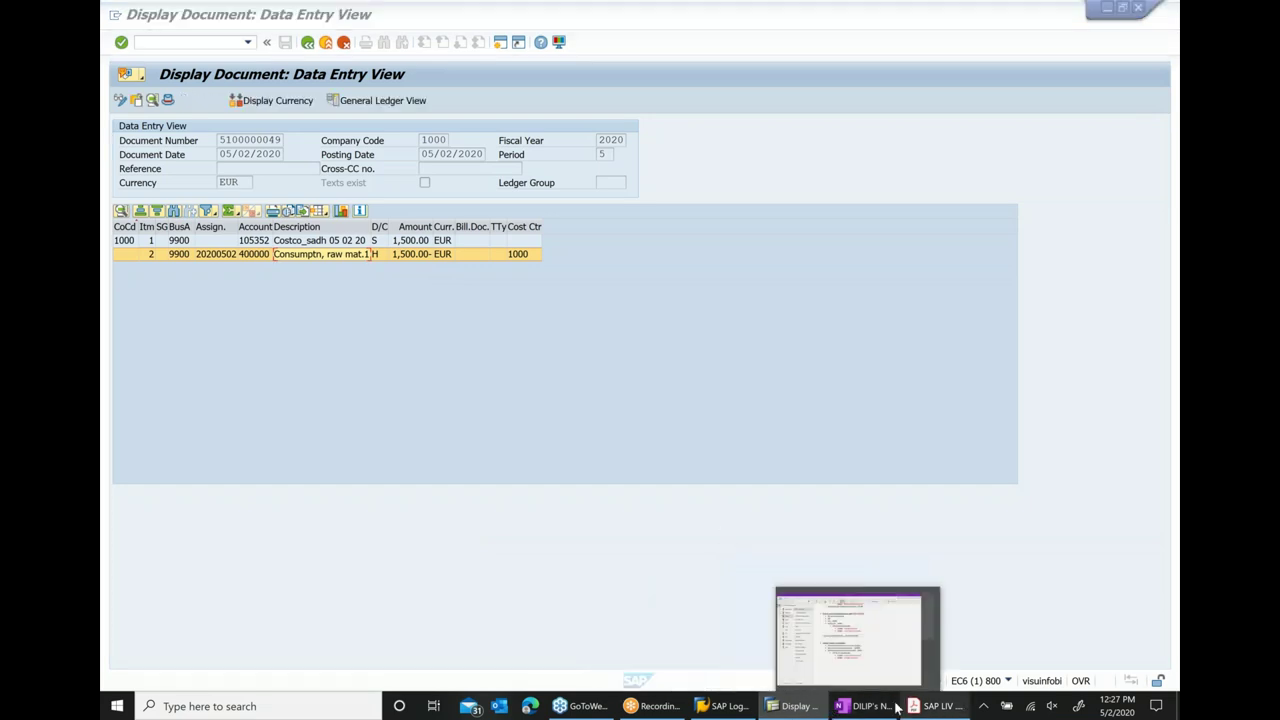
pyautogui.click(937, 706)
pyautogui.click(862, 706)
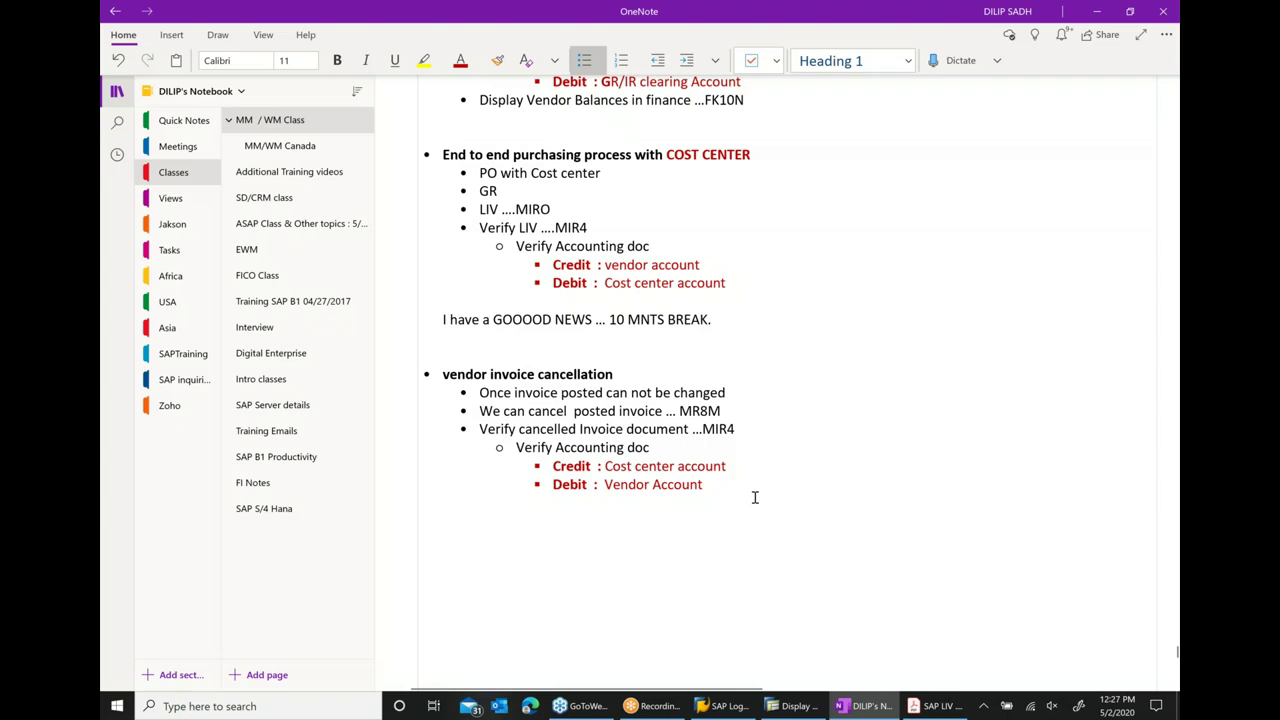
pyautogui.click(740, 494)
pyautogui.press('Return')
pyautogui.hotkey('shift', 'Tab')
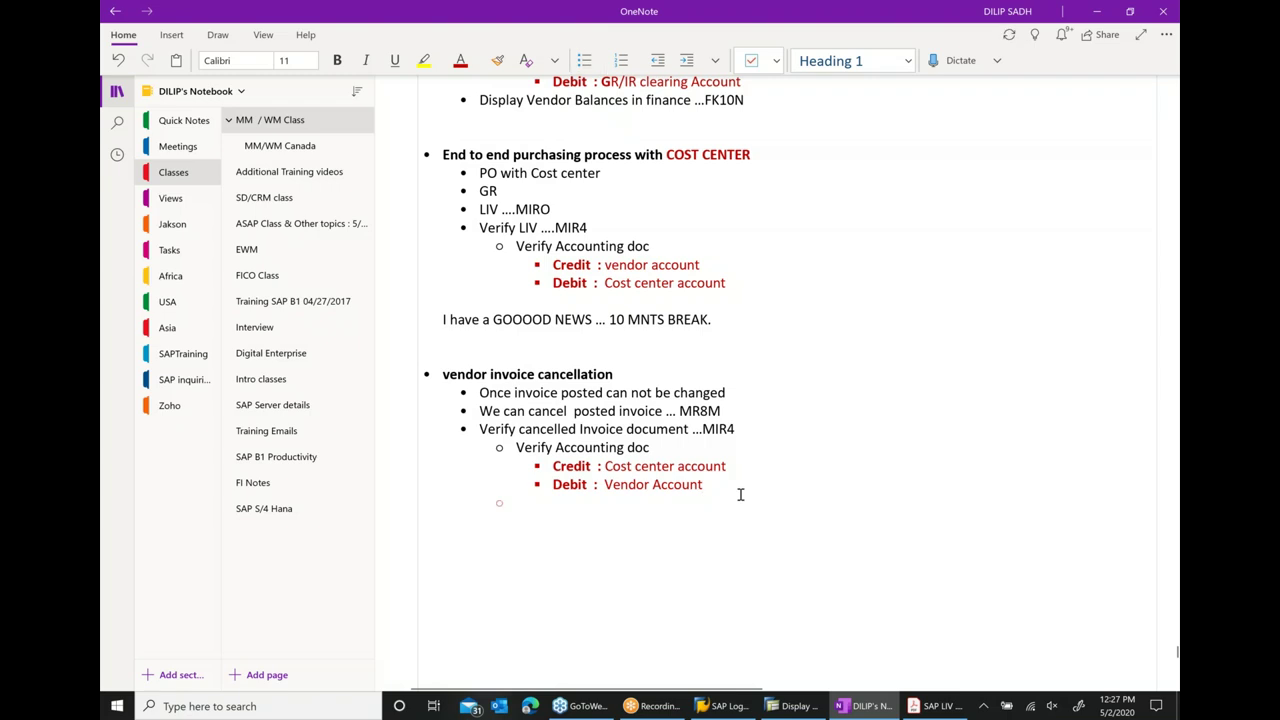
pyautogui.write('Verify')
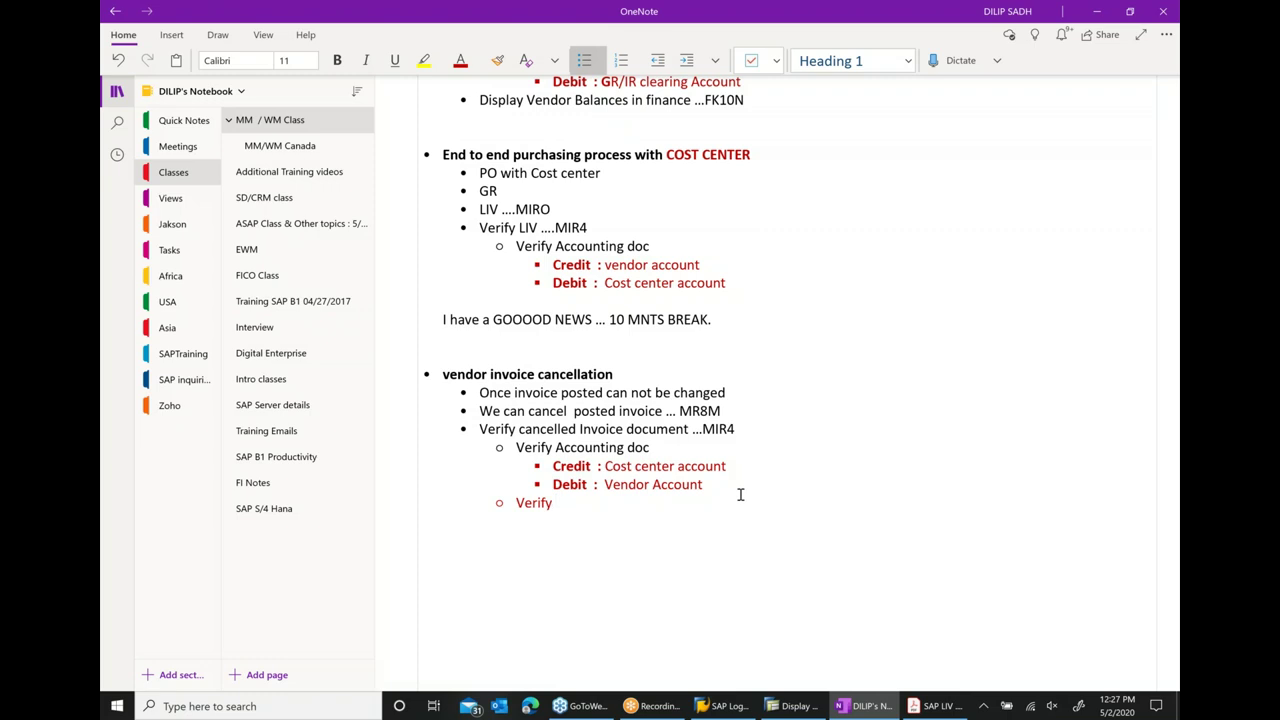
pyautogui.write(' Vendor')
pyautogui.write(' ab')
pyautogui.press('BackSpace')
pyautogui.press('BackSpace')
pyautogui.write('balcan')
pyautogui.press('BackSpace')
pyautogui.press('BackSpace')
pyautogui.press('BackSpace')
pyautogui.write('ances ....')
pyautogui.write(' fk')
pyautogui.write('10')
pyautogui.write('n')
pyautogui.write('N')
# - Change the text color of the Verify Vendor balances bullet to black
pyautogui.moveTo(722, 503); pyautogui.dragTo(513, 506)
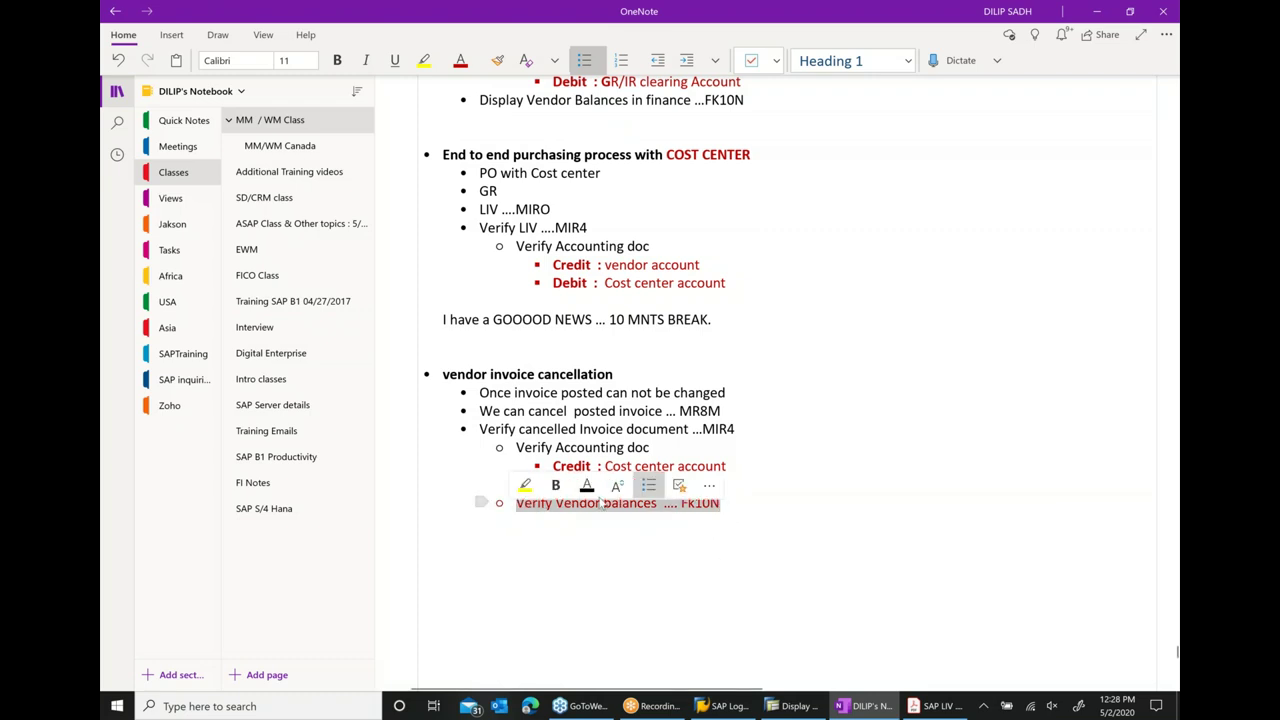
pyautogui.click(587, 485)
pyautogui.click(601, 525)
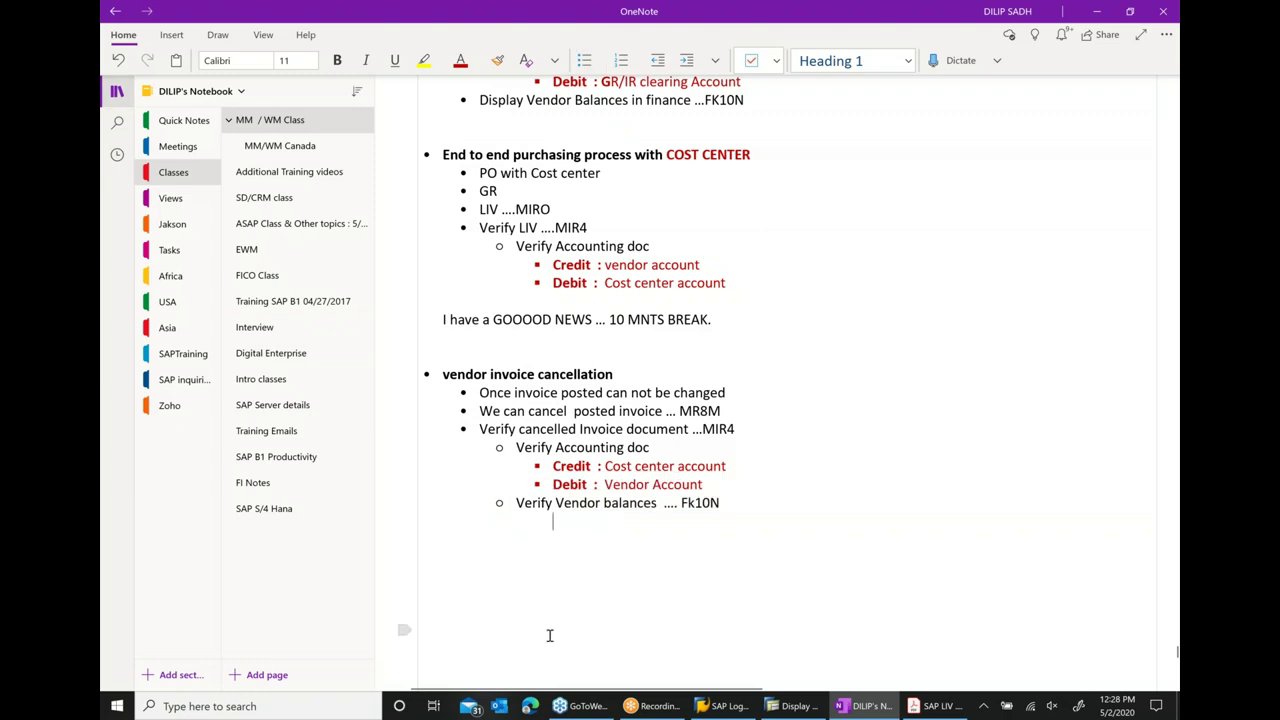
# - Switch to SAP, start transaction /NFK10N and display the prefilled vendor's balances for company code 1000 and fiscal year 2020
pyautogui.click(795, 708)
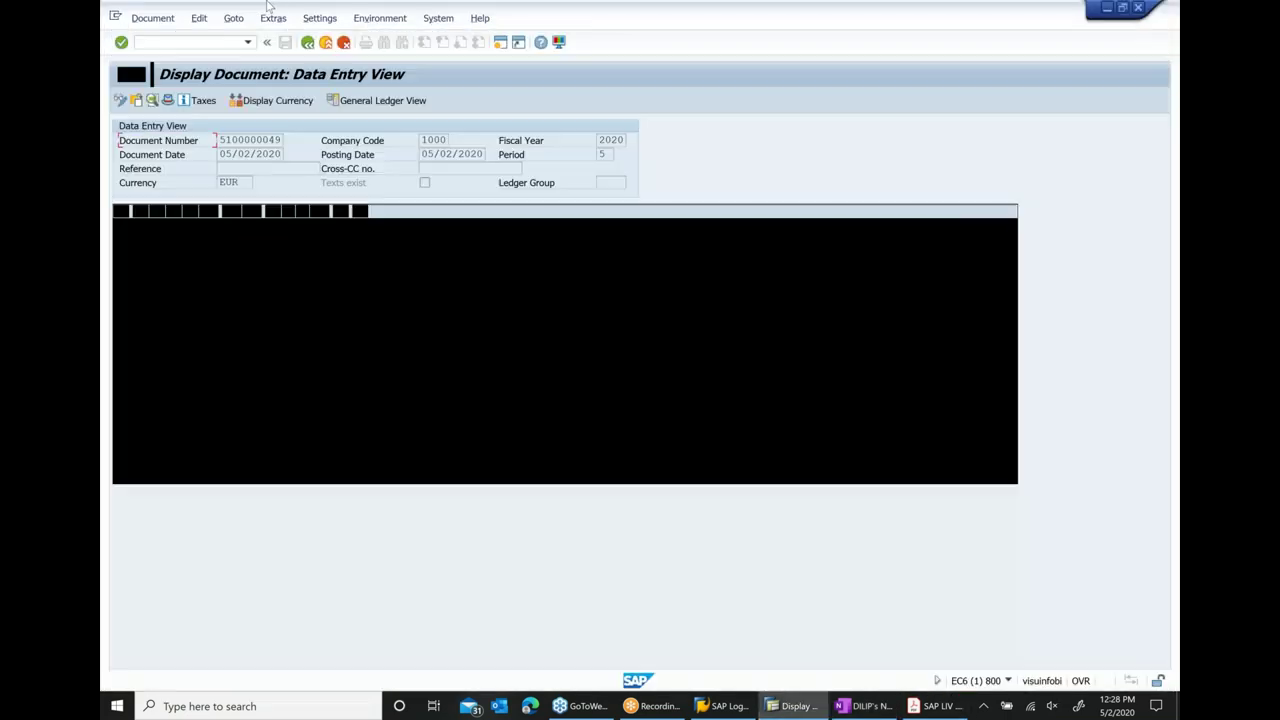
pyautogui.click(203, 43)
pyautogui.write('/NFK10N')
pyautogui.press('Return')
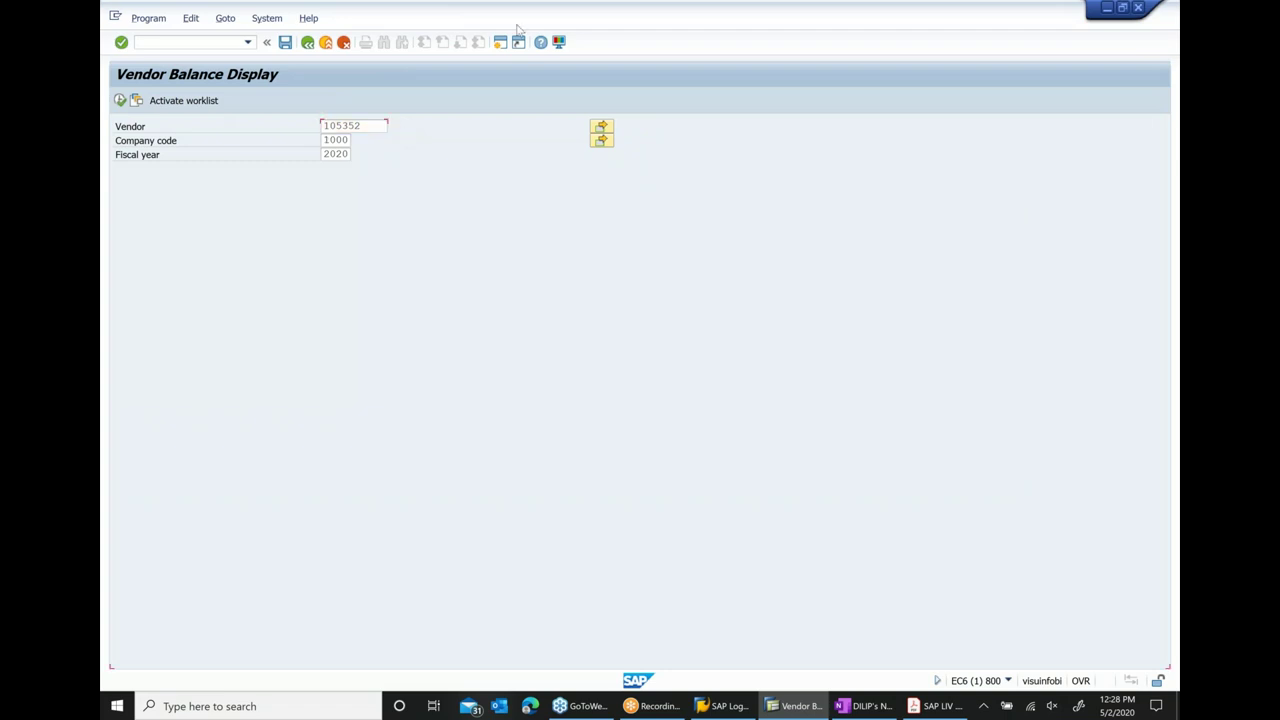
pyautogui.click(119, 101)
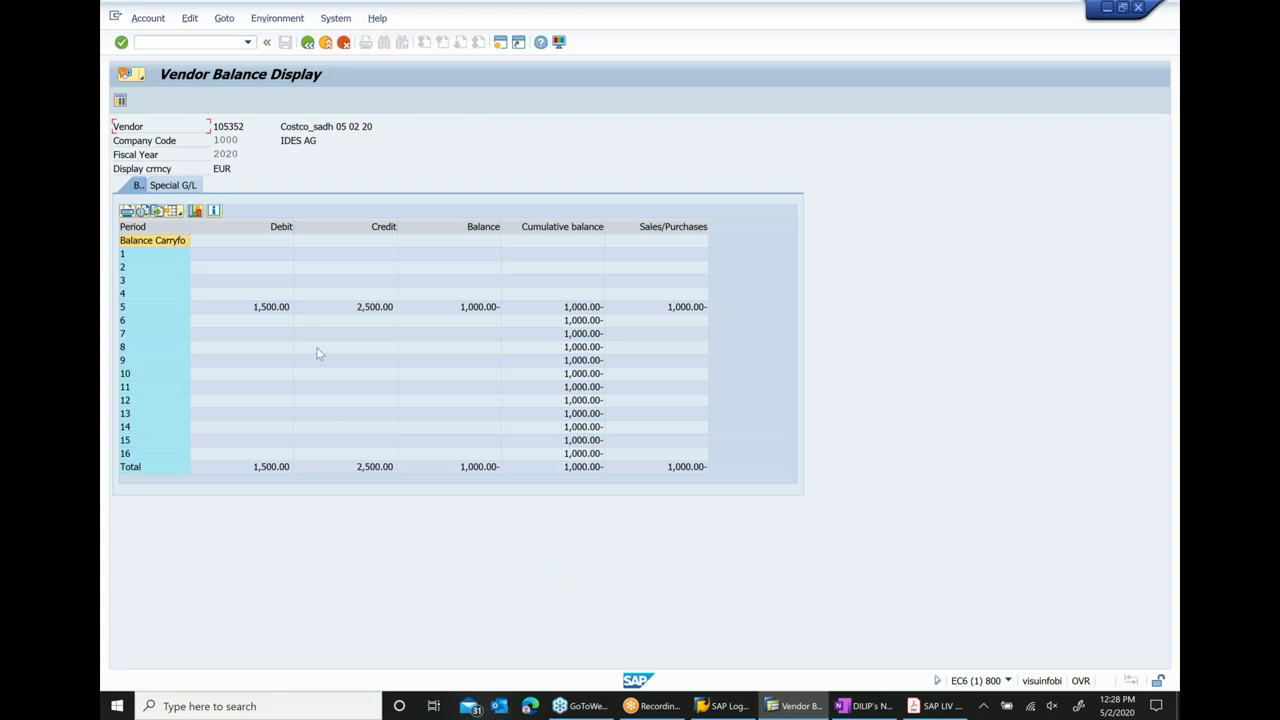
# - Examine the vendor's debit and credit amounts in period 5
pyautogui.click(266, 312)
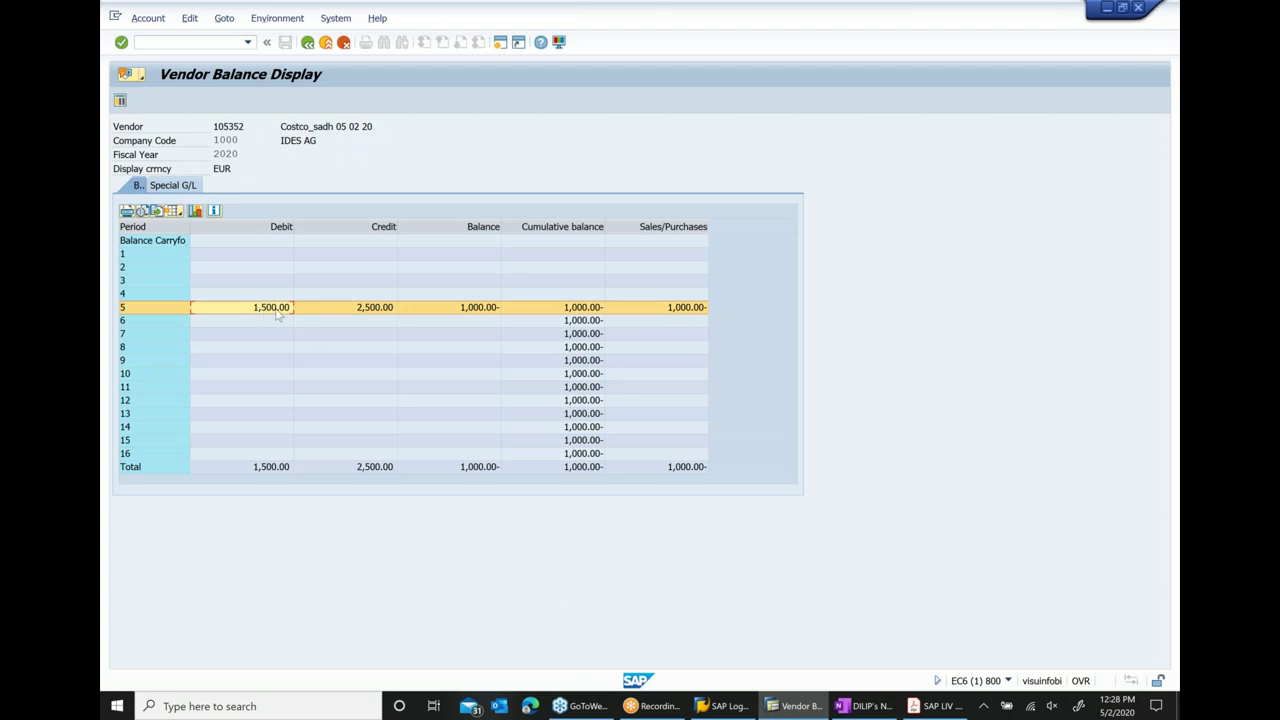
pyautogui.click(384, 311)
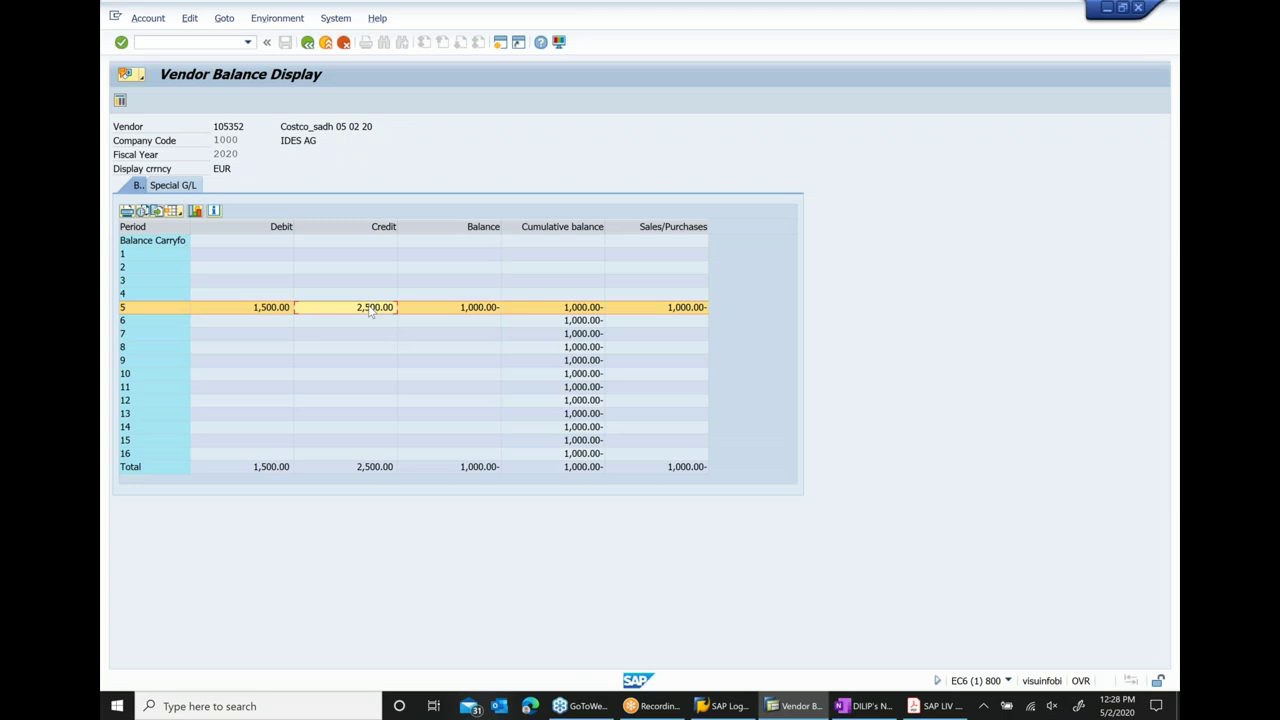
pyautogui.click(261, 313)
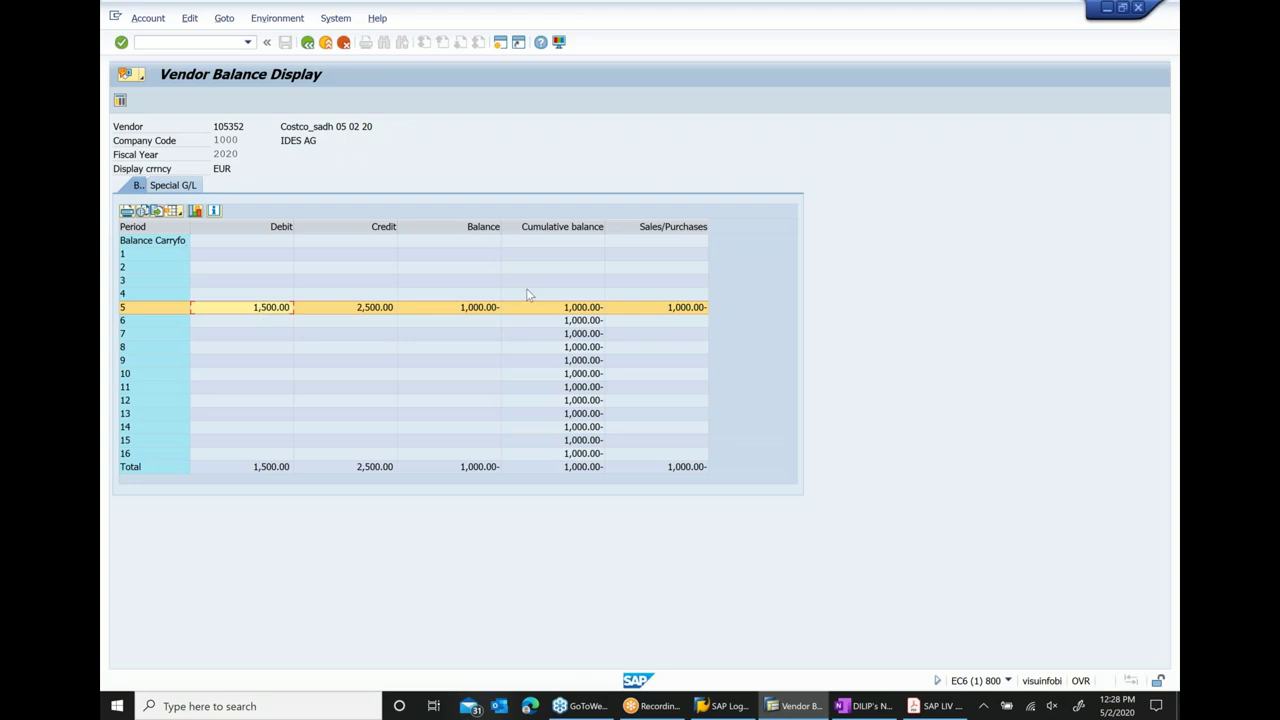
# - Open the line items behind the vendor's total balance and check the item with the text MR8M
pyautogui.click(482, 468)
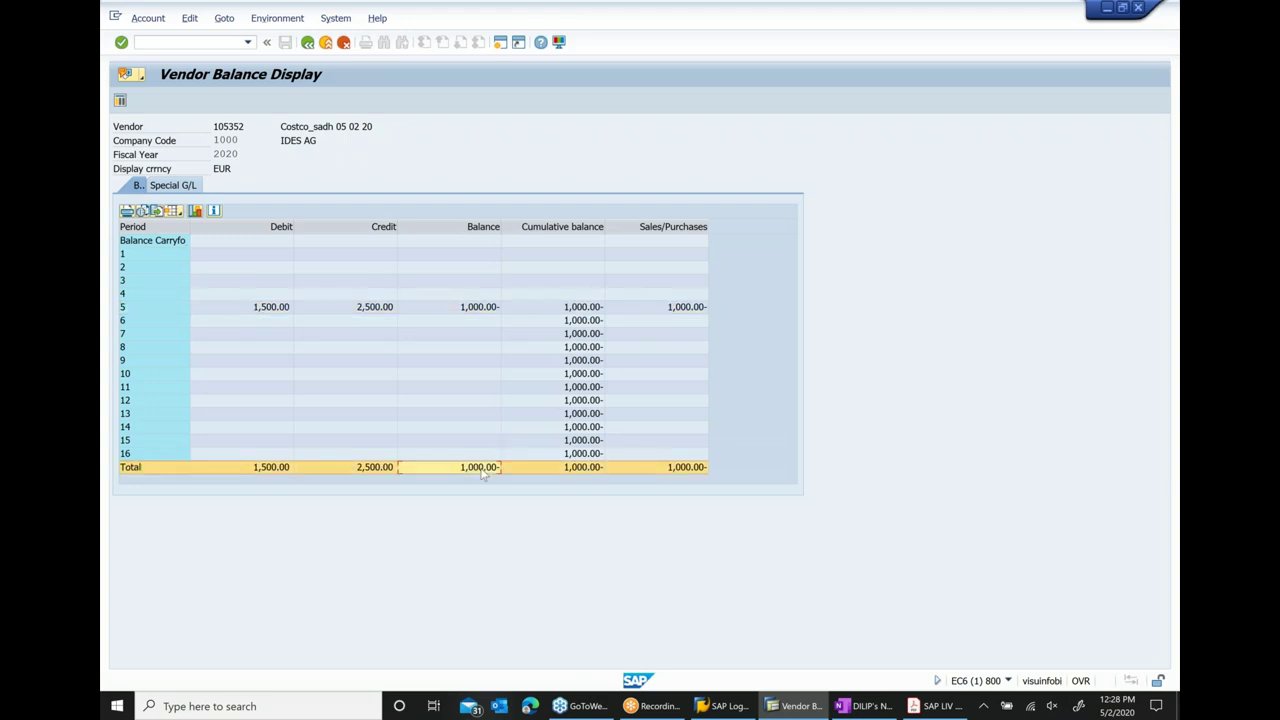
pyautogui.doubleClick(480, 467)
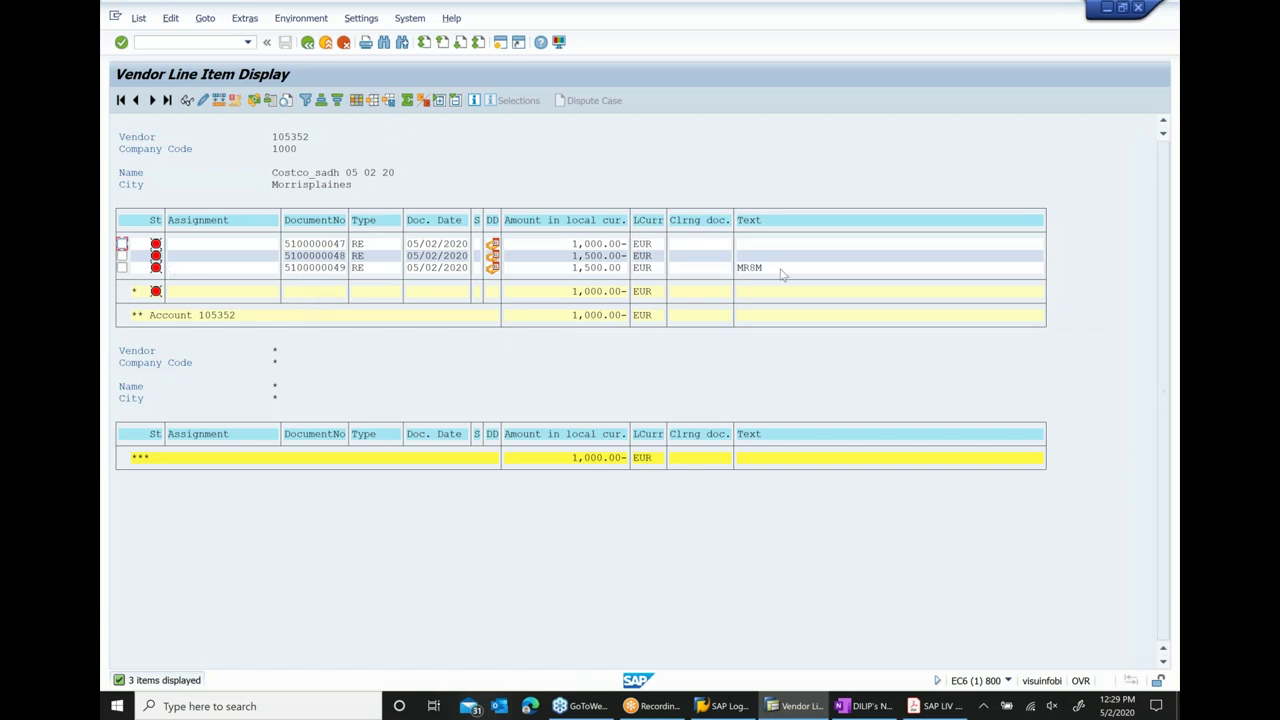
pyautogui.click(748, 270)
# - Switch to OneNote and add the bullet "PO History... ME23N" below the Verify Vendor balances line
pyautogui.click(858, 706)
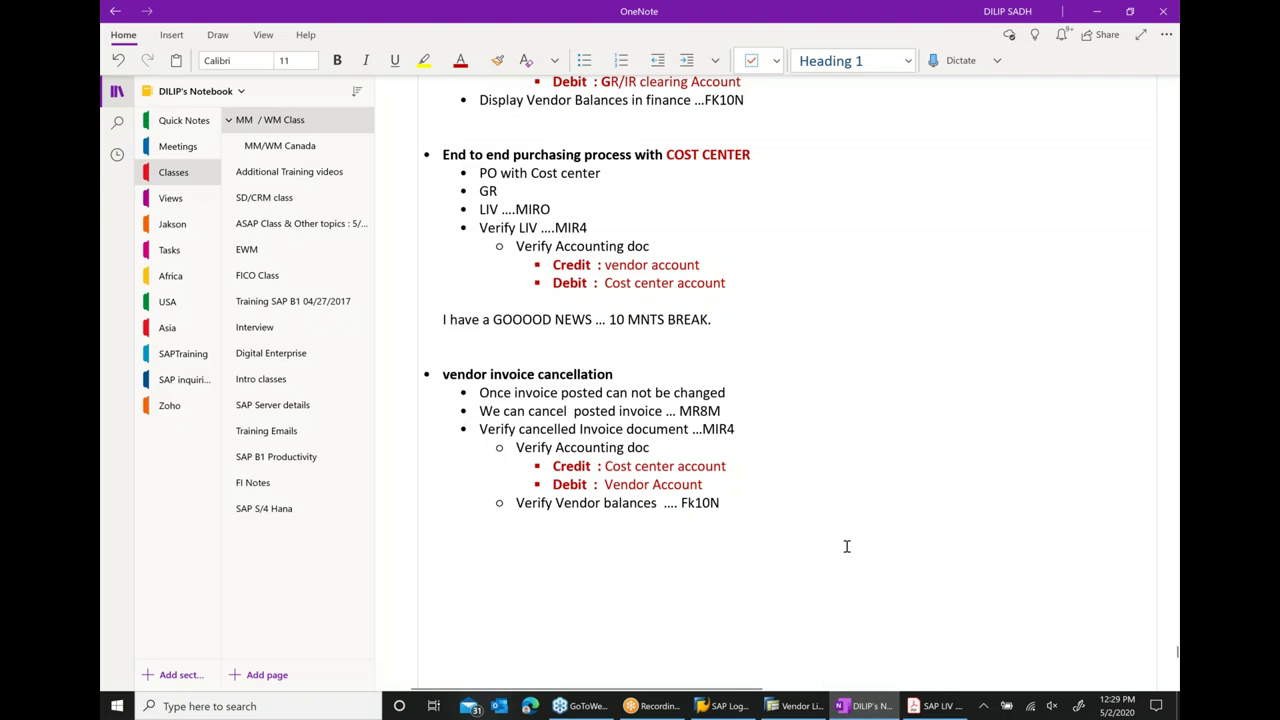
pyautogui.click(762, 507)
pyautogui.press('Return')
pyautogui.write('p')
pyautogui.press('BackSpace')
pyautogui.press('BackSpace')
pyautogui.write('Po')
pyautogui.press('BackSpace')
pyautogui.write('O')
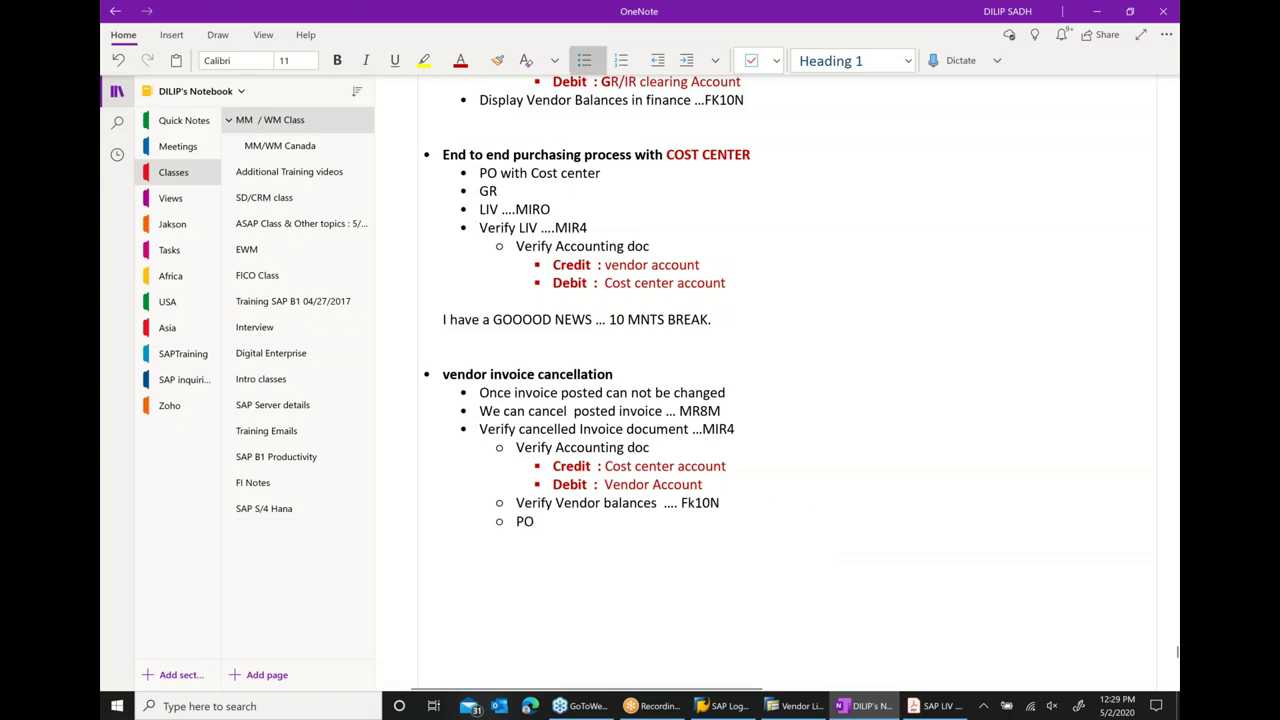
pyautogui.write(' History')
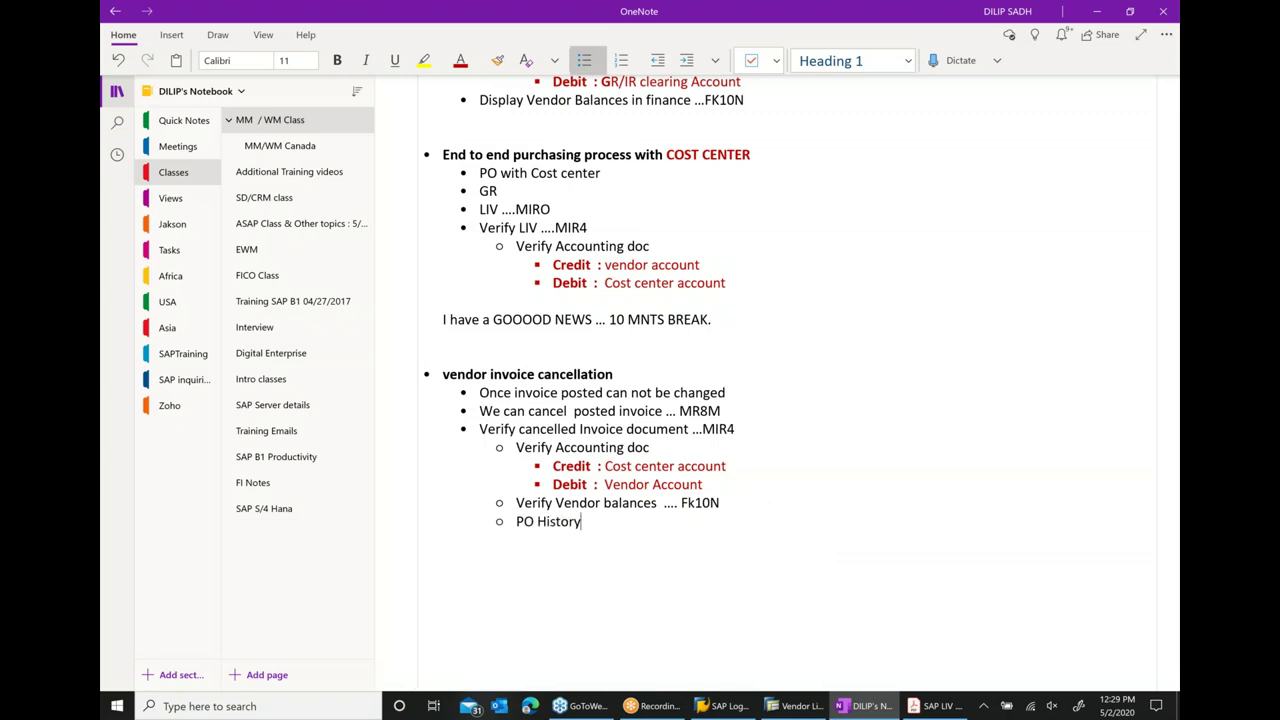
pyautogui.write('... ME23N')
# - Switch to SAP and start transaction /NME23N to display a purchase order
pyautogui.moveTo(935, 706)
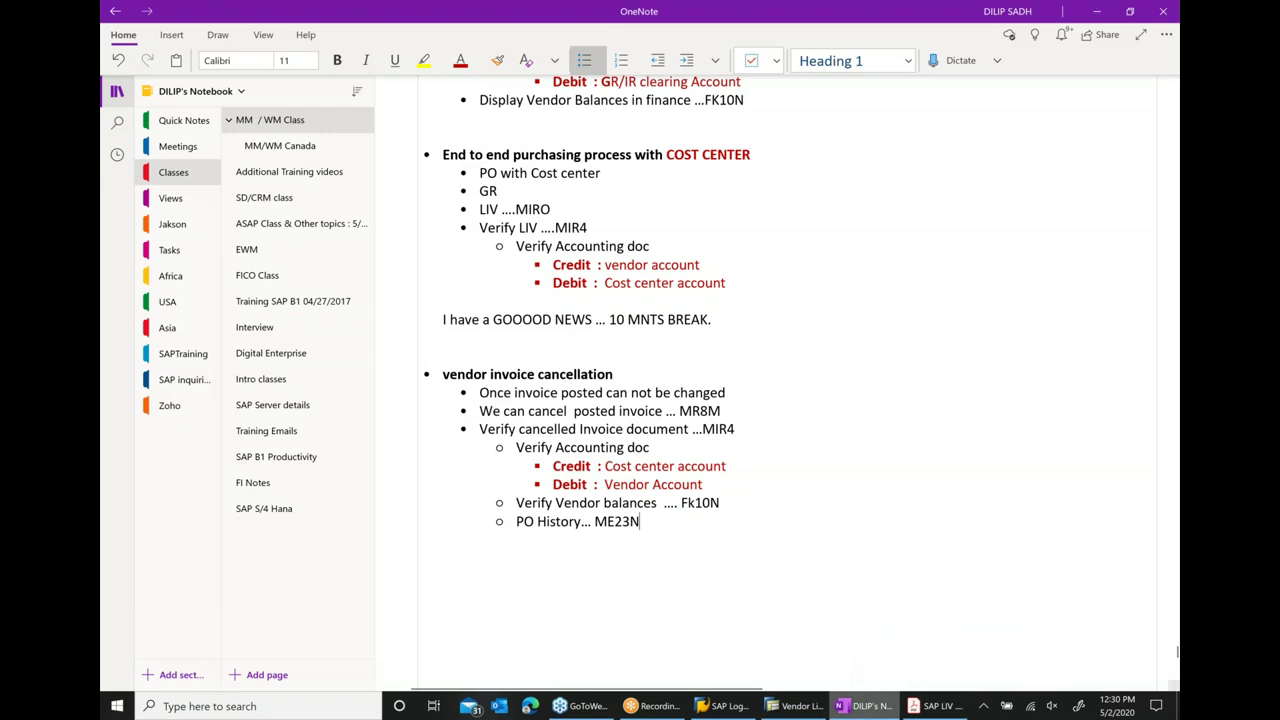
pyautogui.moveTo(797, 706)
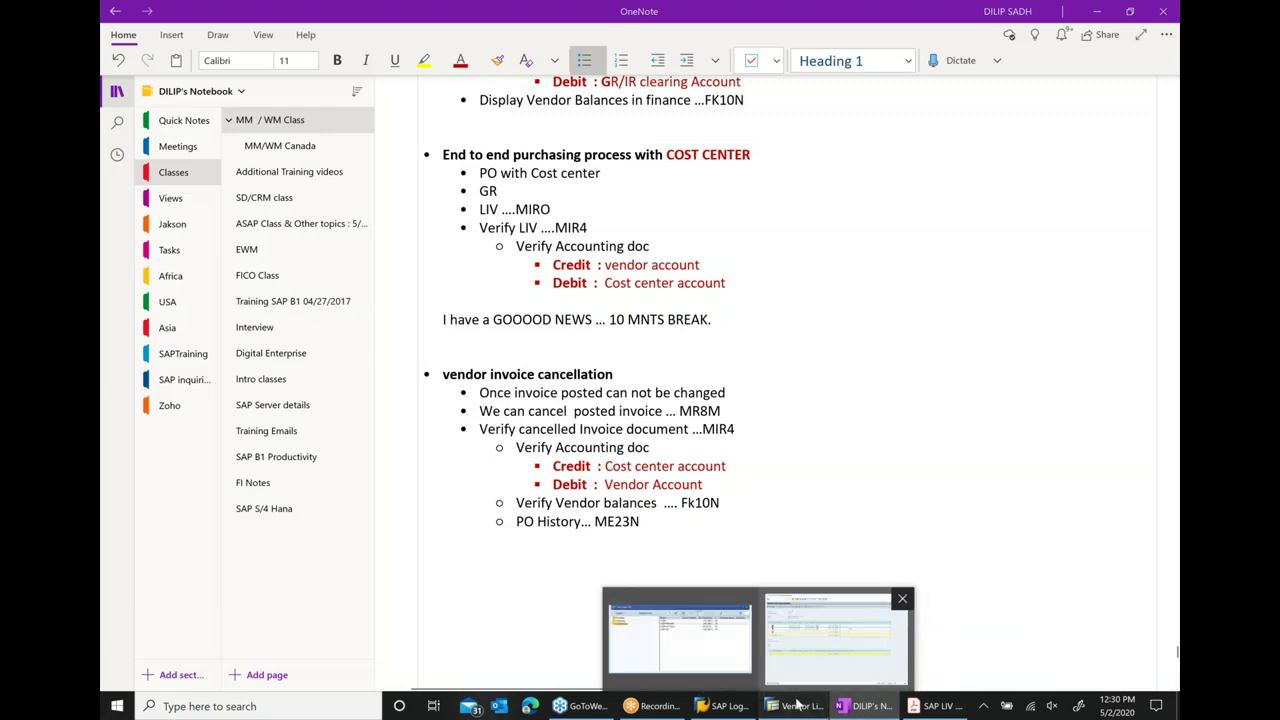
pyautogui.click(836, 632)
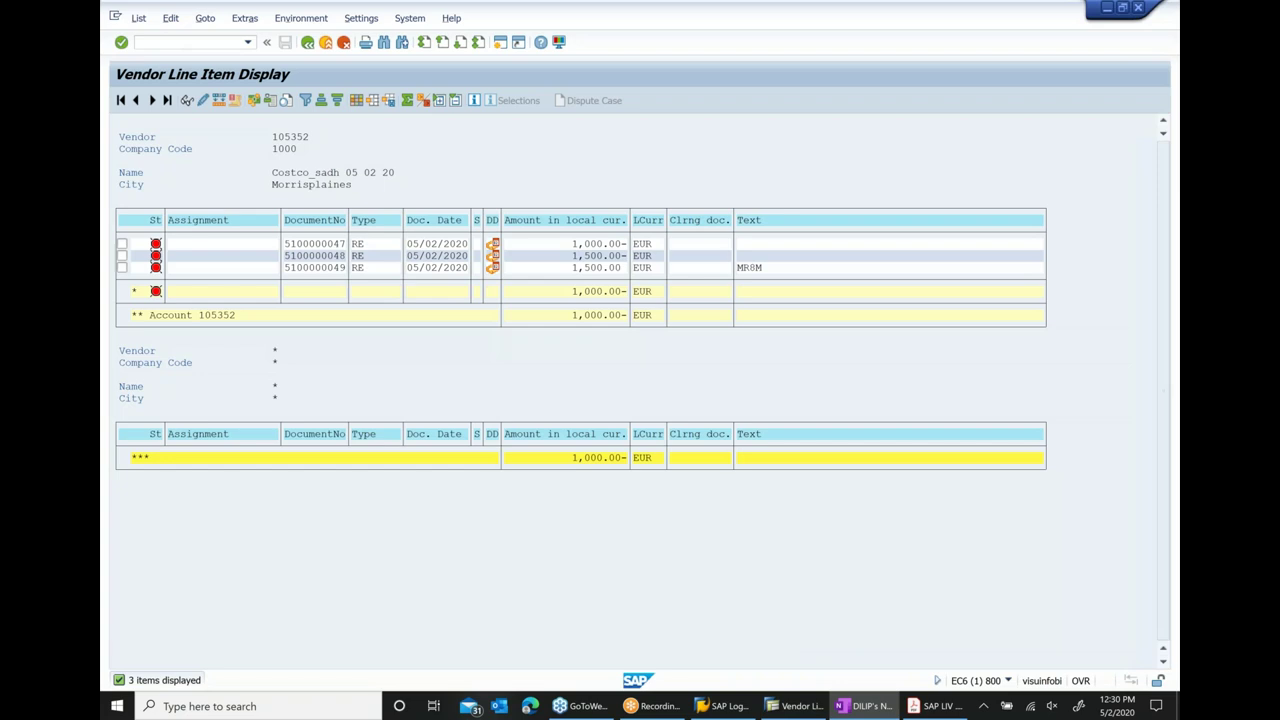
pyautogui.click(167, 42)
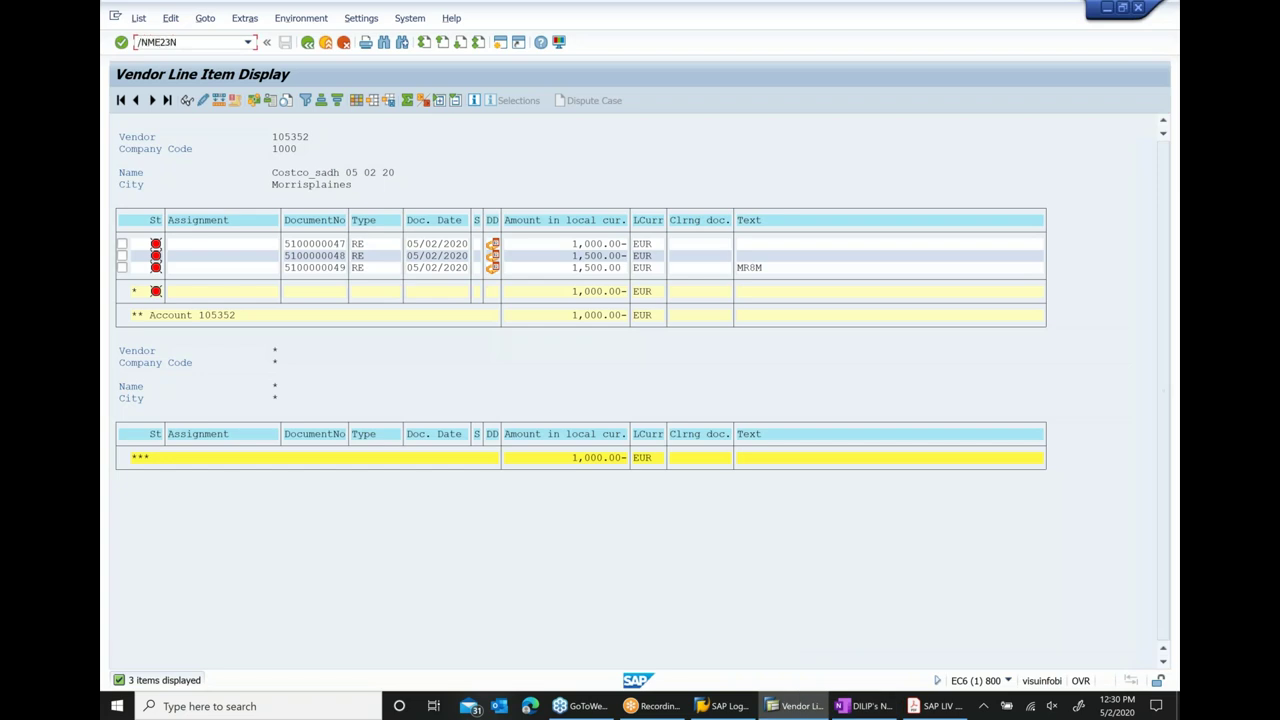
pyautogui.press('Return')
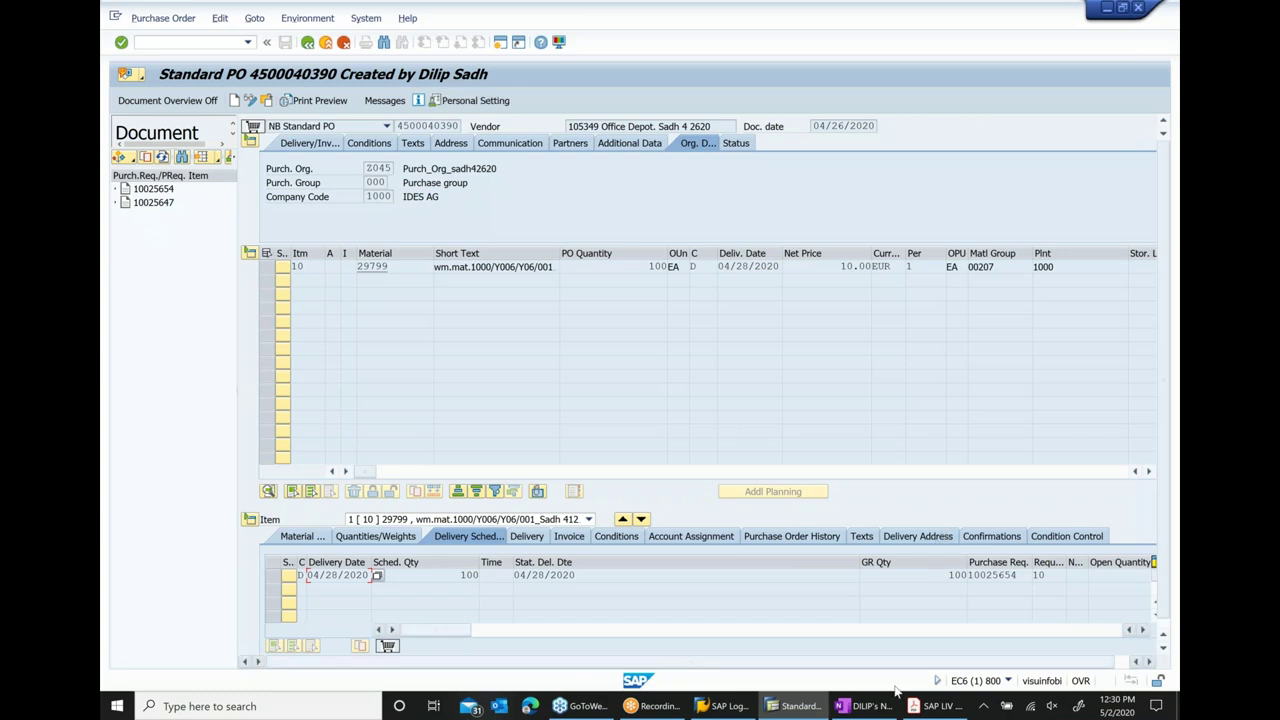
# - Check the purchasing process notes in OneNote for the number of the cost center purchase order
pyautogui.click(866, 706)
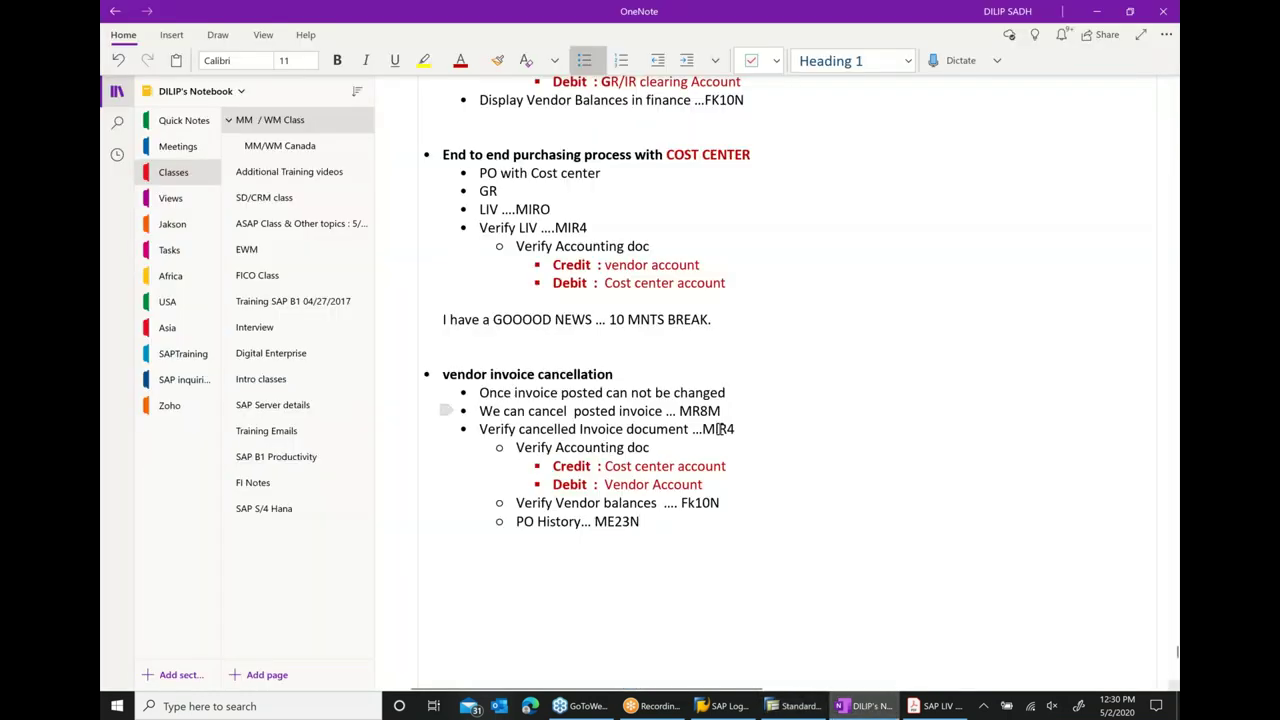
pyautogui.click(704, 528)
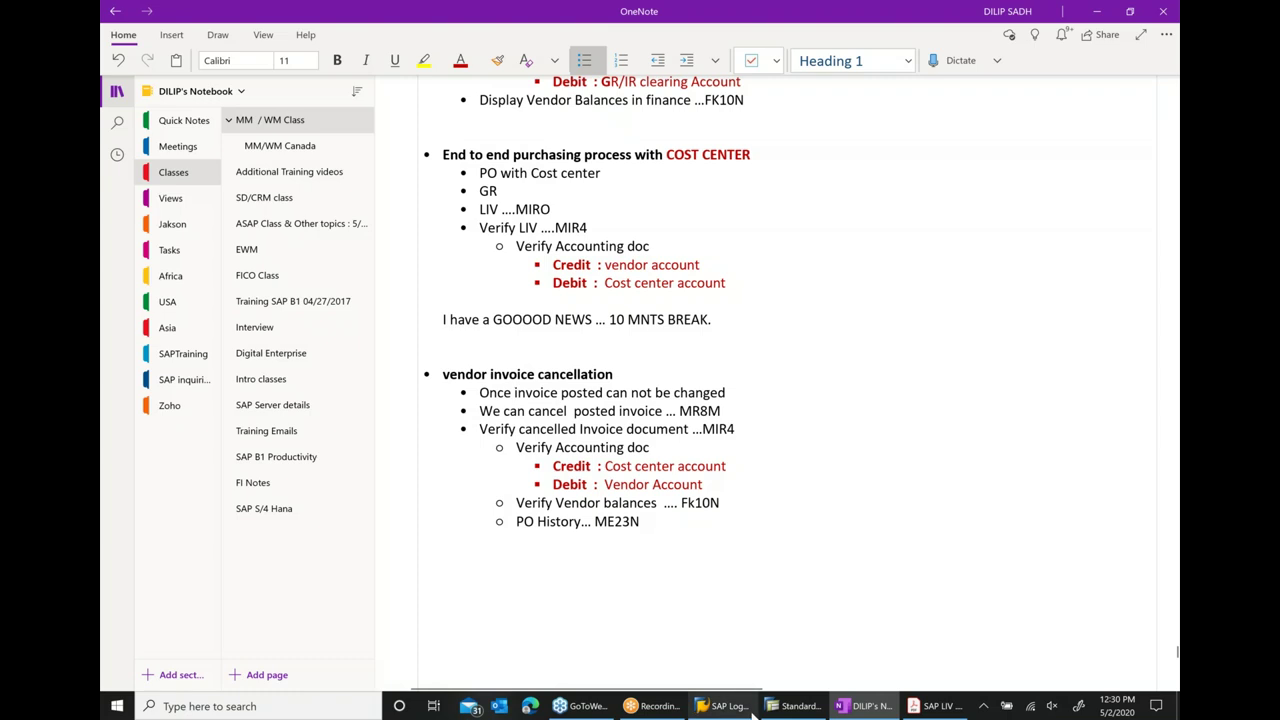
pyautogui.scroll(3, 766, 335)
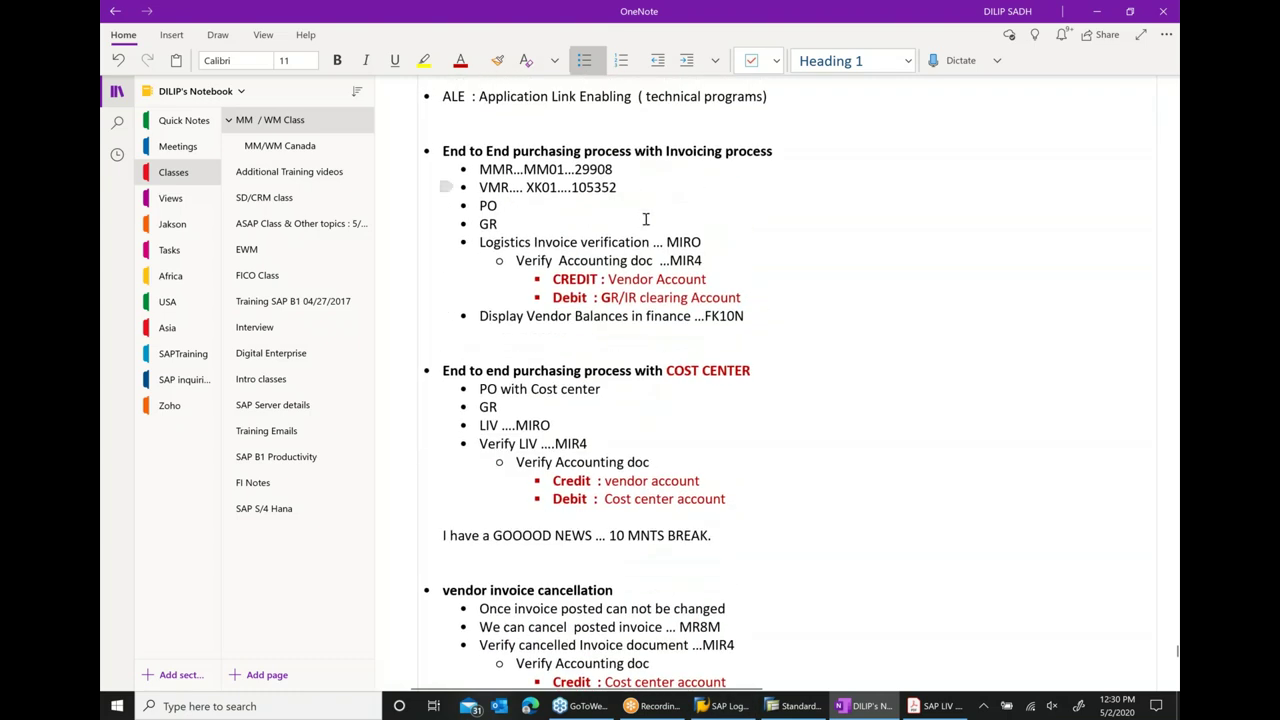
# - Return to SAP, leave the displayed order, and use MIR4 to open the cancelled invoice document and its item's purchase order
pyautogui.click(816, 707)
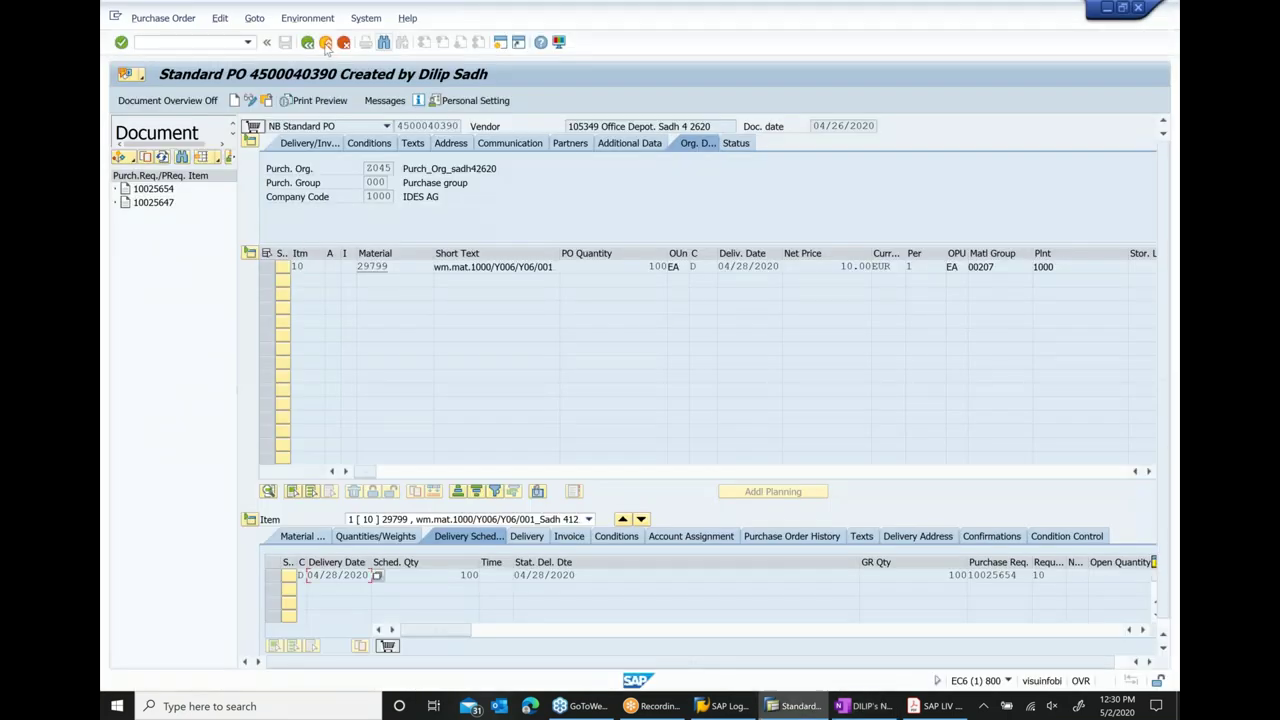
pyautogui.click(801, 709)
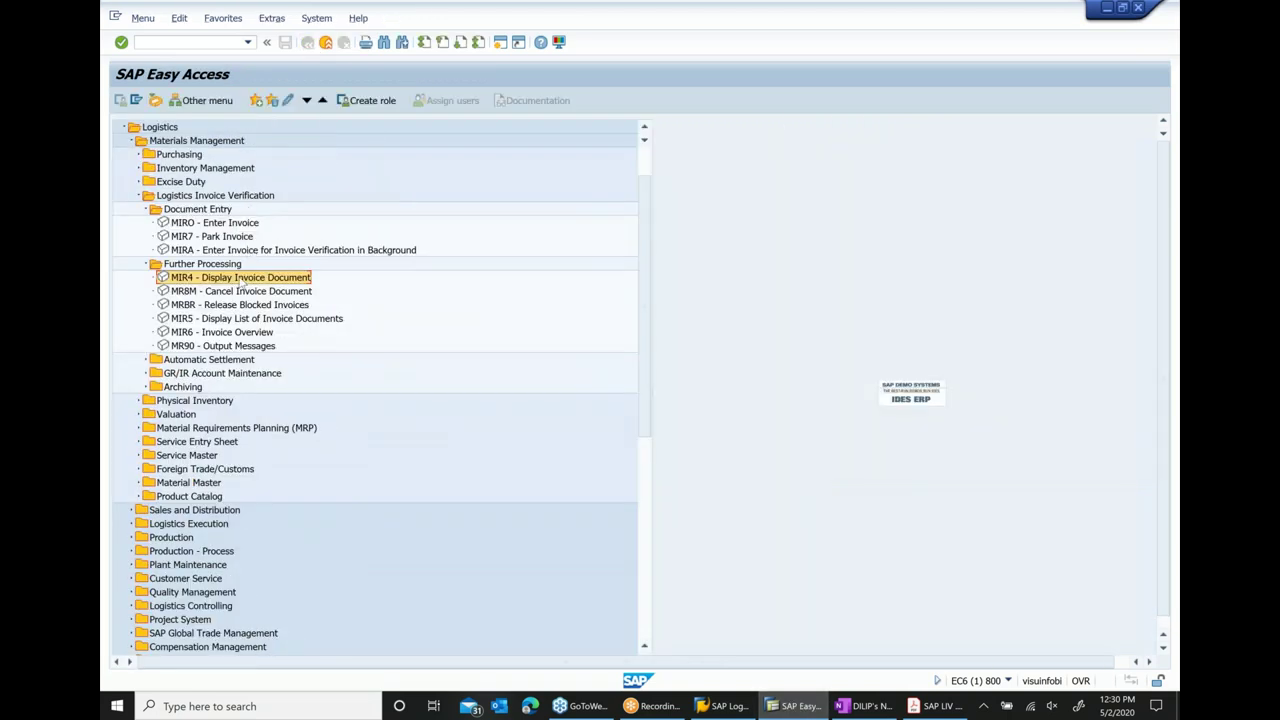
pyautogui.doubleClick(240, 278)
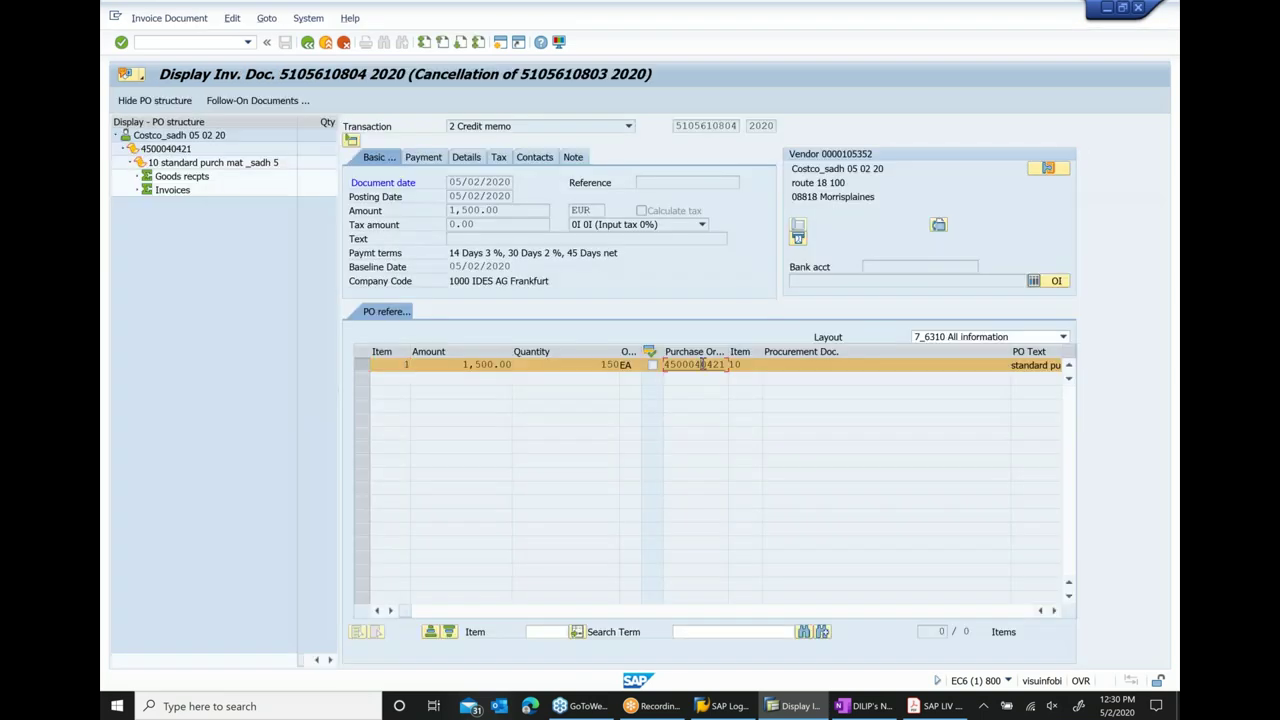
pyautogui.doubleClick(703, 364)
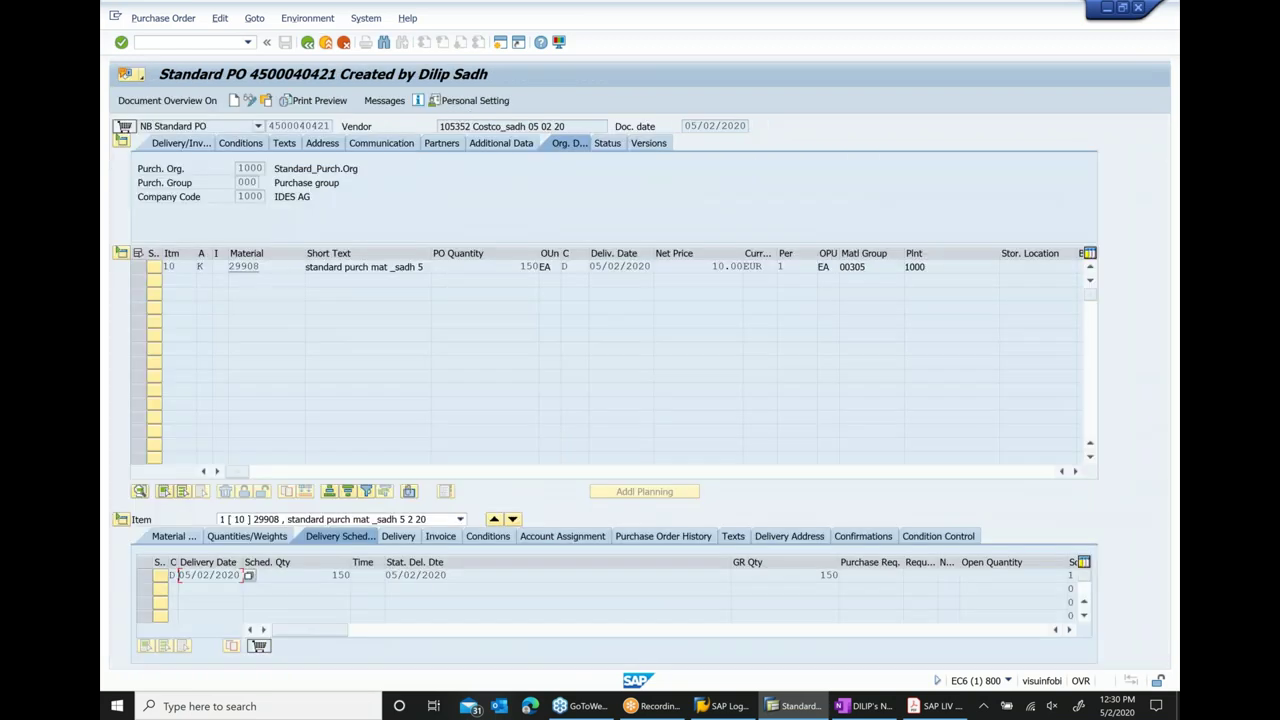
# - Copy the purchase order number and append it after "..." to the "PO with Cost center" line in OneNote
pyautogui.click(295, 126)
pyautogui.click(866, 706)
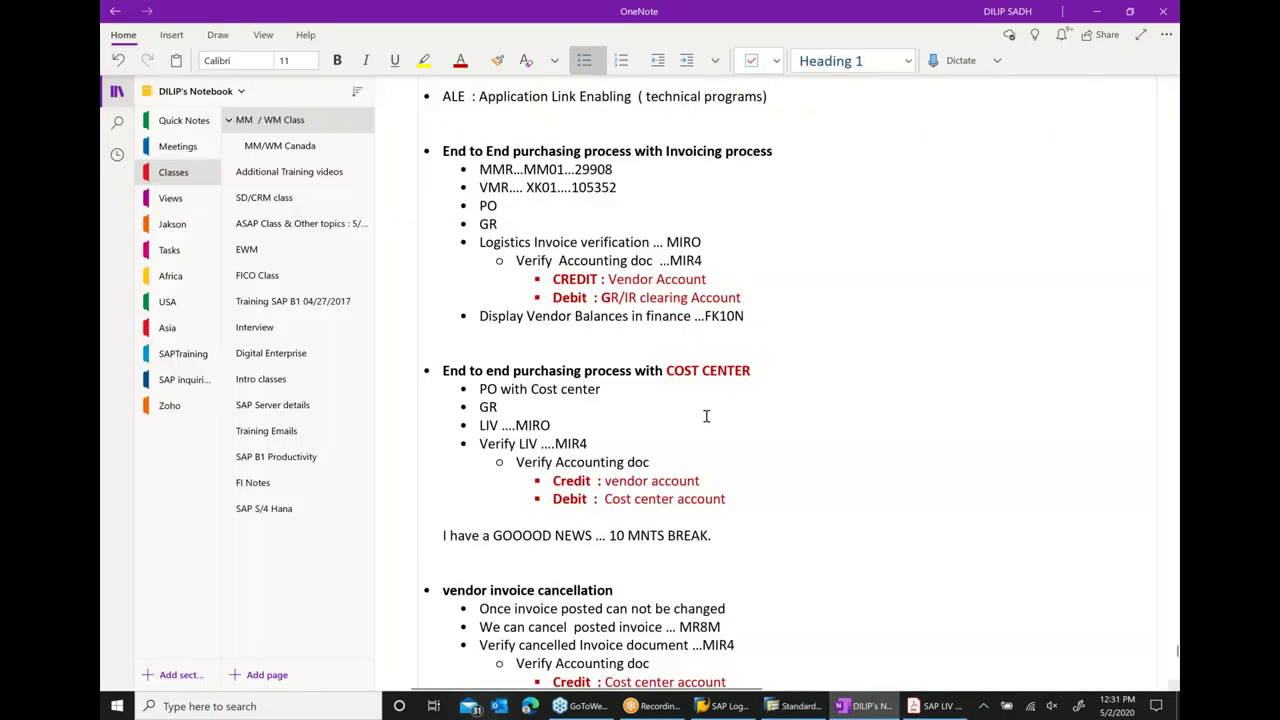
pyautogui.scroll(-2, 706, 416)
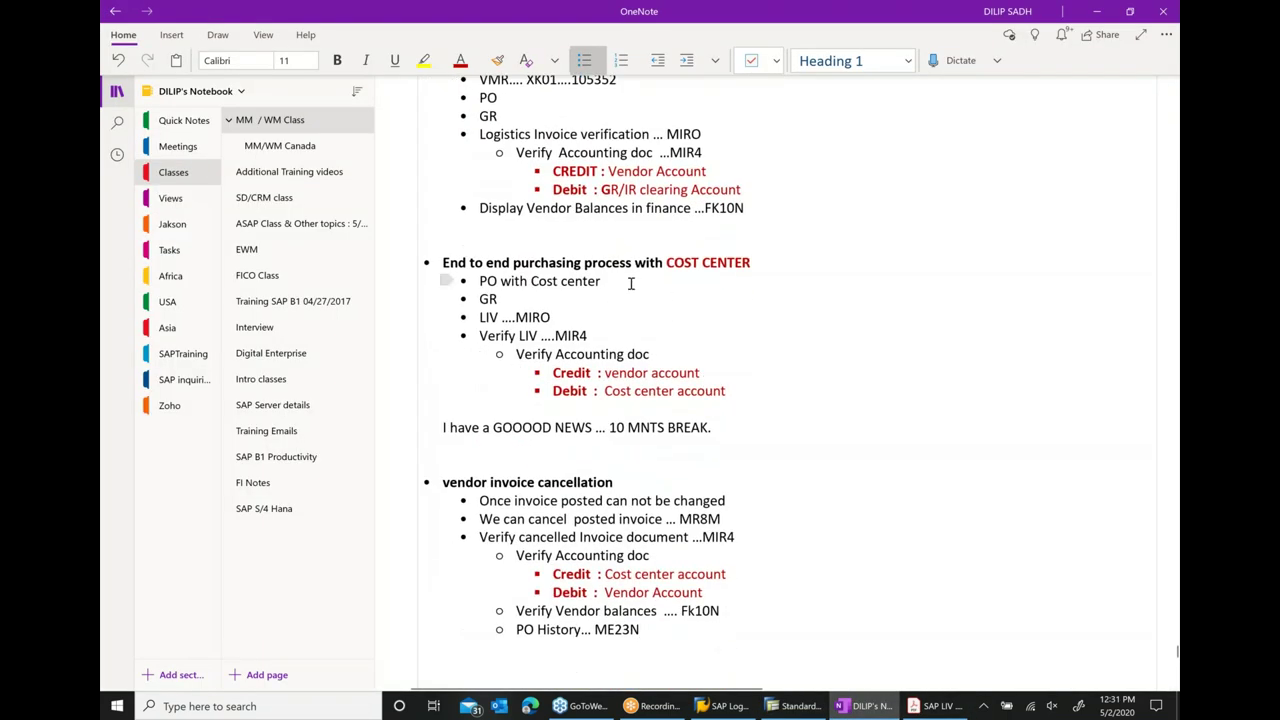
pyautogui.click(630, 283)
pyautogui.write('...')
pyautogui.hotkey('ctrl', 'v')
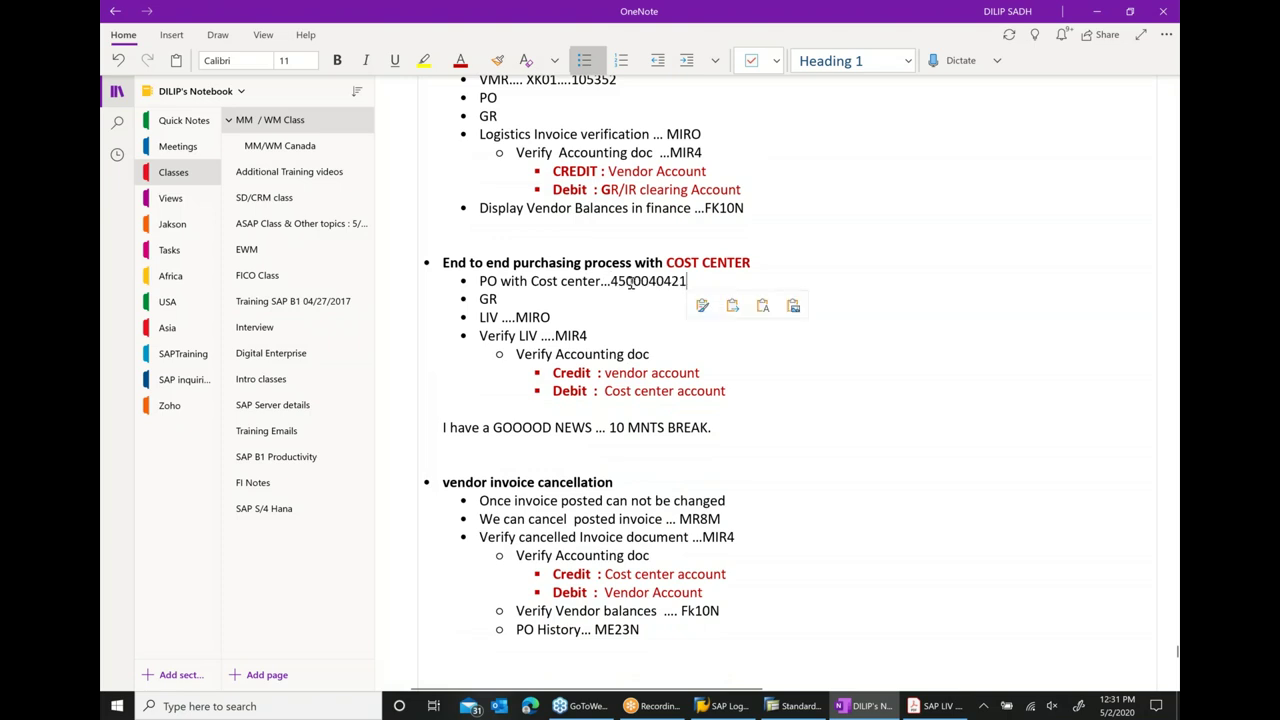
# - Switch to SAP and review the item's purchase order history and the ordered, delivered, still to deliver and invoiced quantities in the order status
pyautogui.click(794, 706)
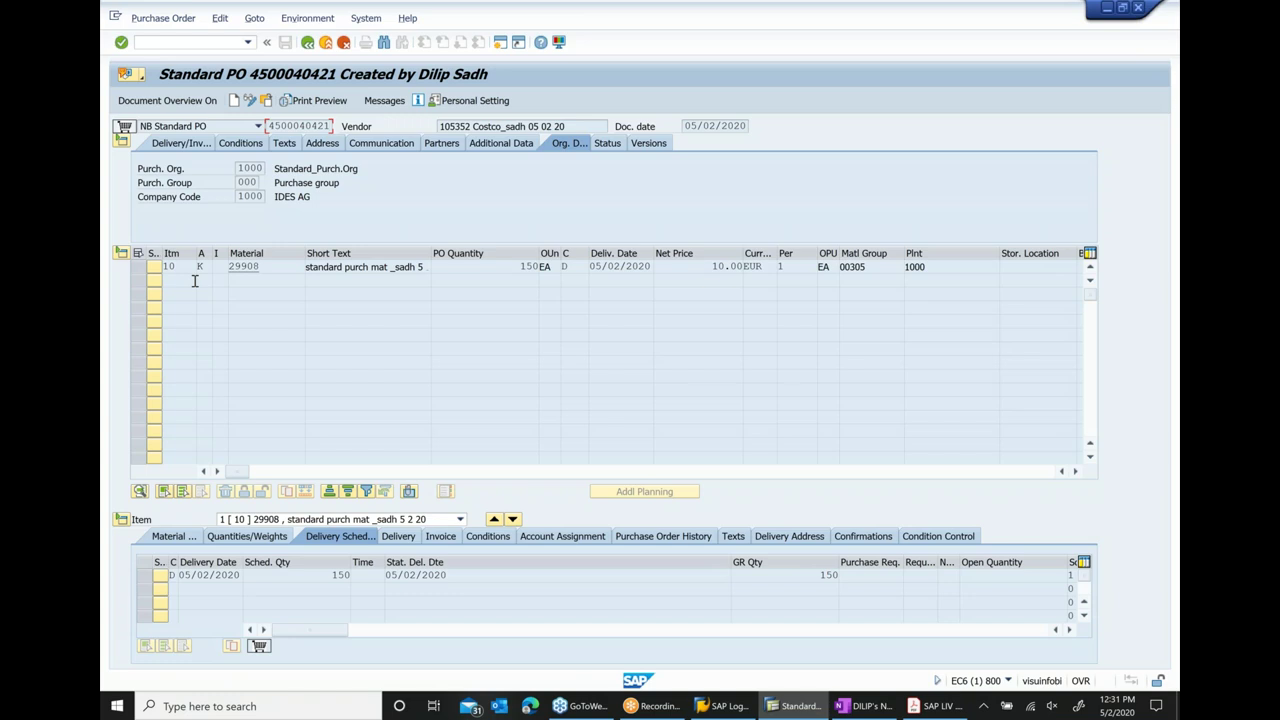
pyautogui.click(670, 538)
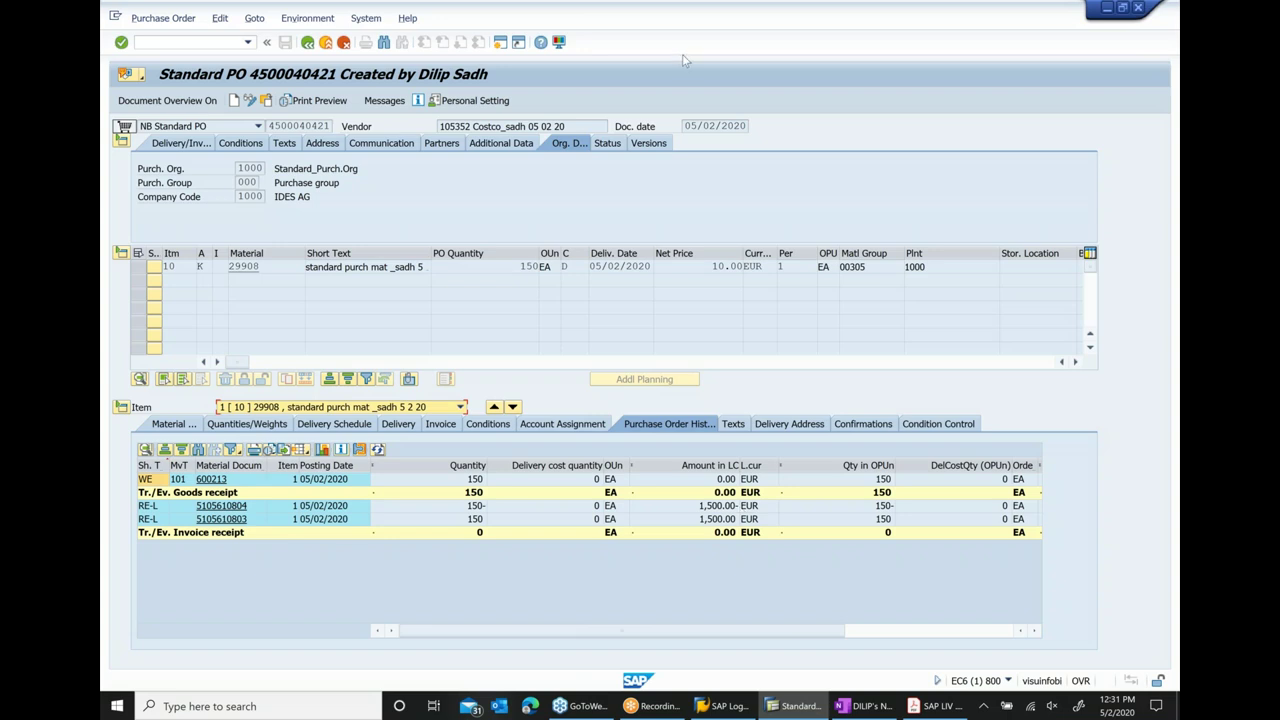
pyautogui.click(615, 147)
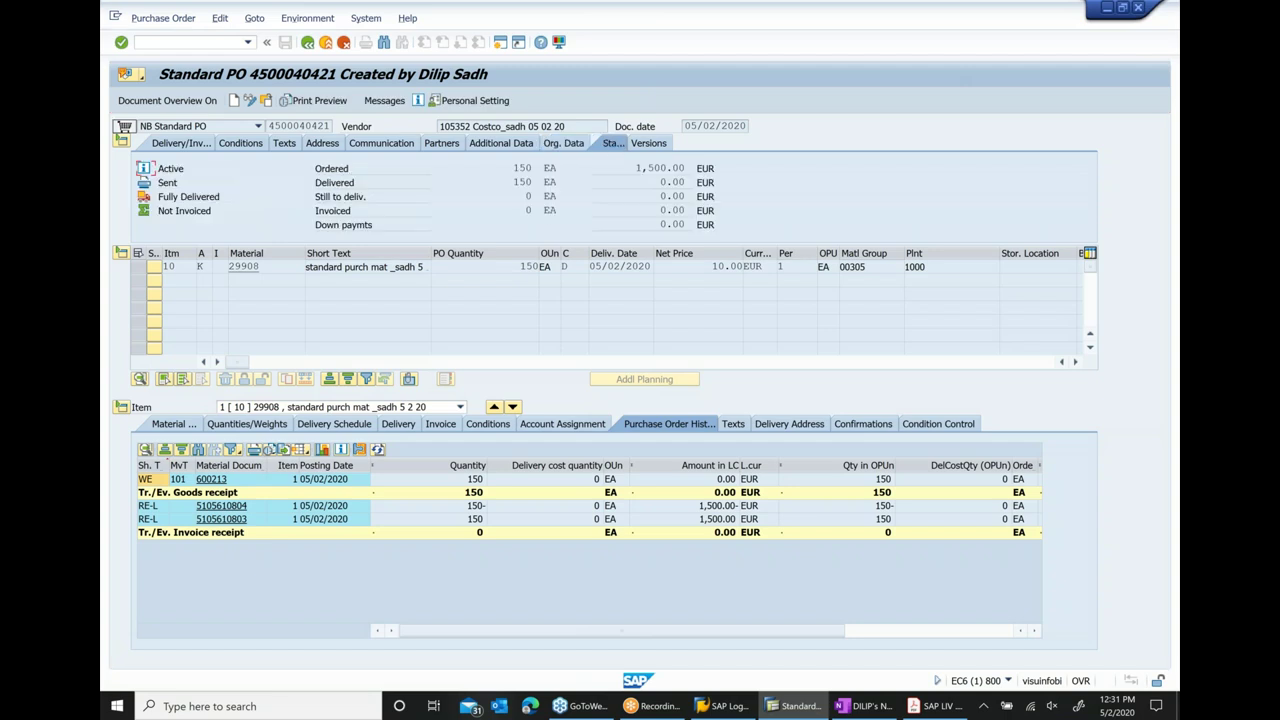
pyautogui.doubleClick(520, 170)
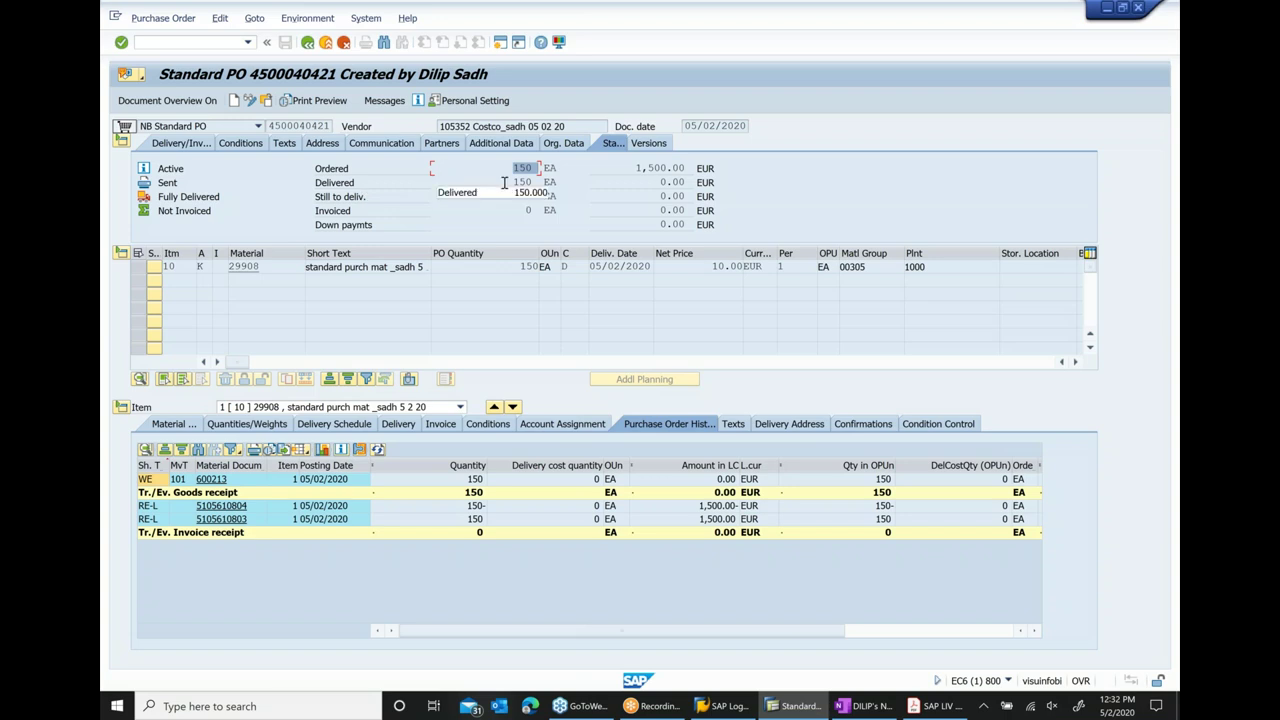
pyautogui.doubleClick(442, 182)
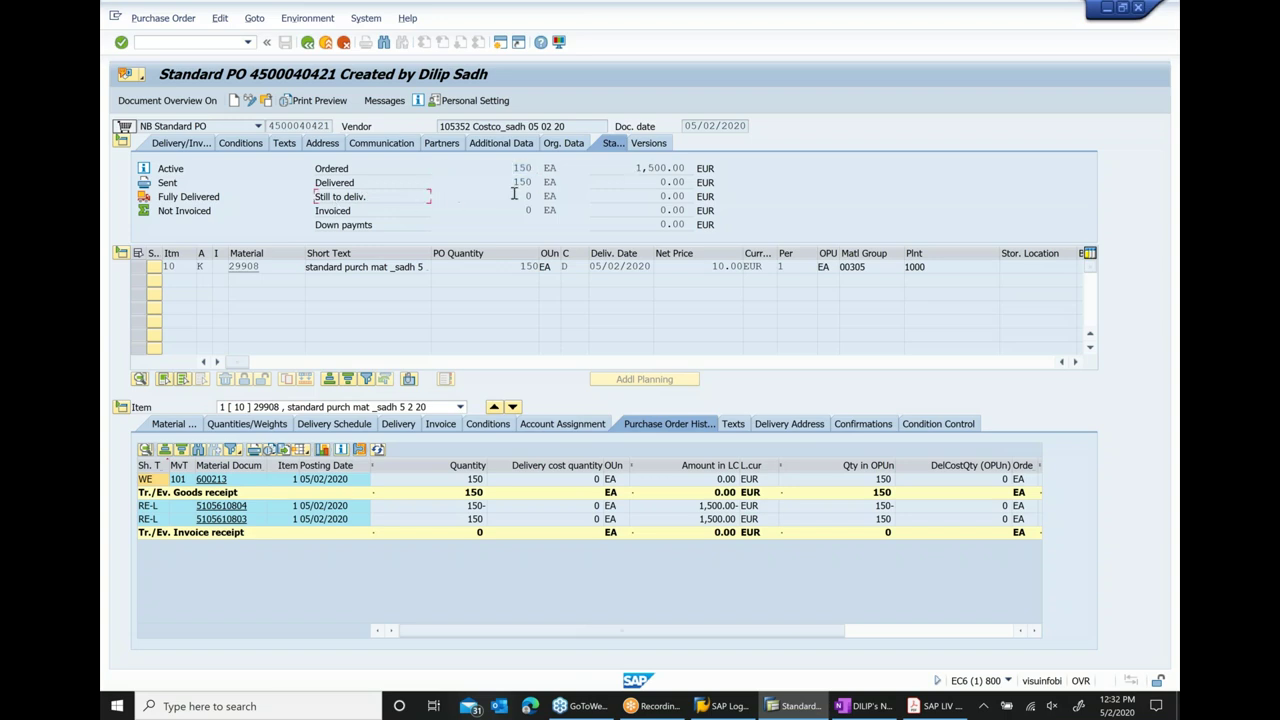
pyautogui.doubleClick(445, 197)
pyautogui.doubleClick(528, 210)
# - Copy the purchase order number from the order header and return to the invoice document display
pyautogui.click(800, 706)
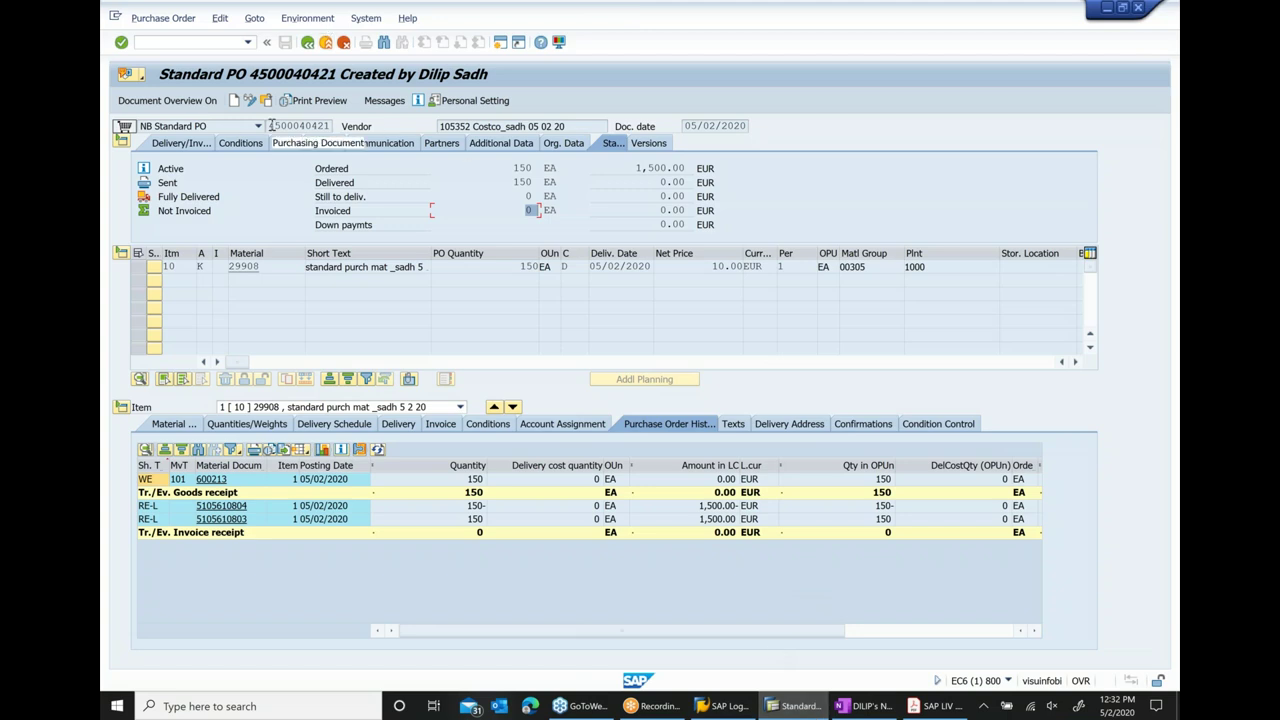
pyautogui.moveTo(268, 126); pyautogui.dragTo(387, 131)
pyautogui.hotkey('ctrl', 'c')
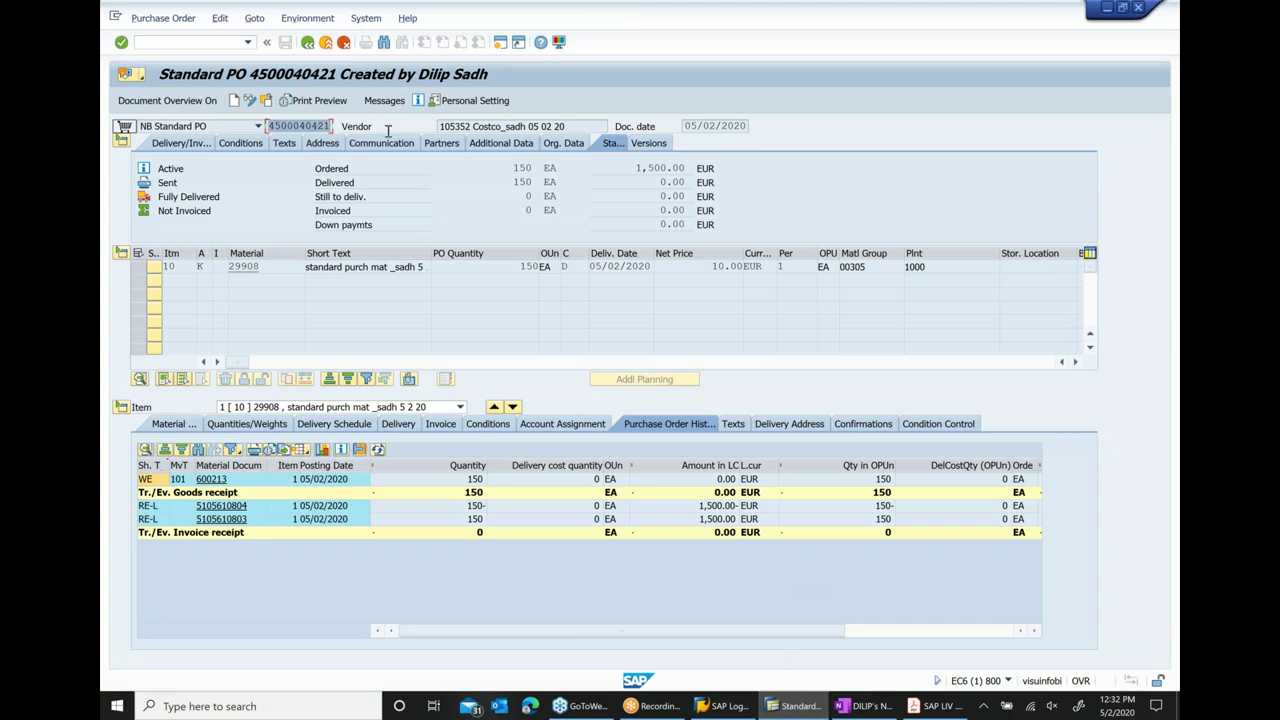
pyautogui.click(387, 131)
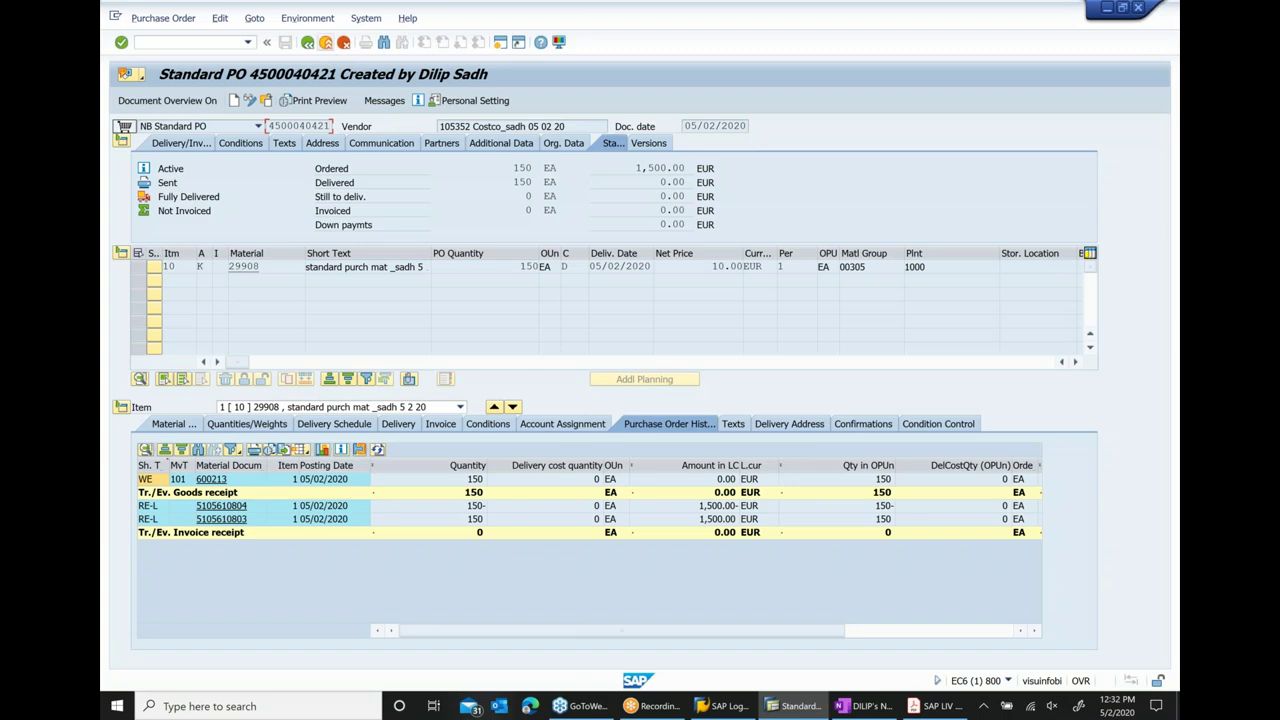
# - Switch to OneNote and add the bullet "PO Status and we checked PO still not Invoiced" below the PO History line
pyautogui.moveTo(800, 706)
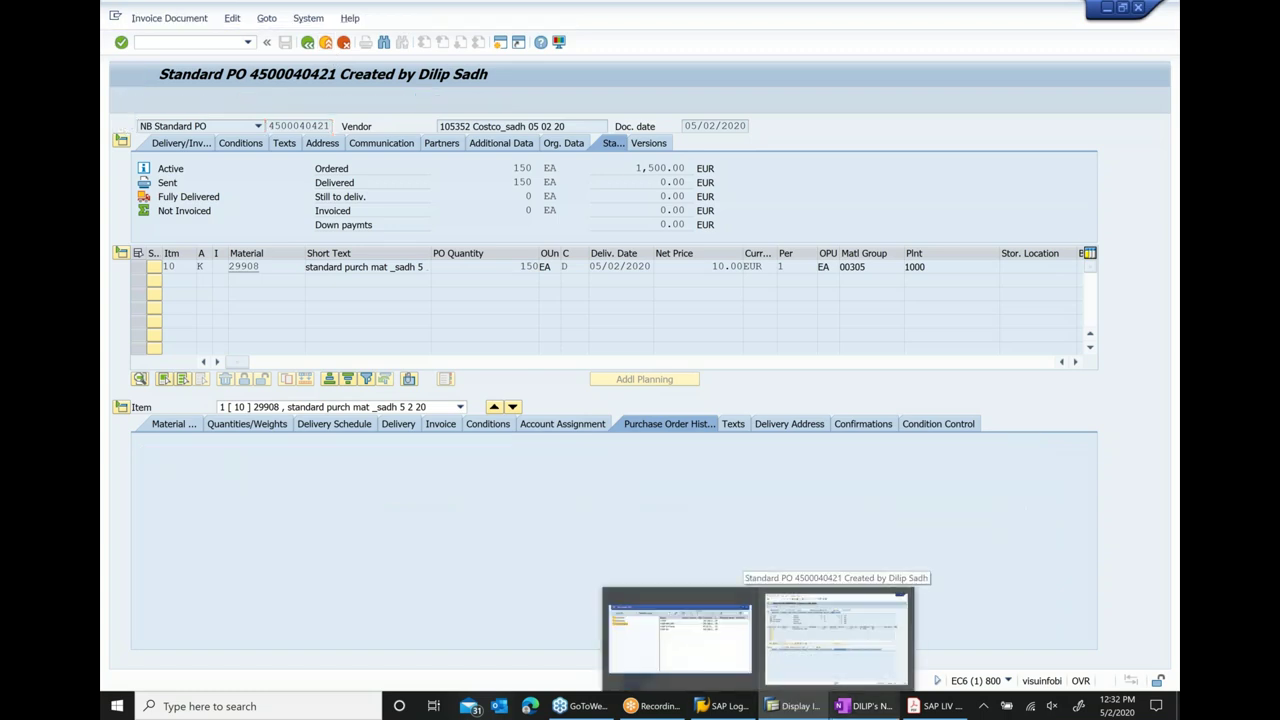
pyautogui.click(866, 706)
pyautogui.scroll(-1, 714, 555)
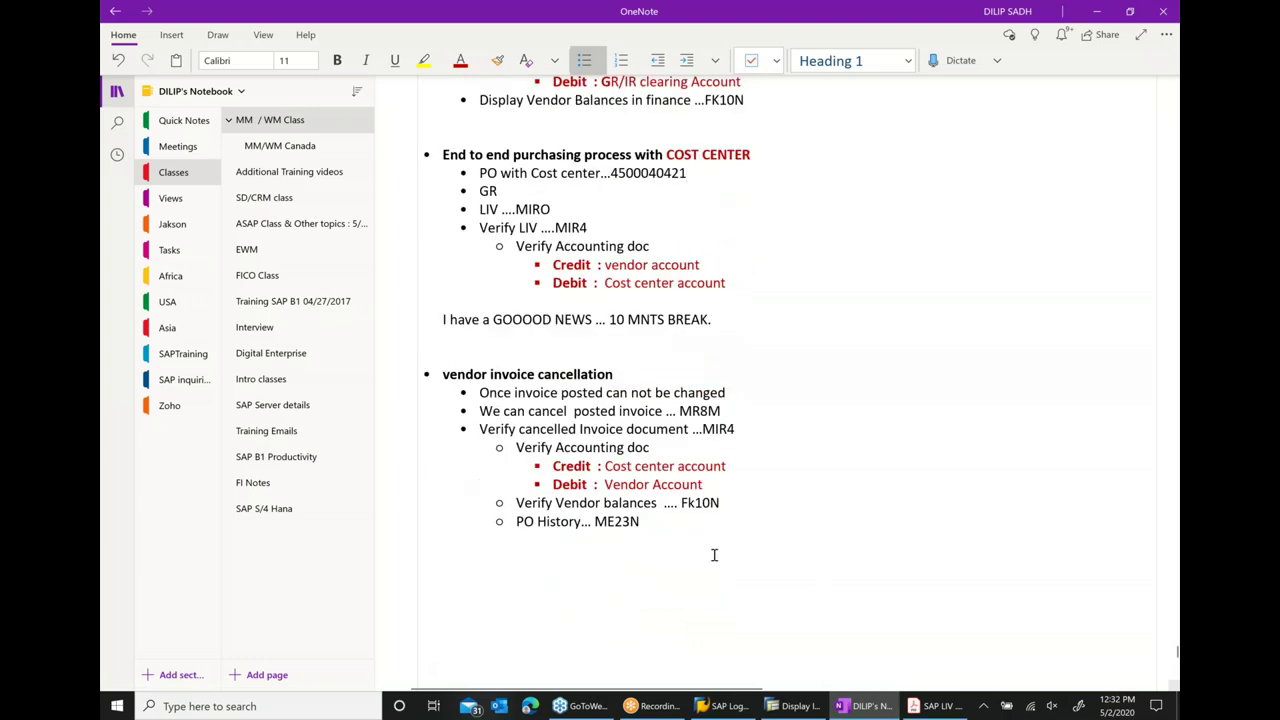
pyautogui.scroll(-1, 665, 411)
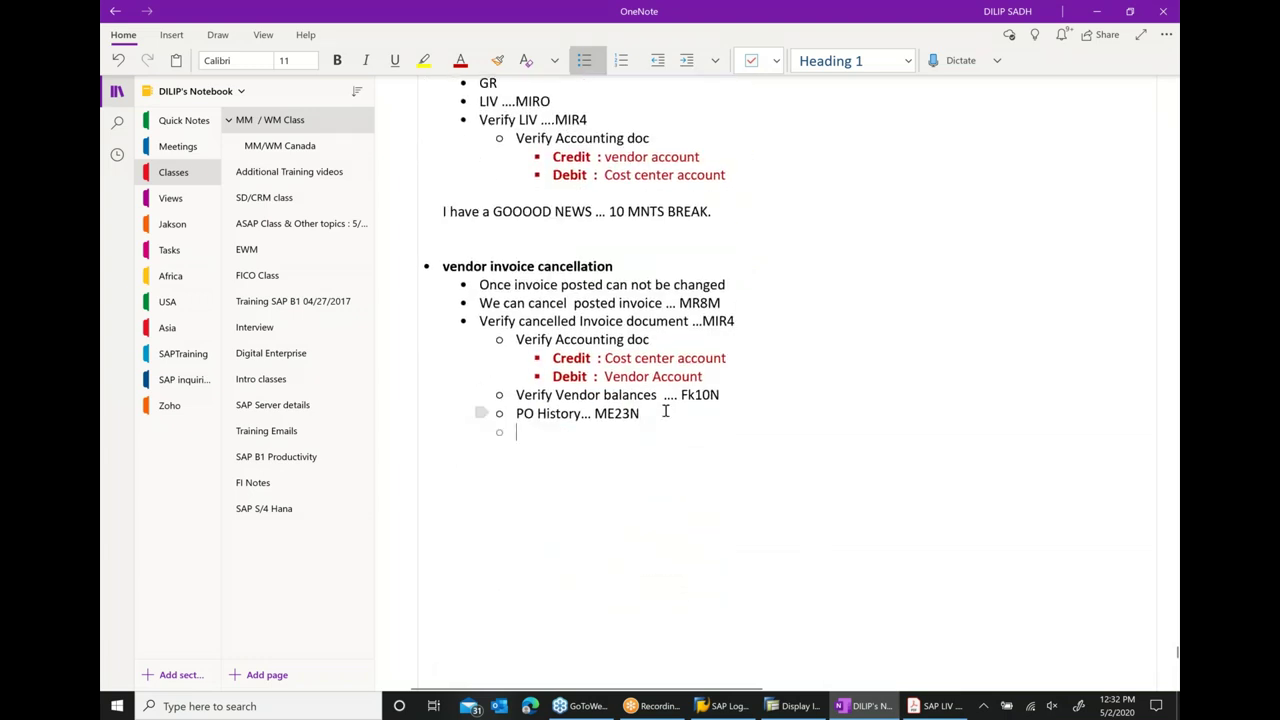
pyautogui.write('Po')
pyautogui.press('BackSpace')
pyautogui.write('O Status and we checked')
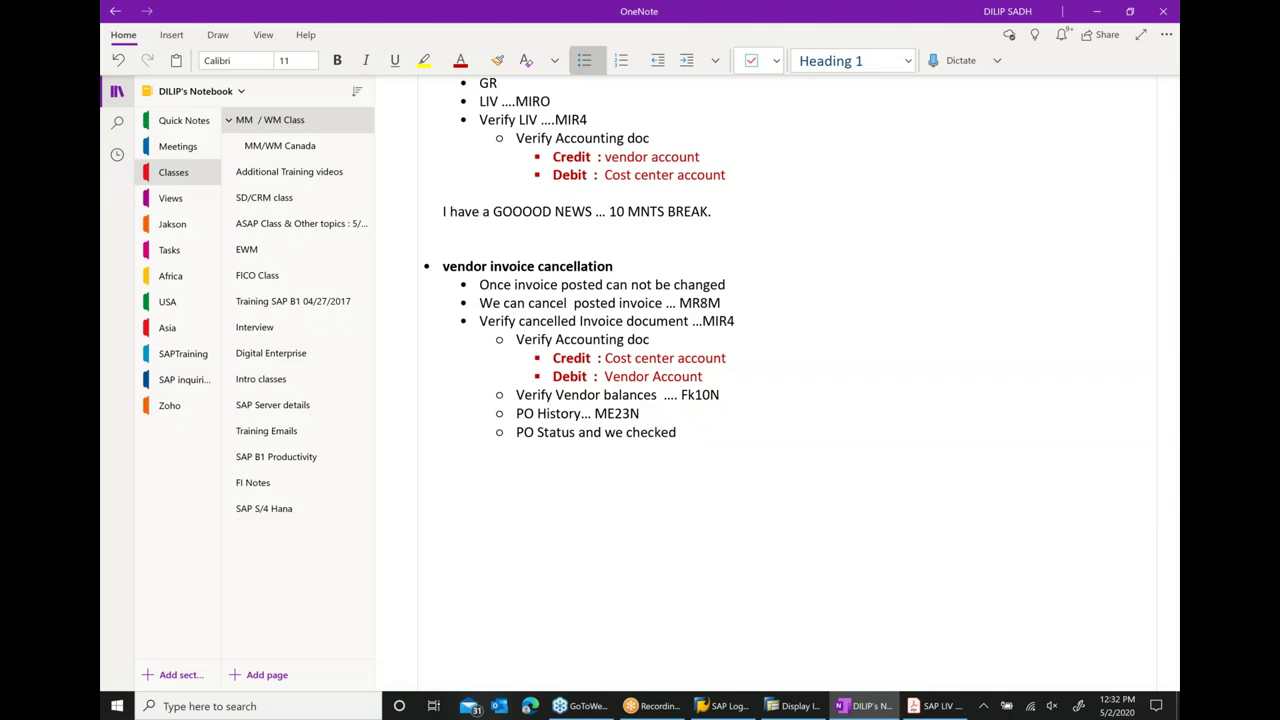
pyautogui.write(' PO still not Invoiced')
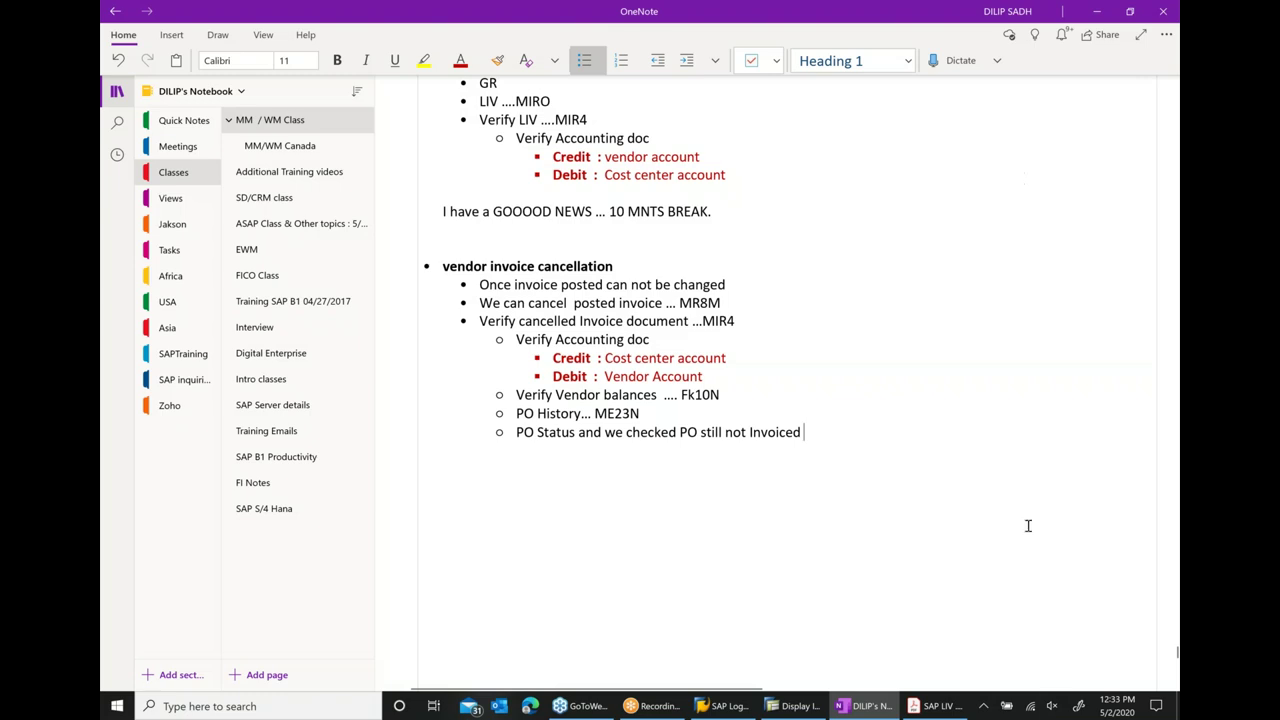
# - Switch to SAP and start transaction /nmiro to enter an incoming invoice
pyautogui.click(795, 706)
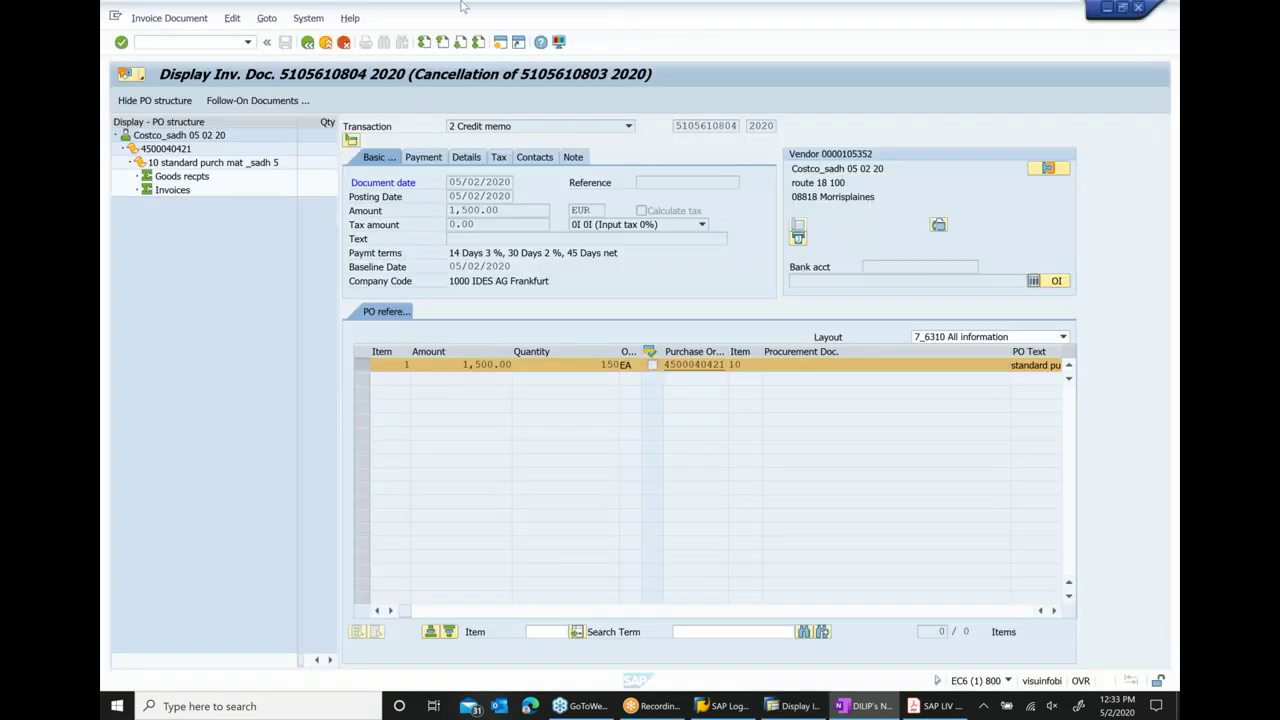
pyautogui.click(213, 41)
pyautogui.write('/nm')
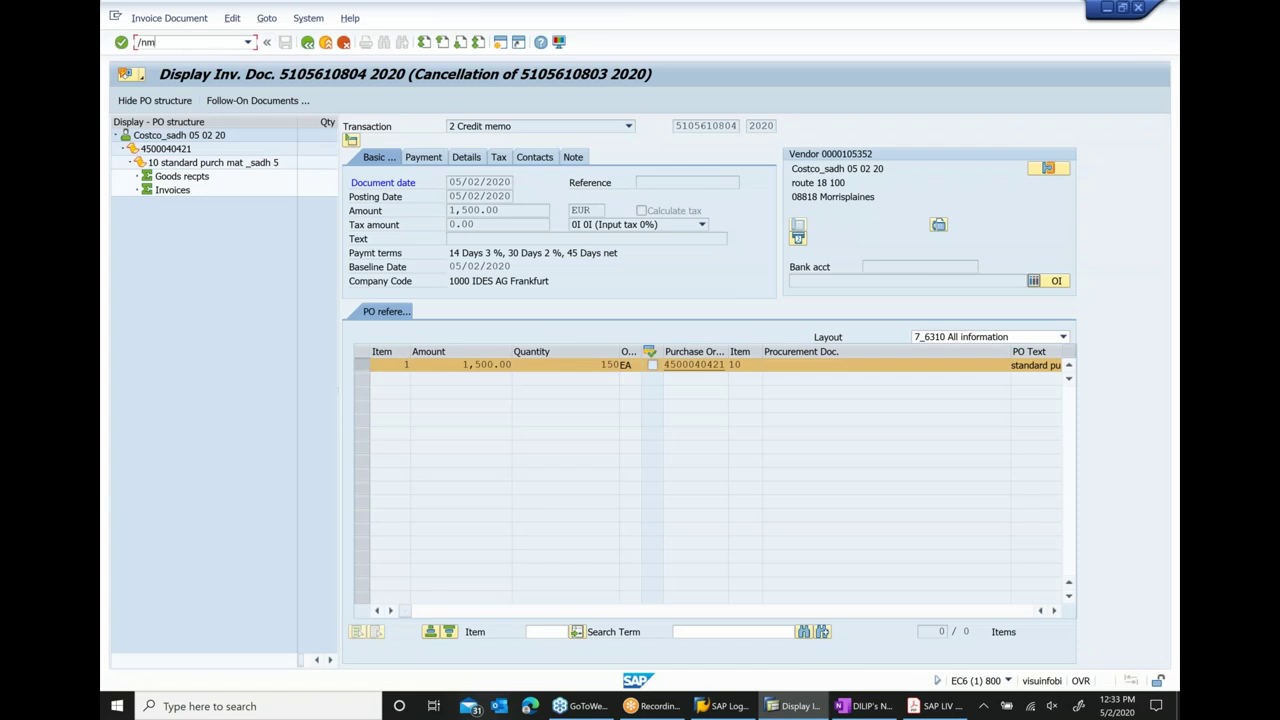
pyautogui.write('iro')
pyautogui.press('Return')
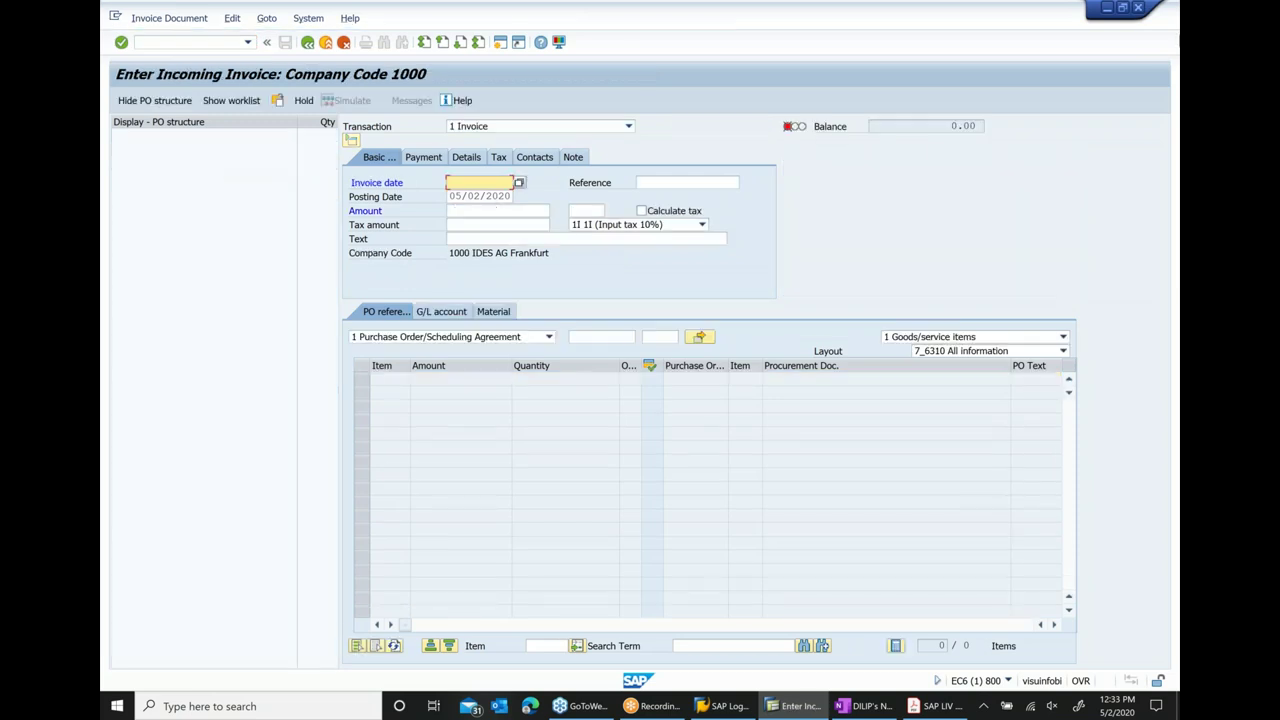
# - Enter 05/02/2020 as the invoice date and 1500 as the amount of the incoming invoice
pyautogui.press('Down')
pyautogui.press('Down')
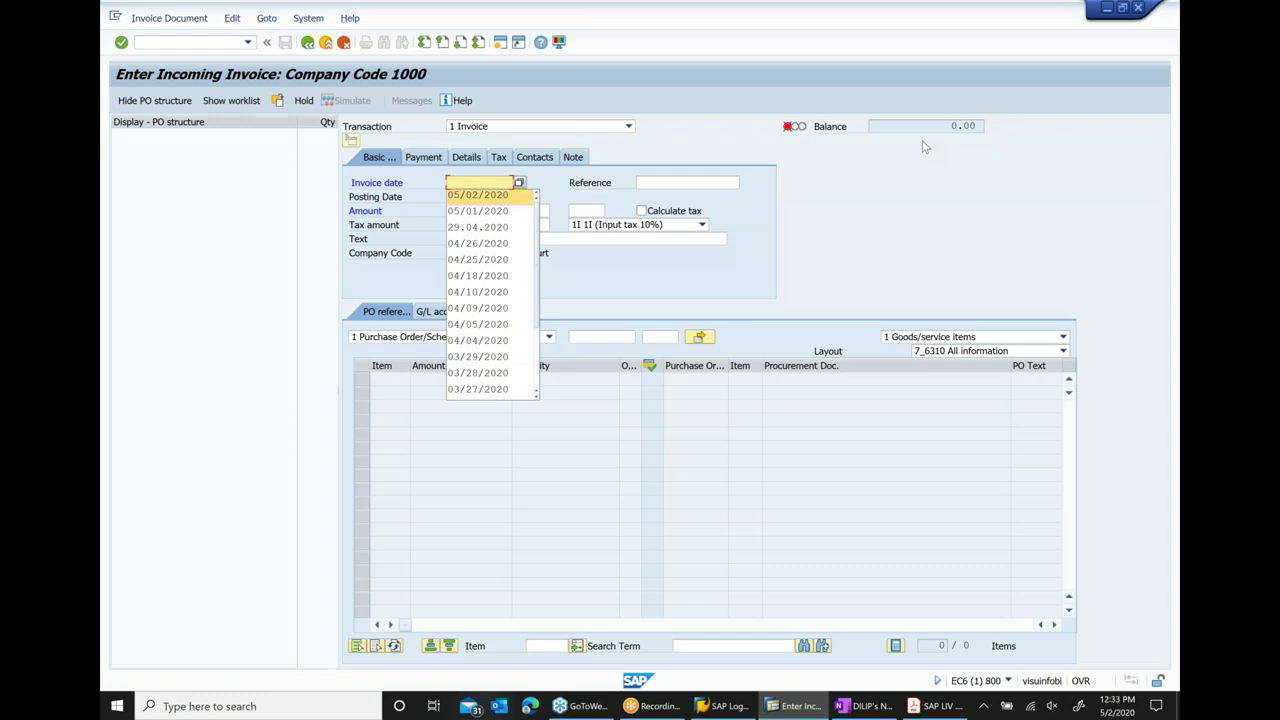
pyautogui.press('Return')
pyautogui.press('Return')
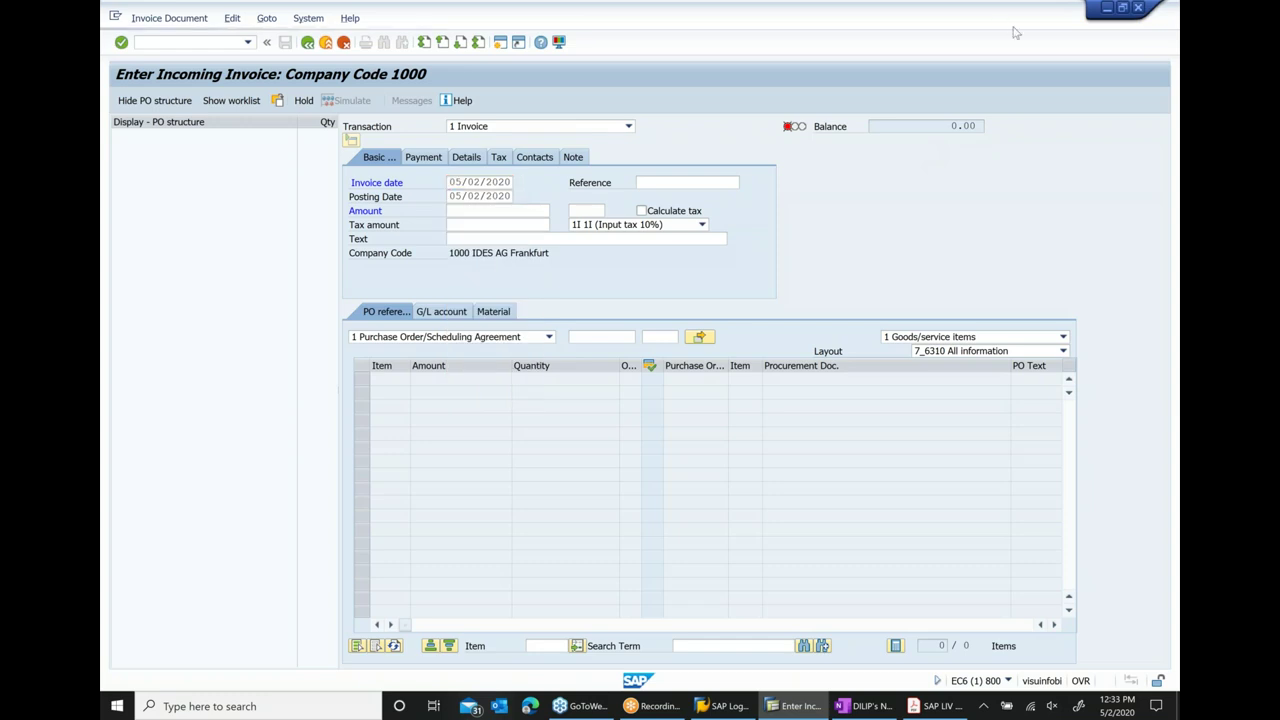
pyautogui.click(470, 222)
pyautogui.click(493, 214)
pyautogui.write('1500')
pyautogui.press('Return')
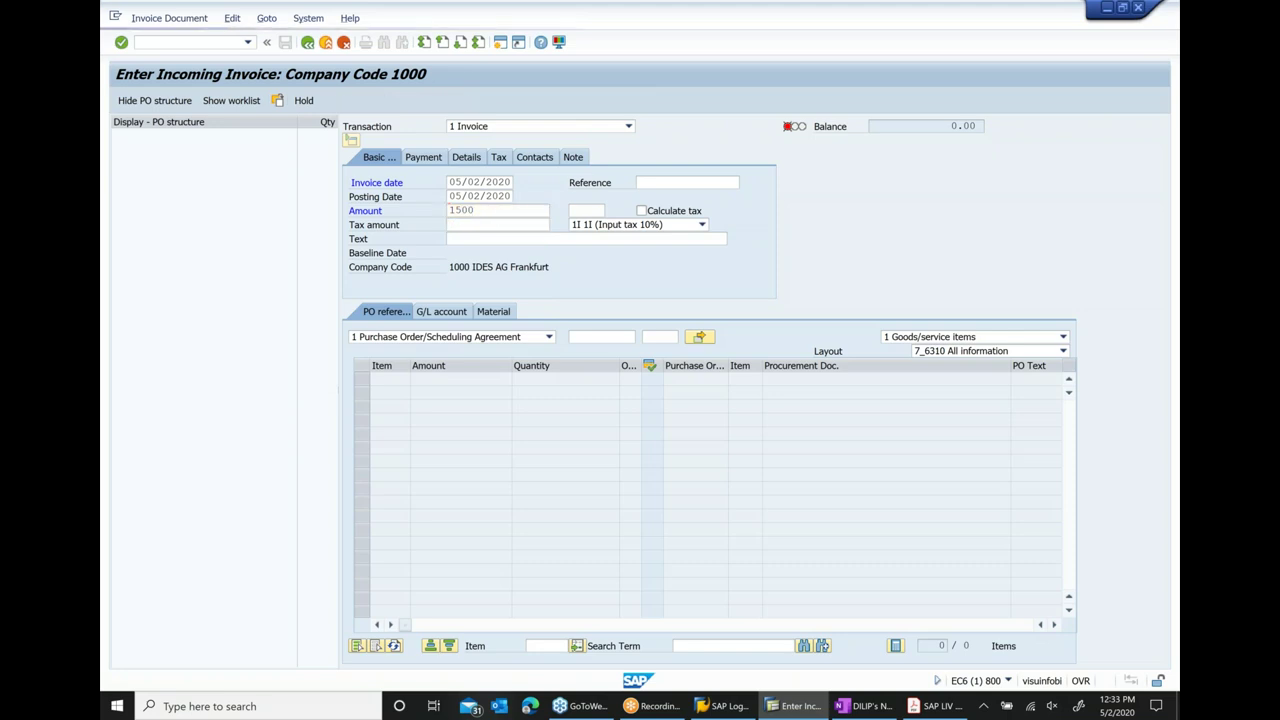
# - Reference the invoice to the copied purchase order number, load its item and try to post the invoice
pyautogui.click(602, 337)
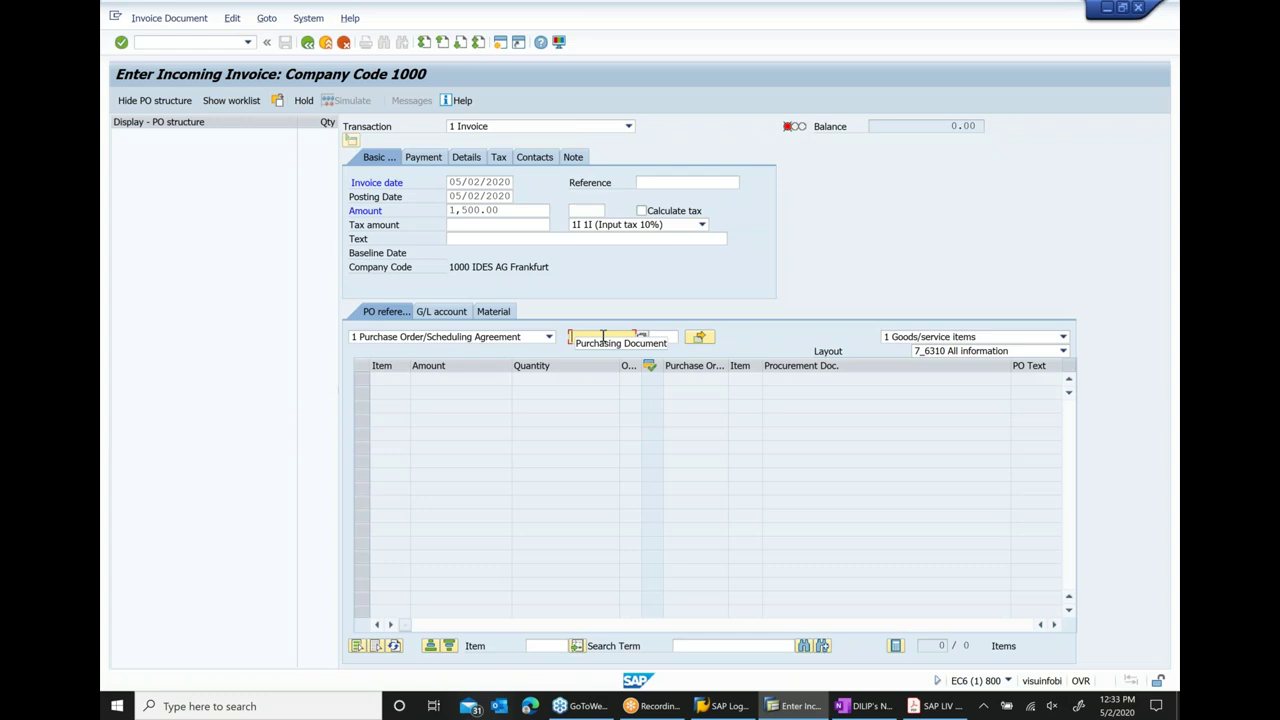
pyautogui.hotkey('ctrl', 'v')
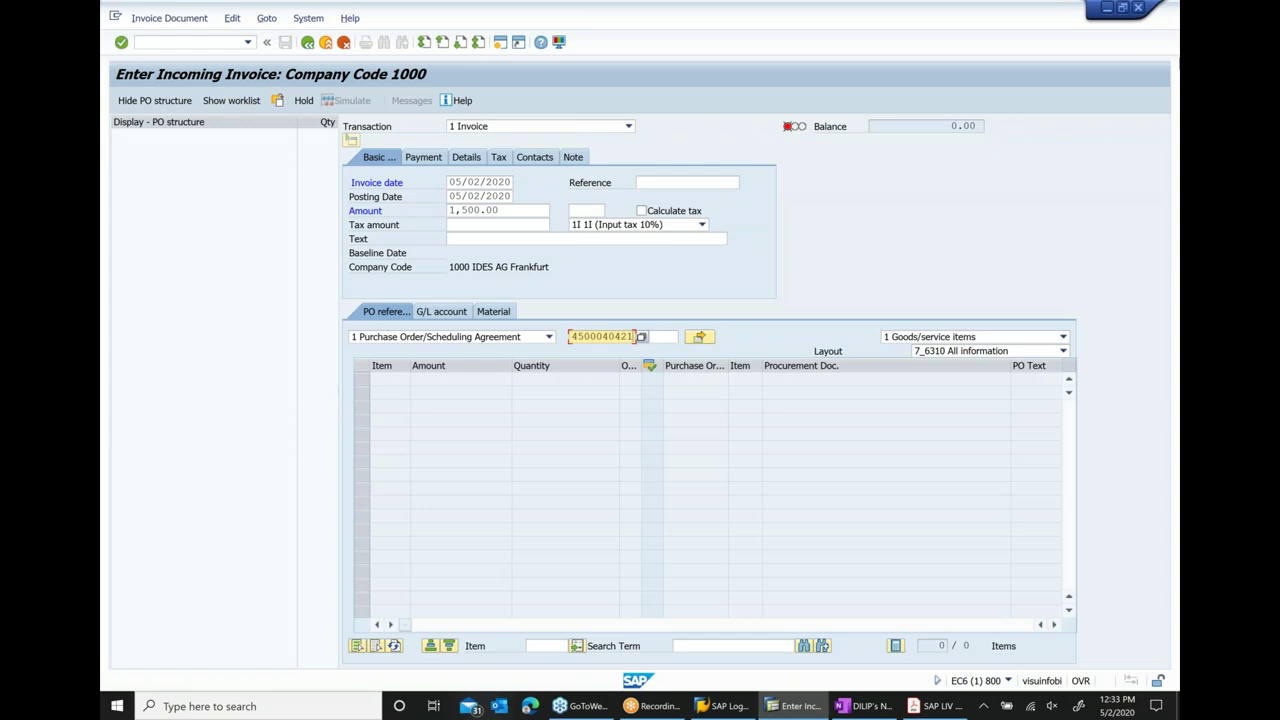
pyautogui.press('Return')
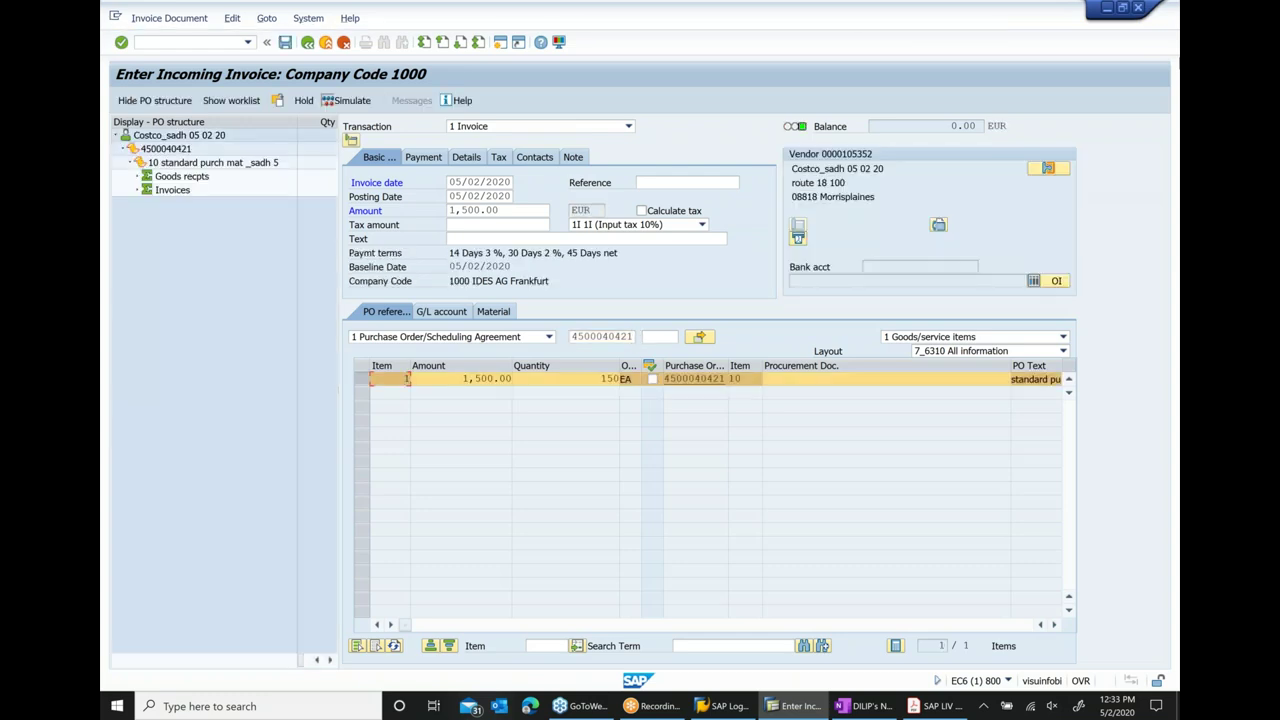
pyautogui.click(286, 43)
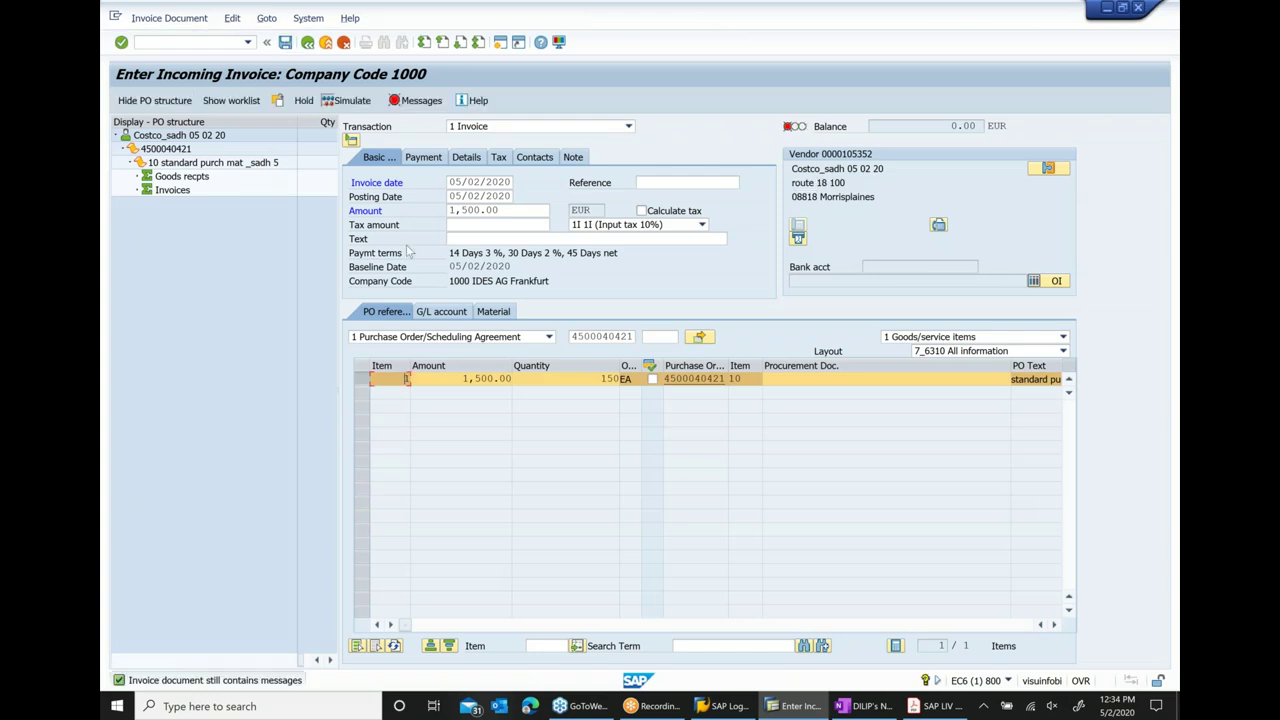
# - Set the tax code to 0I (Input tax 0%) for the item and the invoice header, and post the invoice
pyautogui.click(1054, 624)
pyautogui.click(1054, 624)
pyautogui.click(1054, 624)
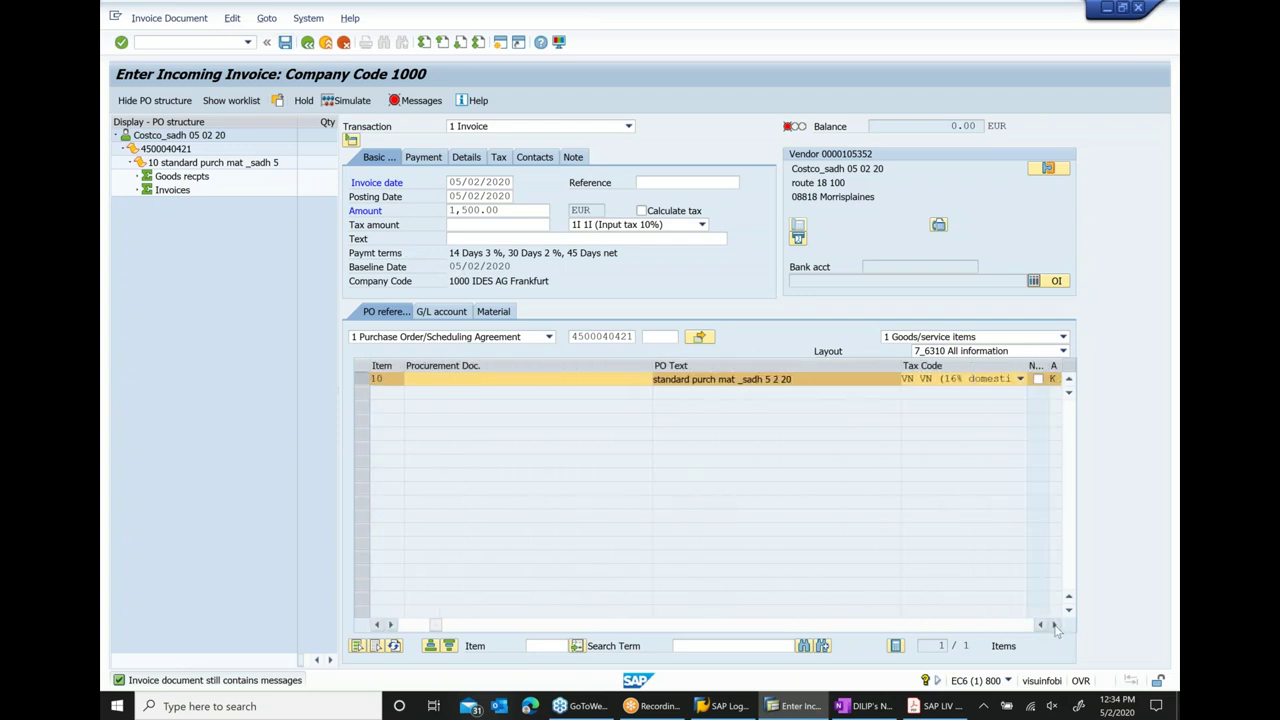
pyautogui.click(1019, 380)
pyautogui.press('Up')
pyautogui.press('Up')
pyautogui.press('Up')
pyautogui.press('Up')
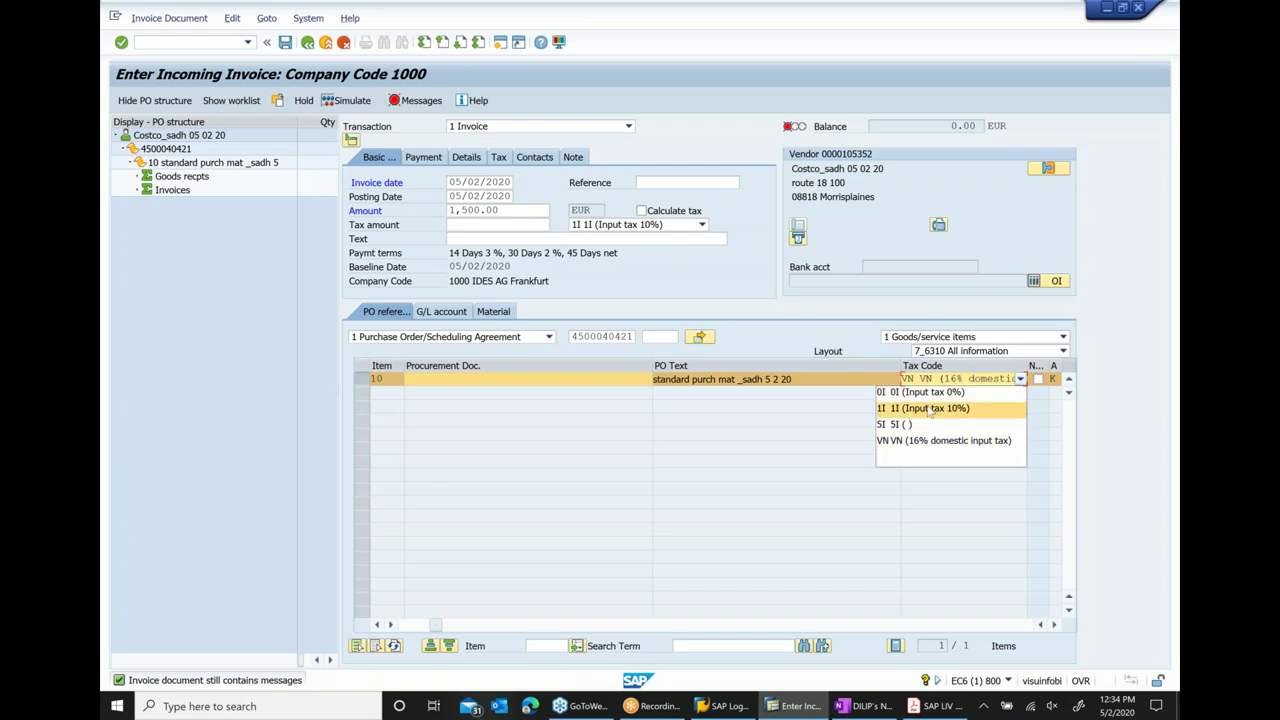
pyautogui.press('Return')
pyautogui.click(703, 225)
pyautogui.click(655, 238)
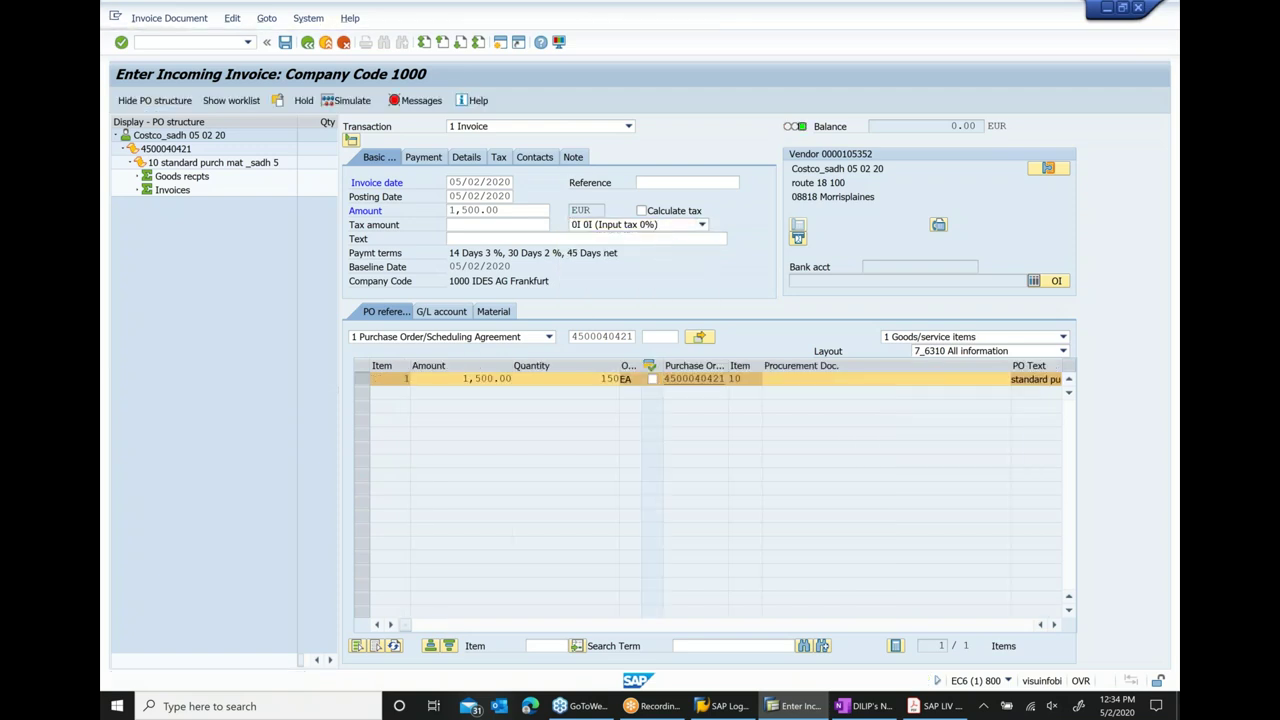
pyautogui.click(285, 43)
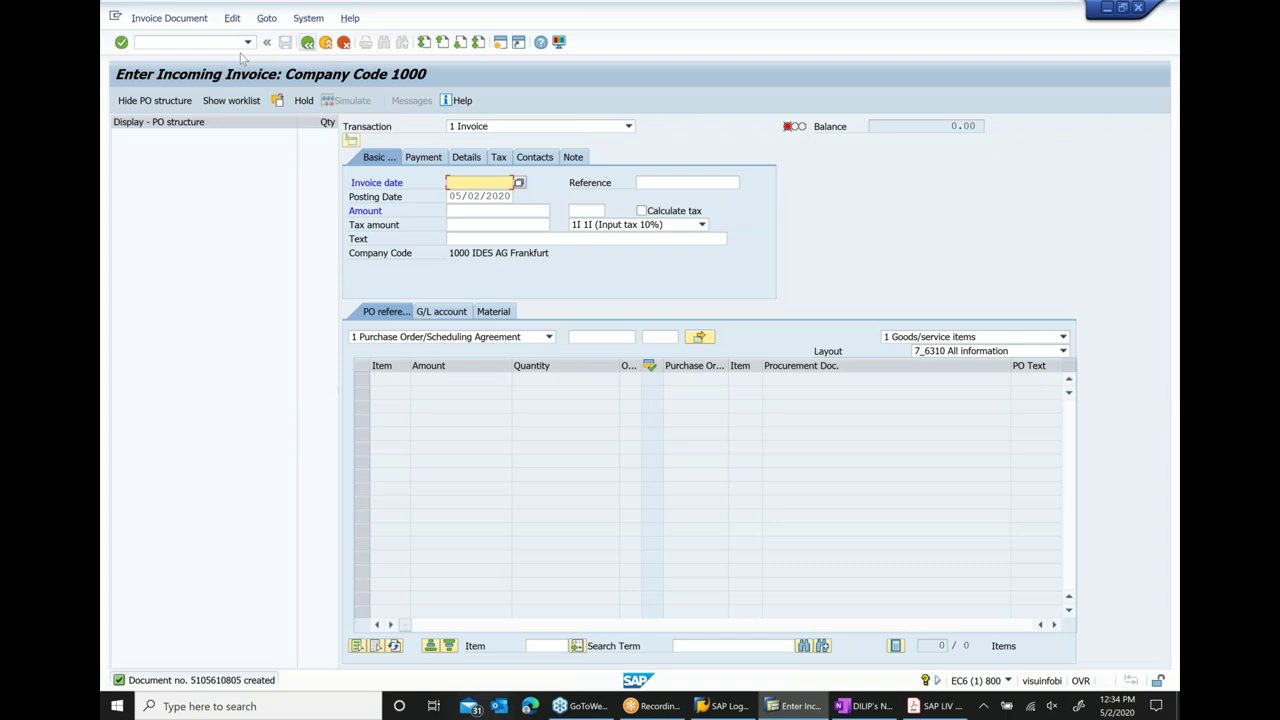
# - Display the newly posted invoice document and copy its document number
pyautogui.click(156, 21)
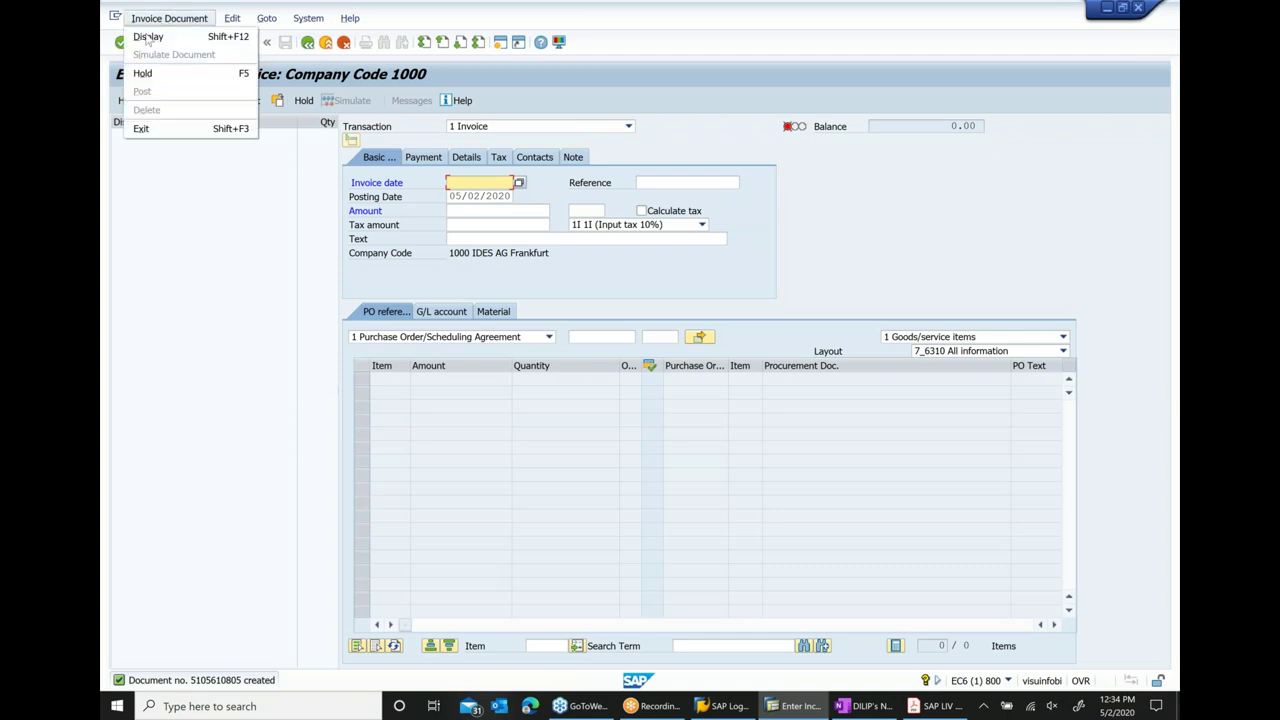
pyautogui.click(146, 38)
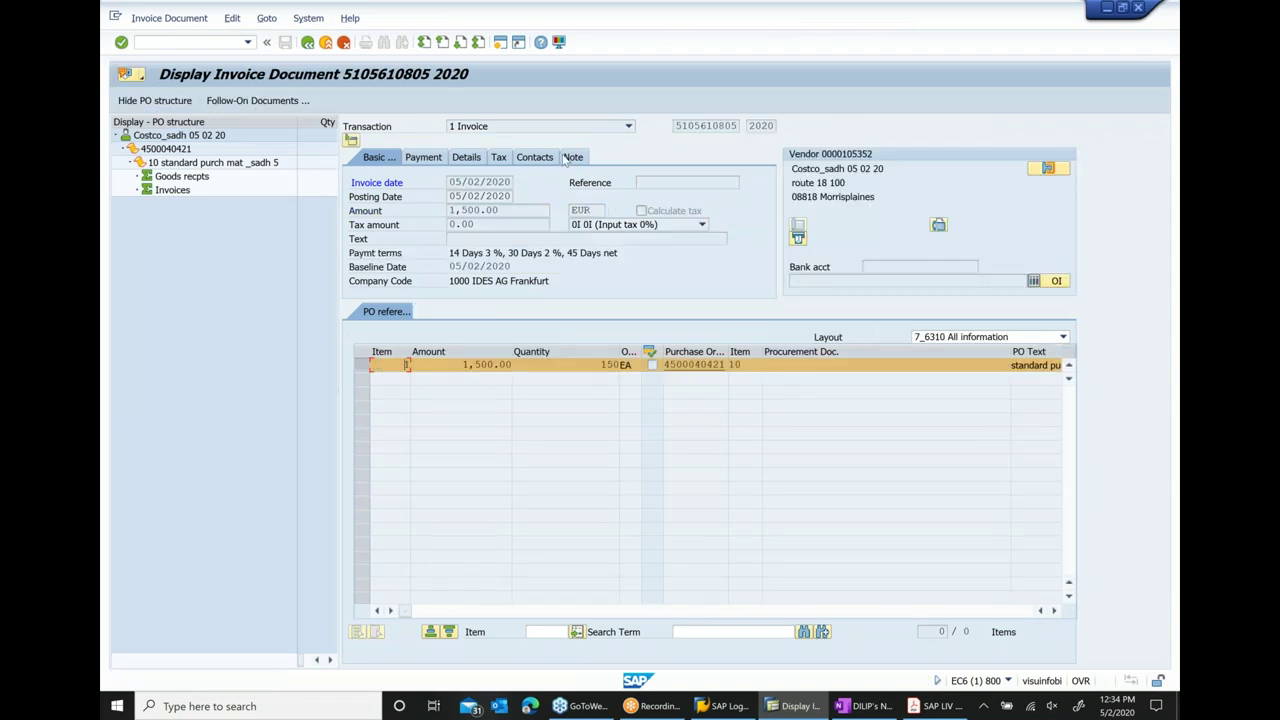
pyautogui.moveTo(675, 125); pyautogui.dragTo(771, 123)
pyautogui.hotkey('ctrl', 'c')
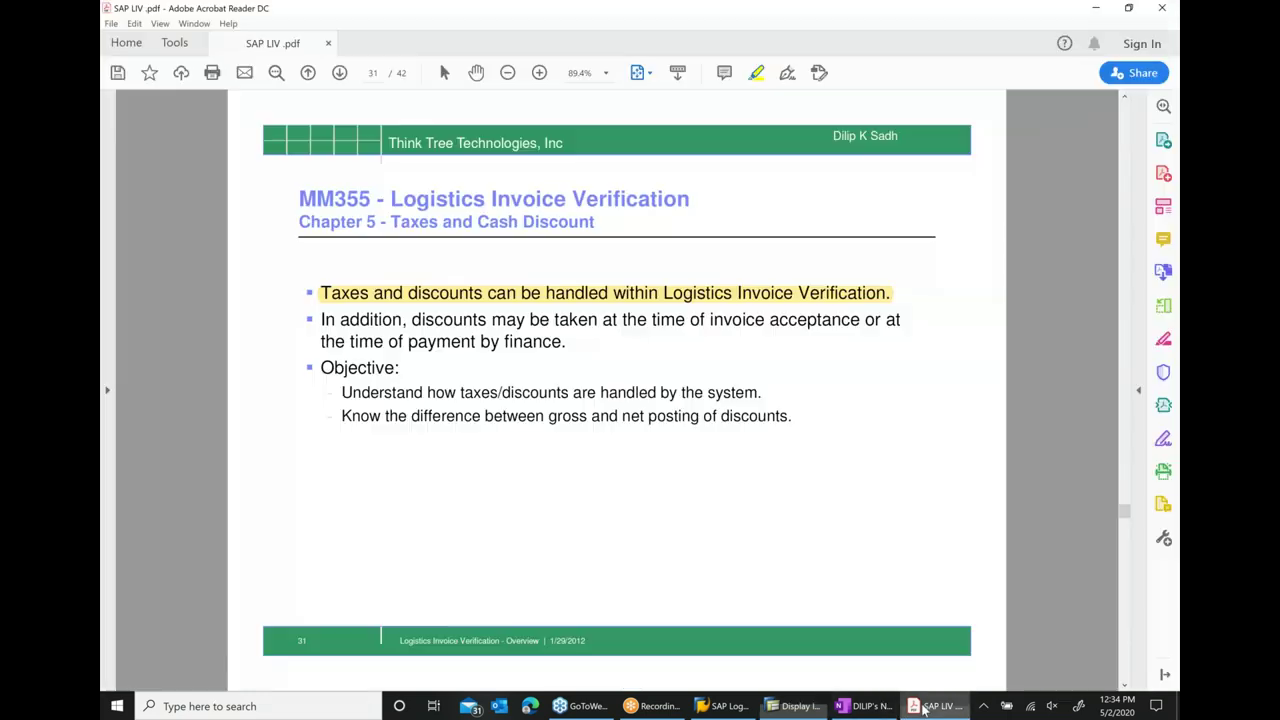
# - Switch to OneNote and add the bullet "Invoice again with doc ..." followed by the copied document number below the PO Status line
pyautogui.click(935, 706)
pyautogui.click(845, 706)
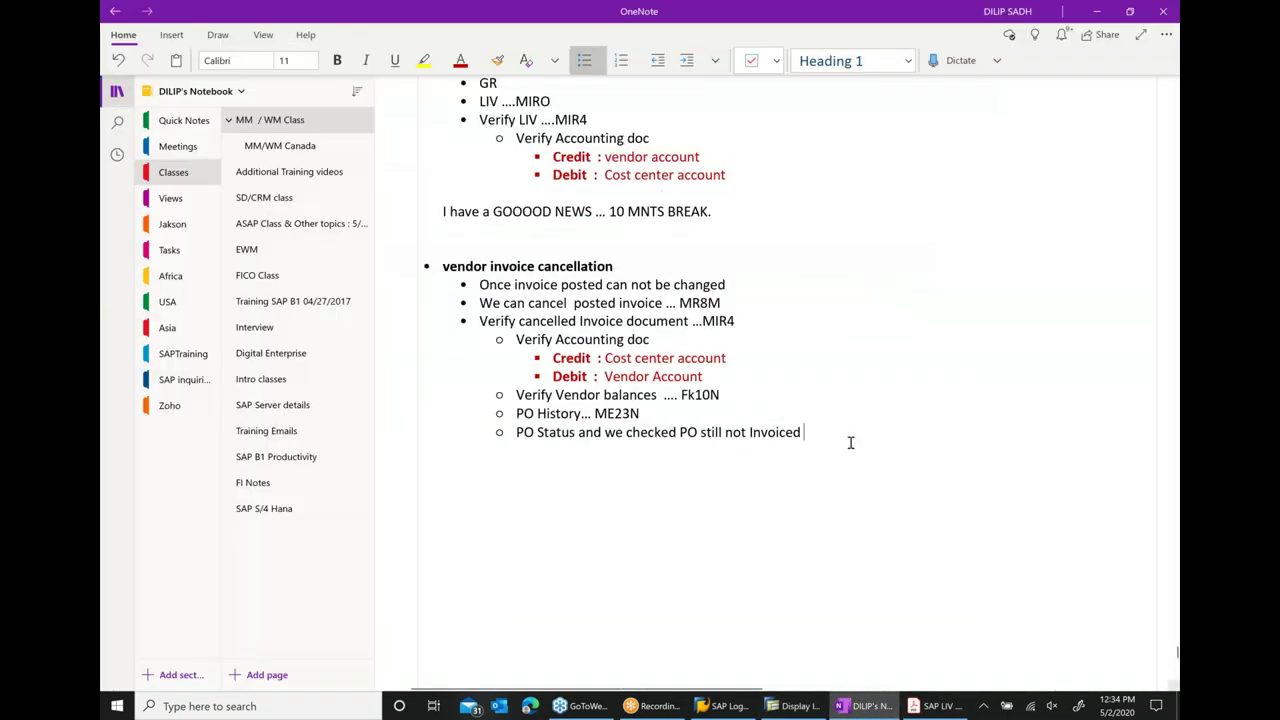
pyautogui.press('Return')
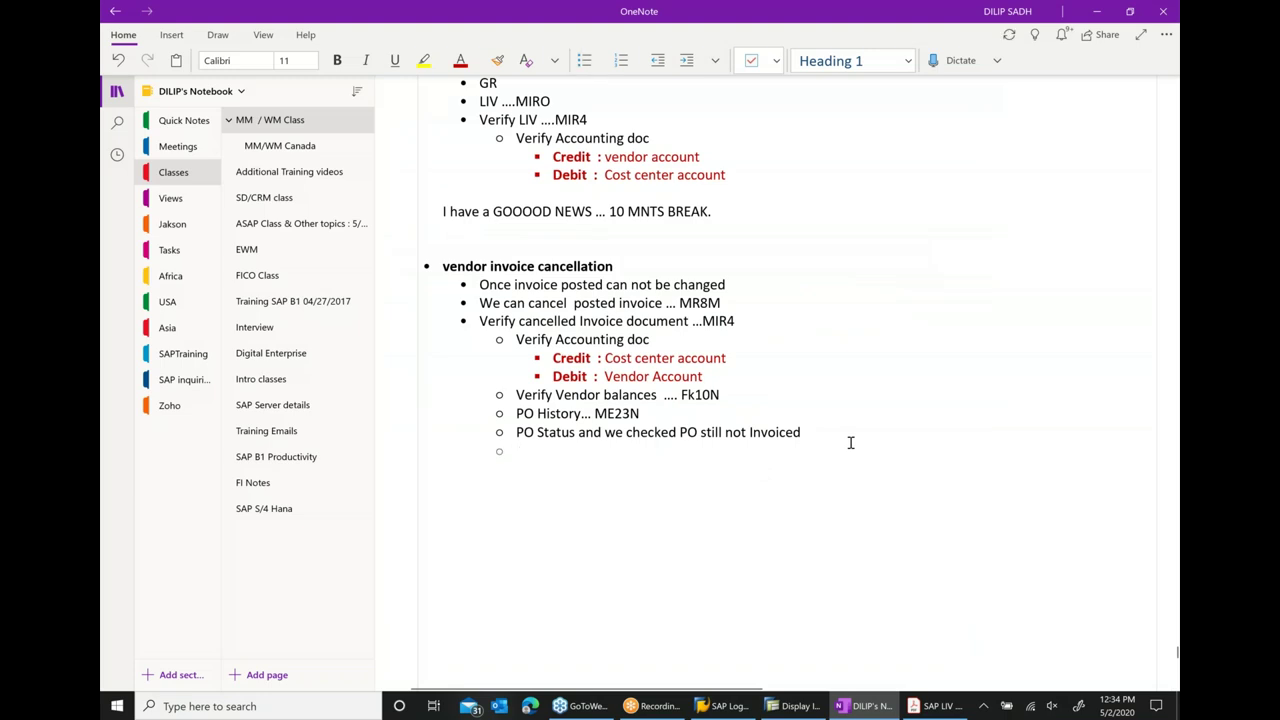
pyautogui.write('Invoice again')
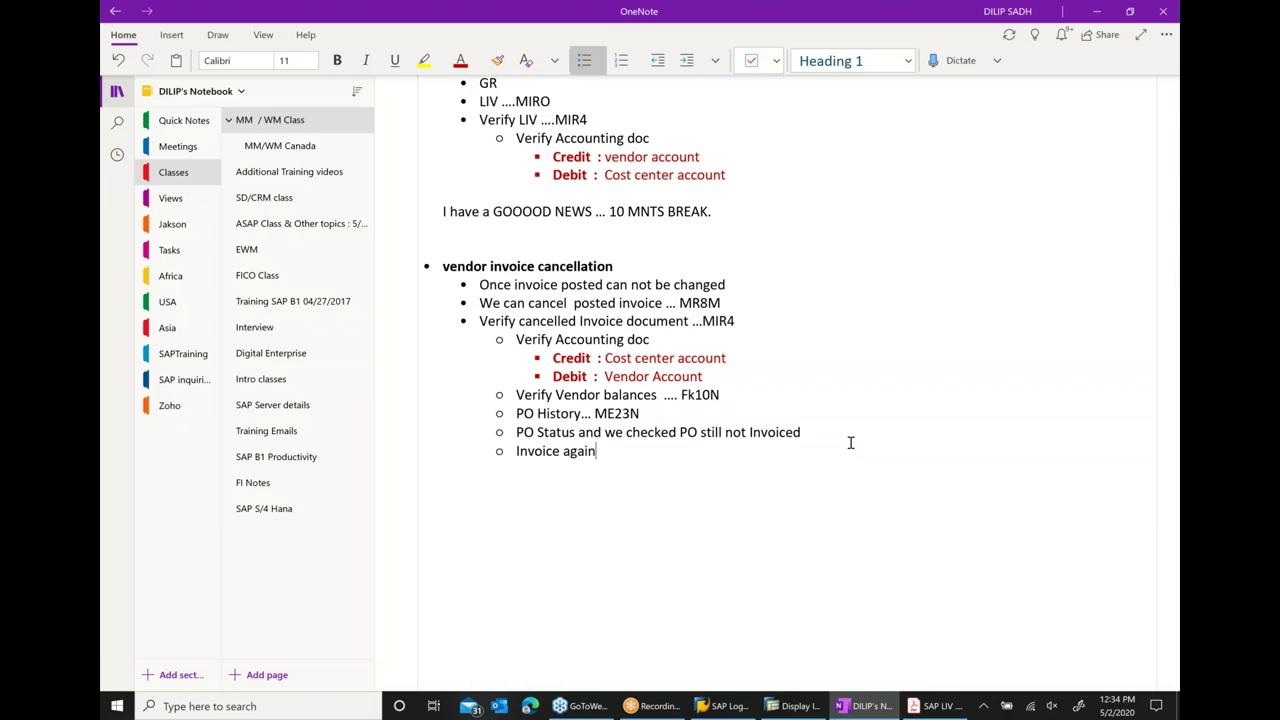
pyautogui.write('  with doc ...')
pyautogui.hotkey('ctrl', 'v')
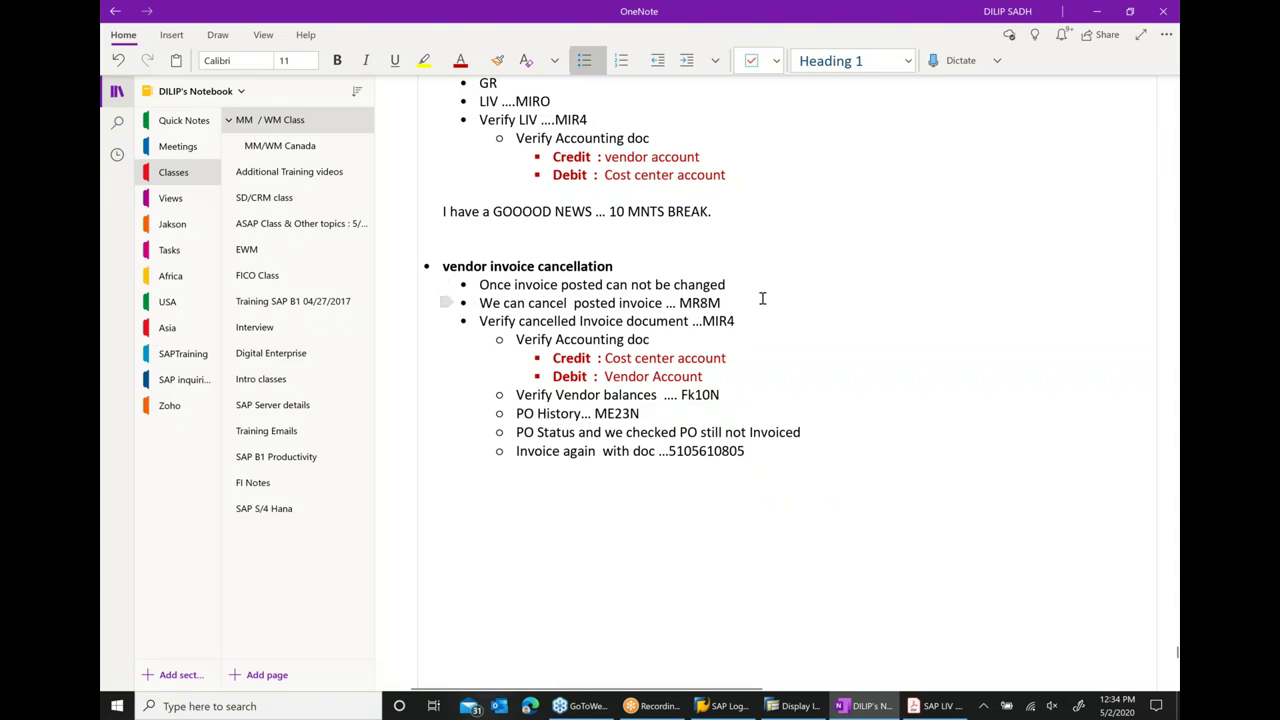
pyautogui.scroll(2, 760, 290)
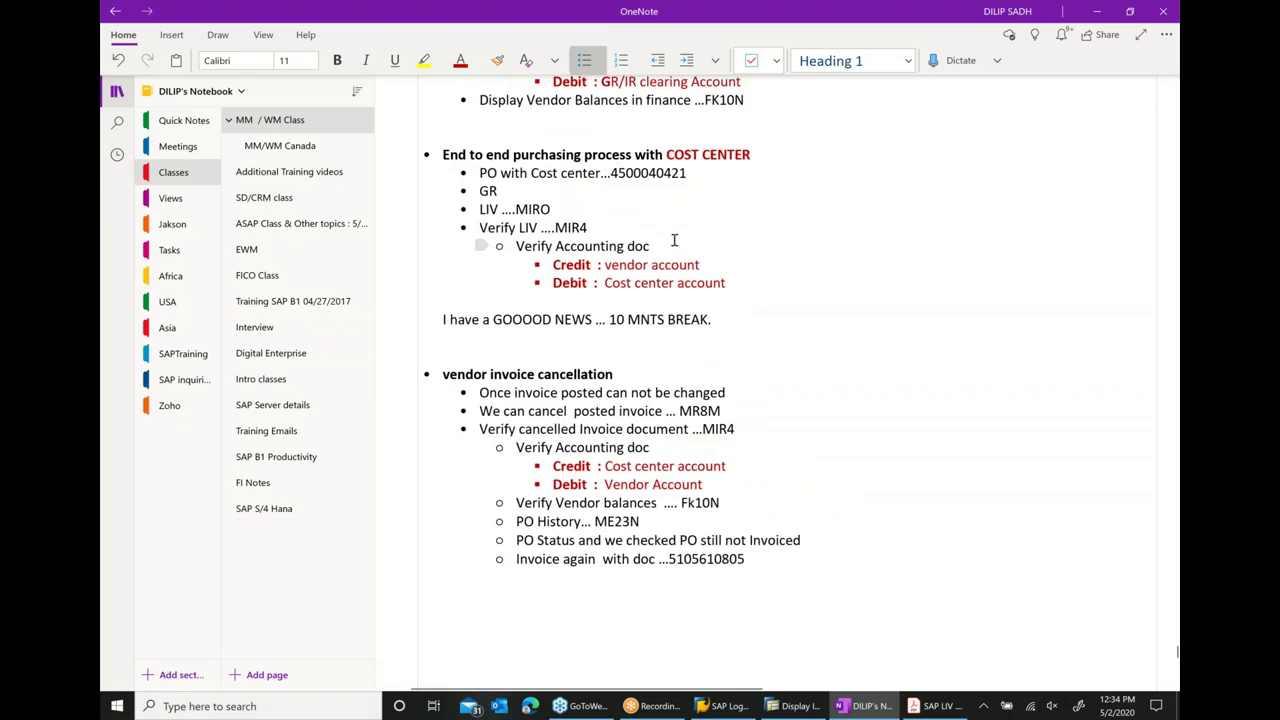
pyautogui.click(671, 258)
pyautogui.hotkey('ctrl', 'v')
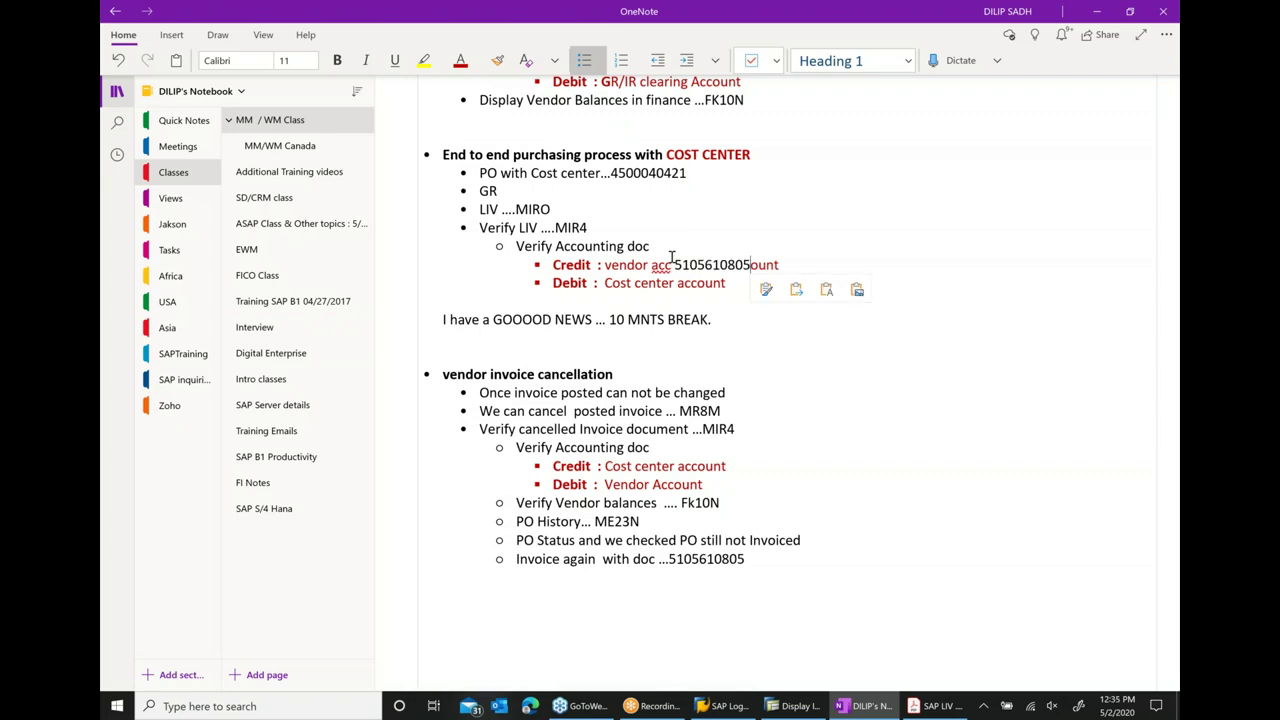
pyautogui.press('Return')
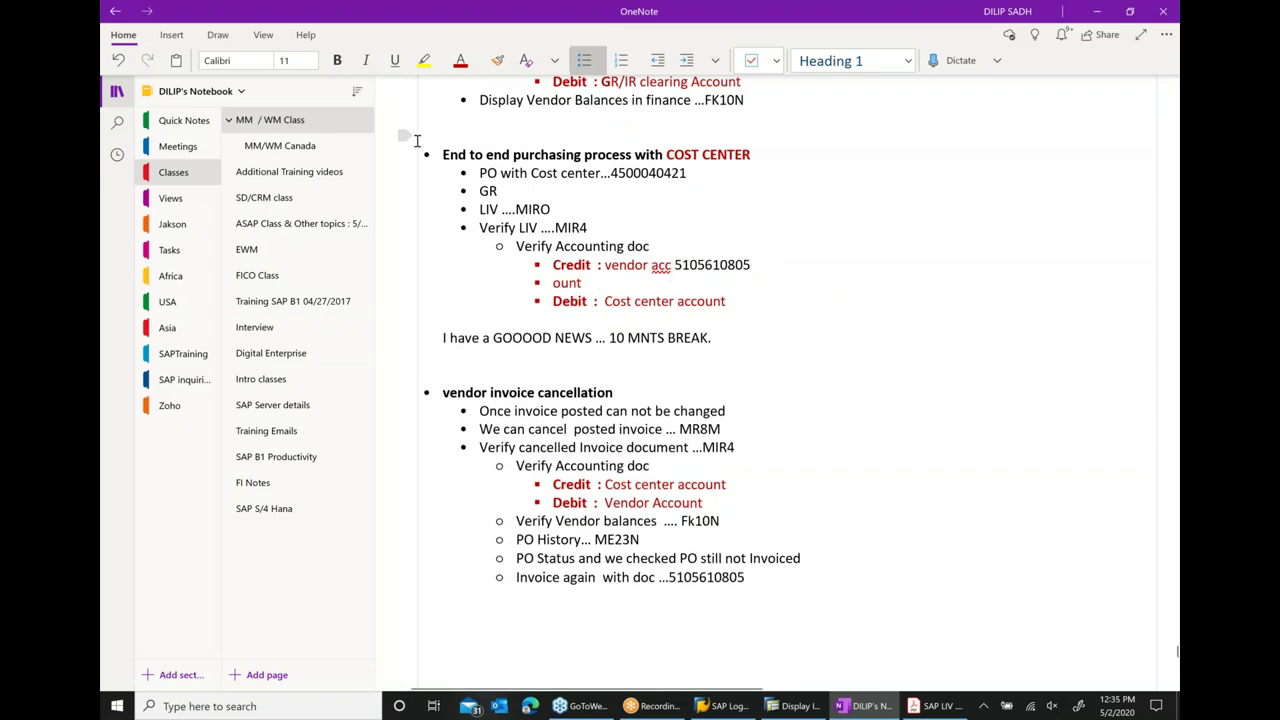
pyautogui.click(119, 61)
pyautogui.click(119, 61)
pyautogui.click(119, 61)
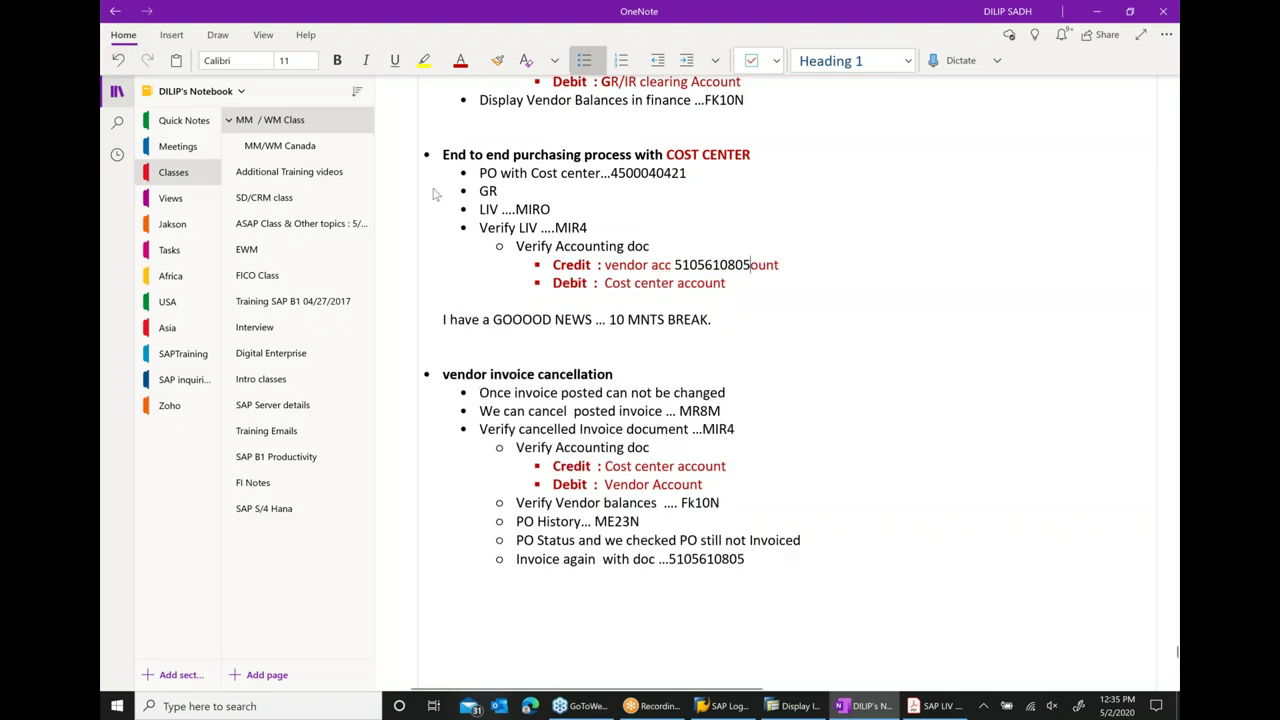
pyautogui.click(122, 62)
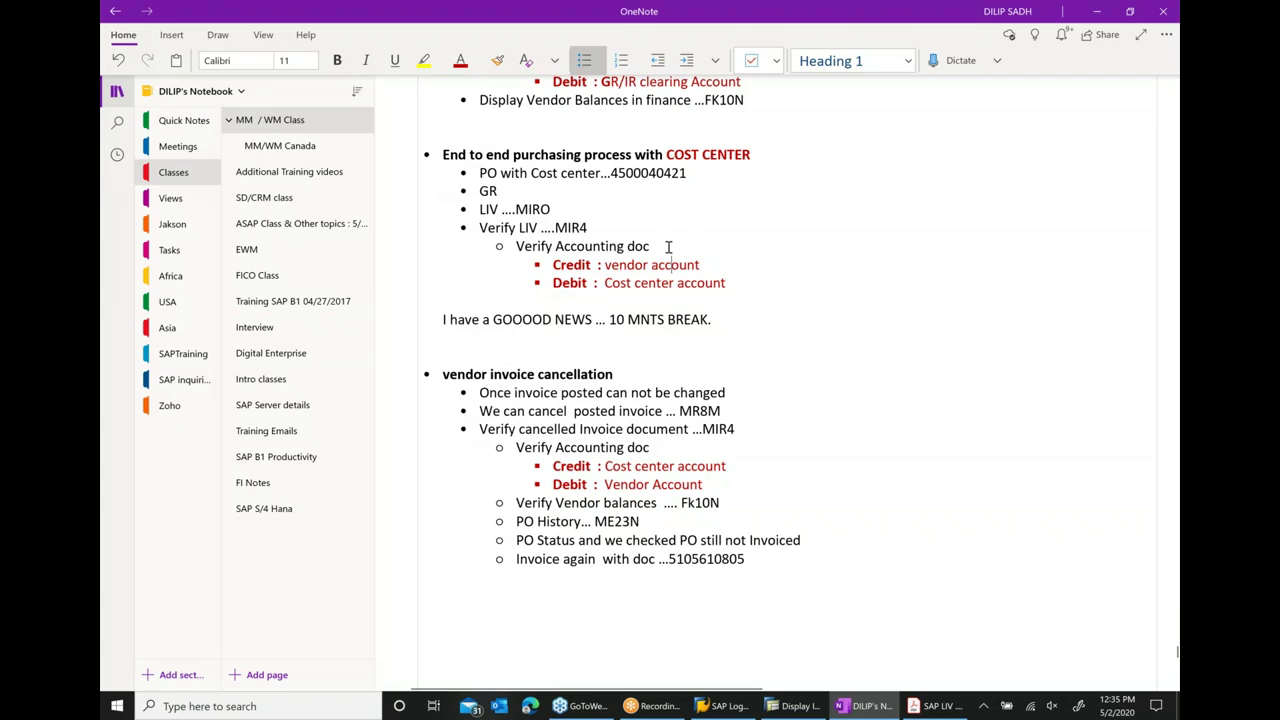
pyautogui.scroll(-3, 660, 248)
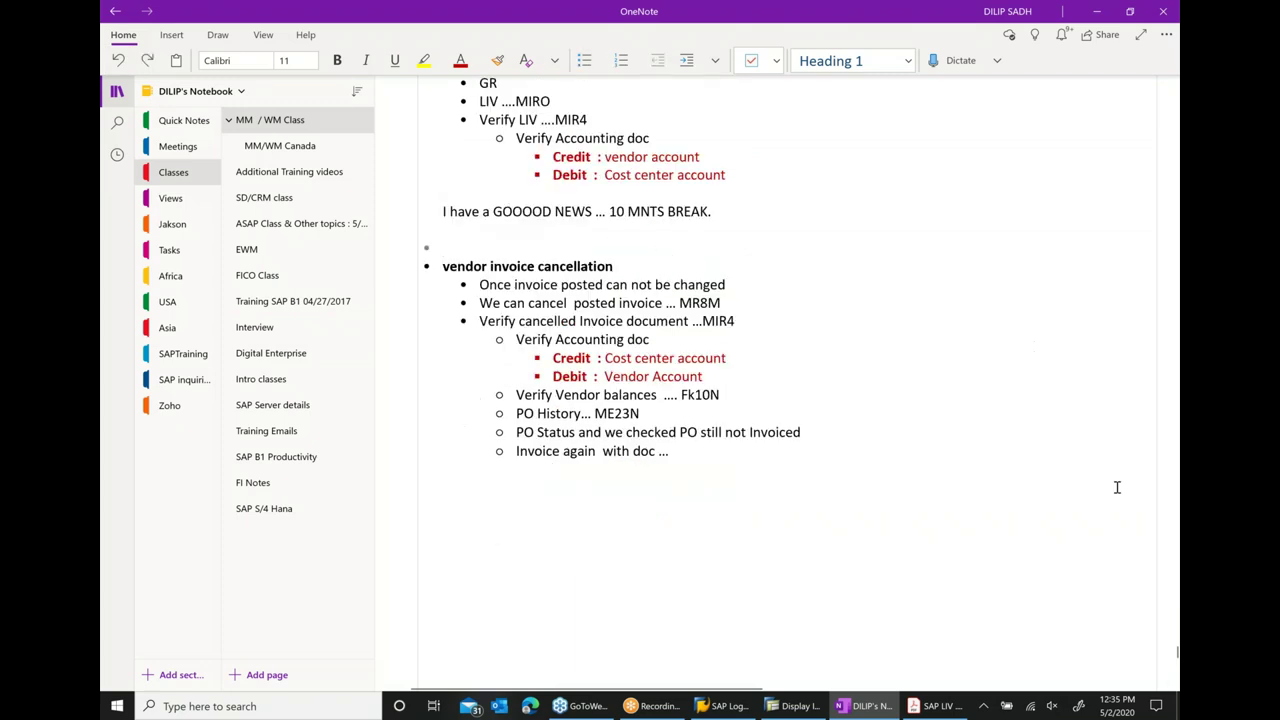
pyautogui.scroll(5, 676, 362)
pyautogui.click(676, 360)
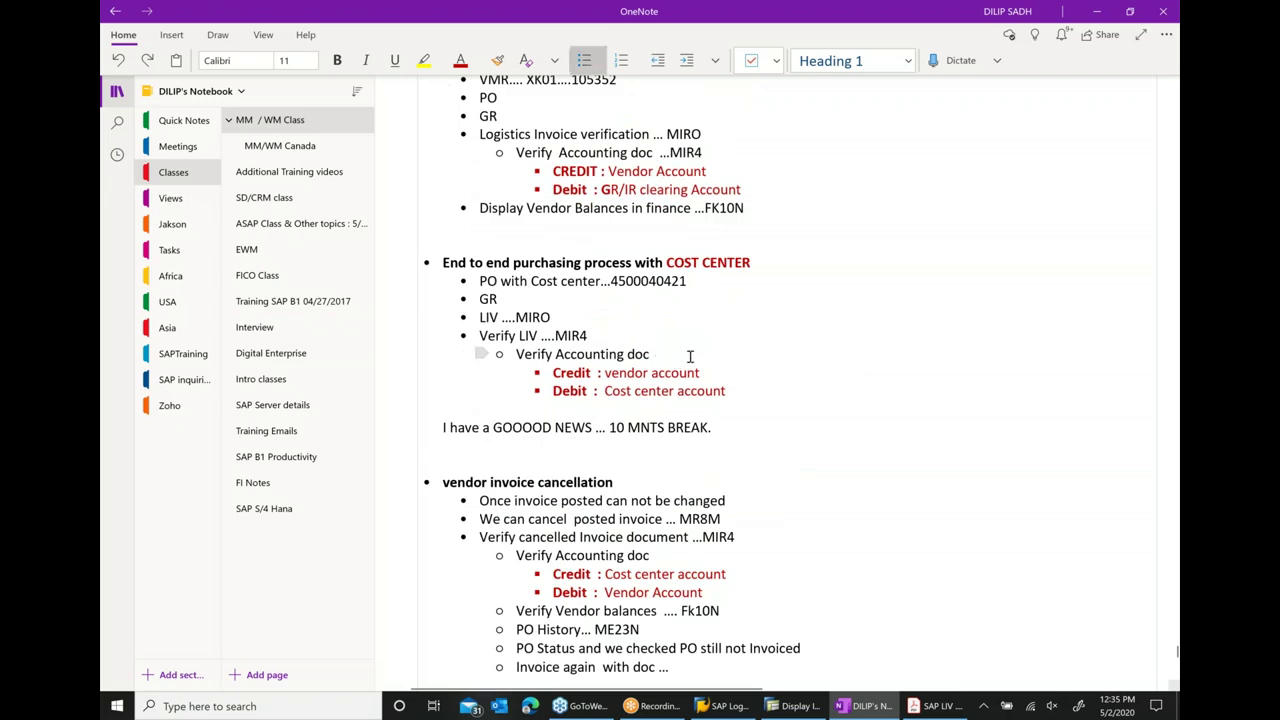
pyautogui.hotkey('ctrl', 'v')
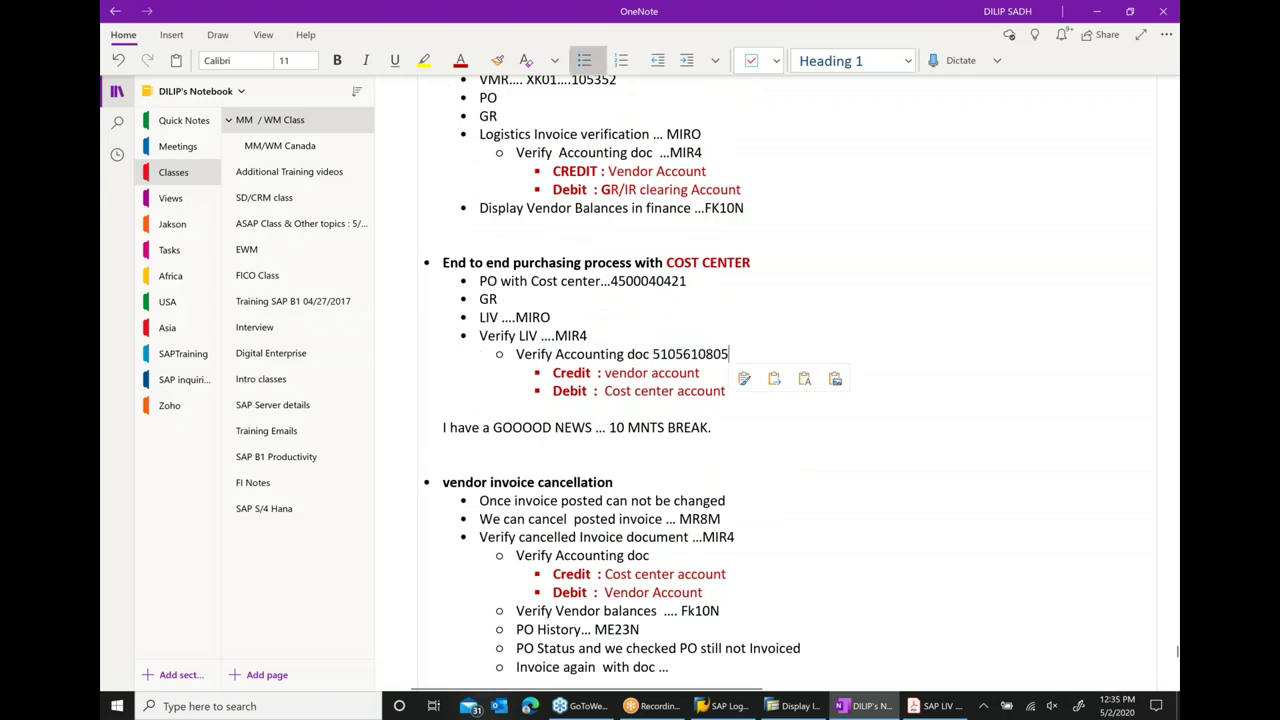
pyautogui.press('BackSpace')
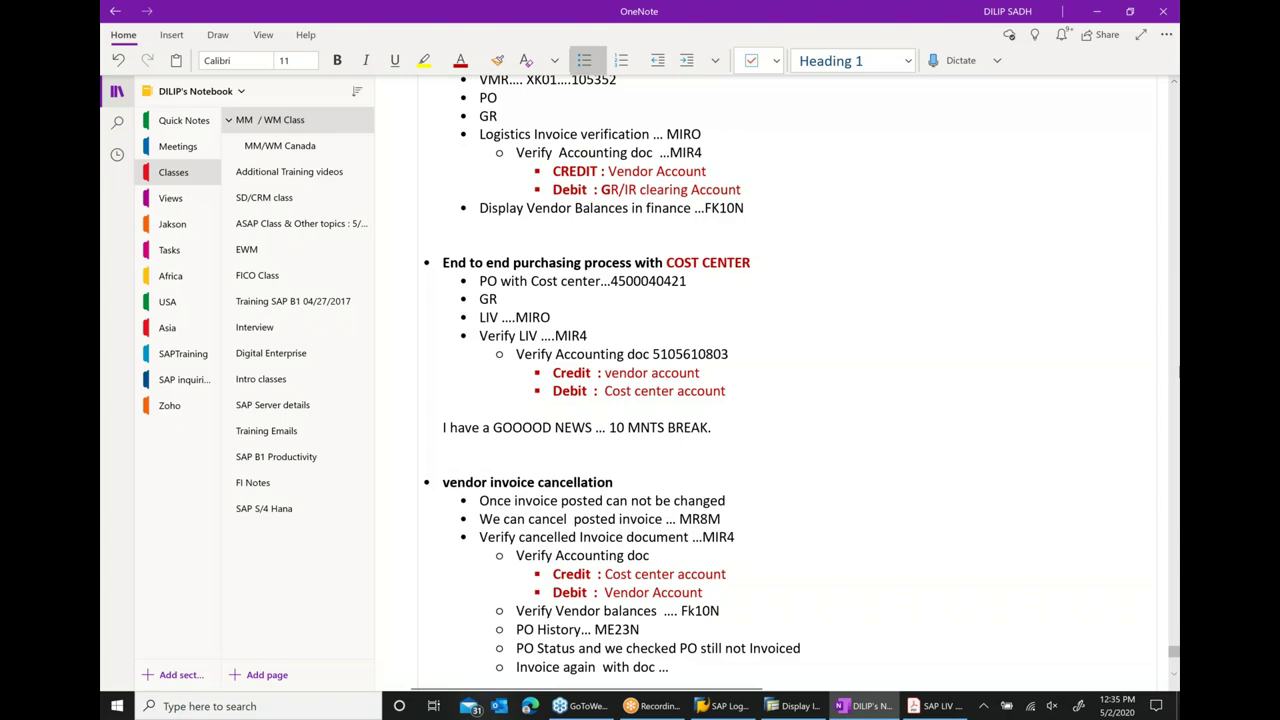
pyautogui.scroll(-4, 1071, 428)
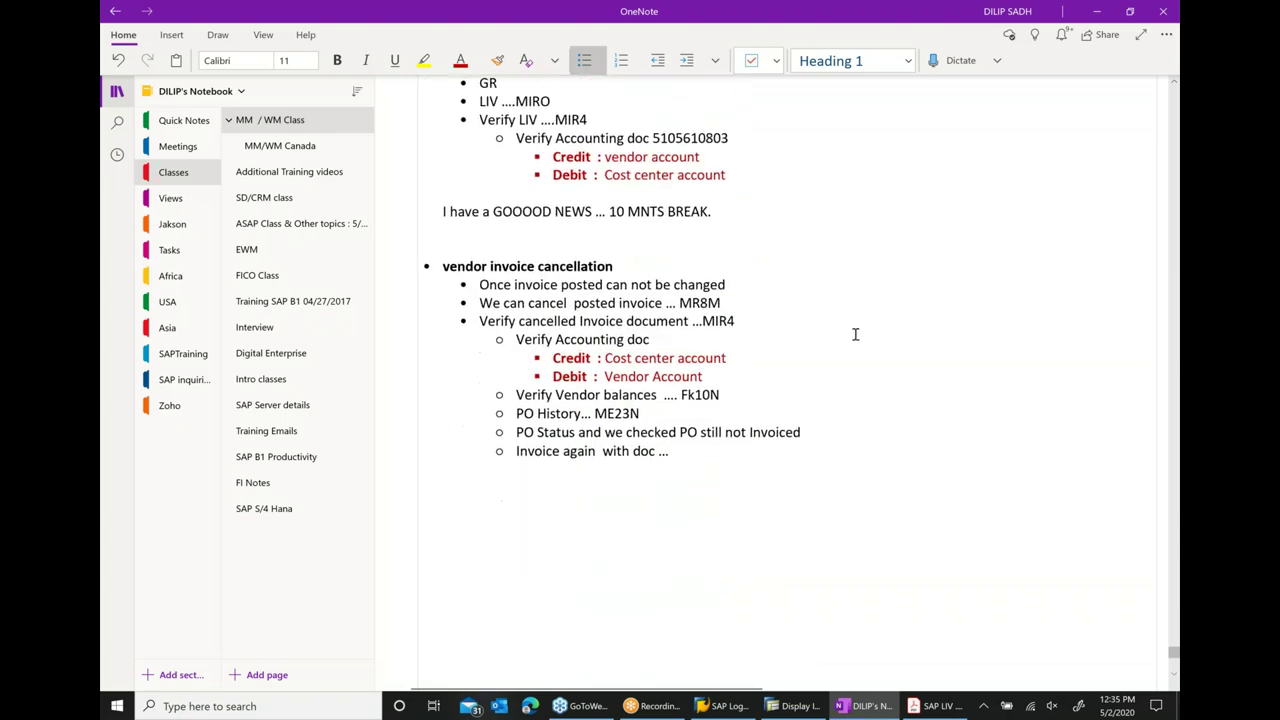
pyautogui.click(772, 309)
pyautogui.hotkey('ctrl', 'v')
pyautogui.press('BackSpace')
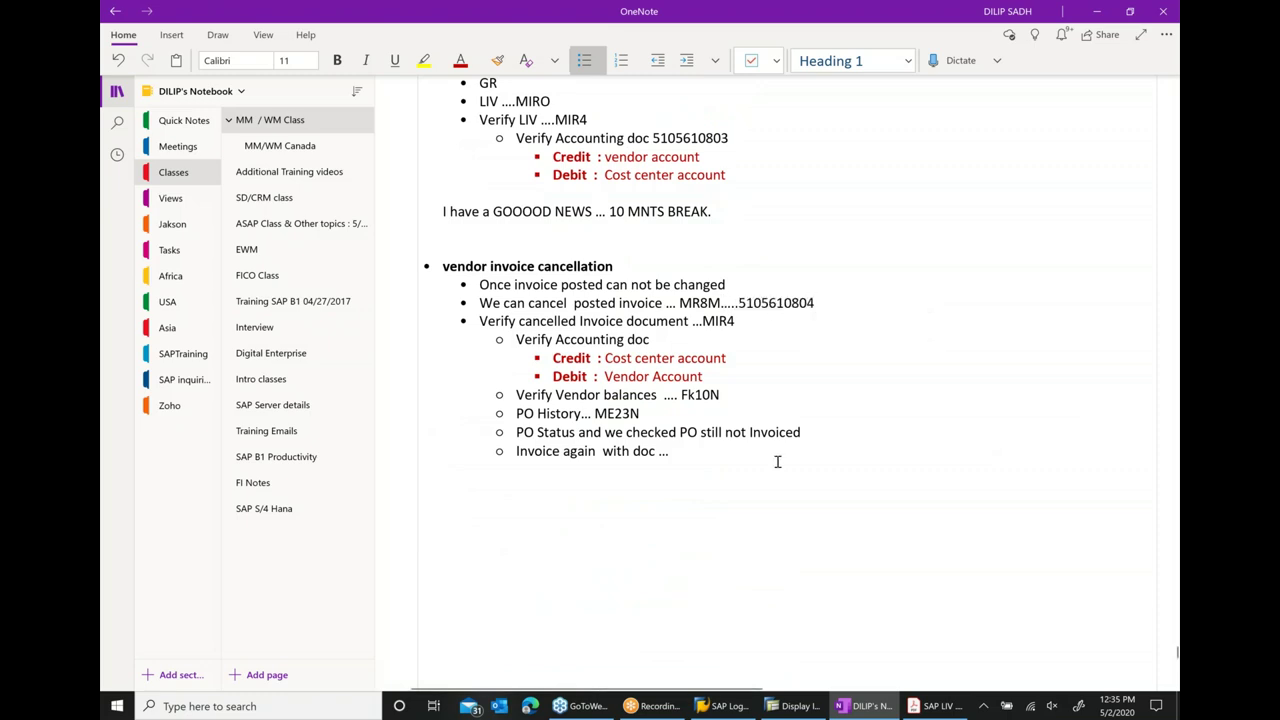
pyautogui.click(691, 451)
pyautogui.hotkey('ctrl', 'v')
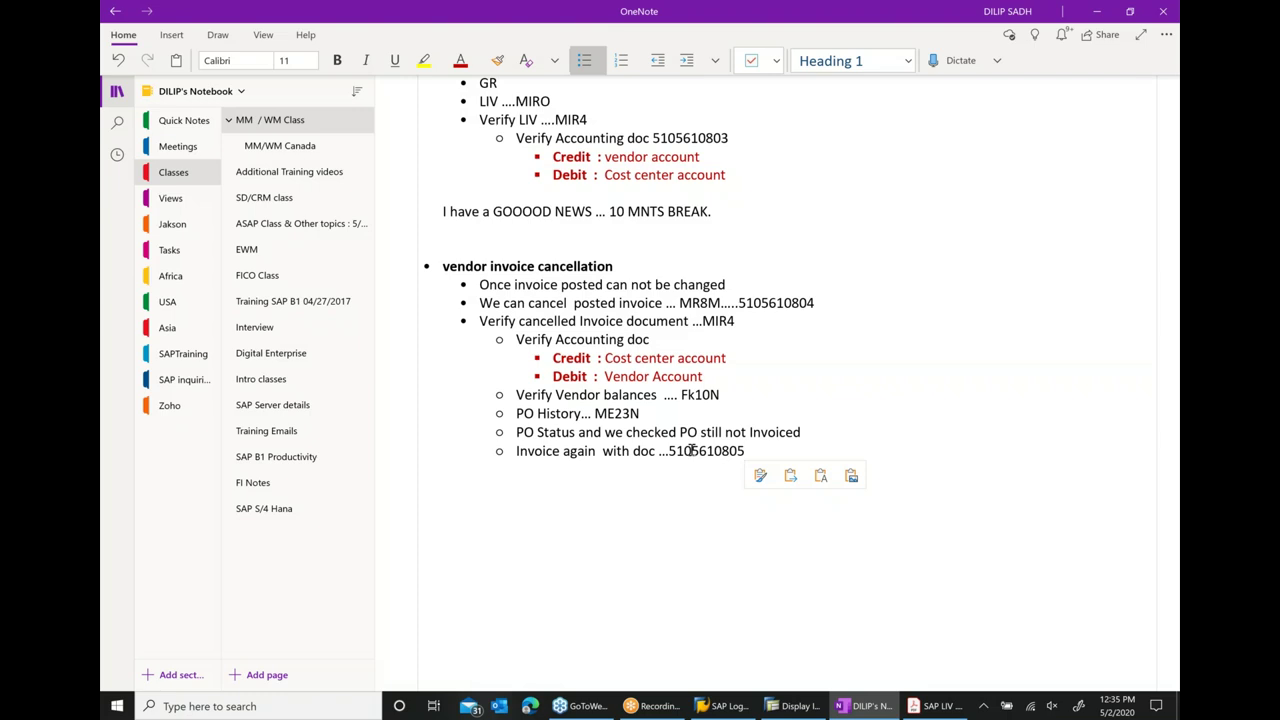
# - Add the bullet "Vendor Balance... FK10N" below the "Invoice again" line and switch to the SAP LIV PDF in Acrobat Reader
pyautogui.press('Return')
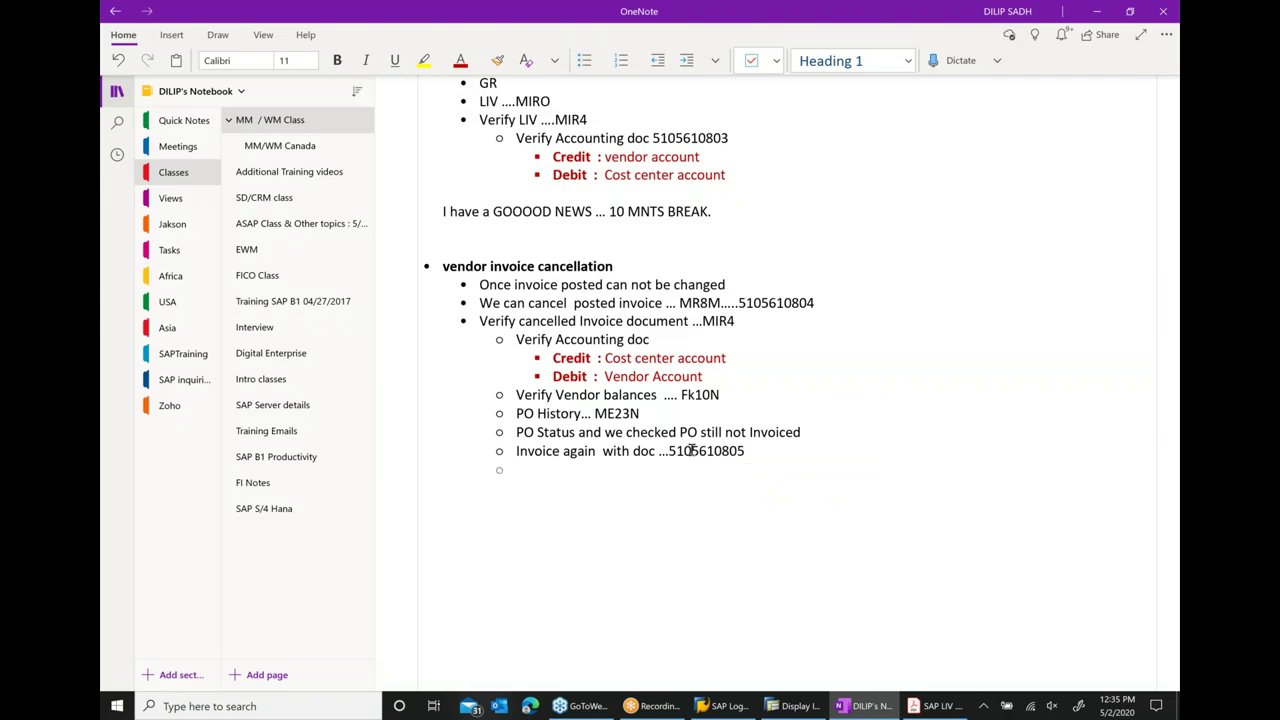
pyautogui.write('vEN')
pyautogui.press('BackSpace')
pyautogui.press('BackSpace')
pyautogui.press('BackSpace')
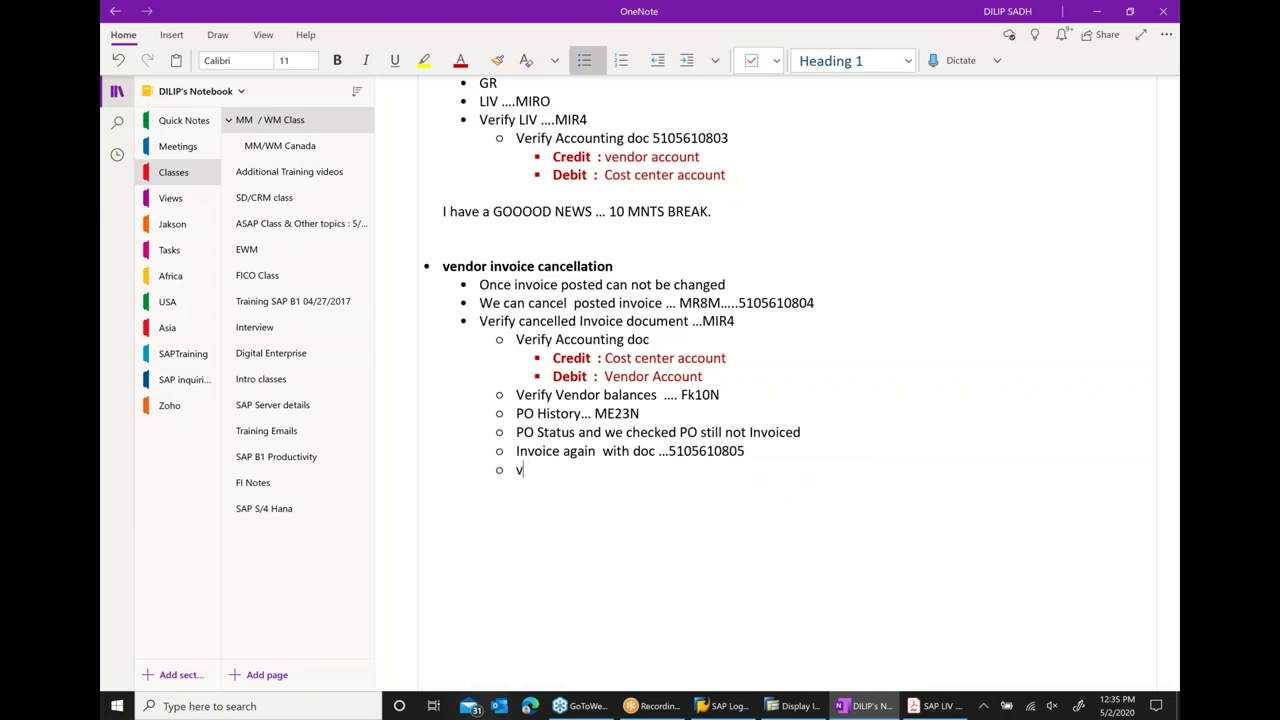
pyautogui.write('endor Balance')
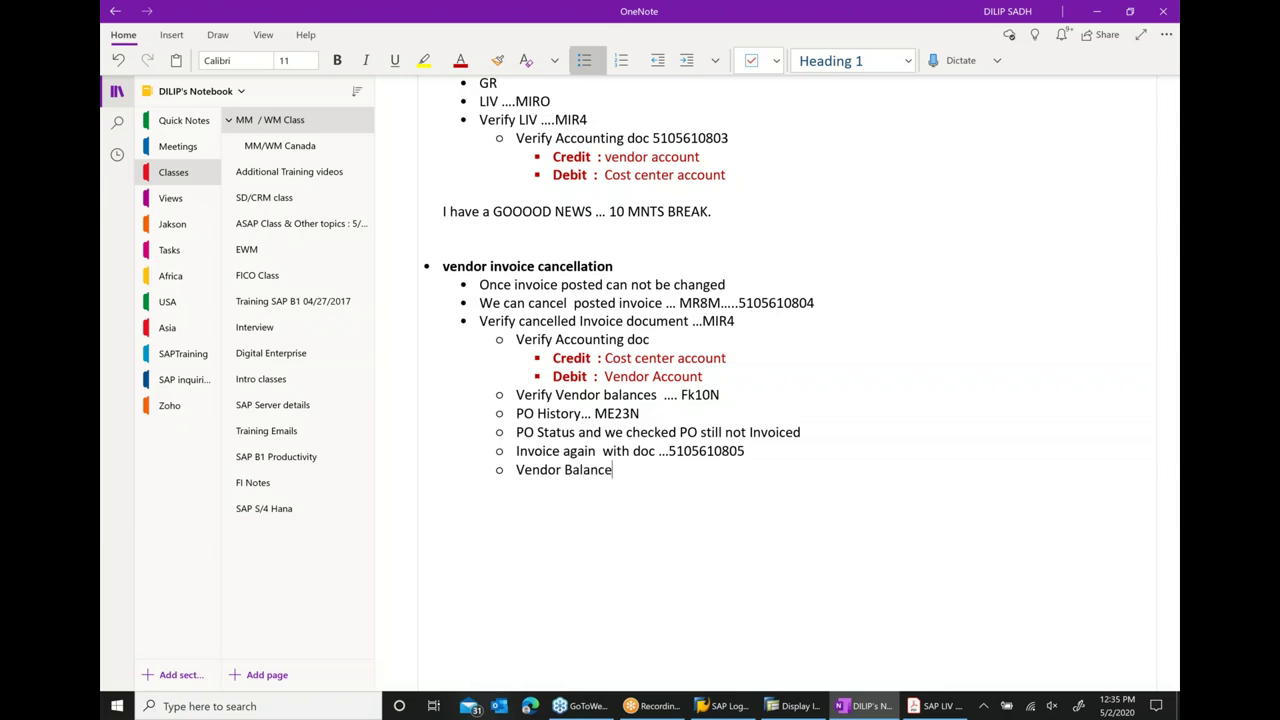
pyautogui.write('... FK10N')
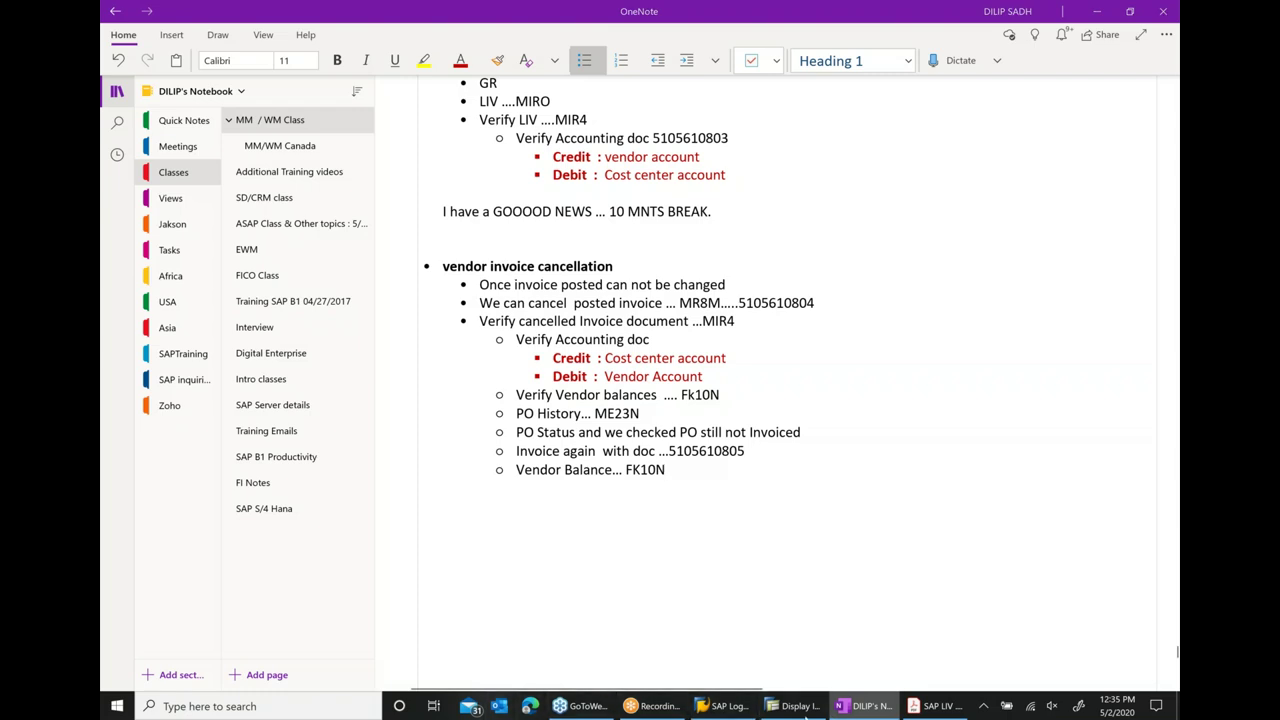
pyautogui.click(938, 706)
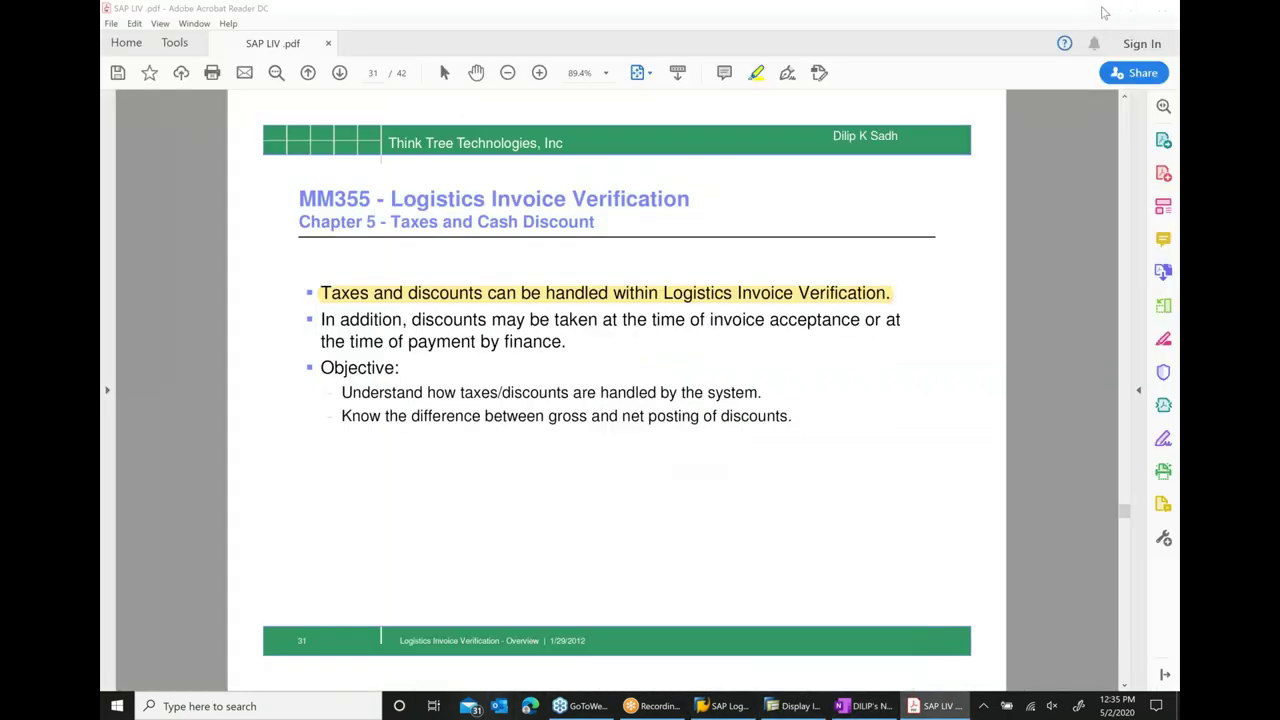
# - Switch to SAP and display the Costco vendor's balance with FK10N for company code 1000 and fiscal year 2020
pyautogui.click(1100, 9)
pyautogui.click(181, 40)
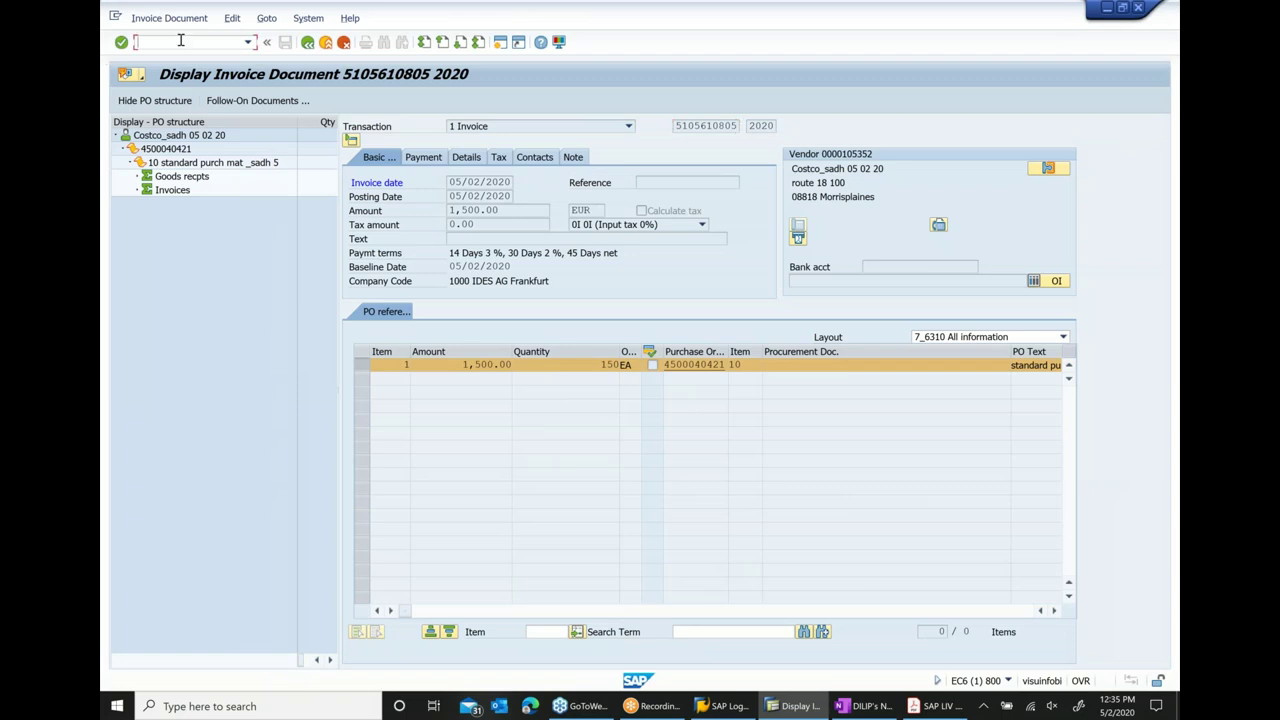
pyautogui.write('/NFK10N')
pyautogui.press('Return')
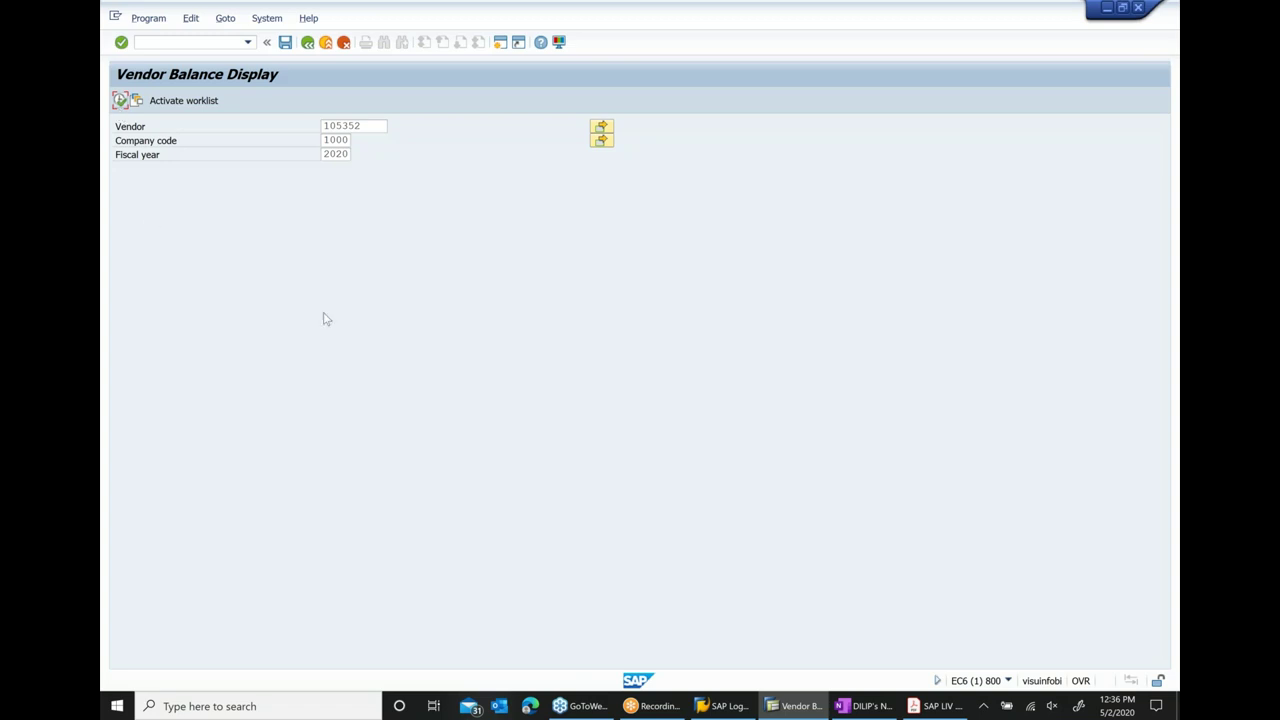
pyautogui.press('F8')
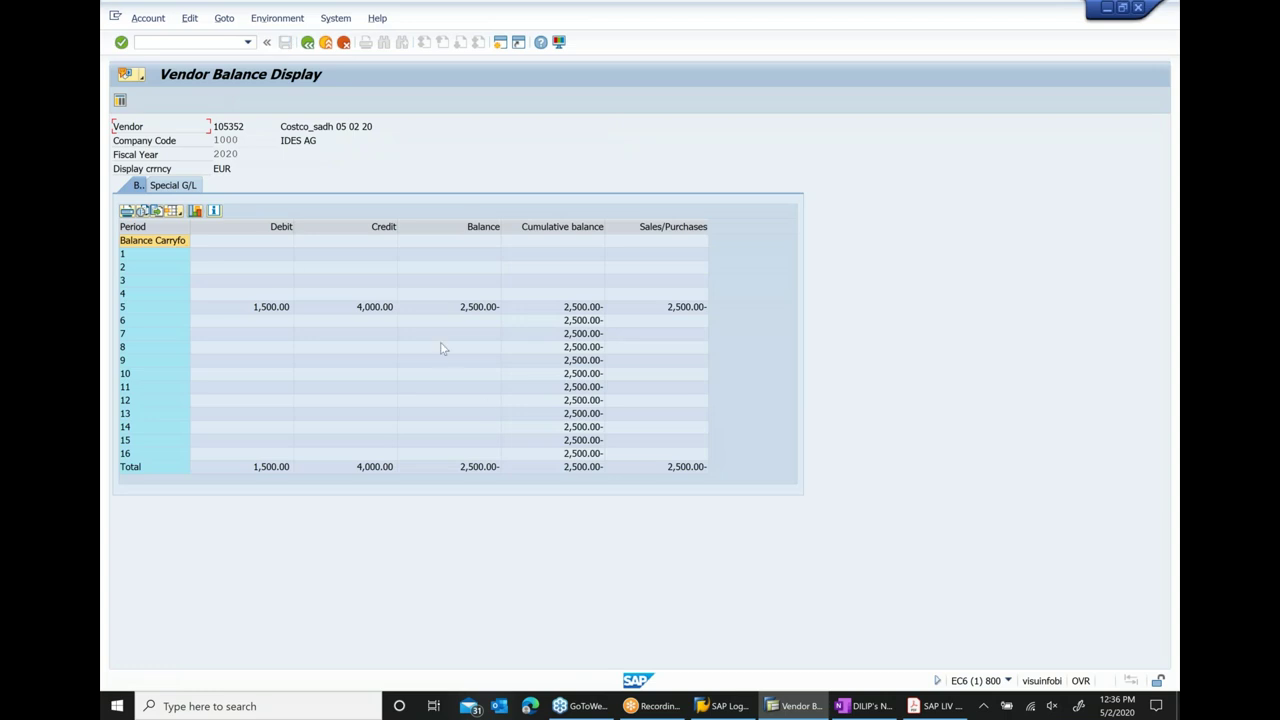
# - Check the period 5 credit and open the vendor line items behind the total balance
pyautogui.click(381, 312)
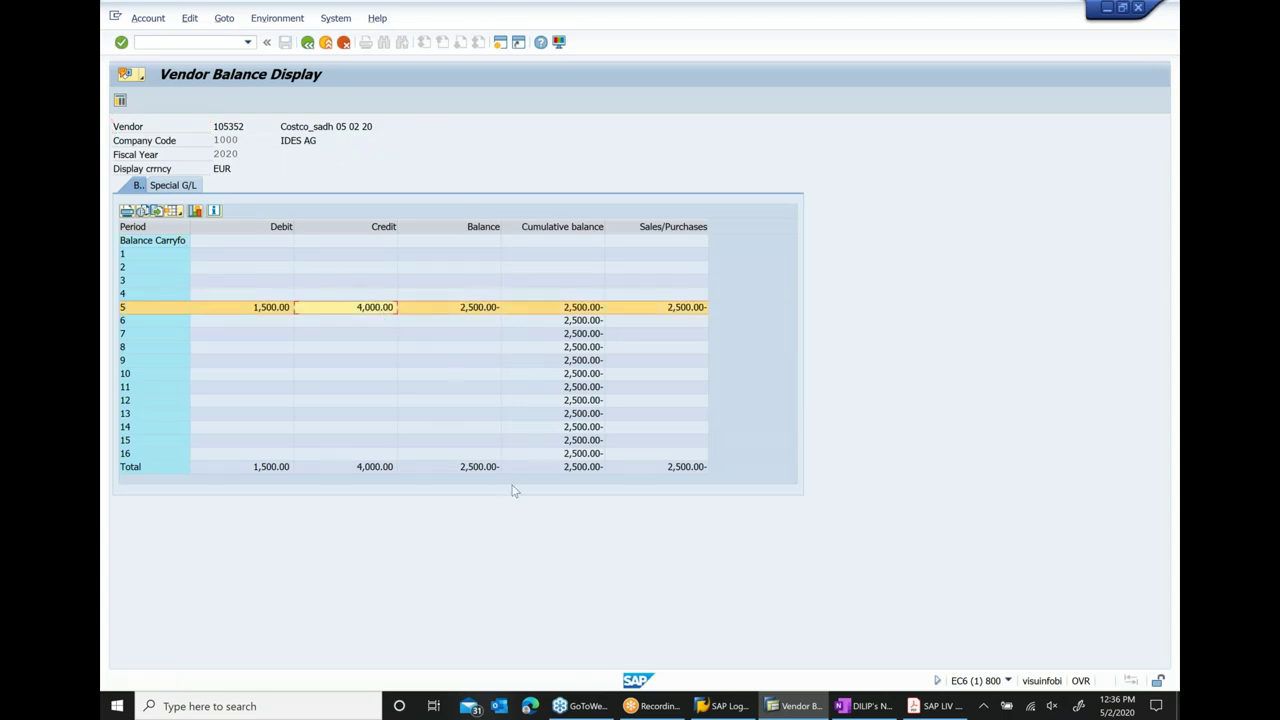
pyautogui.doubleClick(482, 470)
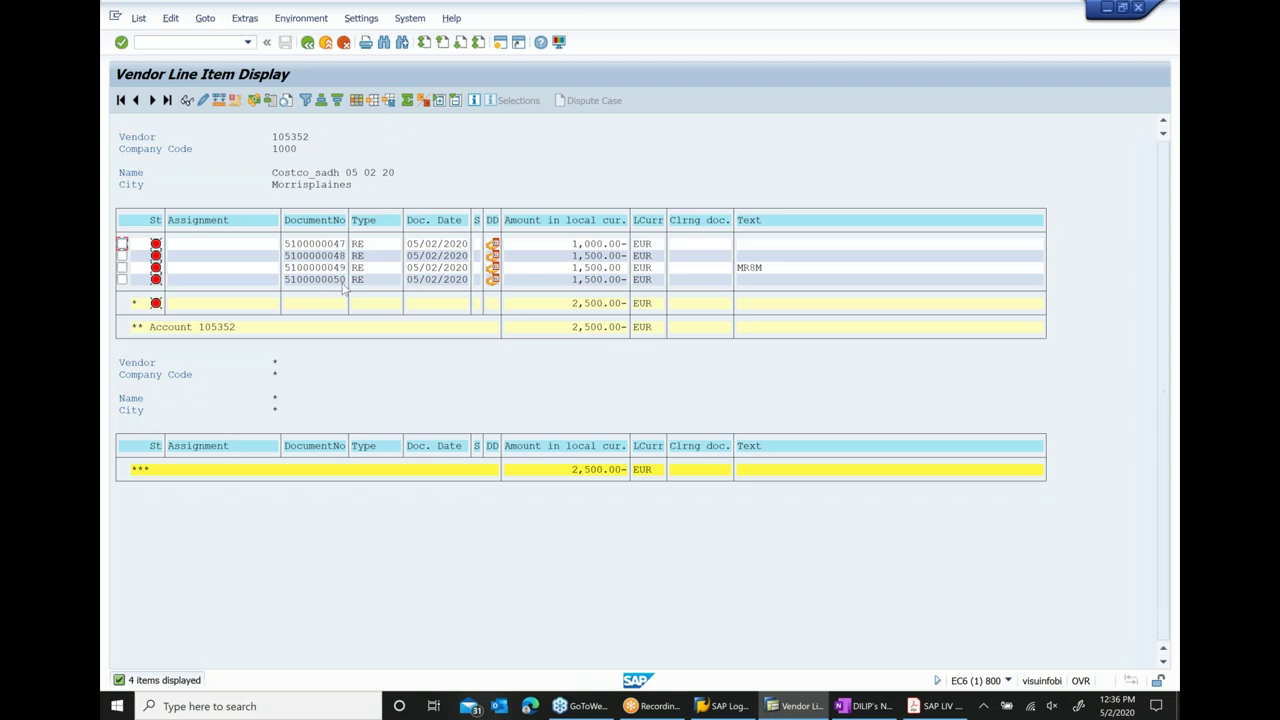
pyautogui.click(594, 329)
# - Switch to OneNote and add the bullet "PO History .." below the "Vendor Balance... FK10N" line
pyautogui.click(866, 706)
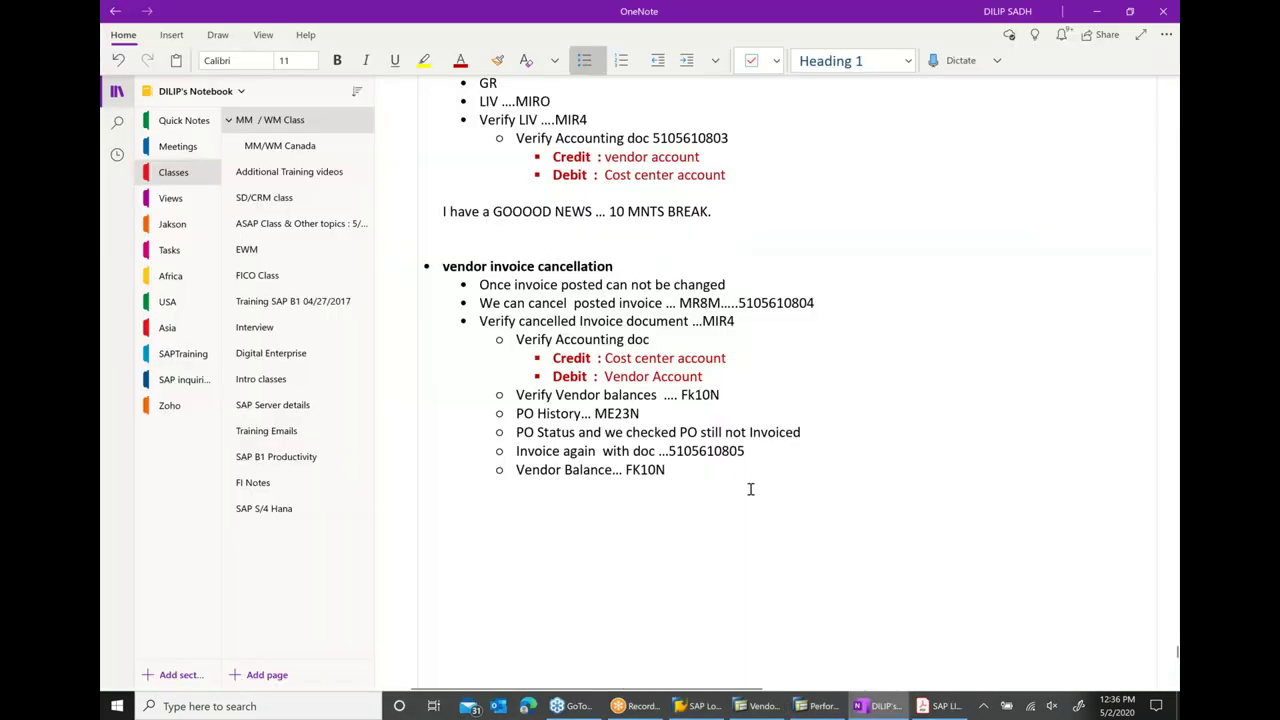
pyautogui.press('Return')
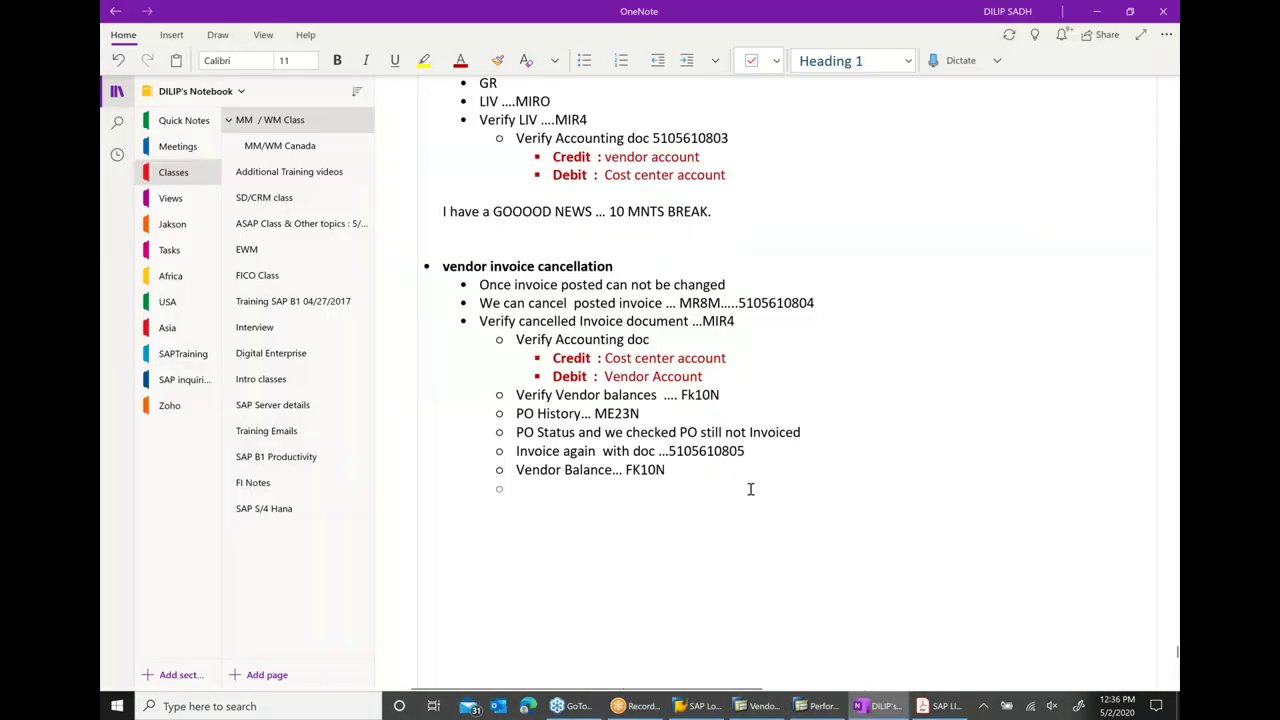
pyautogui.write('Po')
pyautogui.press('BackSpace')
pyautogui.write('O')
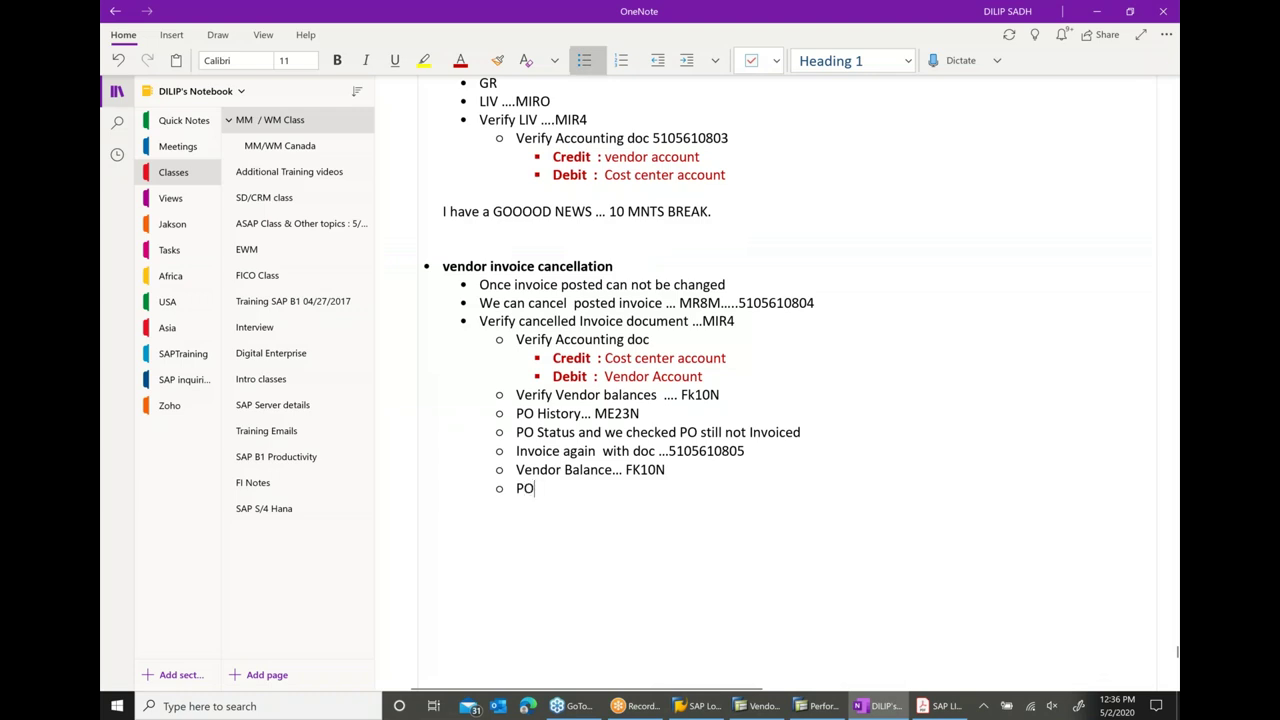
pyautogui.write(' History ..')
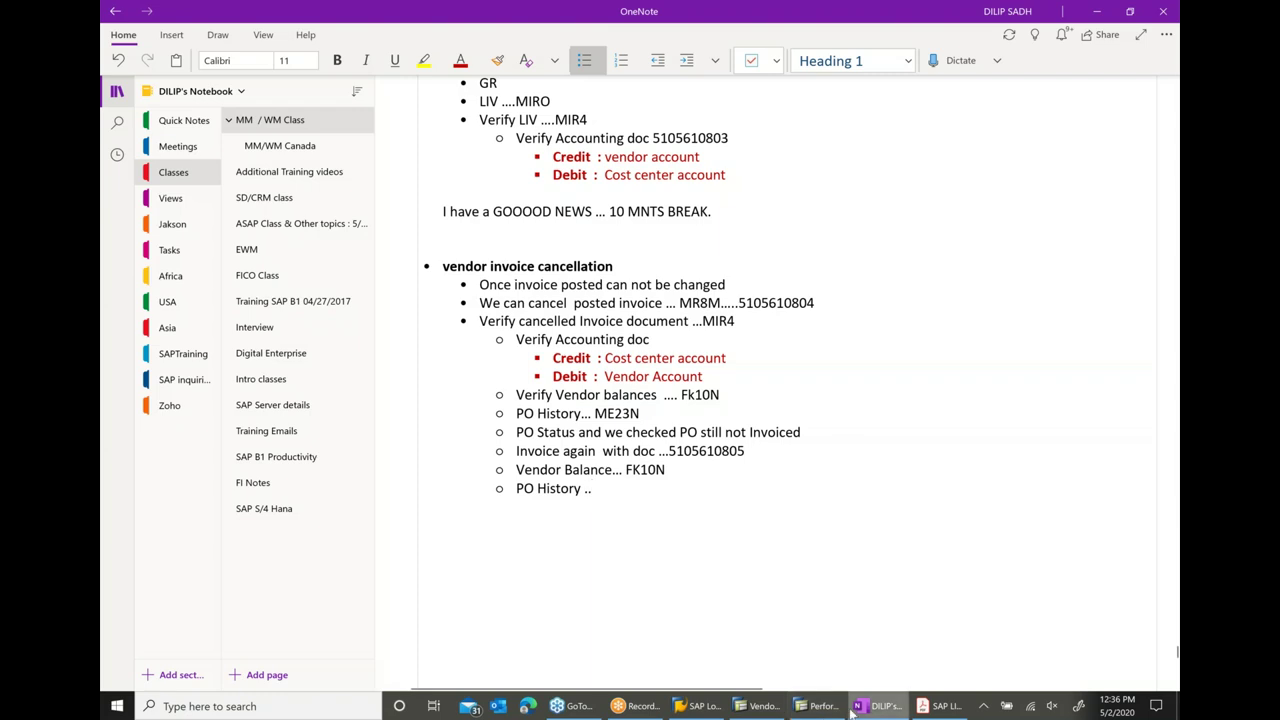
# - Close the Performance Assistant window, return to SAP and display the cost center purchase order with ME23N
pyautogui.click(820, 706)
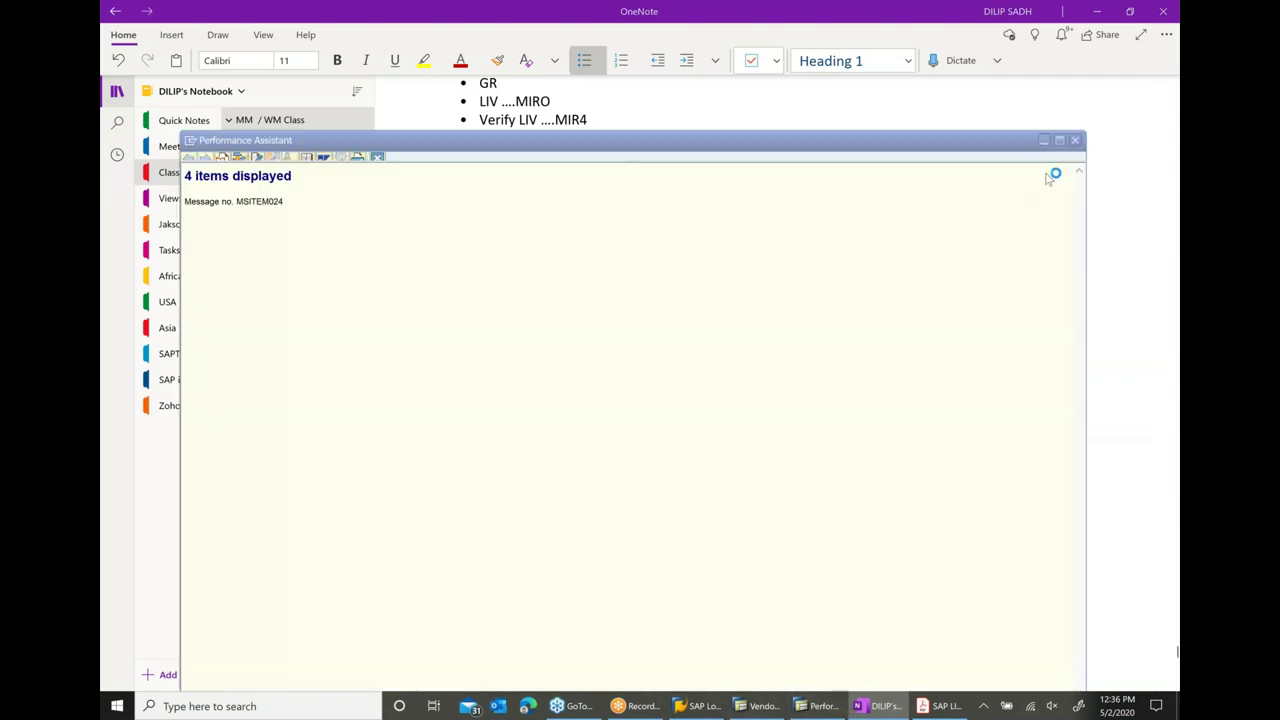
pyautogui.click(943, 386)
pyautogui.press('Escape')
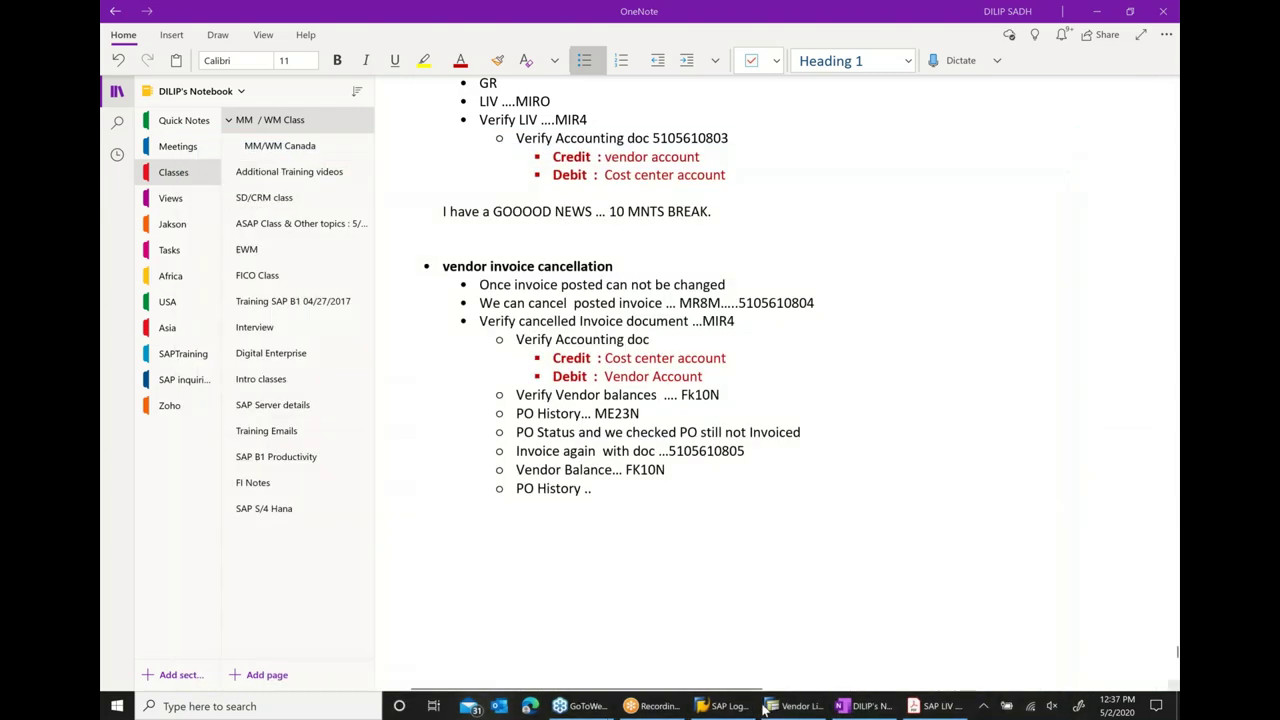
pyautogui.hotkey('alt', 'Tab')
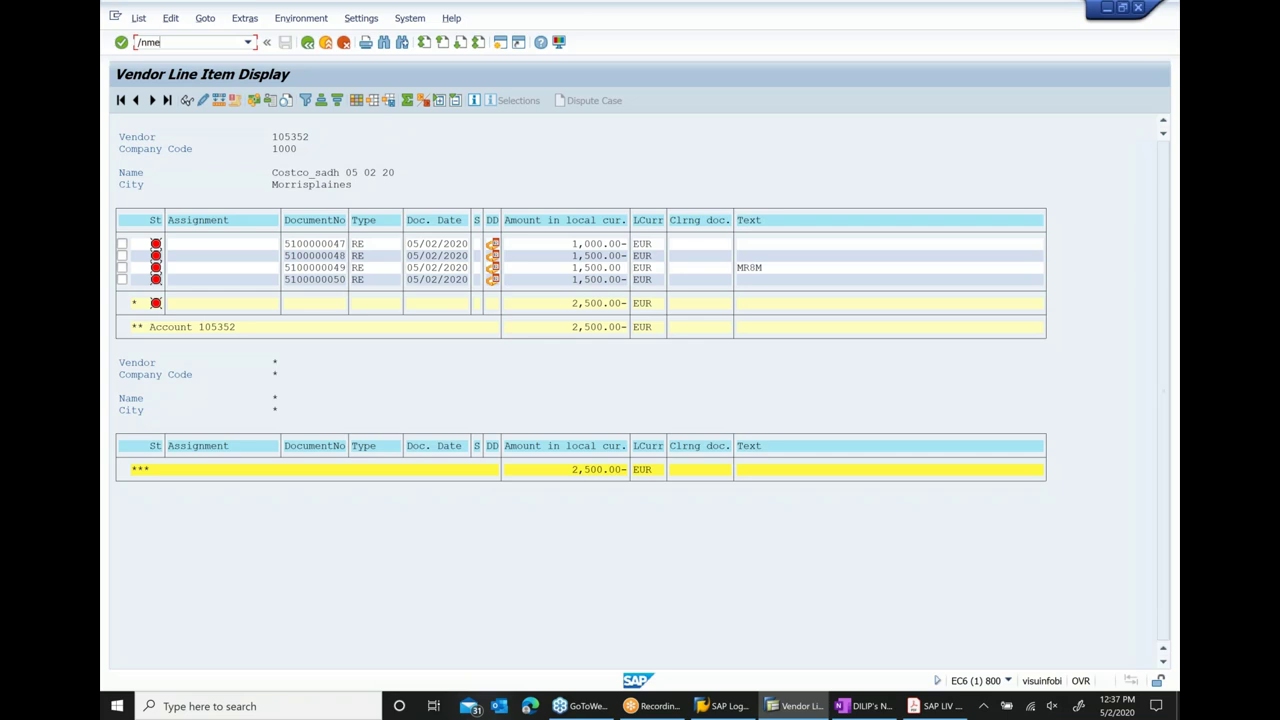
pyautogui.press('Return')
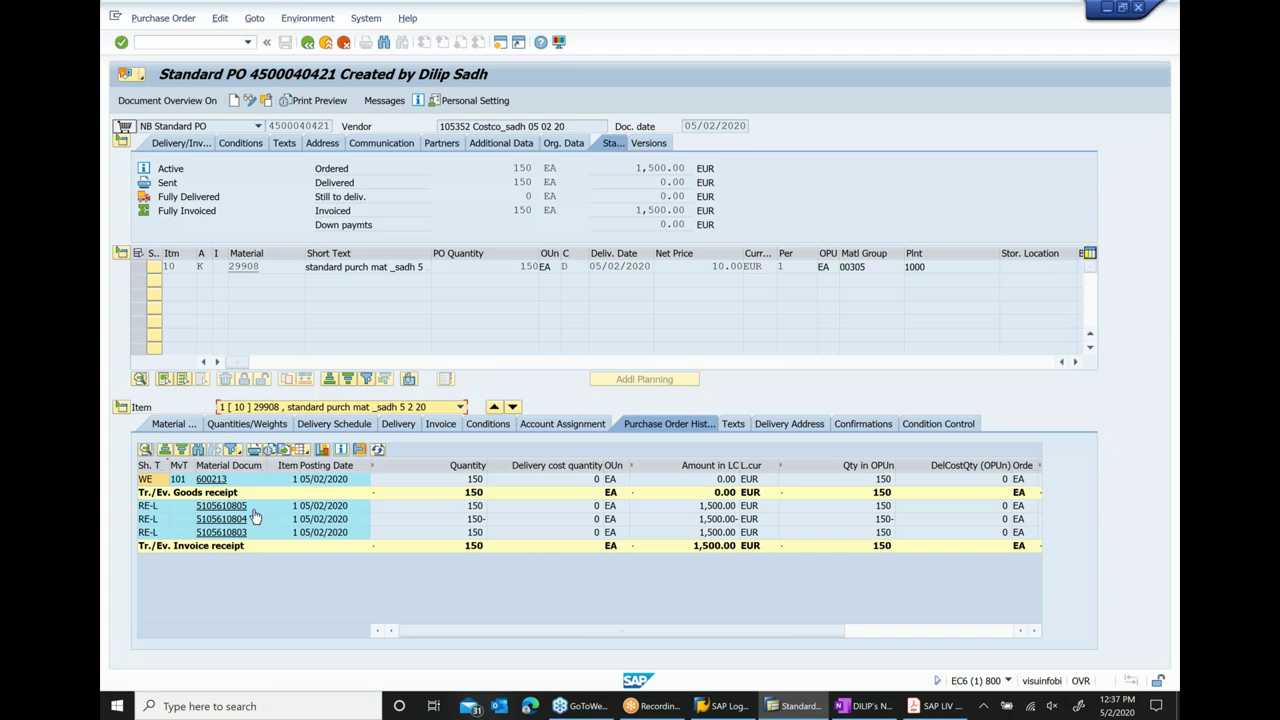
# - Compare the invoice documents in the purchase order history with the OneNote notes, check the invoiced quantity in the PO status, and leave the order
pyautogui.click(865, 706)
pyautogui.scroll(3, 810, 508)
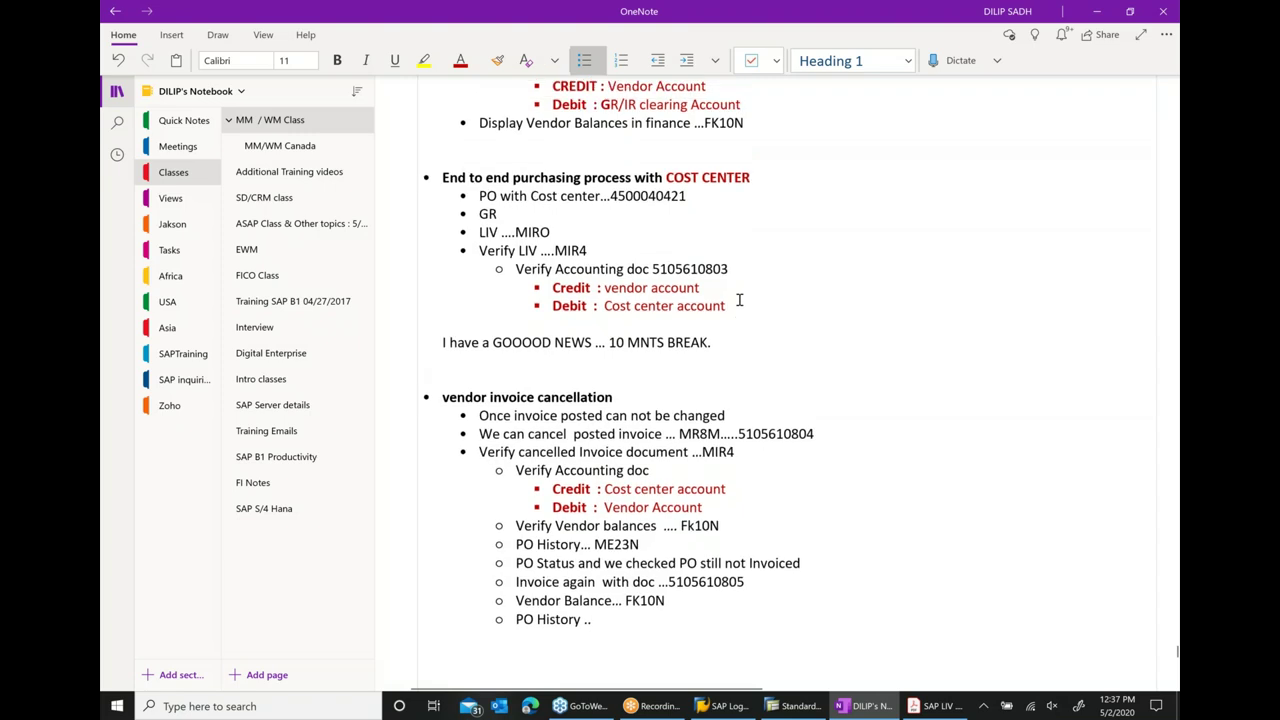
pyautogui.scroll(-3, 786, 355)
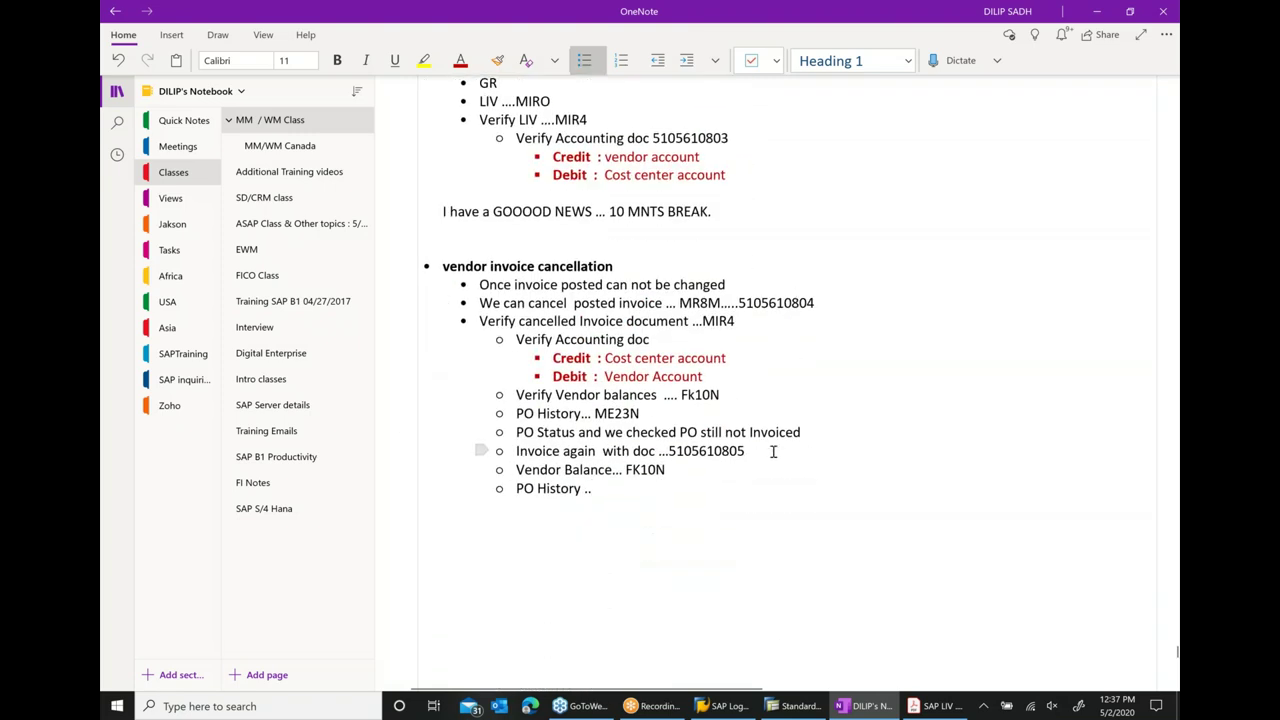
pyautogui.click(789, 703)
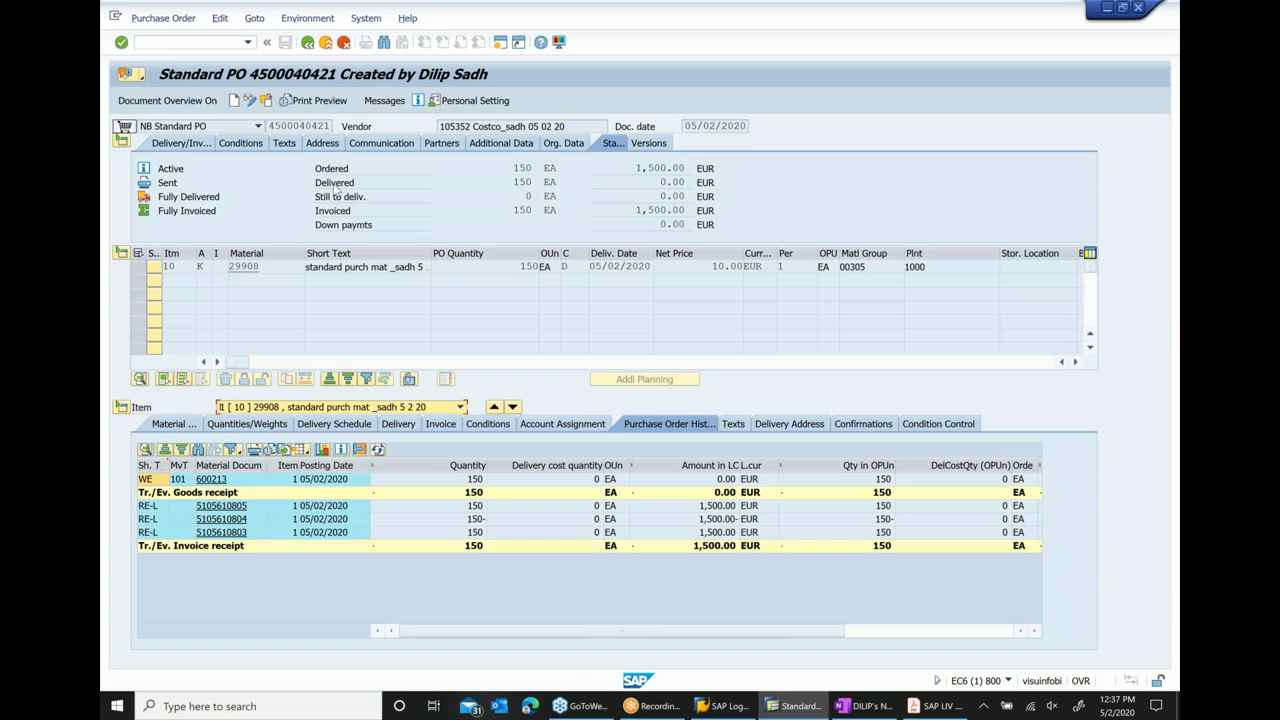
pyautogui.doubleClick(522, 210)
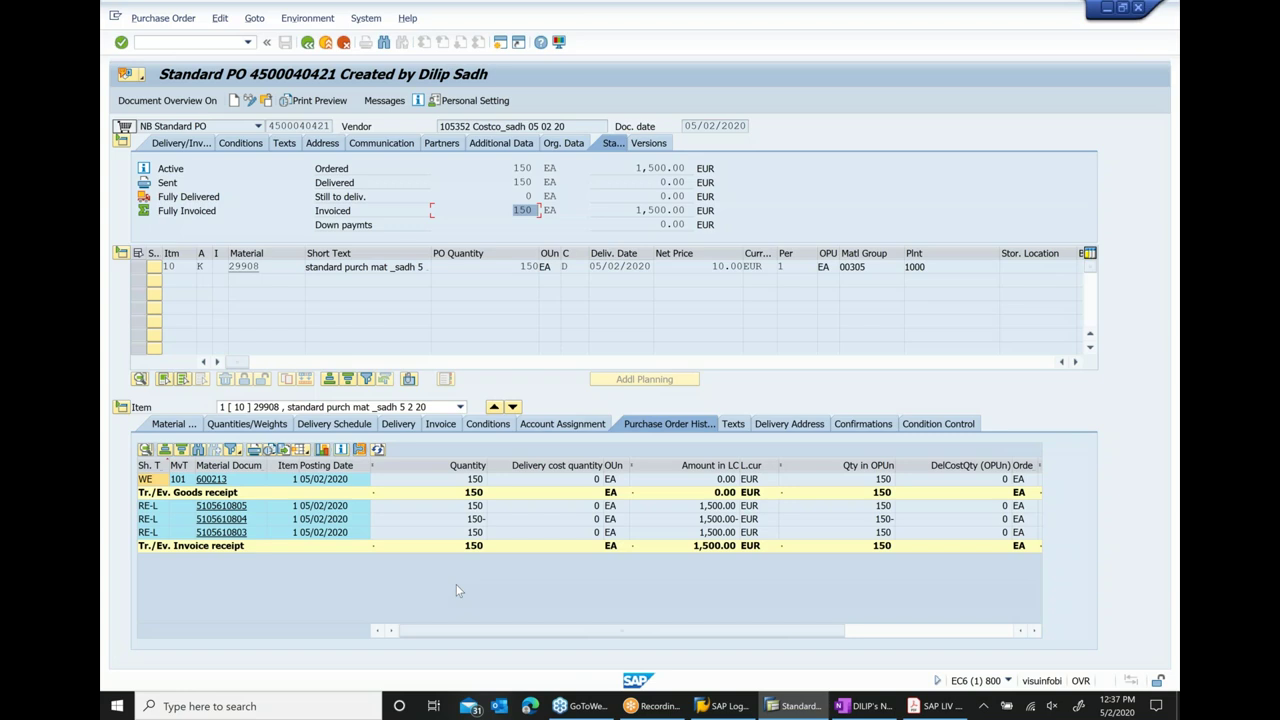
pyautogui.moveTo(795, 706)
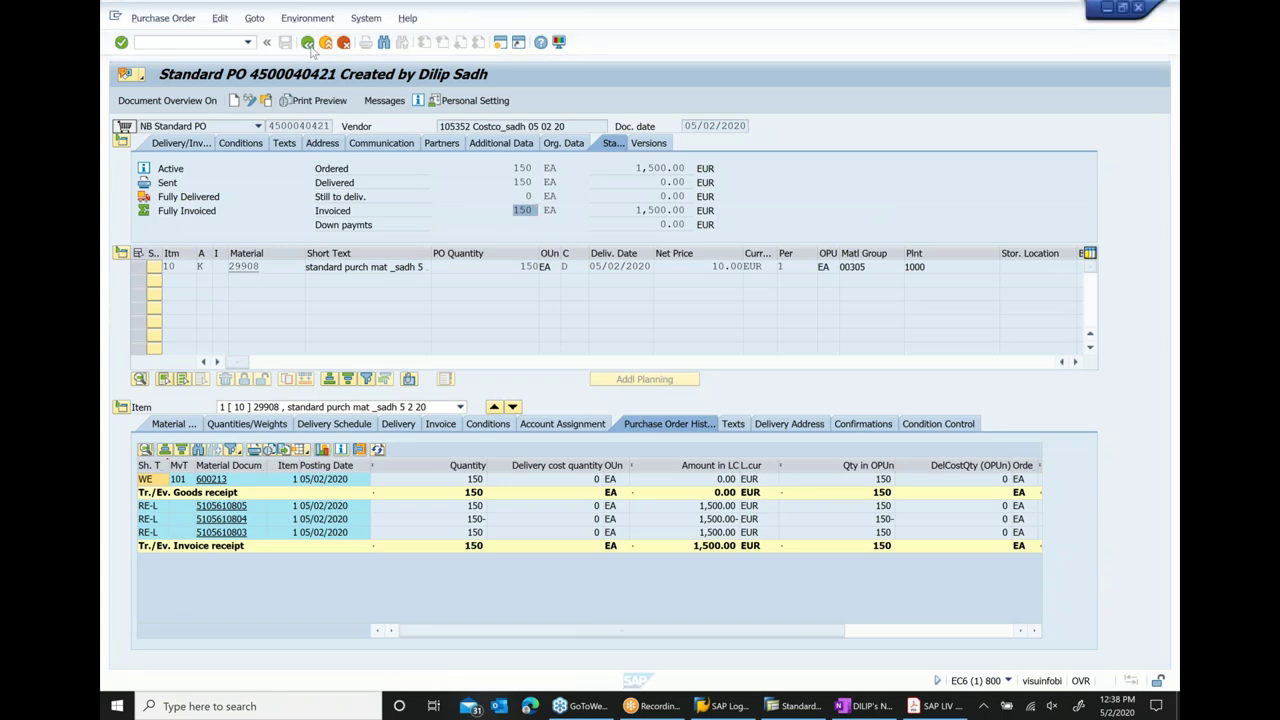
pyautogui.click(309, 44)
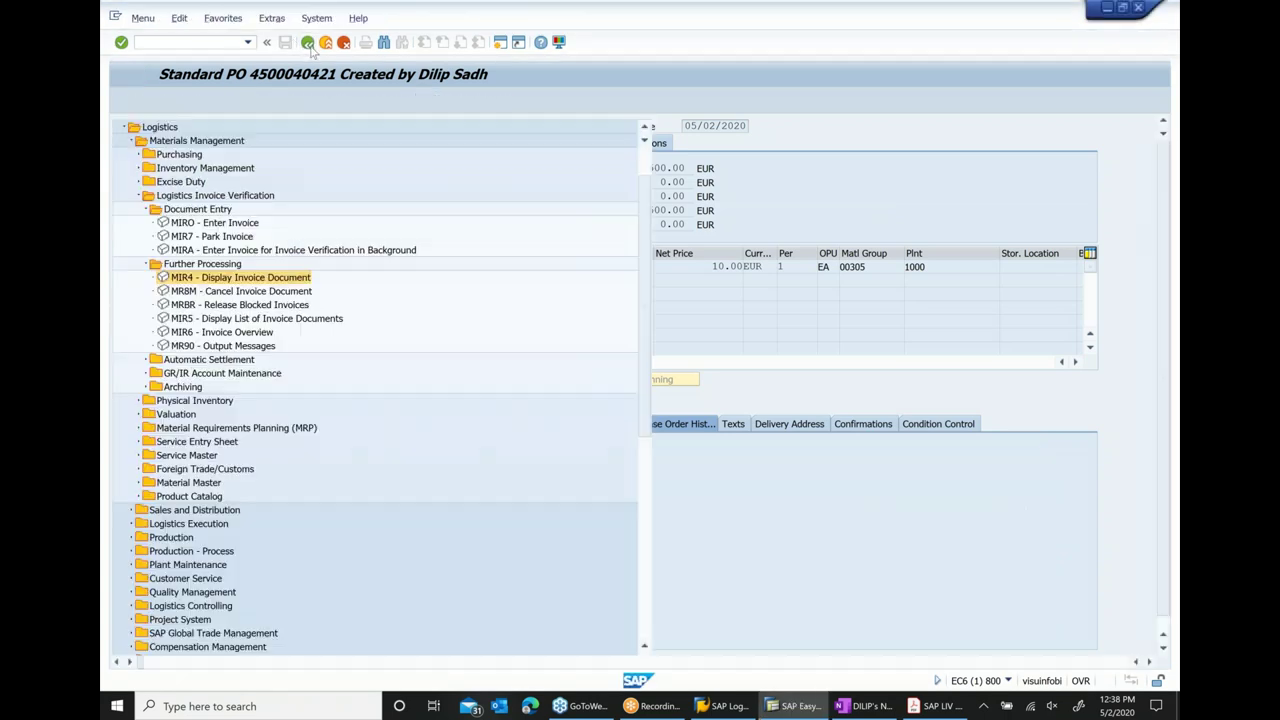
# - Add the top-level bullet "Do Vendor credit memo" below the PO History line in the OneNote notes
pyautogui.click(858, 708)
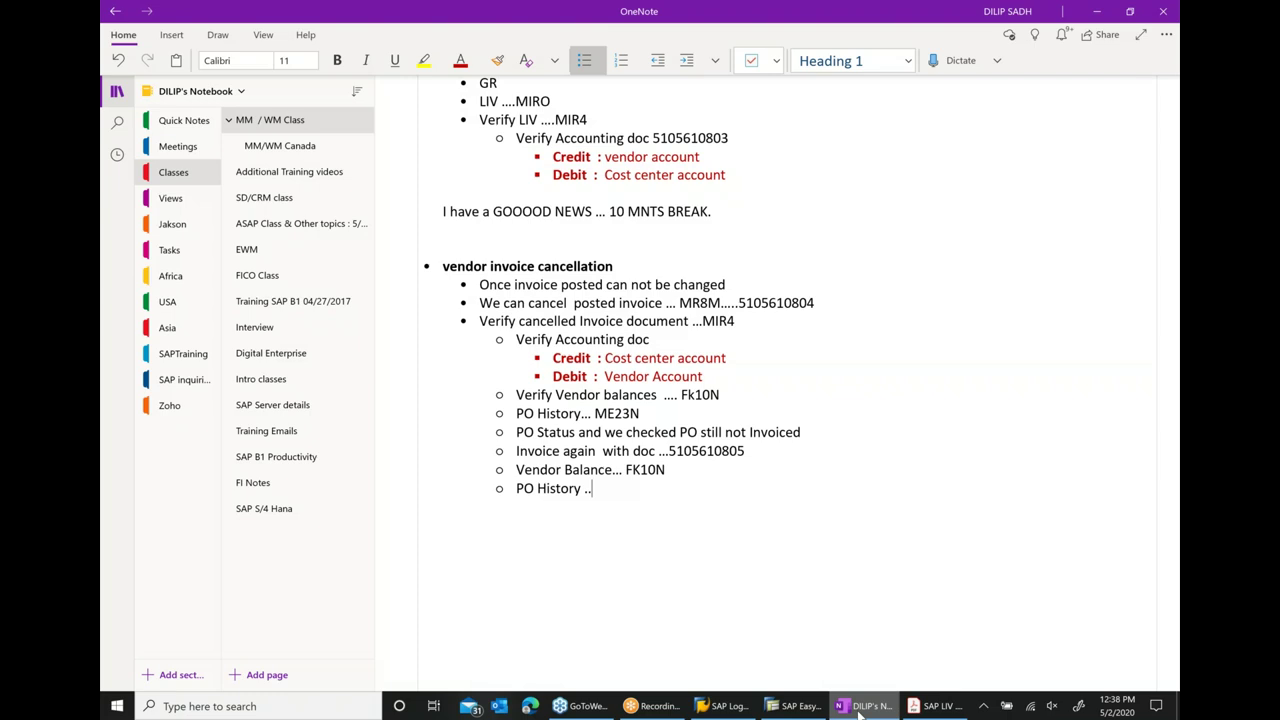
pyautogui.press('Return')
pyautogui.press('Return')
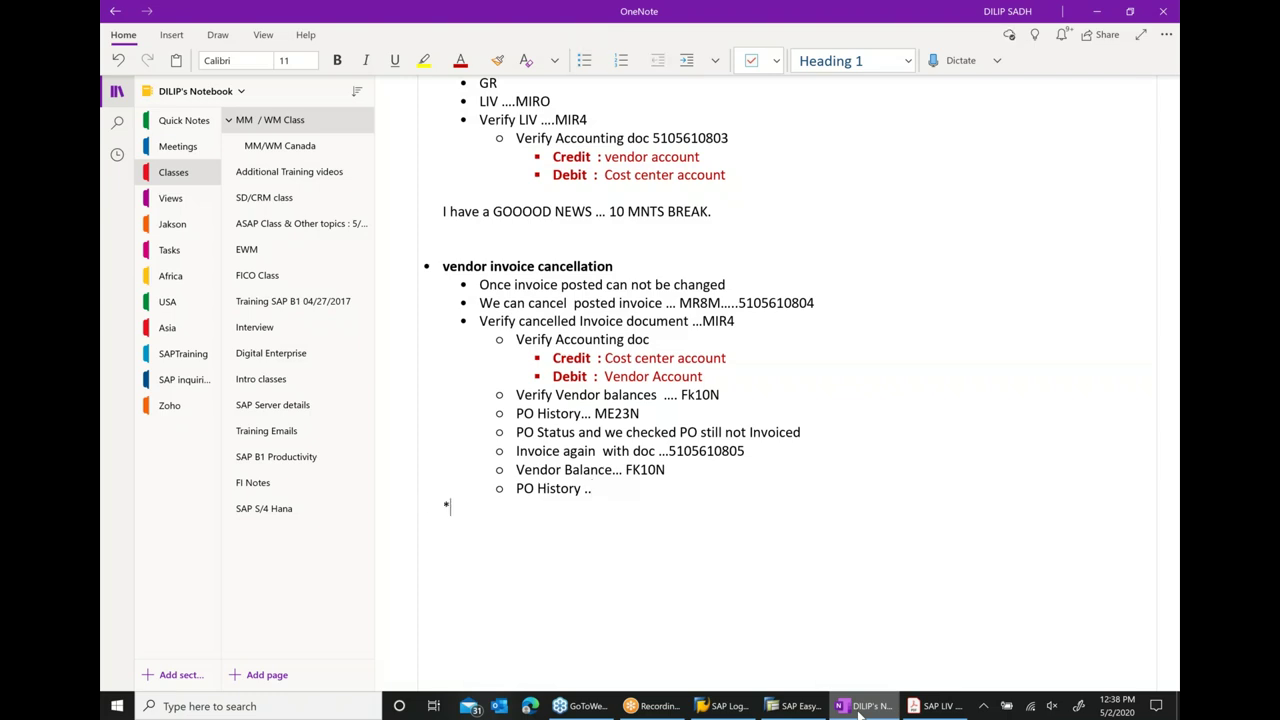
pyautogui.hotkey('ctrl', '.')
pyautogui.write('Do V')
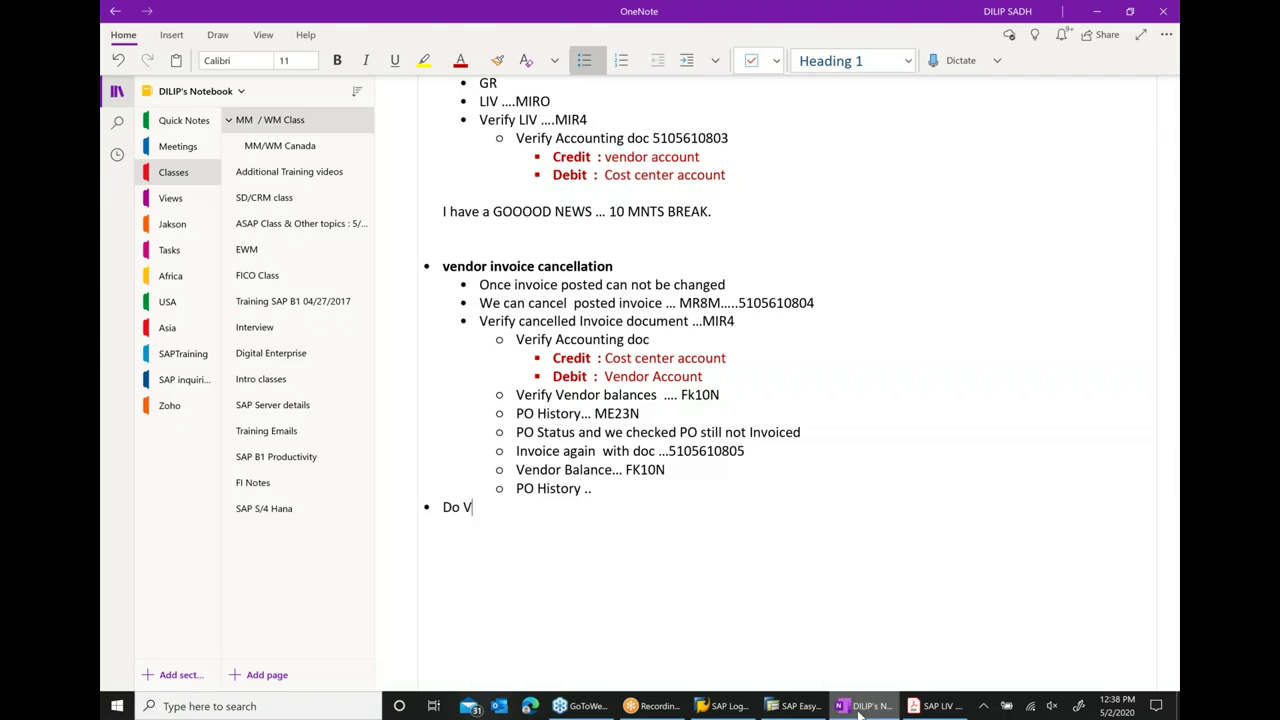
pyautogui.write('endor credit memo')
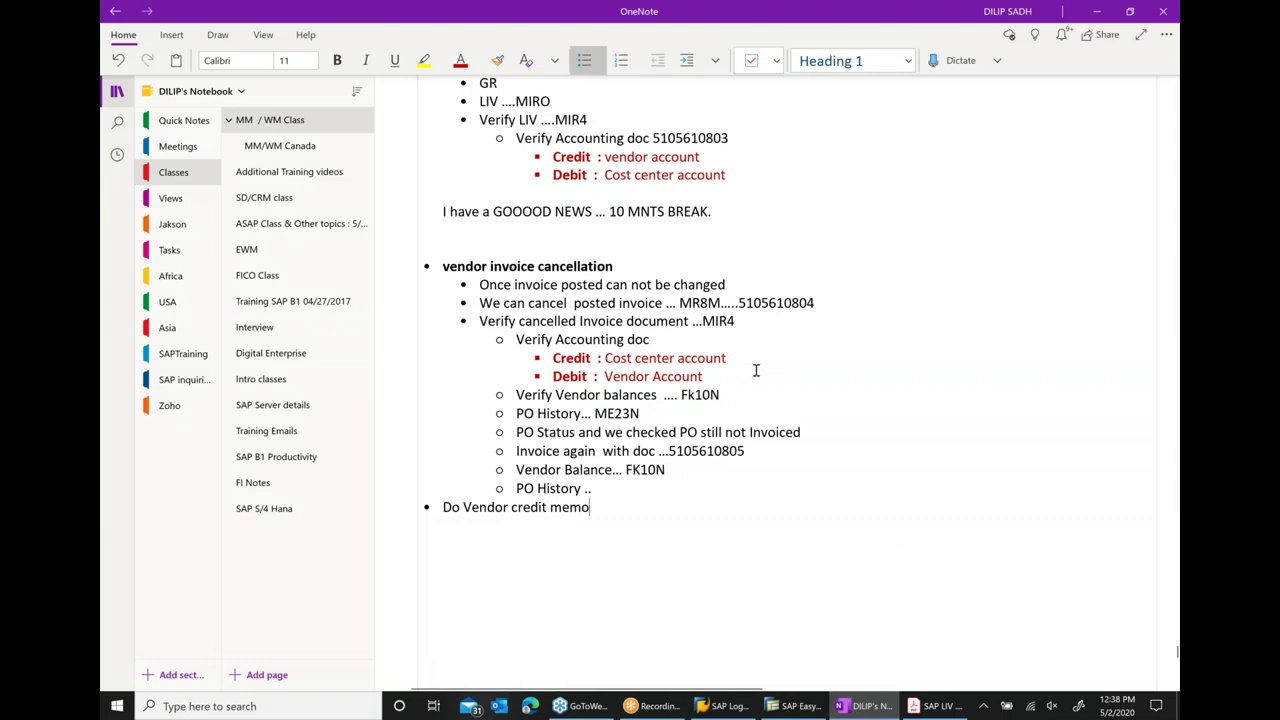
pyautogui.scroll(-1, 745, 410)
# - Switch to SAP, start a new standard purchase order with ME21N and enter the Costco vendor from the previous entries
pyautogui.hotkey('alt', 'Tab')
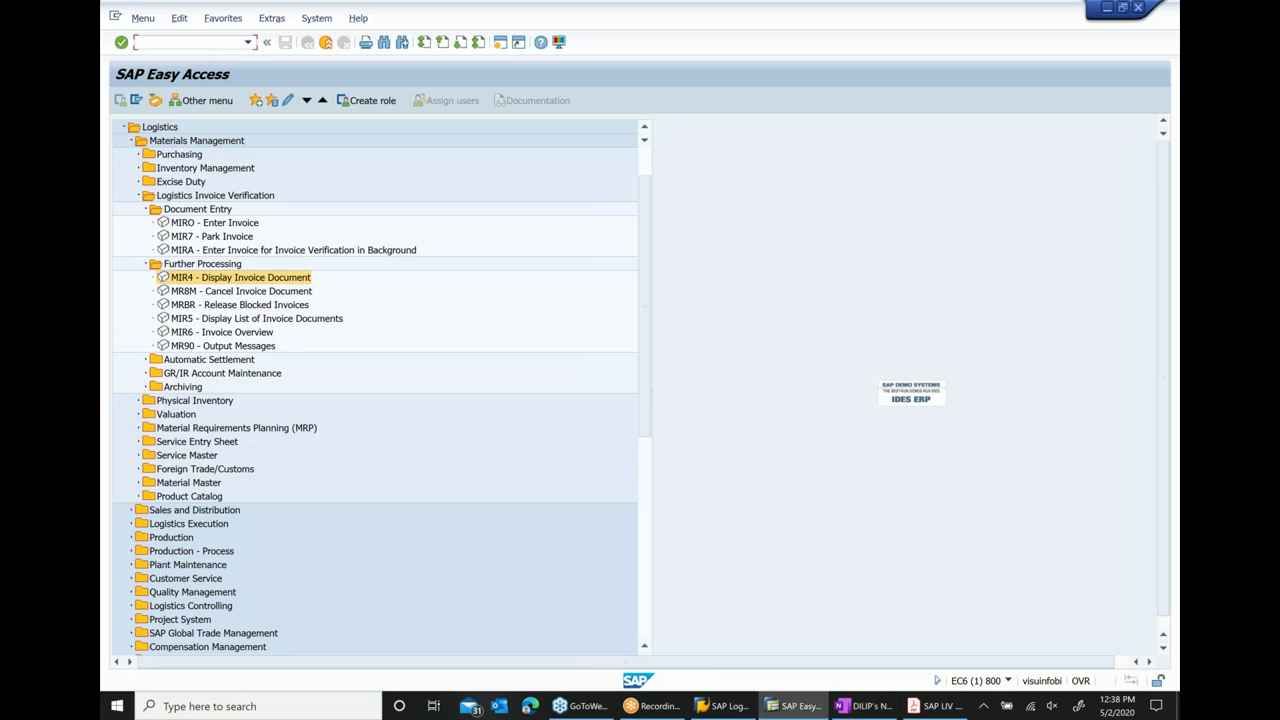
pyautogui.write('me21n')
pyautogui.press('Return')
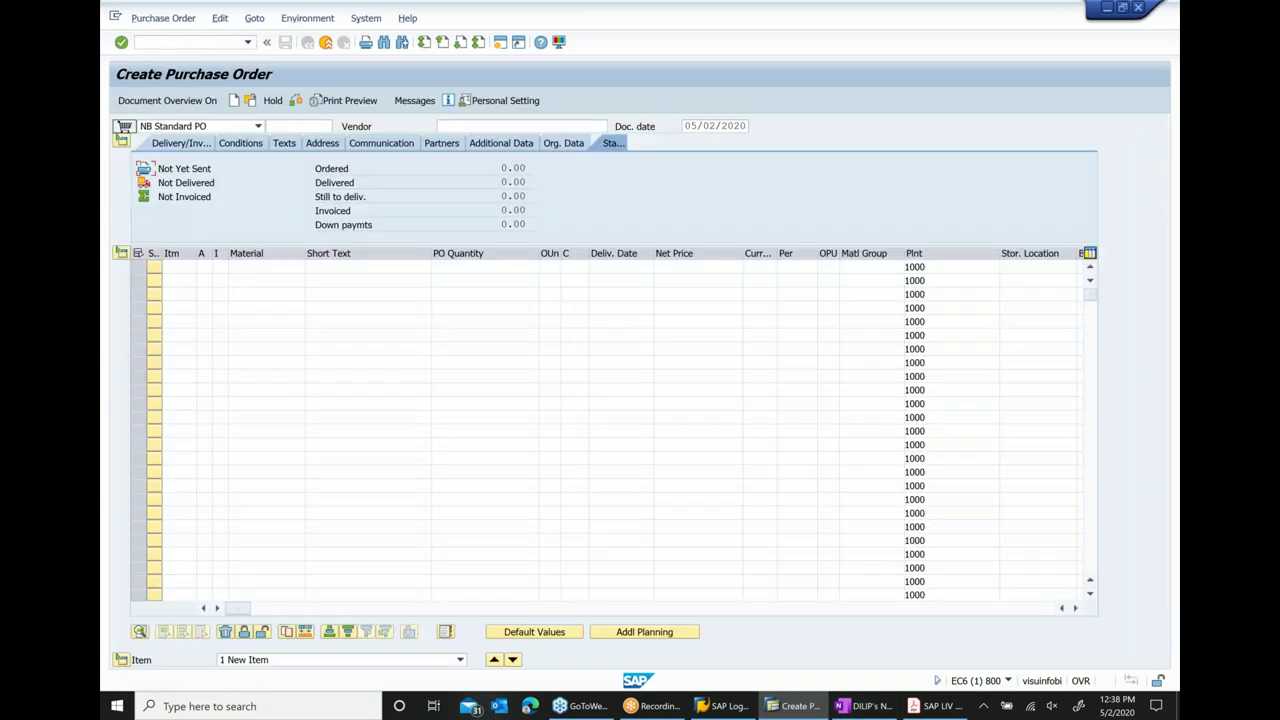
pyautogui.press('BackSpace')
pyautogui.press('Down')
pyautogui.press('Return')
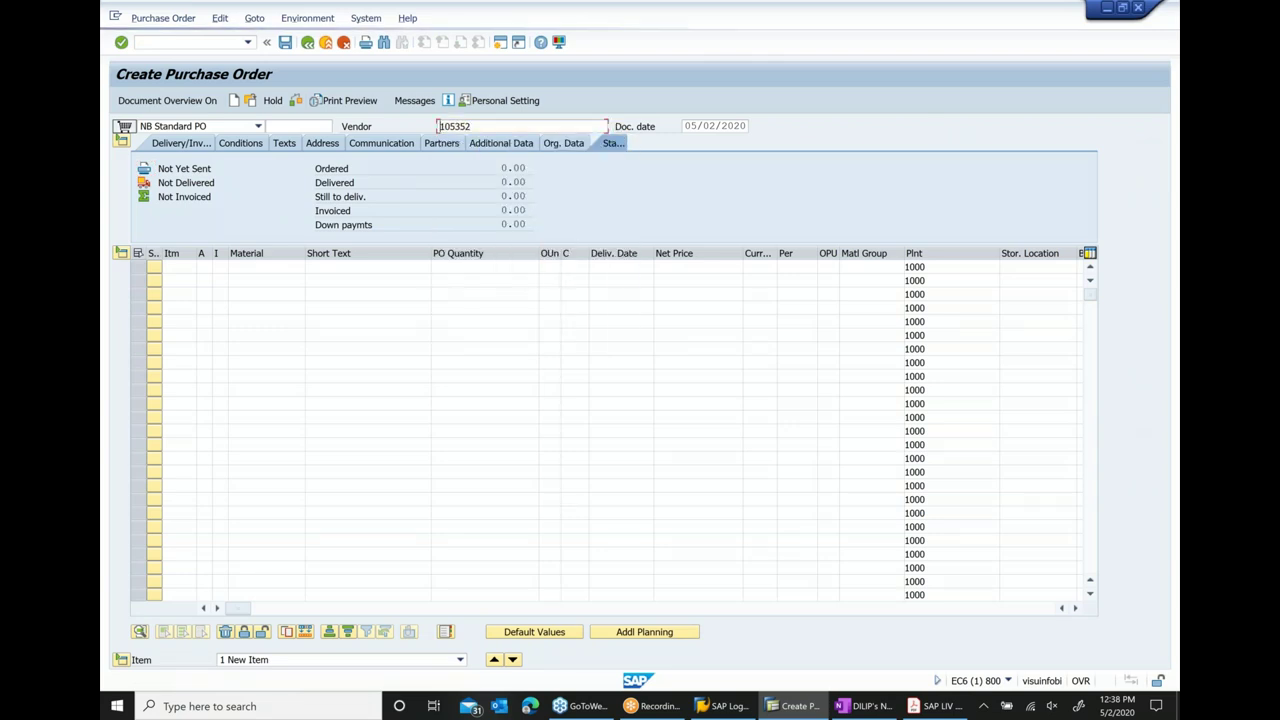
# - Enter an order item for material 29908 with a quantity of 10 at plant 1000
pyautogui.click(283, 268)
pyautogui.press('BackSpace')
pyautogui.press('Down')
pyautogui.press('Return')
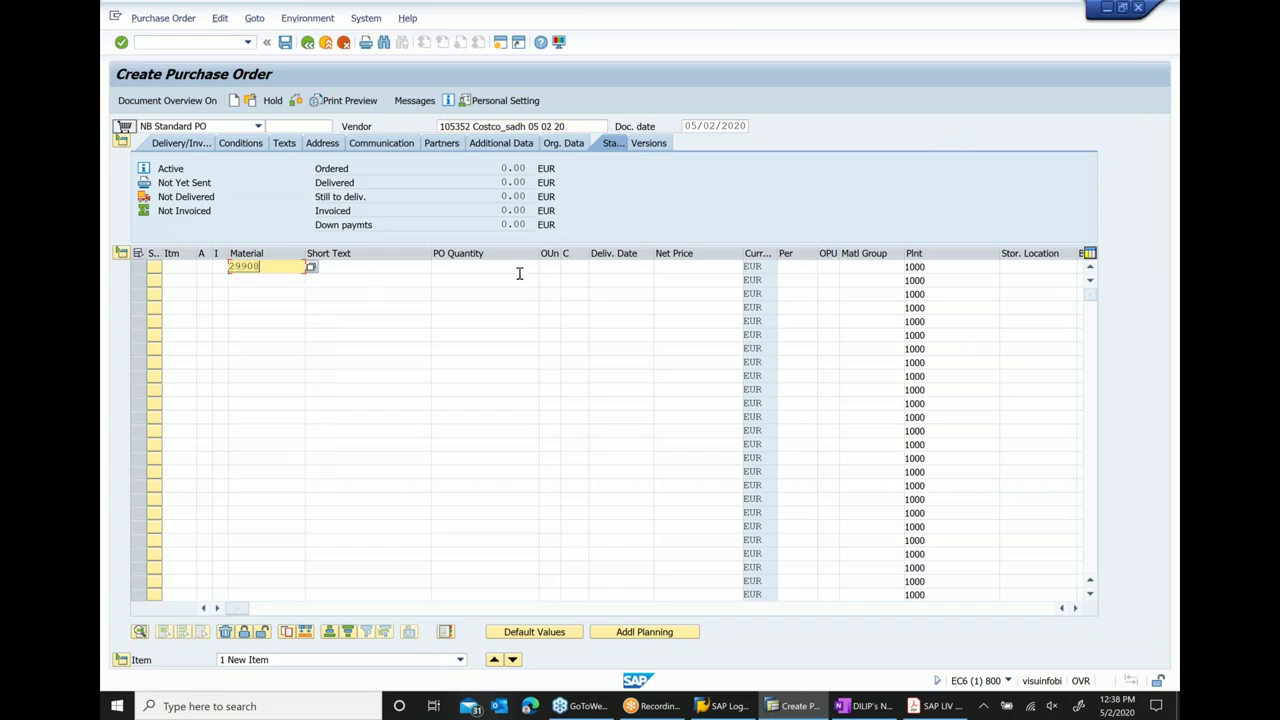
pyautogui.click(486, 268)
pyautogui.write('10')
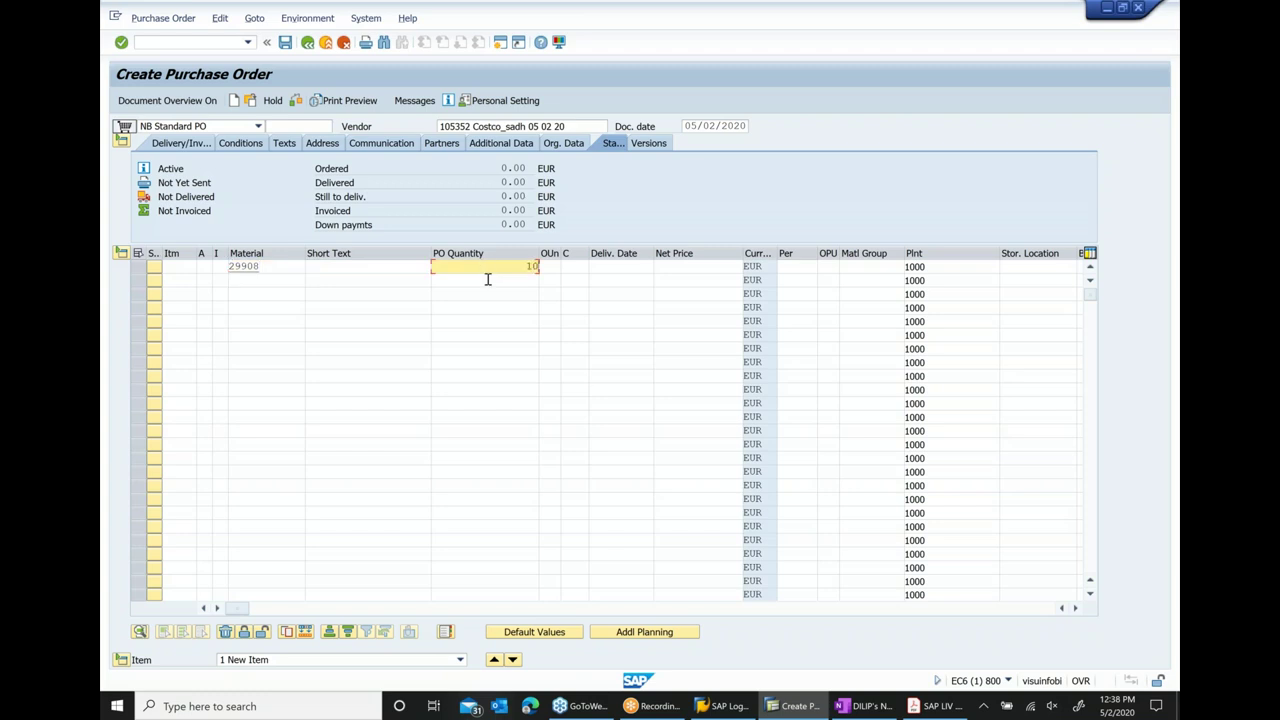
pyautogui.press('Return')
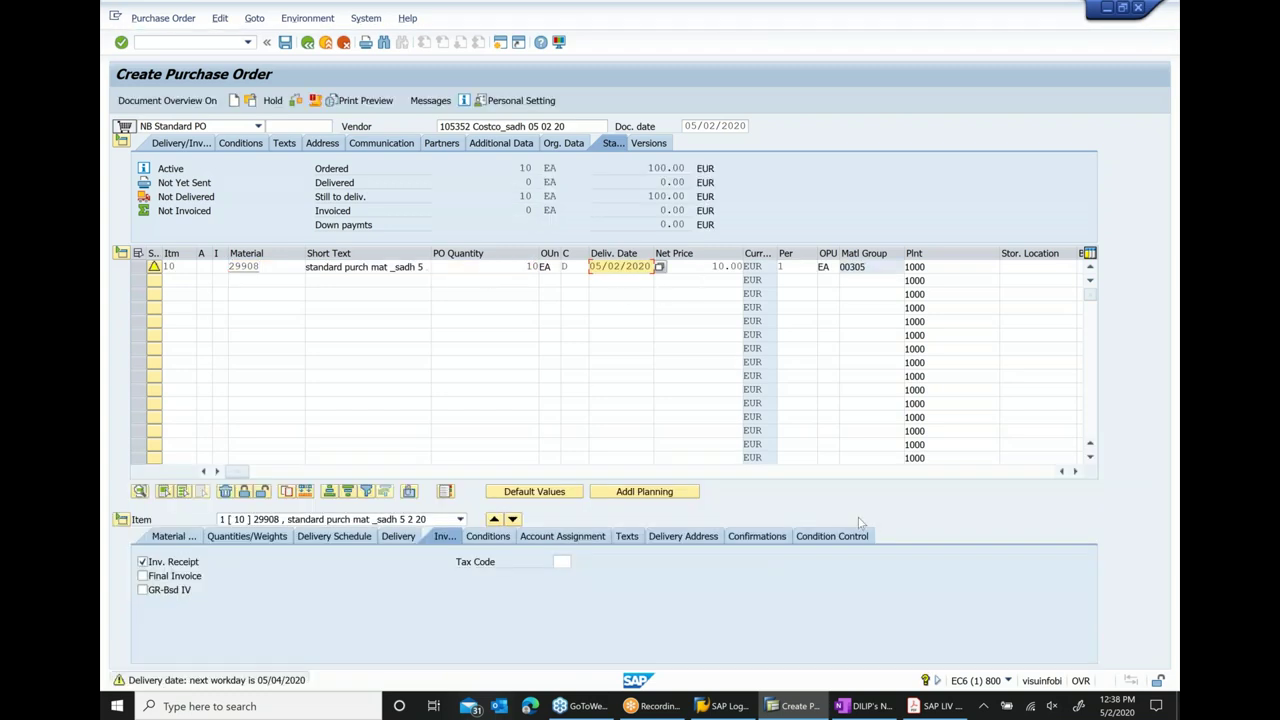
# - Mark order item 10 as a returns item and save the purchase order
pyautogui.click(1076, 471)
pyautogui.click(1076, 471)
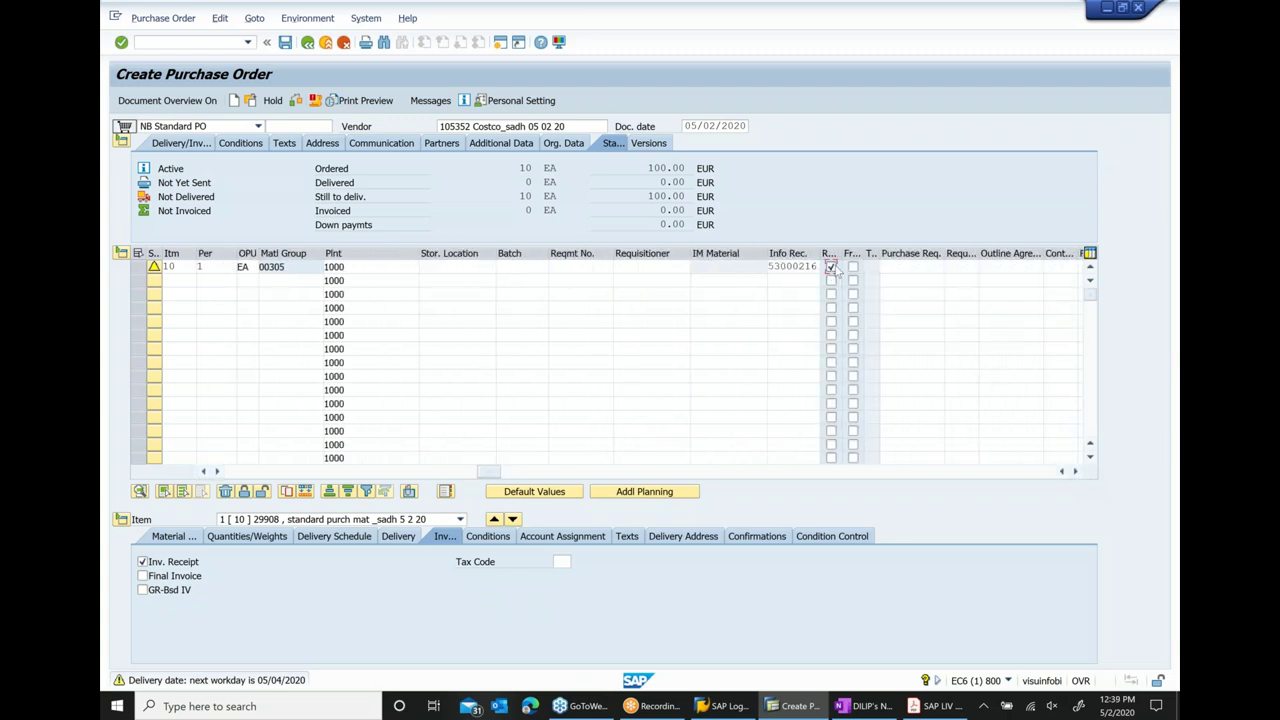
pyautogui.click(831, 267)
pyautogui.click(285, 43)
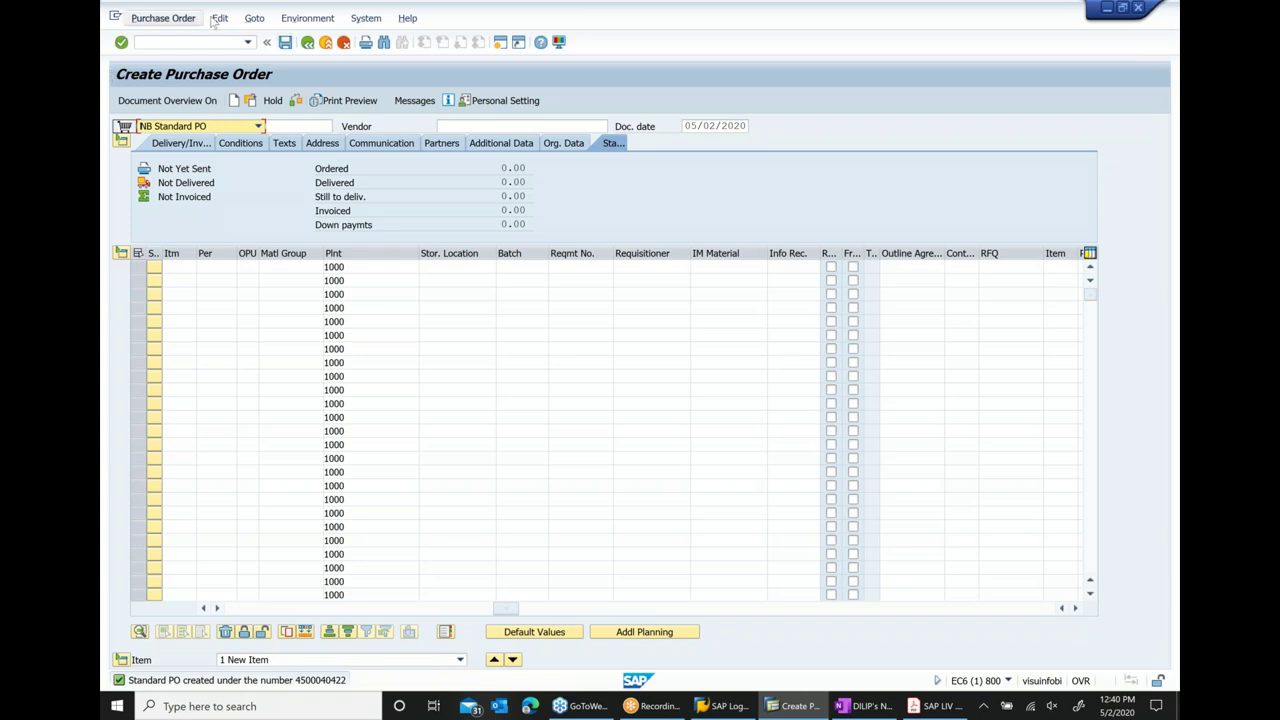
# - Copy the new purchase order's number from the document selection dialog and load that order for goods receipt in MIGO
pyautogui.click(163, 18)
pyautogui.click(160, 29)
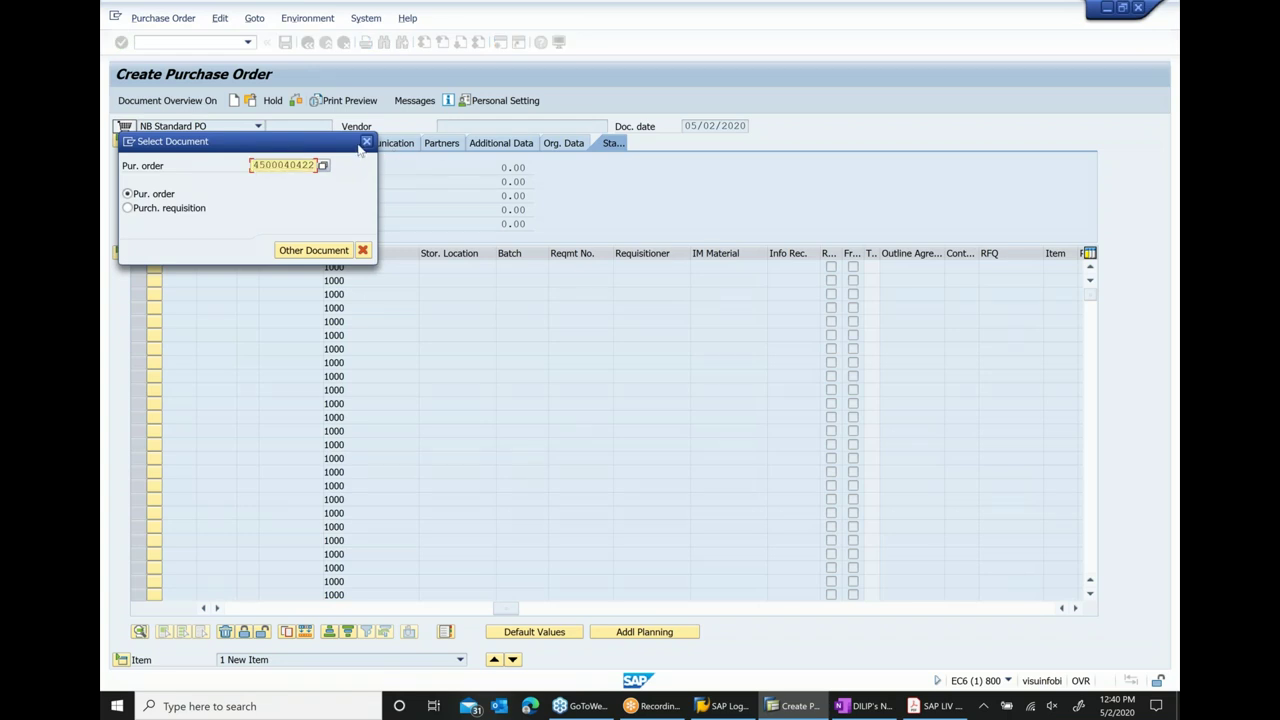
pyautogui.click(367, 143)
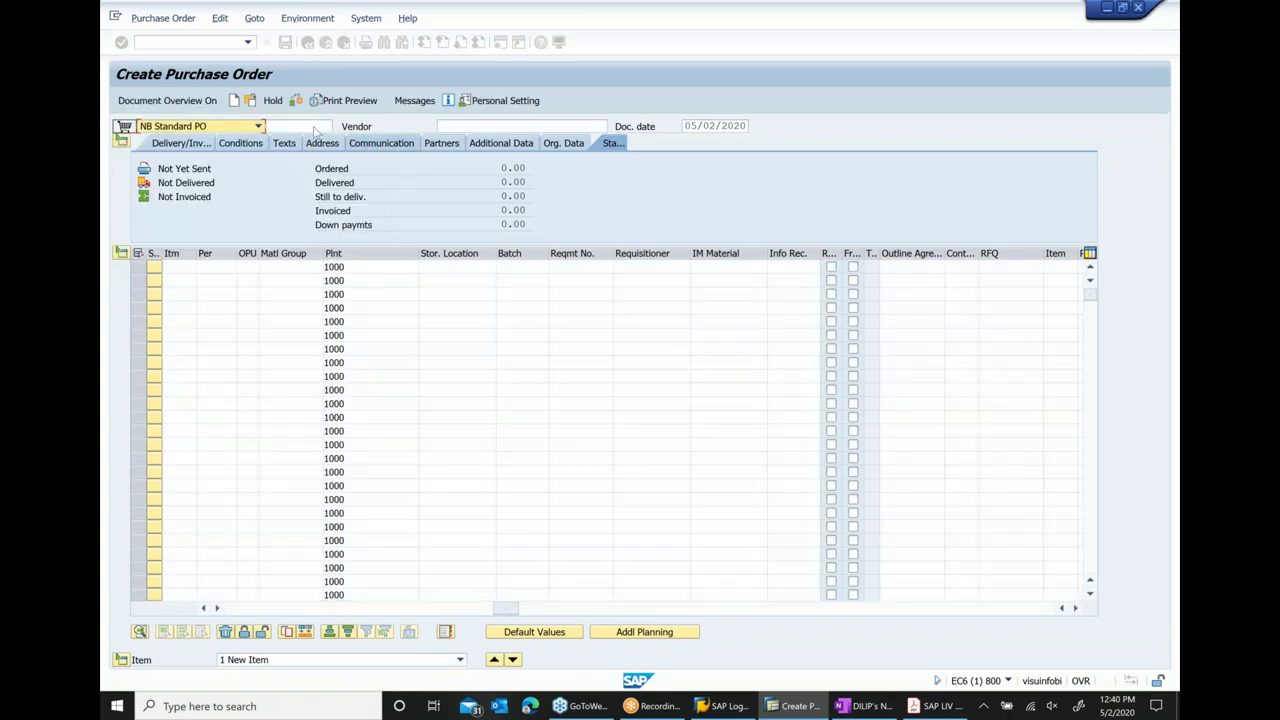
pyautogui.write('nmigo')
pyautogui.press('Return')
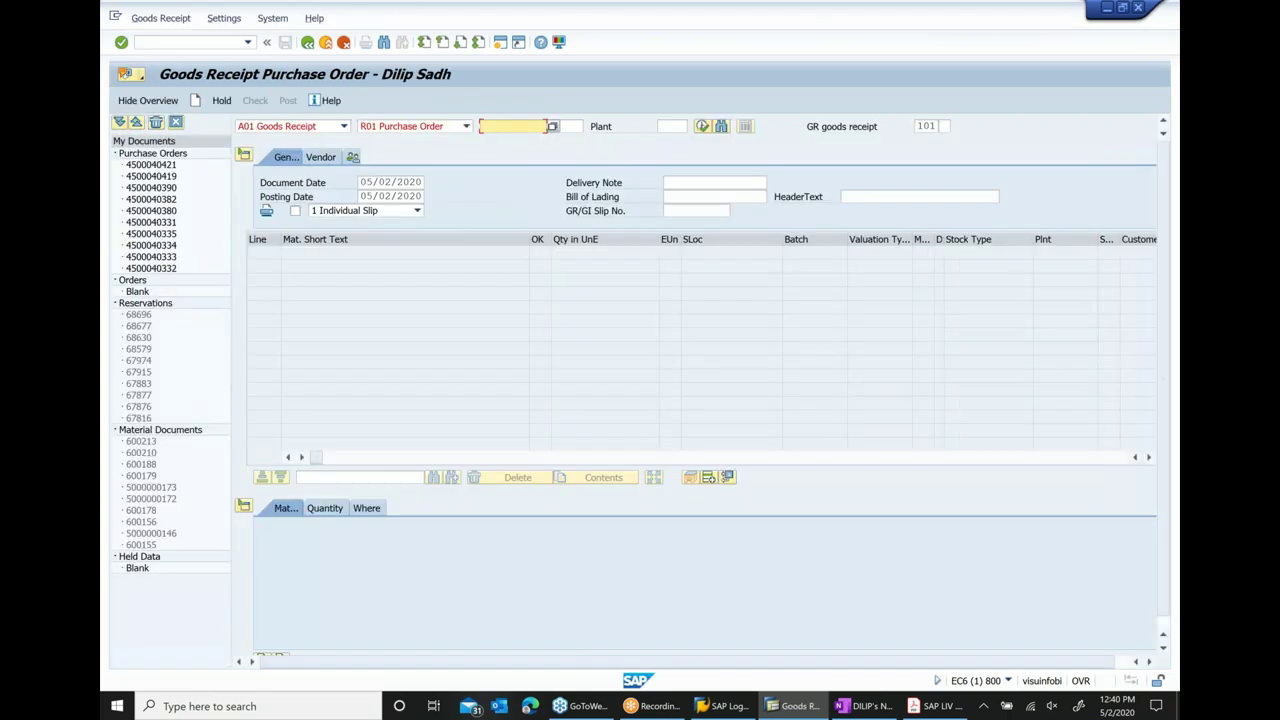
pyautogui.hotkey('ctrl', 'v')
pyautogui.press('Return')
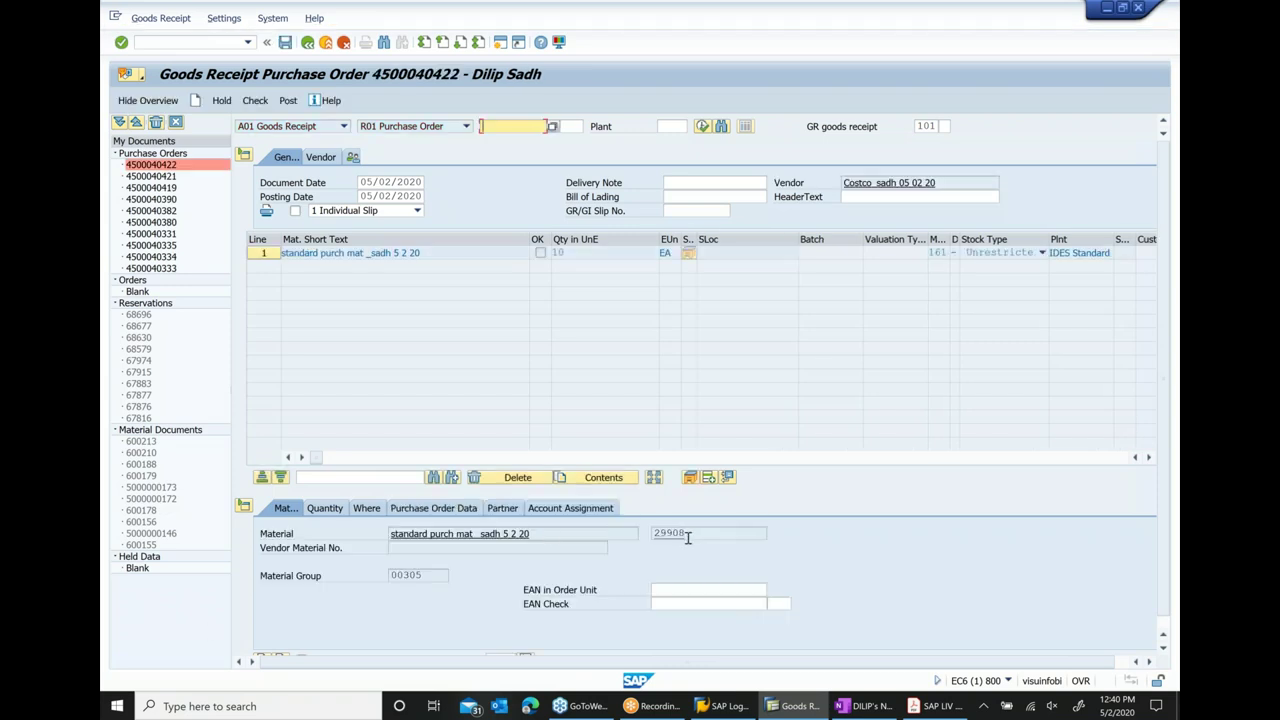
# - Review the return item's material, quantity and movement type details in the goods receipt
pyautogui.moveTo(688, 534); pyautogui.dragTo(653, 534)
pyautogui.click(325, 508)
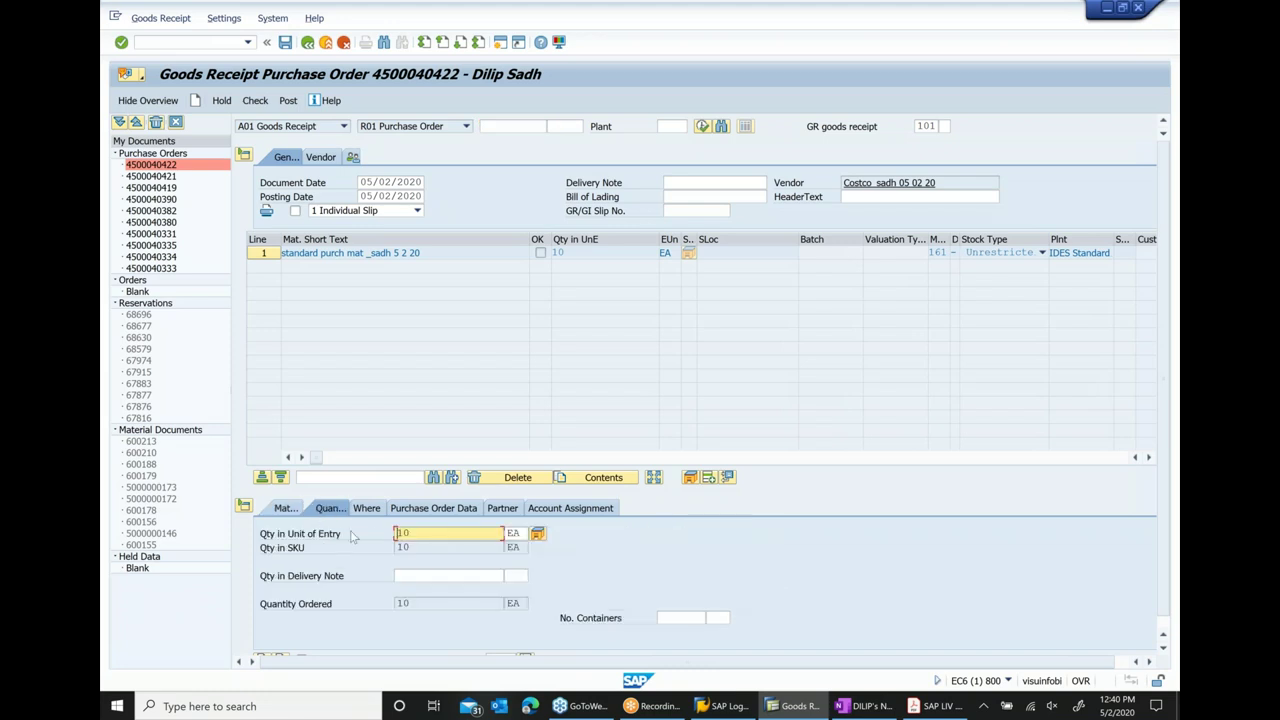
pyautogui.click(368, 509)
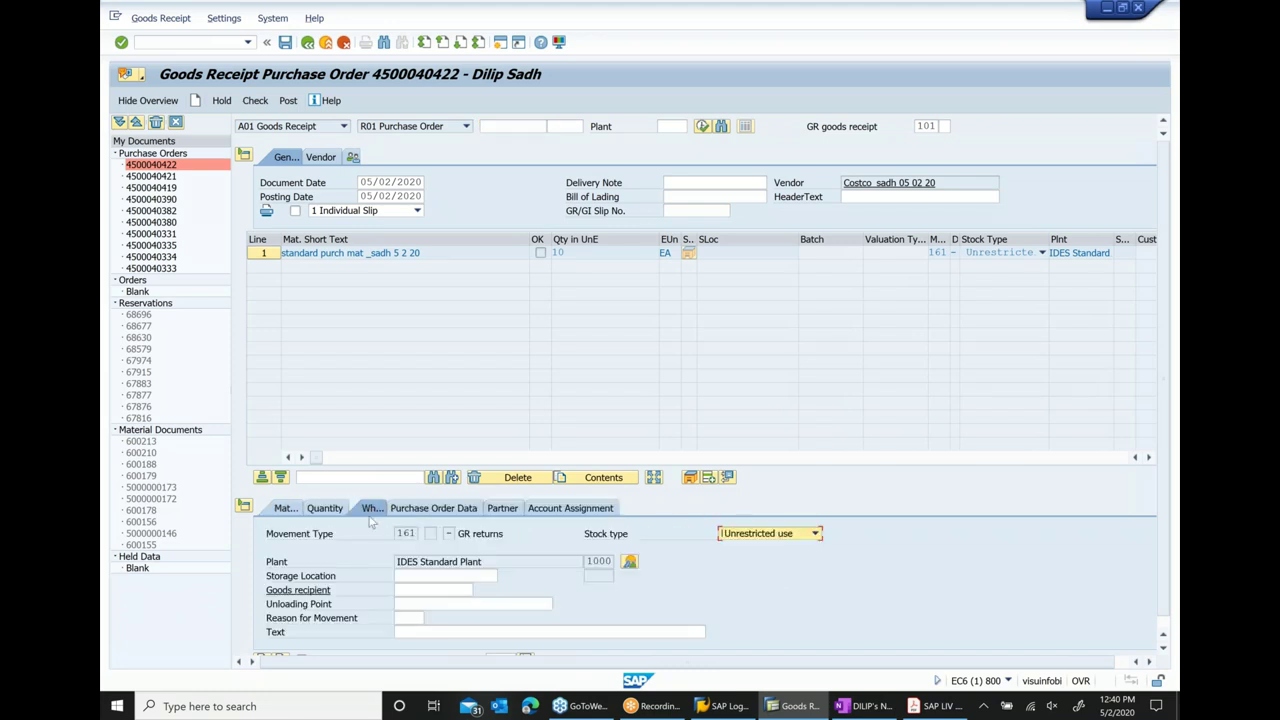
pyautogui.click(400, 533)
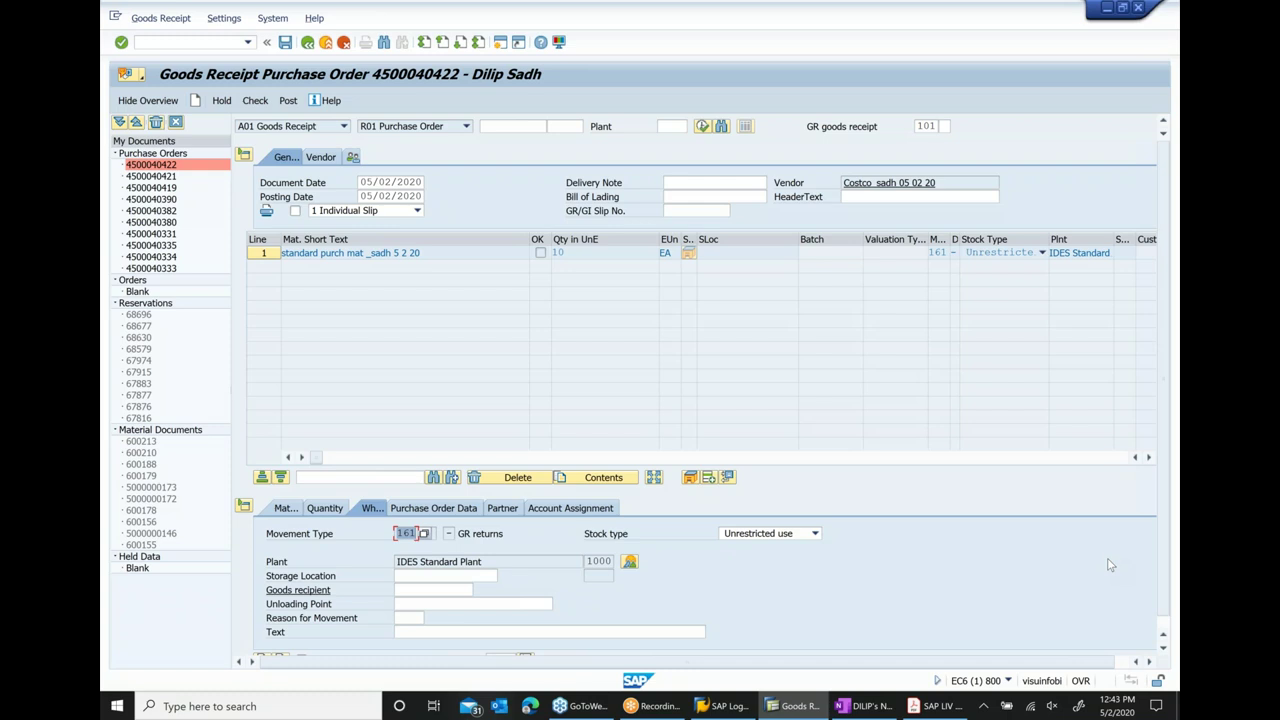
pyautogui.click(449, 535)
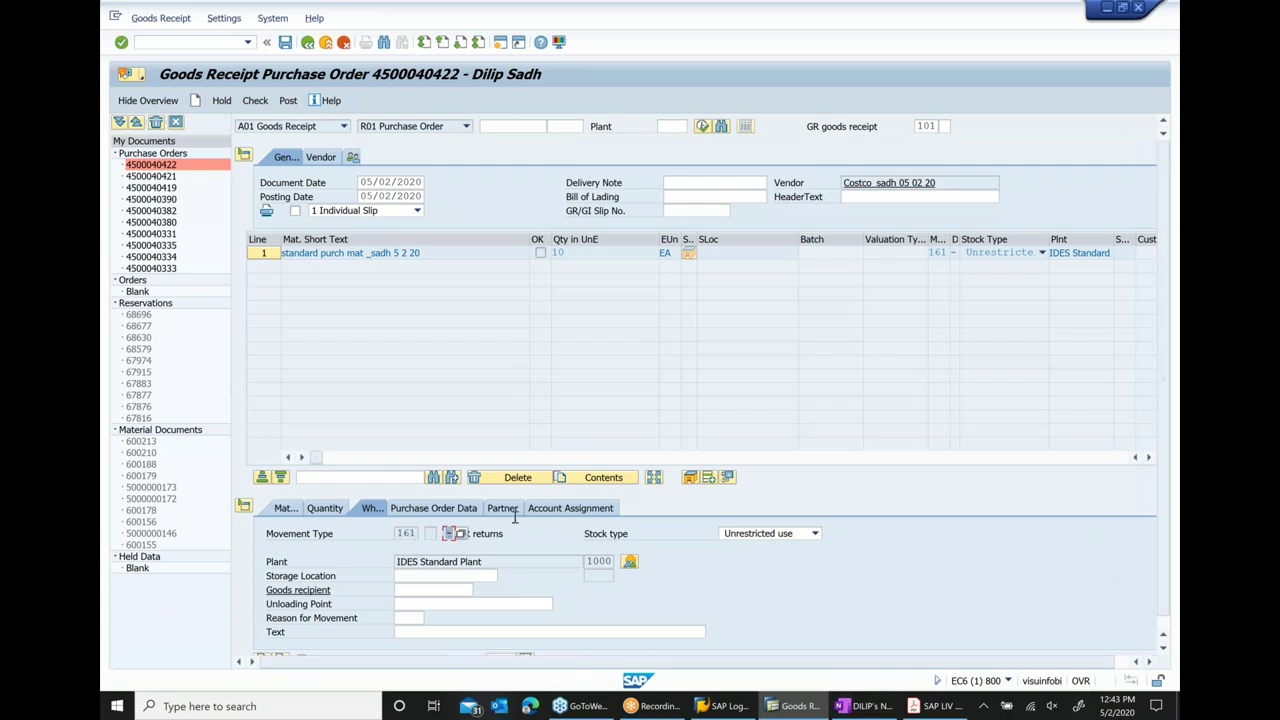
# - Set the storage location of the return item to 0001
pyautogui.click(465, 577)
pyautogui.write('0001')
pyautogui.press('Return')
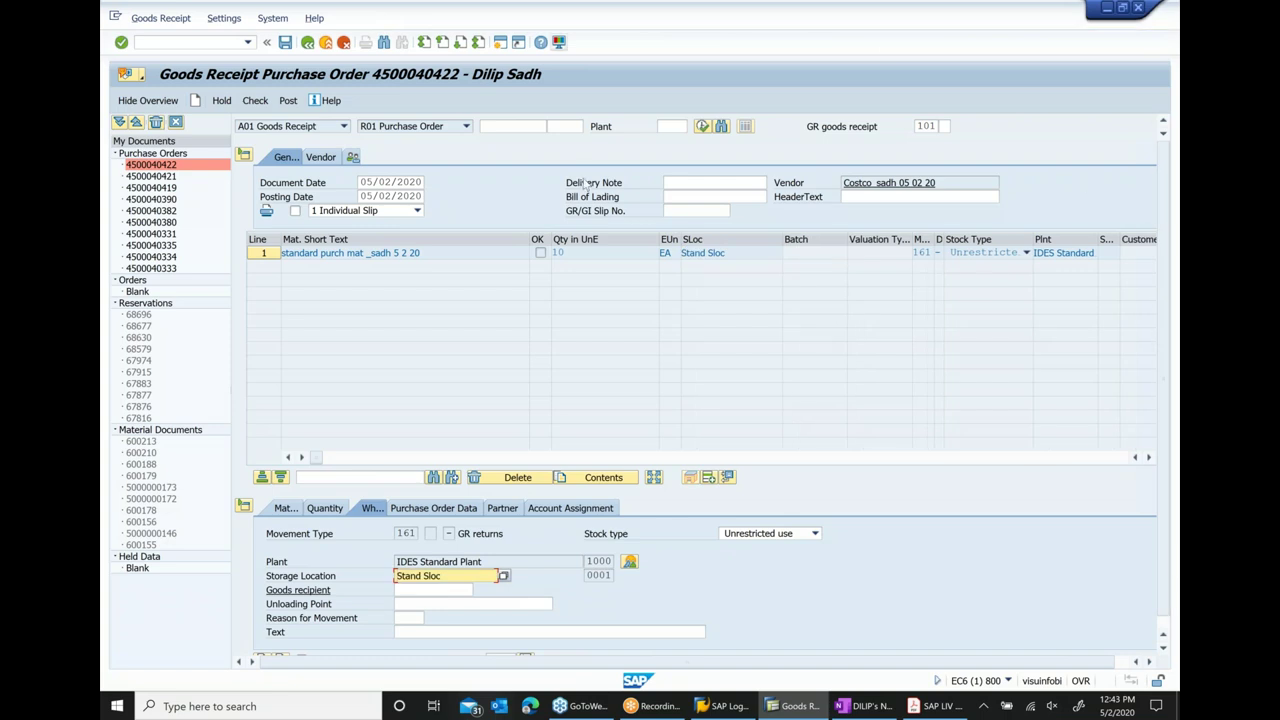
# - Flag the return item as OK, check the goods receipt document and post it
pyautogui.click(286, 44)
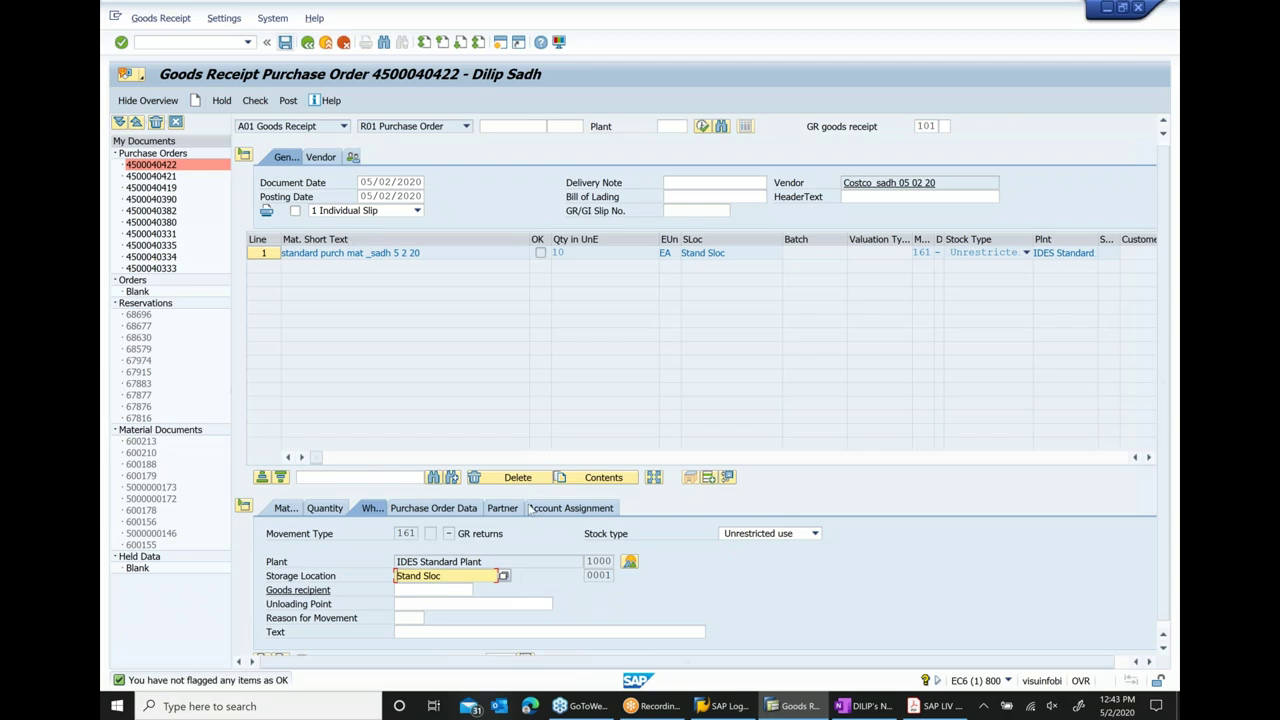
pyautogui.click(302, 648)
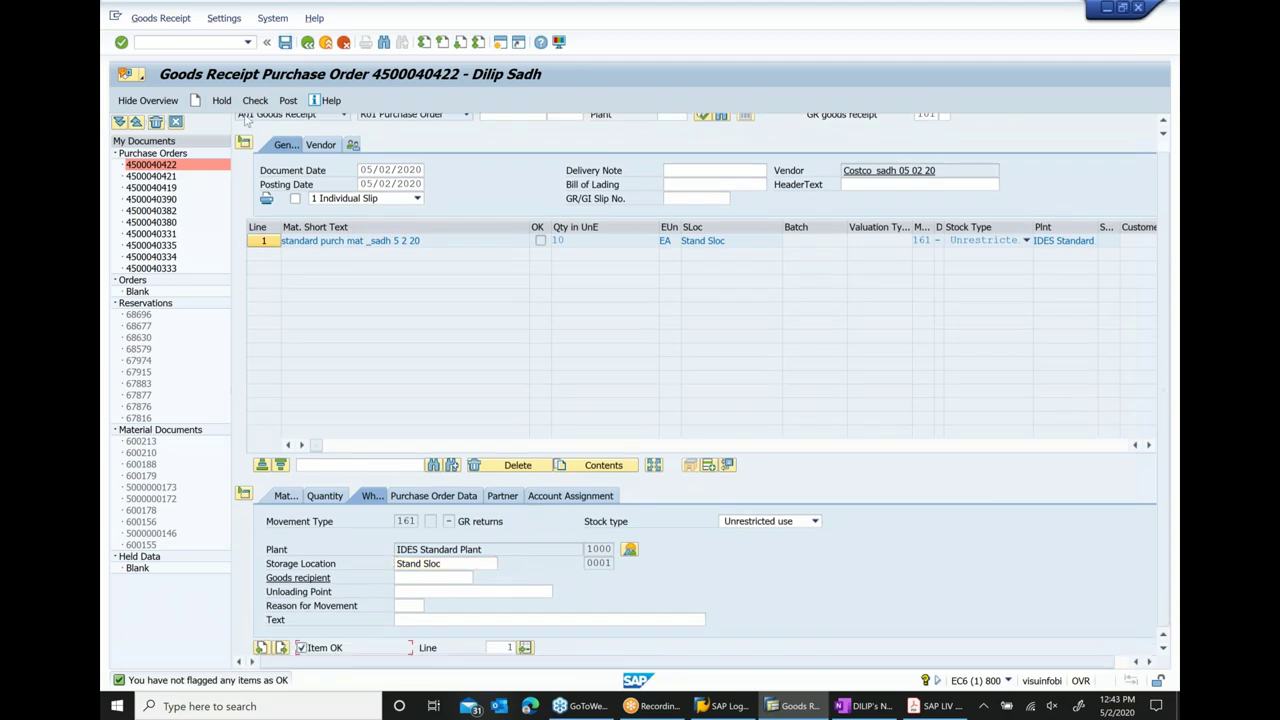
pyautogui.click(255, 100)
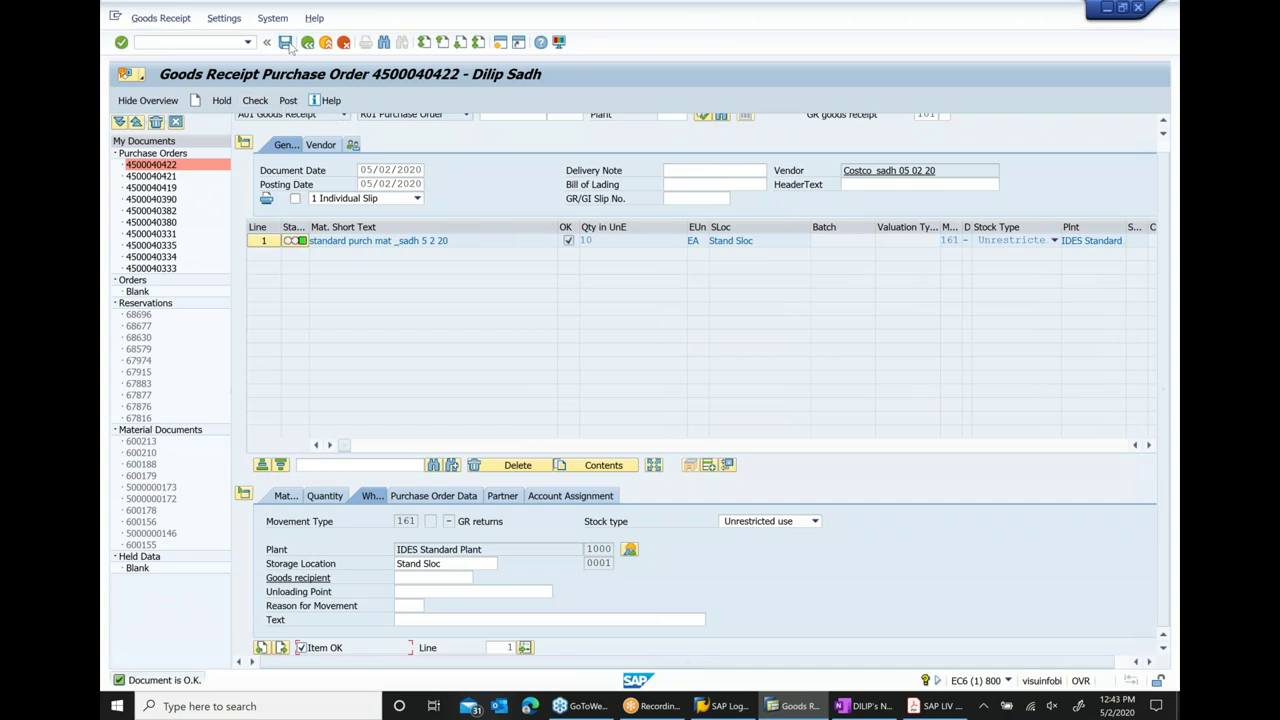
pyautogui.click(285, 43)
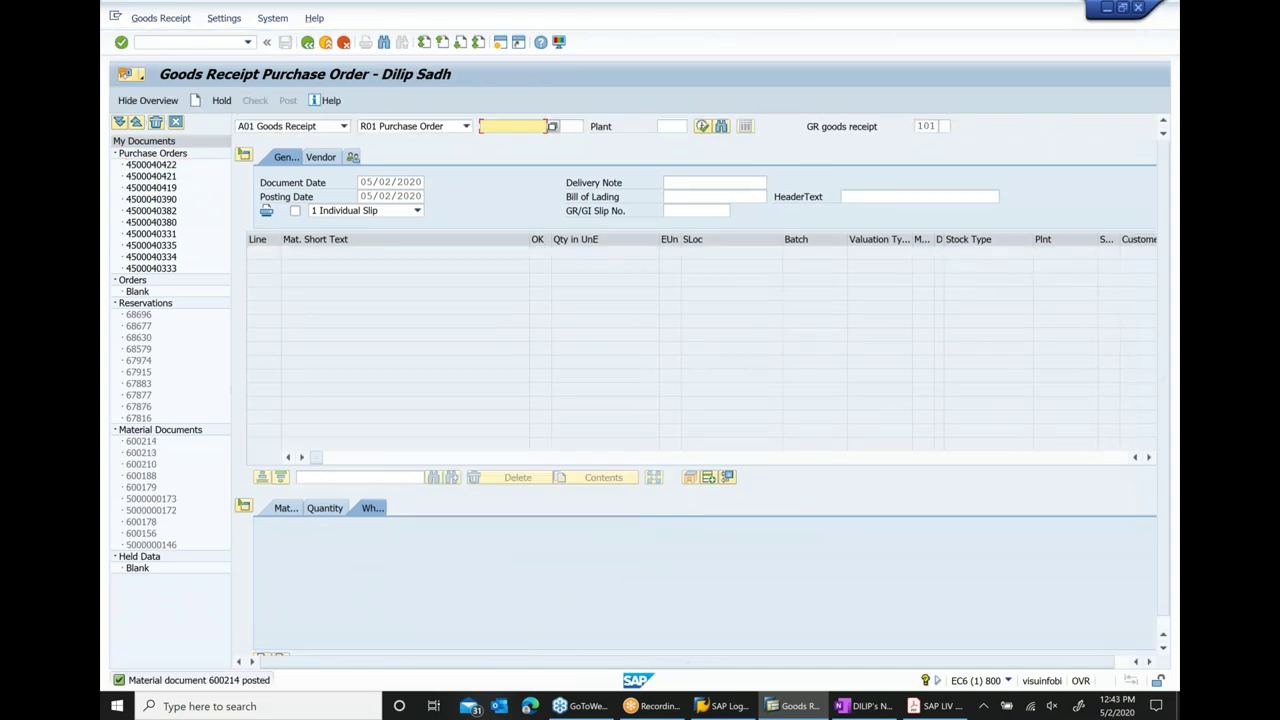
# - Leave the goods receipt, open incoming invoice entry (MIRO) and set the invoice date to 05/02/2020
pyautogui.click(309, 43)
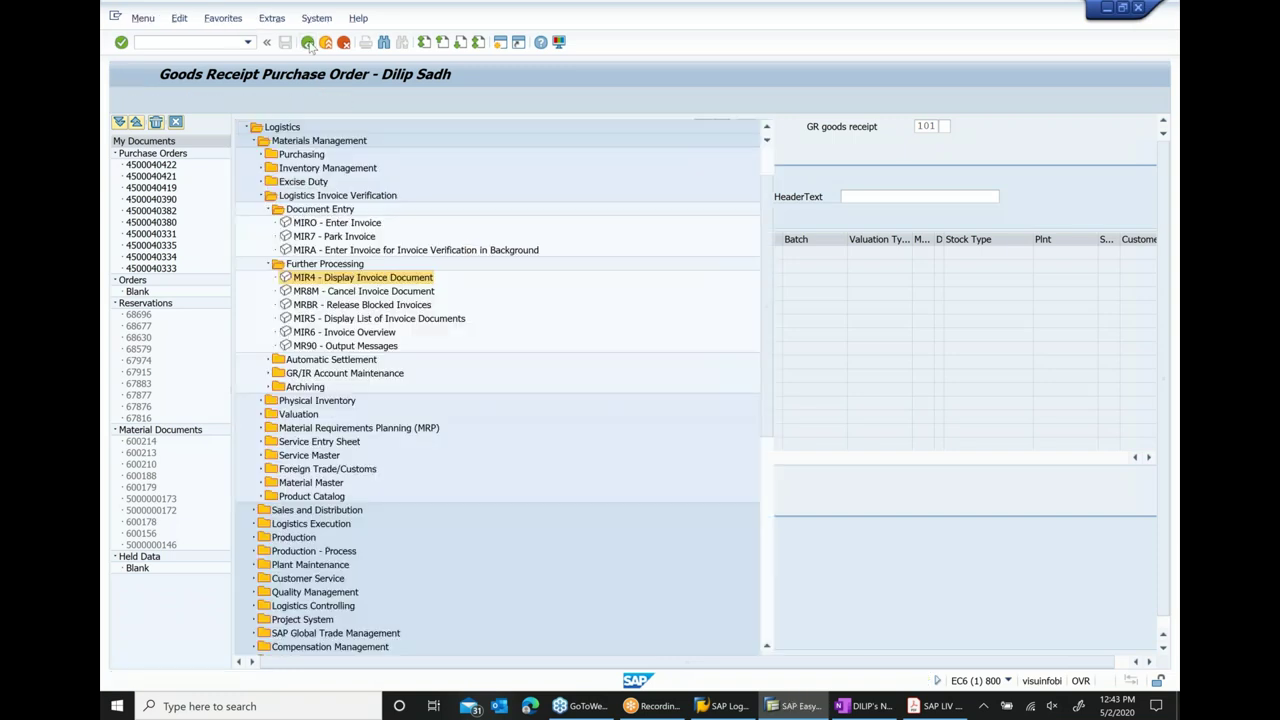
pyautogui.doubleClick(215, 223)
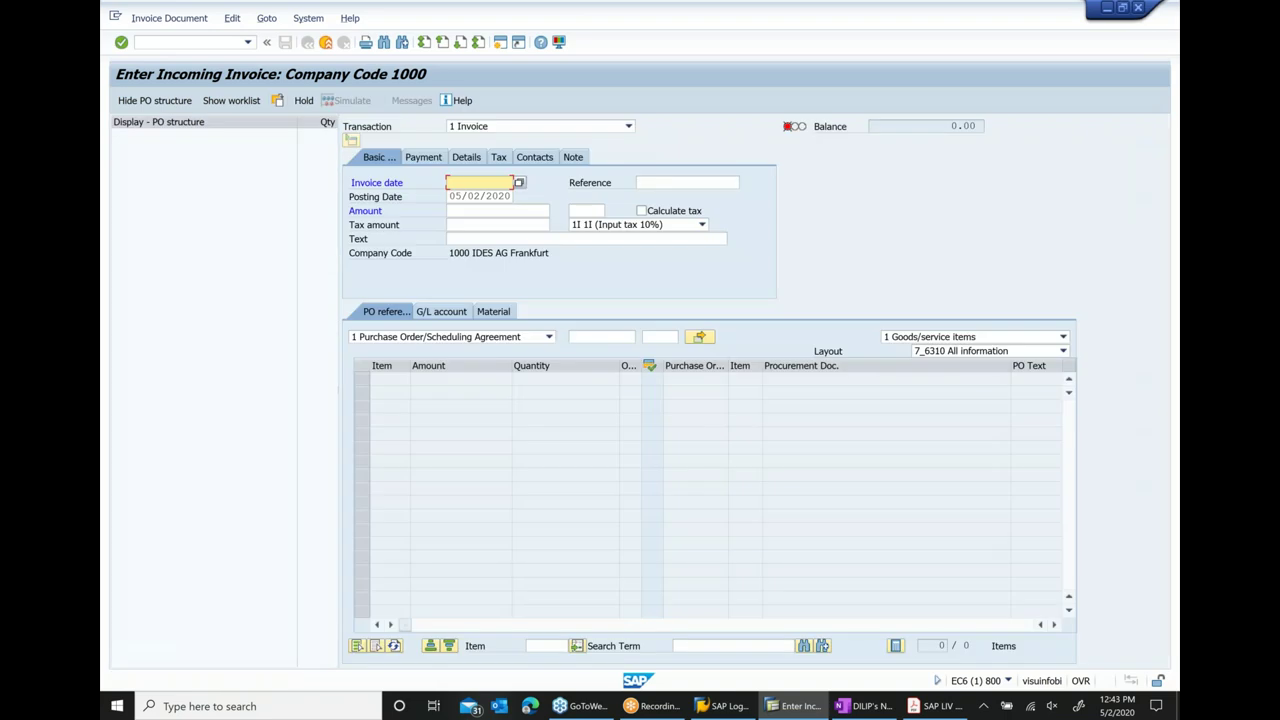
pyautogui.press('BackSpace')
pyautogui.press('Down')
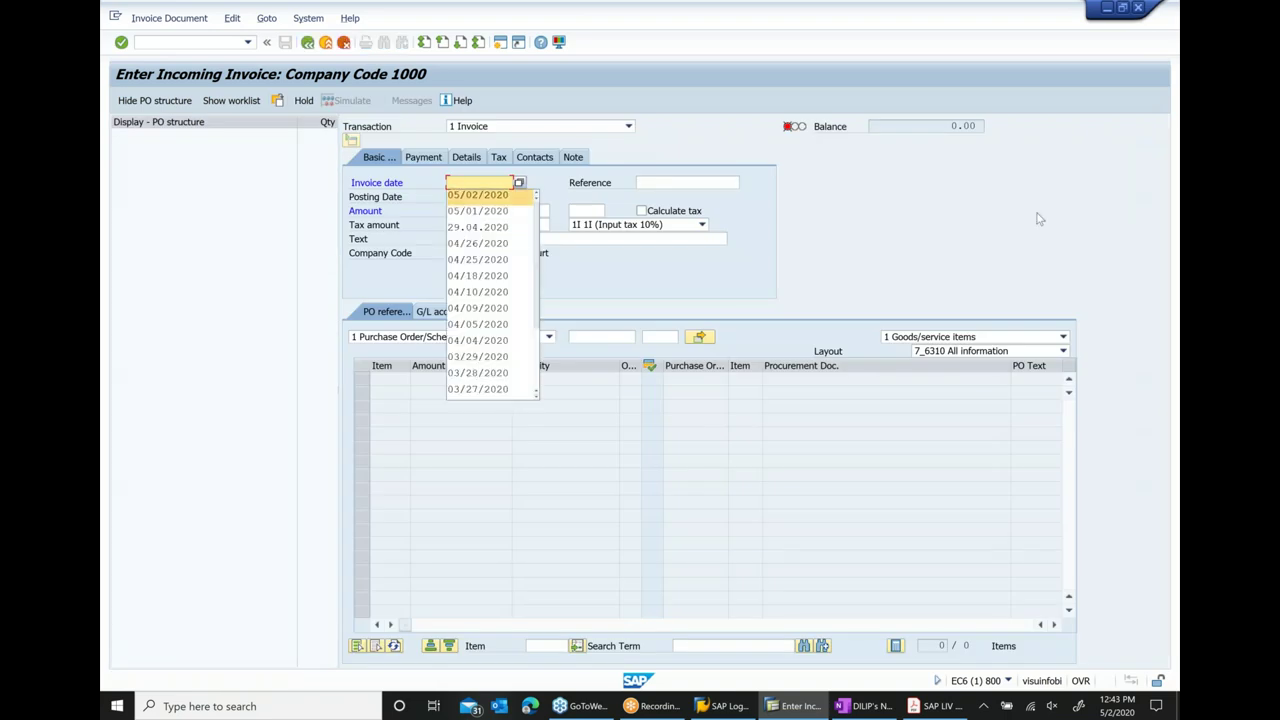
pyautogui.press('Return')
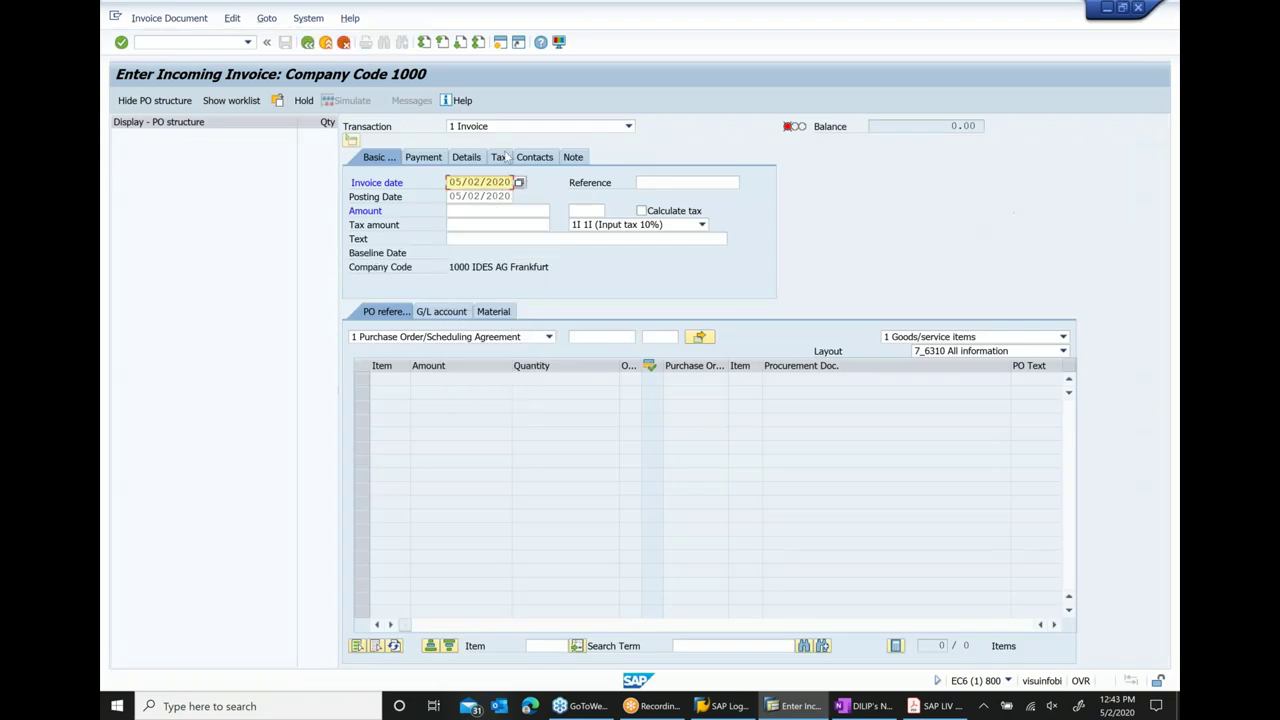
# - Enter an invoice amount of 100 and load the items of the copied returns purchase order
pyautogui.click(477, 212)
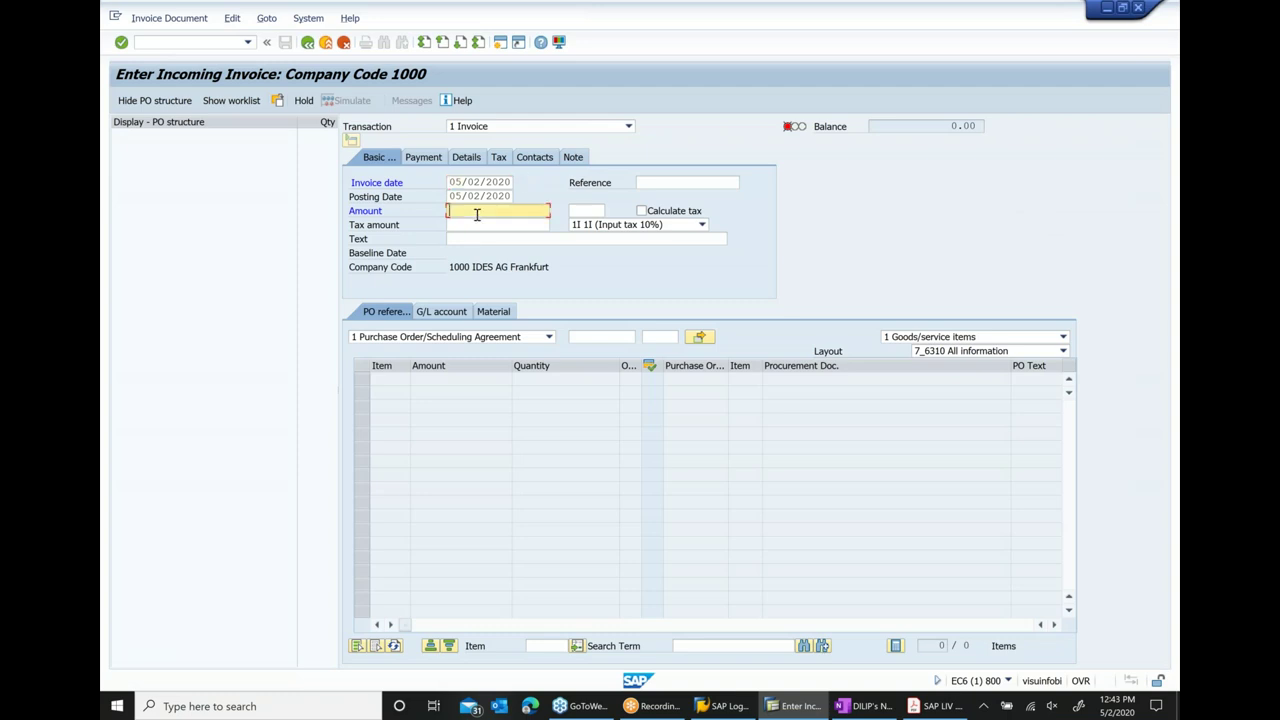
pyautogui.write('100')
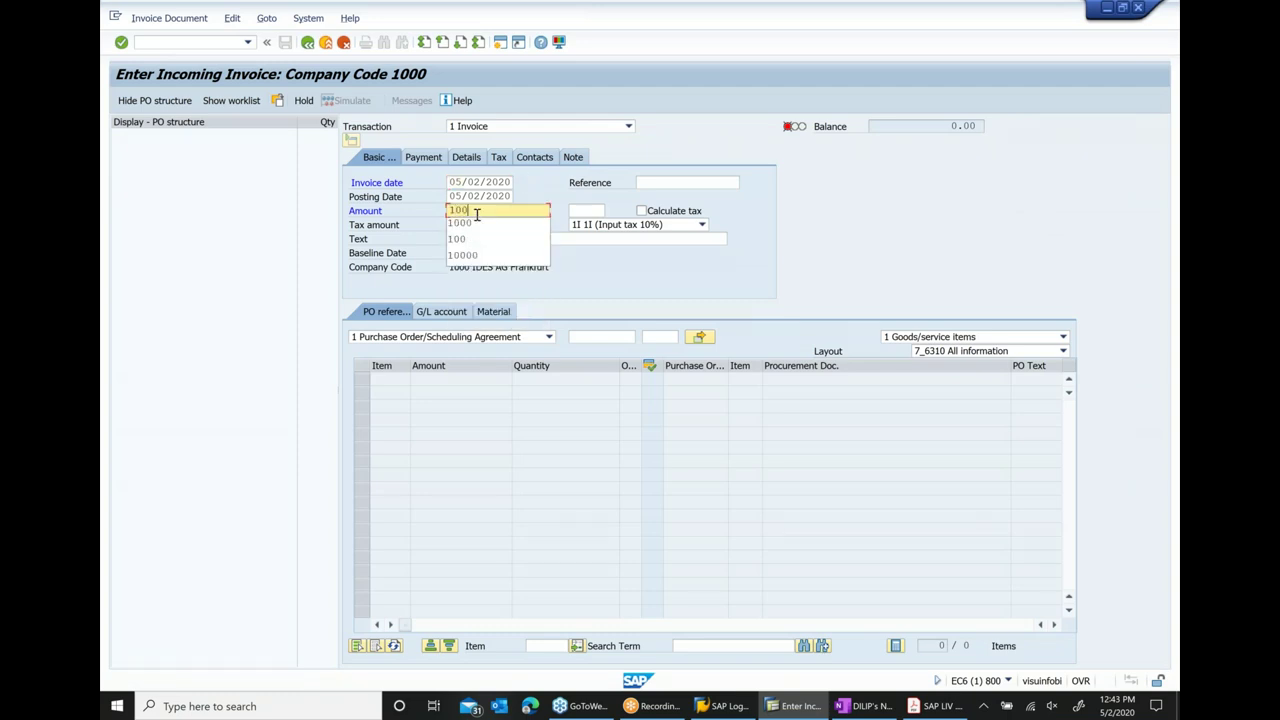
pyautogui.click(618, 337)
pyautogui.hotkey('ctrl', 'v')
pyautogui.press('Return')
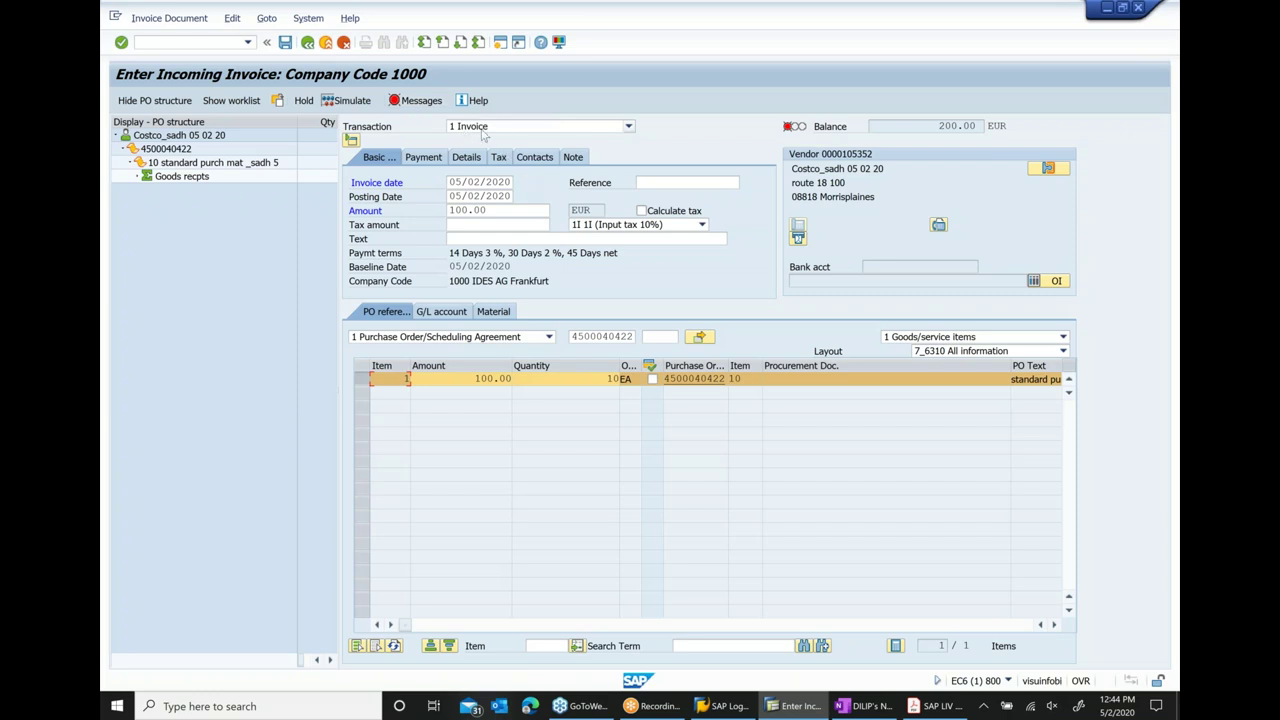
# - Change the invoice transaction type to Credit memo and post the document
pyautogui.click(628, 126)
pyautogui.click(502, 158)
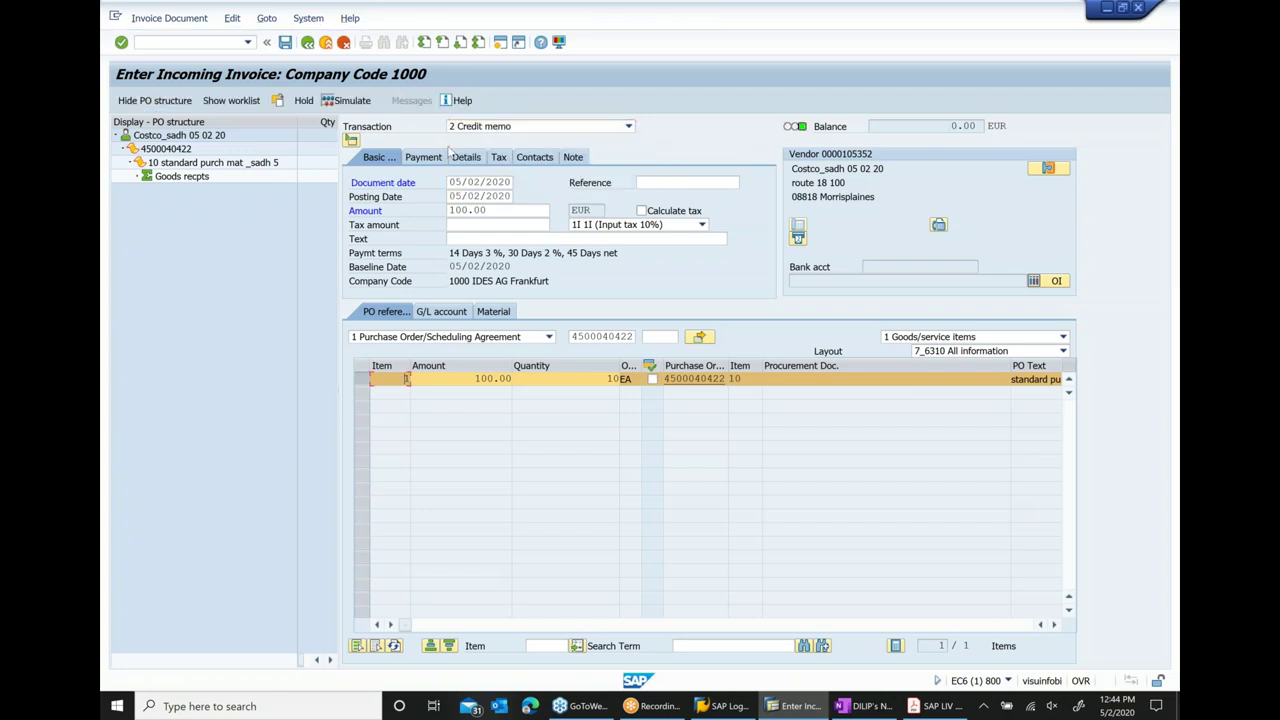
pyautogui.moveTo(805, 128)
pyautogui.click(285, 42)
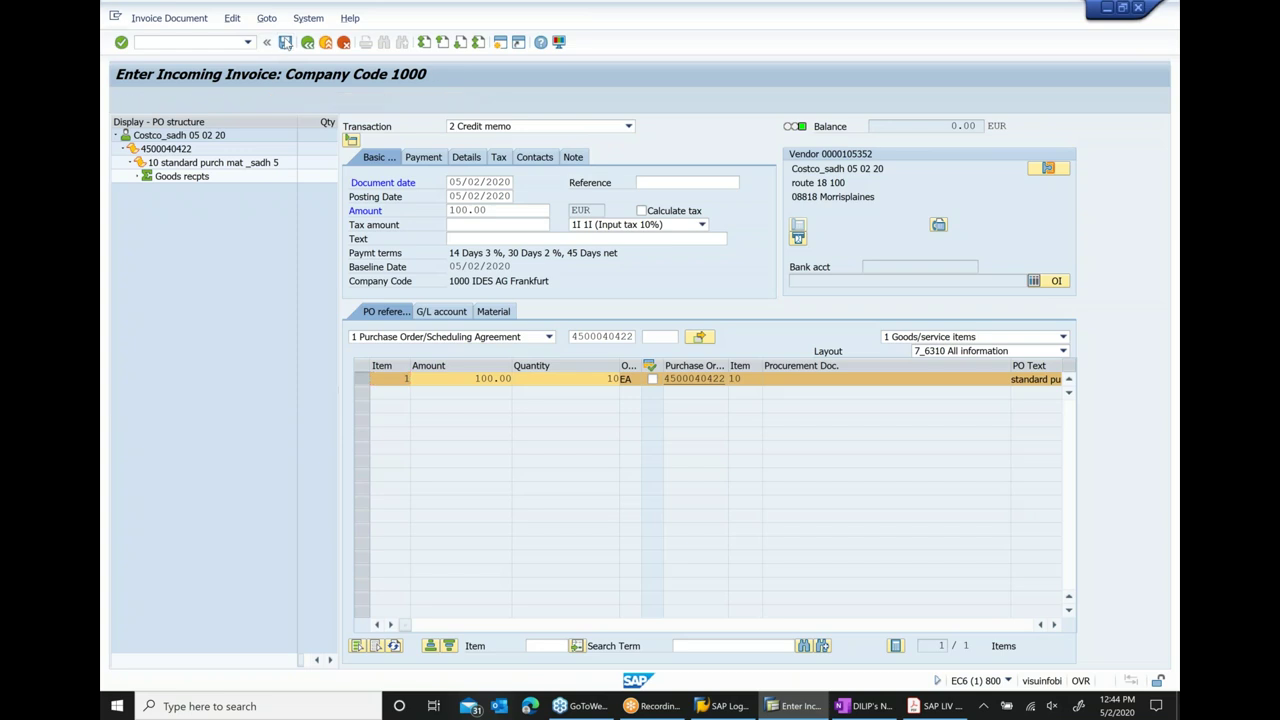
pyautogui.press('Return')
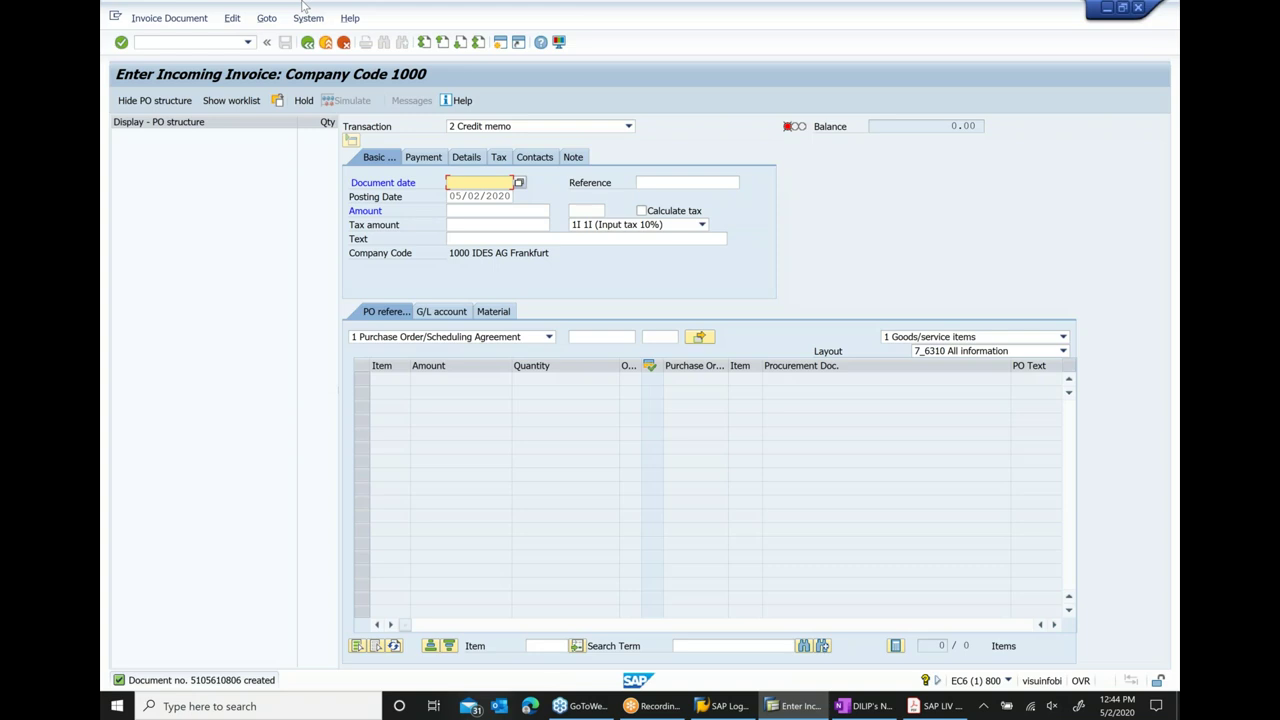
# - Display the posted credit memo and examine the vendor and goods received/invoice received lines of its follow-on accounting document
pyautogui.click(254, 40)
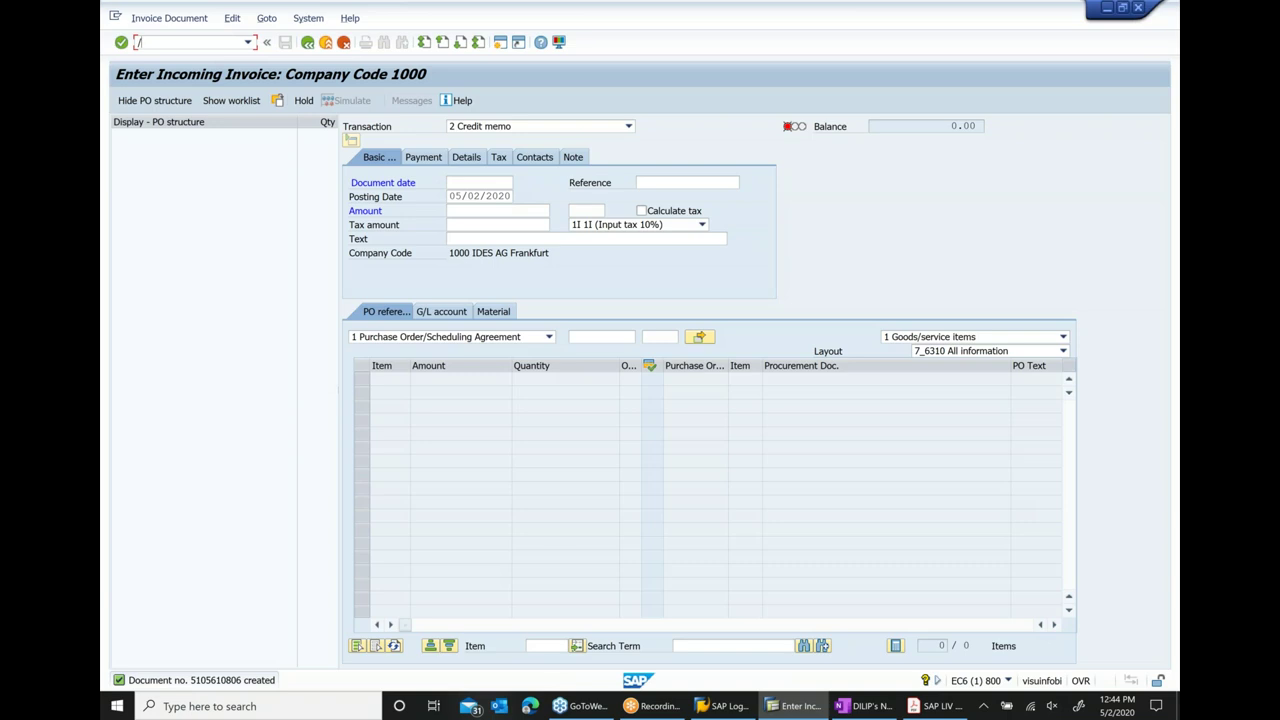
pyautogui.click(169, 18)
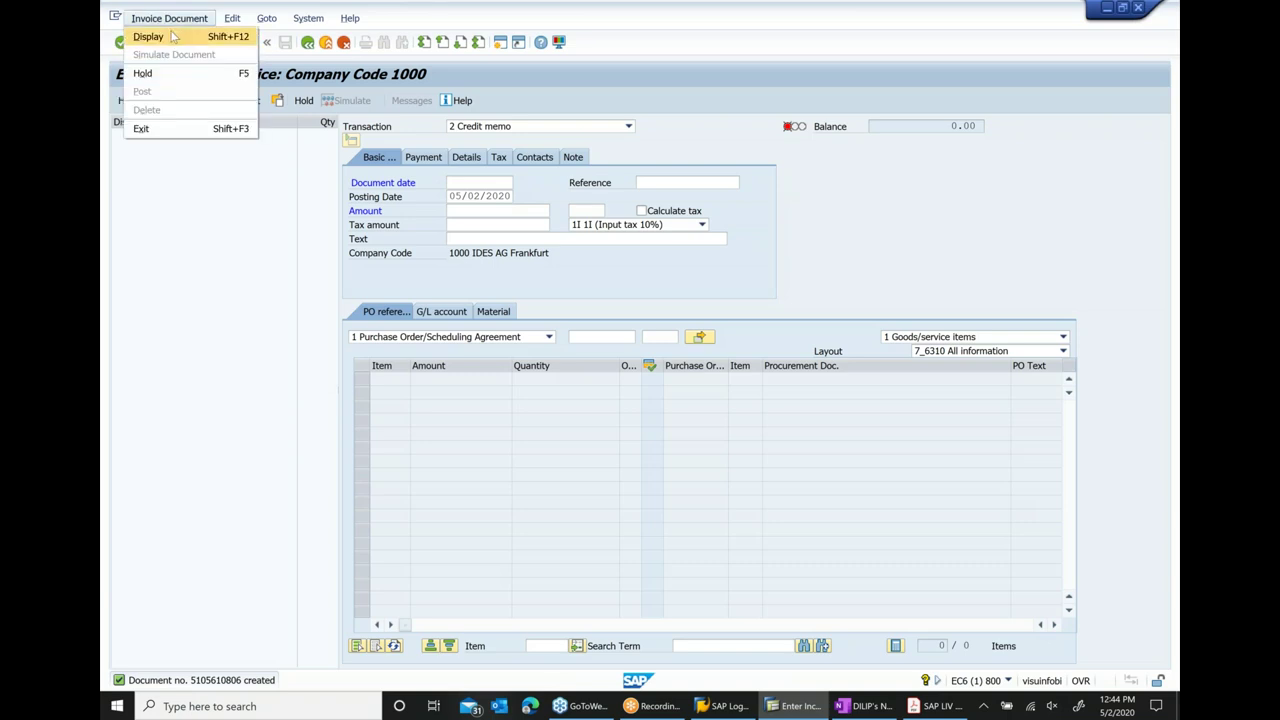
pyautogui.click(150, 33)
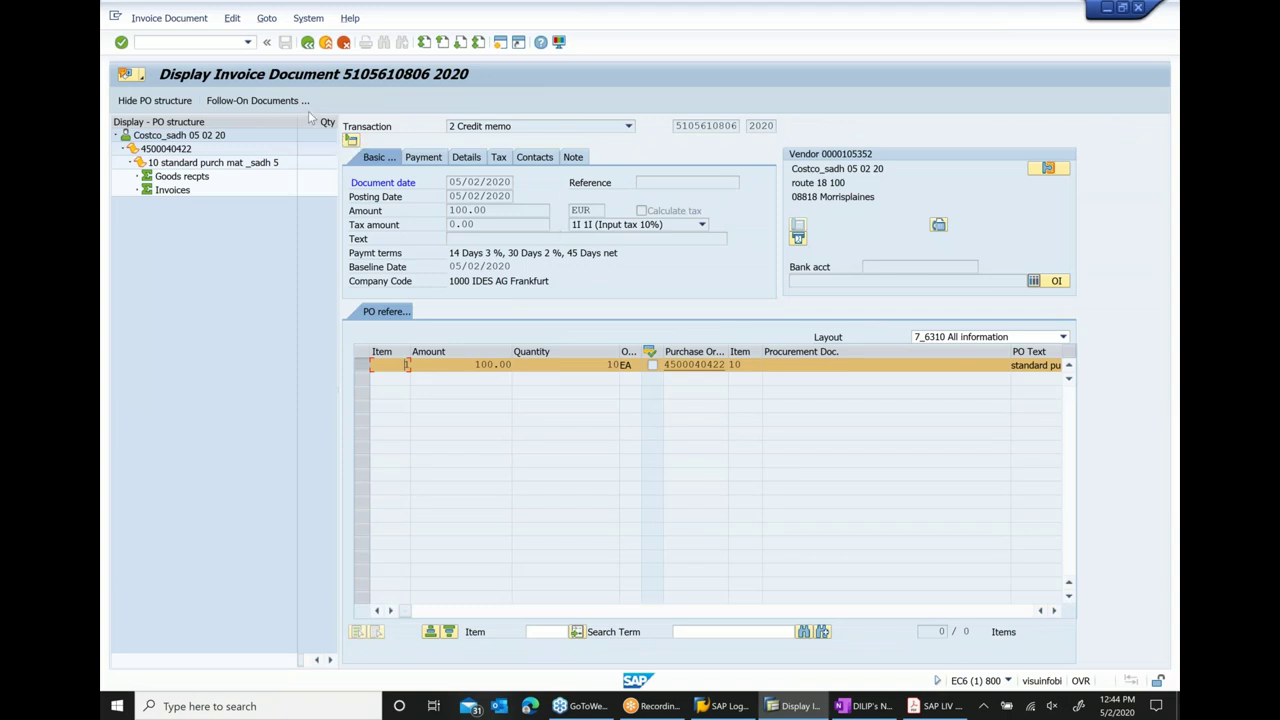
pyautogui.click(258, 101)
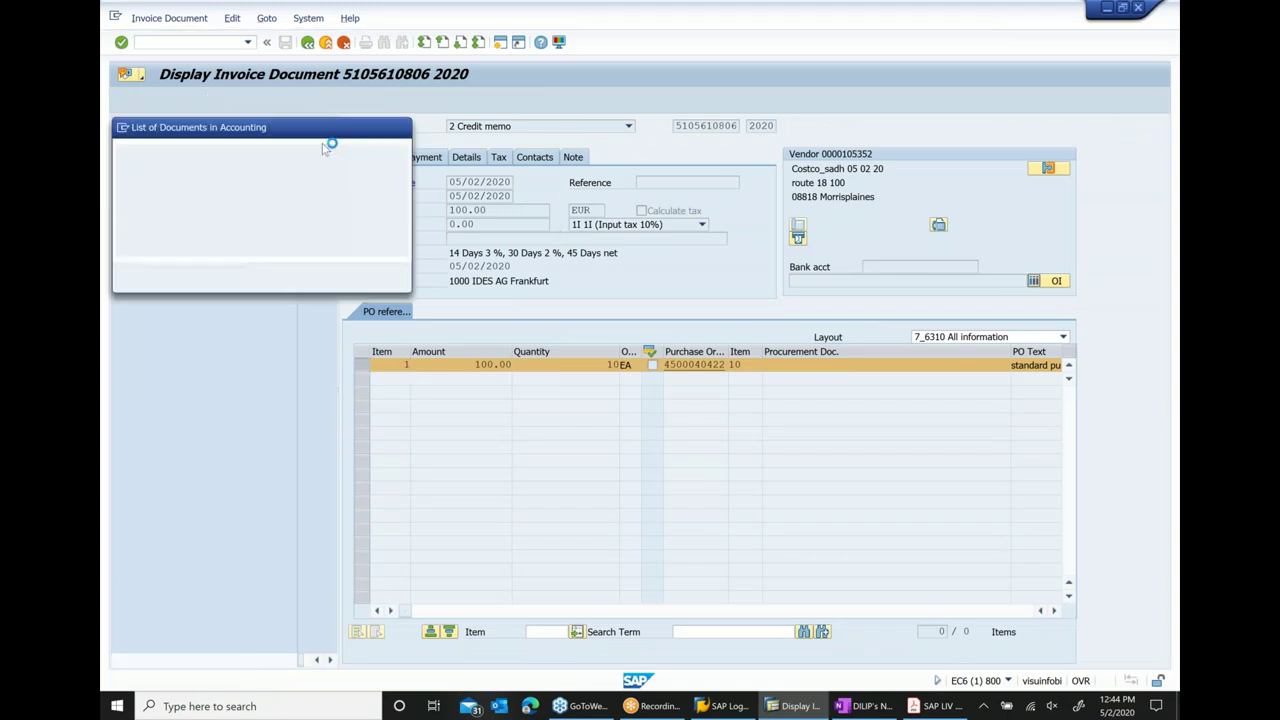
pyautogui.doubleClick(234, 190)
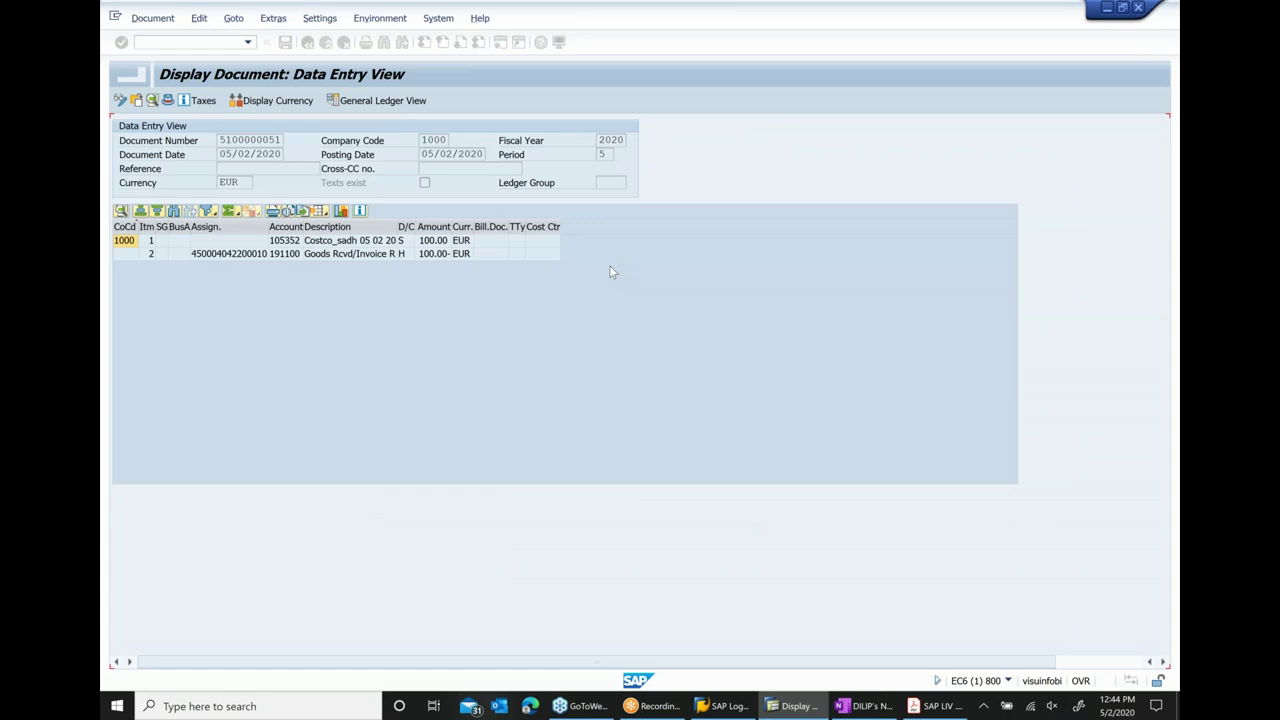
pyautogui.click(316, 243)
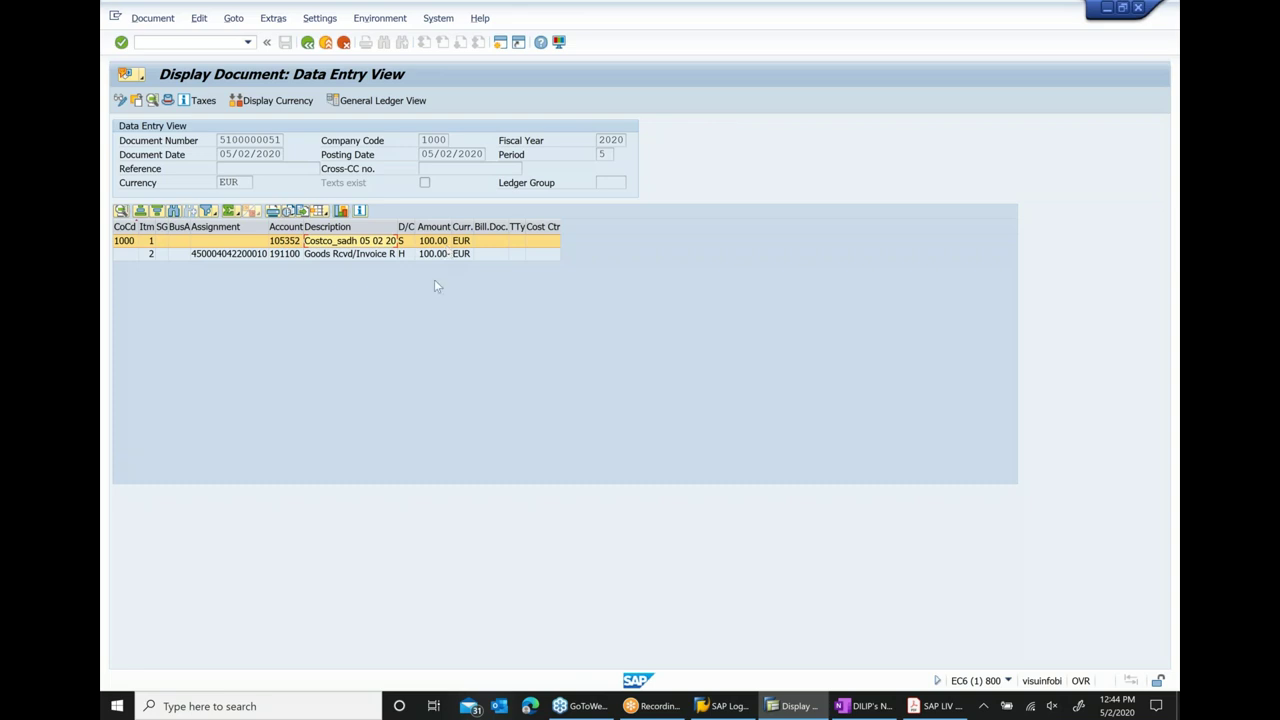
pyautogui.click(348, 256)
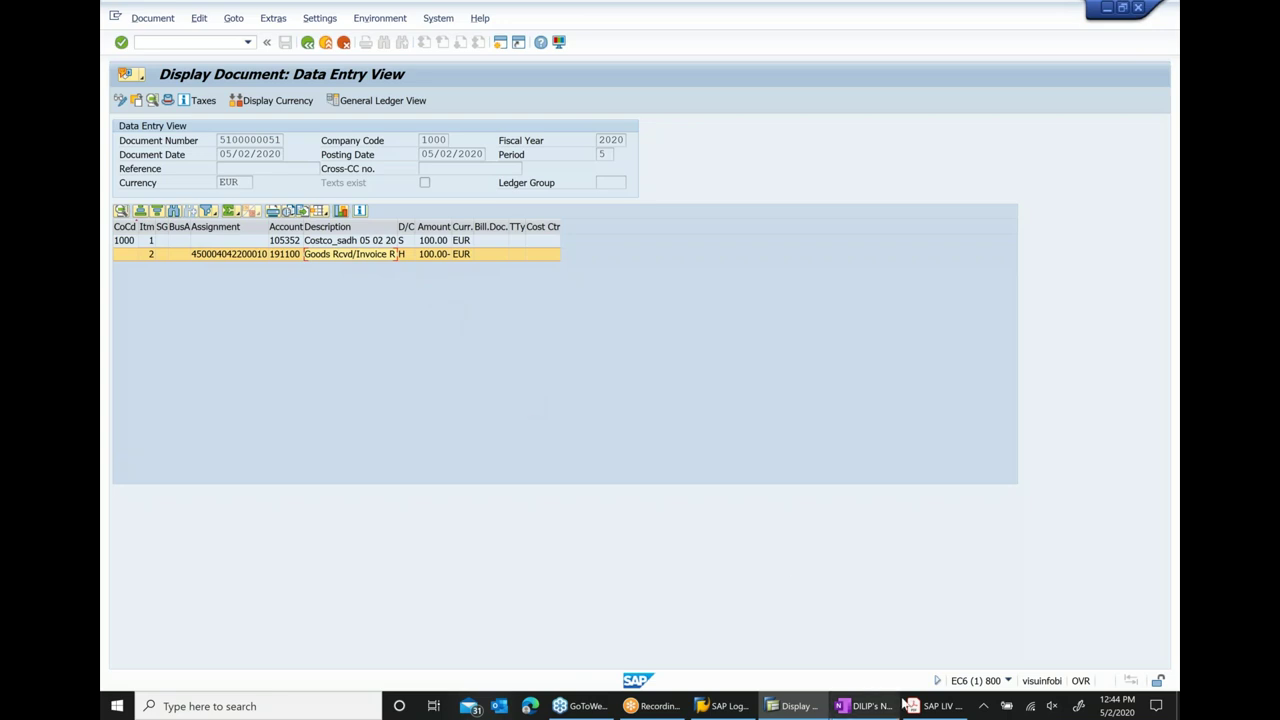
# - Switch to OneNote, extend the vendor credit memo bullet with "in case of vendor return" and insert a blank line above it
pyautogui.click(866, 706)
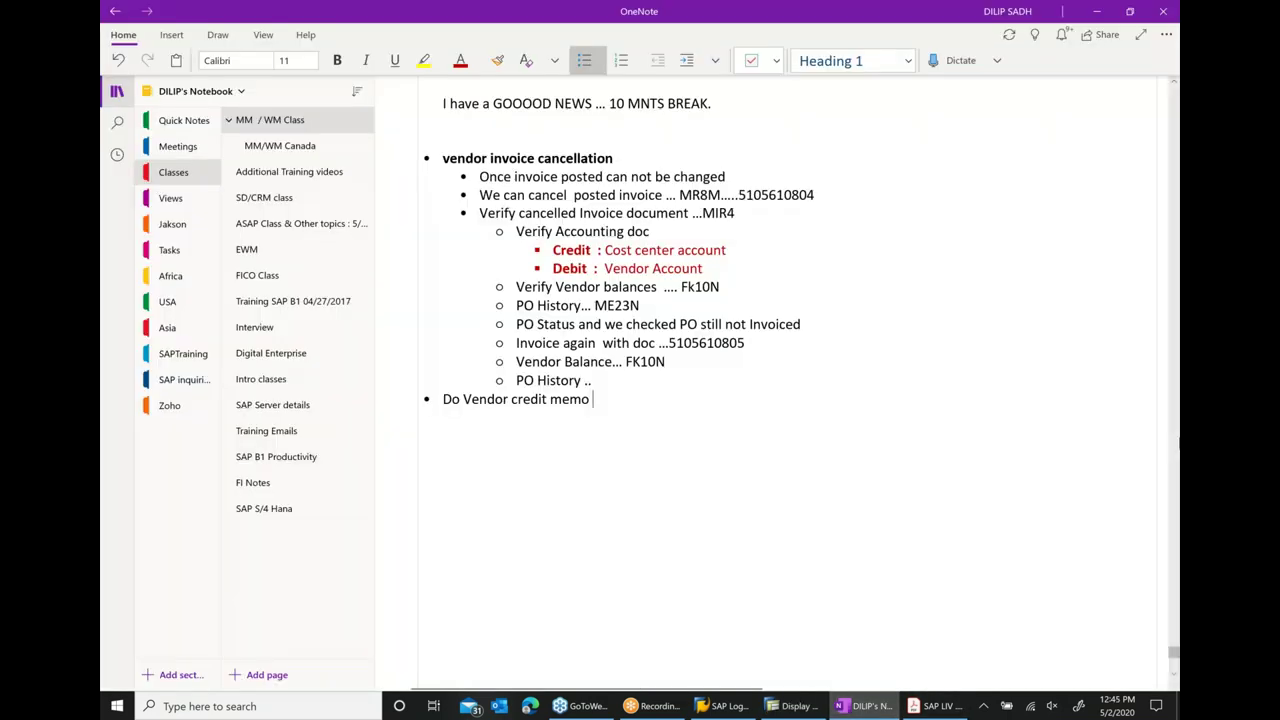
pyautogui.write('in case of ')
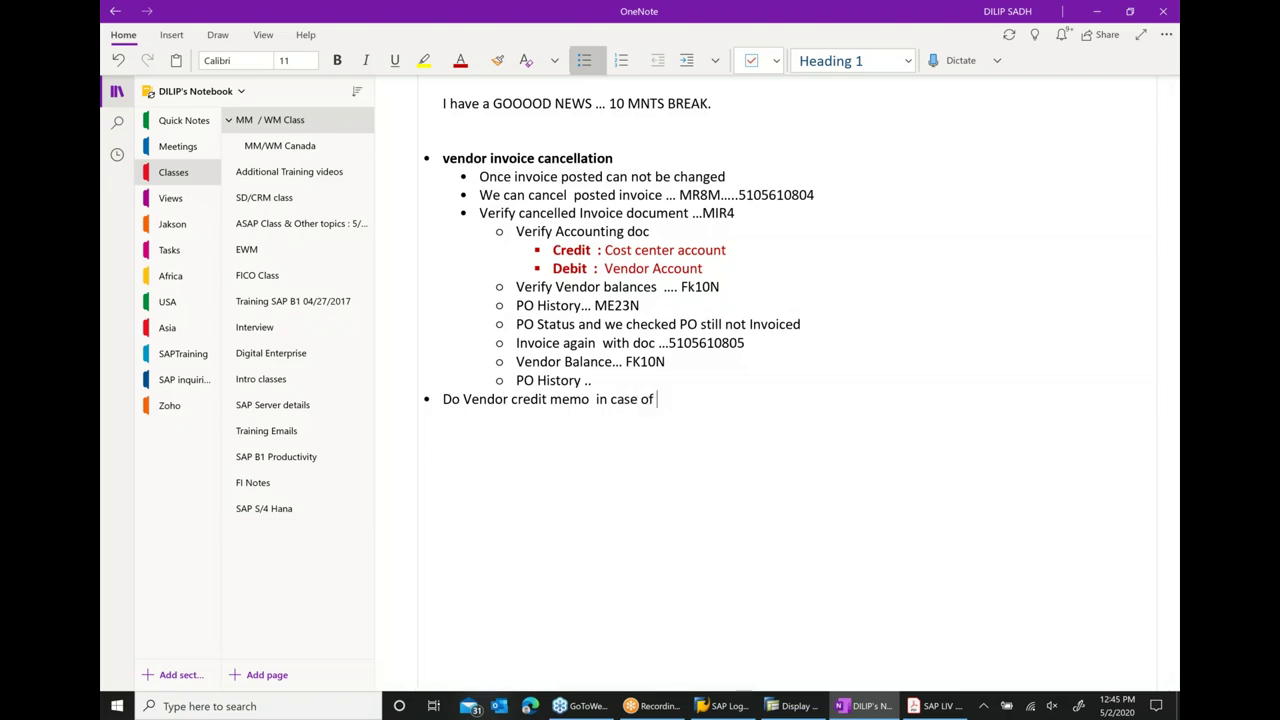
pyautogui.write('vendor return')
pyautogui.click(642, 390)
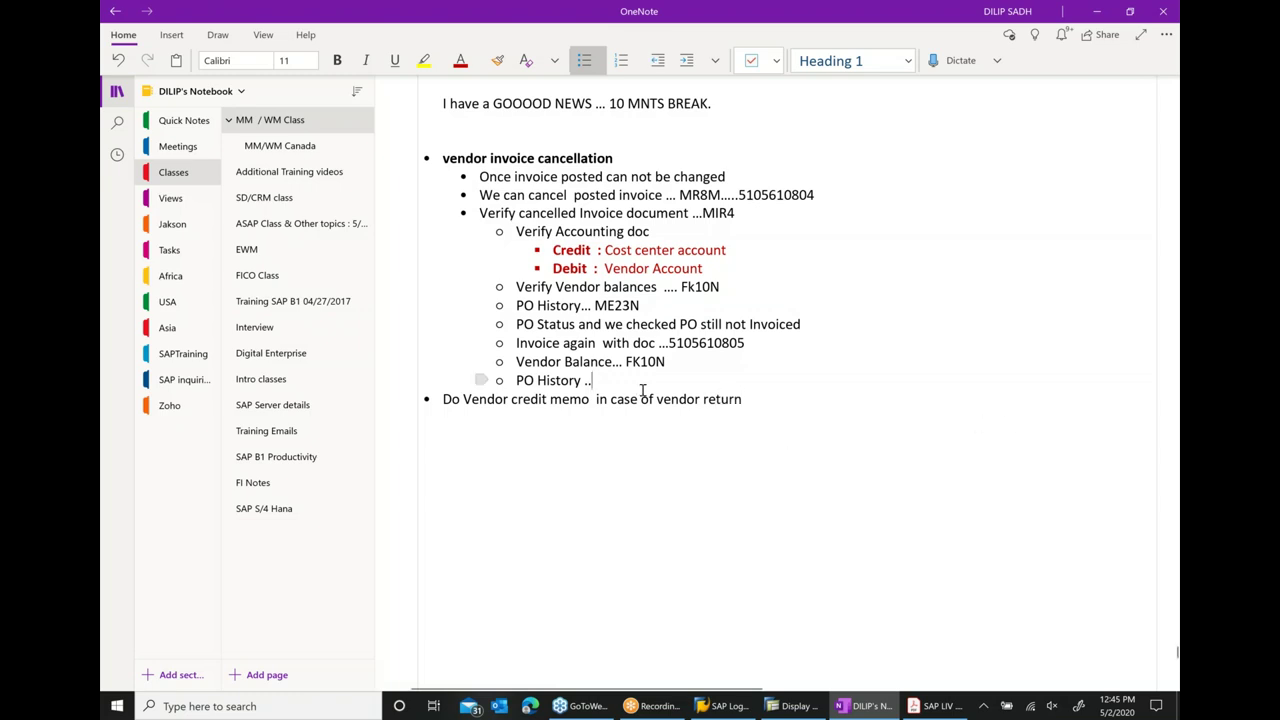
pyautogui.press('Return')
# - Add an indented sub-bullet "PO with return indicator" under the vendor credit memo bullet
pyautogui.click(811, 423)
pyautogui.press('Return')
pyautogui.click(686, 61)
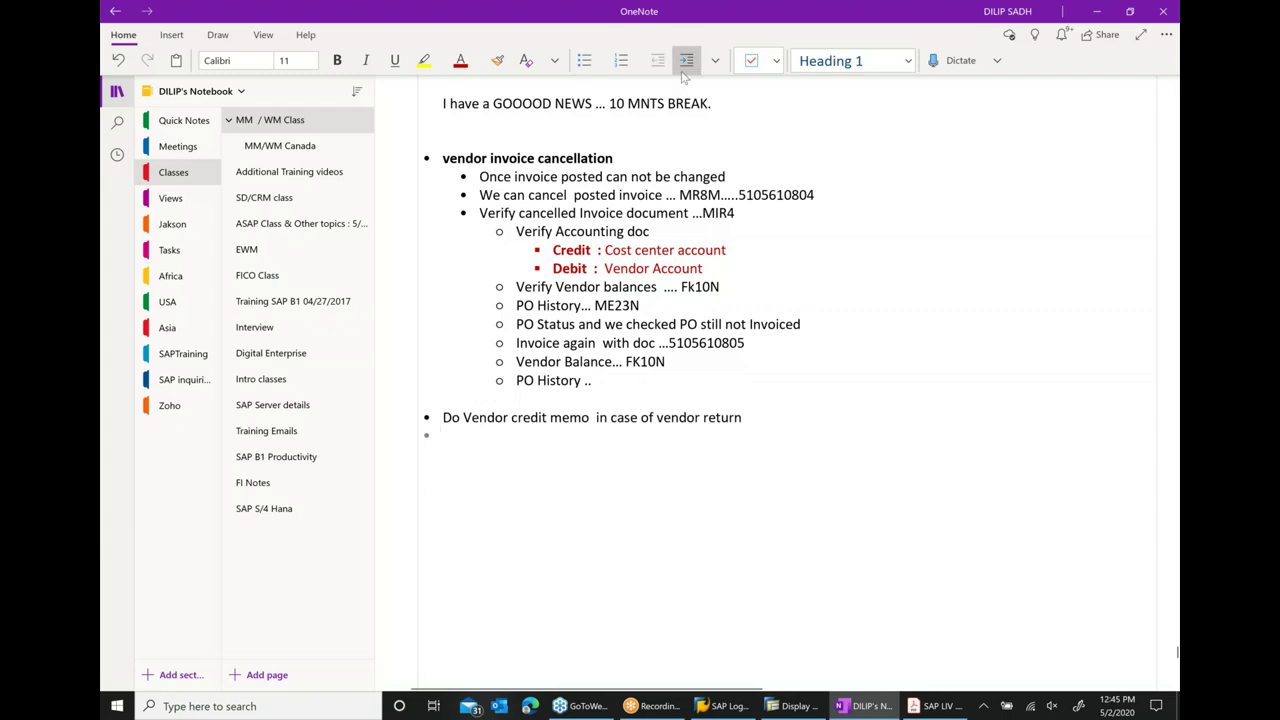
pyautogui.write('PO with return indicator')
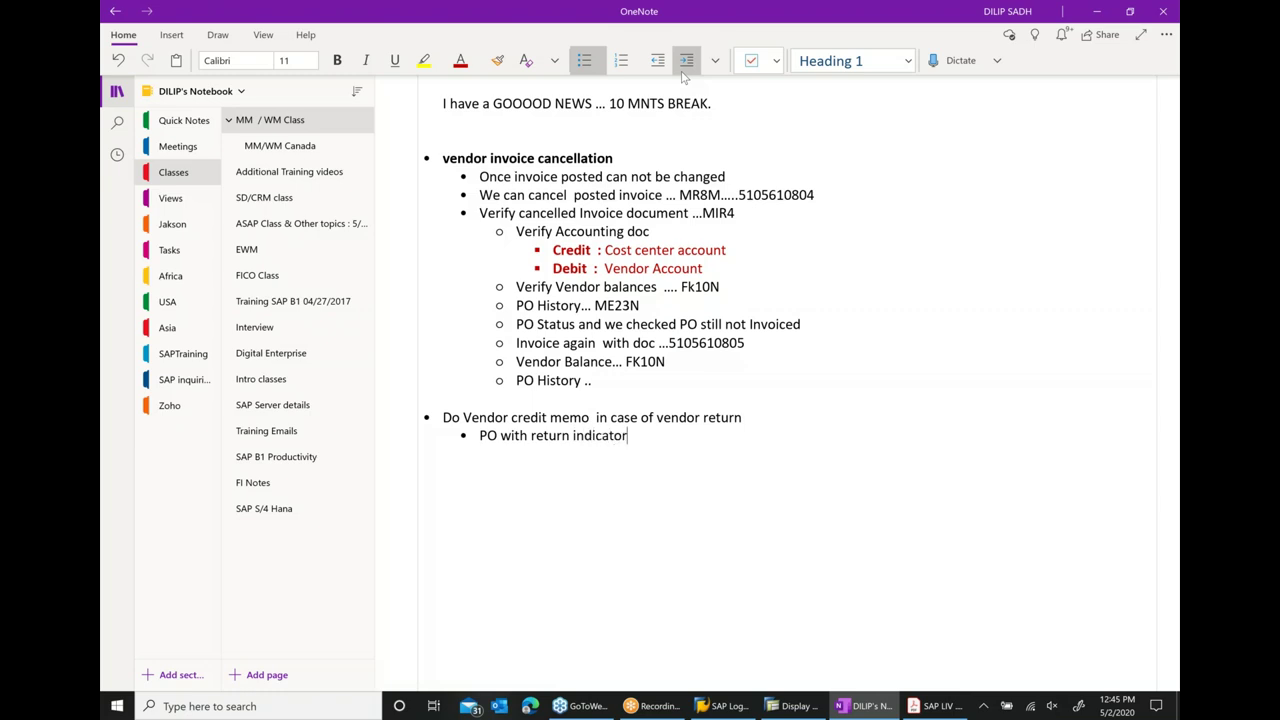
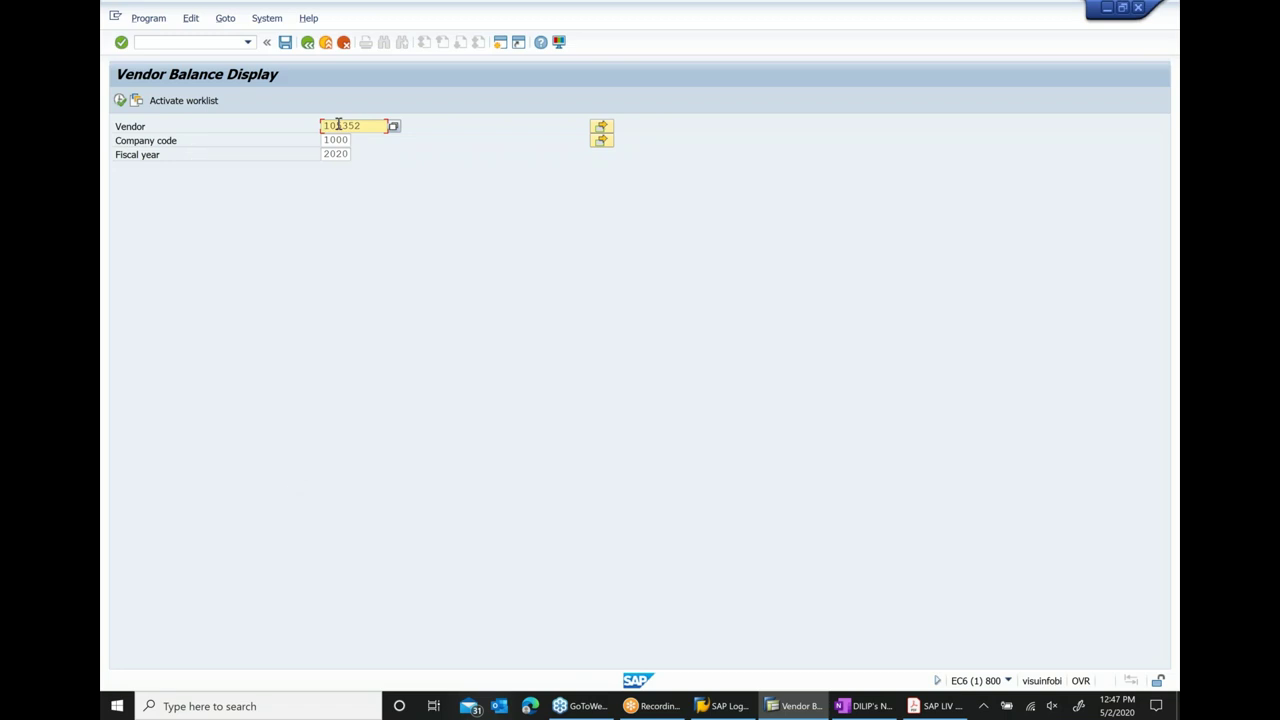
# - Display the Costco vendor's balance for company code 1000 and fiscal year 2020, and examine the line items behind the total balance
pyautogui.click(120, 101)
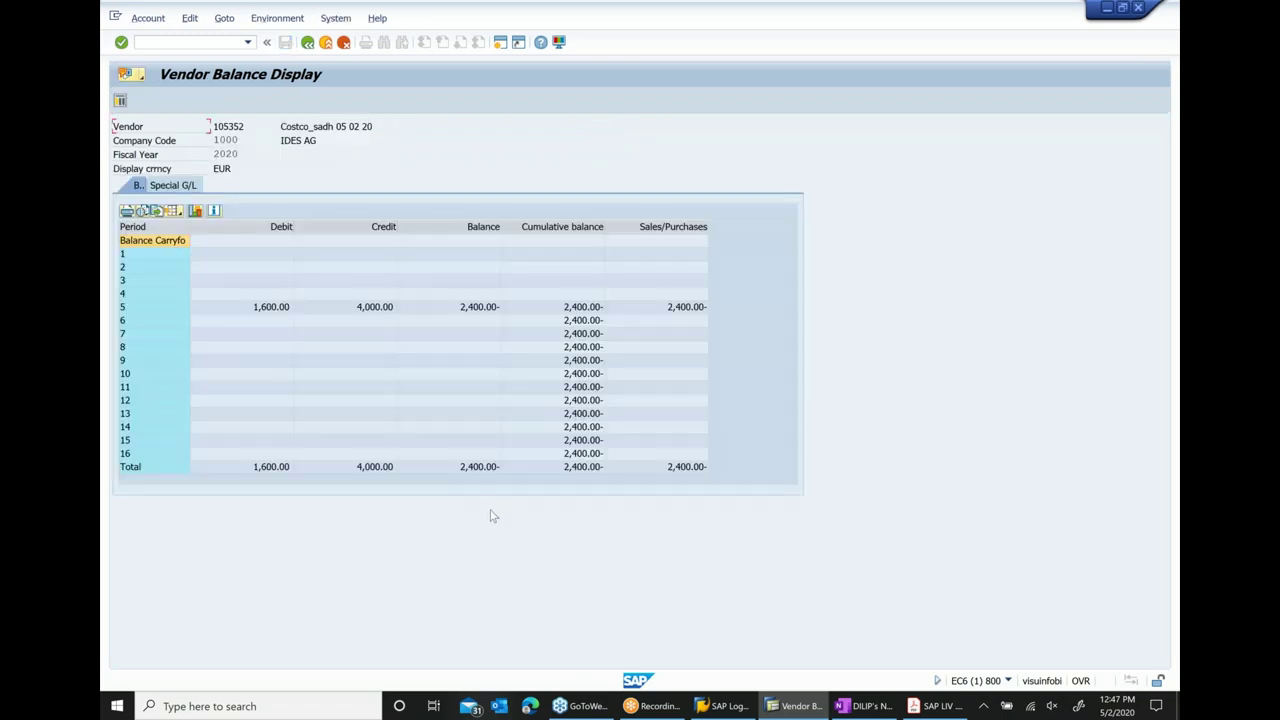
pyautogui.click(479, 467)
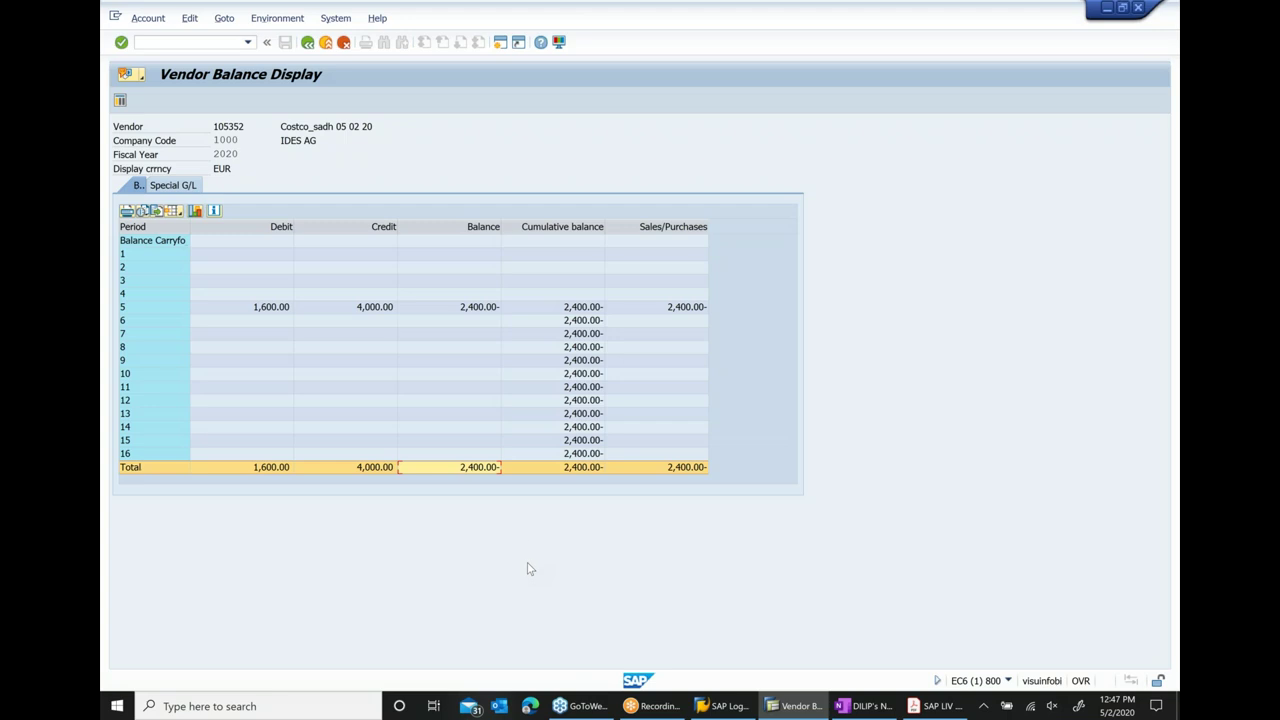
pyautogui.doubleClick(456, 468)
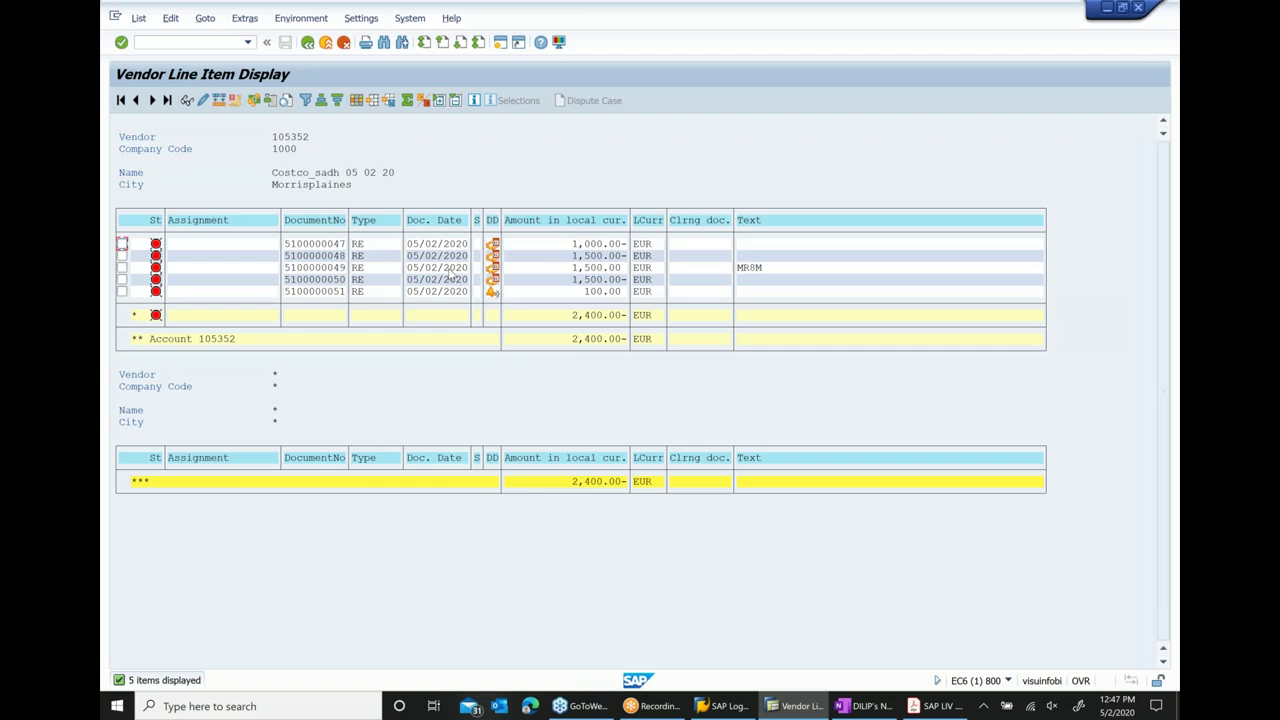
# - Examine the credit memo's document number and amount in the vendor line items, and switch to OneNote
pyautogui.click(309, 293)
pyautogui.click(623, 293)
pyautogui.click(839, 706)
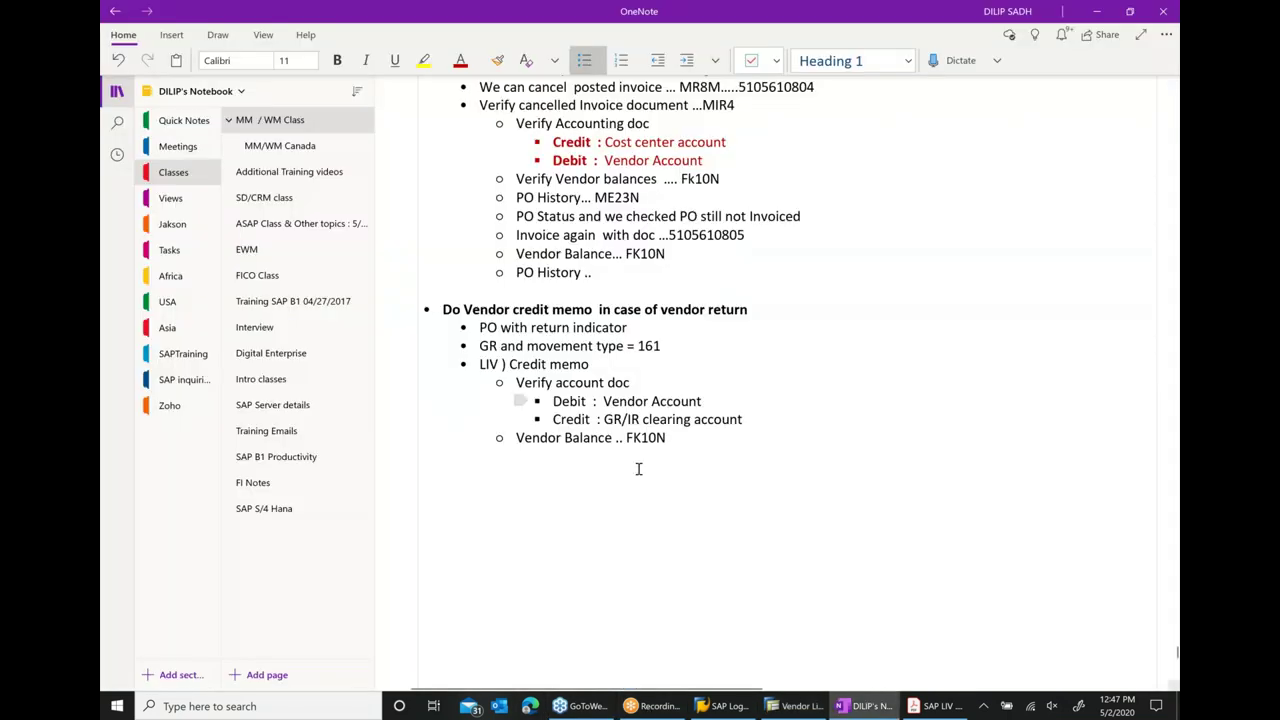
# - Add a top-level bullet "Parking process : 2 step invoicing process." below the vendor credit memo notes, leaving blank space between them
pyautogui.press('Return')
pyautogui.press('BackSpace')
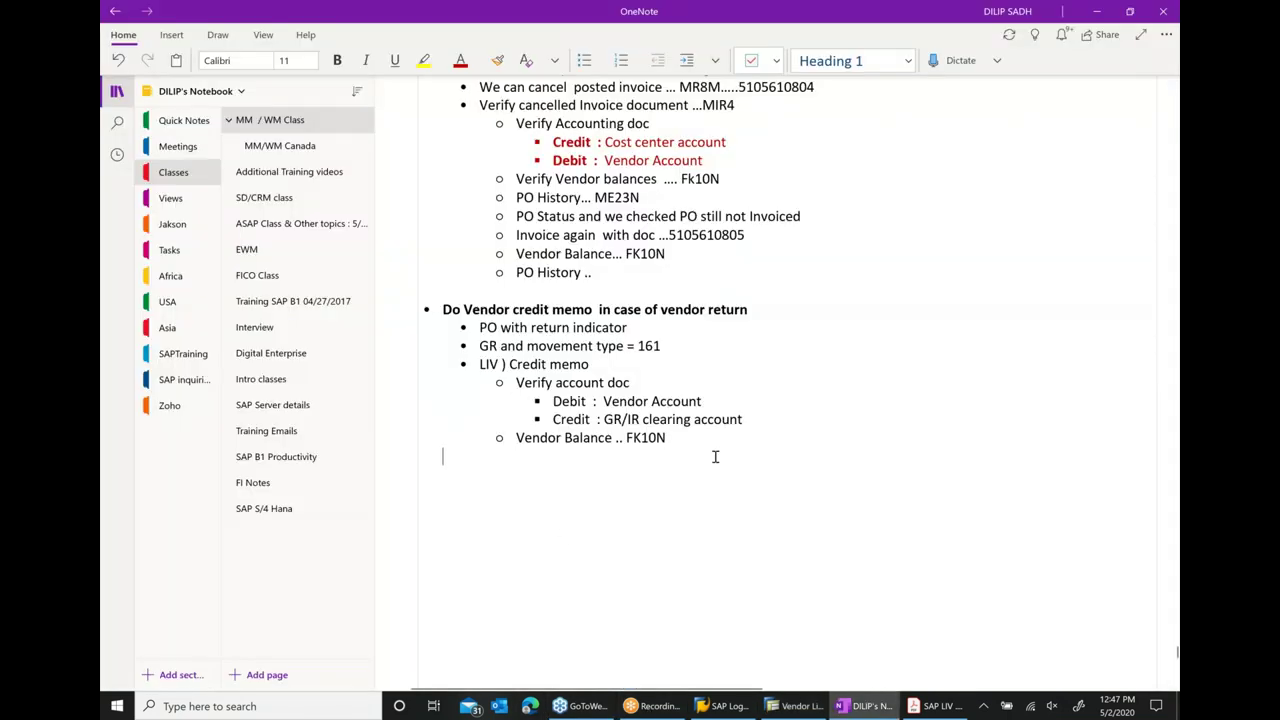
pyautogui.hotkey('ctrl', '.')
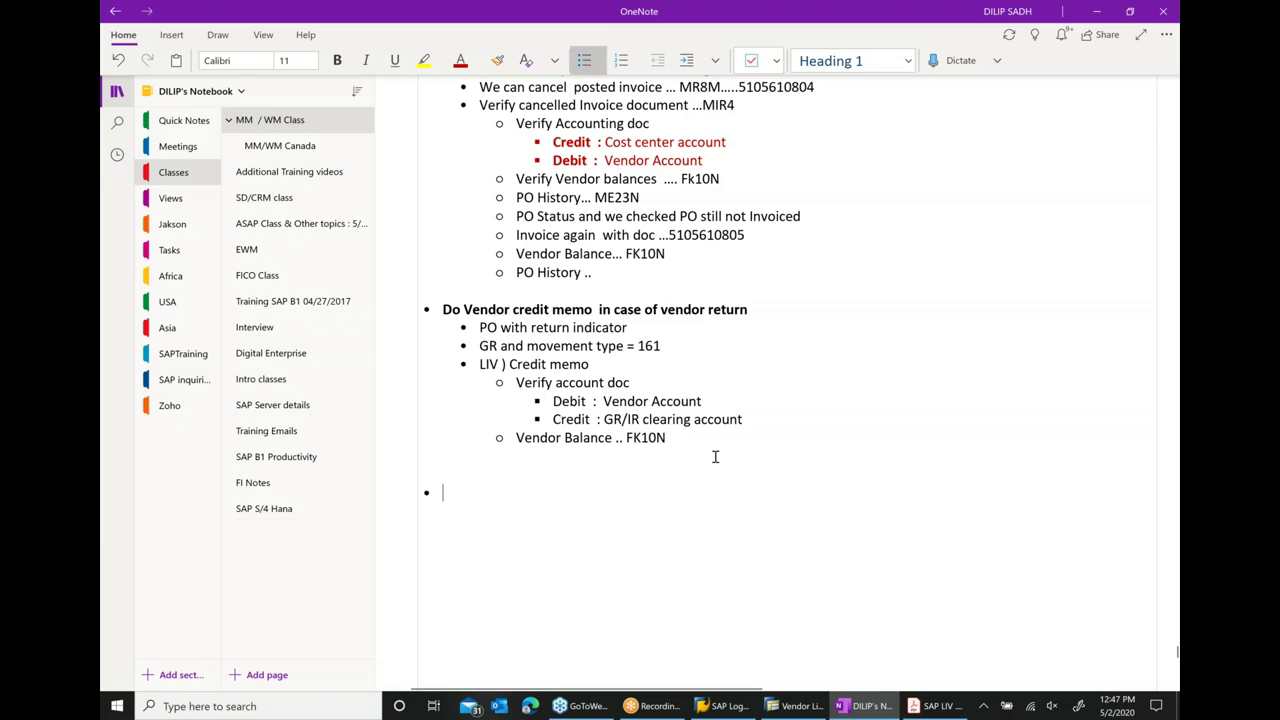
pyautogui.write('pARKING')
pyautogui.press('BackSpace')
pyautogui.press('BackSpace')
pyautogui.press('BackSpace')
pyautogui.press('BackSpace')
pyautogui.press('BackSpace')
pyautogui.press('BackSpace')
pyautogui.press('BackSpace')
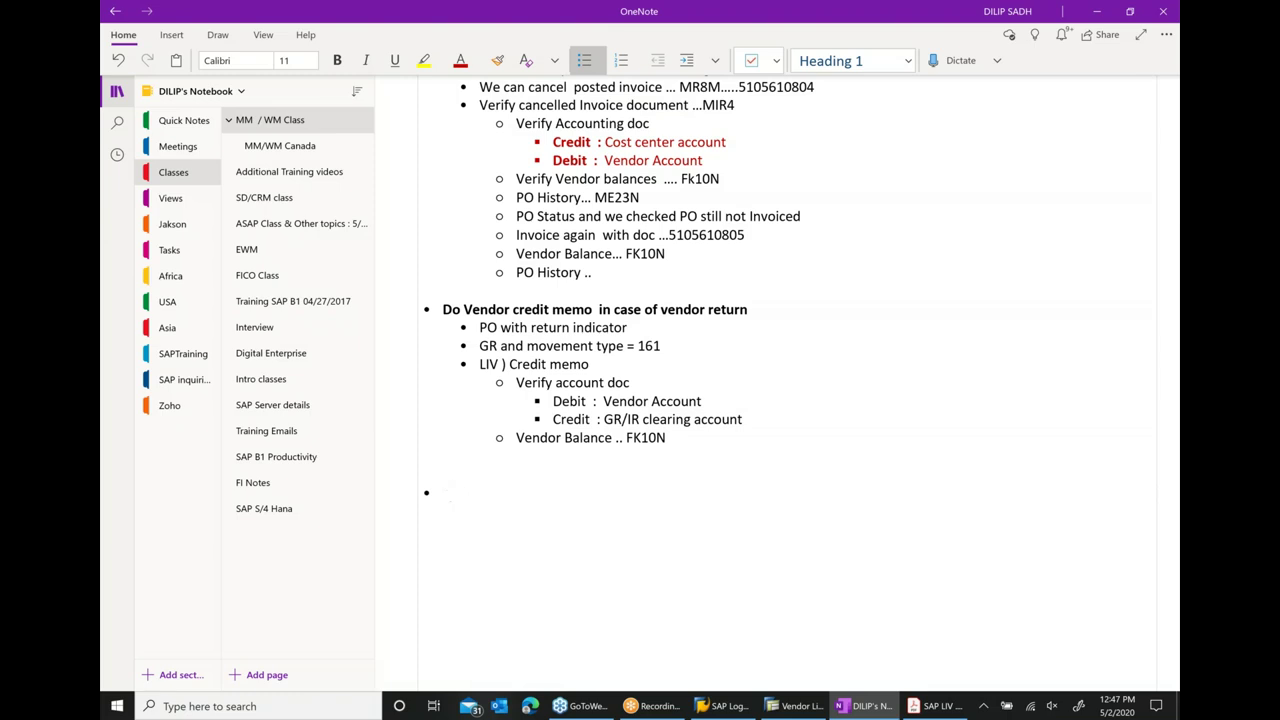
pyautogui.write('Parking process : 2 te')
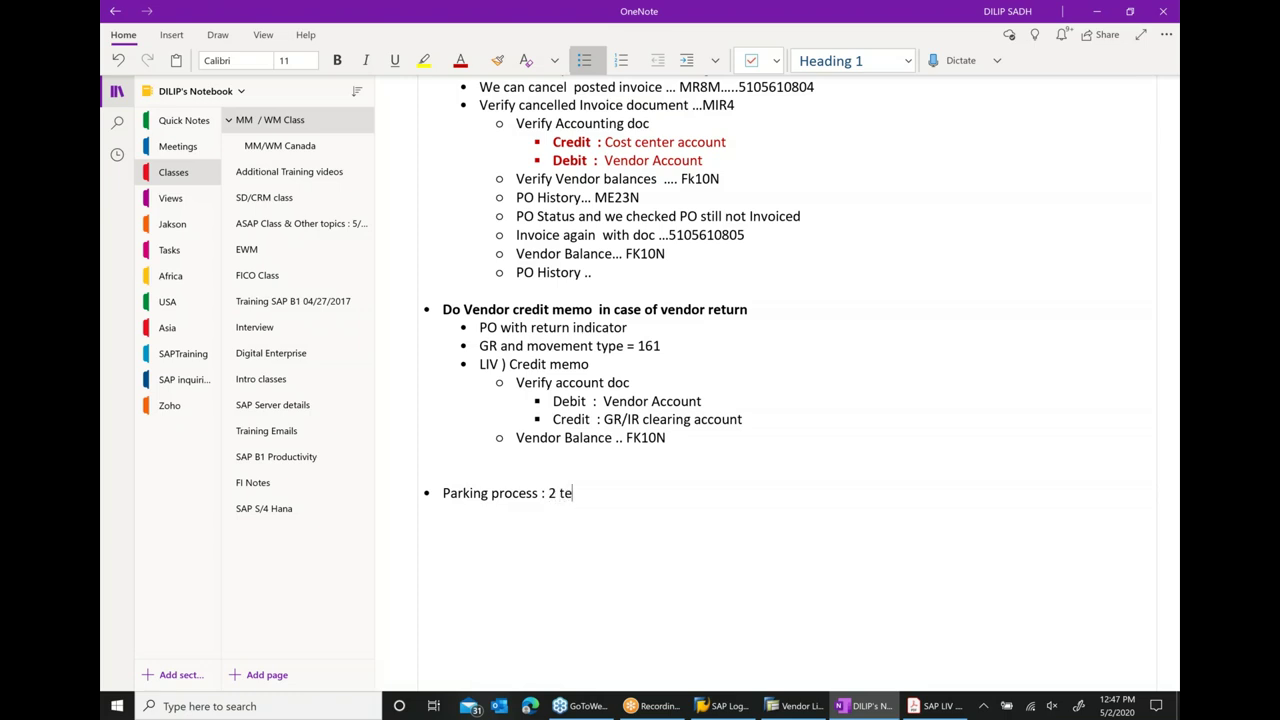
pyautogui.press('BackSpace')
pyautogui.press('BackSpace')
pyautogui.write('step invoicing process.')
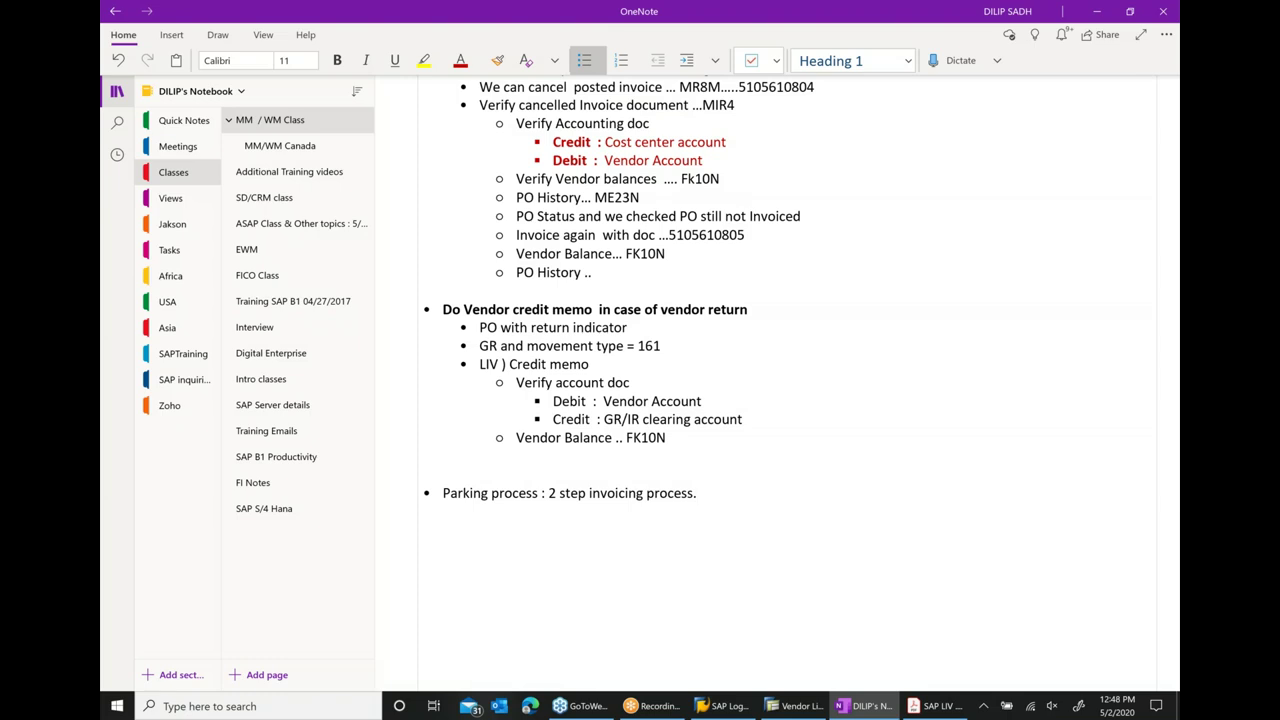
pyautogui.click(443, 456)
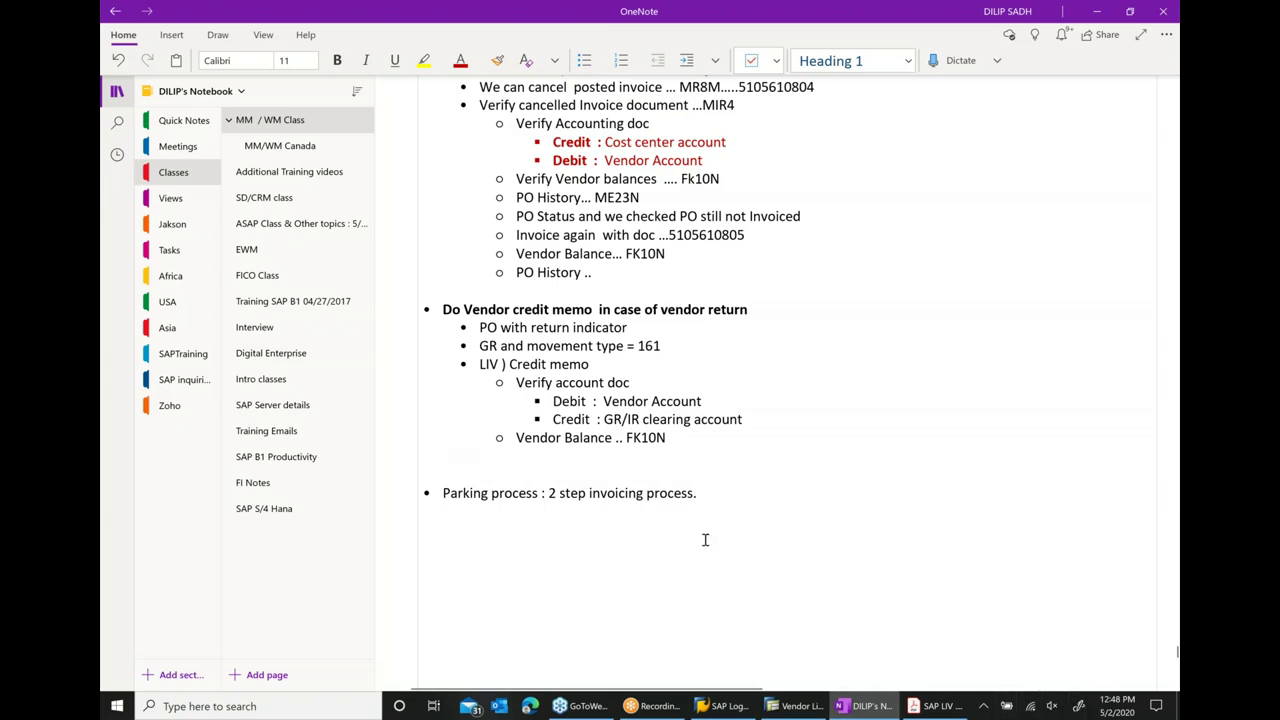
# - Add indented sub-bullets "PO", "GR" and "Park invice doc" under the parking process bullet
pyautogui.click(713, 489)
pyautogui.press('Return')
pyautogui.click(686, 62)
pyautogui.write('PO')
pyautogui.press('Return')
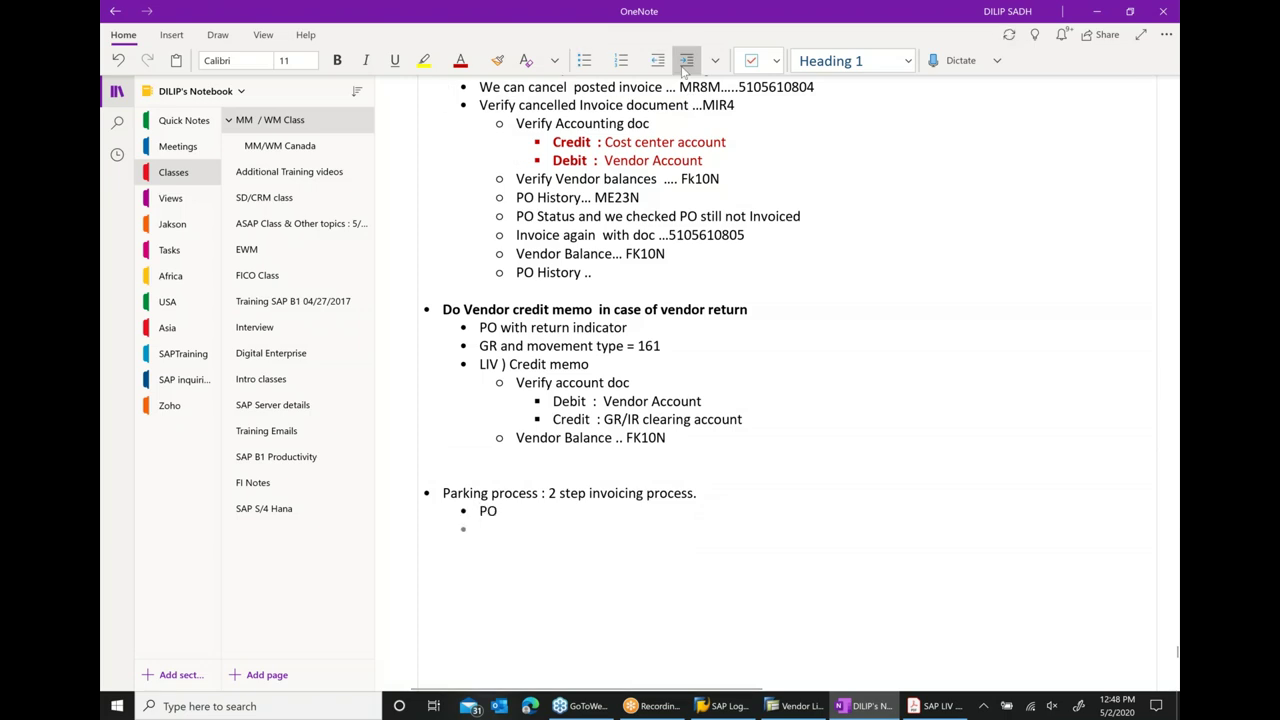
pyautogui.write('GR')
pyautogui.press('Return')
pyautogui.write('Park')
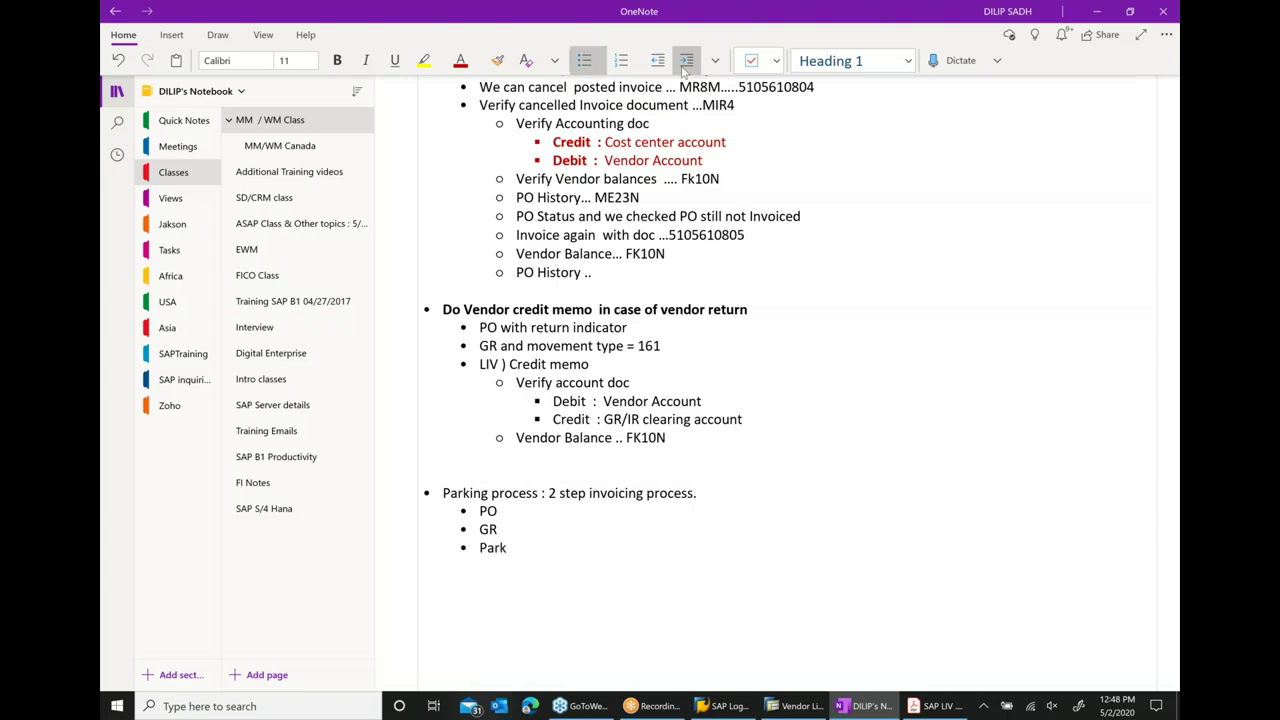
pyautogui.write(' invice doc')
pyautogui.press('Return')
# - Continue the parking process sub-bullets with "Review", "Post park doc" and "Review accounting doc"
pyautogui.write('review')
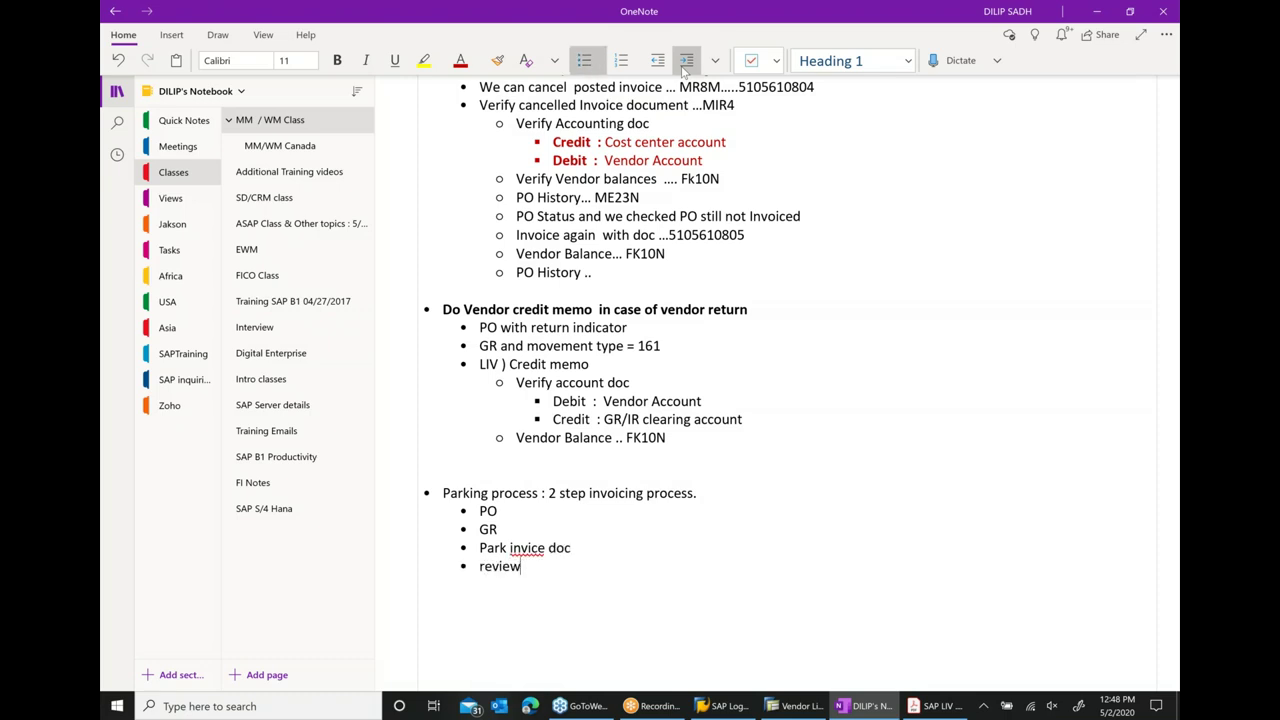
pyautogui.press('Return')
pyautogui.write('Post park doc')
pyautogui.press('Return')
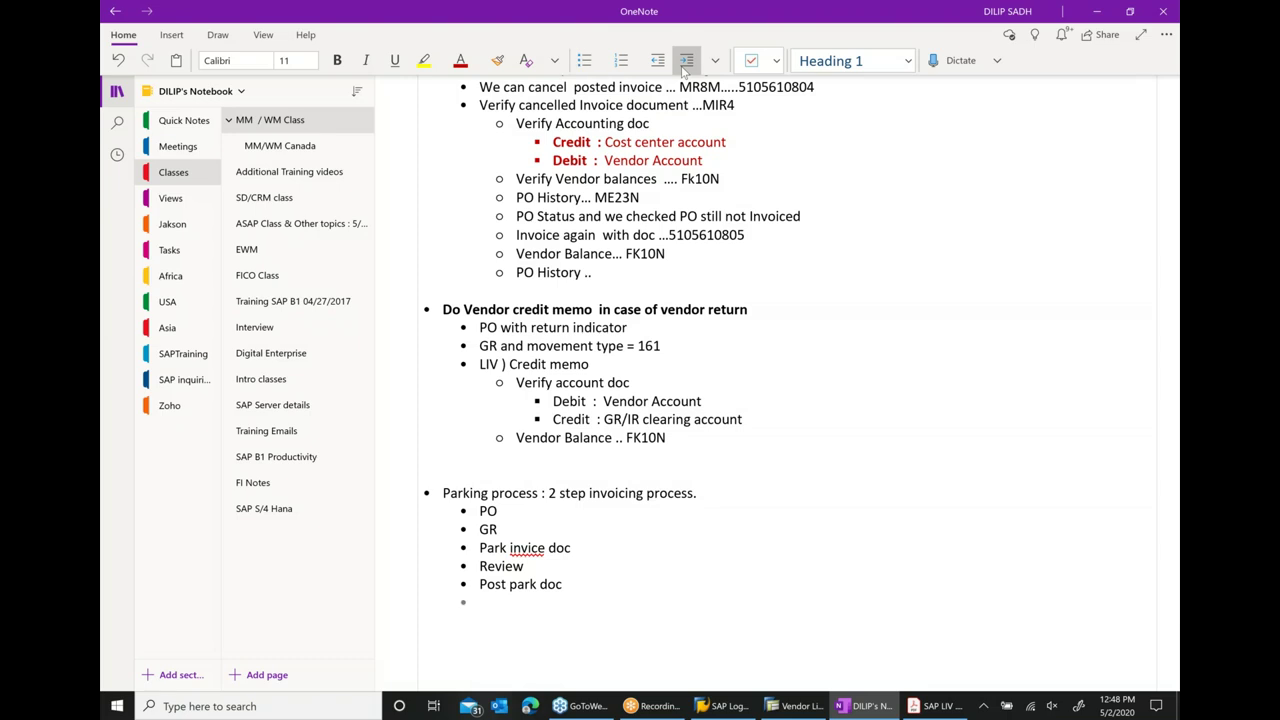
pyautogui.write('review accounting doc')
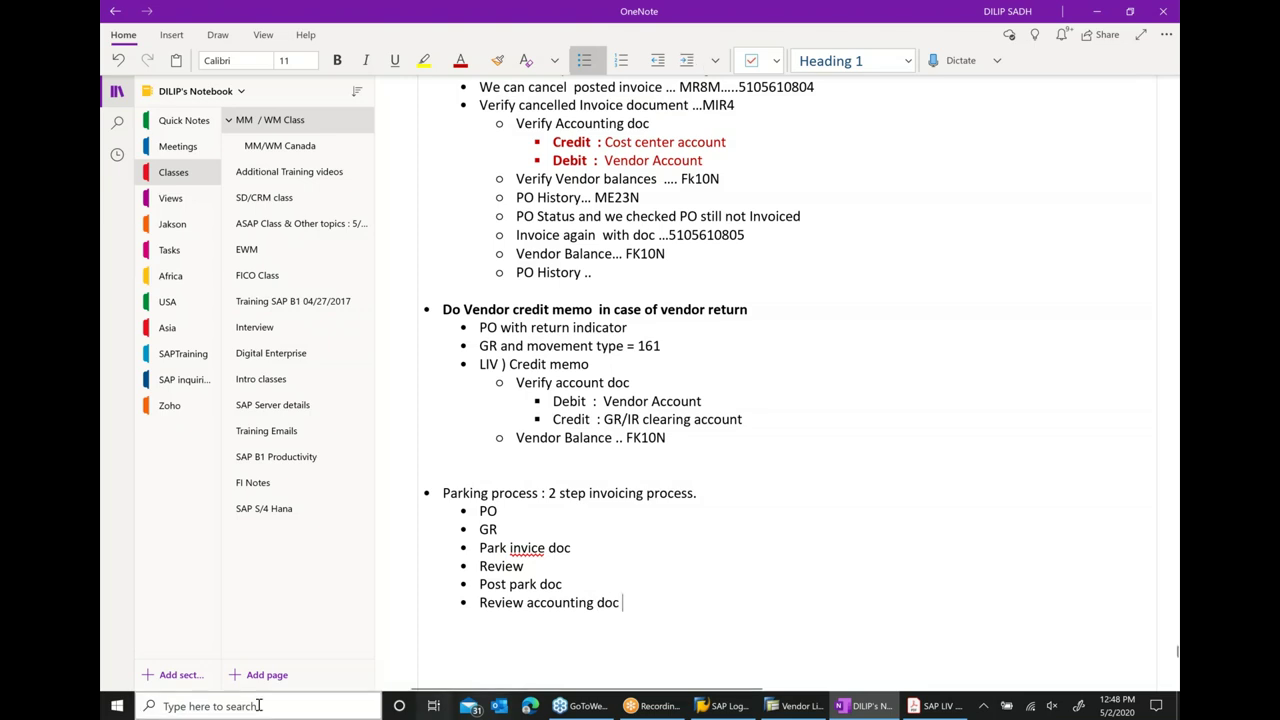
# - Correct "invice" to "invoice" and extend the "Review" sub-bullet to "Review accounting doc"
pyautogui.scroll(-1, 571, 476)
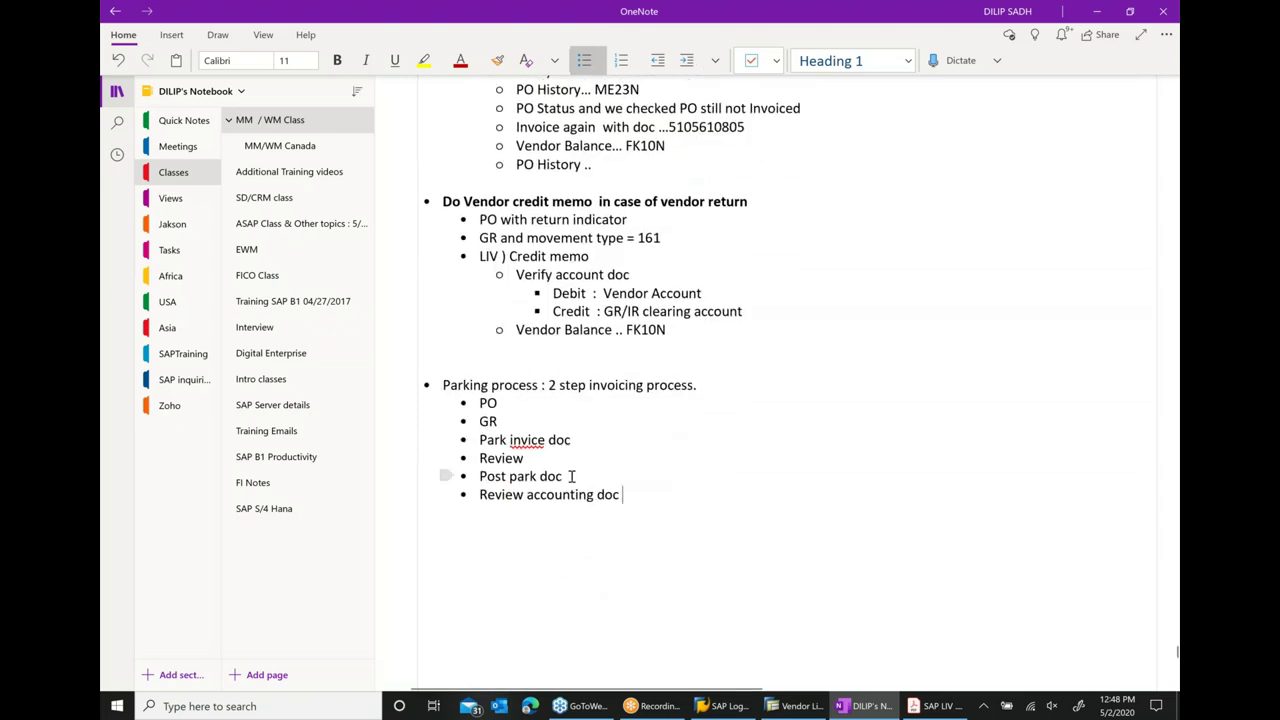
pyautogui.rightClick(538, 440)
pyautogui.click(783, 449)
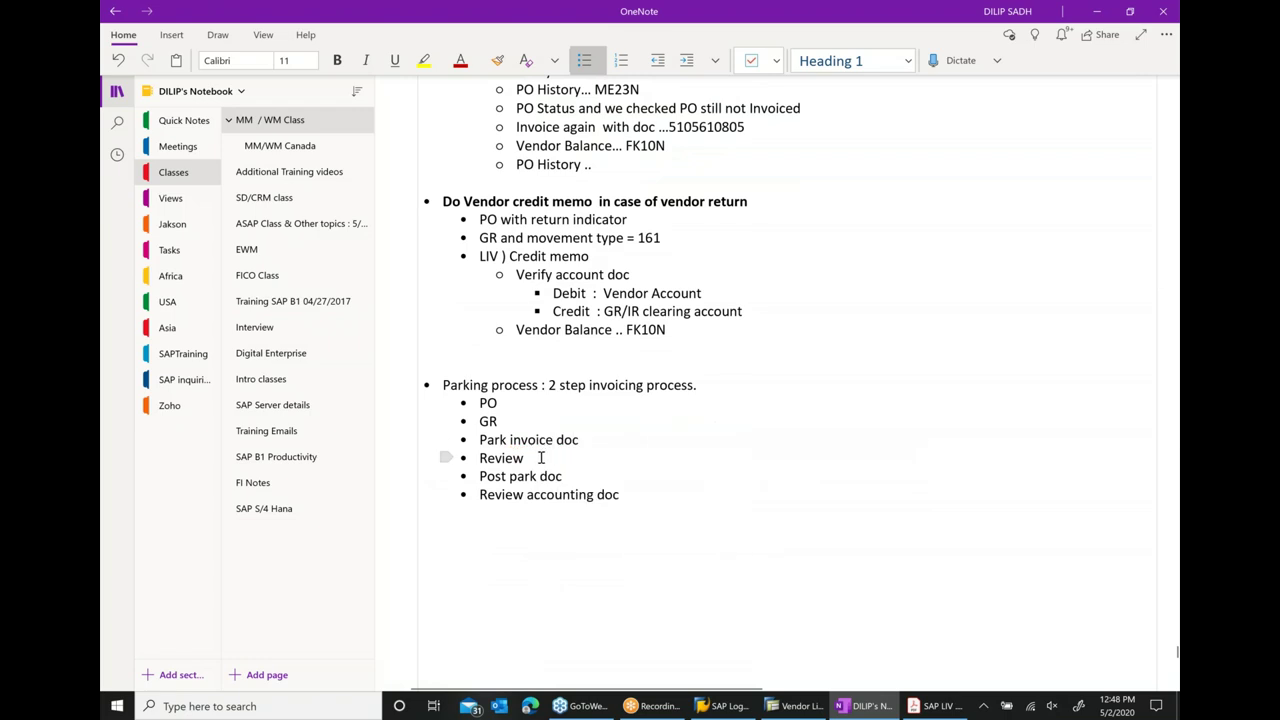
pyautogui.write('accountign do c')
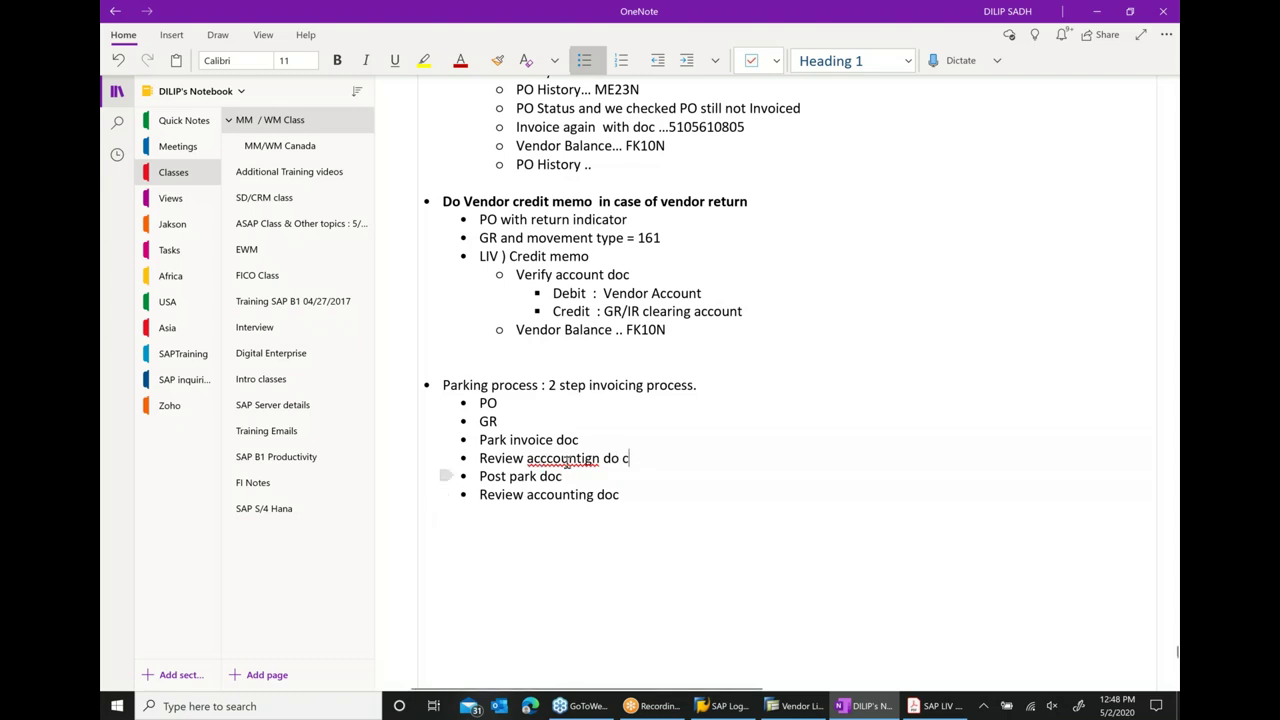
pyautogui.rightClick(568, 458)
pyautogui.click(830, 466)
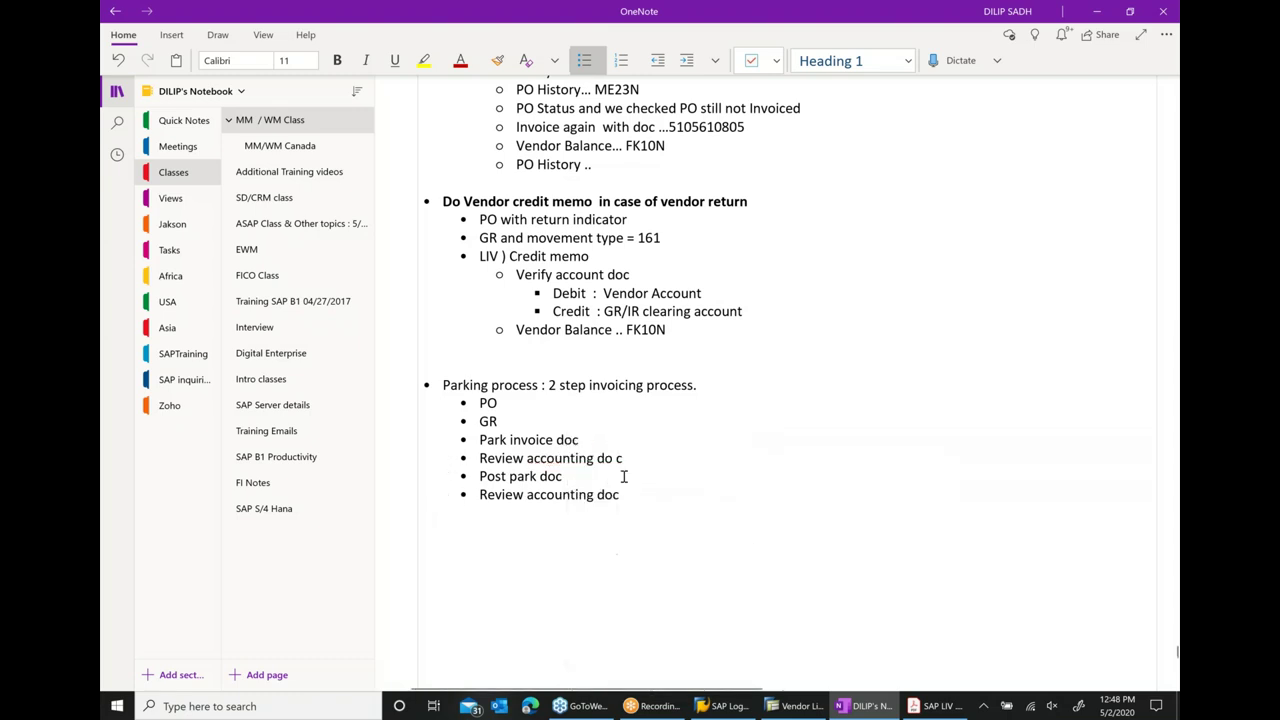
pyautogui.click(615, 458)
pyautogui.press('BackSpace')
# - Make the "Parking process : 2 step invoicing process." bullet bold
pyautogui.moveTo(702, 386); pyautogui.dragTo(443, 387)
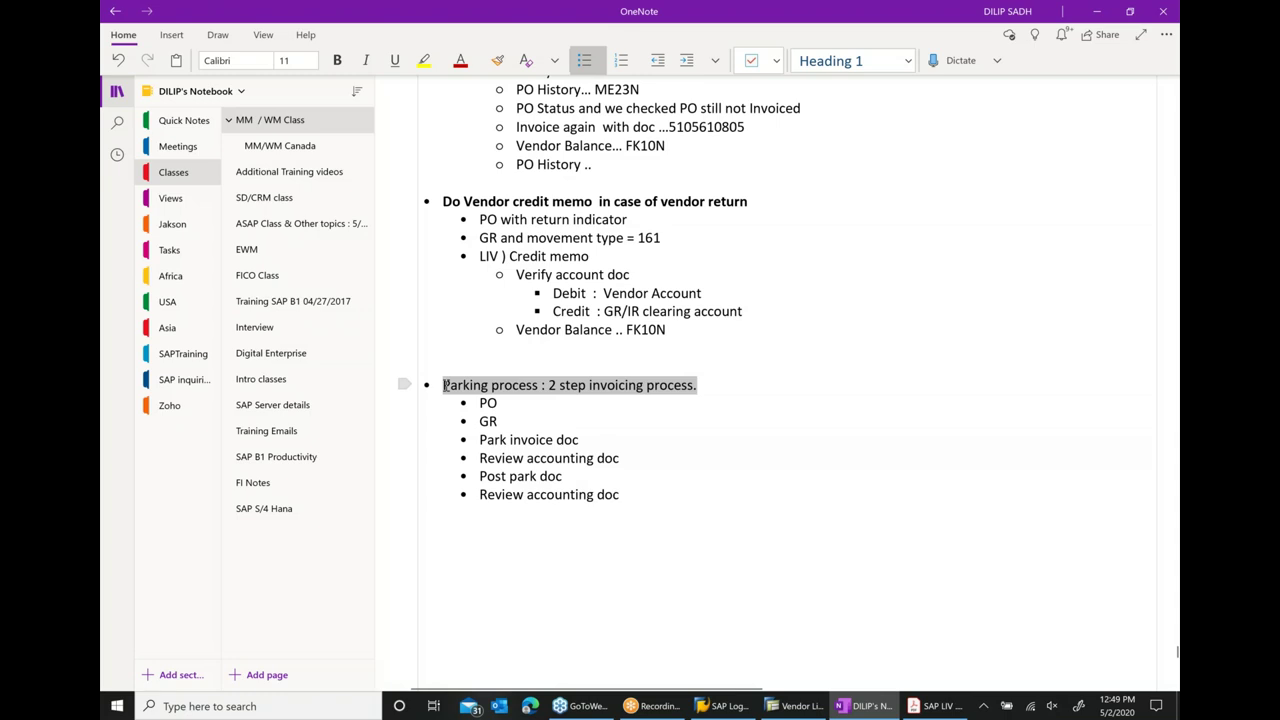
pyautogui.click(492, 363)
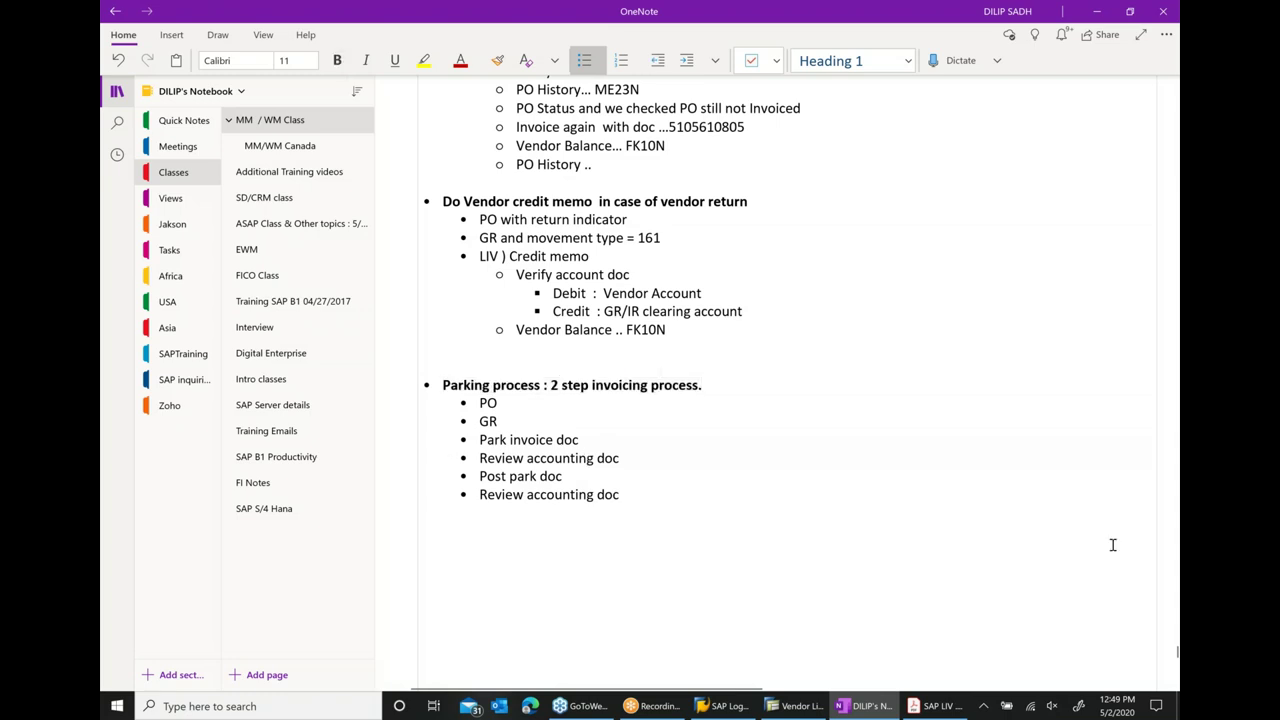
# - Switch to SAP, start a new standard purchase order with transaction ME21N and enter the Costco vendor
pyautogui.click(797, 706)
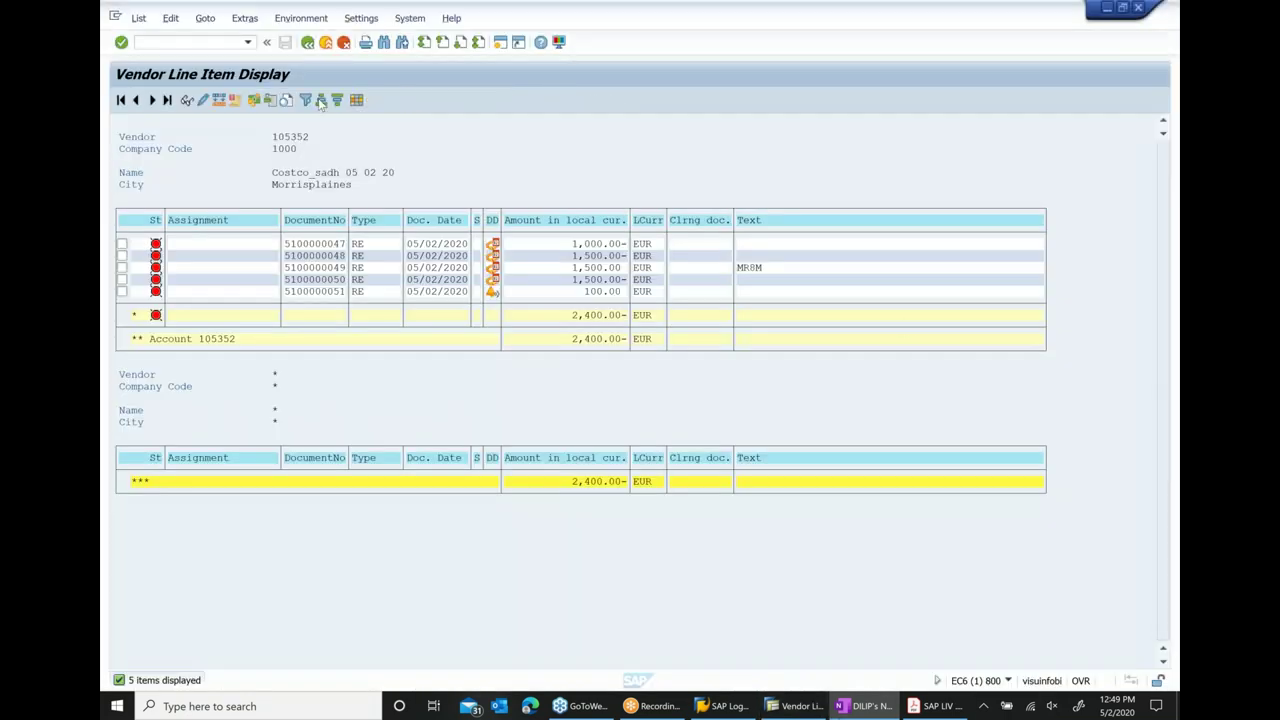
pyautogui.write('/nme21n')
pyautogui.press('Return')
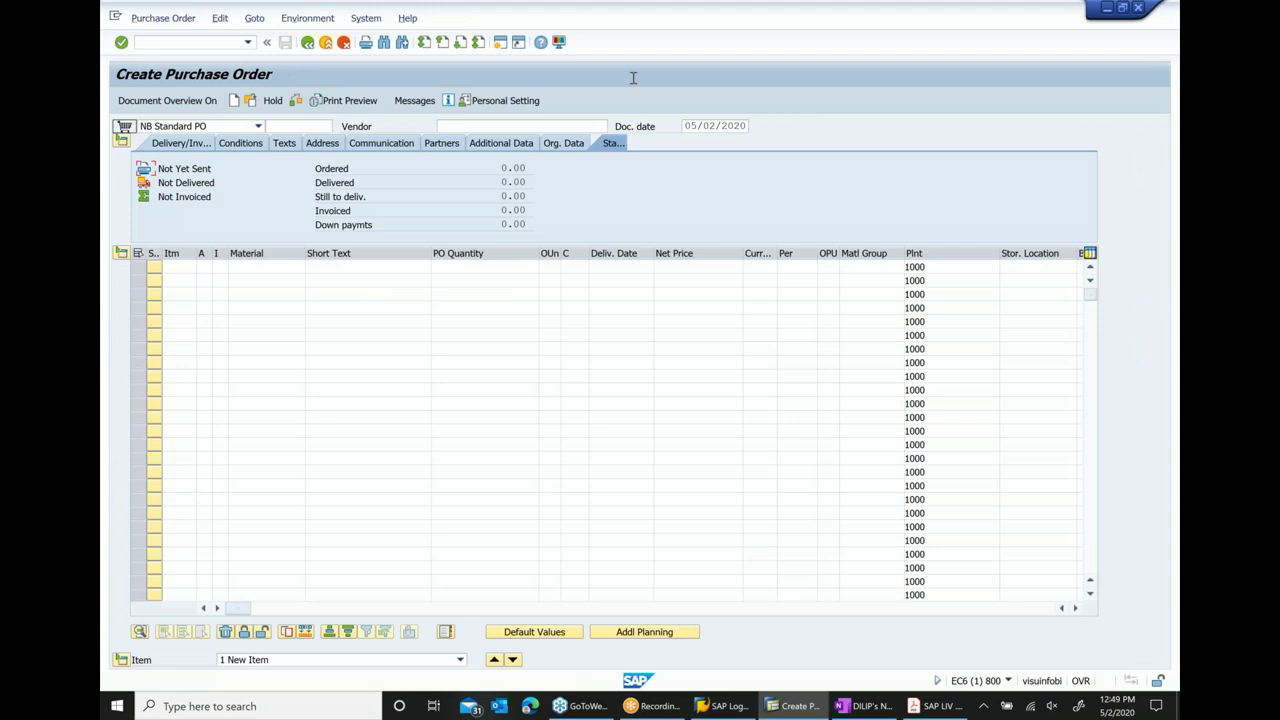
pyautogui.click(548, 126)
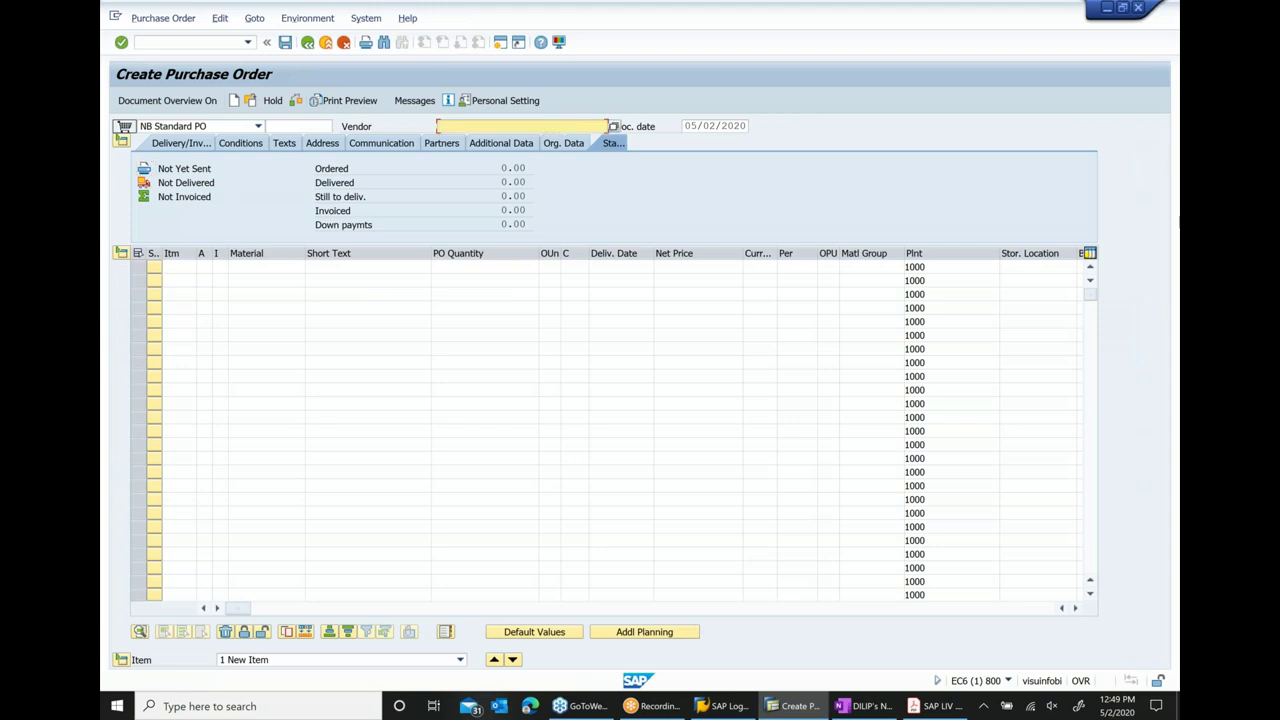
pyautogui.press('Down')
pyautogui.press('Down')
pyautogui.press('Return')
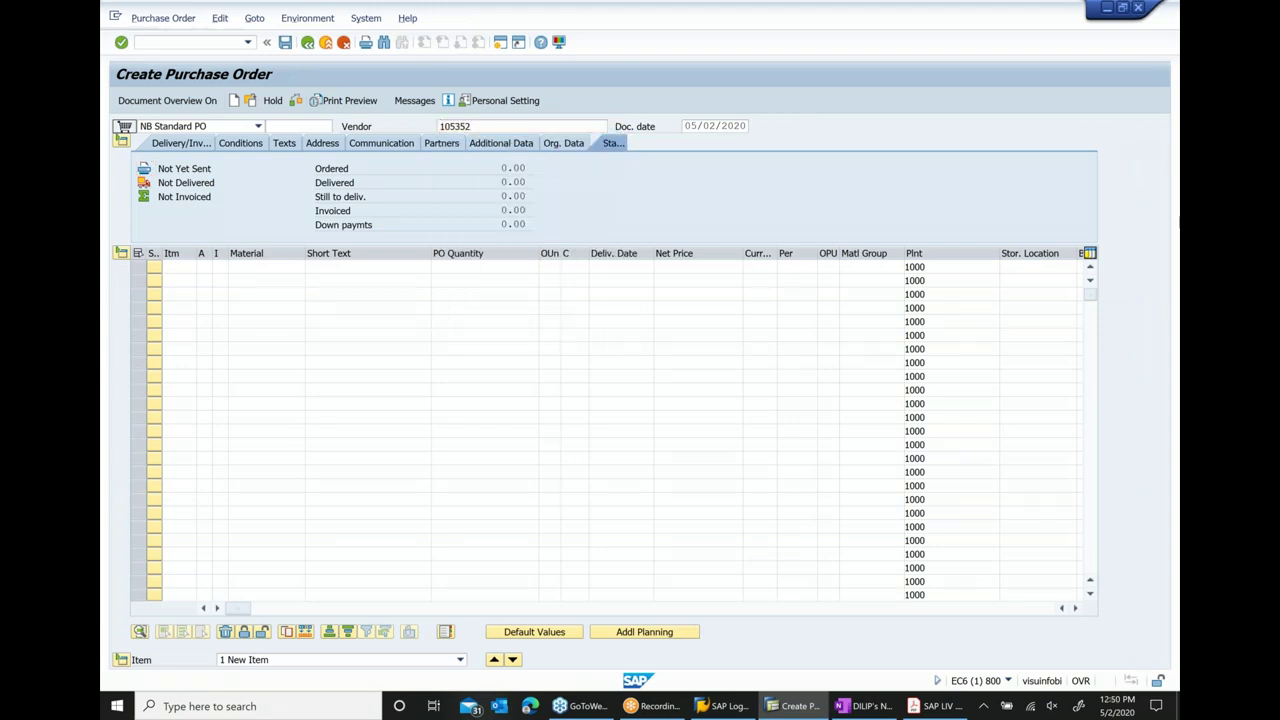
# - Enter material 29908 with a quantity of 100 as the order item and save the purchase order
pyautogui.click(275, 270)
pyautogui.press('Down')
pyautogui.press('Down')
pyautogui.press('Return')
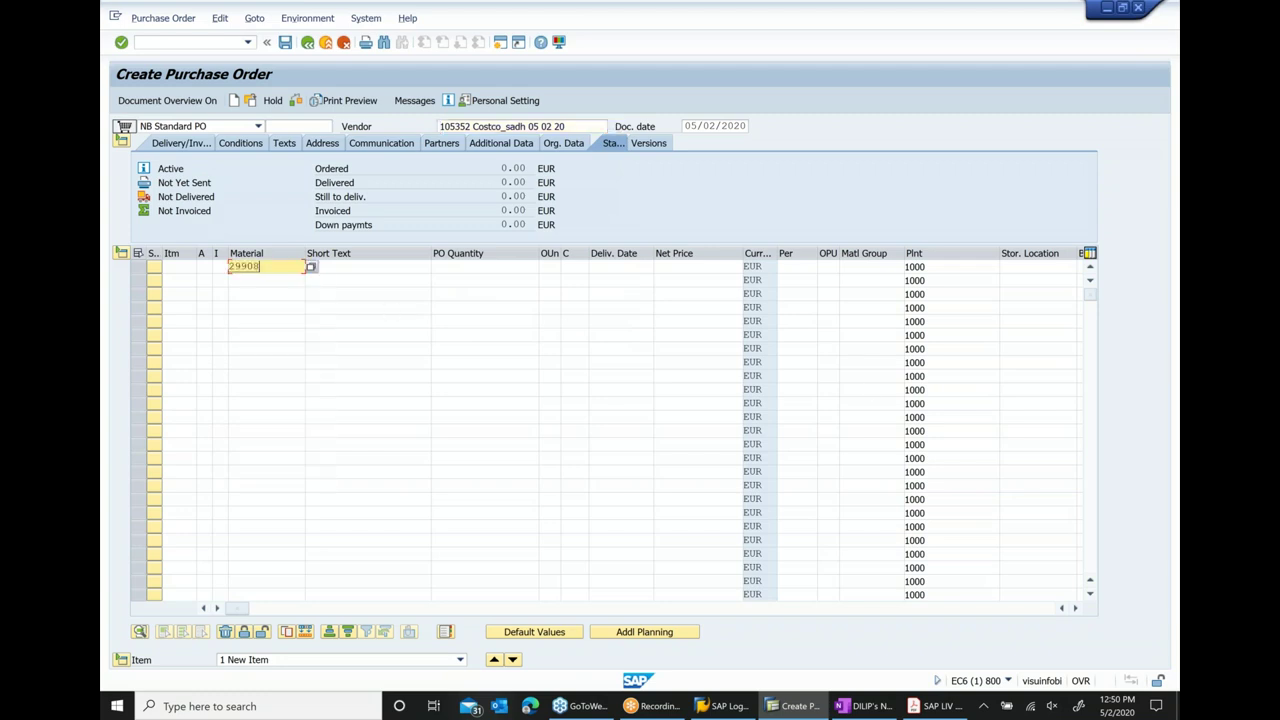
pyautogui.click(513, 268)
pyautogui.write('100')
pyautogui.press('Return')
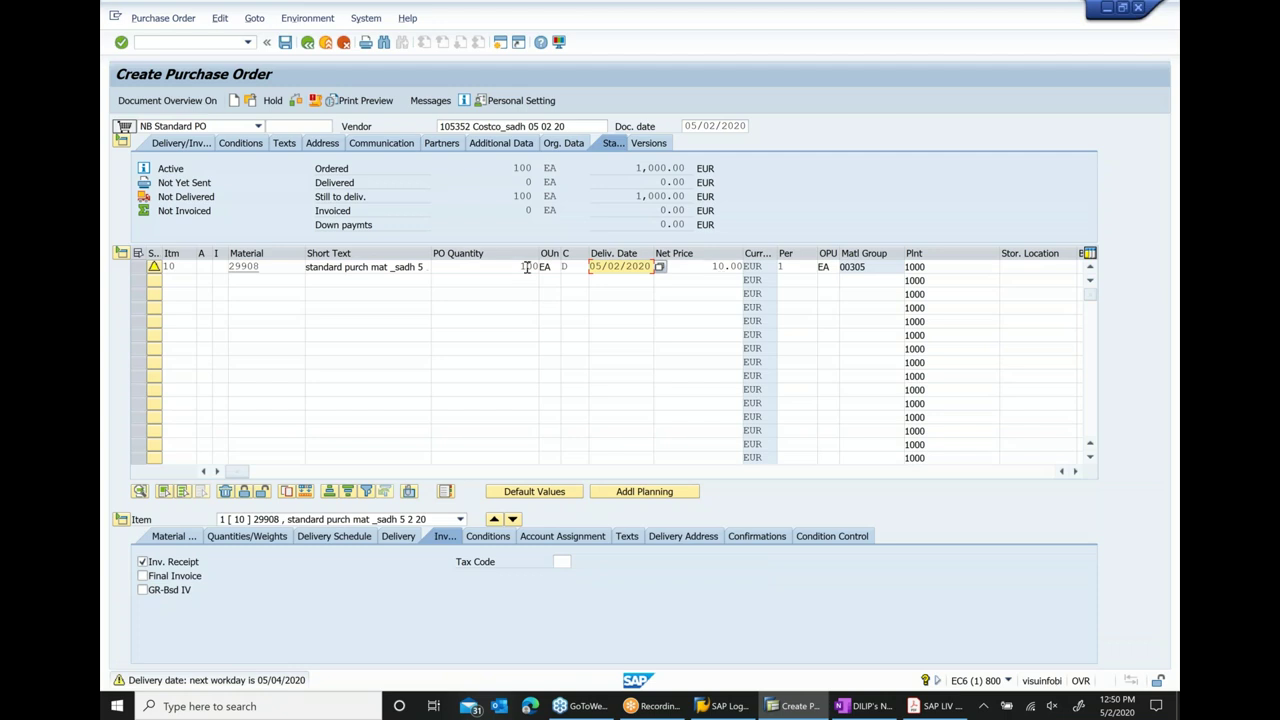
pyautogui.click(285, 42)
pyautogui.hotkey('ctrl', 's')
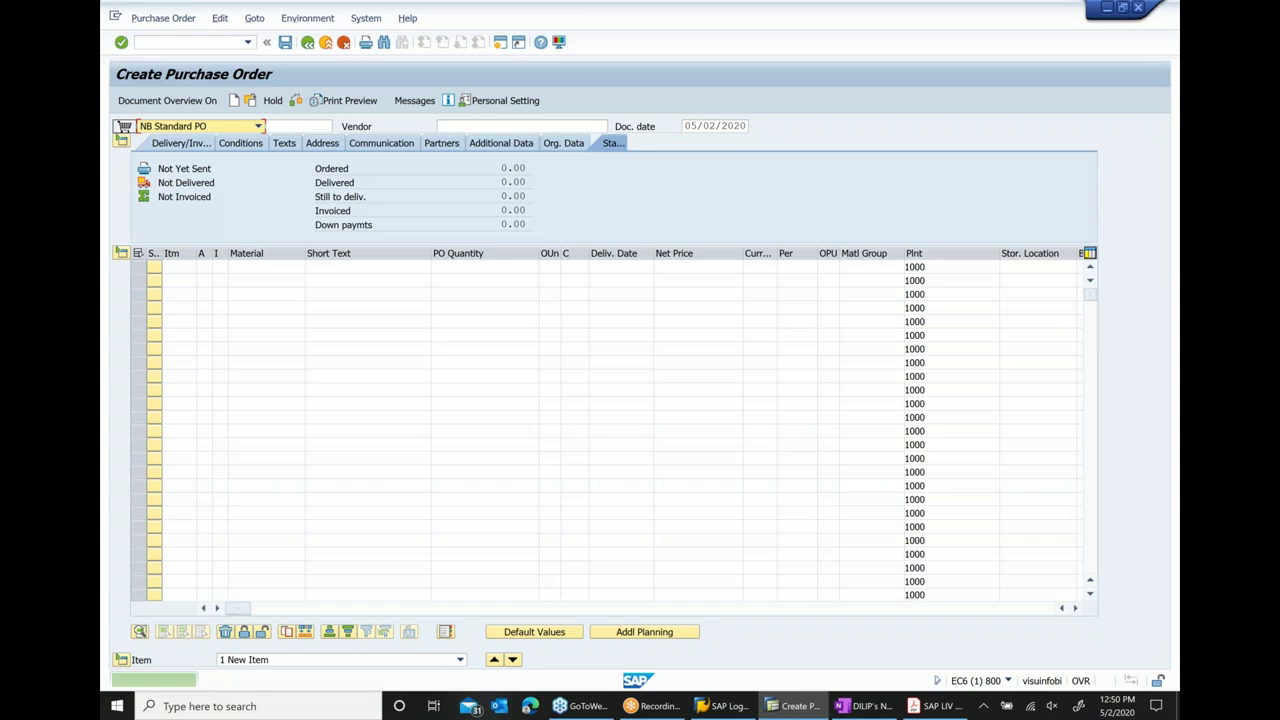
# - Copy the new purchase order's number from the document selection dialog and leave purchase order creation
pyautogui.click(181, 22)
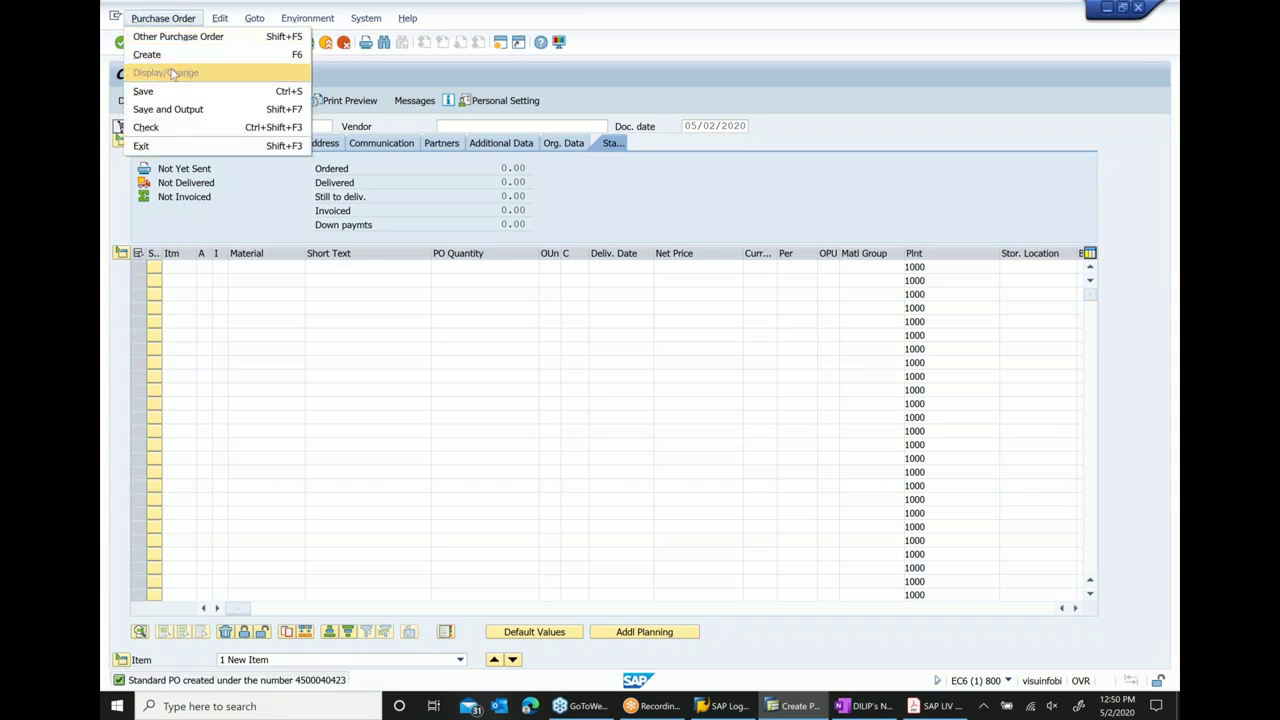
pyautogui.click(170, 36)
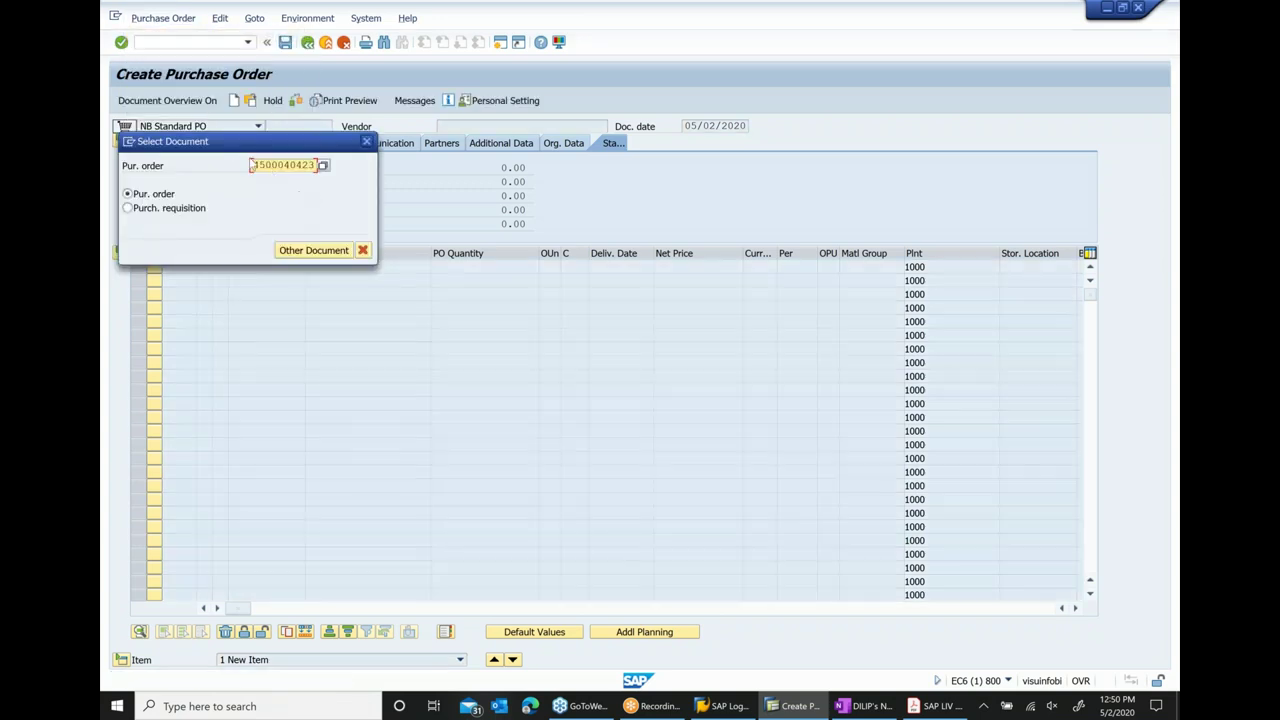
pyautogui.moveTo(252, 165); pyautogui.dragTo(381, 179)
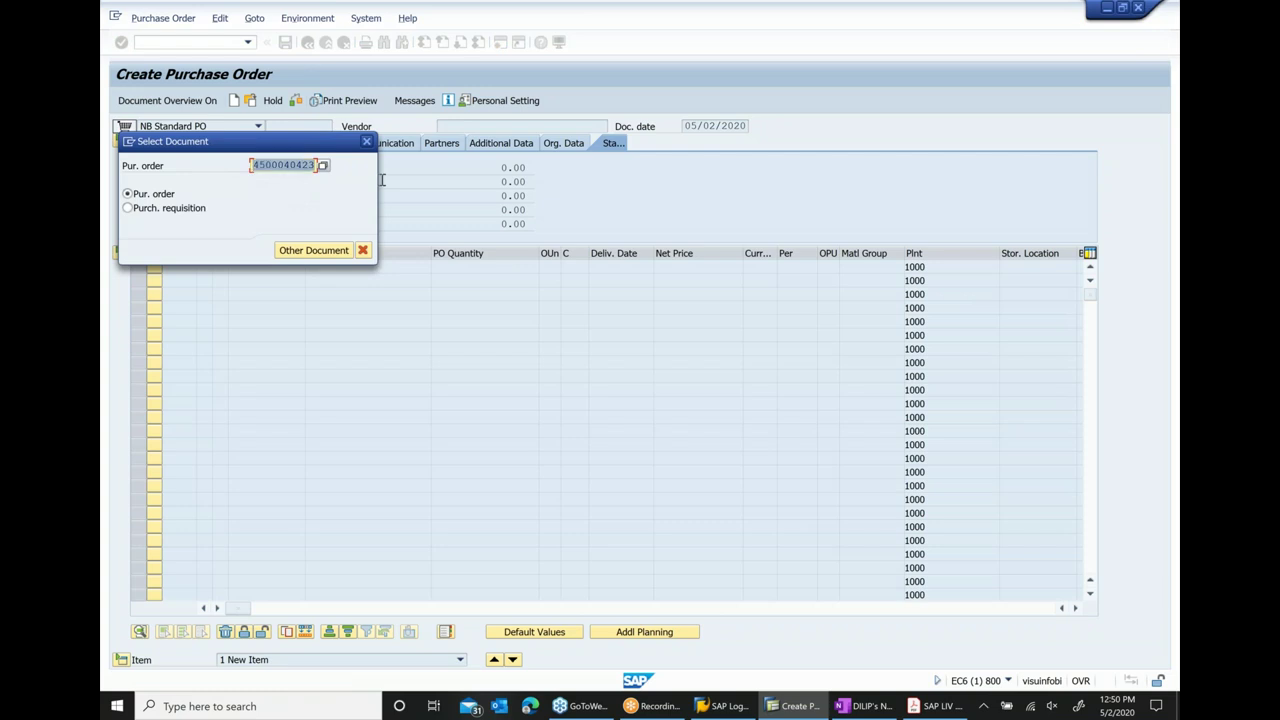
pyautogui.hotkey('ctrl', 'c')
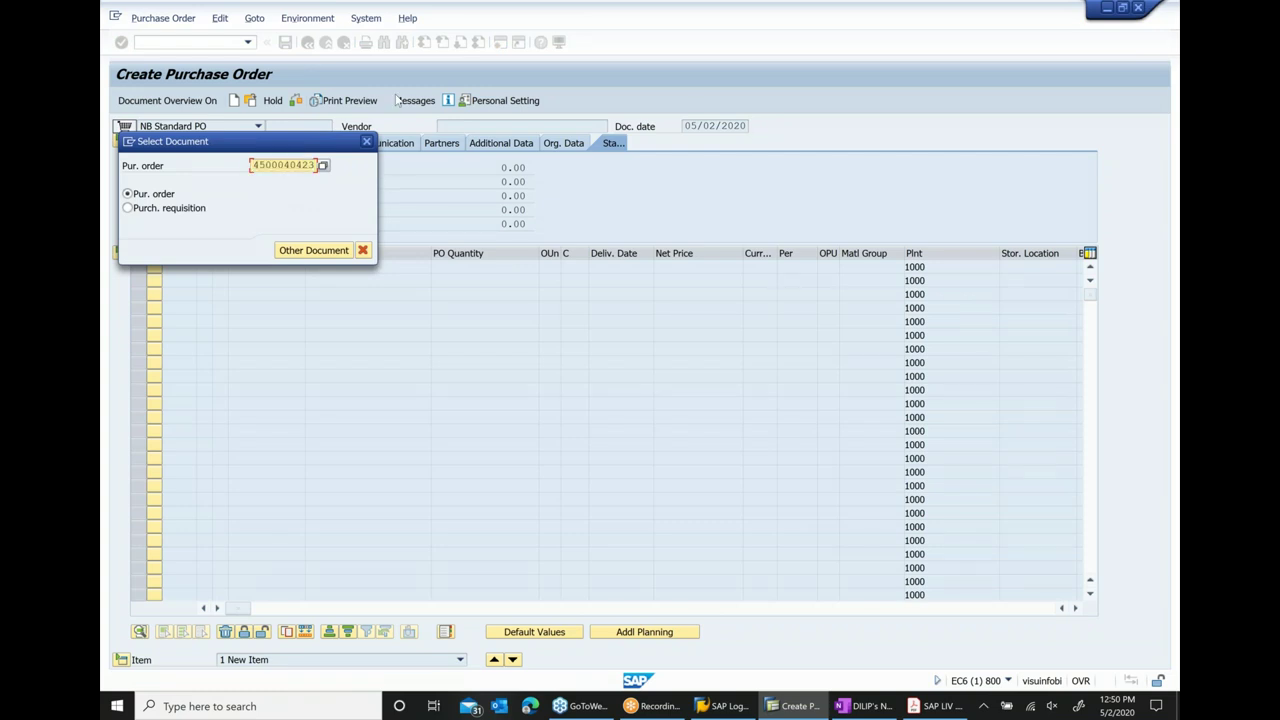
pyautogui.click(368, 142)
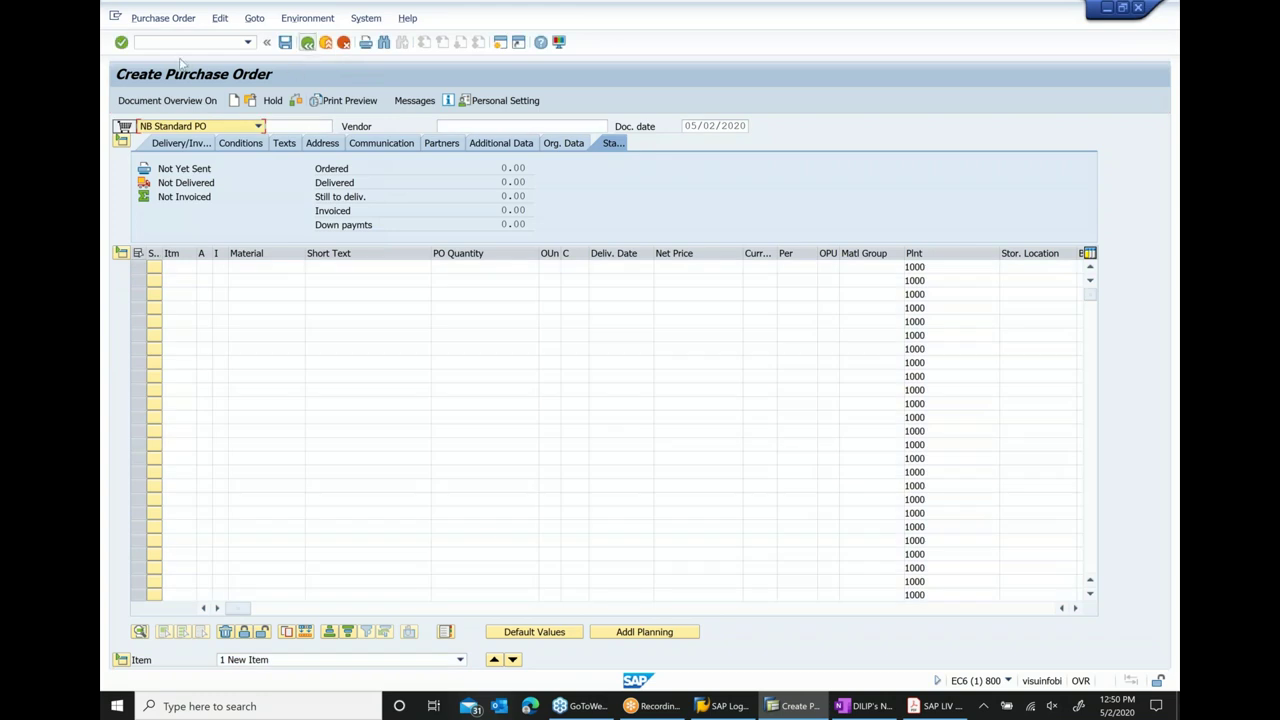
pyautogui.press('F3')
# - Start a goods receipt with transaction MIGO and load the copied purchase order into it
pyautogui.click(174, 41)
pyautogui.write('migo')
pyautogui.press('Return')
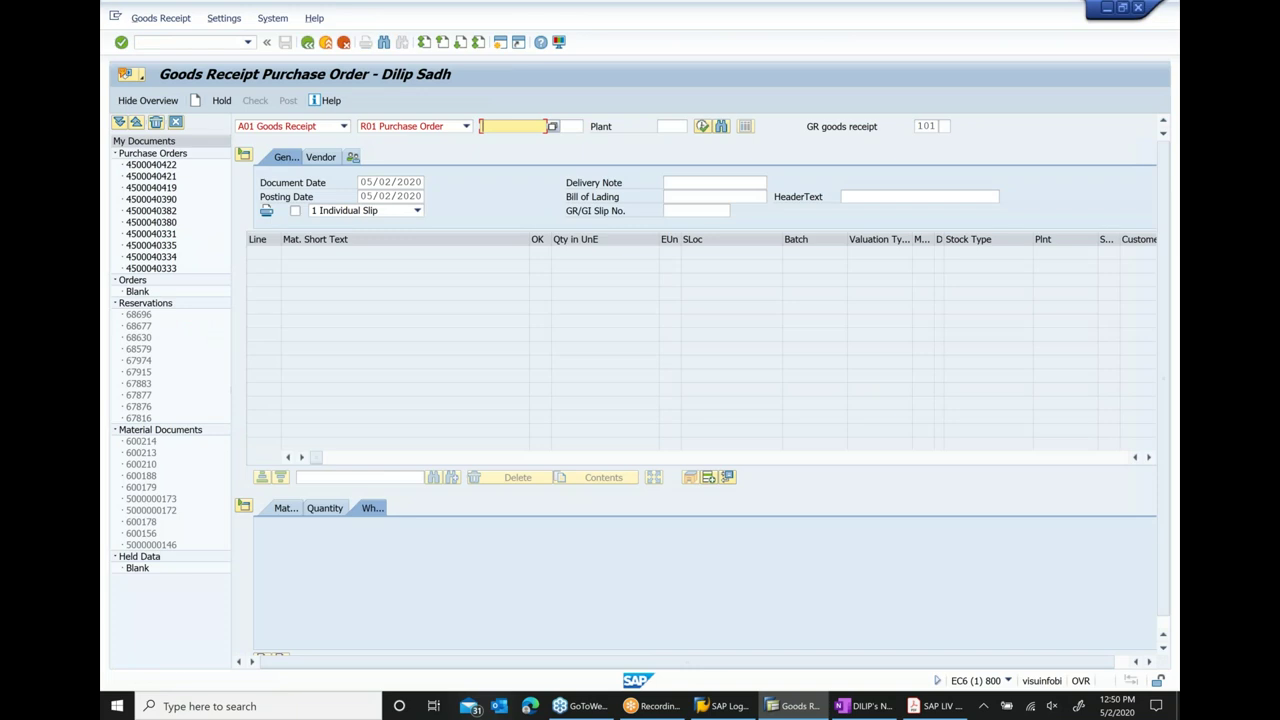
pyautogui.hotkey('ctrl', 'v')
pyautogui.press('Return')
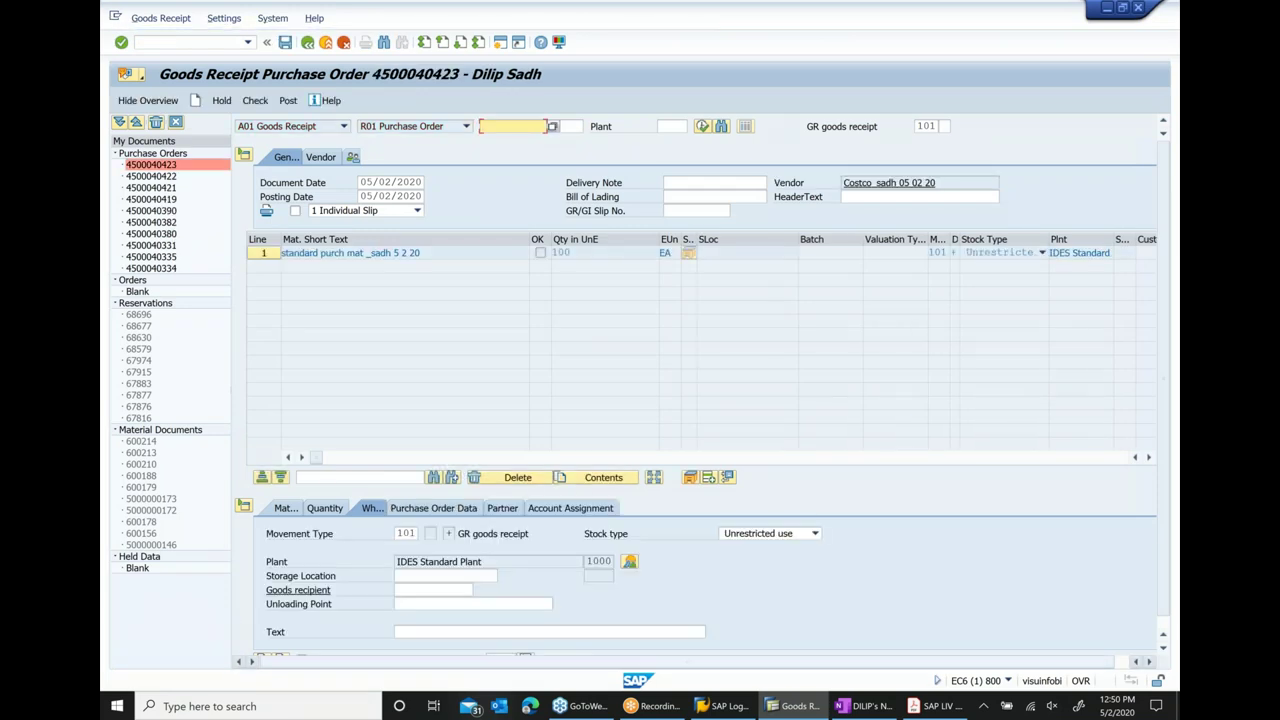
# - Set the received item's storage location to 0001 and mark the item as OK
pyautogui.click(470, 576)
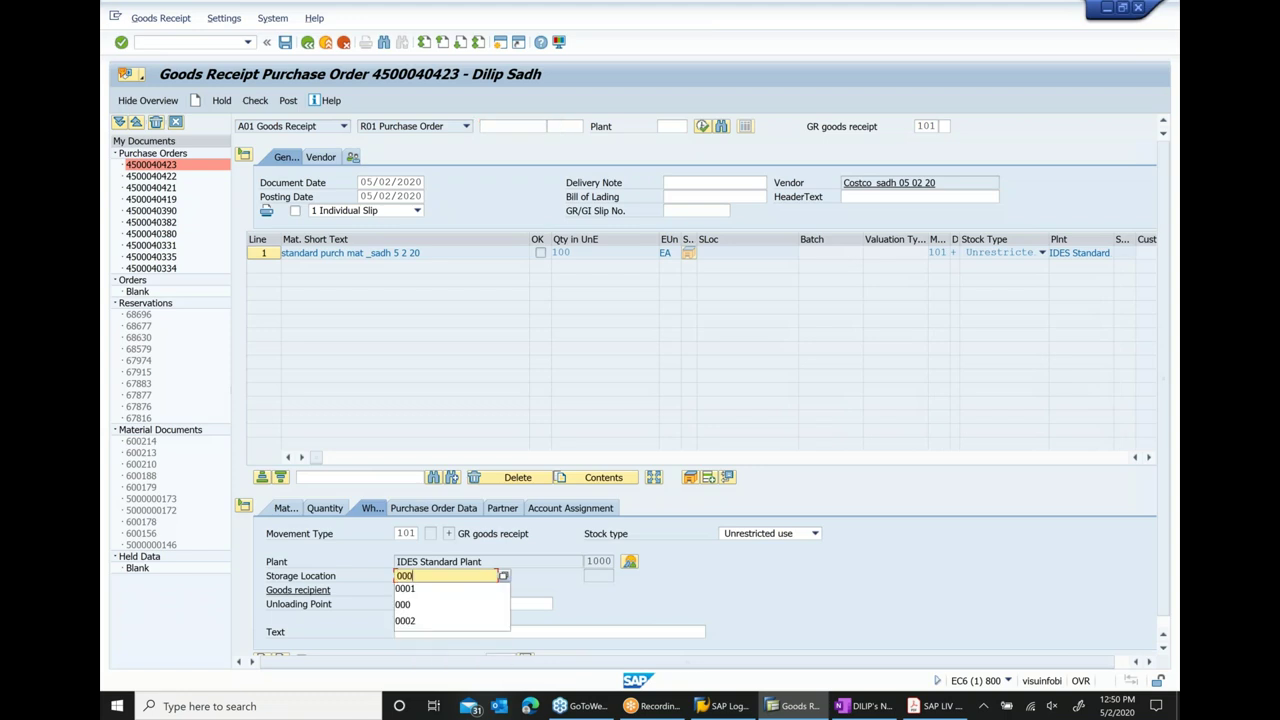
pyautogui.click(430, 590)
pyautogui.press('Return')
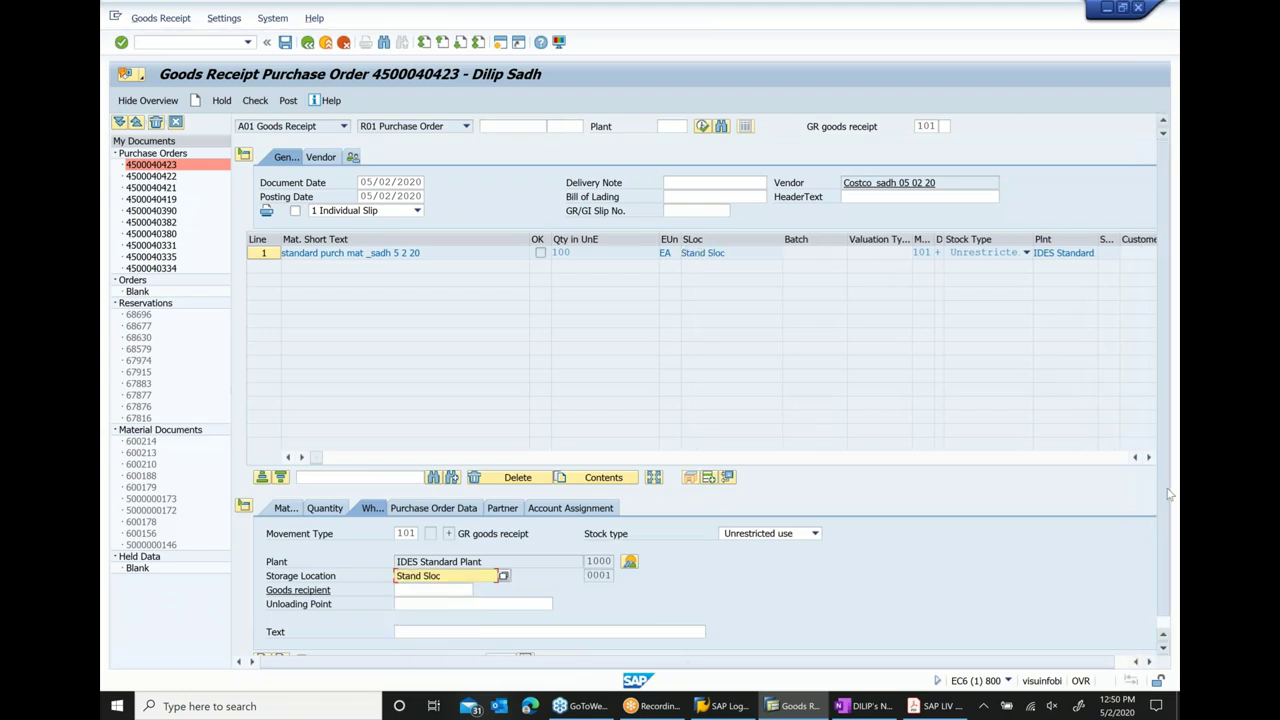
pyautogui.click(330, 648)
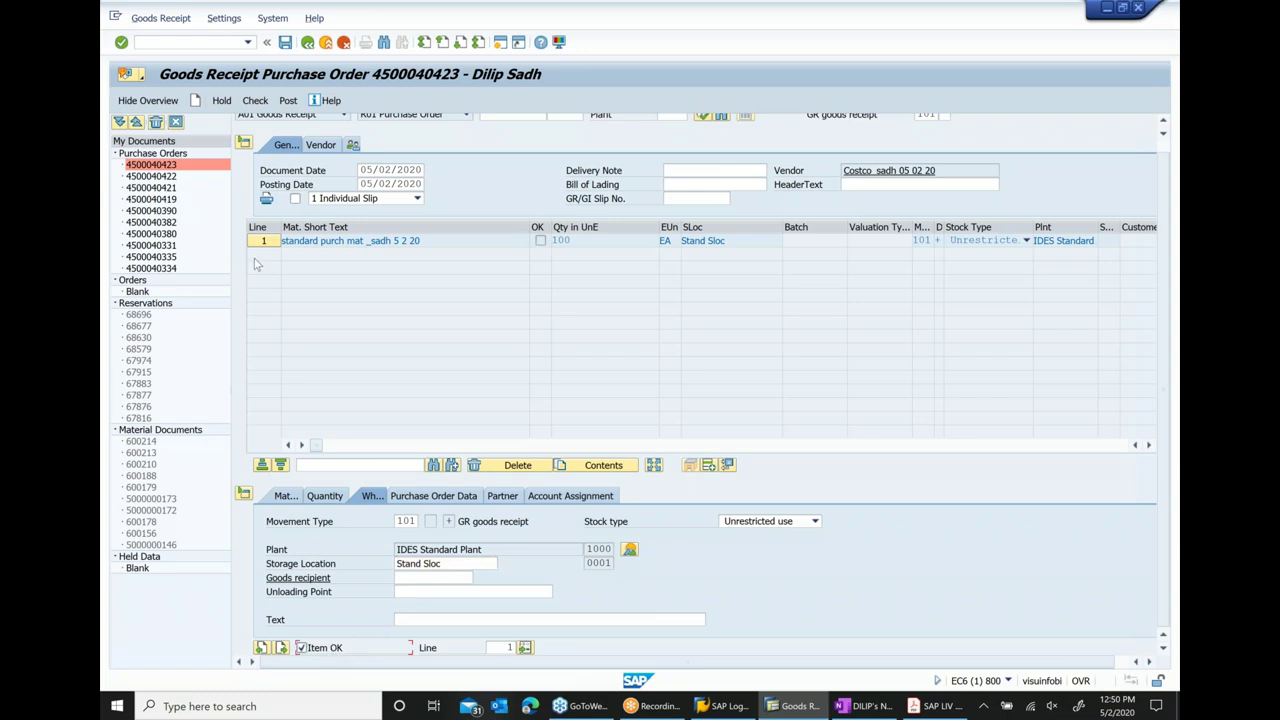
# - Check and post the goods receipt for the purchase order, and leave MIGO
pyautogui.click(255, 101)
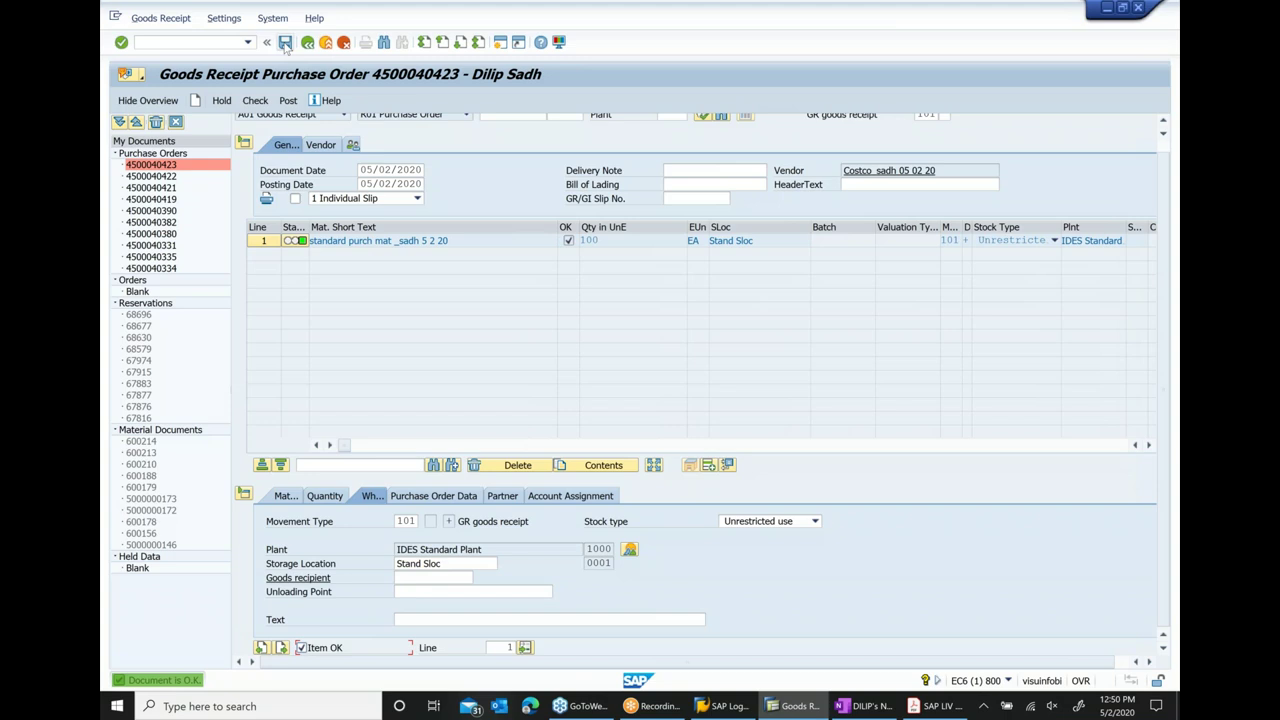
pyautogui.click(285, 43)
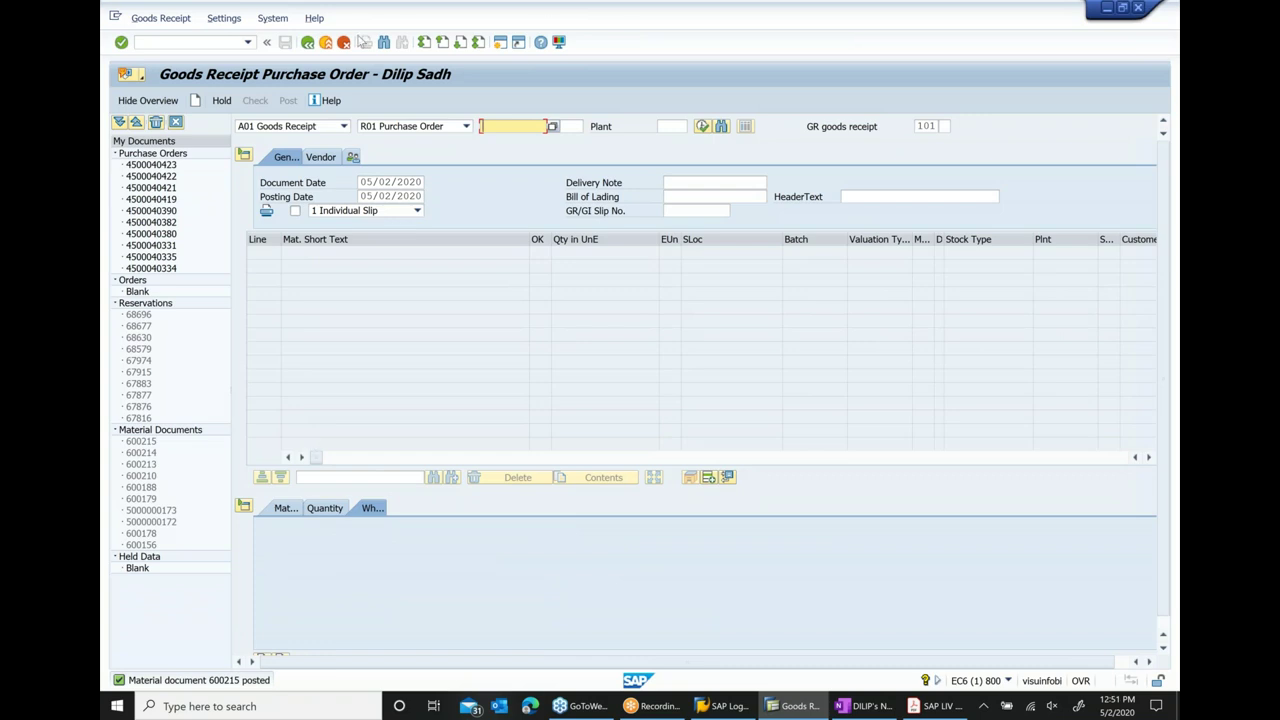
pyautogui.click(308, 42)
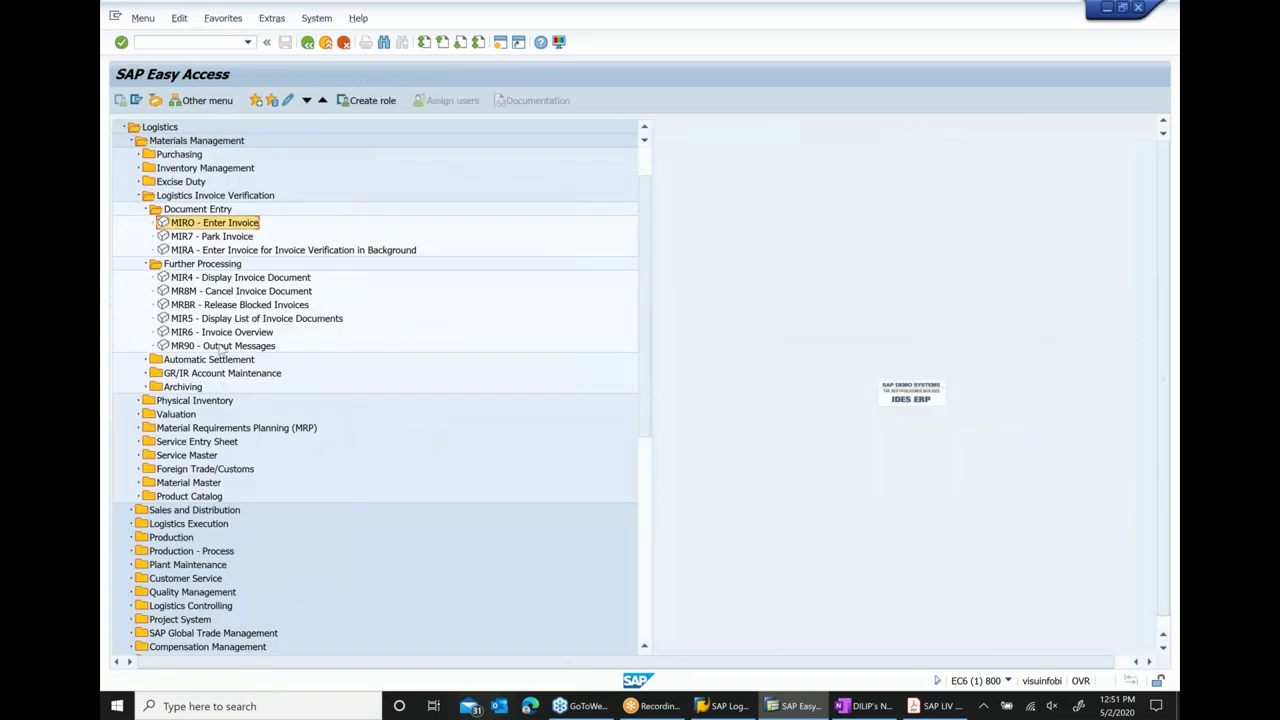
# - Start invoice parking with transaction MIR7 and enter document date 05/02/2020 and an amount of 1,000
pyautogui.click(222, 239)
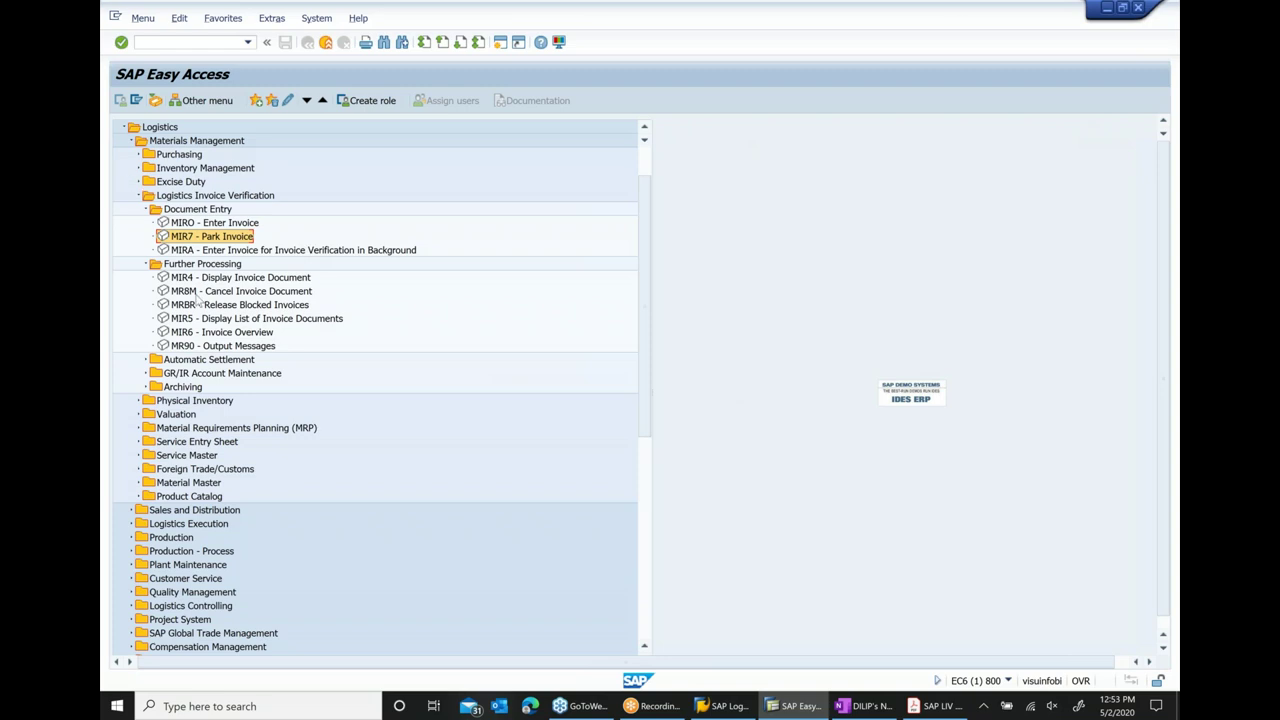
pyautogui.doubleClick(218, 237)
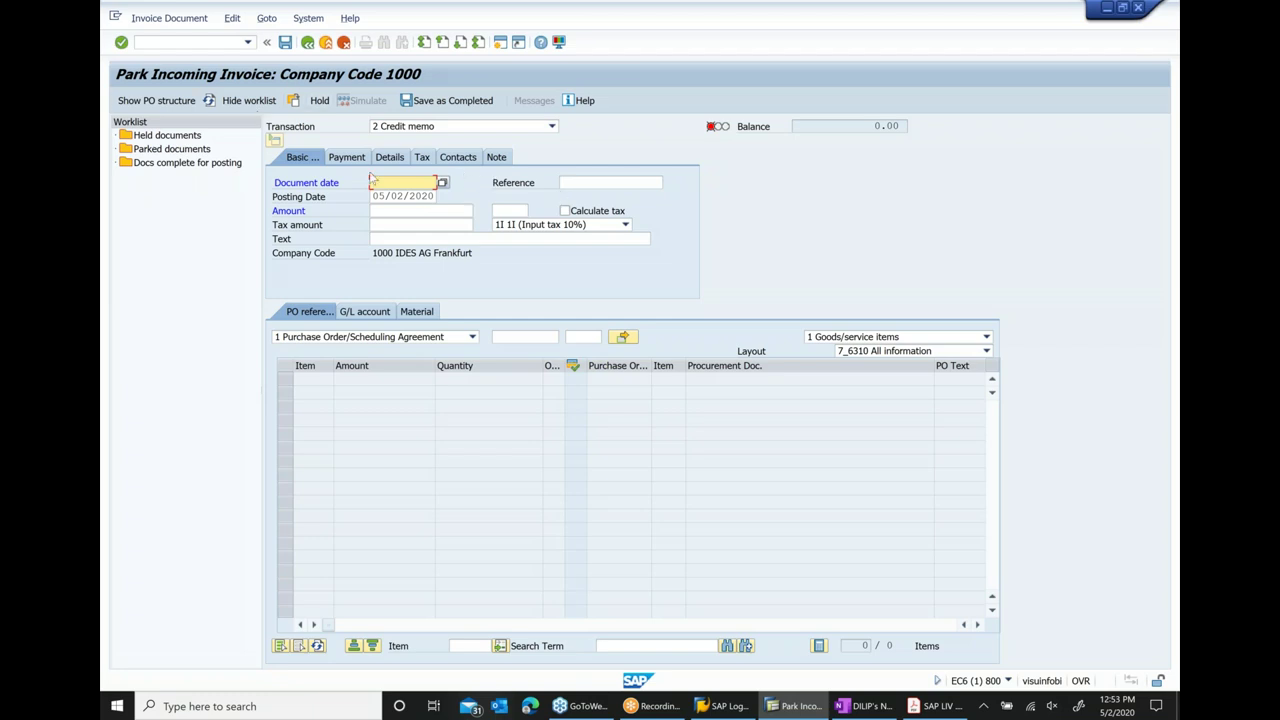
pyautogui.click(400, 182)
pyautogui.press('Down')
pyautogui.press('Return')
pyautogui.click(386, 210)
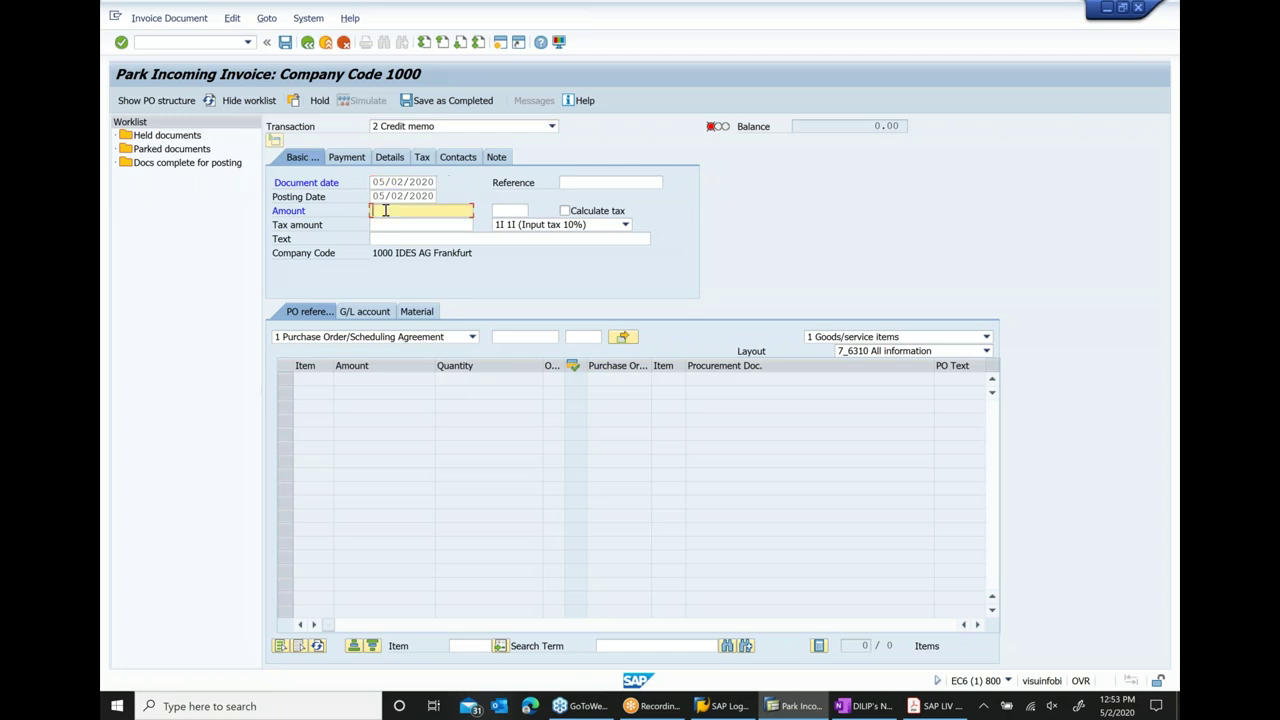
pyautogui.write('1000')
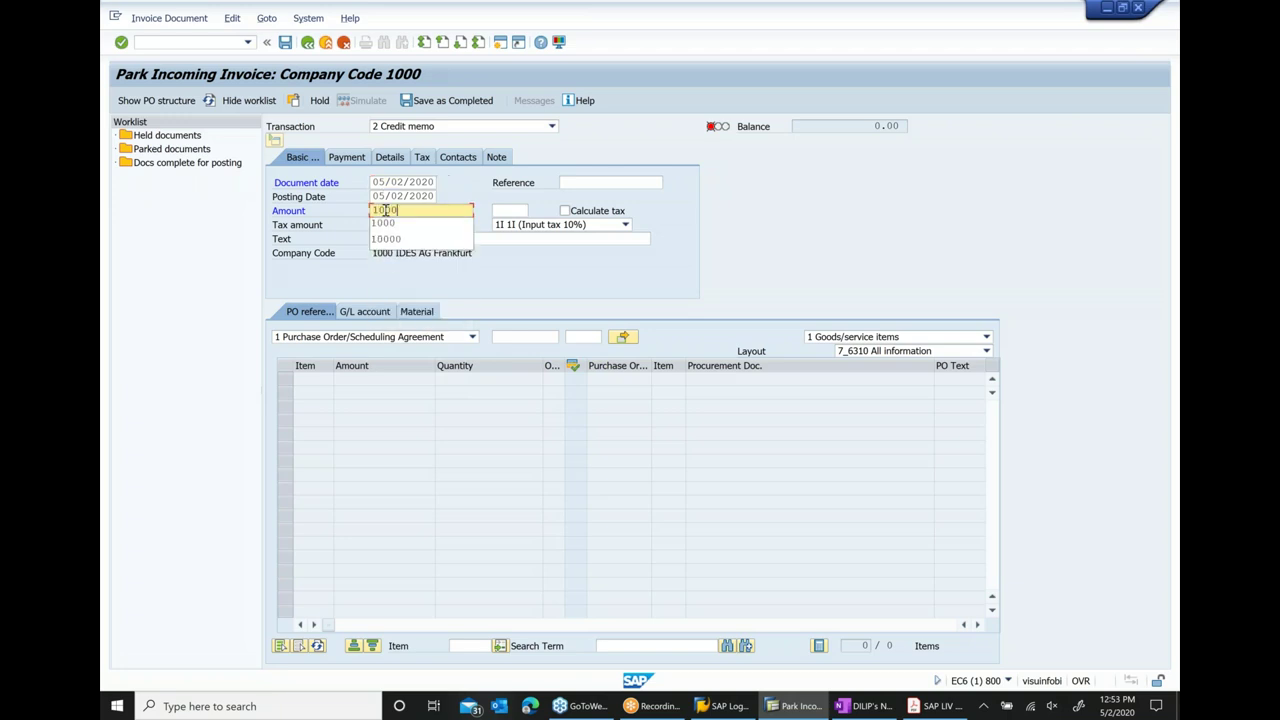
pyautogui.press('Return')
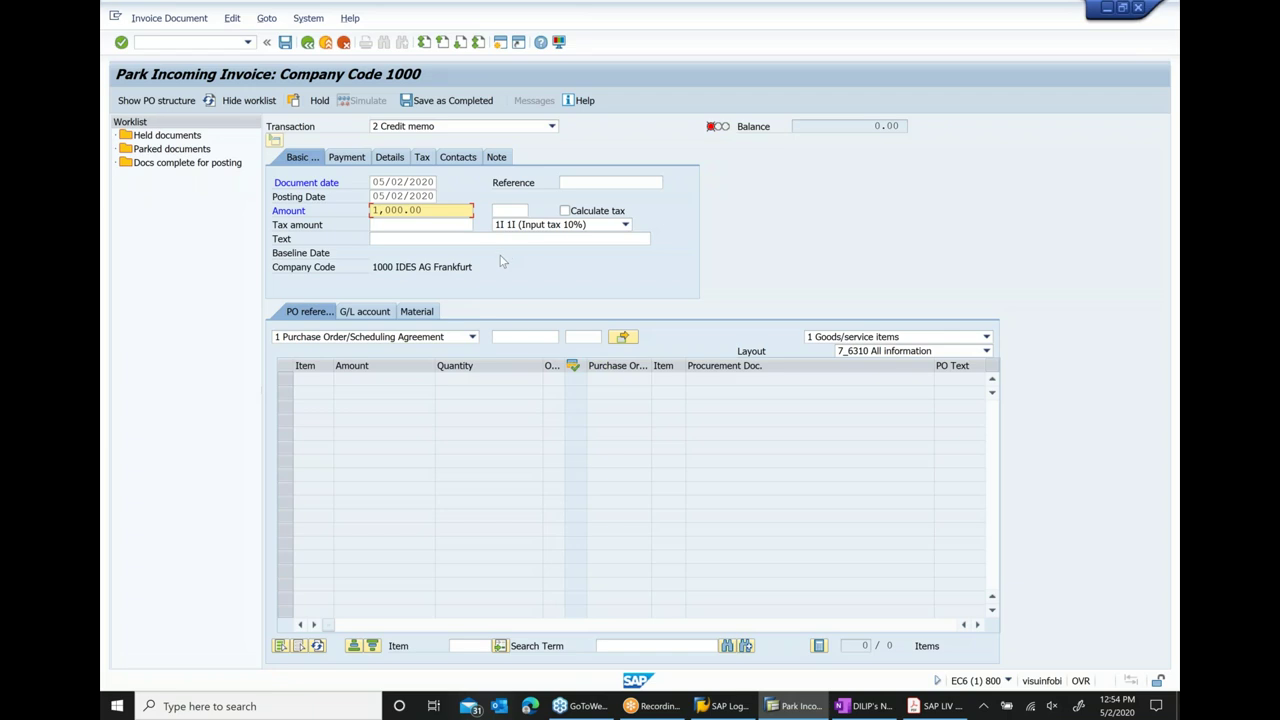
# - Load the copied purchase order as the reference of the invoice being parked
pyautogui.click(524, 337)
pyautogui.hotkey('ctrl', 'v')
pyautogui.press('Return')
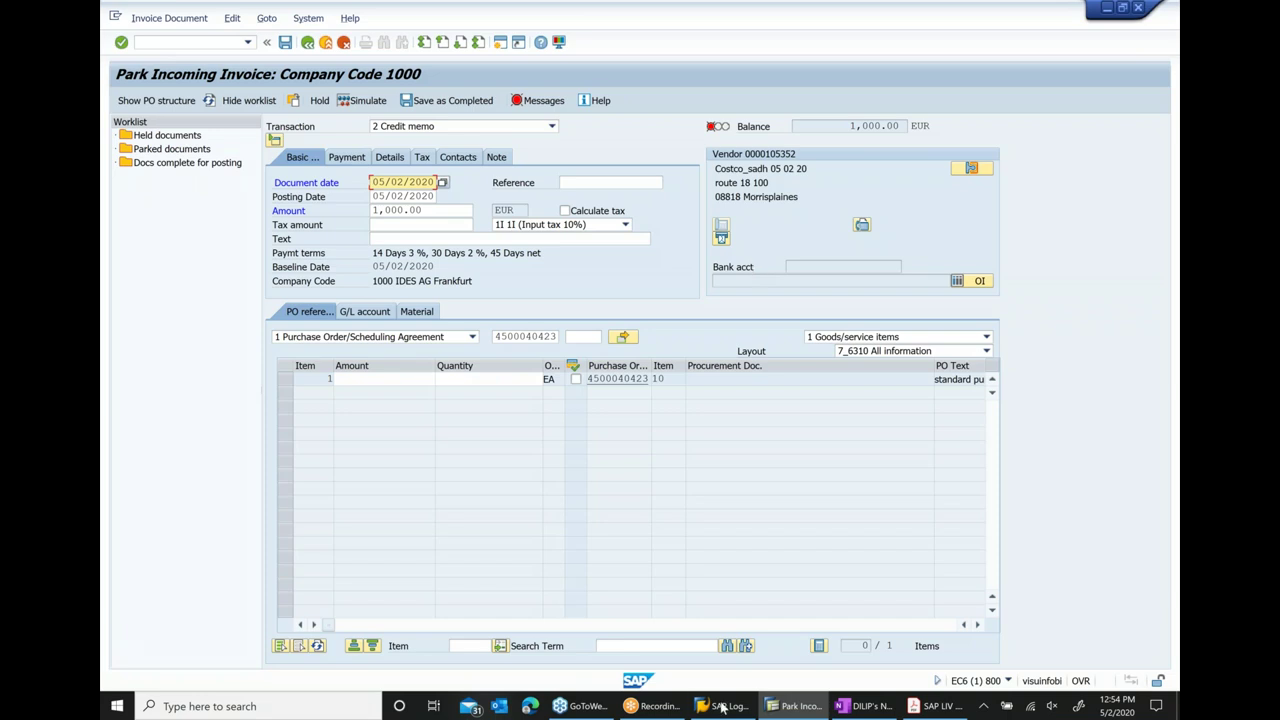
# - Open the purchase order from the invoice item, examine its status and invoice settings, and return to the invoice
pyautogui.click(880, 708)
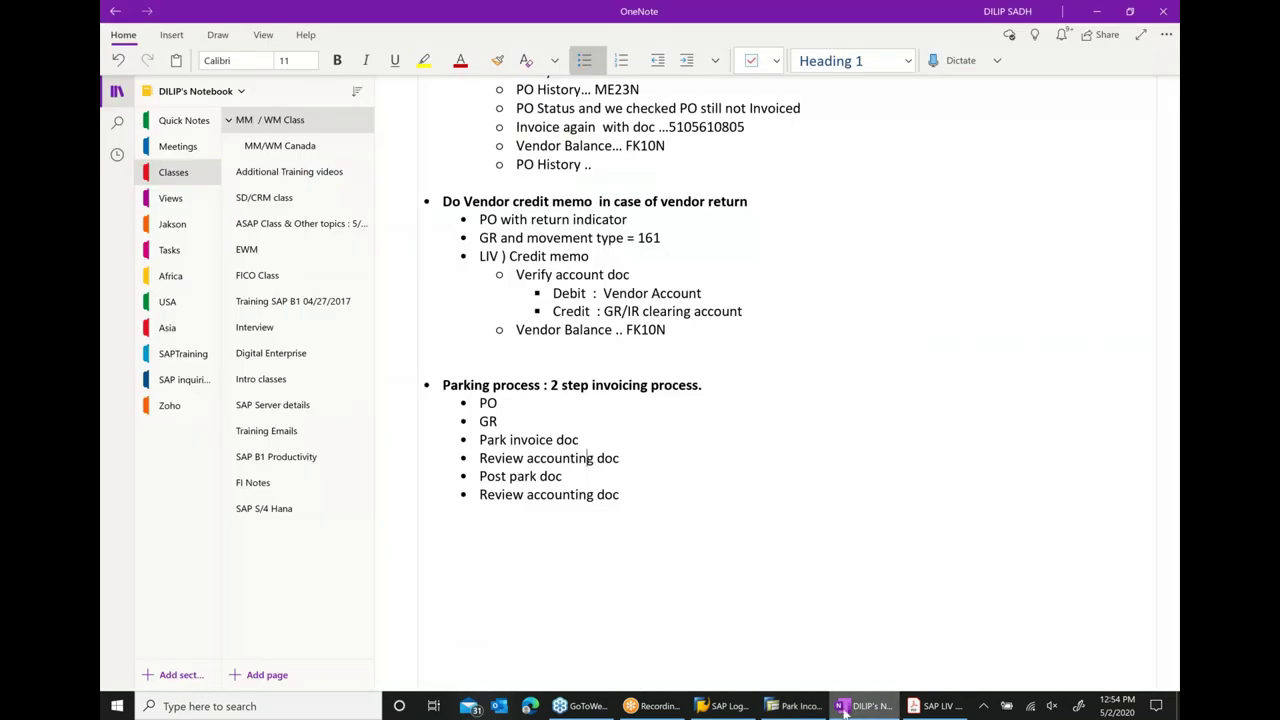
pyautogui.click(798, 706)
pyautogui.doubleClick(628, 378)
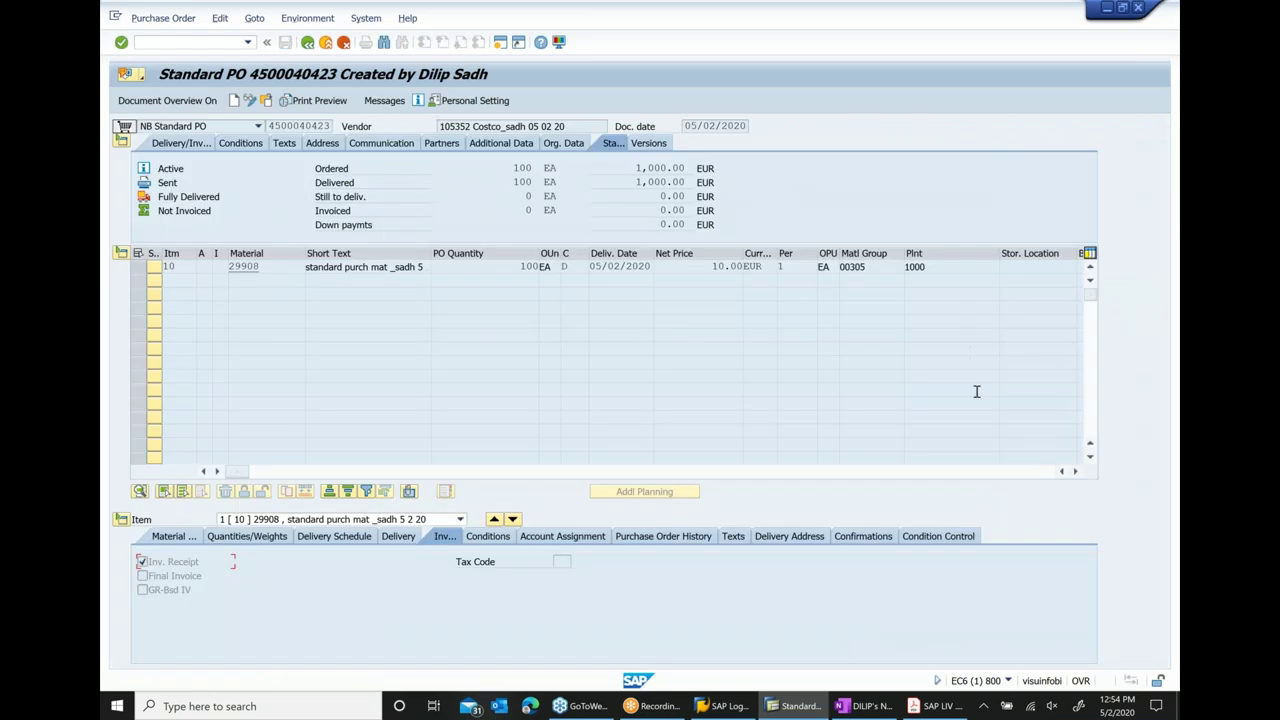
pyautogui.moveTo(237, 471); pyautogui.dragTo(150, 478)
pyautogui.click(308, 42)
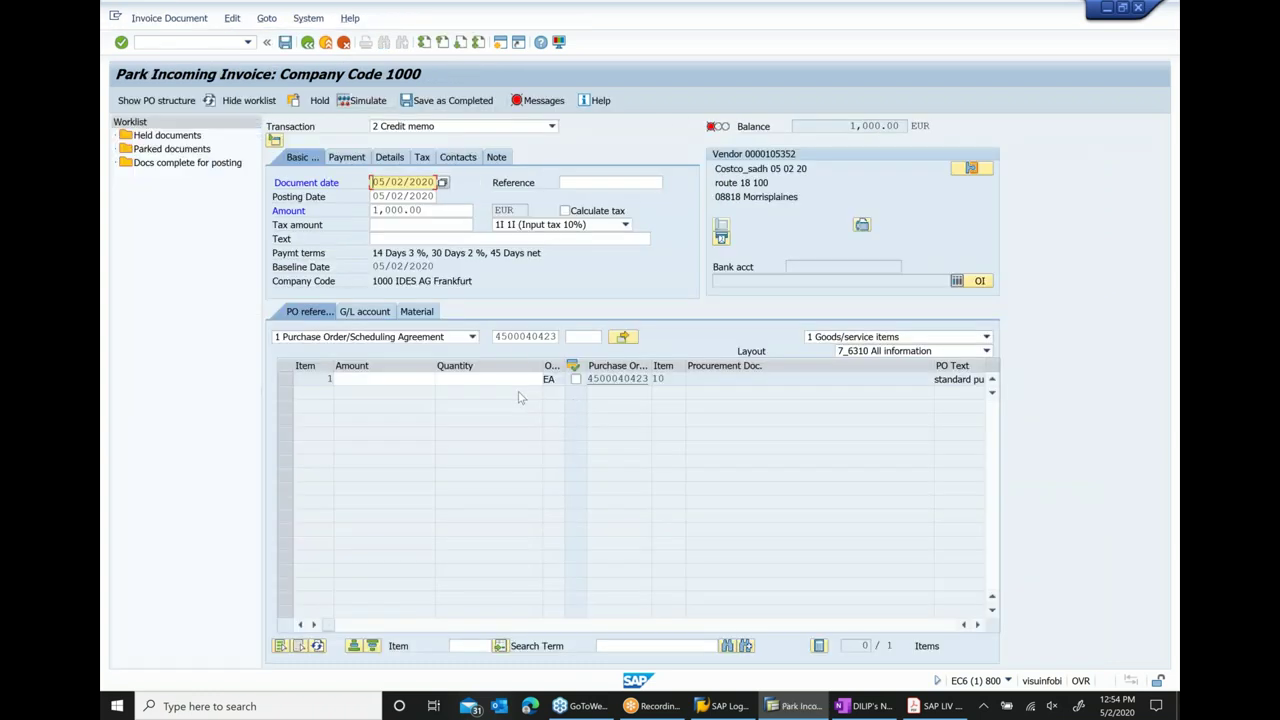
# - Set the transaction type to Invoice, save the document as parked and leave MIR7
pyautogui.click(552, 126)
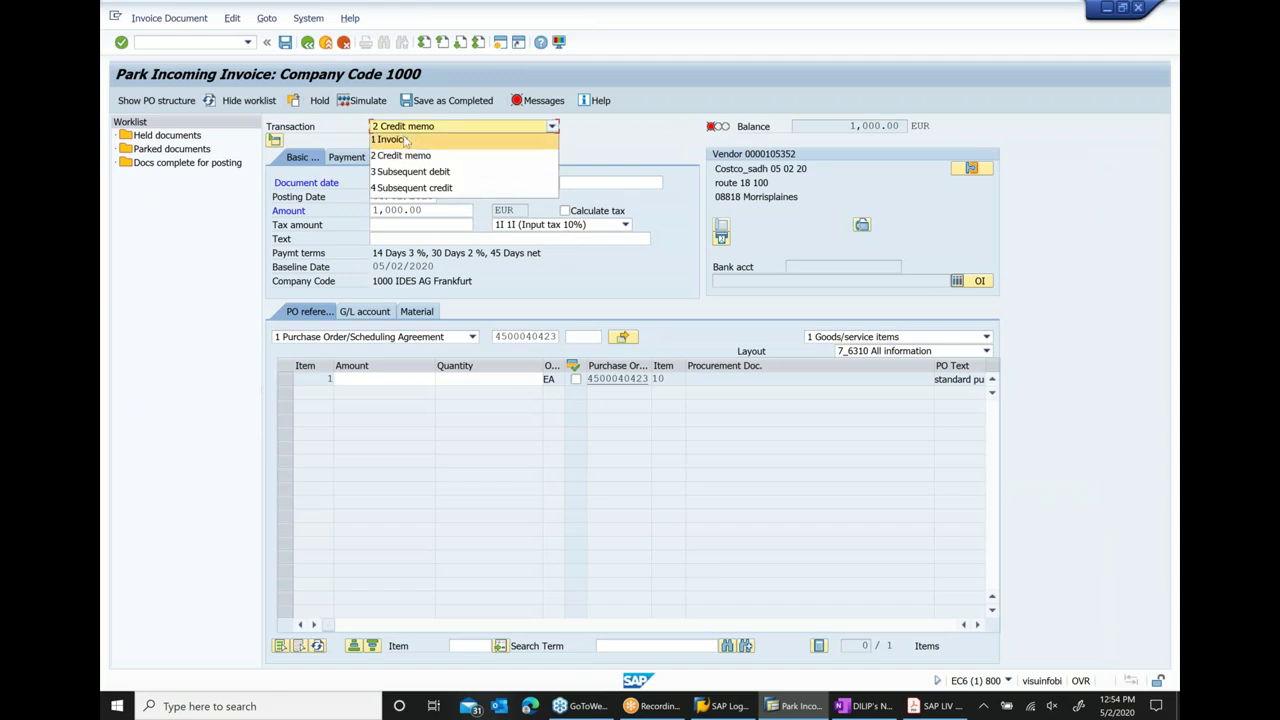
pyautogui.click(405, 141)
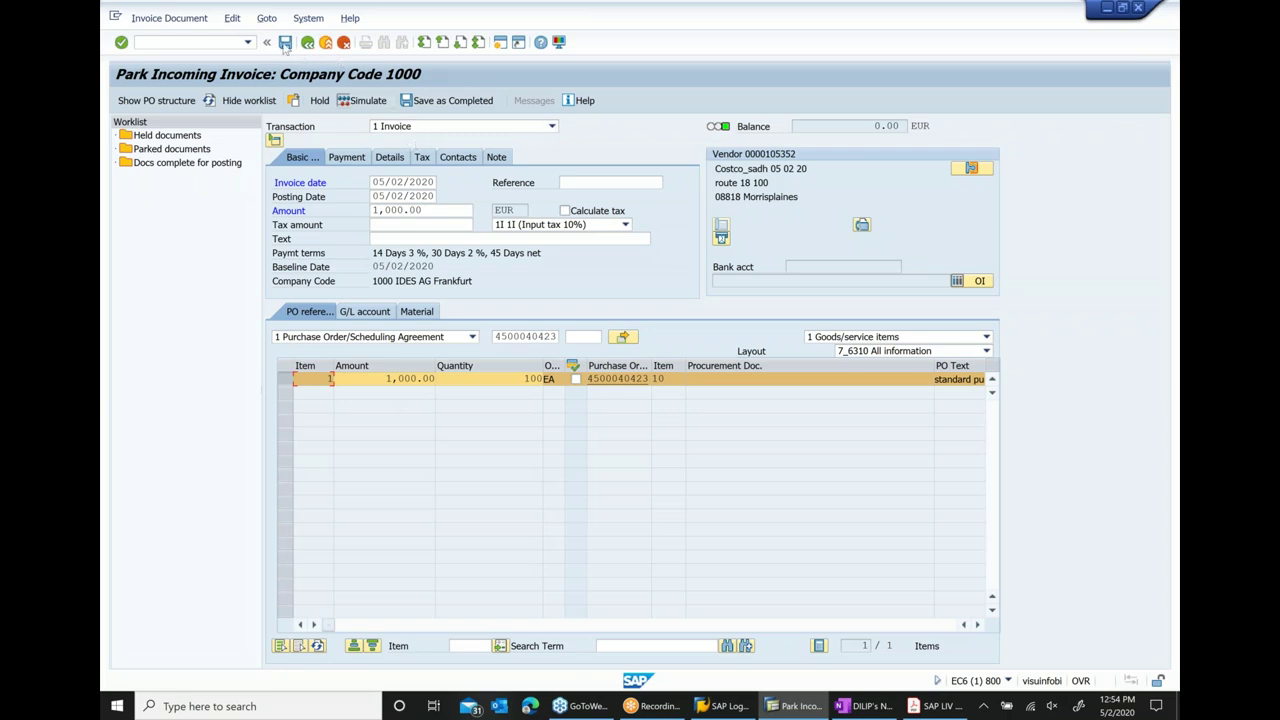
pyautogui.click(285, 42)
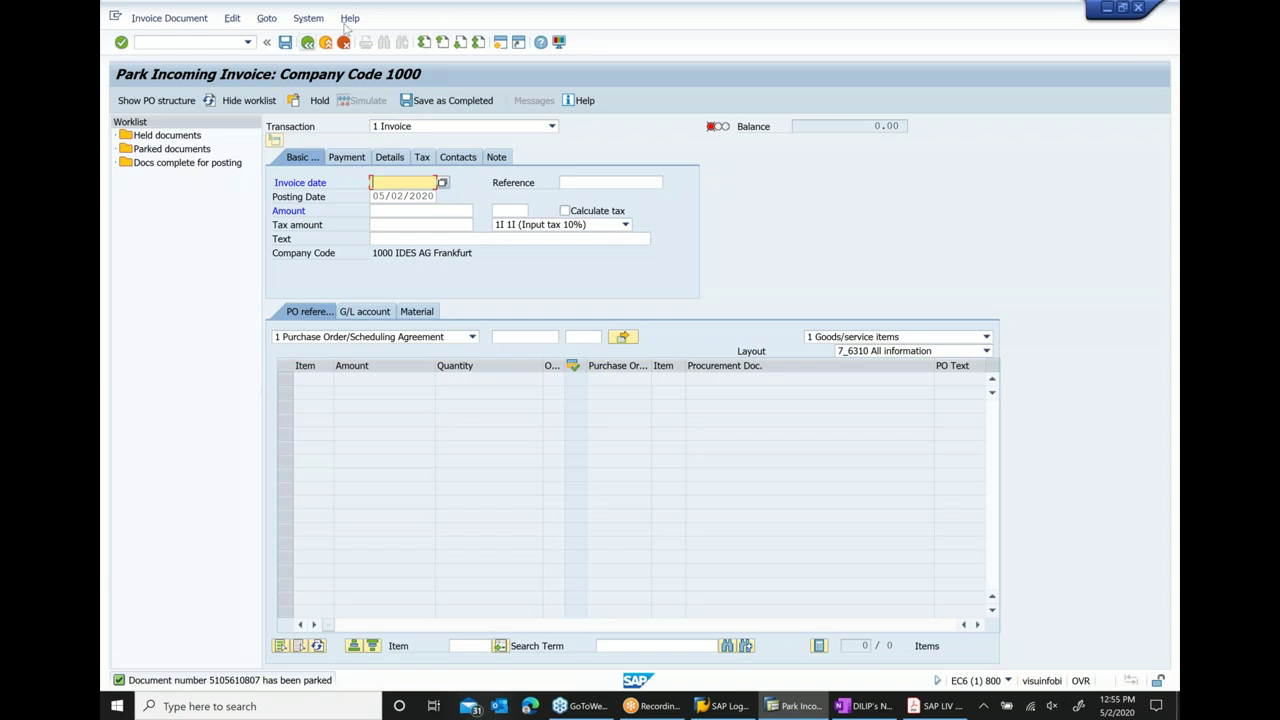
pyautogui.click(307, 43)
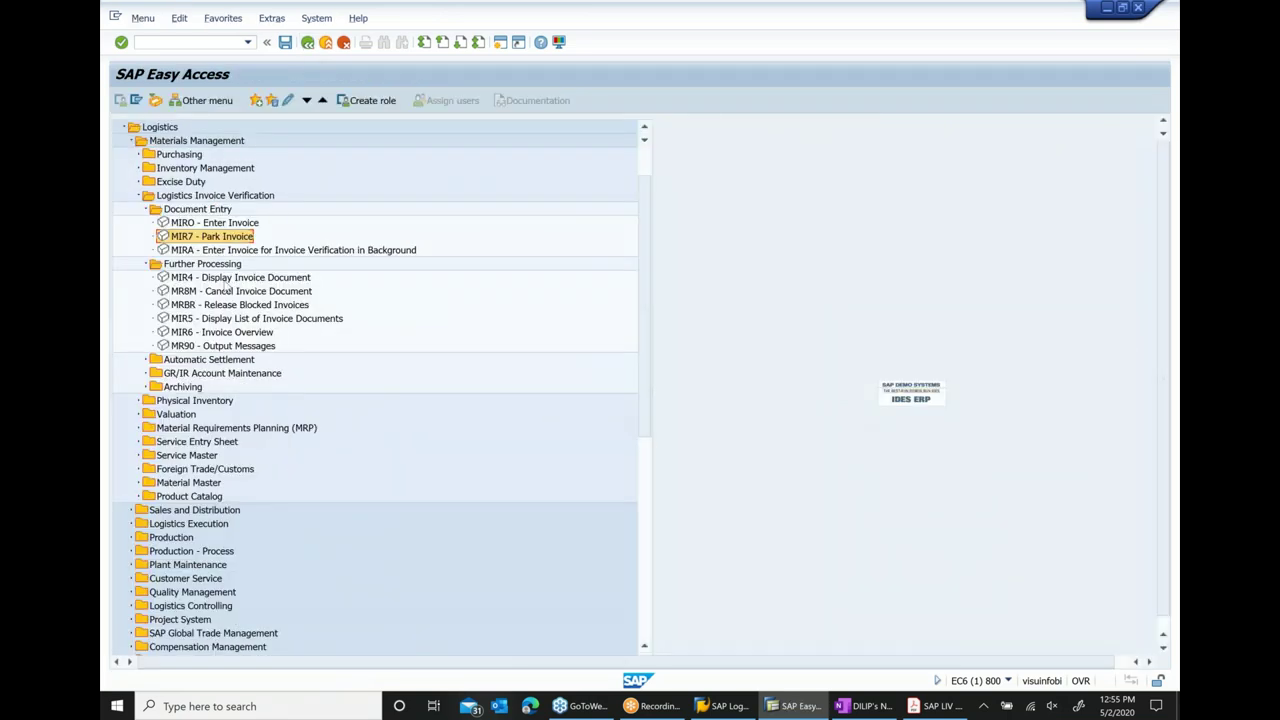
# - Display the parked invoice with MIR4, review its follow-on accounting document and leave the display
pyautogui.doubleClick(226, 281)
pyautogui.press('Return')
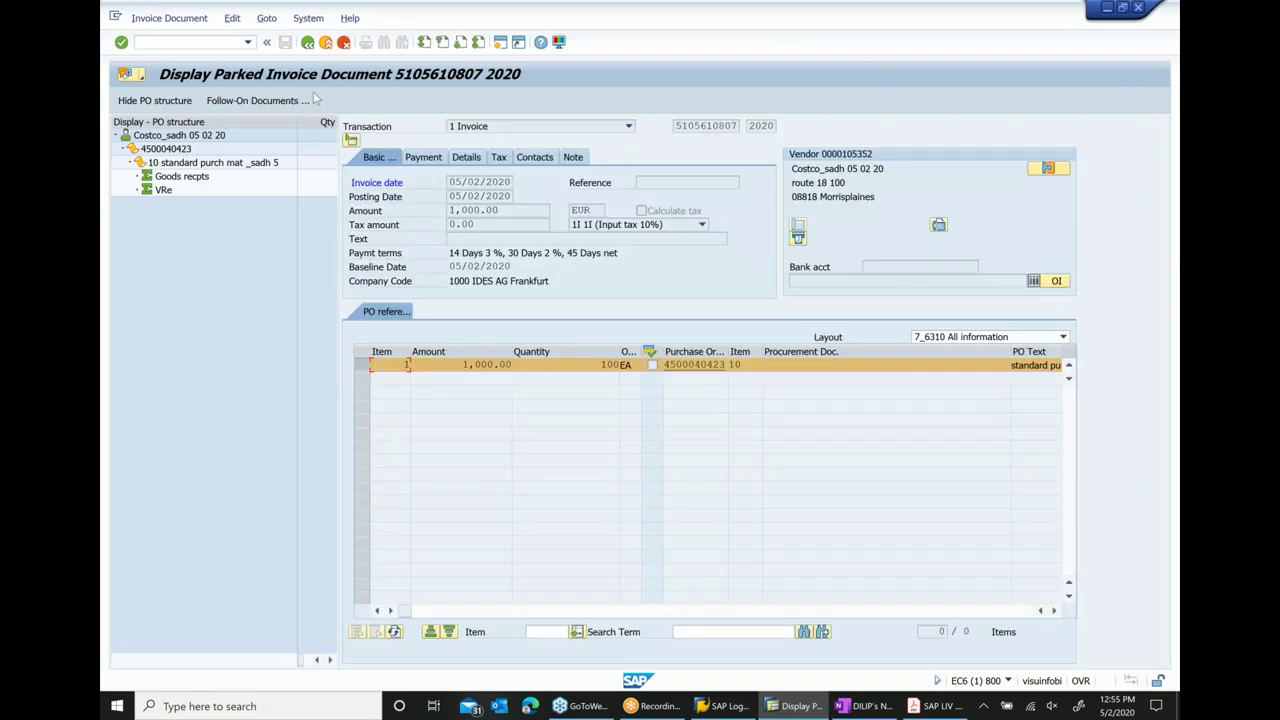
pyautogui.click(260, 106)
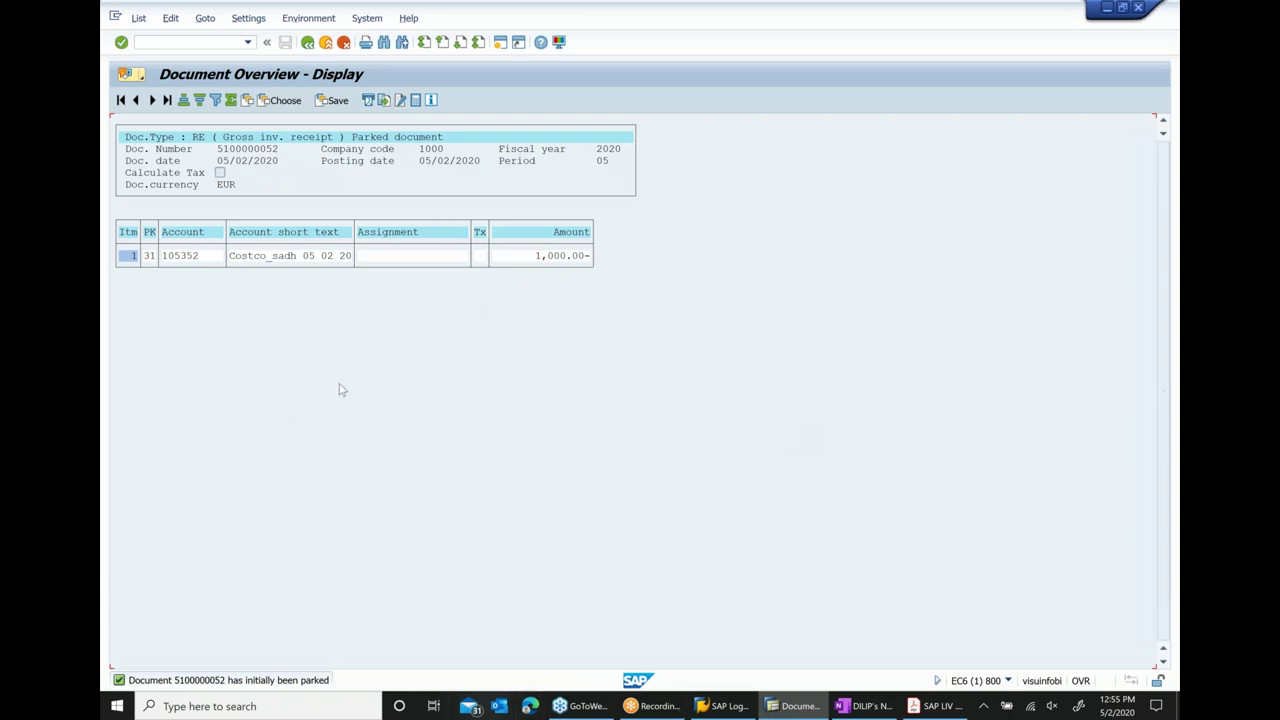
pyautogui.click(308, 42)
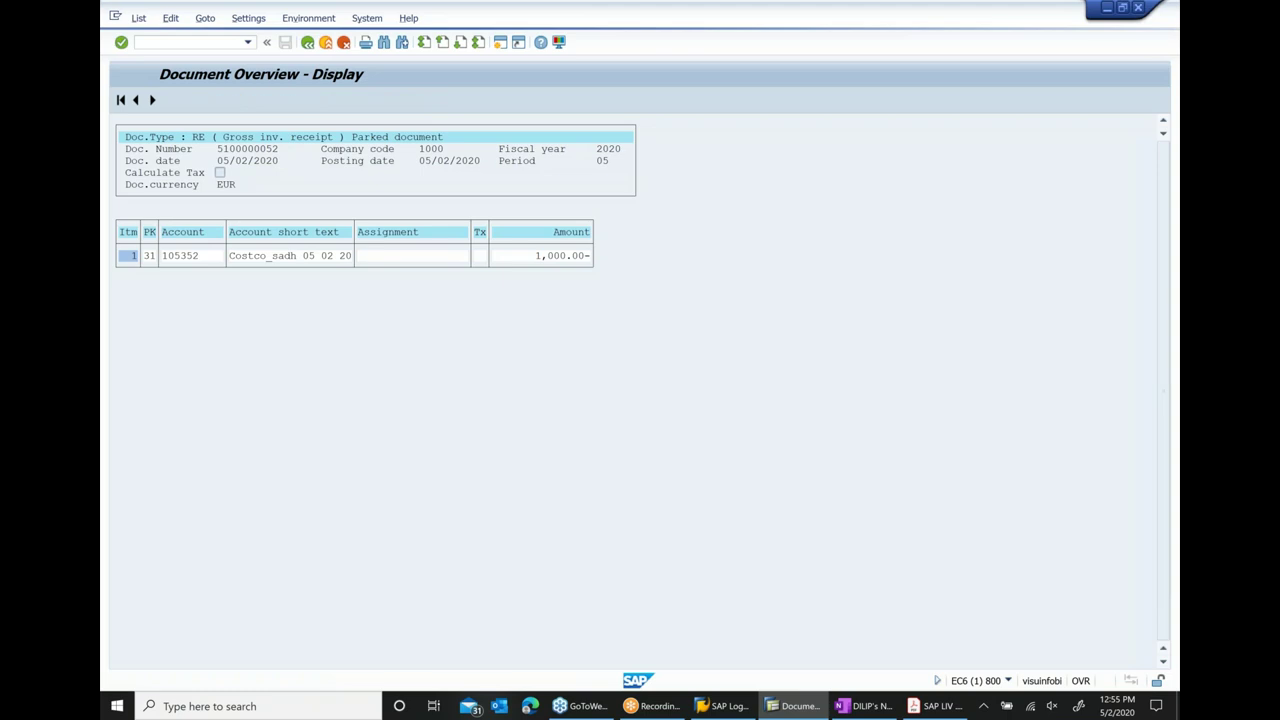
pyautogui.click(308, 42)
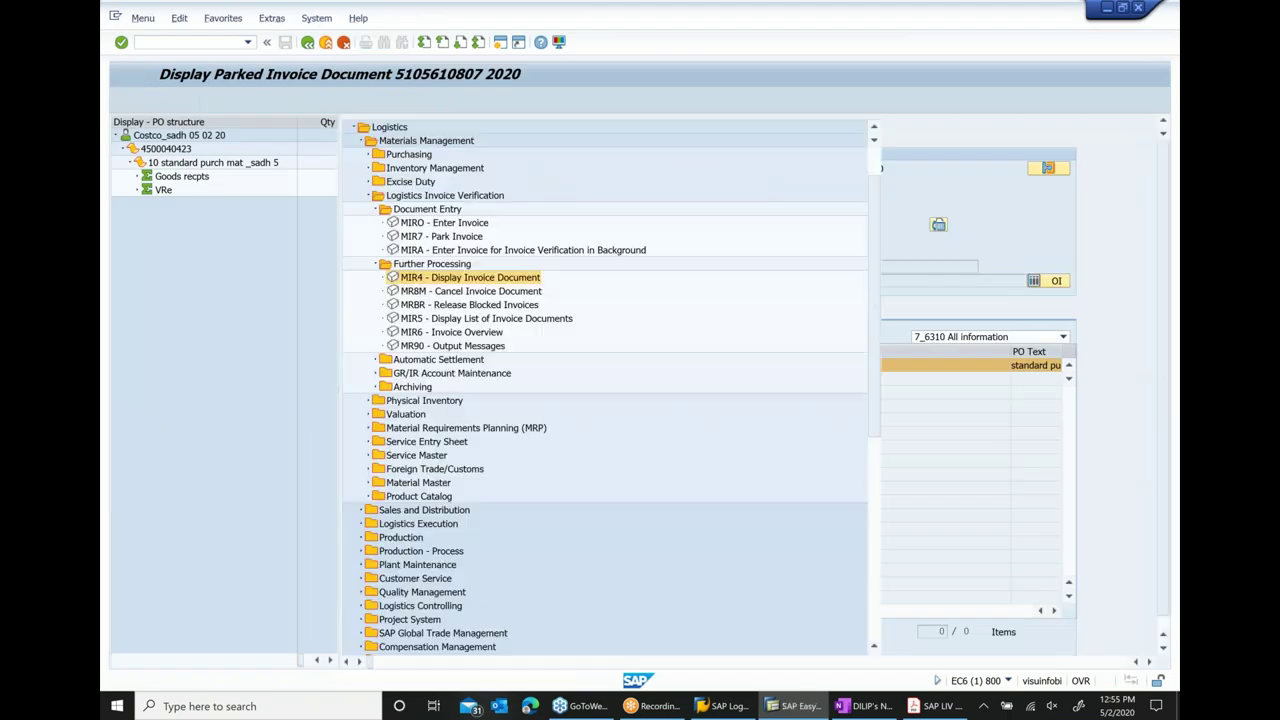
# - Display the vendor's 2020 balance with transaction FK10N and examine the line items behind the total balance
pyautogui.click(169, 43)
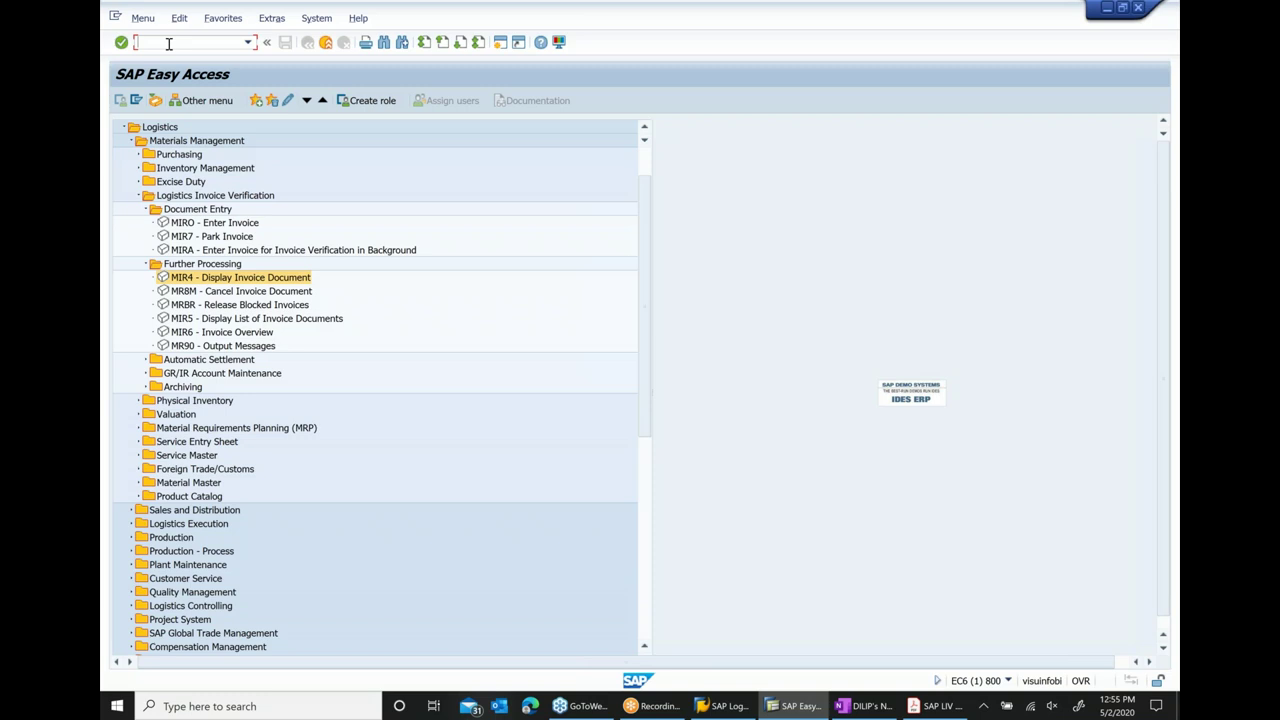
pyautogui.write('fk10n')
pyautogui.press('Return')
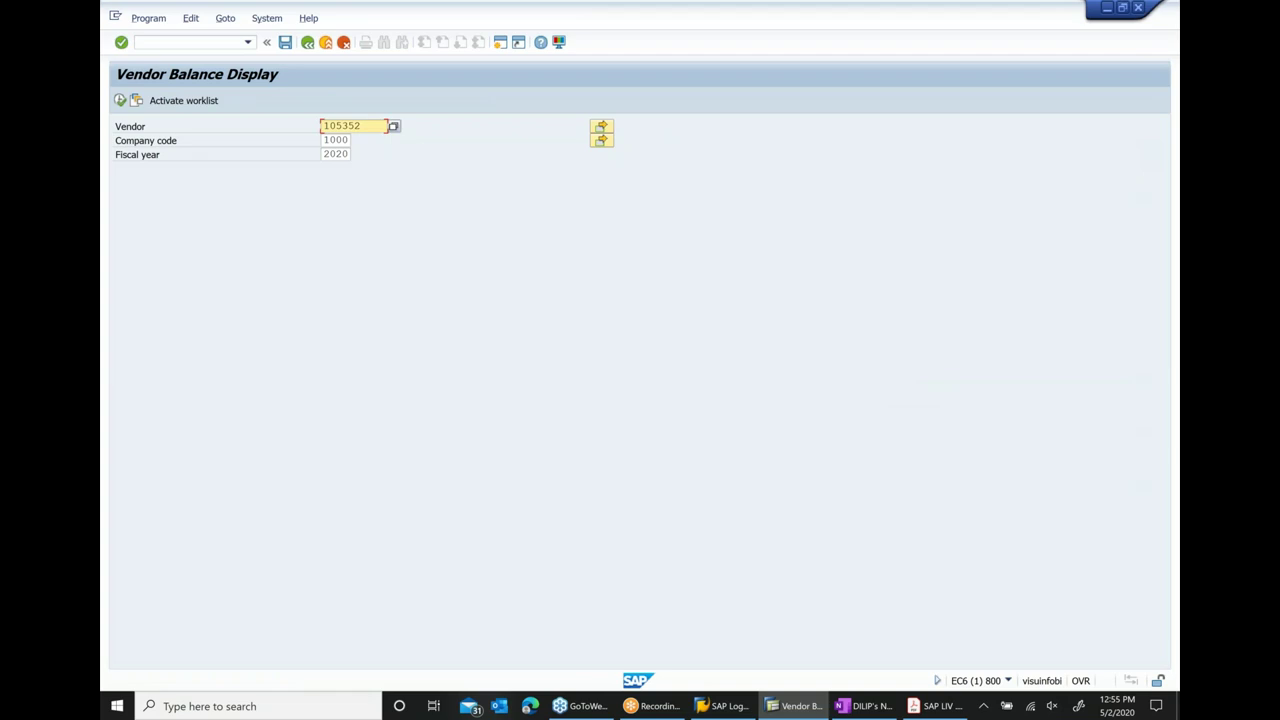
pyautogui.click(120, 100)
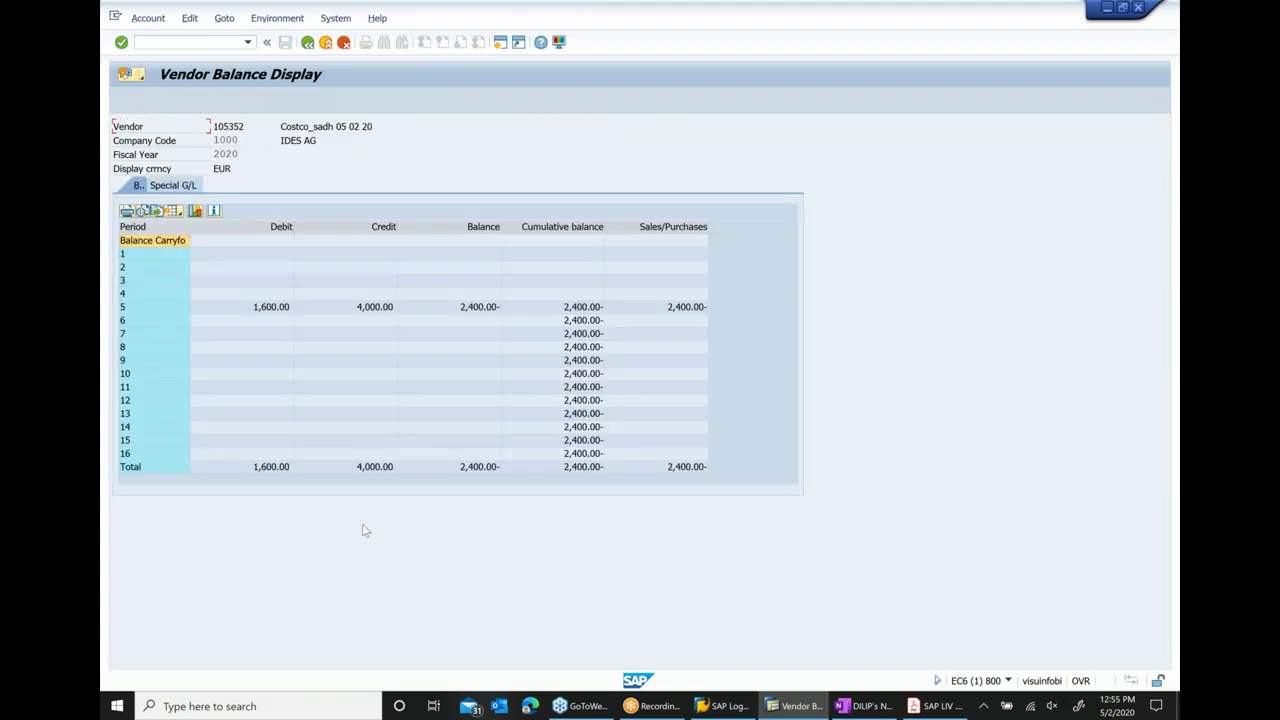
pyautogui.doubleClick(484, 474)
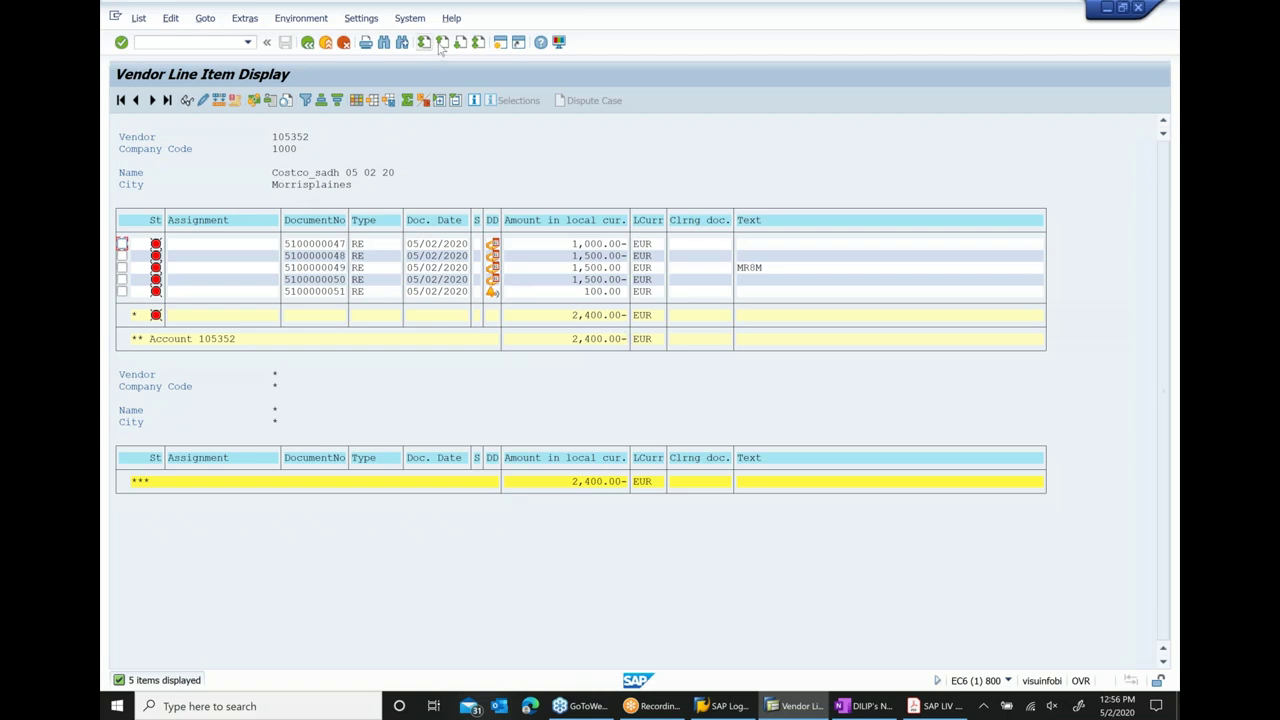
pyautogui.click(327, 44)
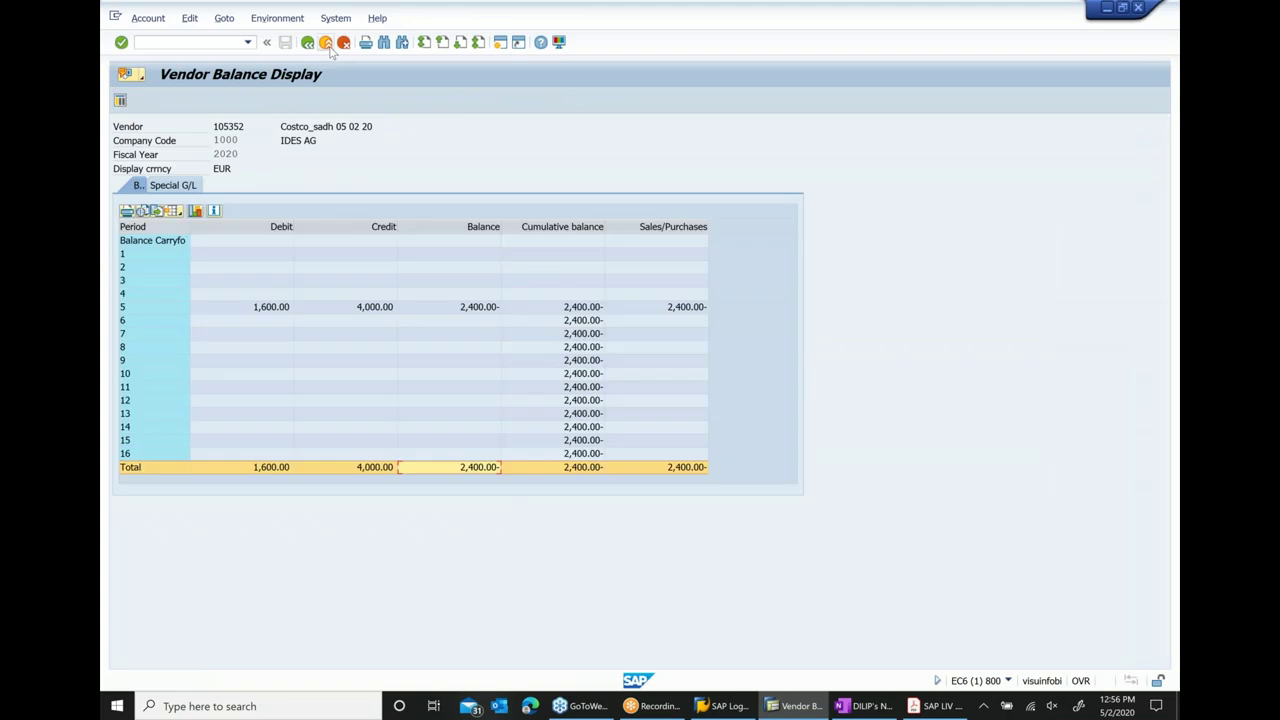
pyautogui.click(349, 45)
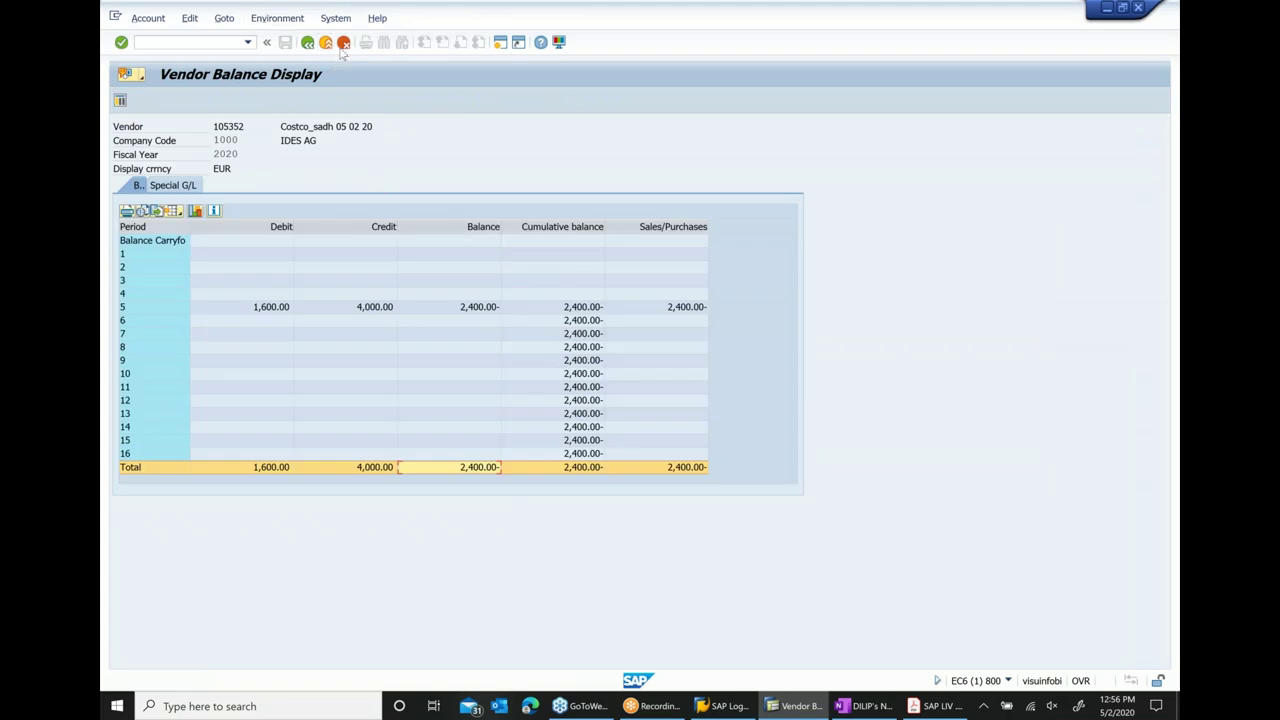
# - In the OneNote parking process list, add the sub-bullet "Review vendor balances" under the first "Review accounting doc" and change "park" to "parked" in "Post park doc"
pyautogui.click(865, 706)
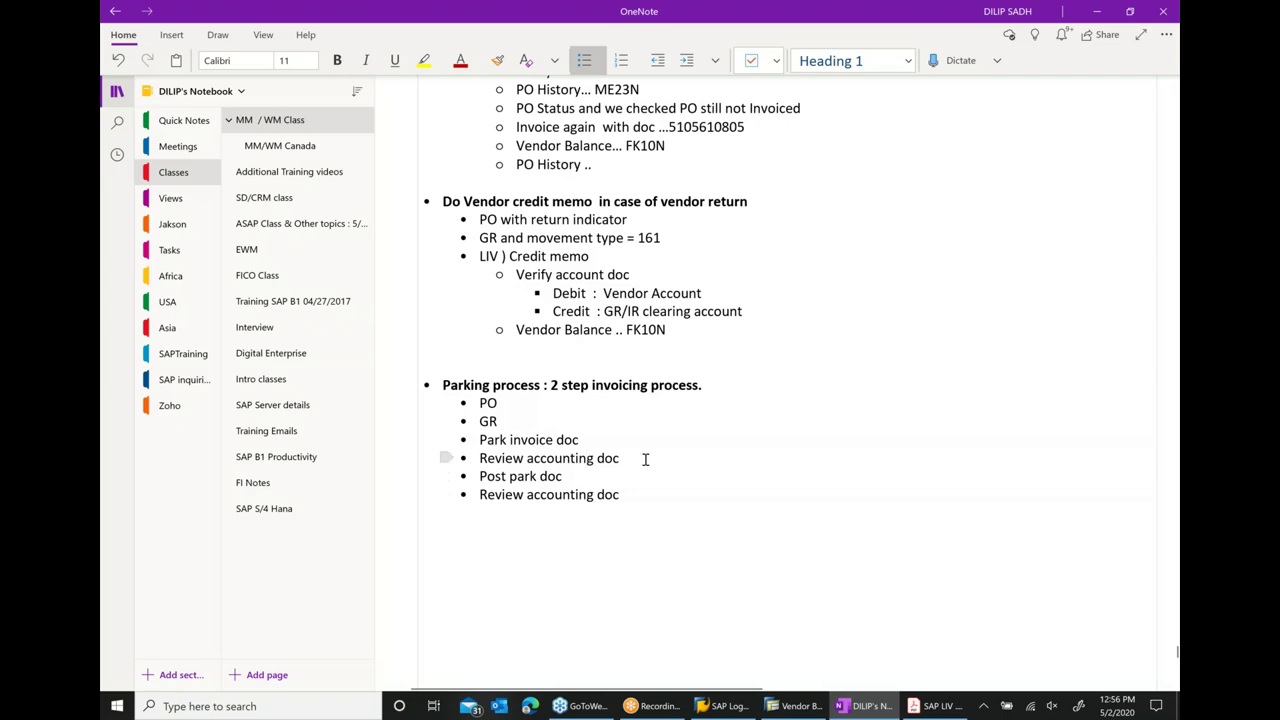
pyautogui.press('Return')
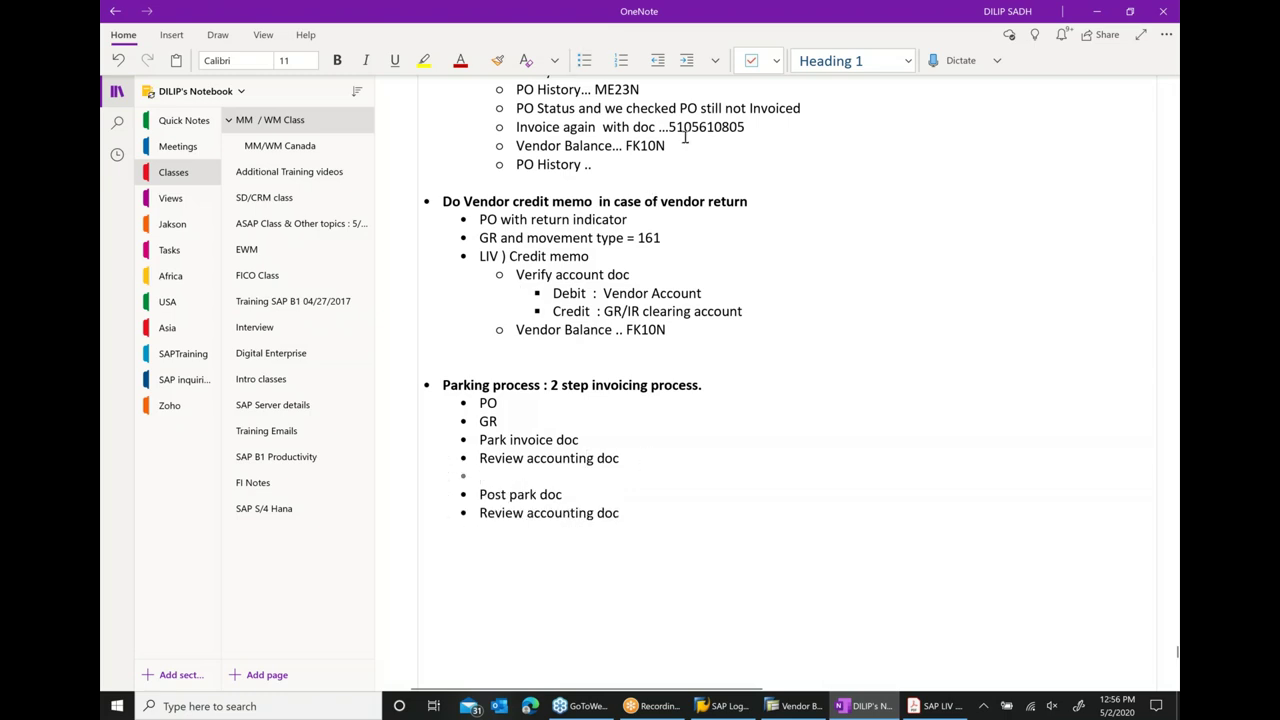
pyautogui.click(687, 61)
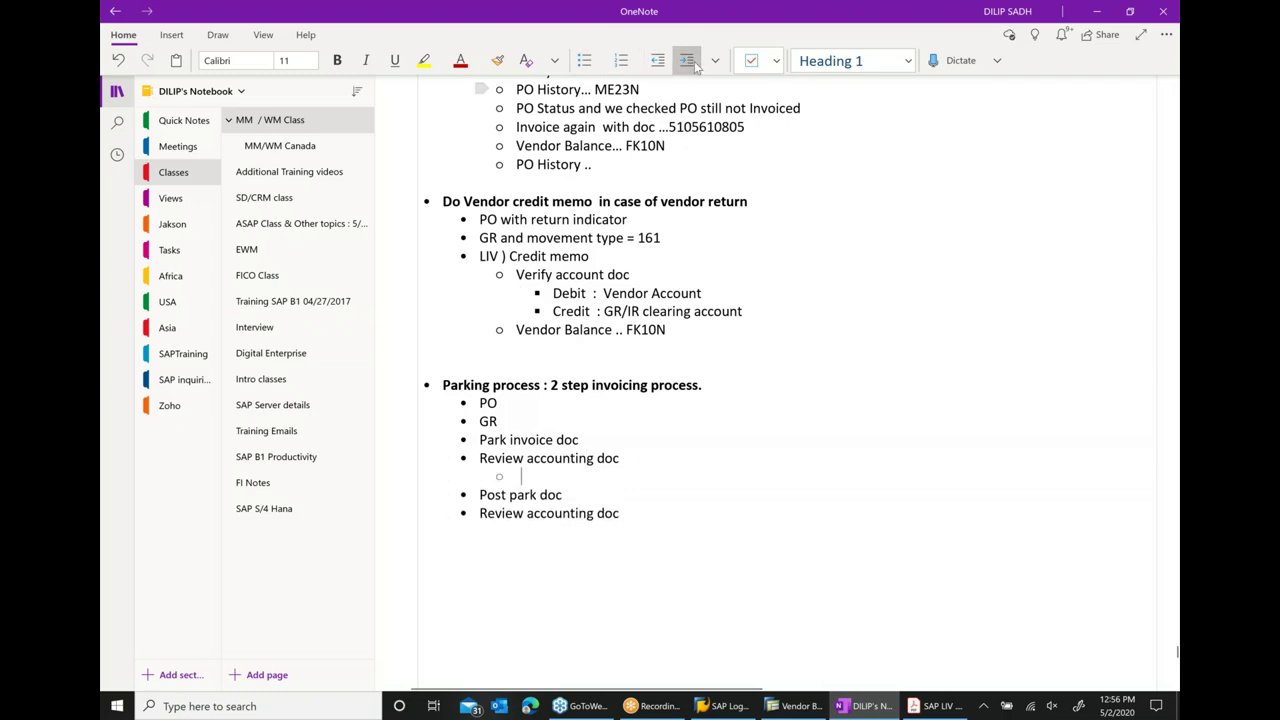
pyautogui.write('Review vendor ba')
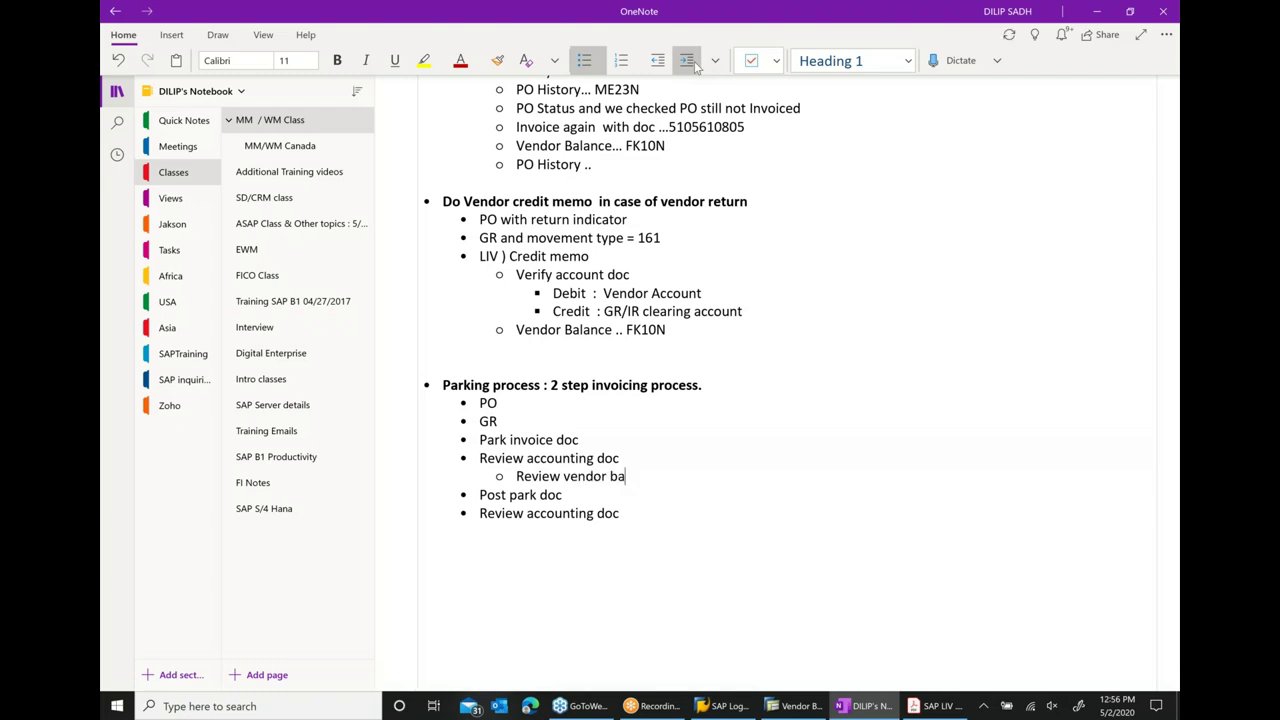
pyautogui.write('lances')
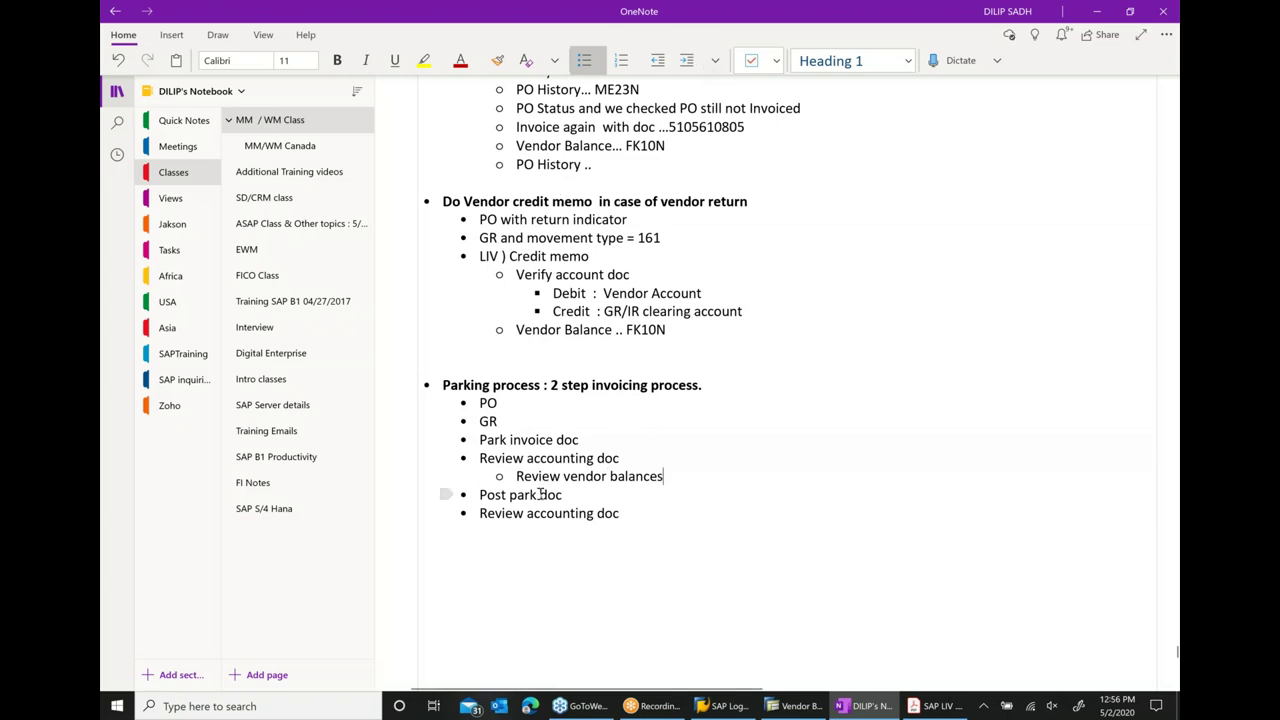
pyautogui.write('ed')
# - Switch to SAP, leave the vendor balance display and open the parked invoice for fiscal year 2020 with MIR4
pyautogui.click(792, 706)
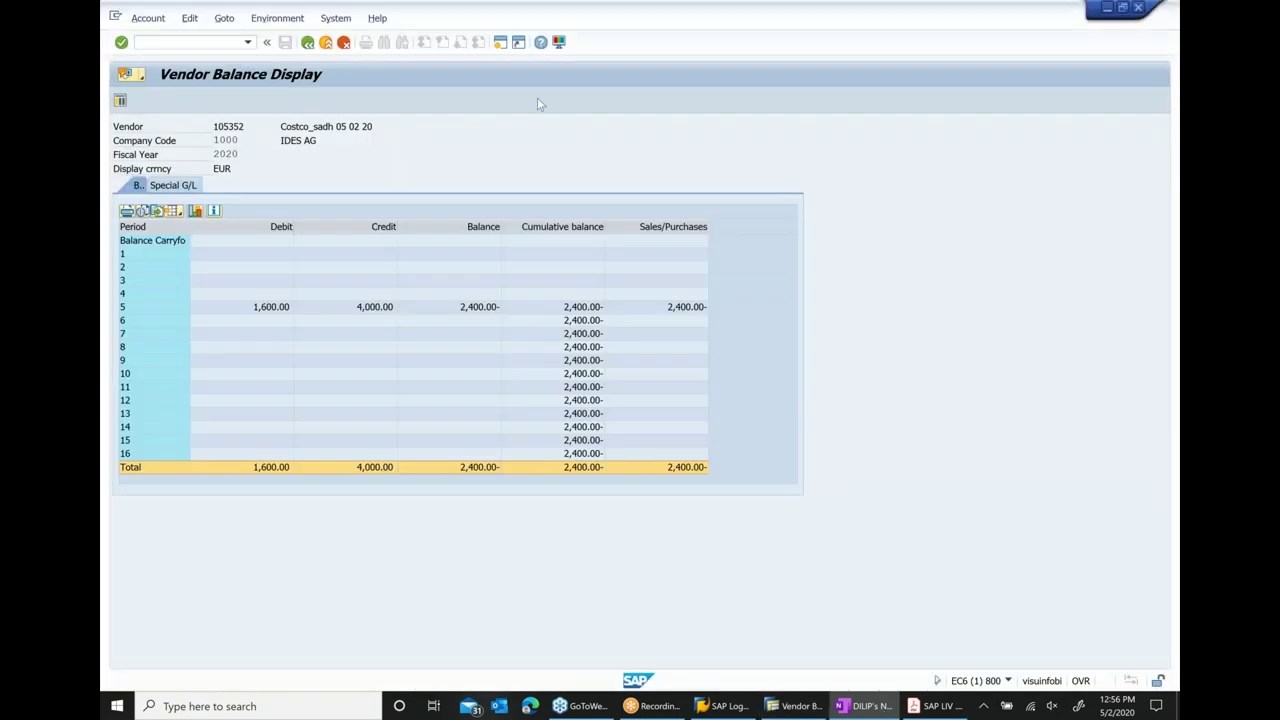
pyautogui.click(308, 43)
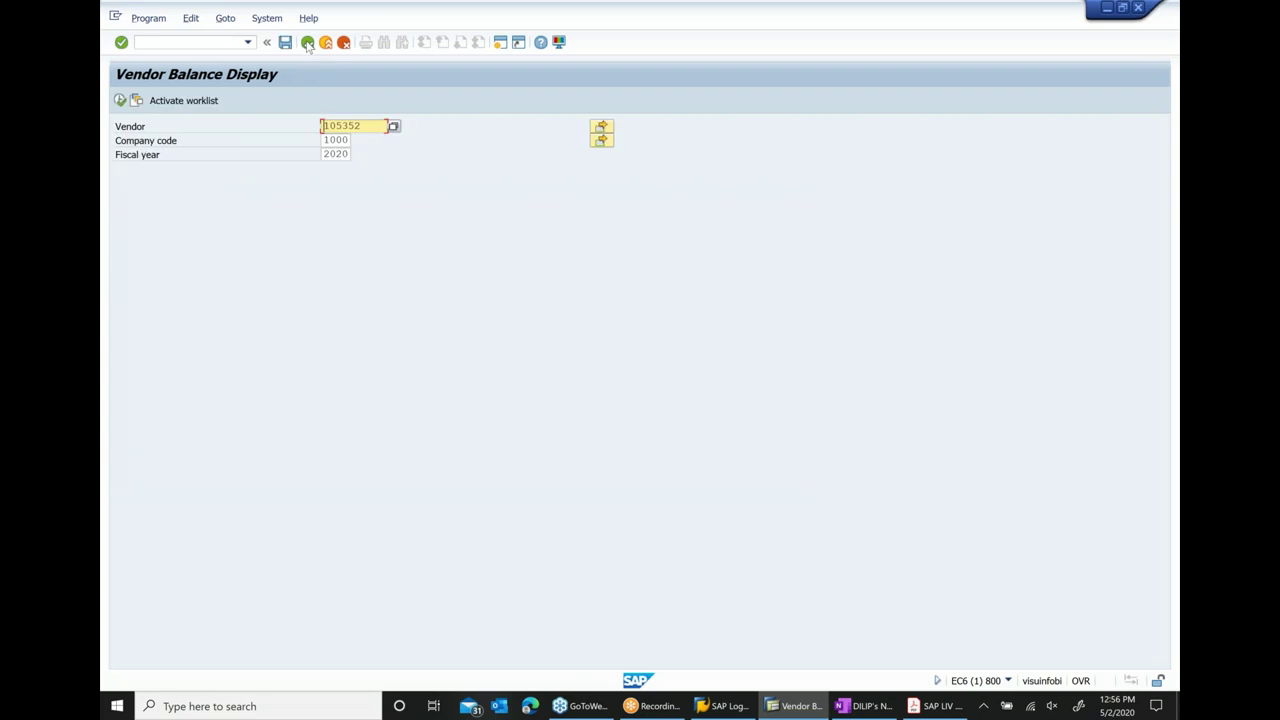
pyautogui.click(308, 43)
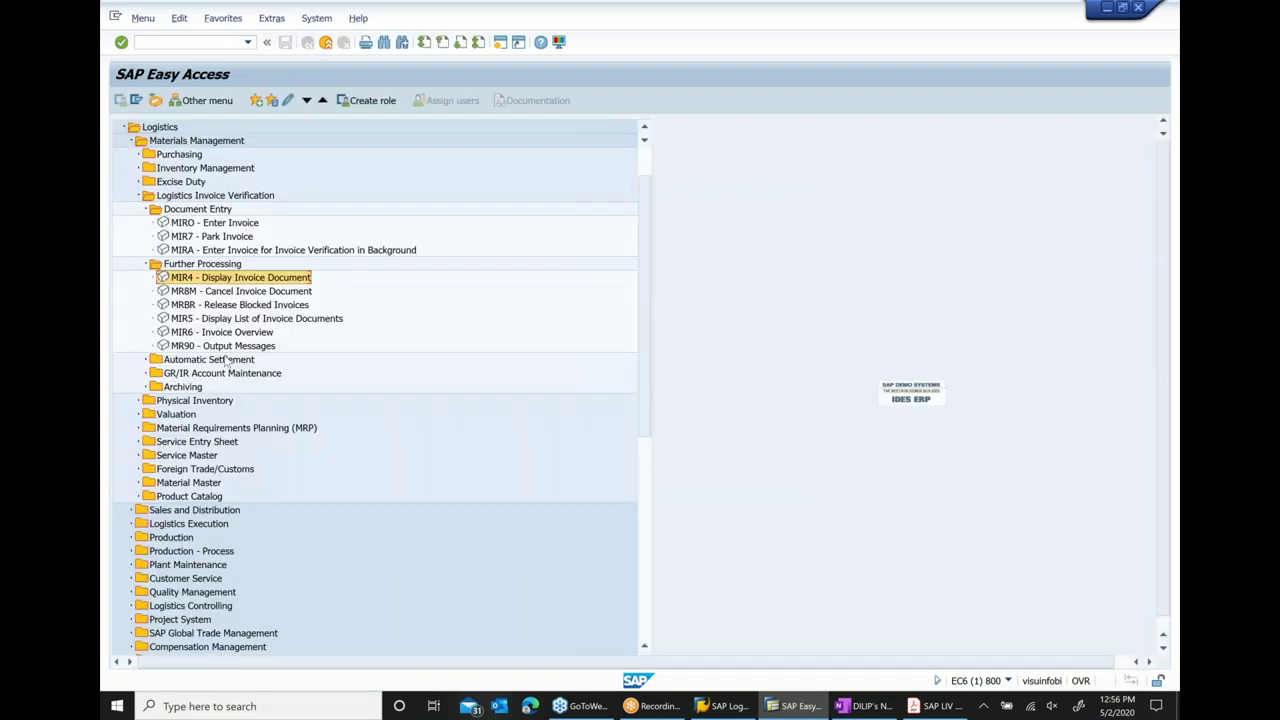
pyautogui.doubleClick(250, 278)
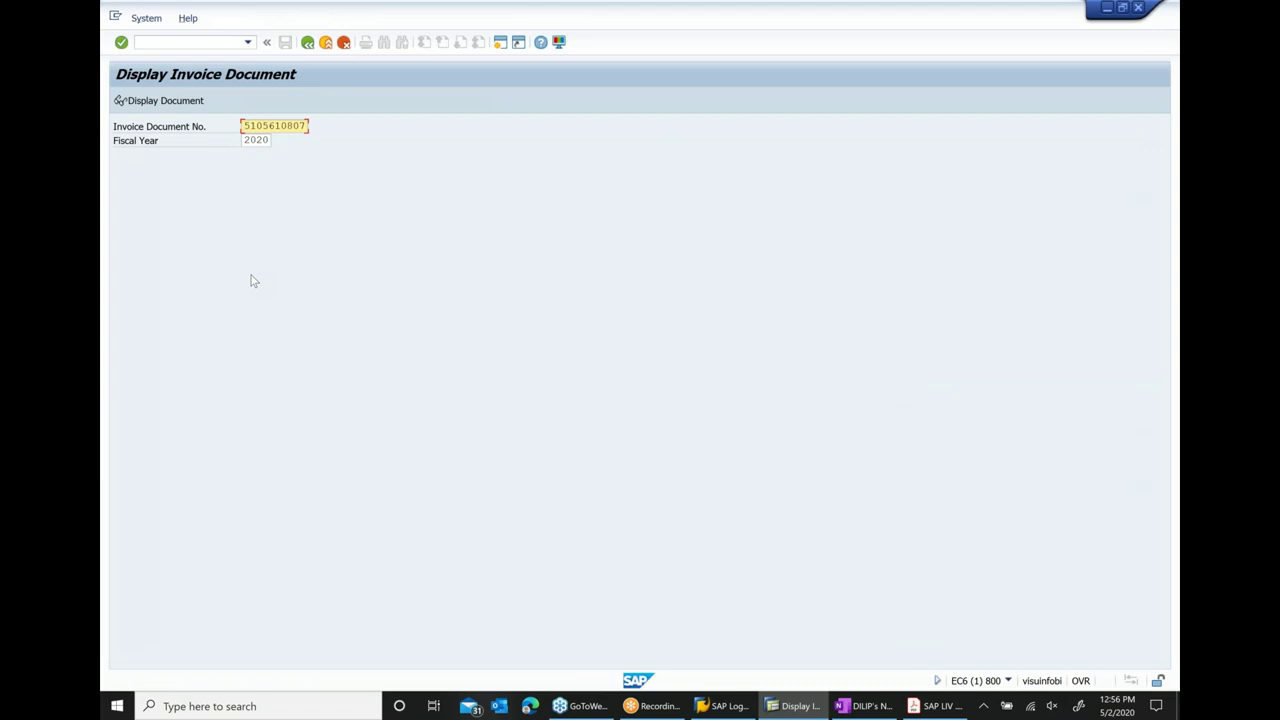
pyautogui.press('Return')
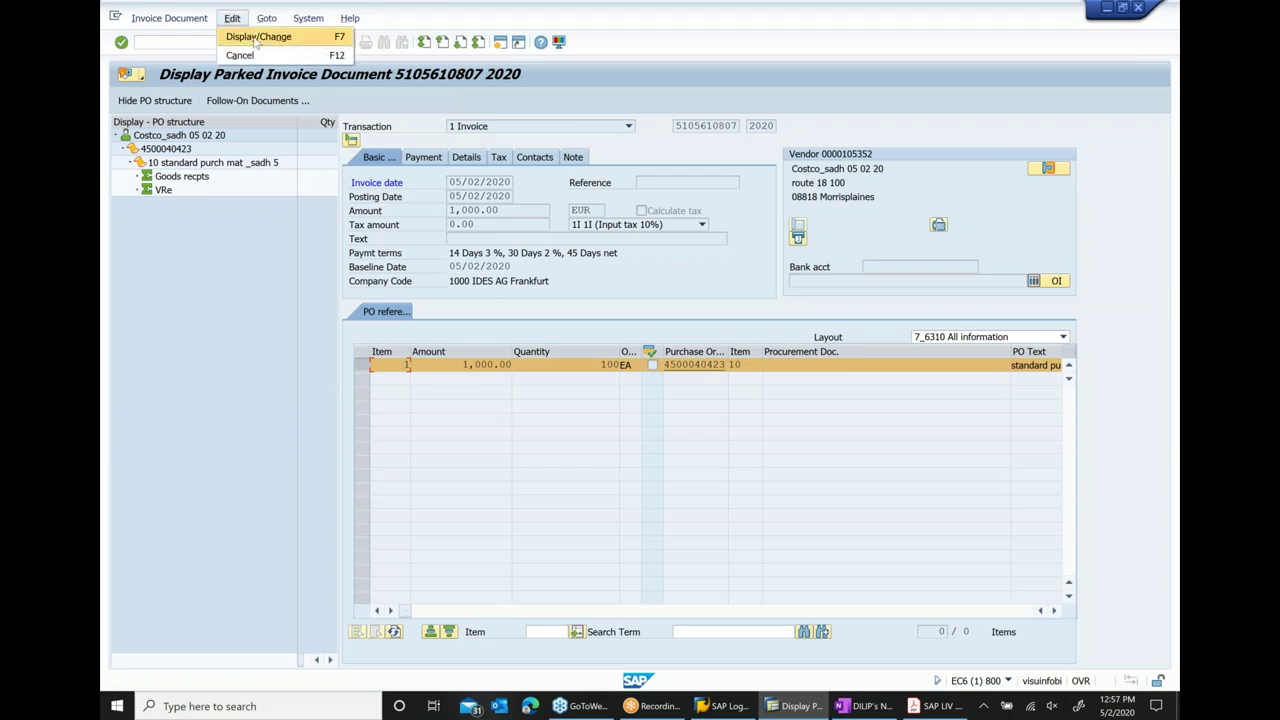
# - Switch the parked invoice from display to change mode and post it, accepting the tax data check
pyautogui.click(258, 37)
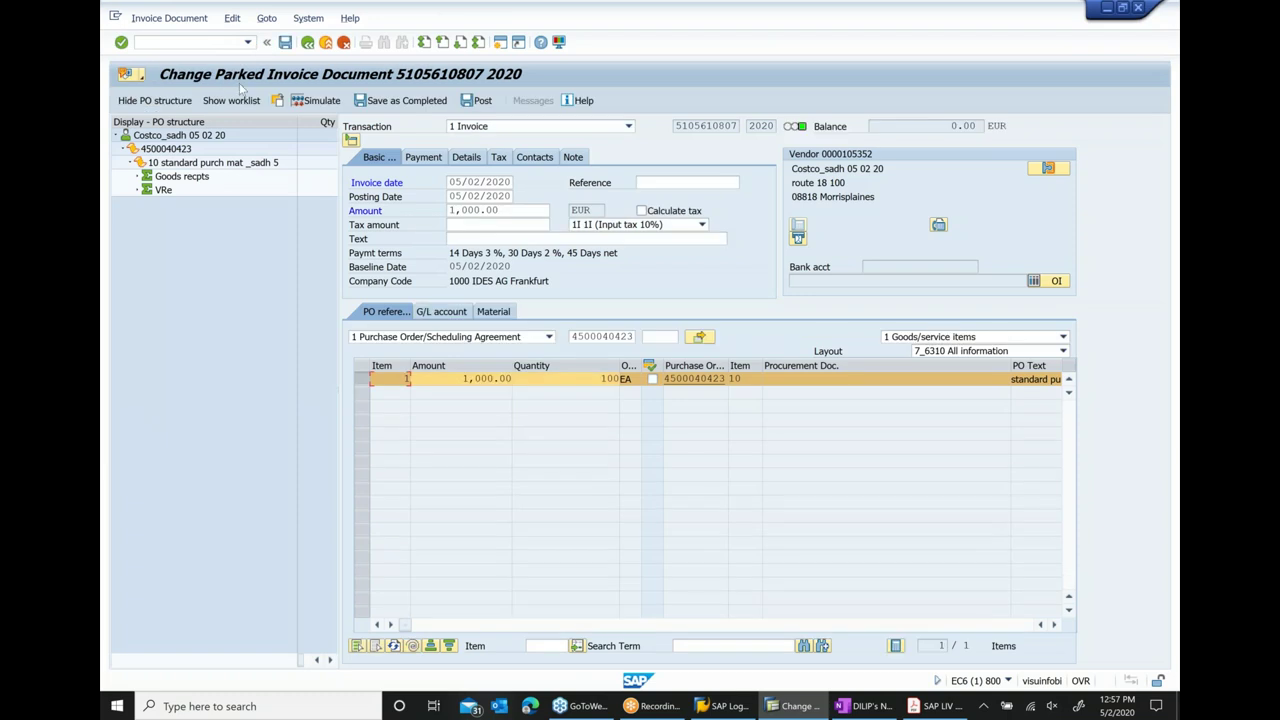
pyautogui.click(181, 19)
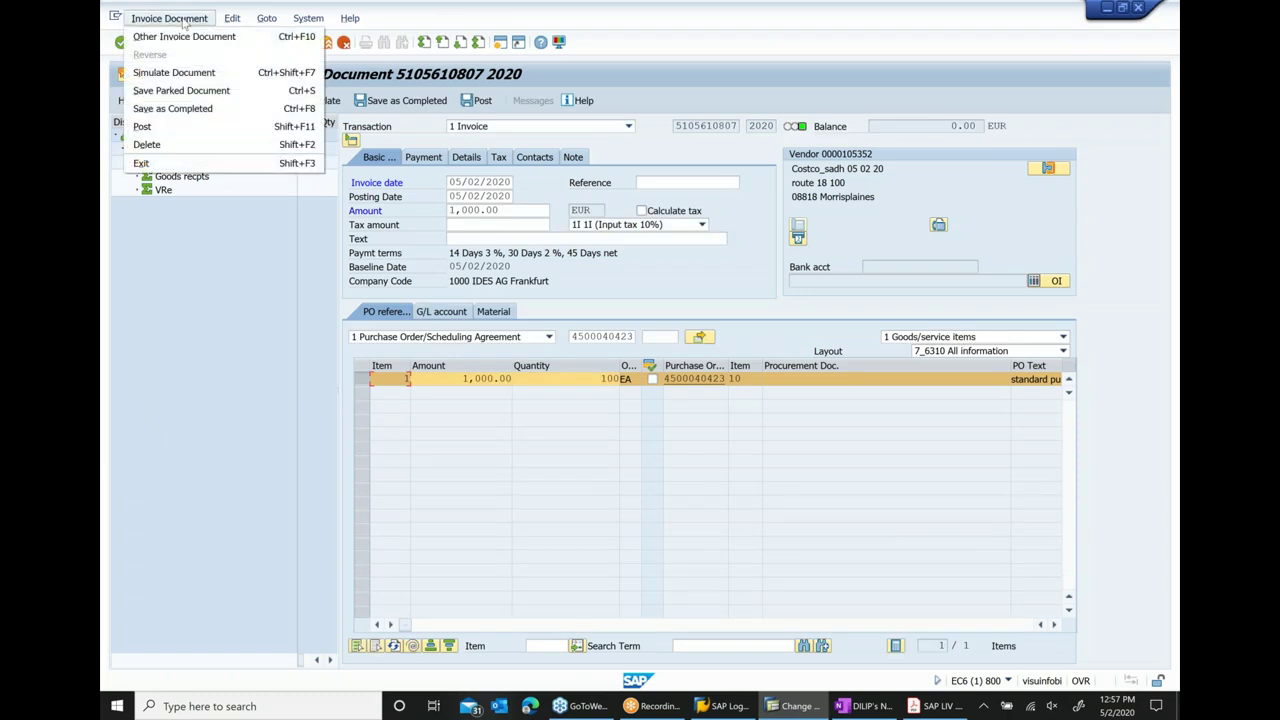
pyautogui.click(143, 127)
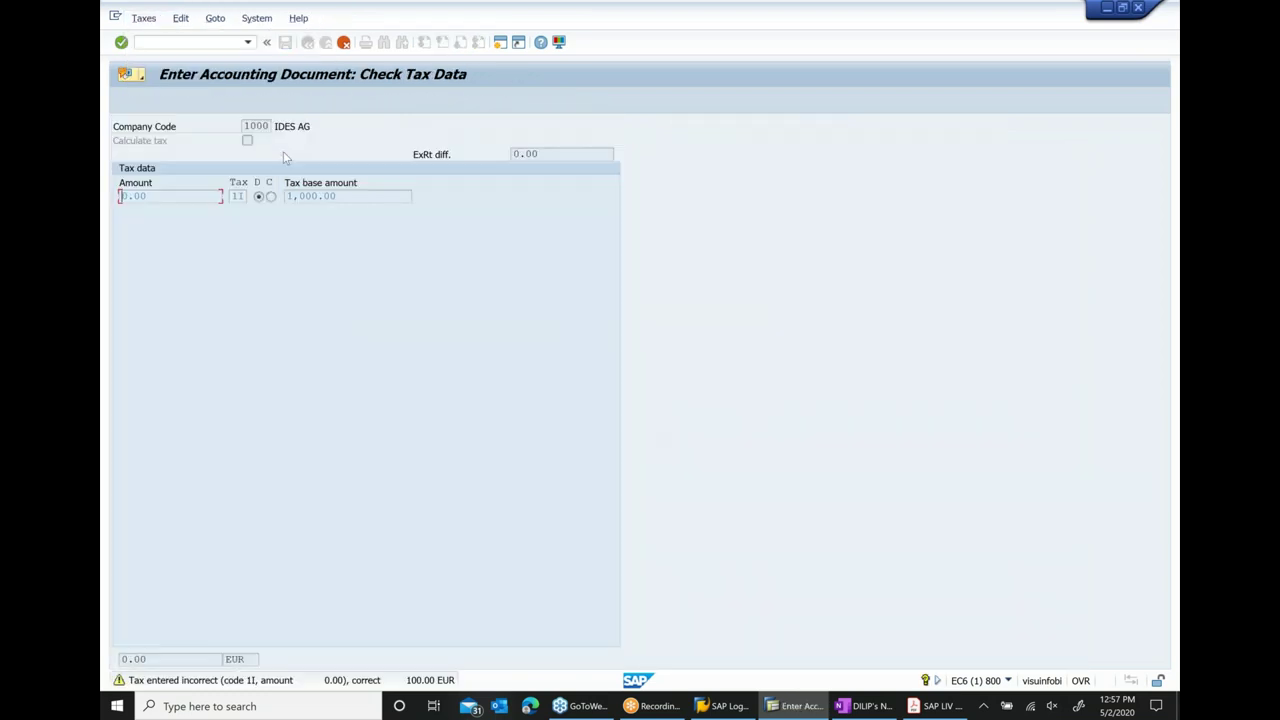
pyautogui.press('Return')
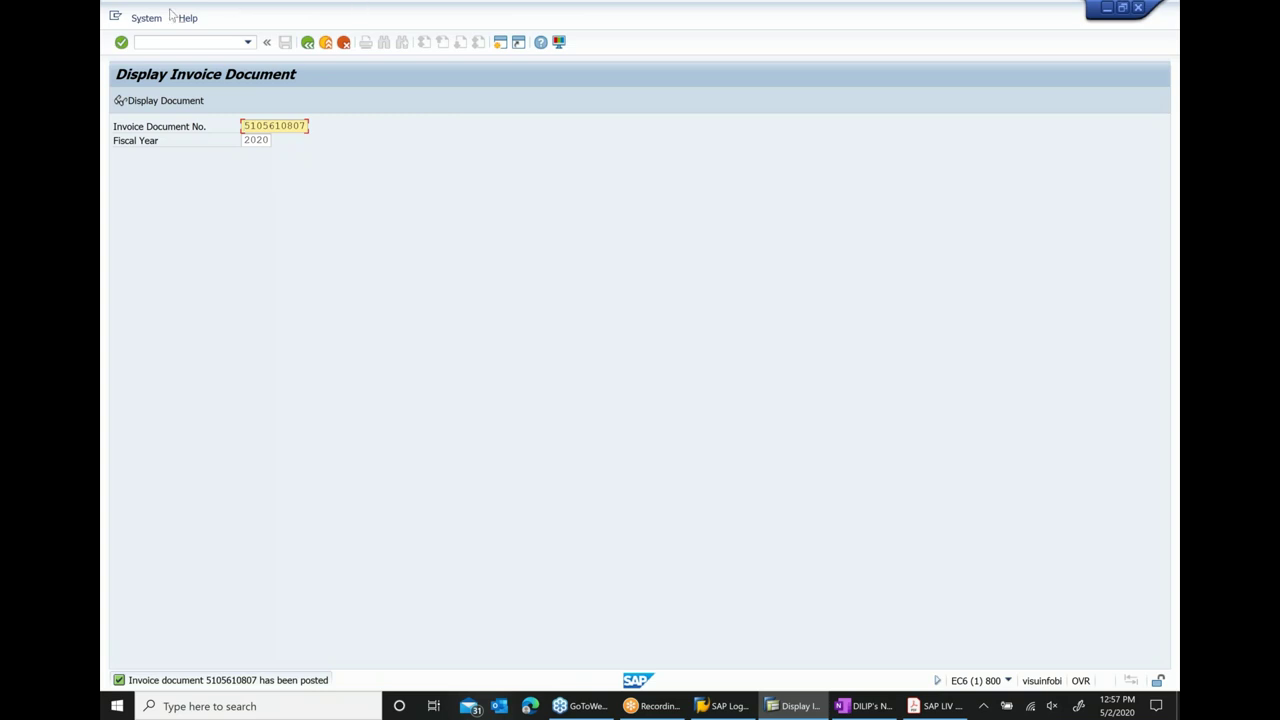
# - Display the posted invoice and review the vendor and GR/IR lines of its follow-on accounting document
pyautogui.press('Return')
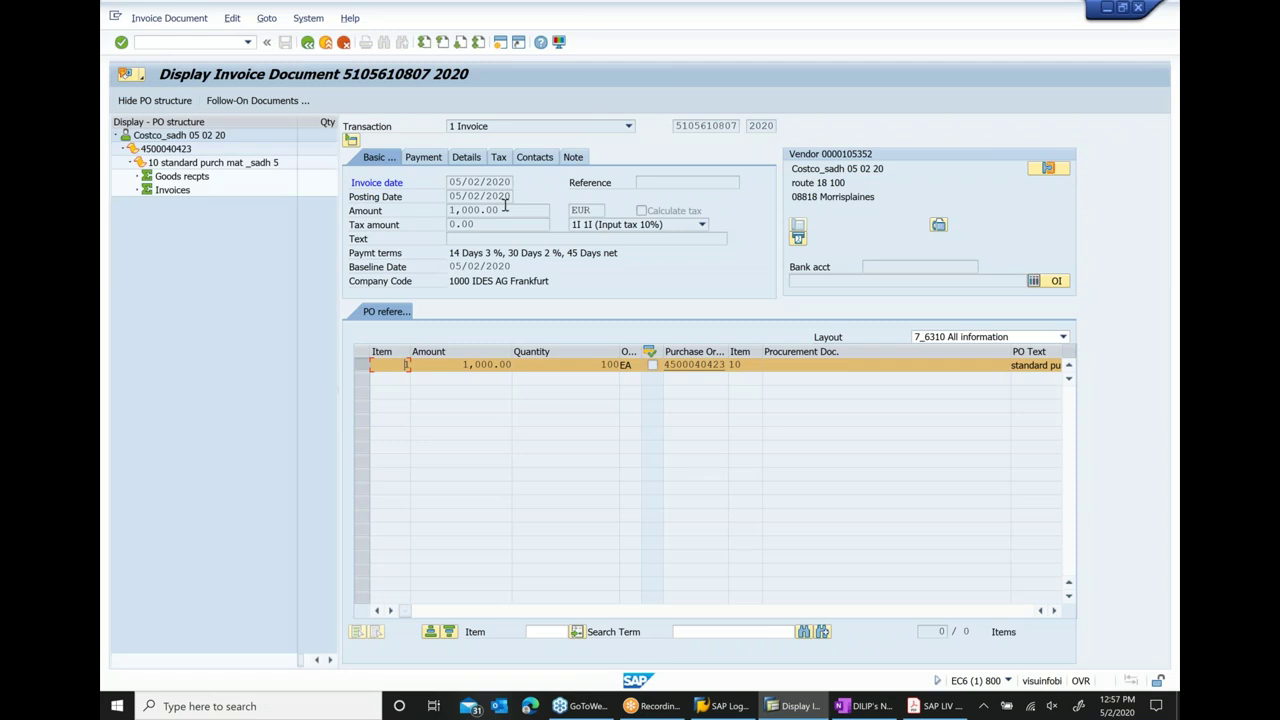
pyautogui.click(270, 101)
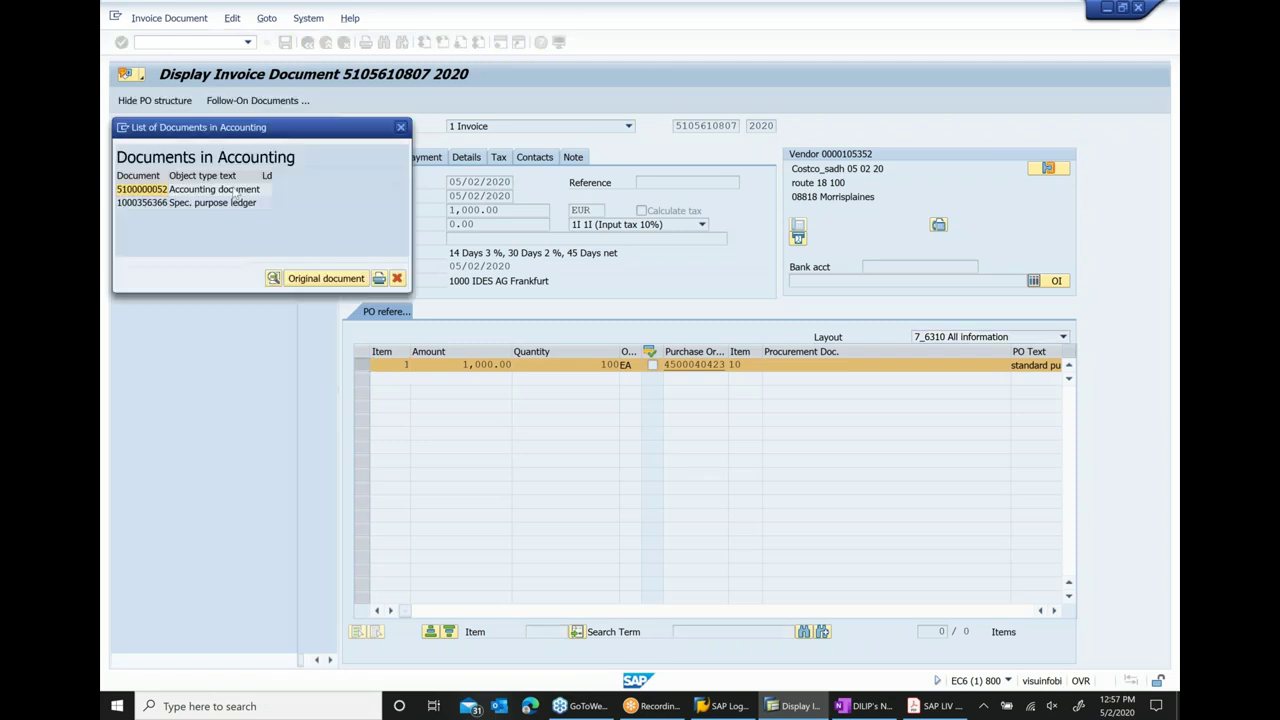
pyautogui.doubleClick(226, 190)
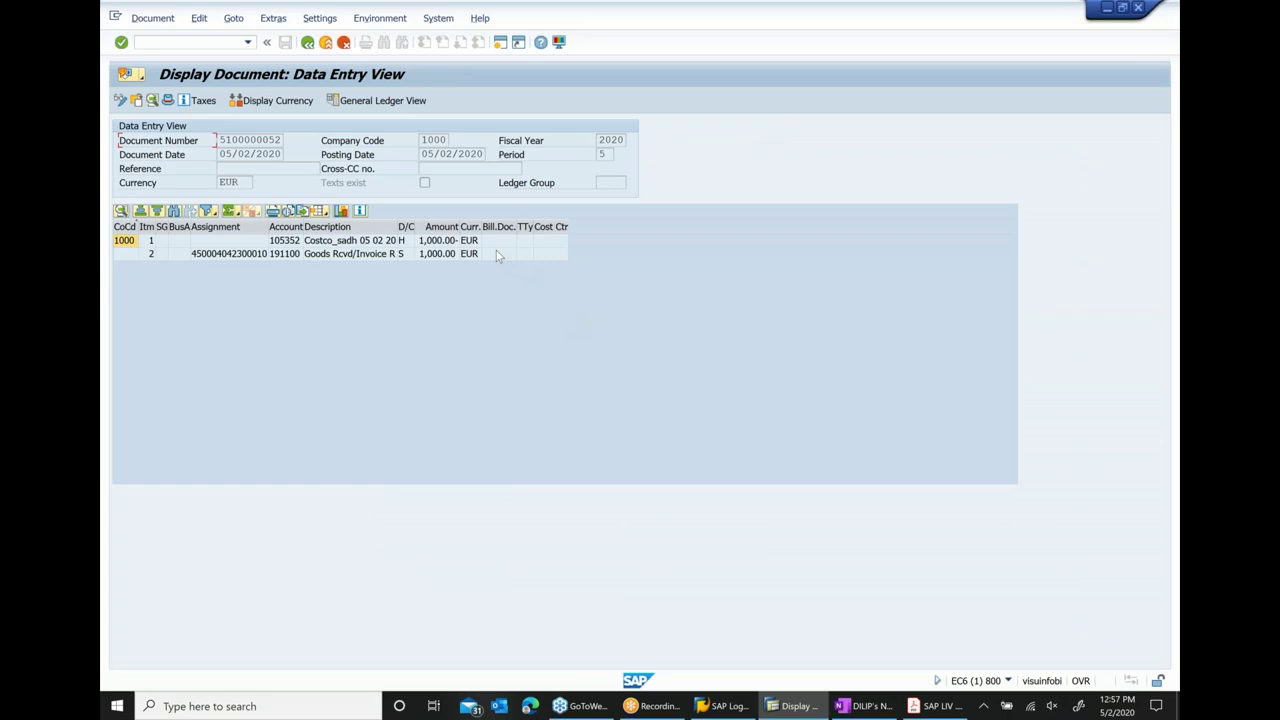
pyautogui.click(345, 254)
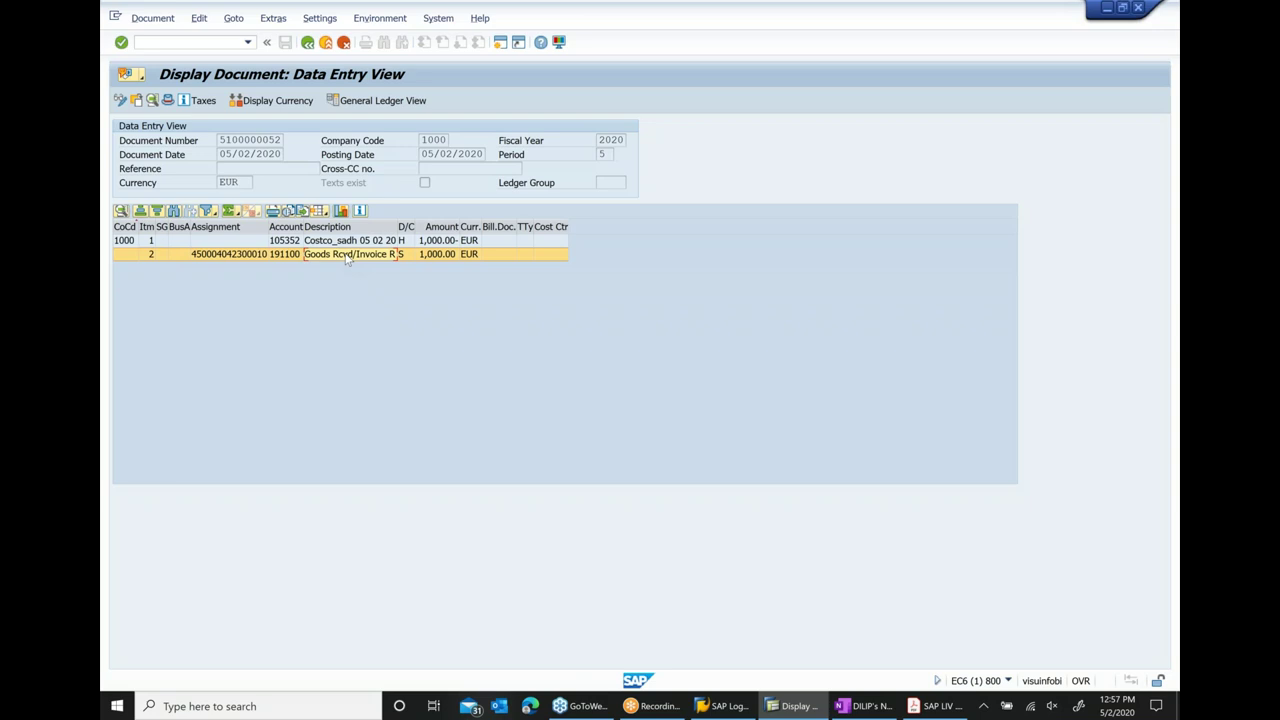
pyautogui.click(137, 42)
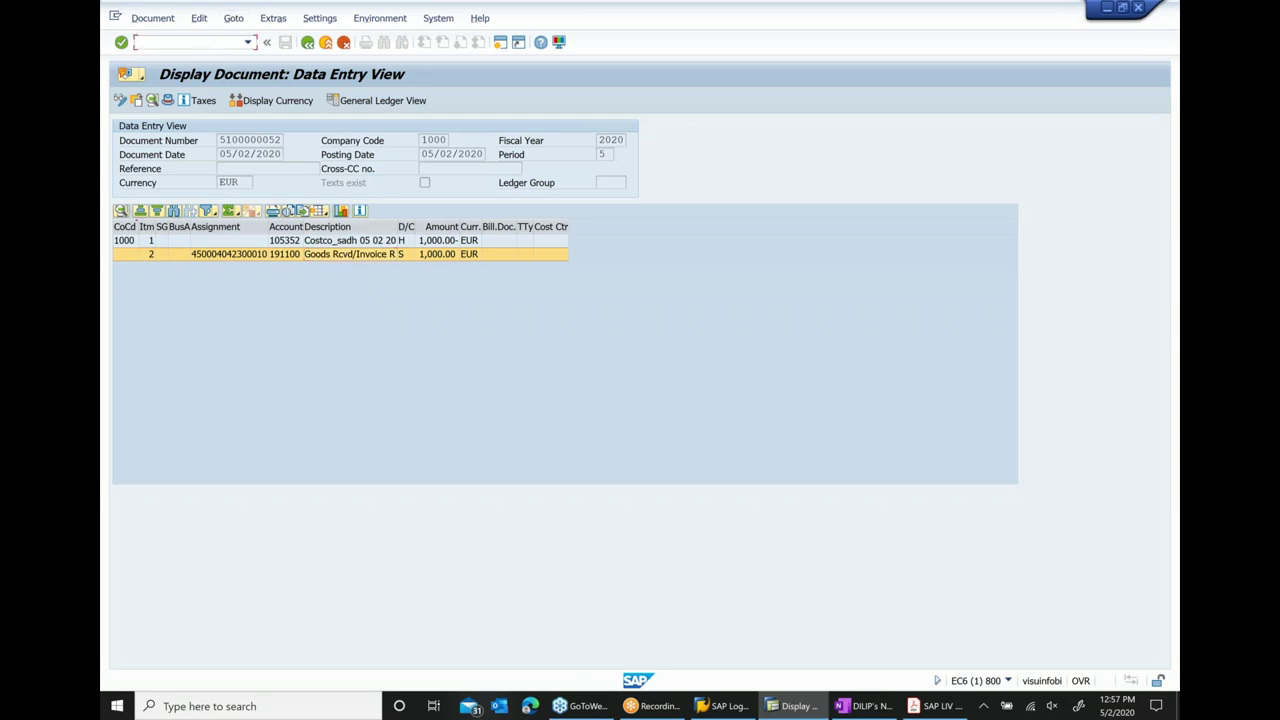
pyautogui.write('/fk10n')
pyautogui.press('Return')
# - Display the vendor's 2020 balance with /nfk10n and examine the line items behind the total balance
pyautogui.click(137, 42)
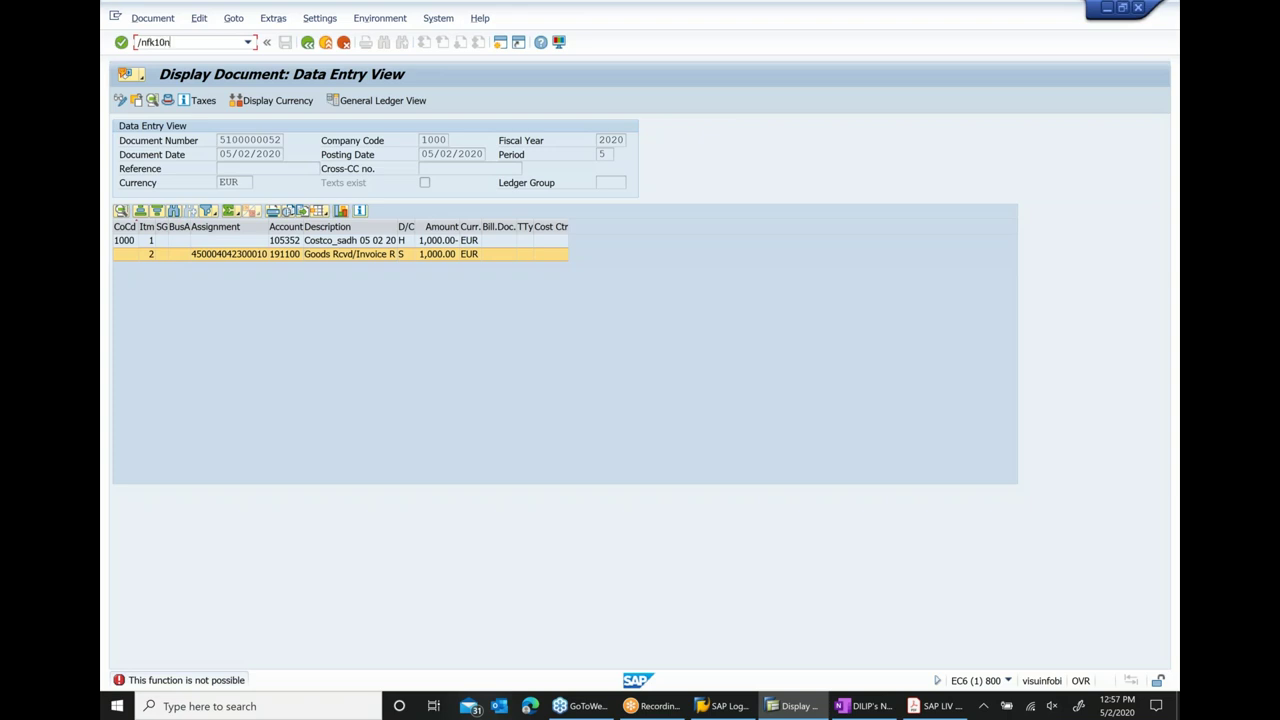
pyautogui.write('/nfk10n')
pyautogui.press('Return')
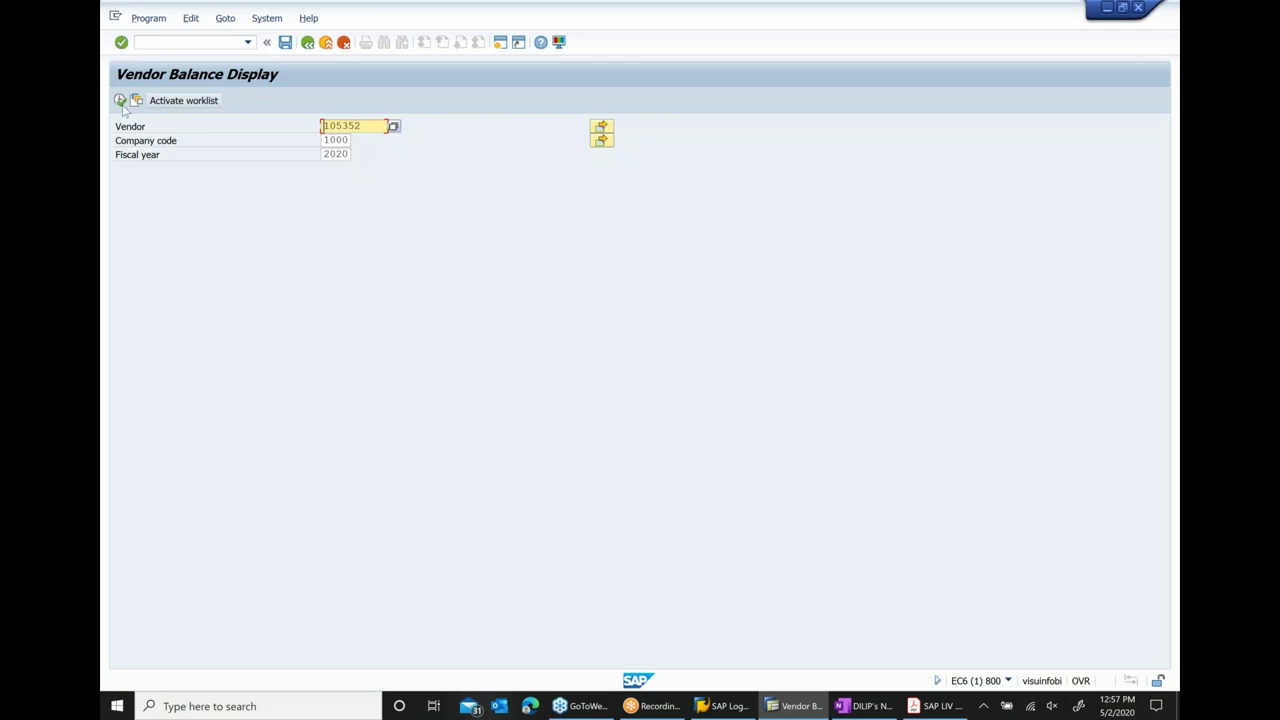
pyautogui.press('F8')
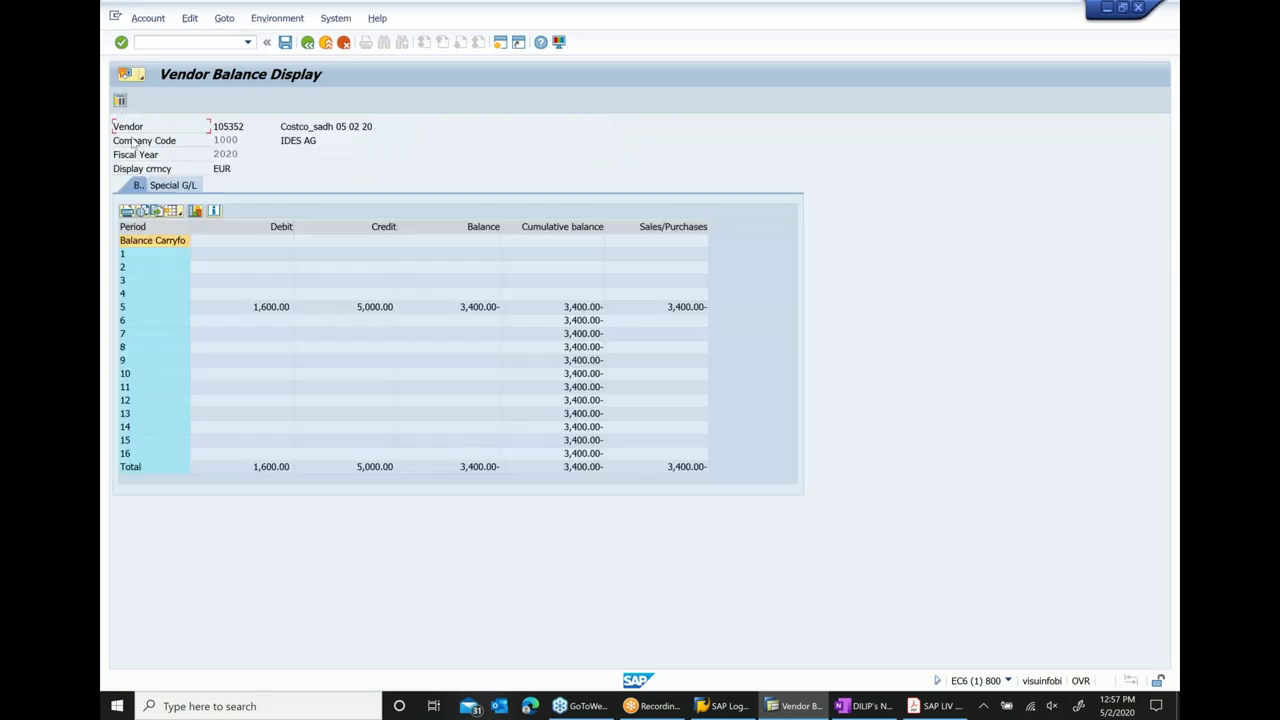
pyautogui.click(471, 470)
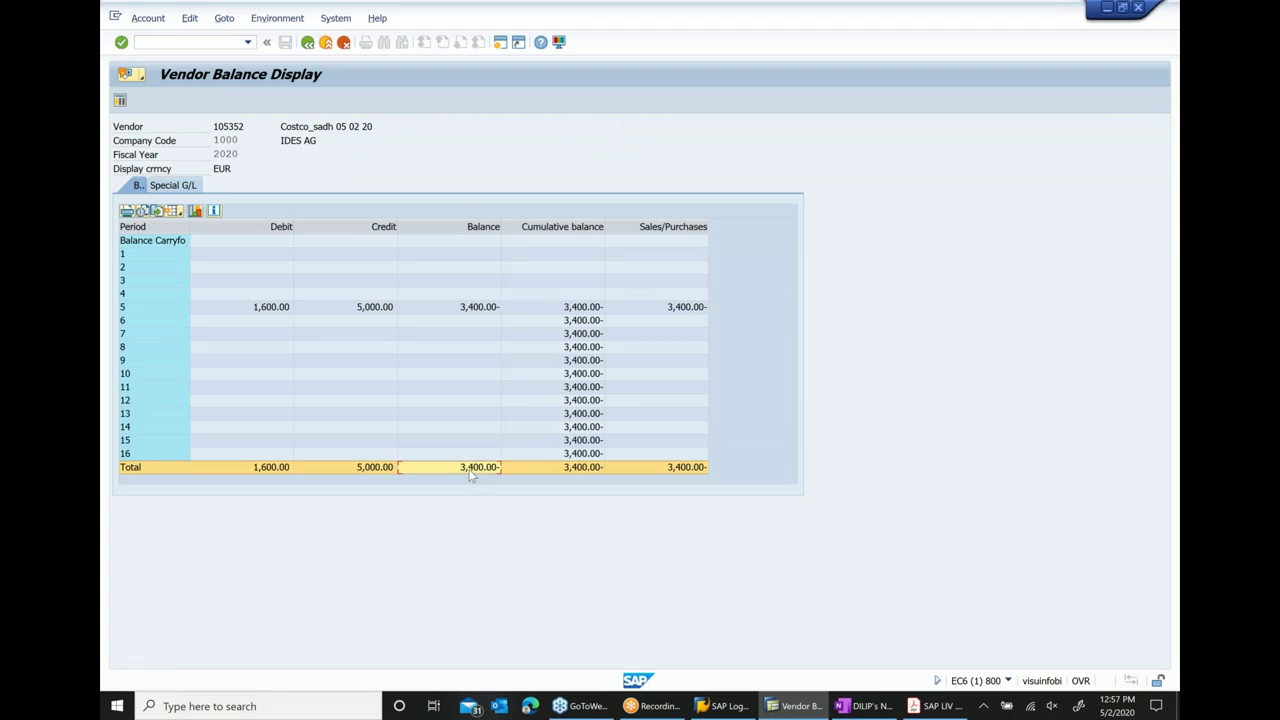
pyautogui.doubleClick(471, 470)
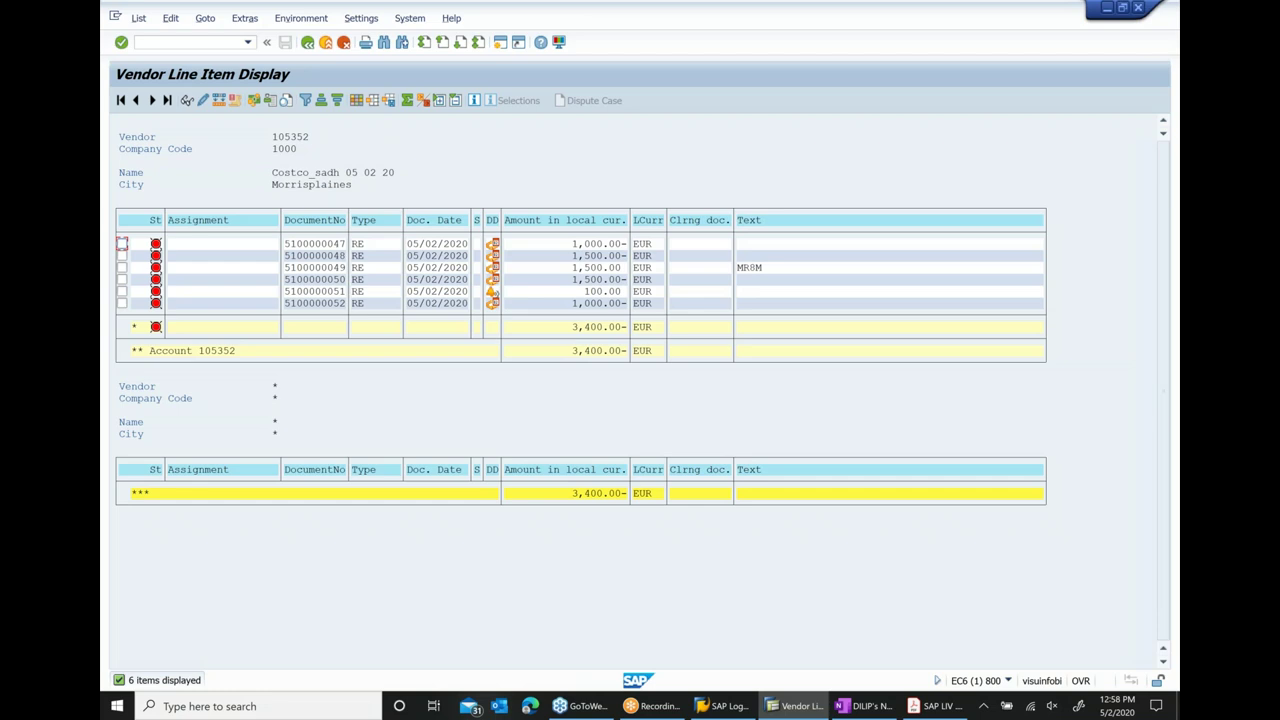
pyautogui.click(590, 326)
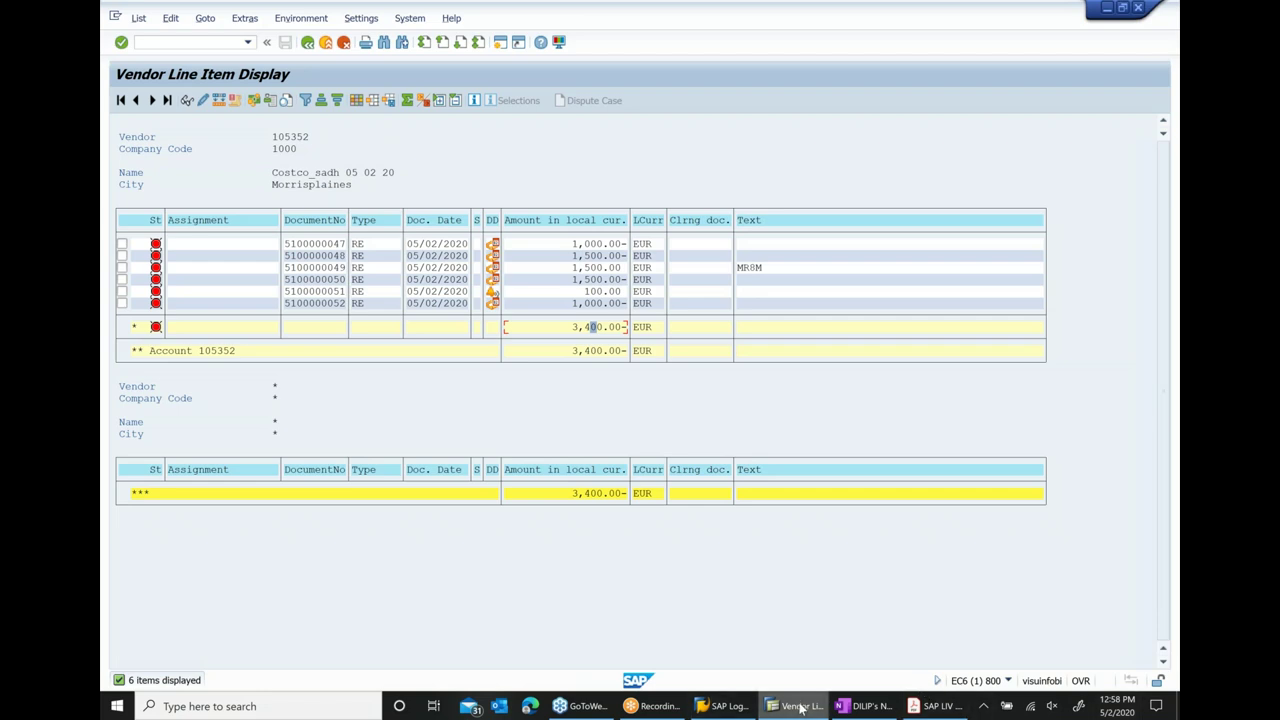
# - In the OneNote parking process list, add the sub-bullet "Review vendor balances" under the last "Review accounting doc"
pyautogui.click(840, 708)
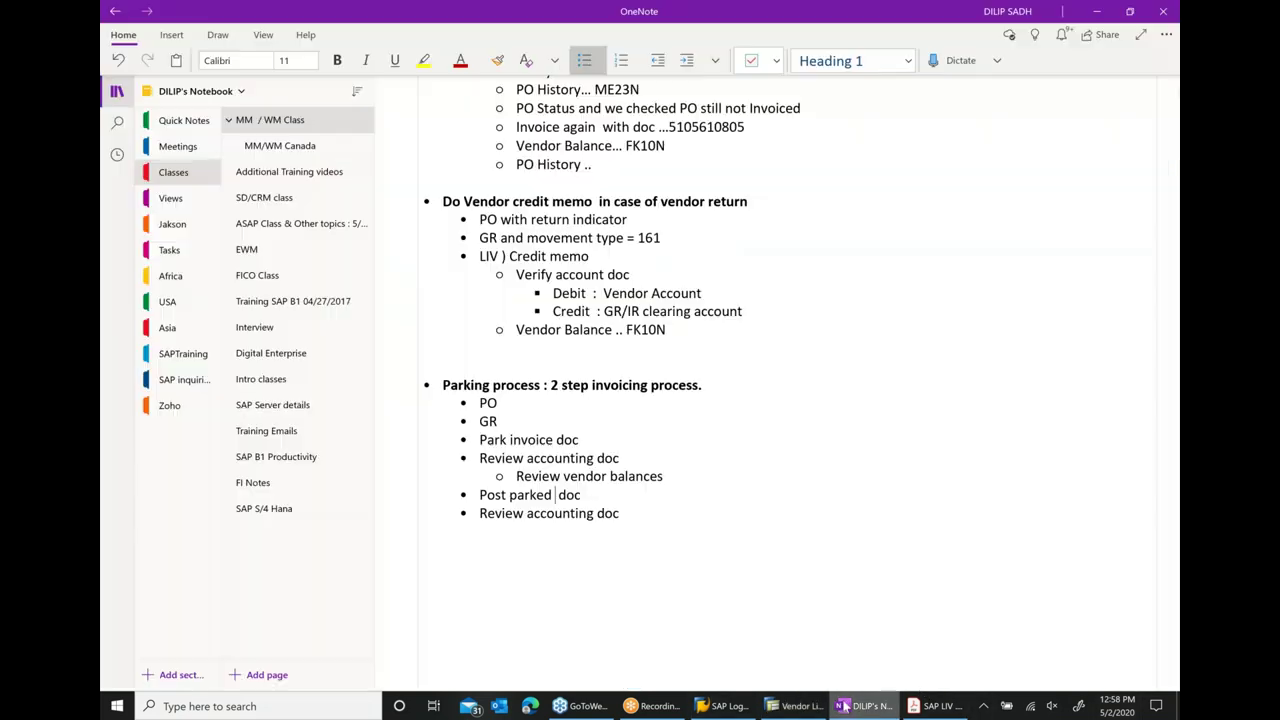
pyautogui.click(634, 518)
pyautogui.press('Return')
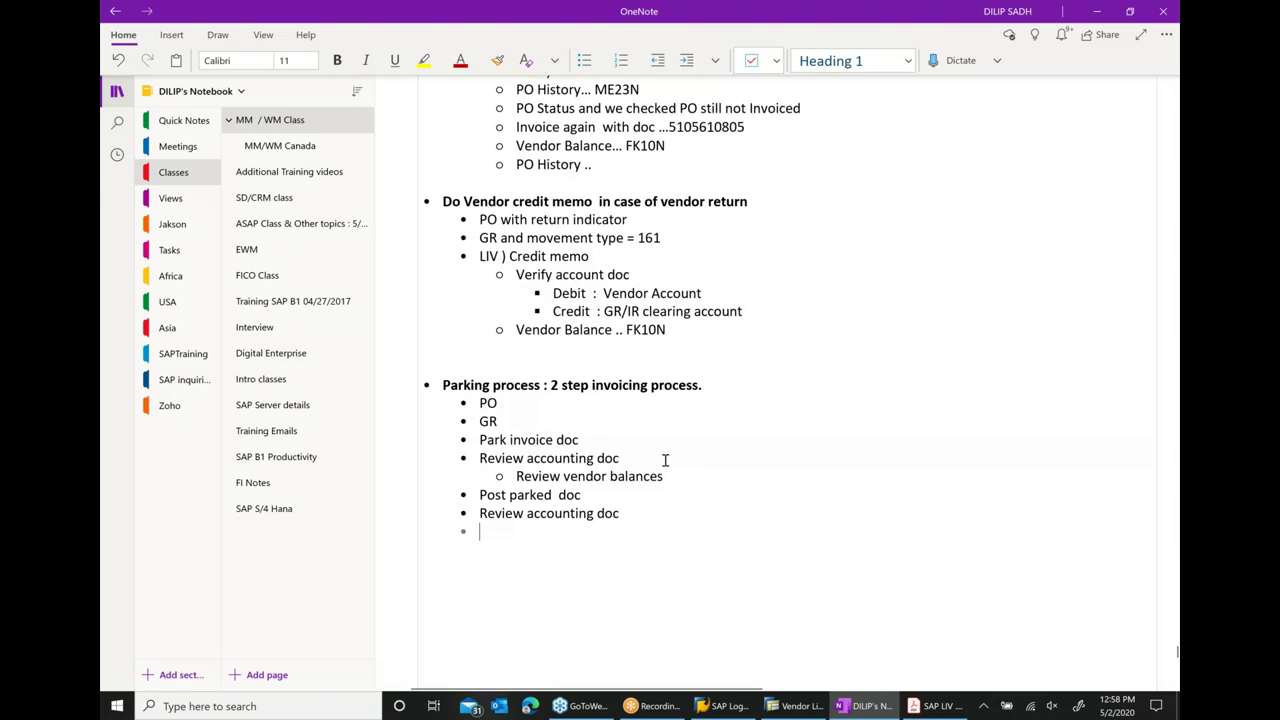
pyautogui.click(698, 67)
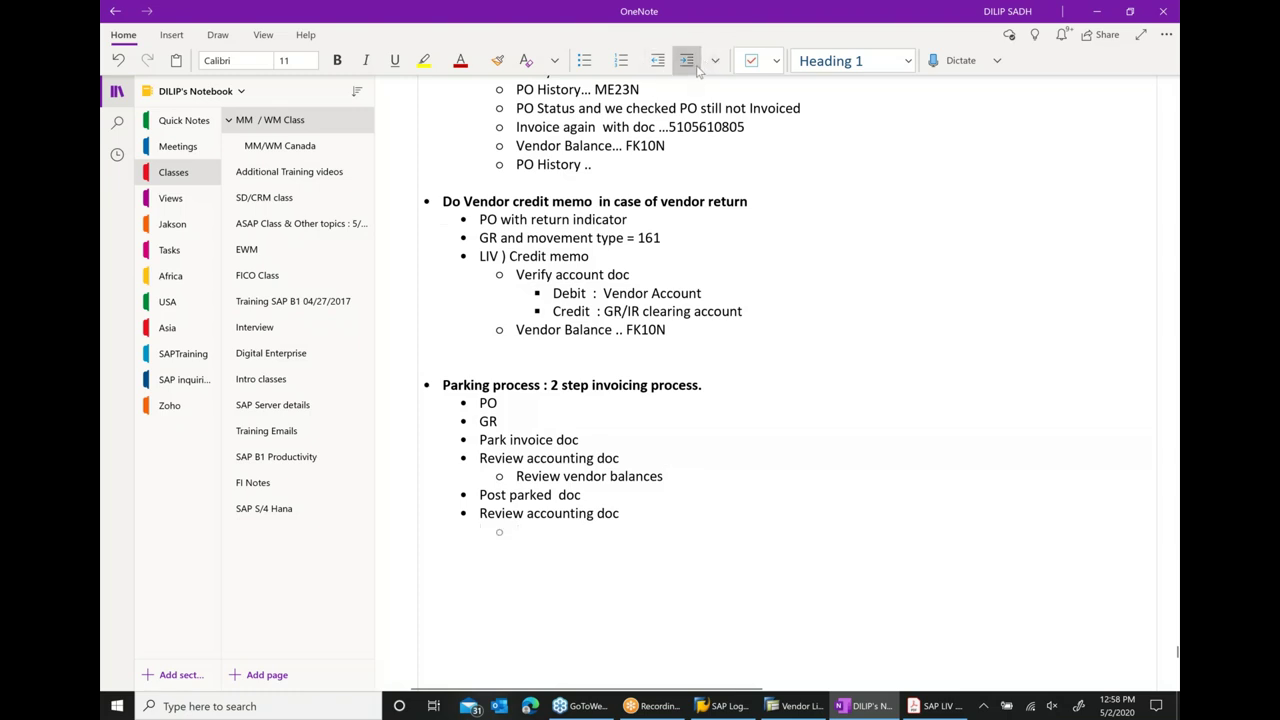
pyautogui.write('review vendor ba')
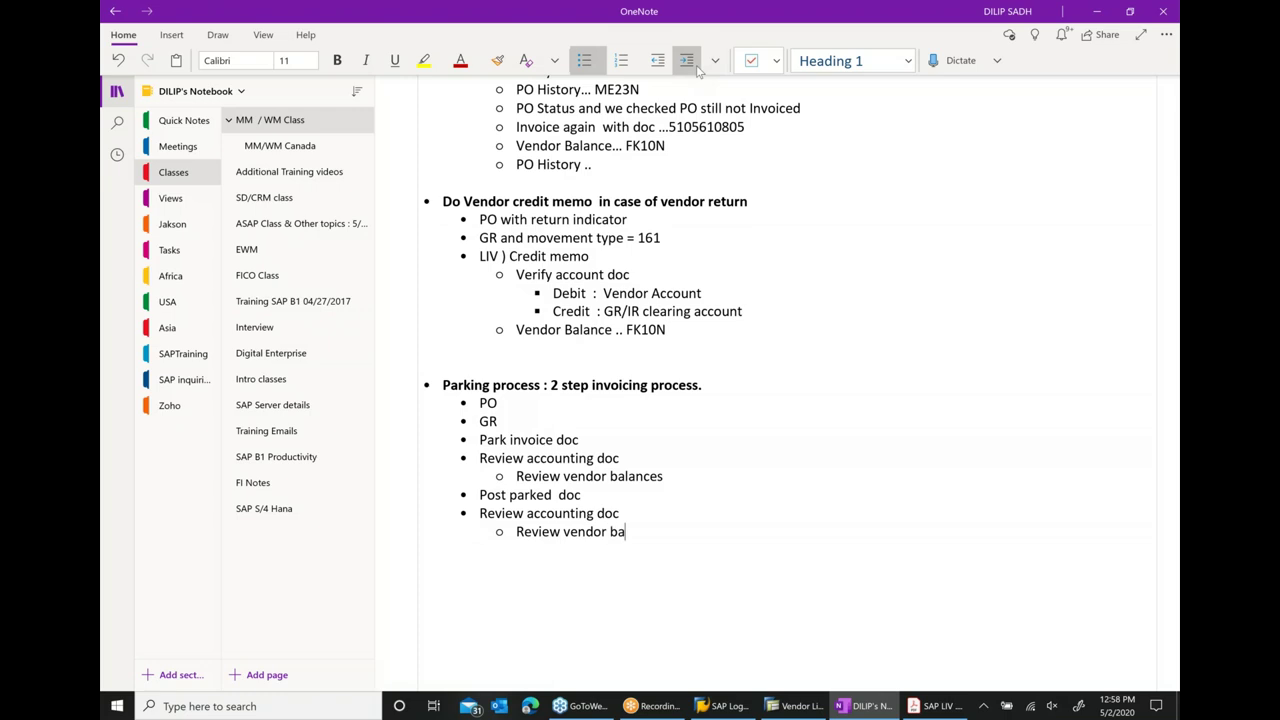
pyautogui.write('lances')
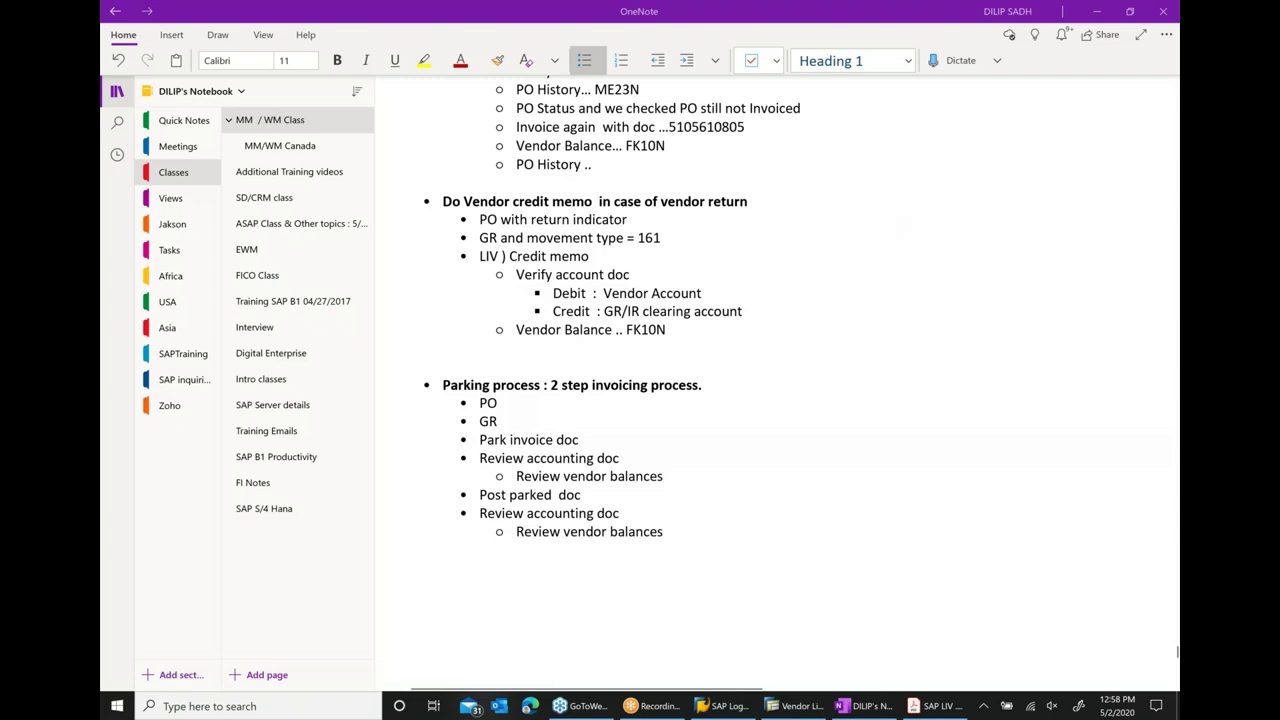
# - Start a new line below the final "Review vendor balances" sub-bullet and outdent it two levels
pyautogui.scroll(-2, 986, 366)
pyautogui.click(732, 323)
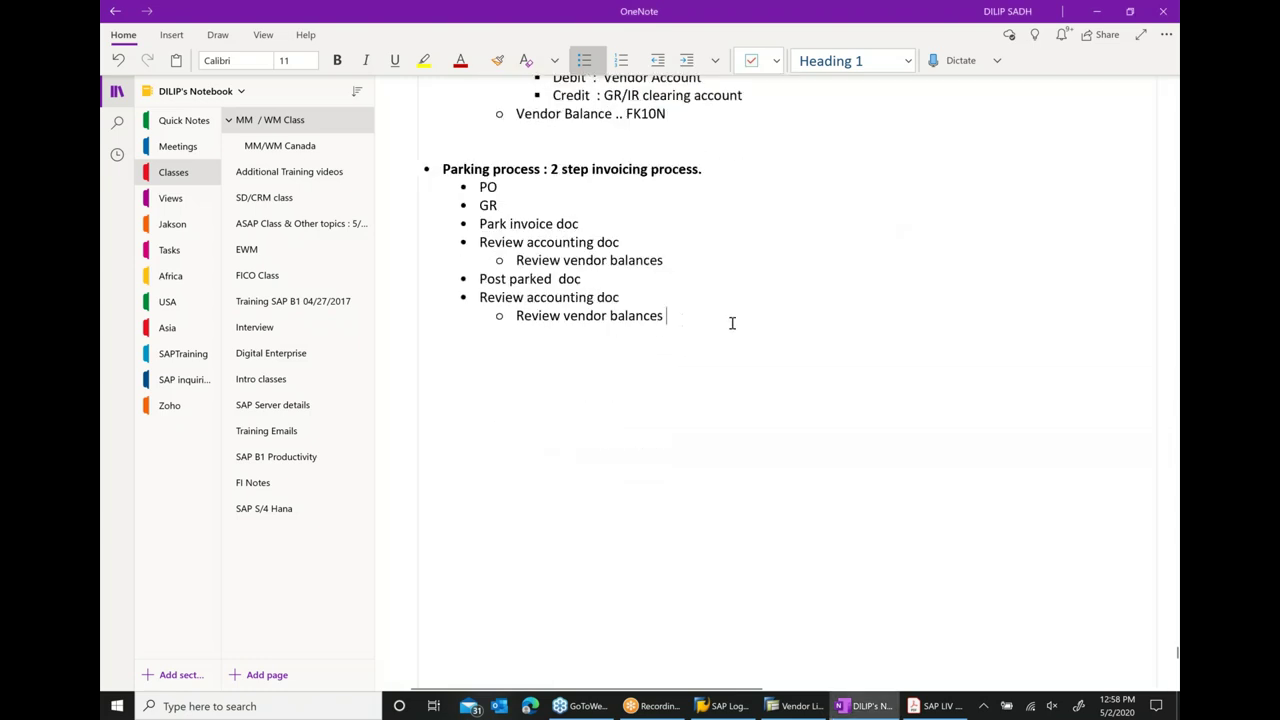
pyautogui.press('Return')
pyautogui.hotkey('shift', 'Tab')
pyautogui.hotkey('shift', 'Tab')
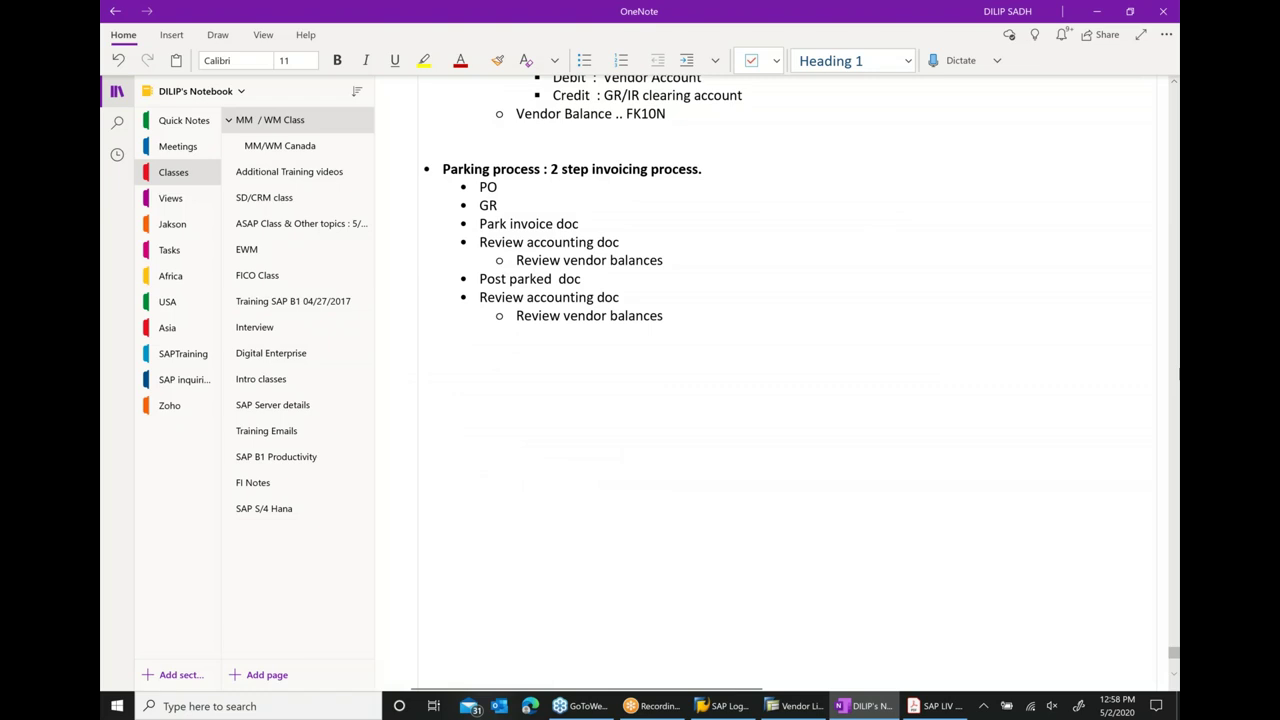
# - Minimize OneNote and log off from the SAP system, confirming the log-off
pyautogui.click(1097, 11)
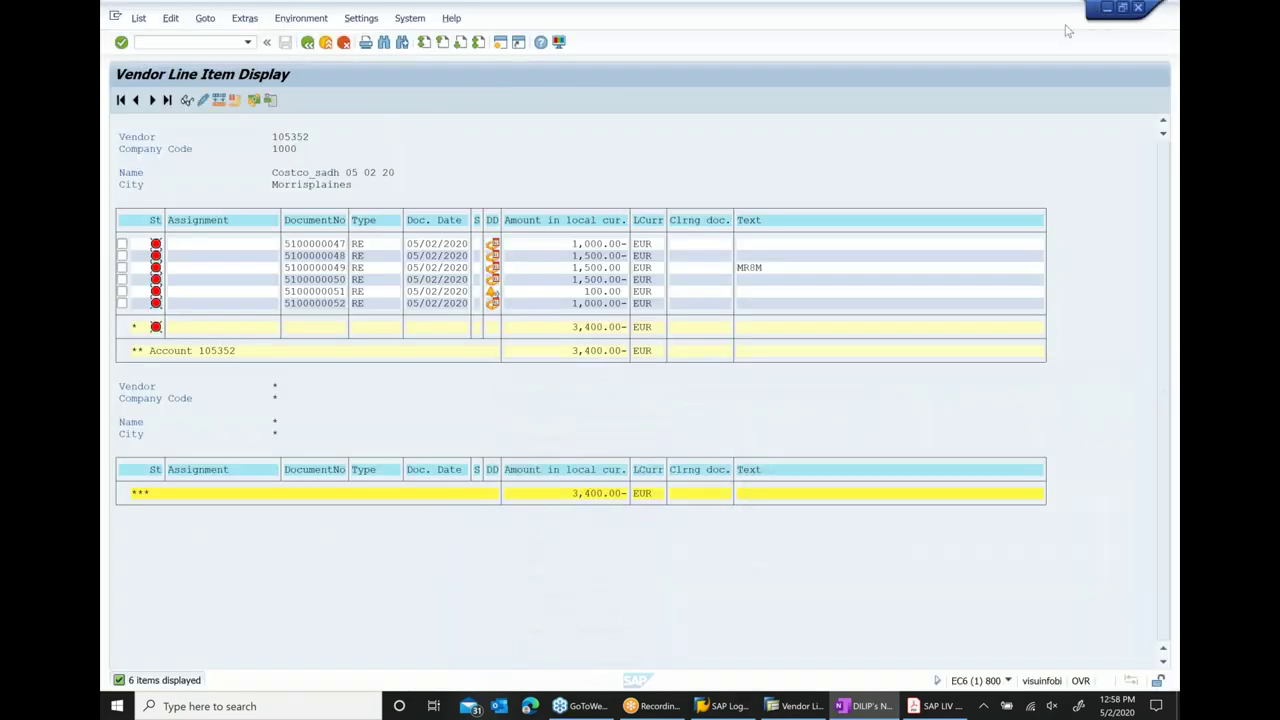
pyautogui.click(409, 18)
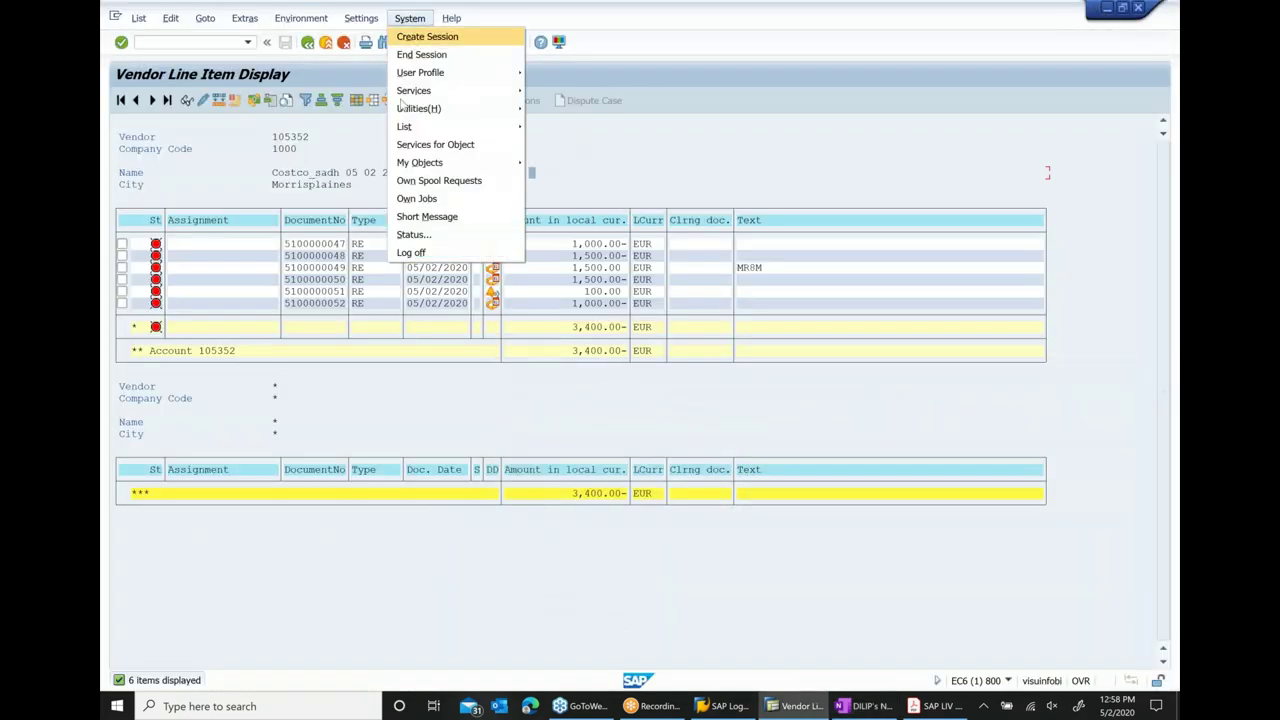
pyautogui.click(405, 253)
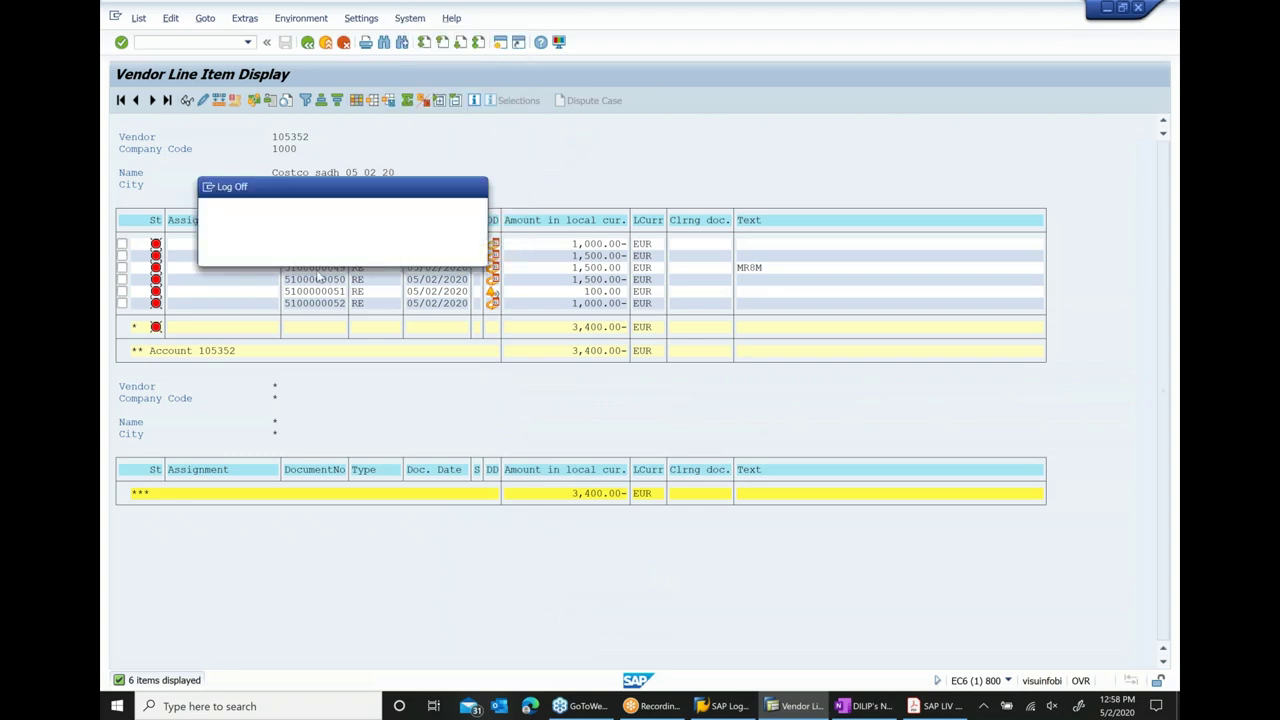
pyautogui.click(297, 256)
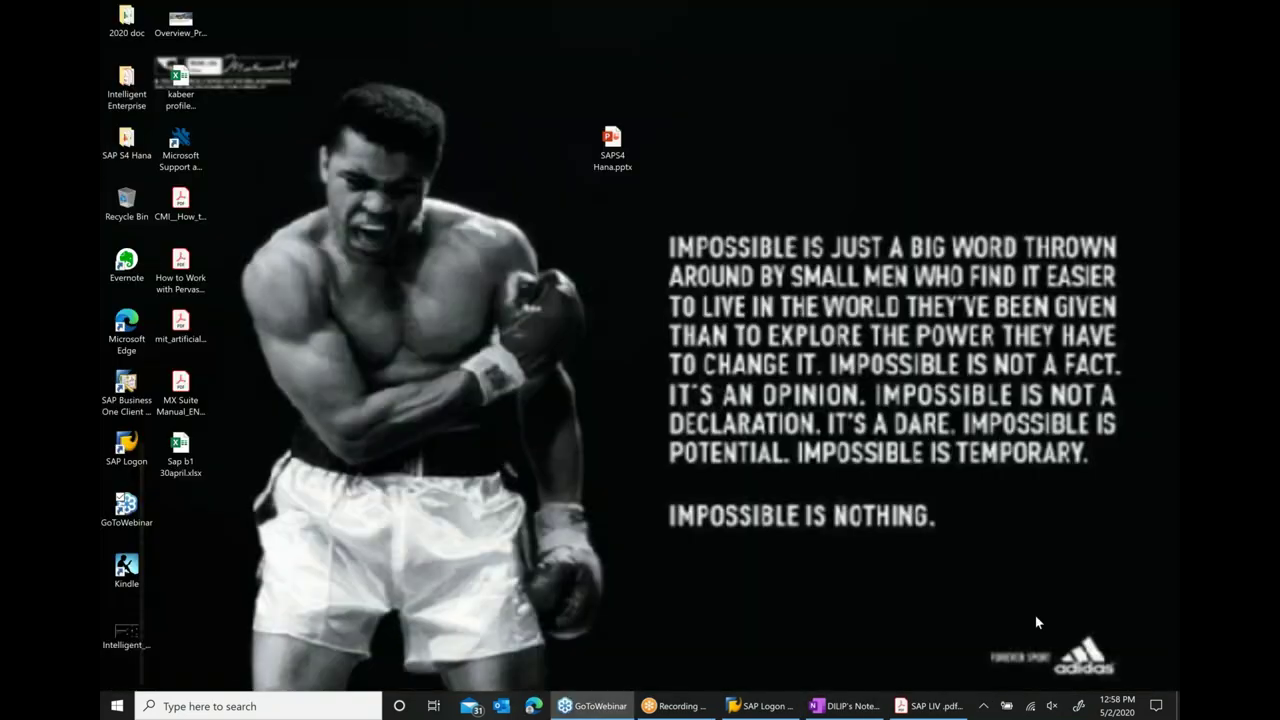
# - Switch to Acrobat Reader and close SAP LIV .pdf without saving the changes
pyautogui.click(930, 706)
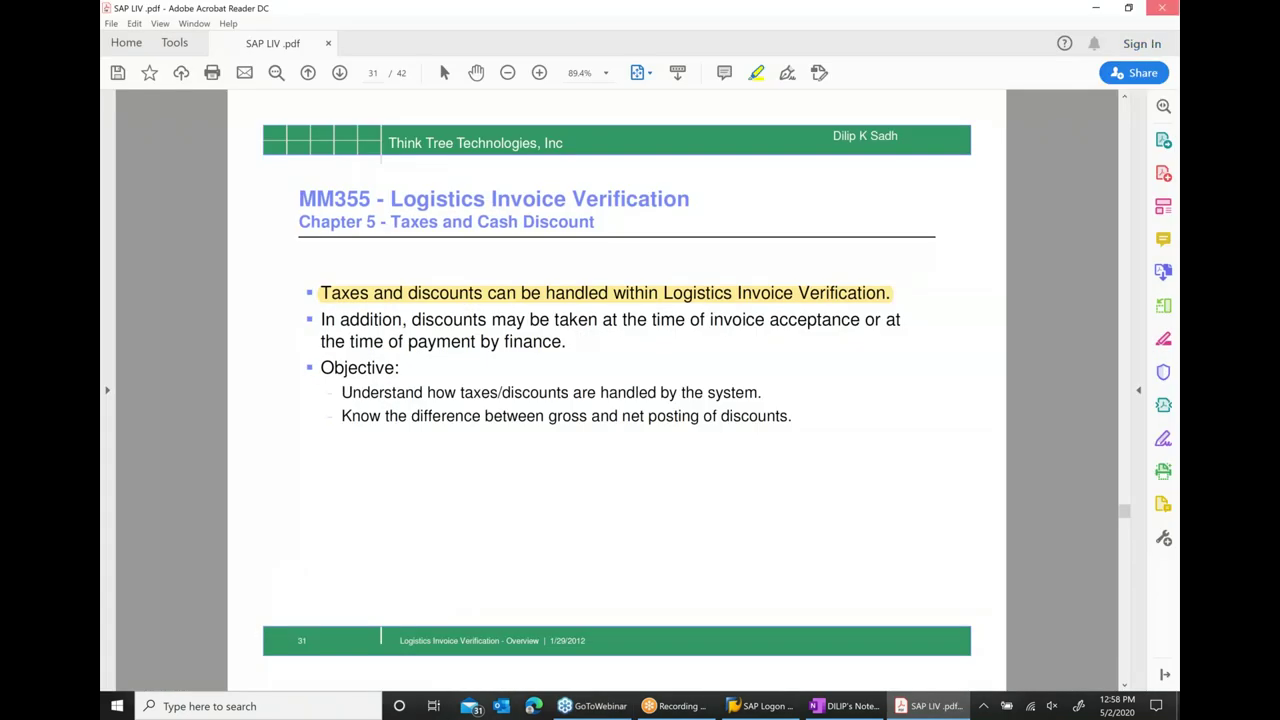
pyautogui.click(1162, 8)
pyautogui.click(764, 381)
pyautogui.click(1162, 8)
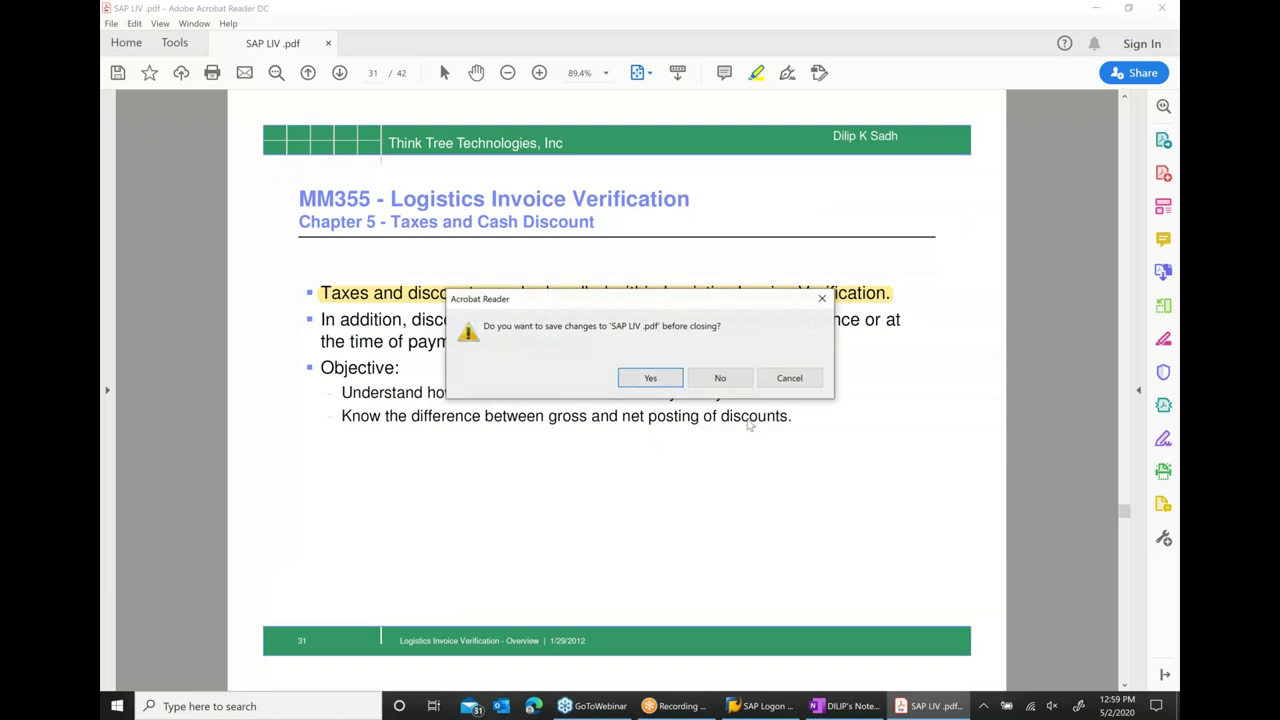
pyautogui.click(718, 386)
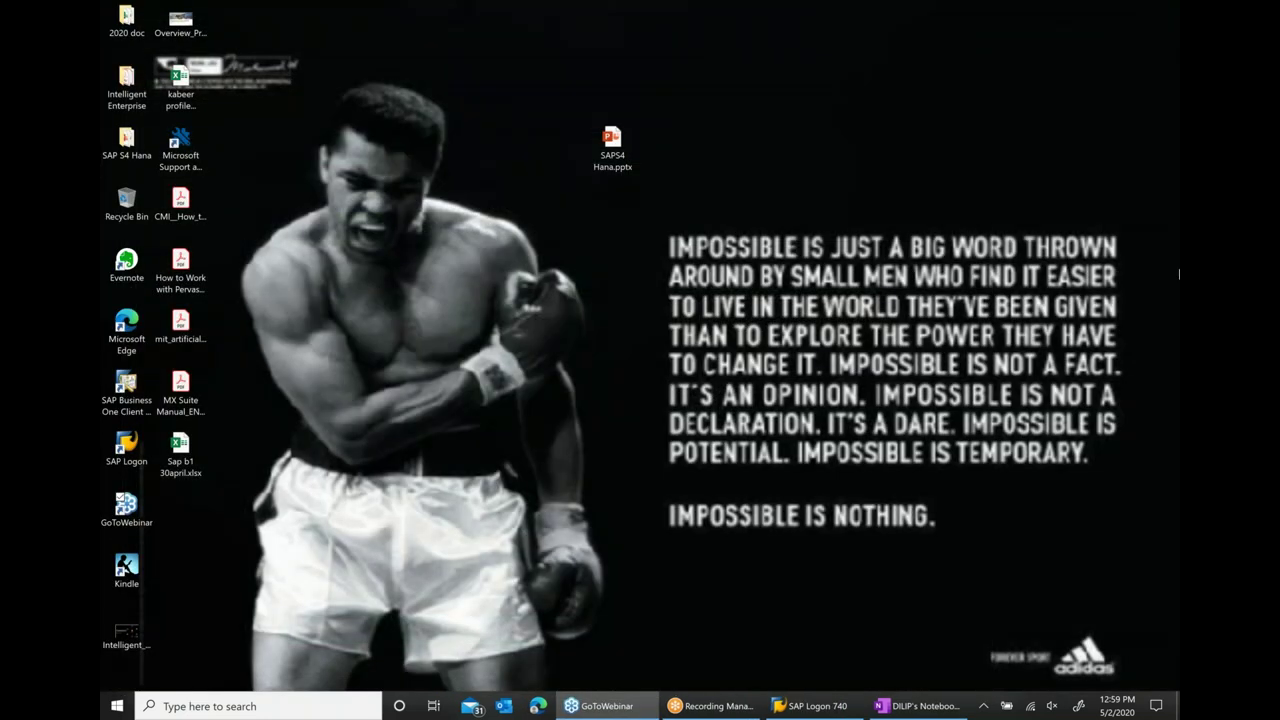